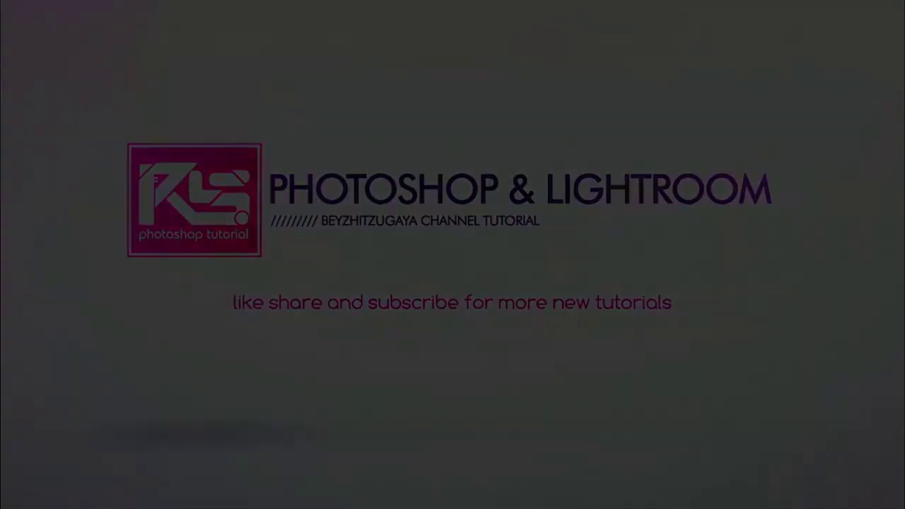
Switch to the Magic Wand tool to select the pineapple's parts by matching colour.
key(y)
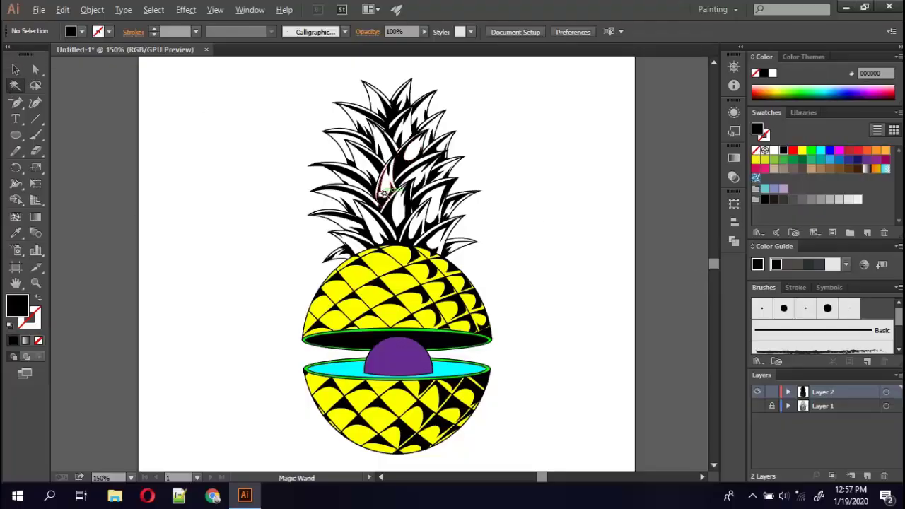
Paste a copy of the Magic Wand-selected pineapple in front on new Layer 3, locking Layer 2.
click(389, 202)
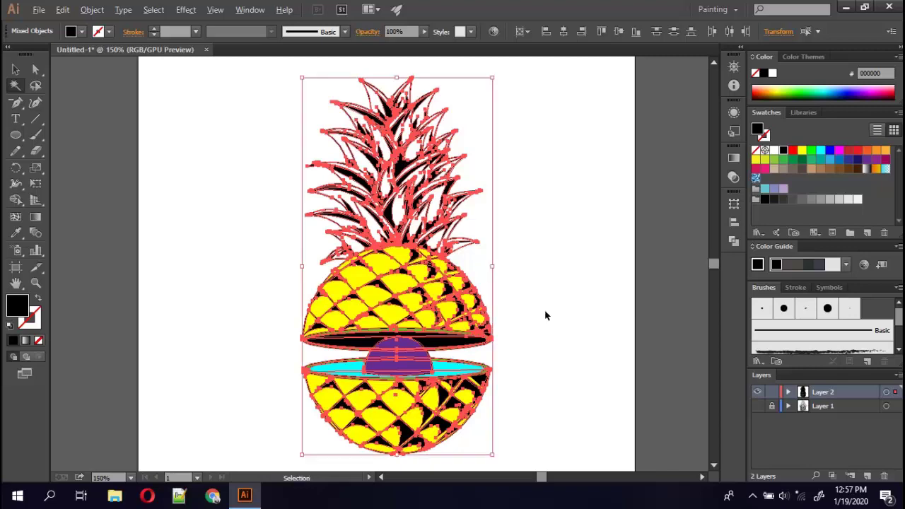
click(774, 394)
click(867, 476)
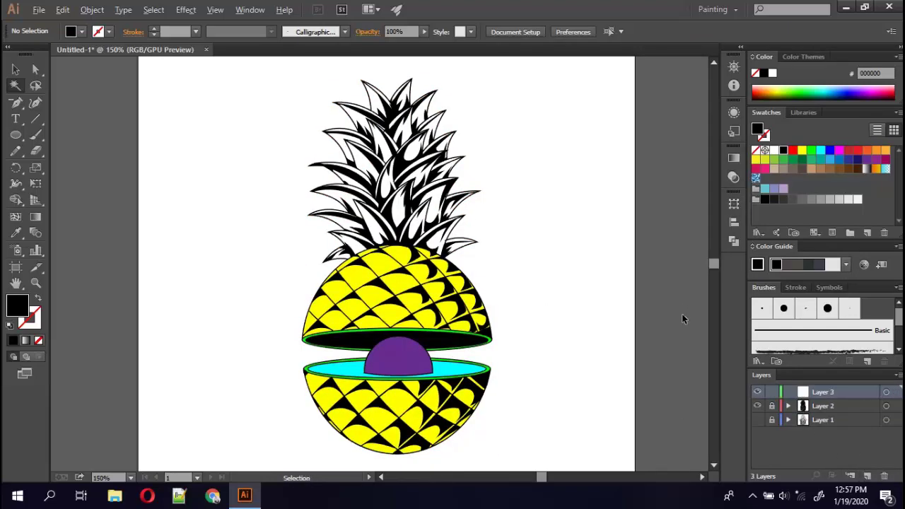
key(ctrl+f)
key(Delete)
key(ctrl+f)
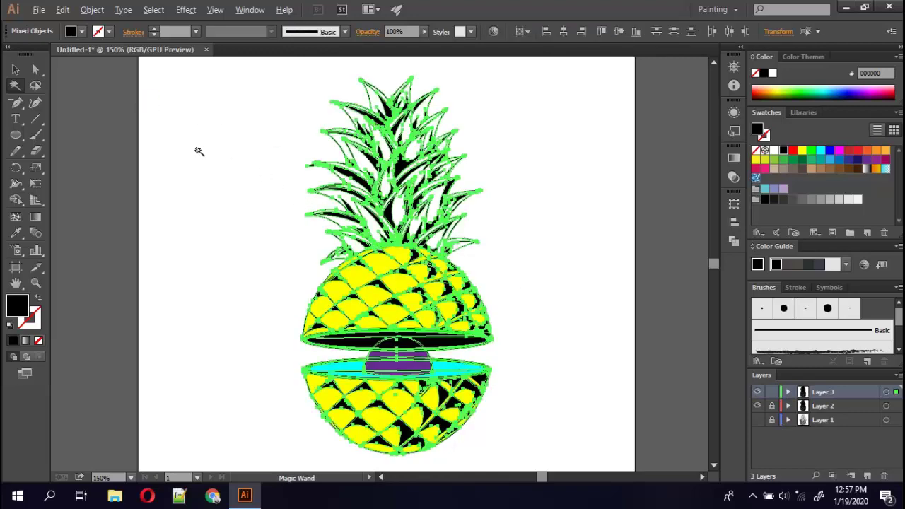
key(v)
drag(354, 241, 275, 232)
key(ctrl+z)
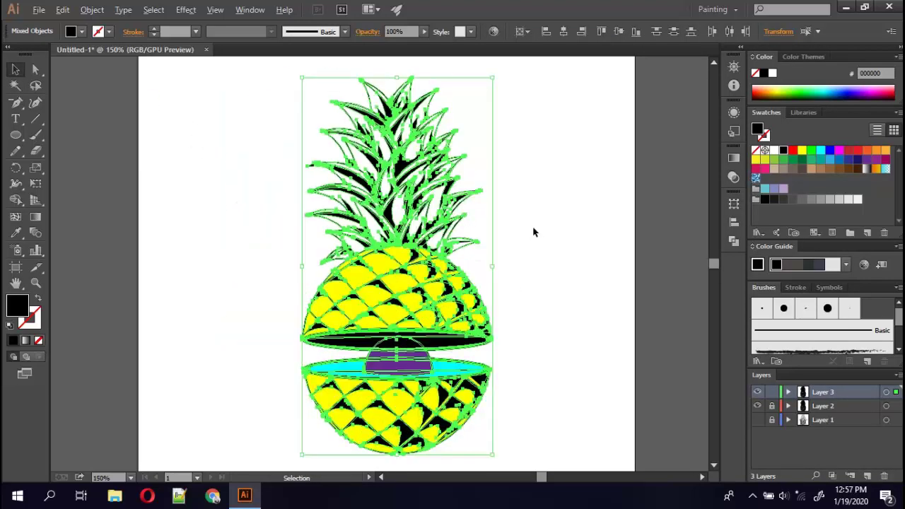
click(543, 234)
Select the central dome group and fill it with purple 93278F.
click(416, 364)
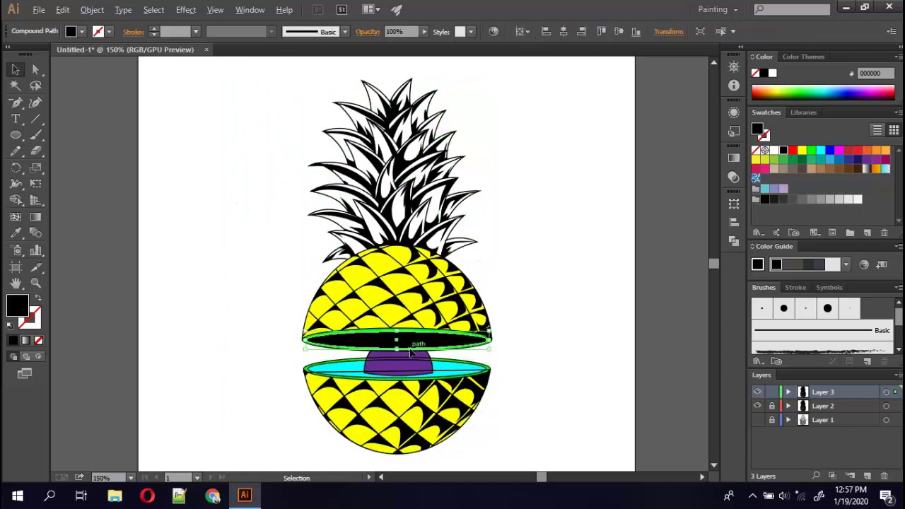
drag(418, 364, 418, 357)
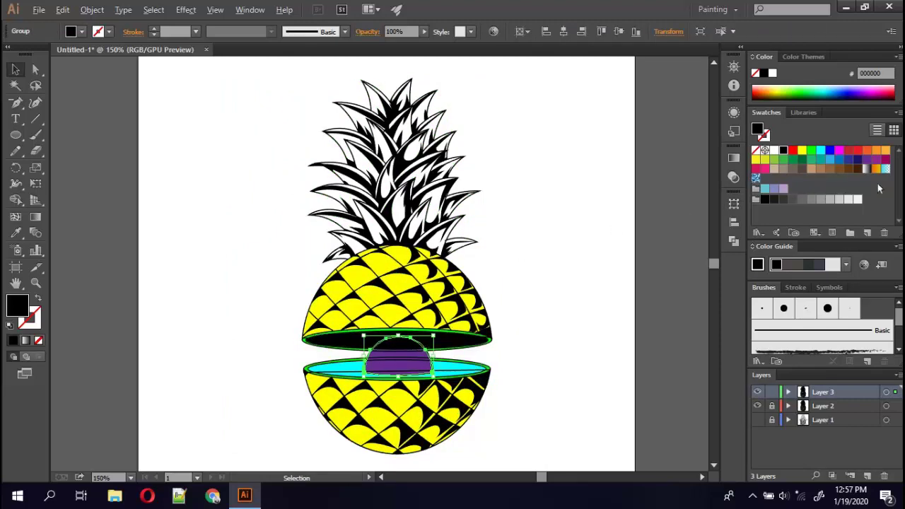
click(873, 163)
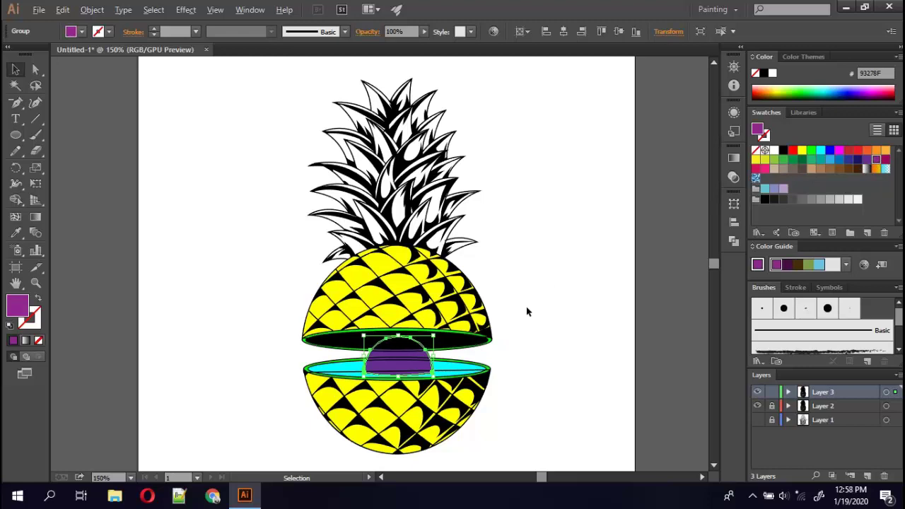
click(548, 313)
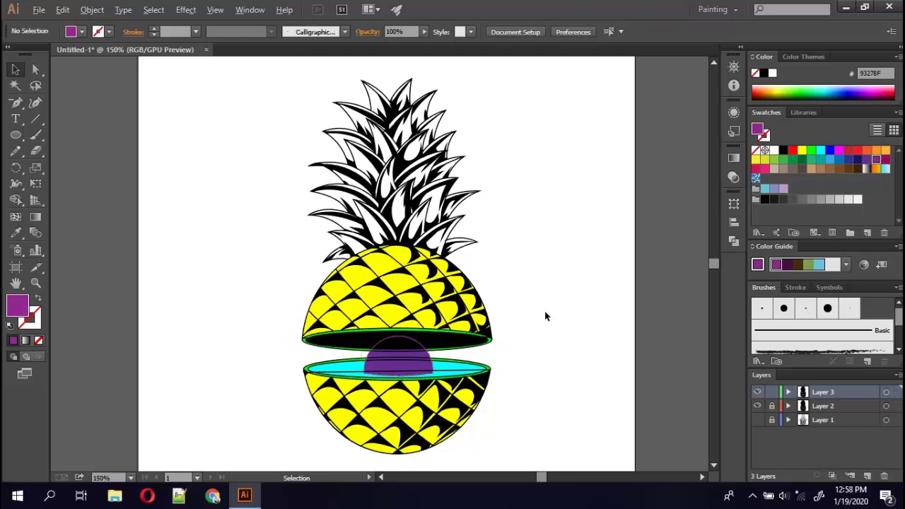
key(ctrl+z)
key(ctrl+z)
key(ctrl+z)
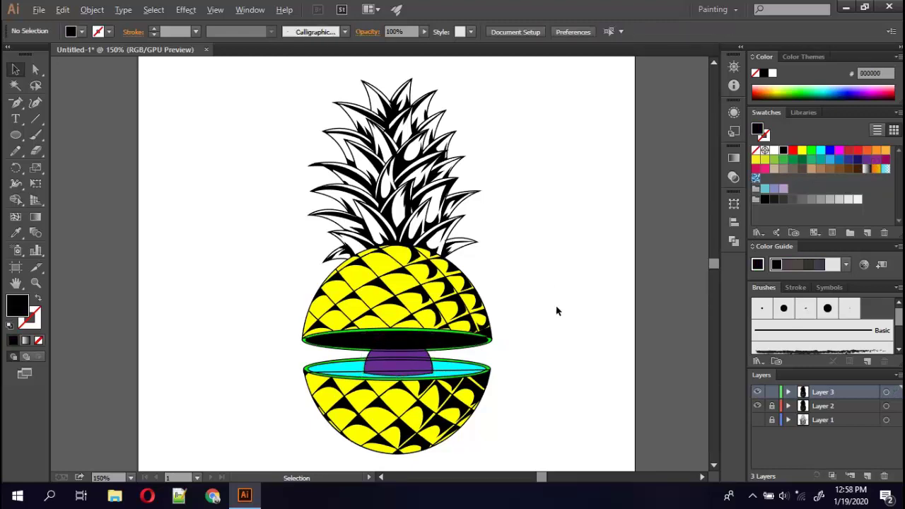
key(ctrl+z)
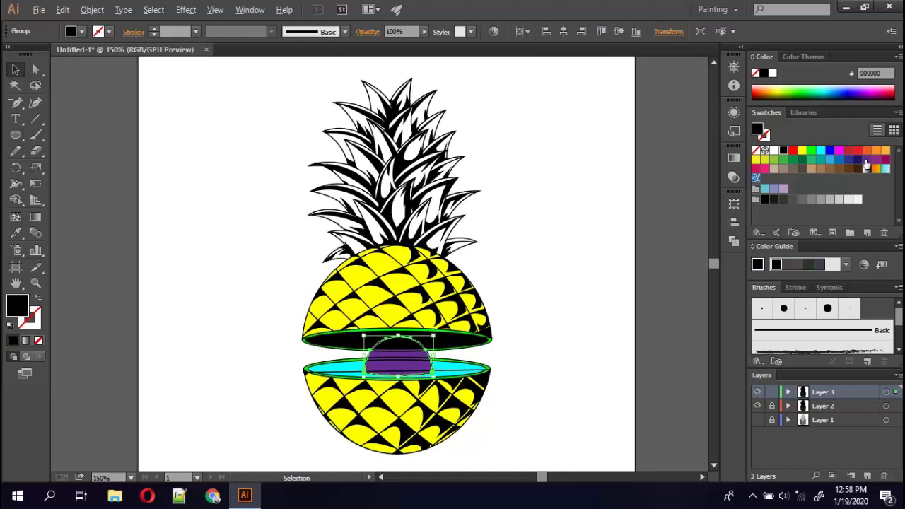
click(840, 150)
click(877, 159)
click(611, 208)
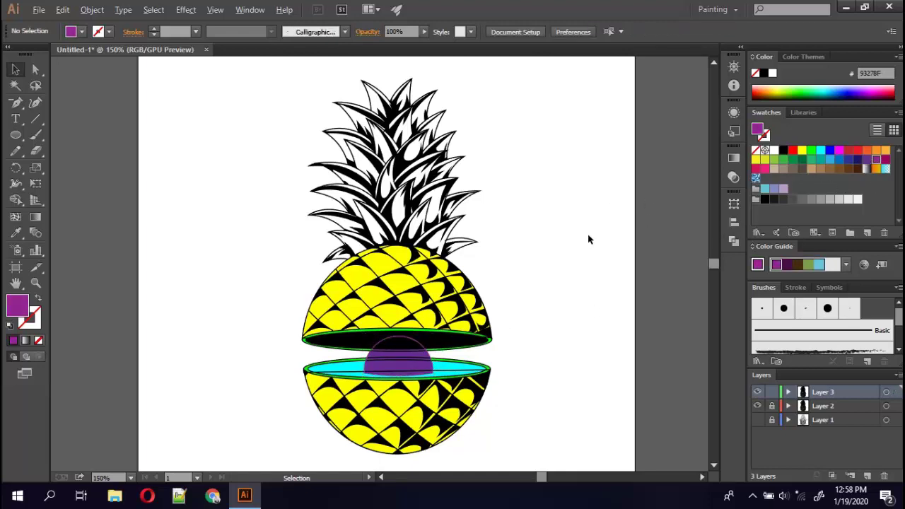
Unlock Layer 2, then cut the purple dome and paste it in place on Layer 3.
click(772, 406)
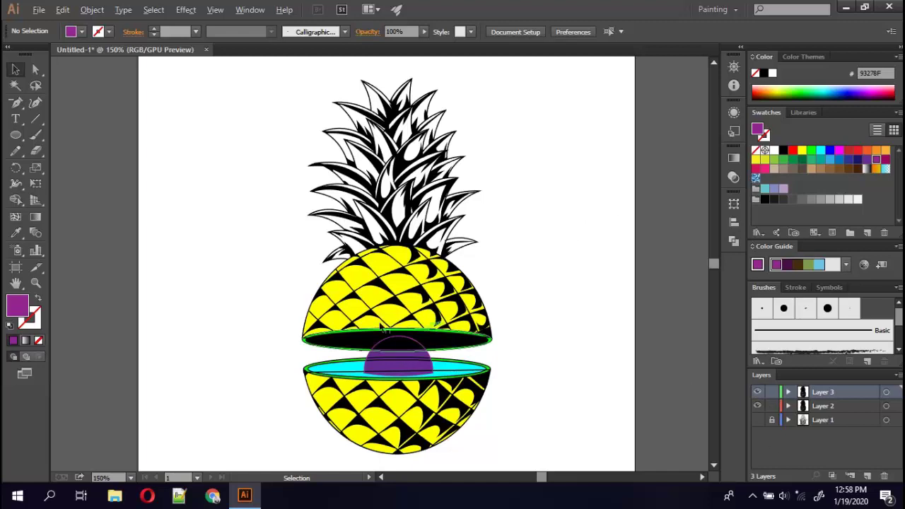
click(399, 354)
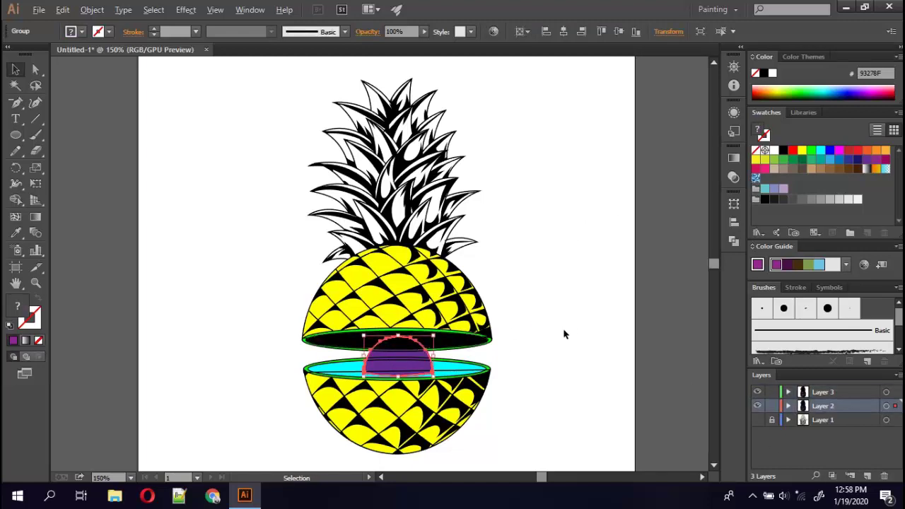
click(399, 361)
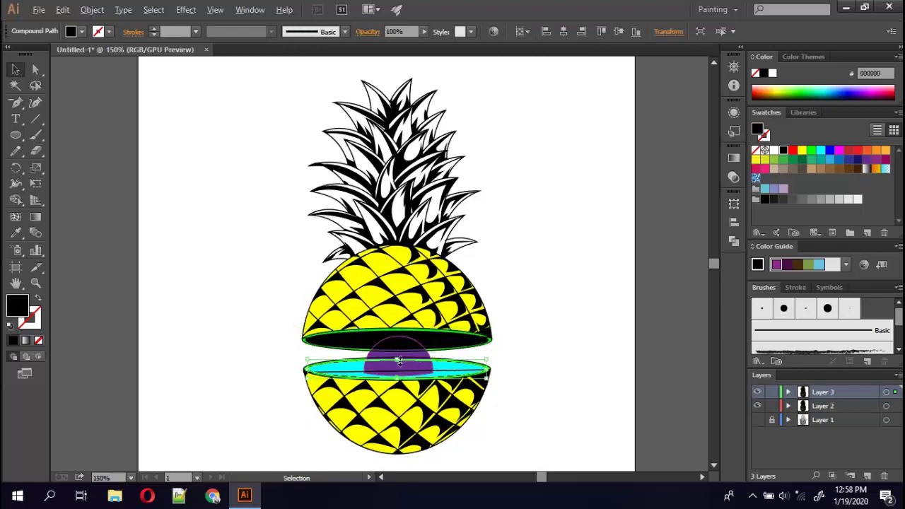
click(400, 362)
click(416, 359)
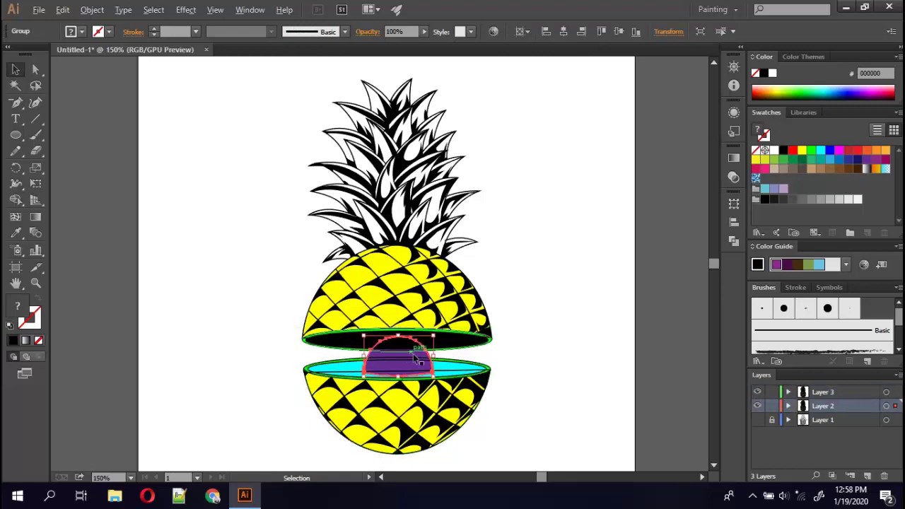
click(526, 348)
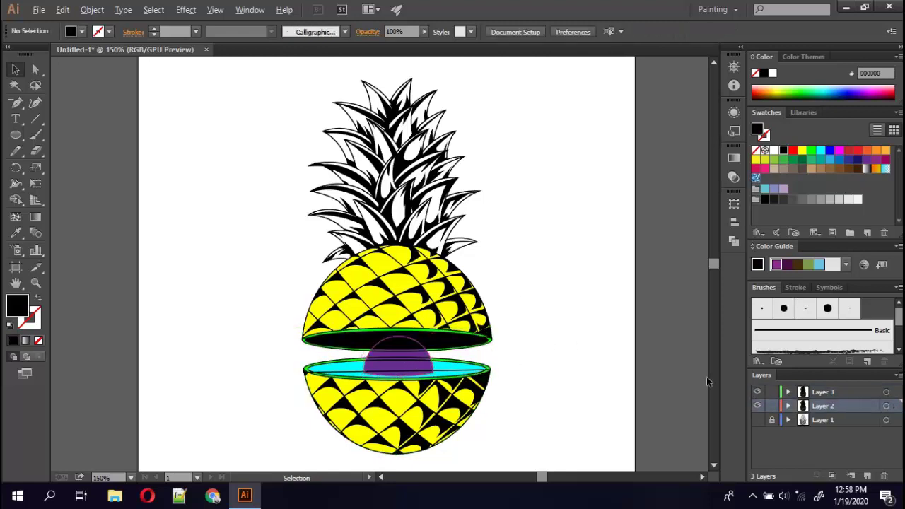
click(413, 367)
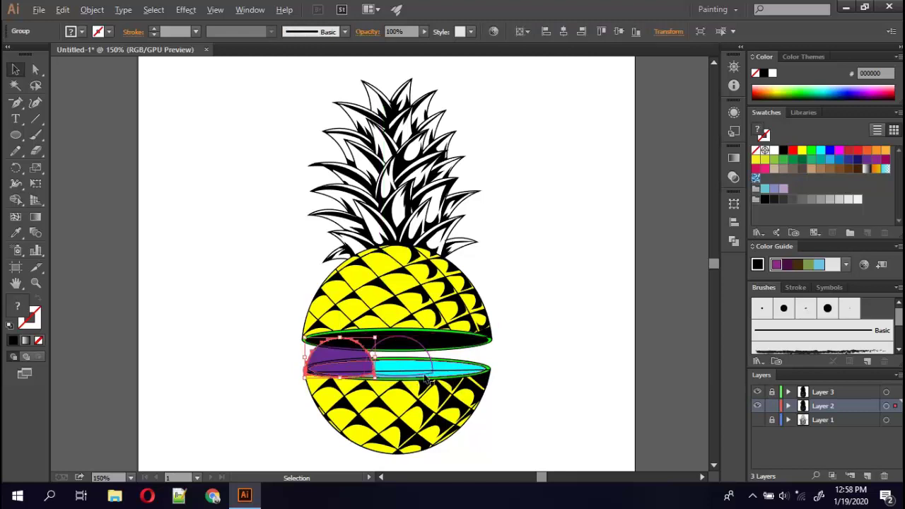
key(ctrl+x)
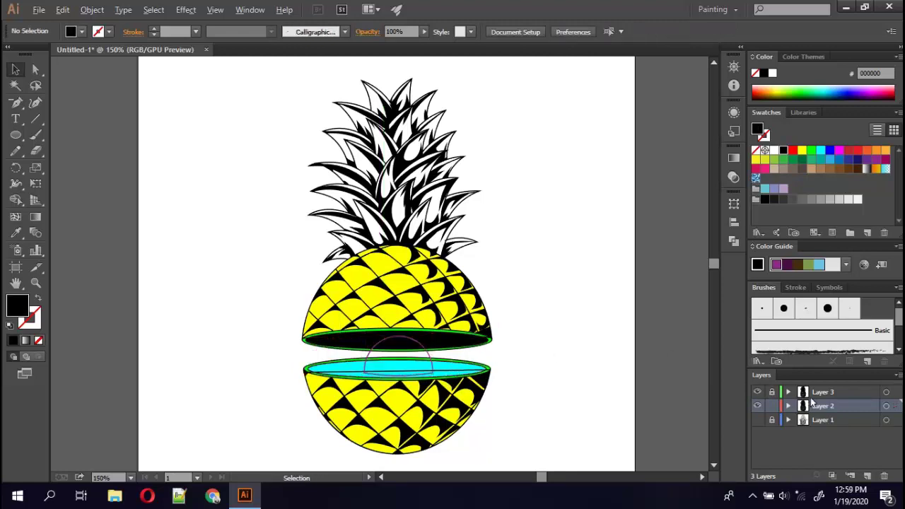
click(807, 393)
key(ctrl+f)
click(576, 349)
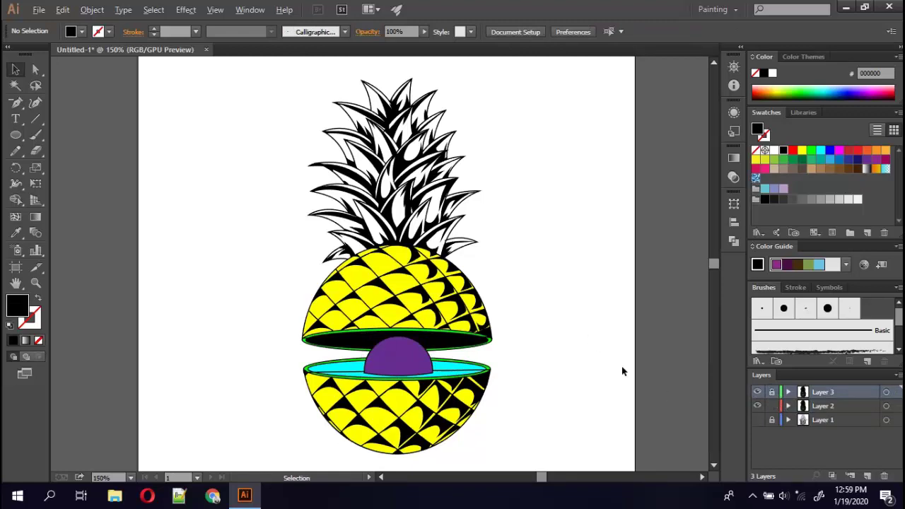
Try moving and deleting the lower half's outline path on Layer 2, then undo it.
click(483, 369)
click(519, 349)
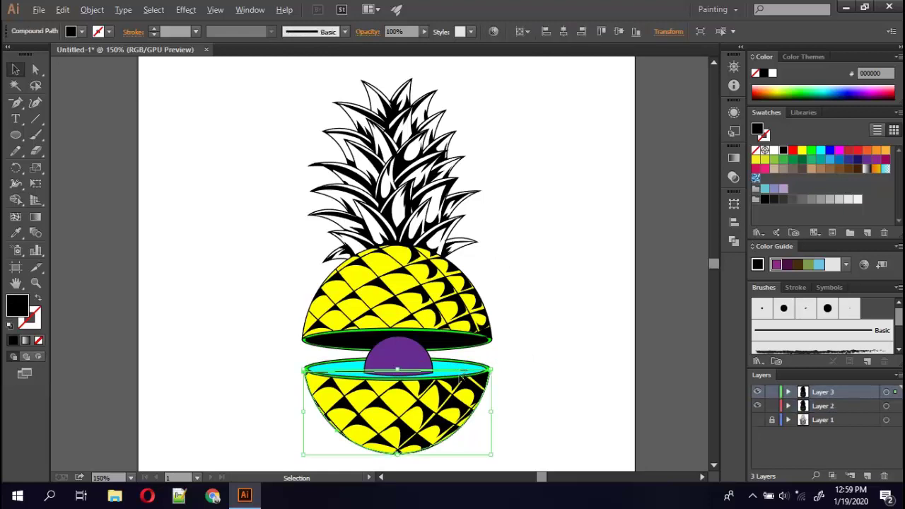
mouse_move(484, 375)
mouse_down()
mouse_move(494, 387)
mouse_move(207, 299)
mouse_up()
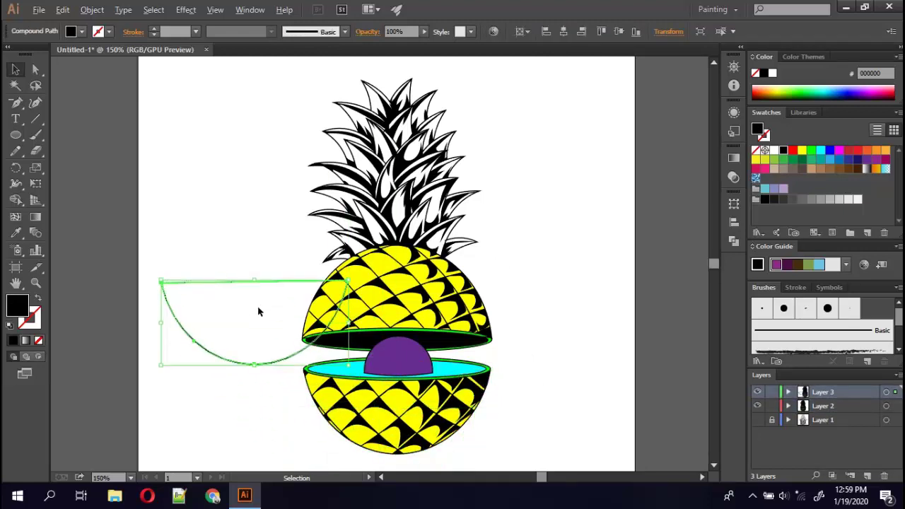
key(Delete)
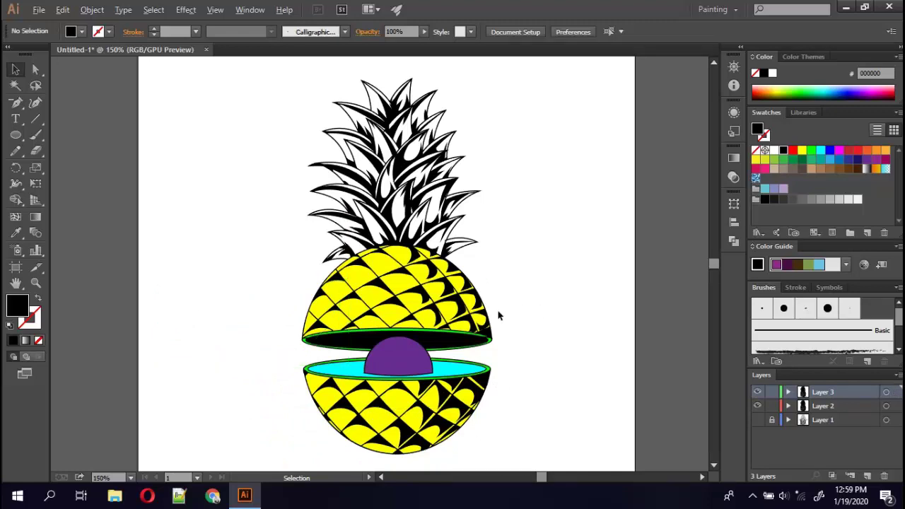
key(ctrl+z)
key(ctrl+z)
key(ctrl+z)
Fill the top pineapple half with yellow FFFF00 and browse the colour harmony rules.
click(405, 314)
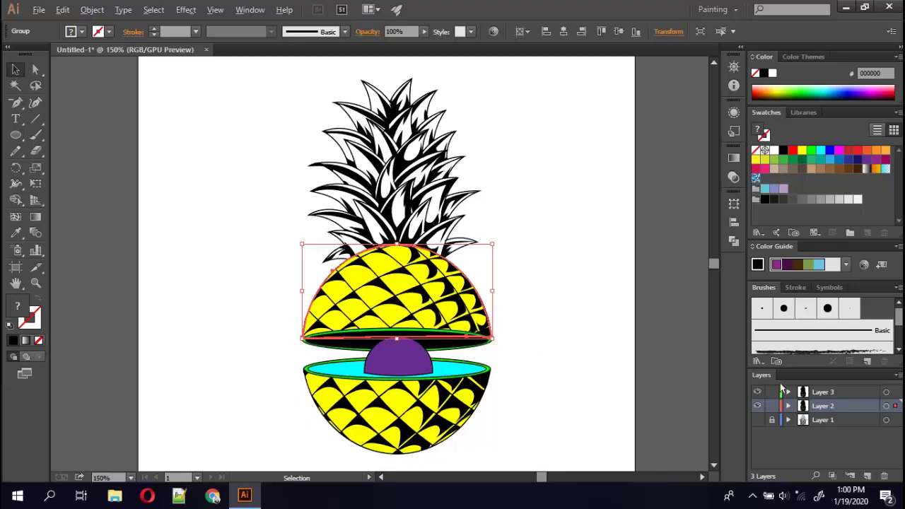
click(802, 150)
click(600, 212)
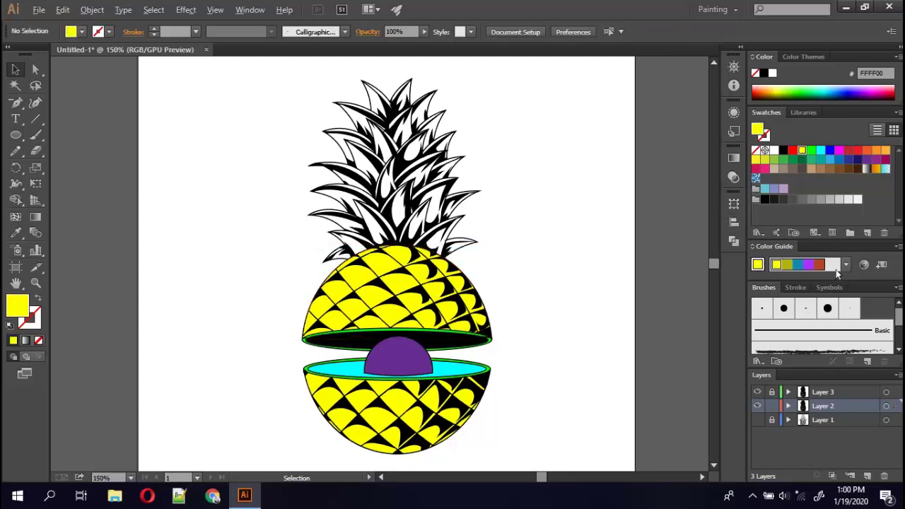
click(837, 268)
scroll(844, 109, up, 5)
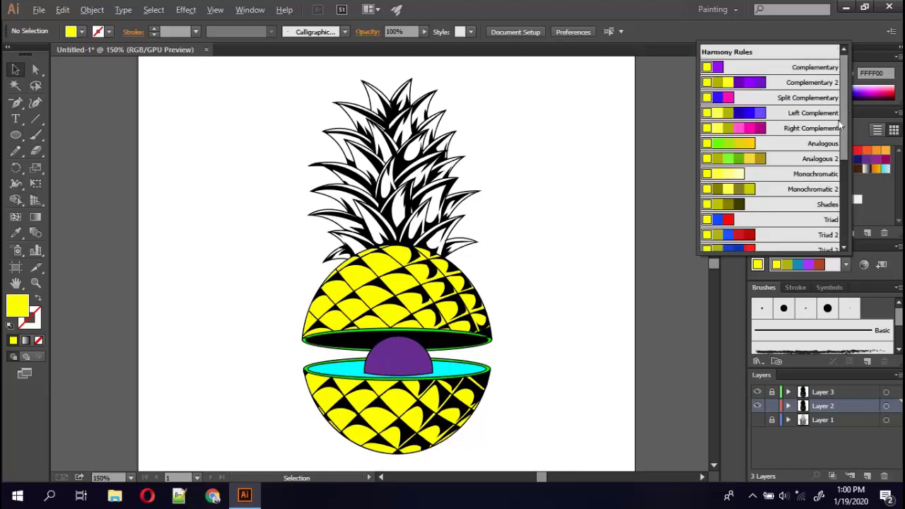
scroll(842, 145, down, 1)
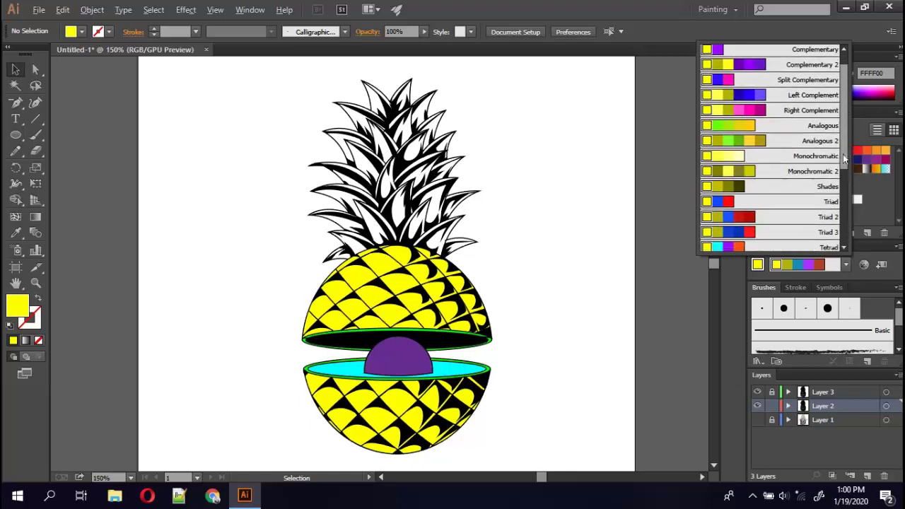
scroll(844, 160, down, 5)
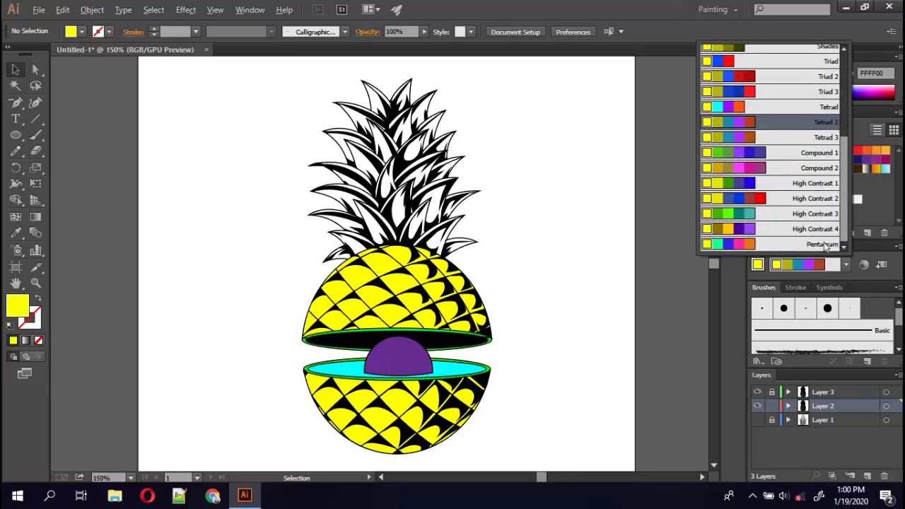
Set the fill colour to yellow D8D200 in the Color Picker.
double_click(17, 306)
click(623, 217)
mouse_move(622, 217)
mouse_down()
mouse_move(622, 204)
mouse_move(718, 202)
mouse_up()
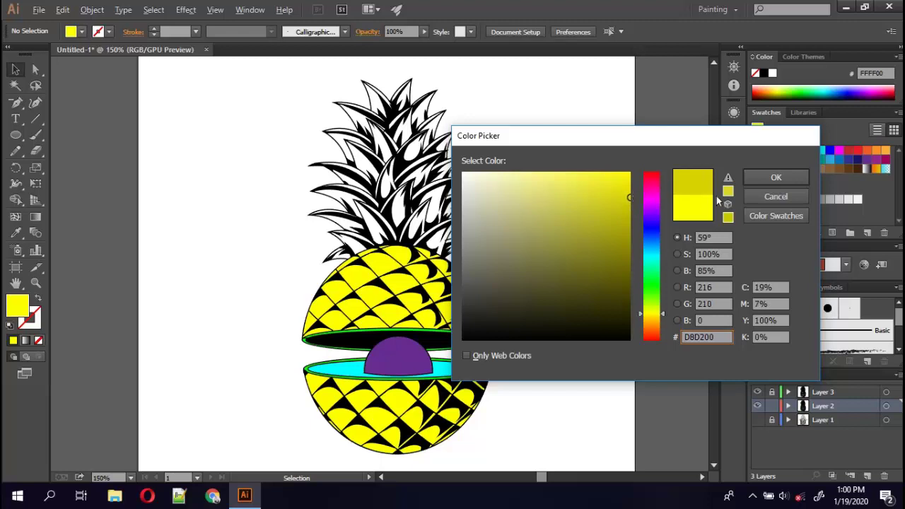
click(776, 177)
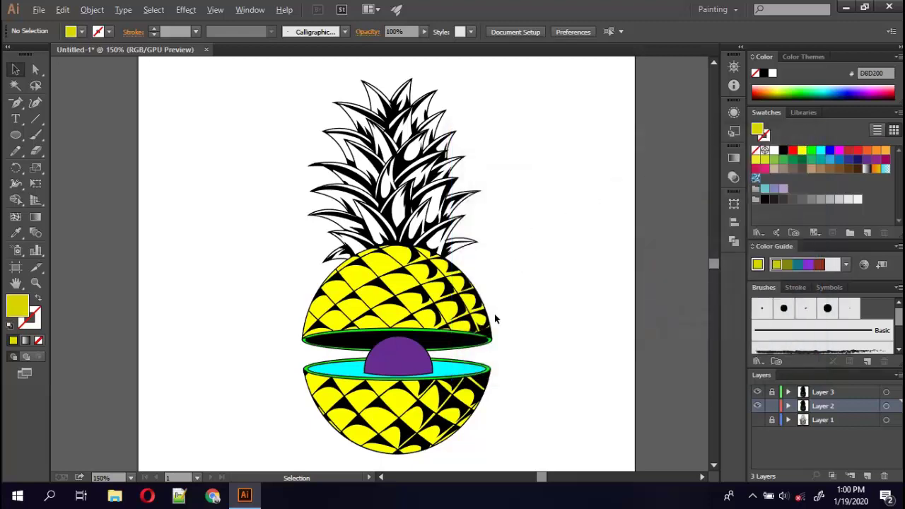
With the Pencil tool, change the fill to darker gold CEAB00 and begin shading a top cell.
key(n)
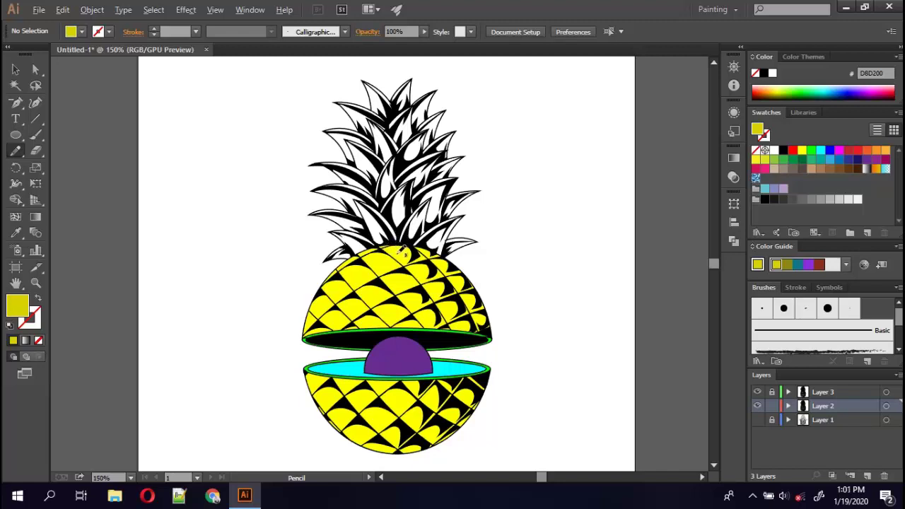
double_click(19, 306)
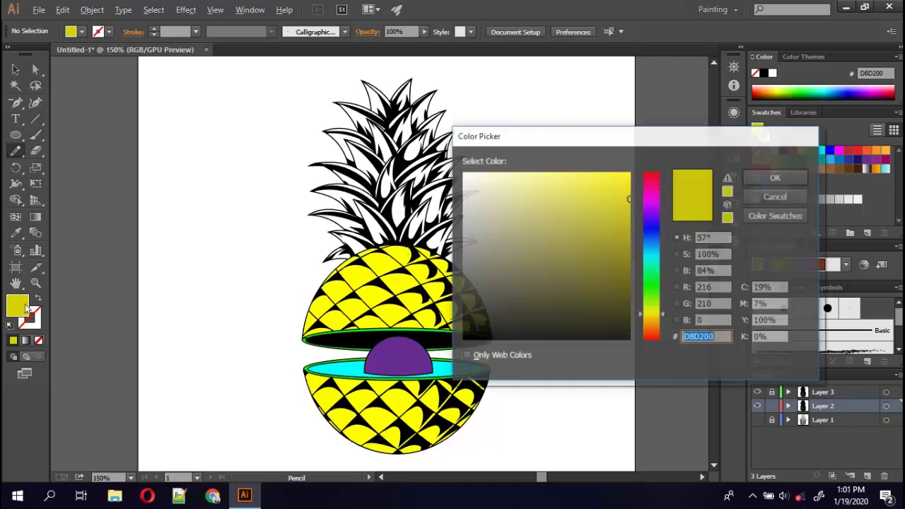
drag(651, 328, 651, 319)
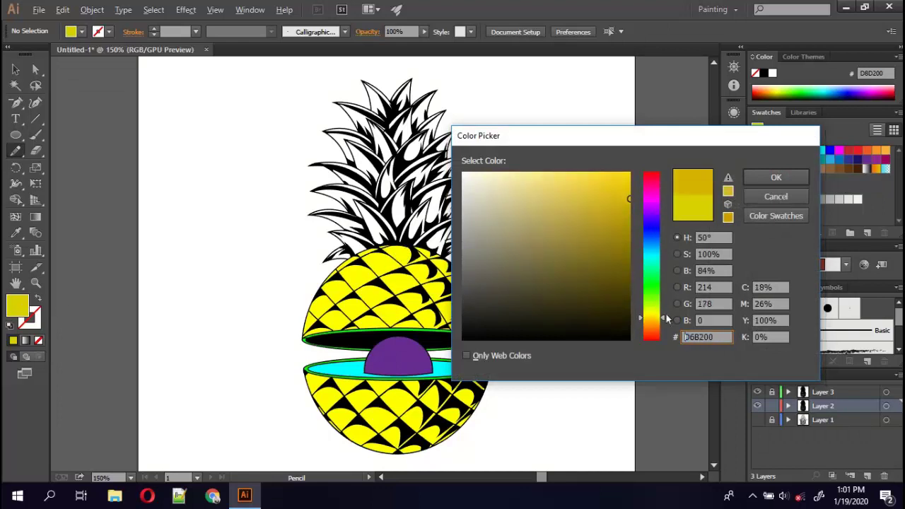
click(615, 188)
drag(616, 188, 635, 203)
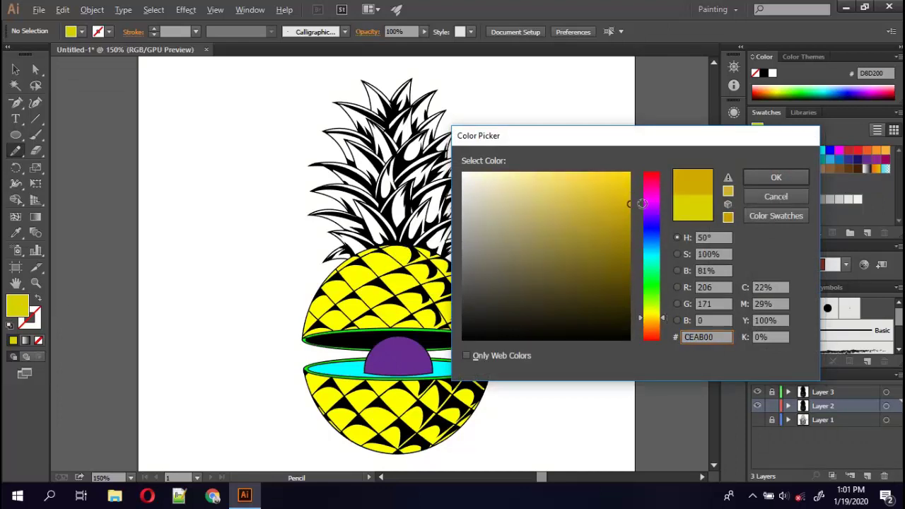
click(776, 177)
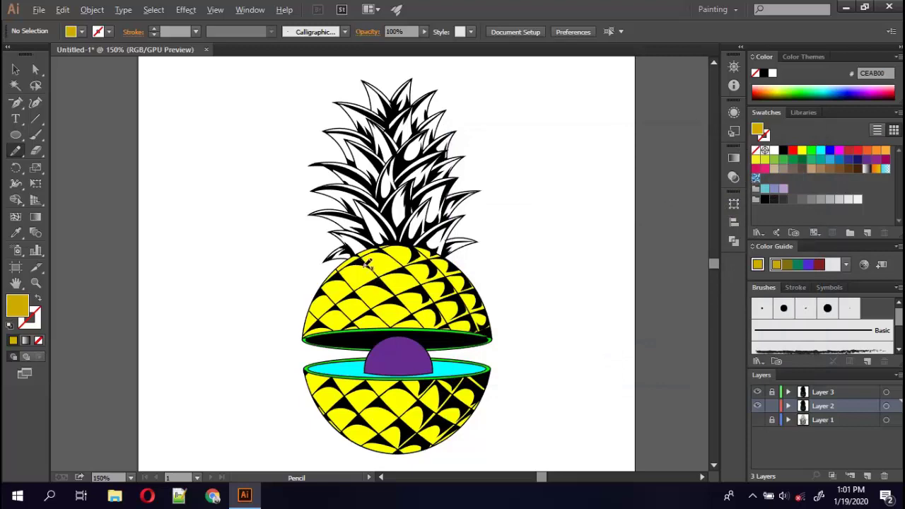
drag(356, 275, 371, 263)
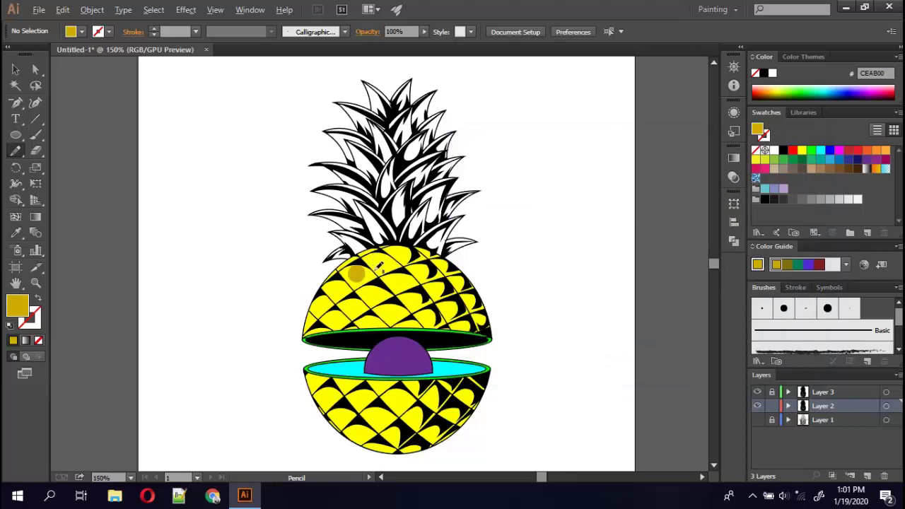
Zoom in and shade the upper-left, lower-left, central and top-centre cells gold.
key(ctrl+plus)
key(ctrl+plus)
key(ctrl+plus)
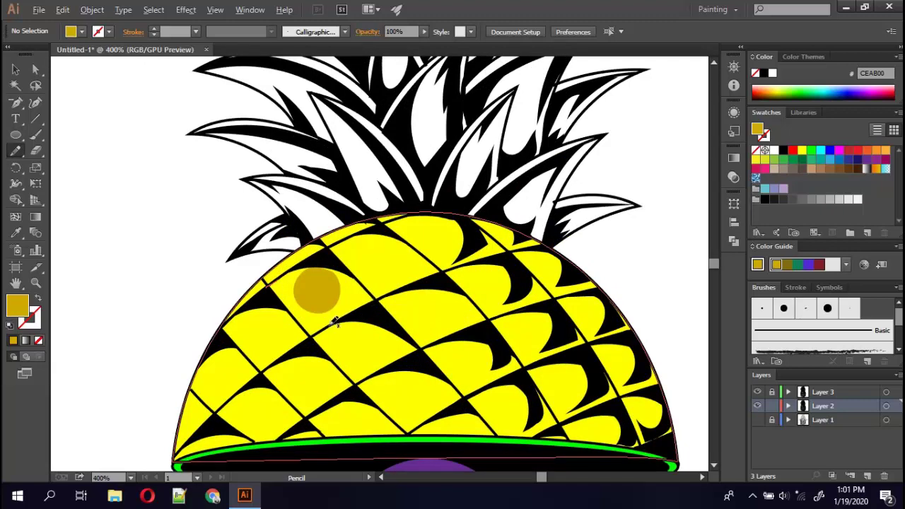
drag(375, 293, 266, 375)
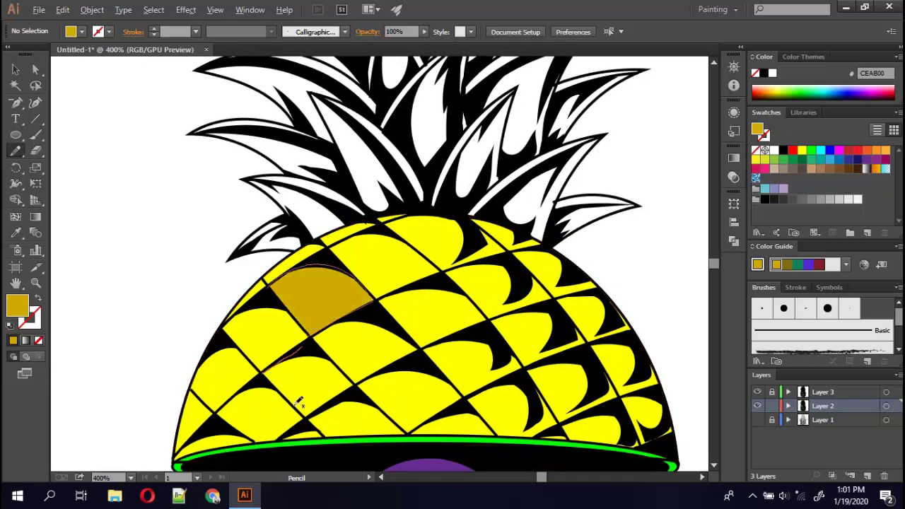
drag(357, 389, 359, 370)
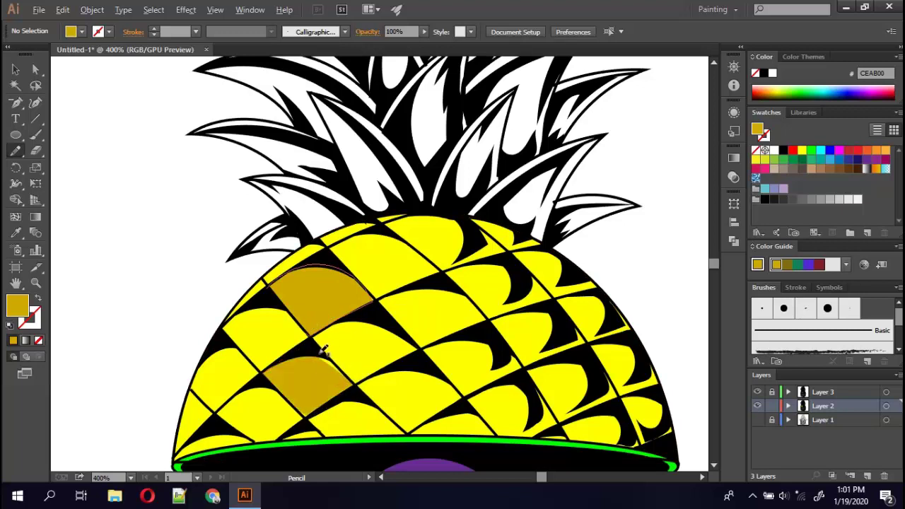
mouse_move(319, 348)
mouse_down()
mouse_move(347, 365)
mouse_move(341, 375)
mouse_up()
drag(305, 421, 315, 423)
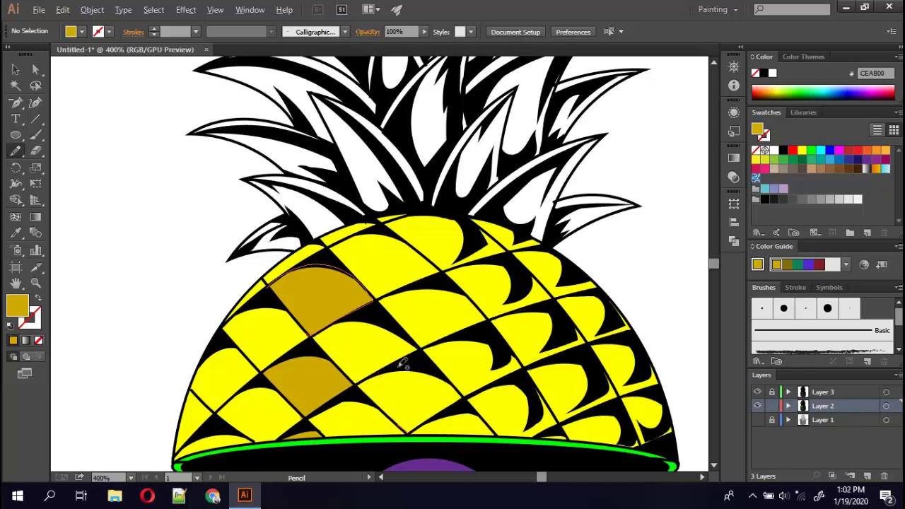
drag(472, 399, 451, 353)
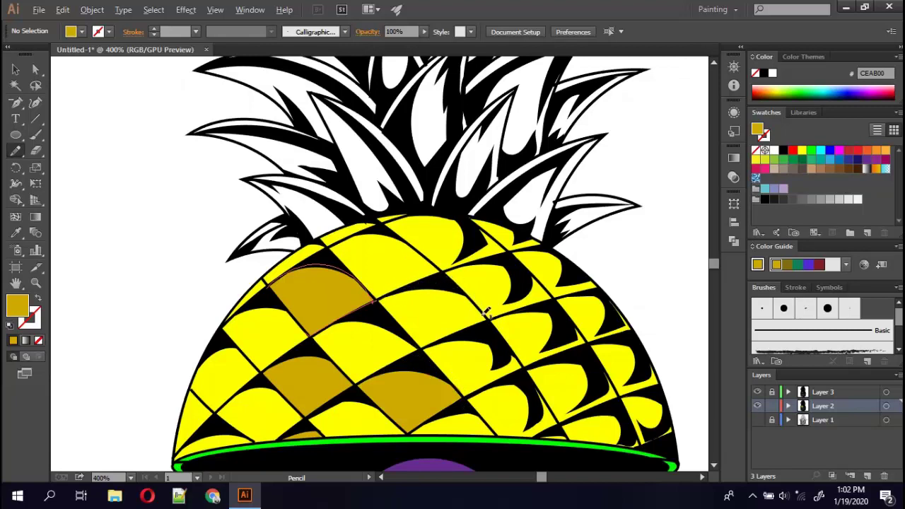
drag(433, 342, 429, 338)
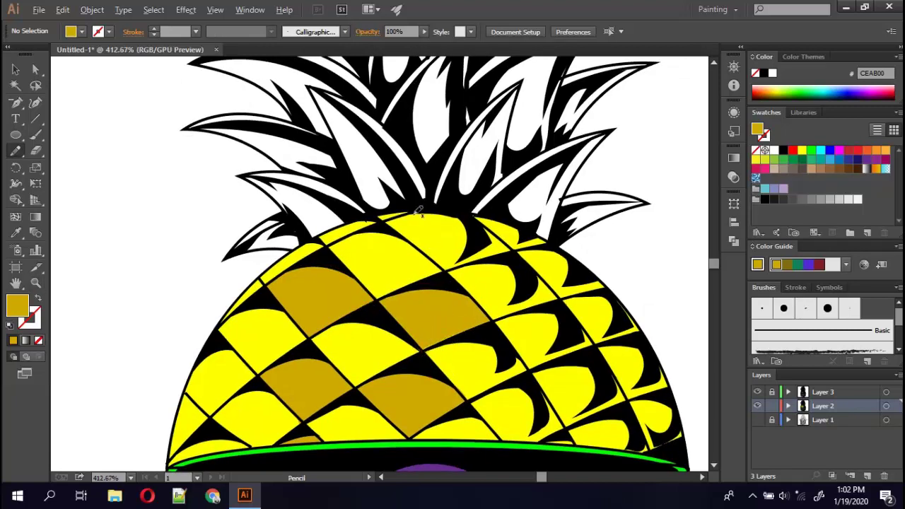
mouse_move(417, 210)
mouse_down()
mouse_move(393, 214)
mouse_move(398, 230)
mouse_up()
drag(506, 233, 495, 215)
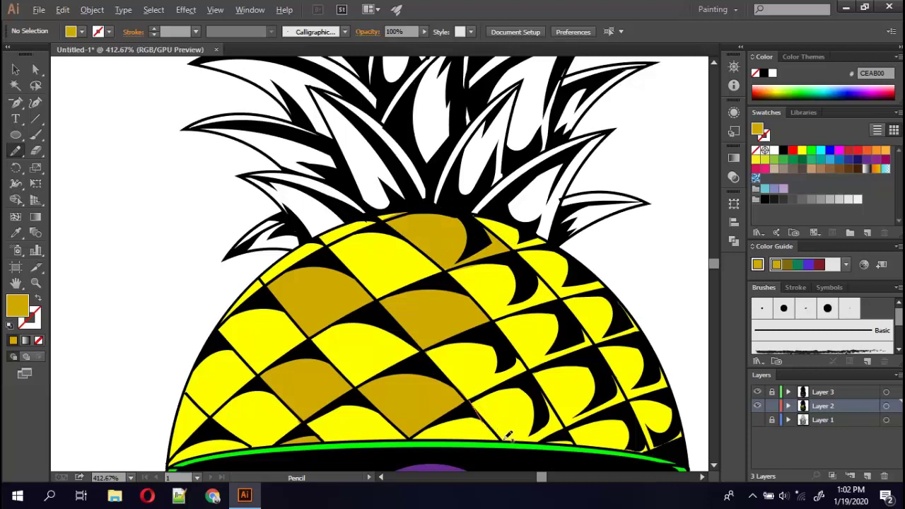
Shade the bottom-edge, right-side, left-side cells and the bottom-left rim strip gold.
drag(489, 419, 562, 394)
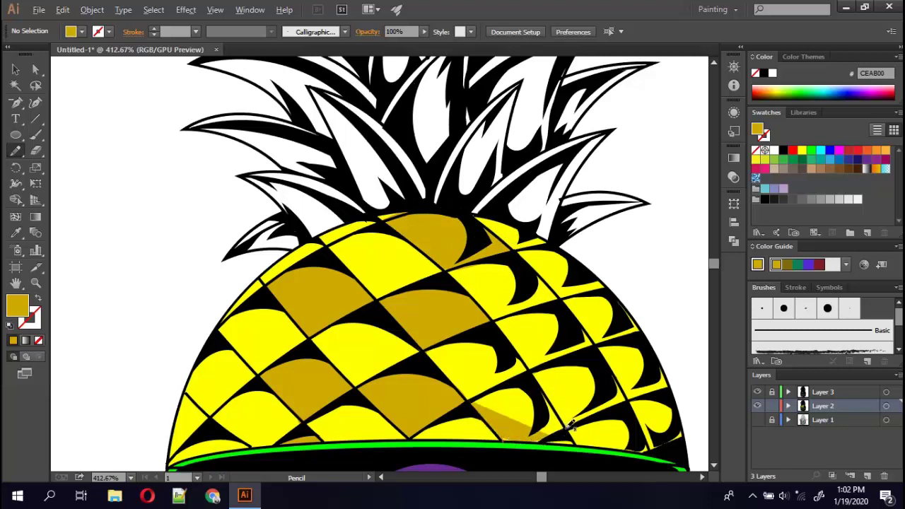
drag(517, 380, 474, 400)
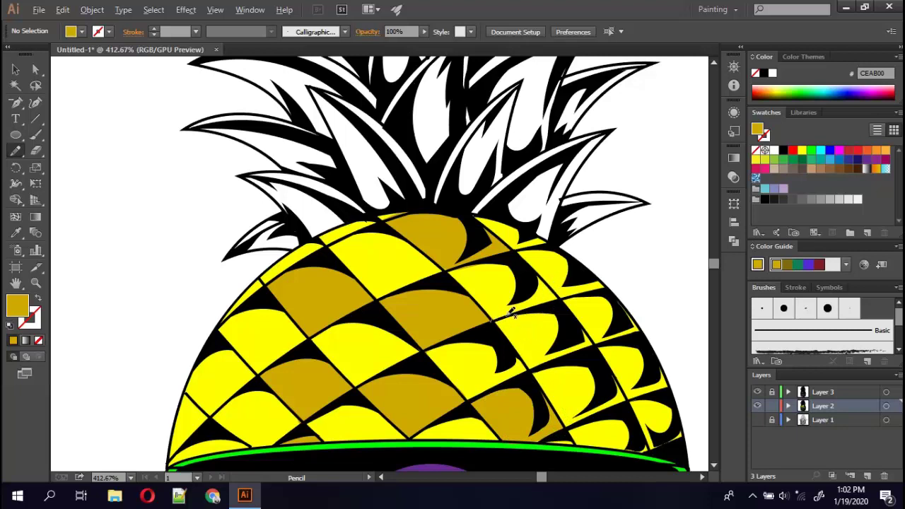
drag(596, 333, 559, 338)
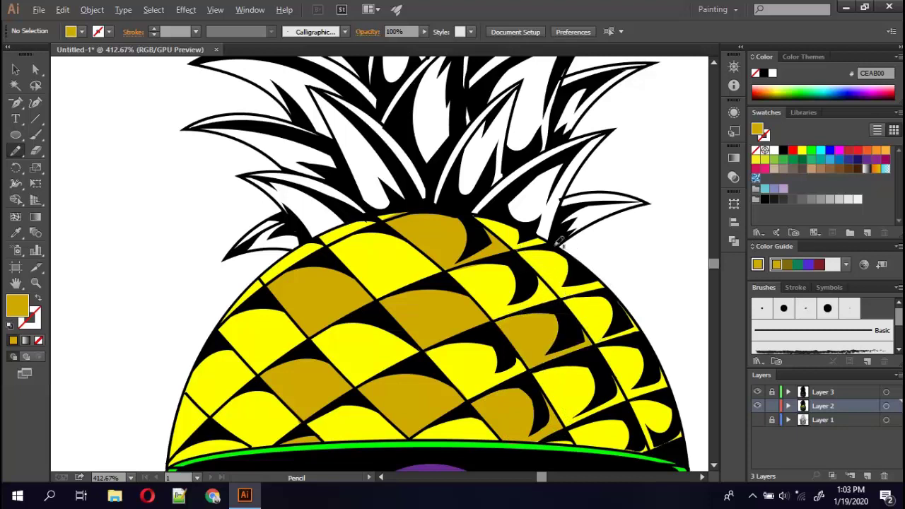
drag(609, 280, 543, 245)
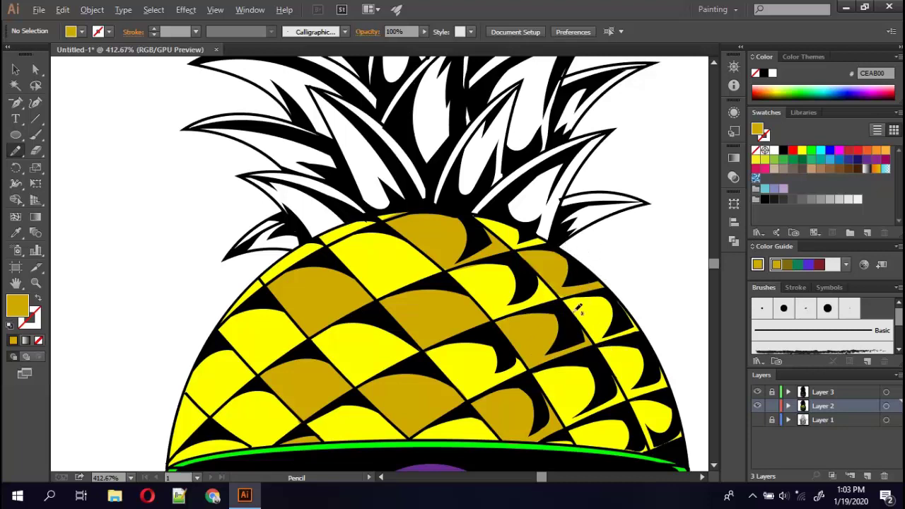
mouse_move(603, 343)
mouse_down()
mouse_move(654, 347)
mouse_move(645, 367)
mouse_up()
mouse_move(629, 405)
mouse_down()
mouse_move(641, 447)
mouse_move(630, 404)
mouse_move(636, 385)
mouse_move(603, 358)
mouse_up()
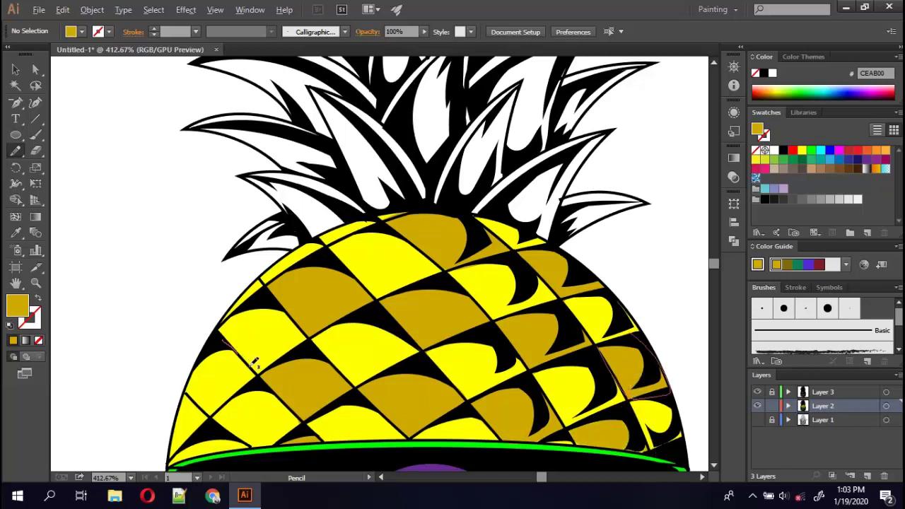
drag(190, 384, 230, 333)
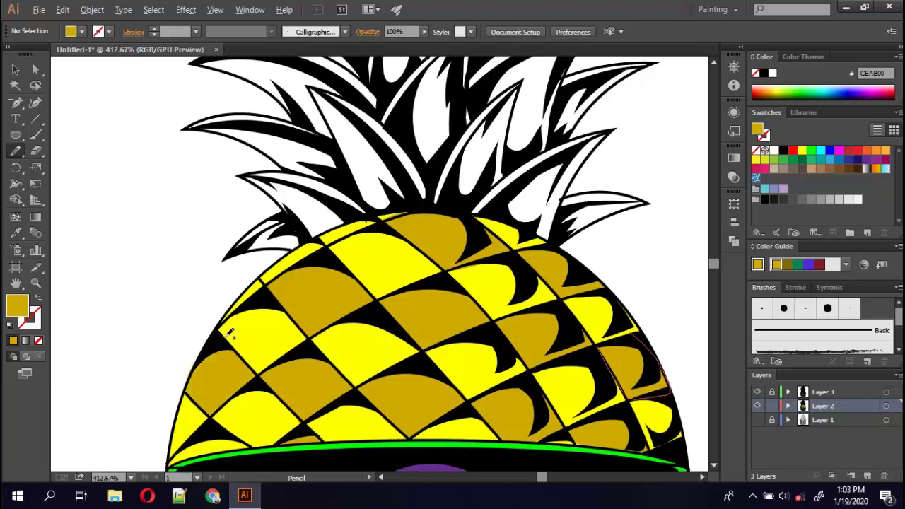
click(714, 466)
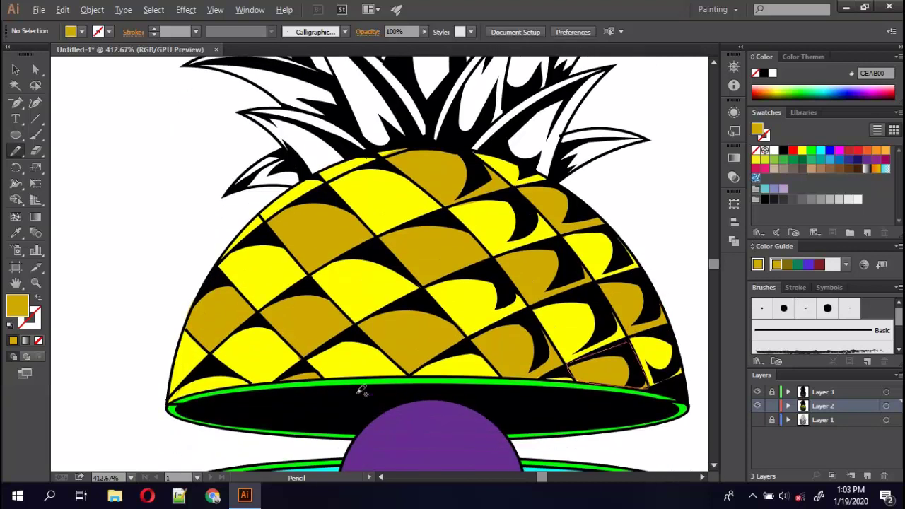
drag(186, 382, 232, 368)
drag(714, 264, 715, 268)
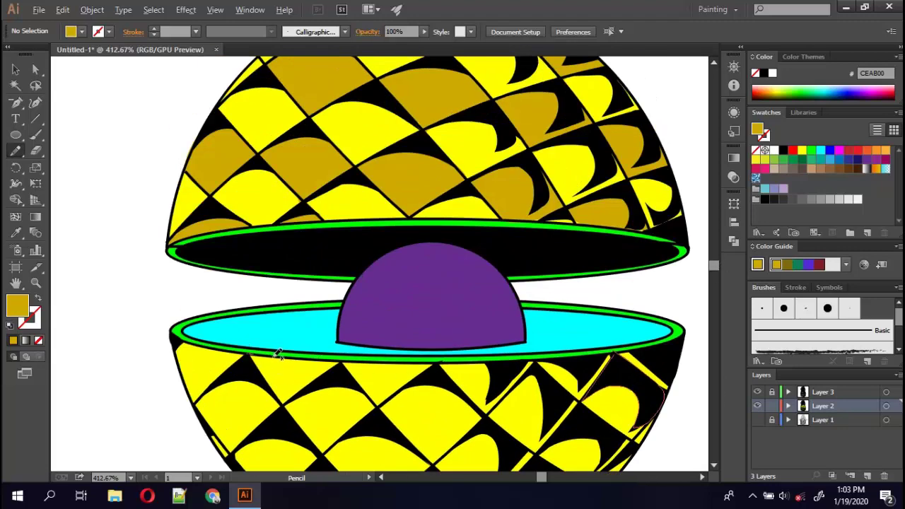
Shade a diamond cell on the lower half gold and bring the lower half into view.
drag(273, 385, 276, 419)
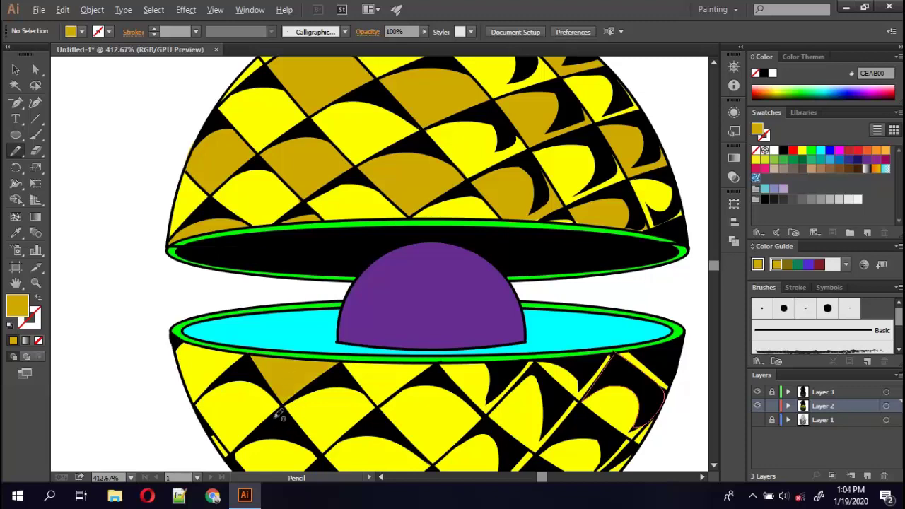
drag(431, 429, 415, 289)
mouse_move(244, 265)
mouse_down()
mouse_move(237, 327)
mouse_move(289, 286)
mouse_up()
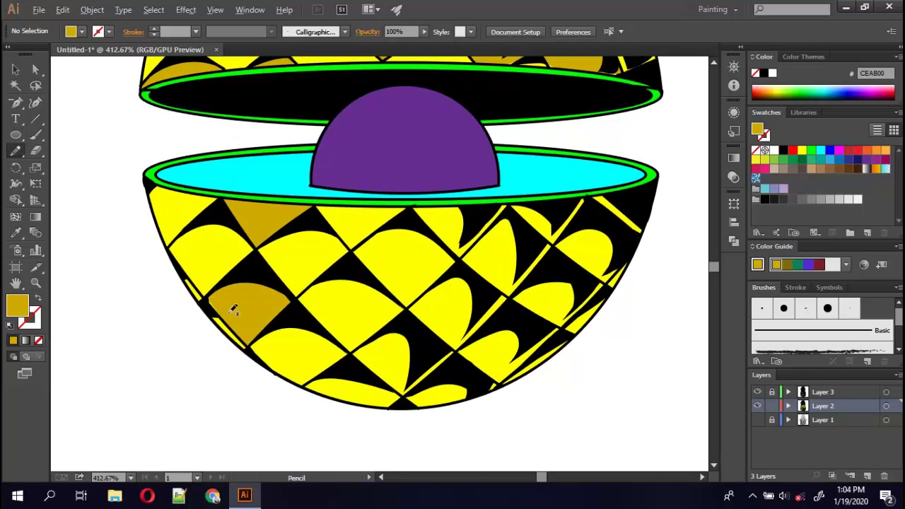
key(z)
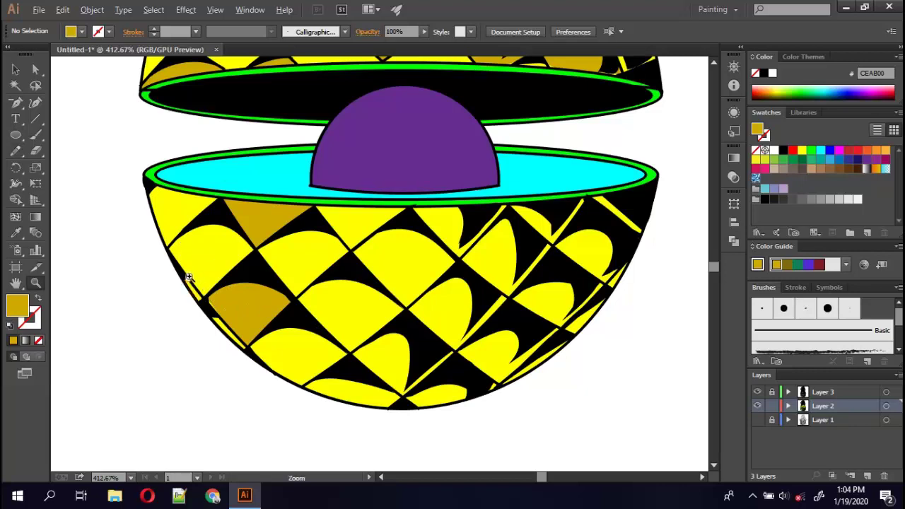
key(n)
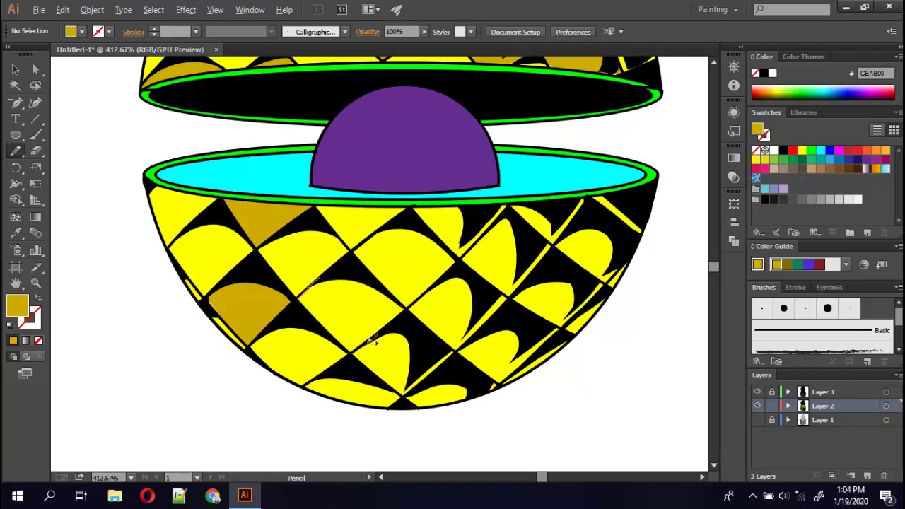
Shade the lower half's central, upper and right-side diamonds gold, undoing the stray edge shape.
drag(337, 332, 370, 271)
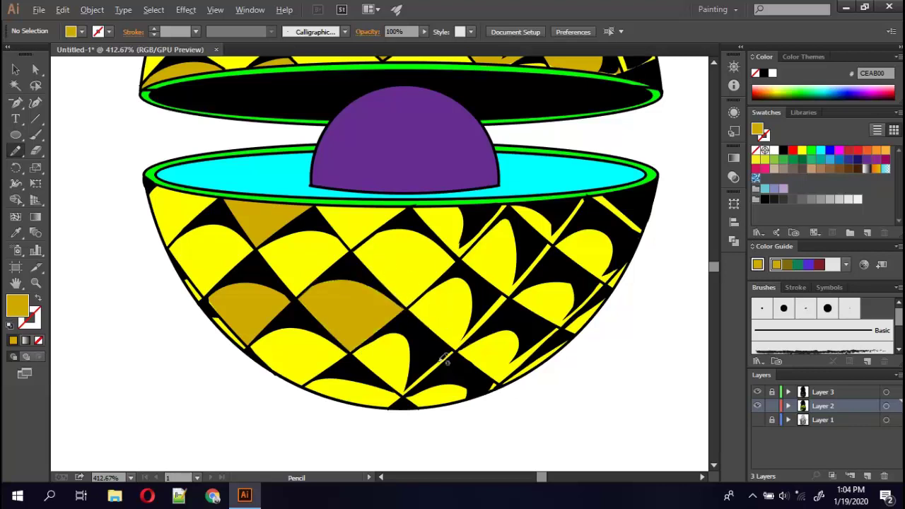
drag(457, 280, 488, 282)
drag(497, 224, 488, 198)
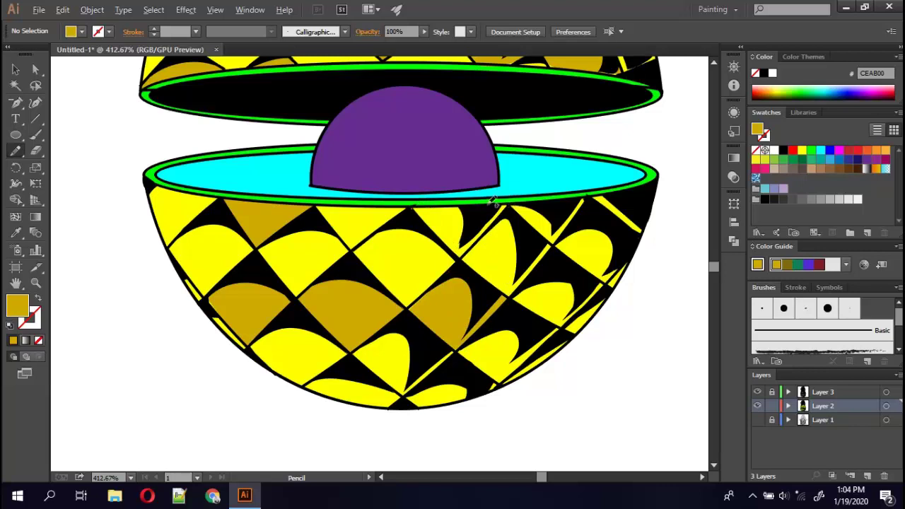
mouse_move(540, 304)
mouse_down()
mouse_move(574, 319)
mouse_move(601, 280)
mouse_up()
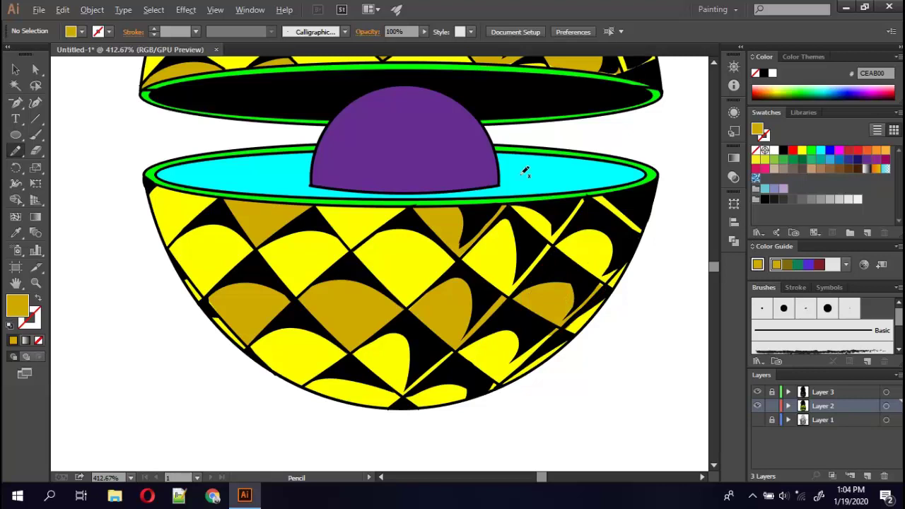
drag(519, 210, 541, 198)
drag(574, 312, 515, 384)
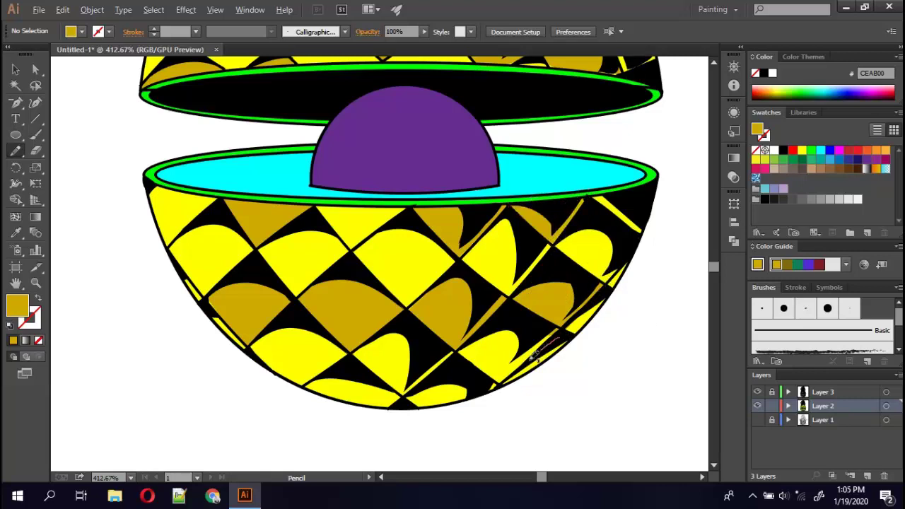
drag(571, 344, 593, 309)
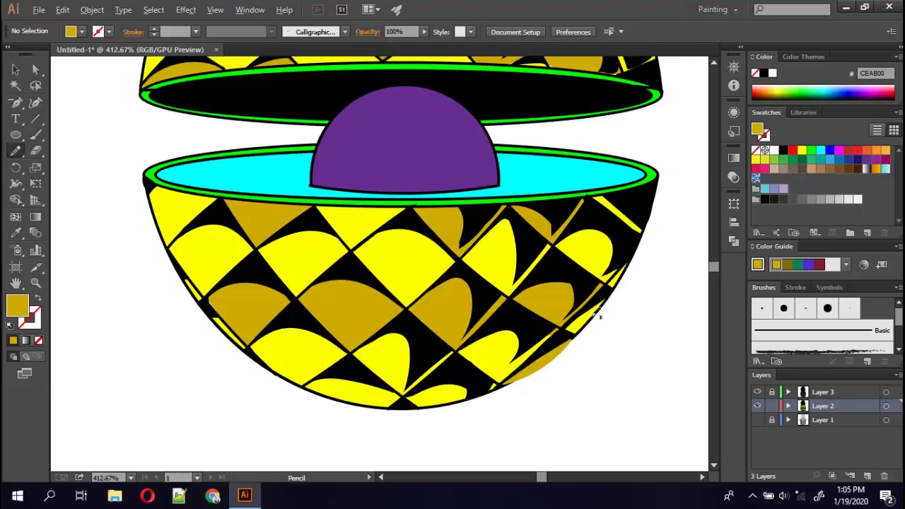
key(ctrl+z)
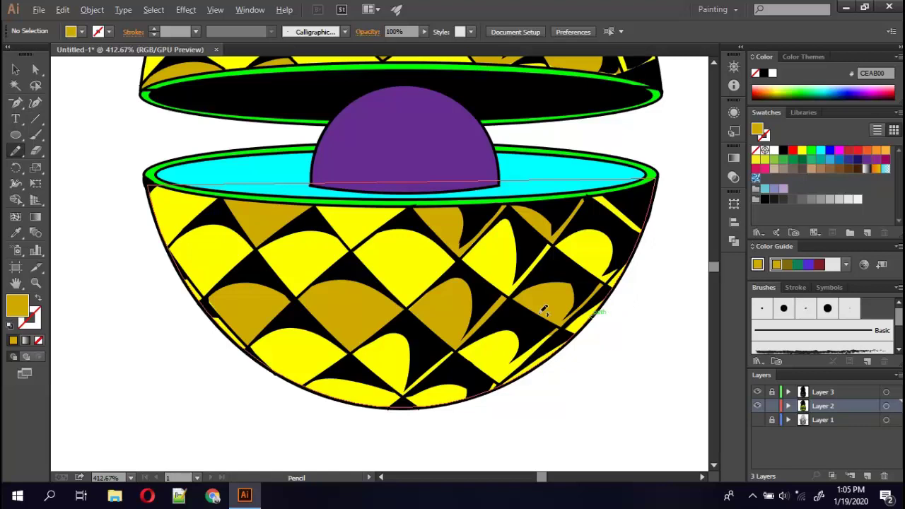
Select the bowl artwork and ungroup it into separate pieces.
key(v)
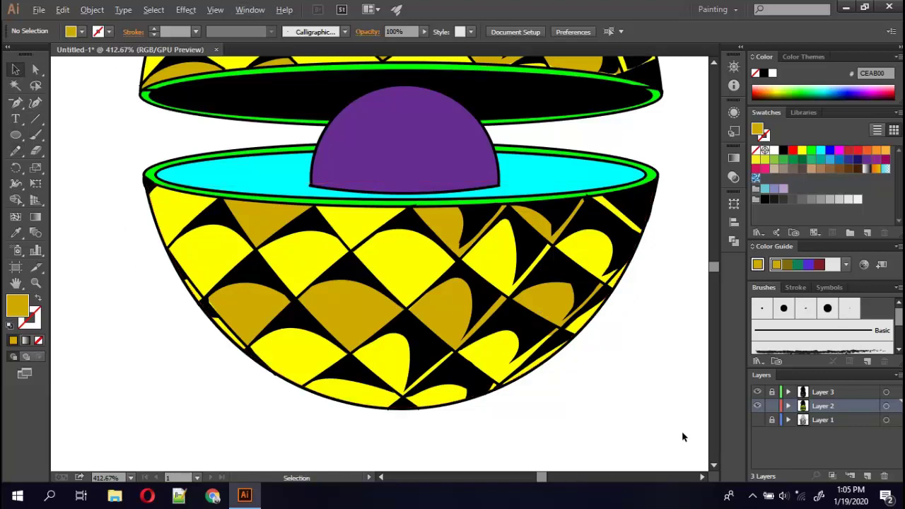
scroll(83, 172, left, 3)
key(ctrl+a)
click(735, 241)
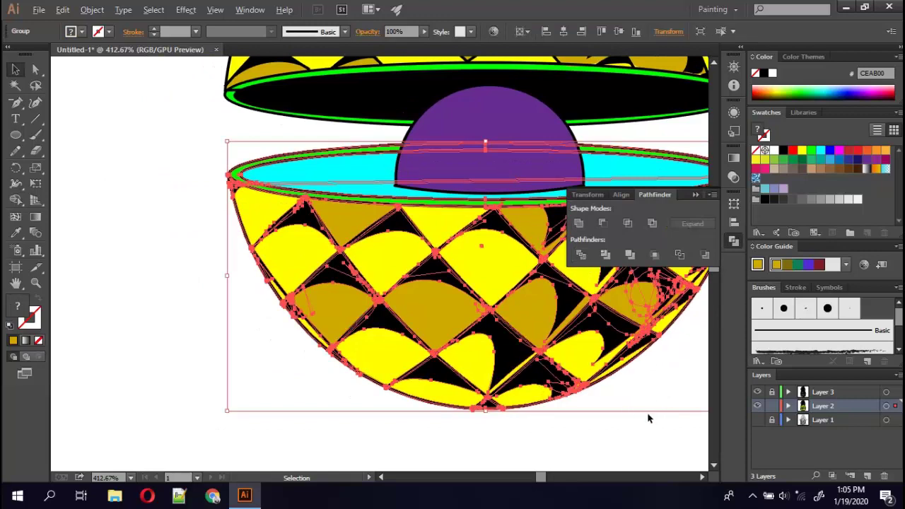
click(631, 439)
click(702, 477)
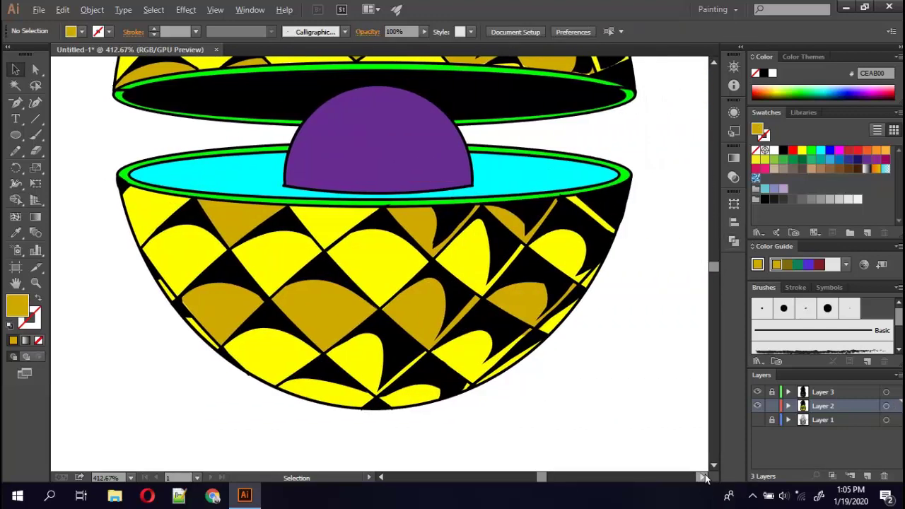
click(406, 402)
right_click(405, 402)
click(457, 340)
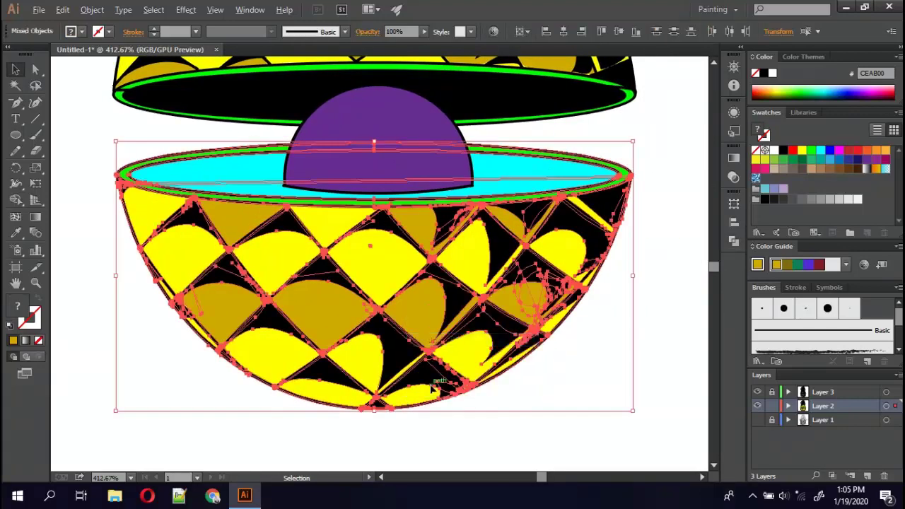
right_click(425, 405)
click(426, 420)
Eyedropper dark gold onto the bottom piece, top-centre triangle, upper-left and bottom yellow shapes.
click(416, 401)
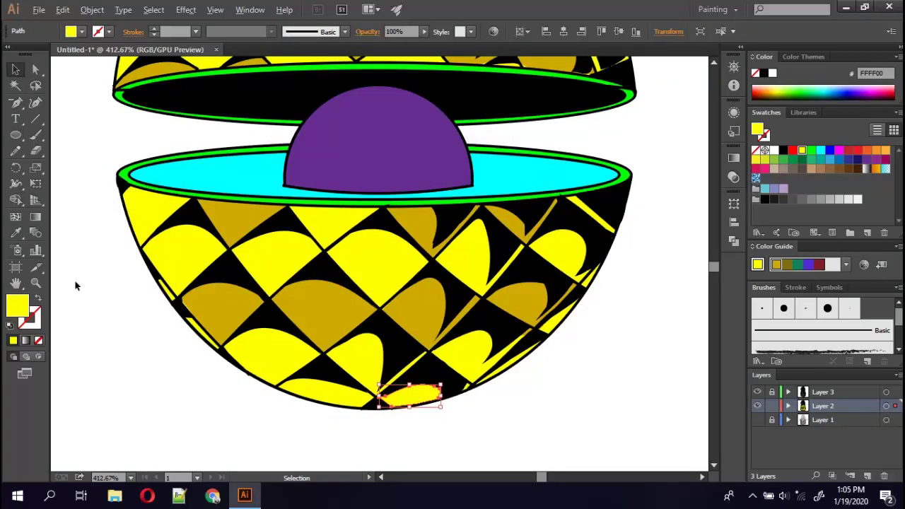
key(i)
click(216, 306)
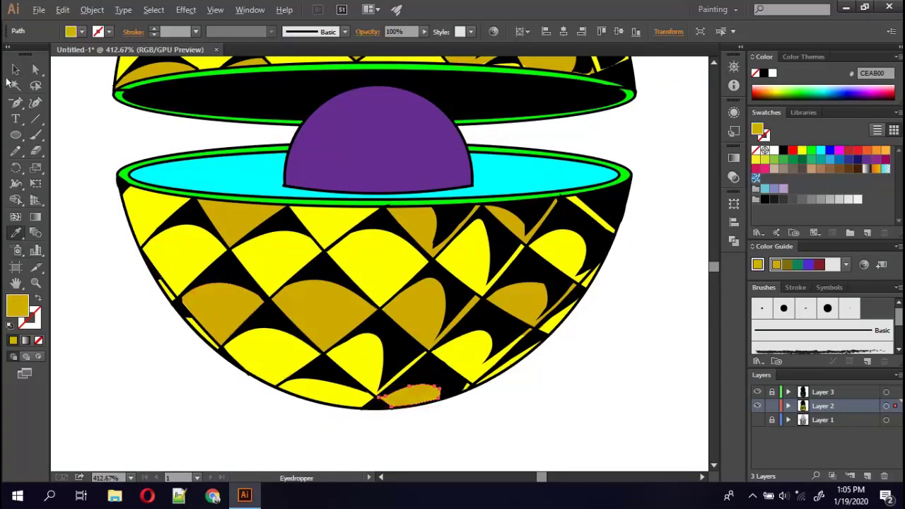
ctrl+click(329, 221)
click(334, 315)
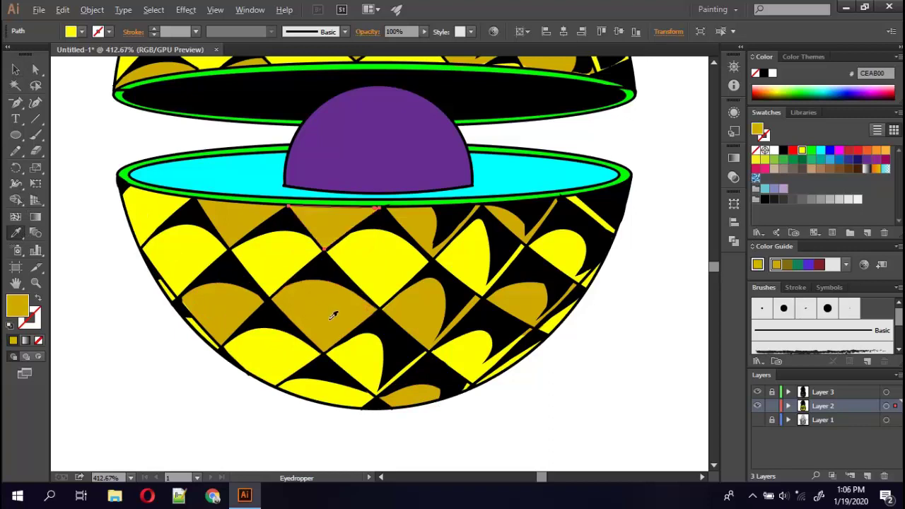
key(v)
click(152, 215)
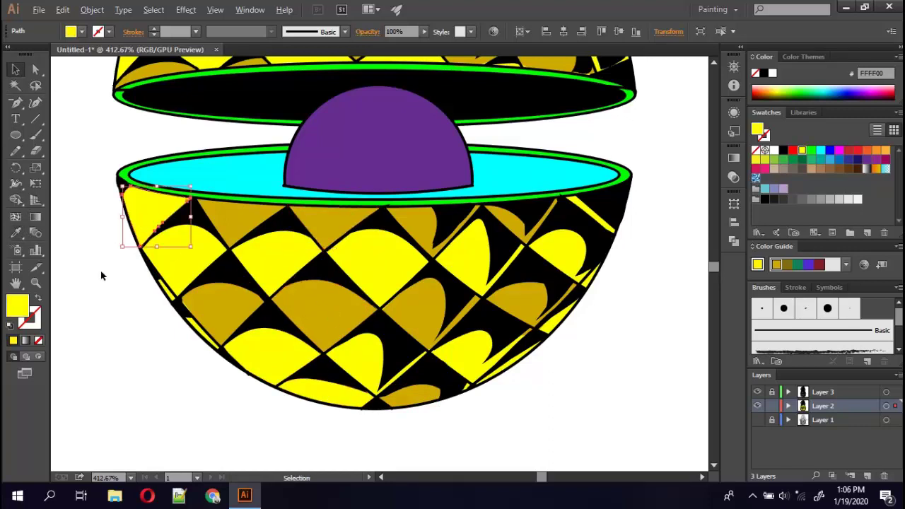
key(i)
click(212, 291)
key(v)
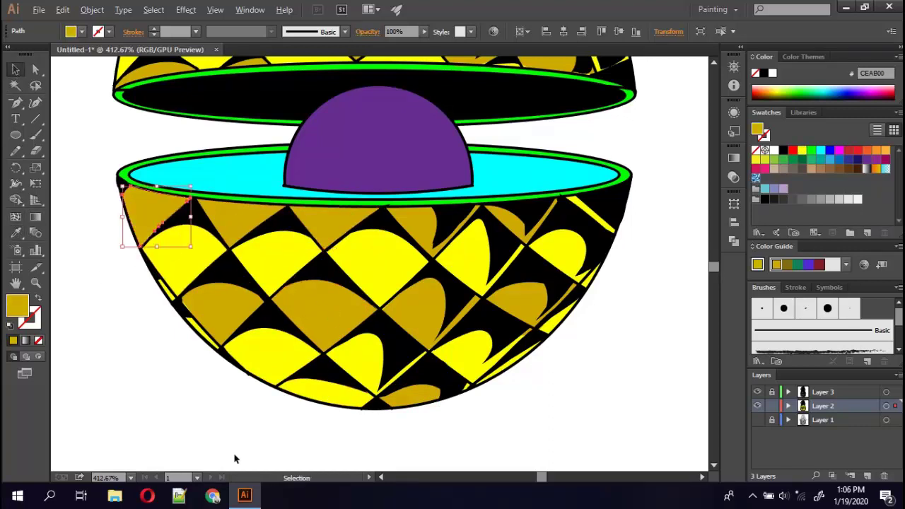
click(329, 395)
key(i)
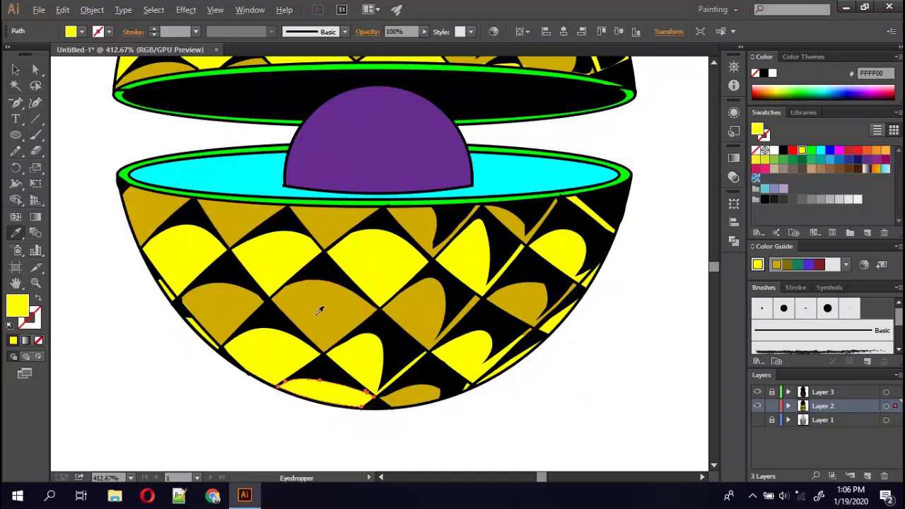
click(318, 313)
key(v)
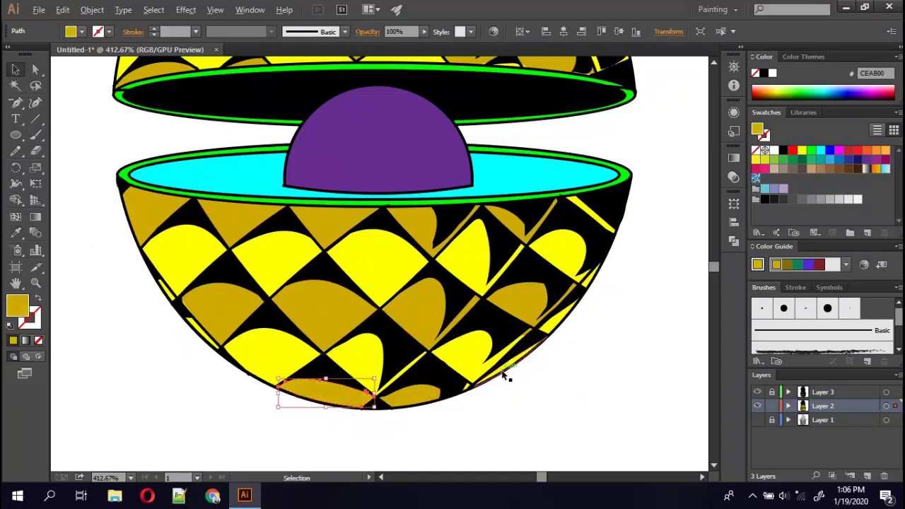
Zoom in closer on the bowl and pick out the thin yellow slivers at lower right.
click(507, 373)
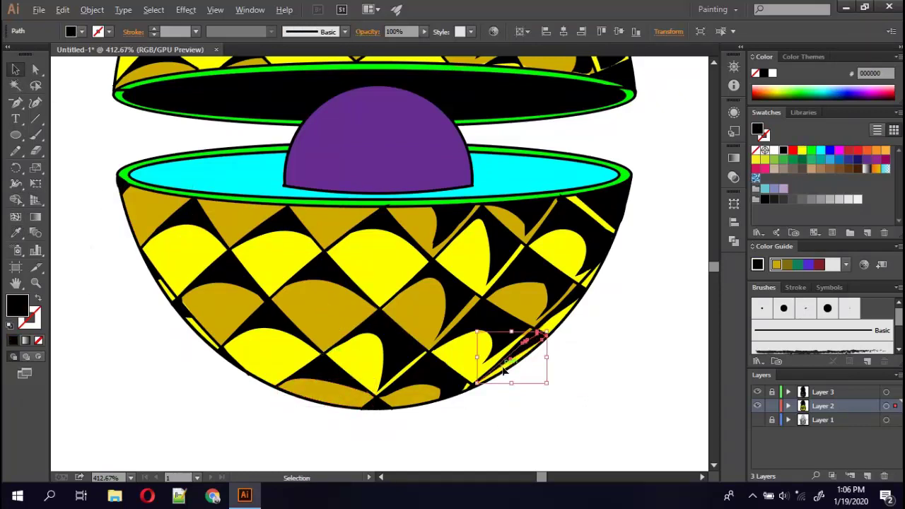
click(504, 374)
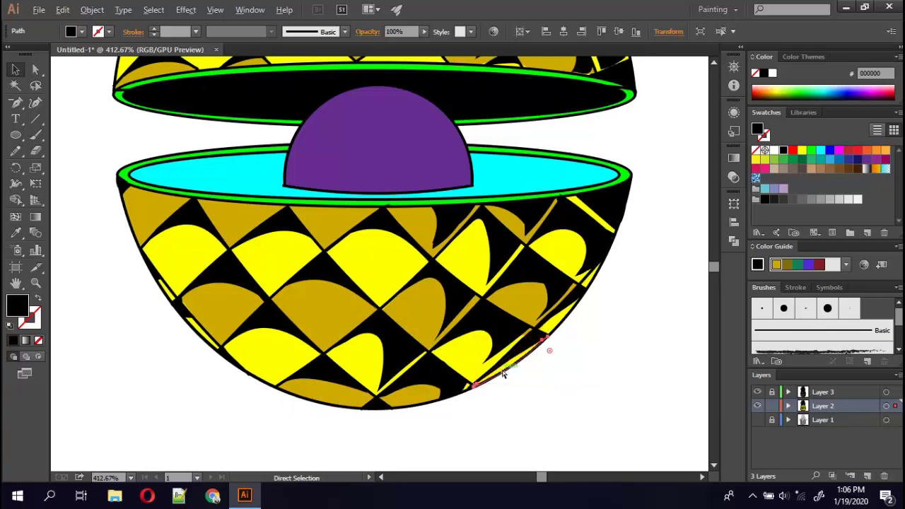
key(ctrl+plus)
click(569, 406)
key(b)
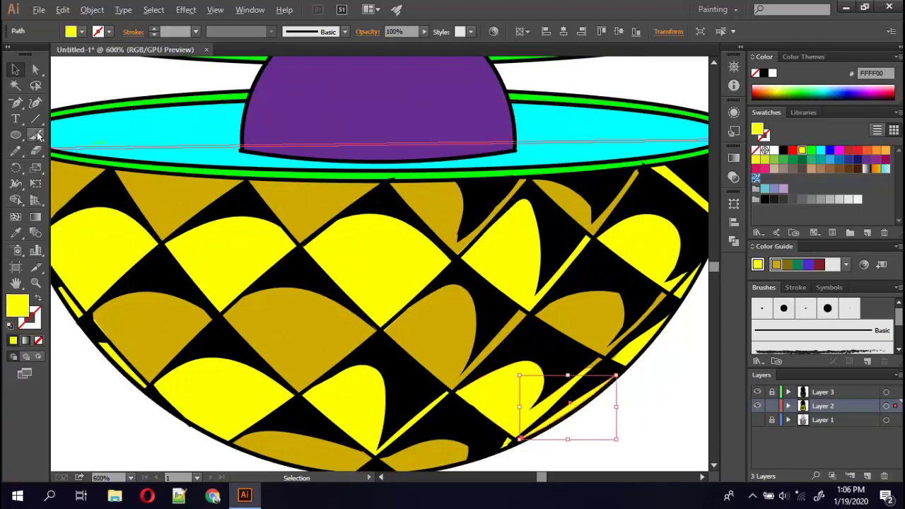
key(ctrl+shift+a)
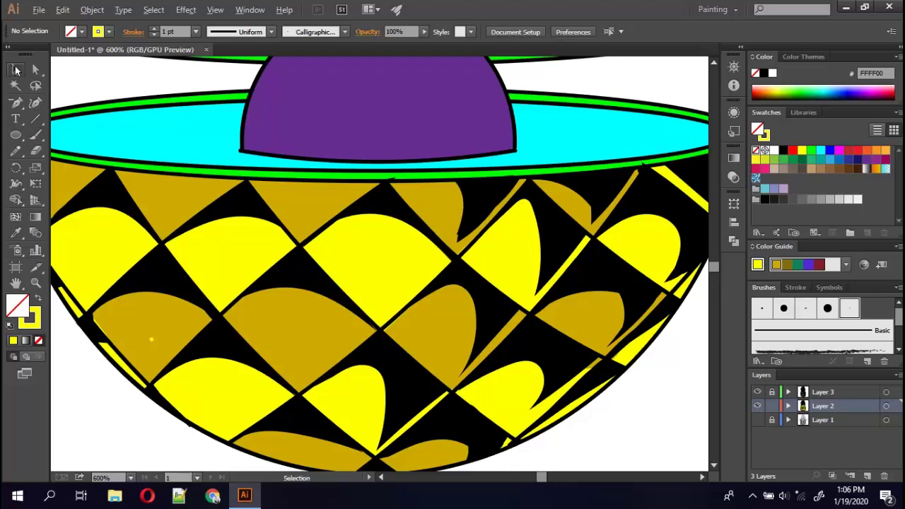
key(v)
Sample dark gold onto the left-edge and right-edge slivers, then zoom out to the whole pineapple.
click(71, 300)
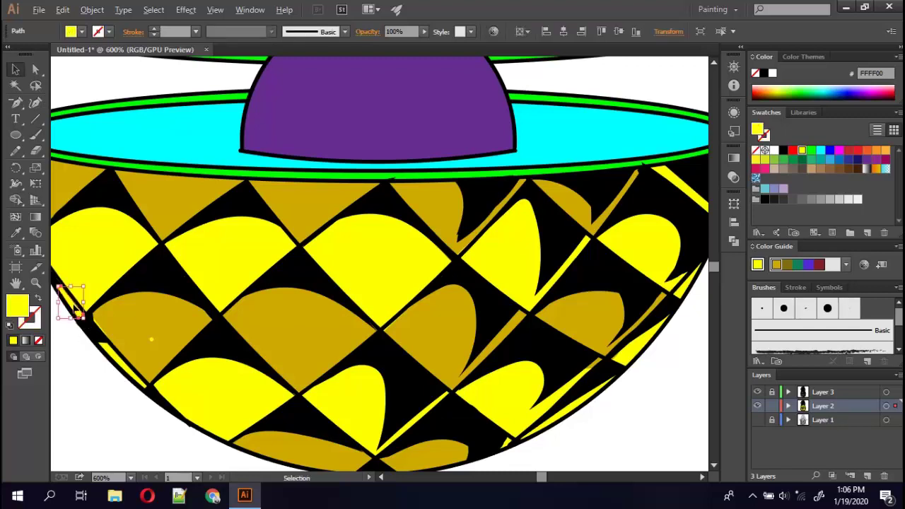
click(16, 233)
click(188, 196)
key(v)
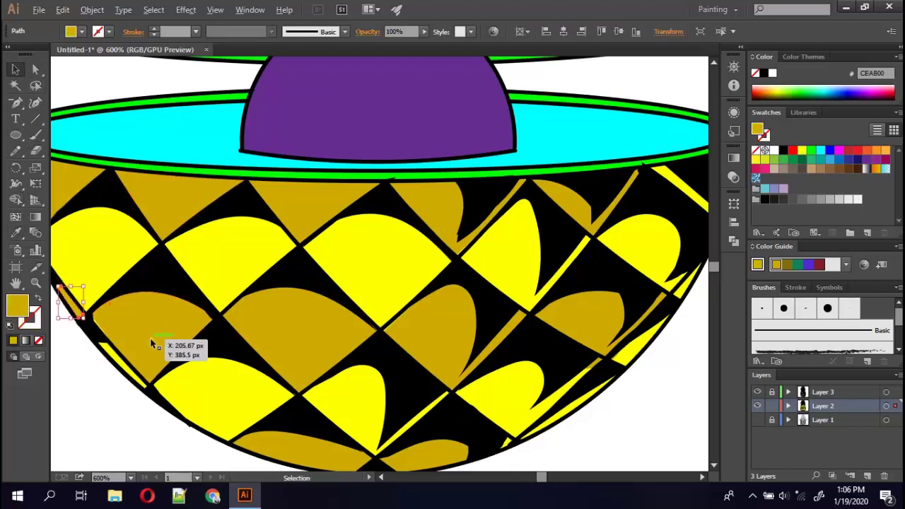
click(152, 339)
click(162, 363)
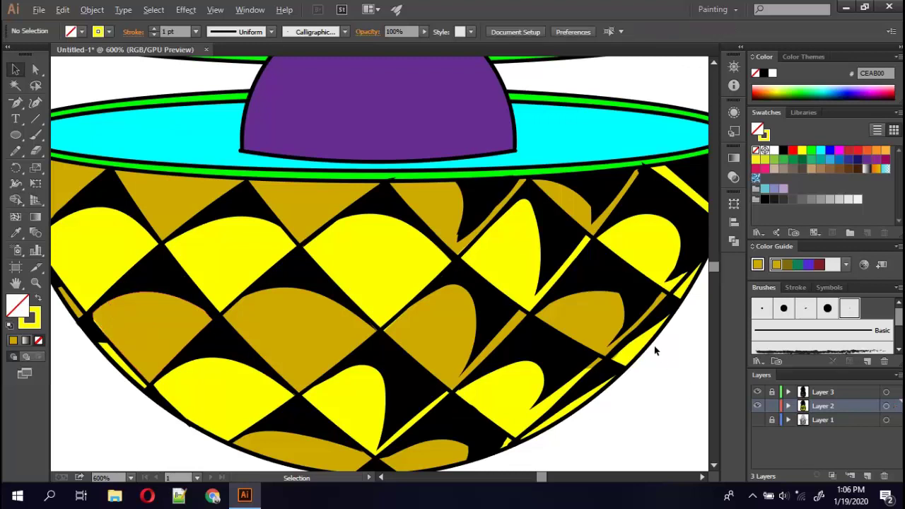
click(691, 288)
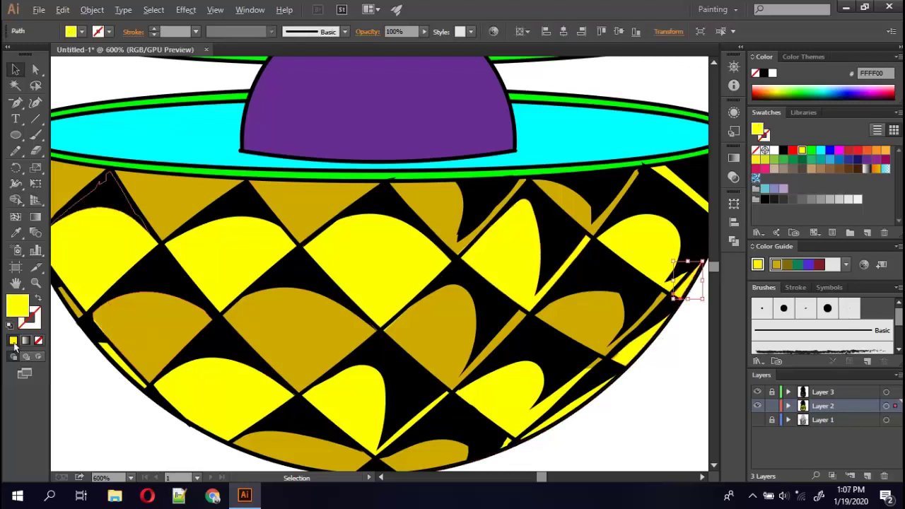
click(15, 233)
click(189, 190)
key(v)
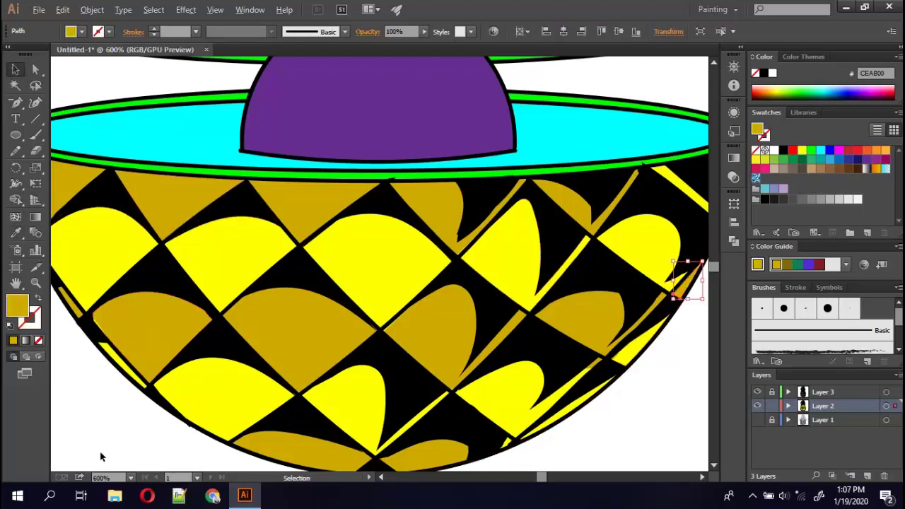
click(113, 447)
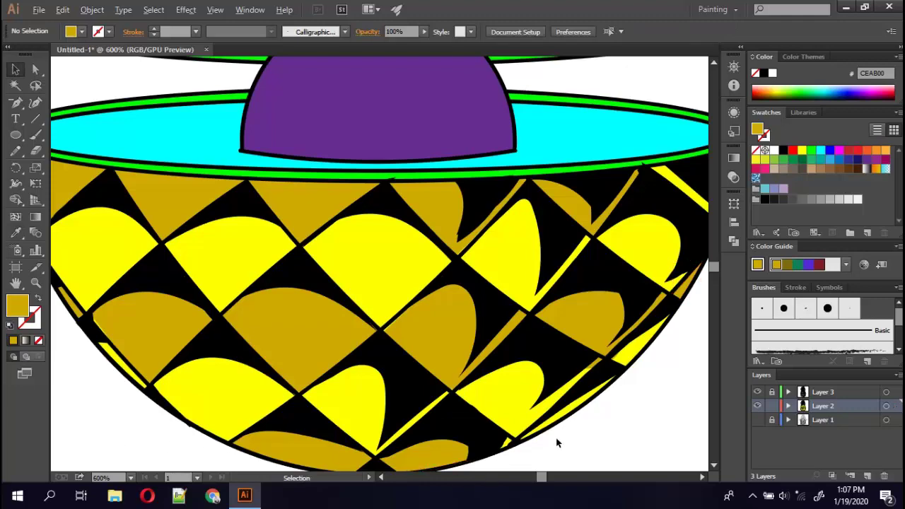
key(ctrl+minus)
key(ctrl+minus)
key(ctrl+minus)
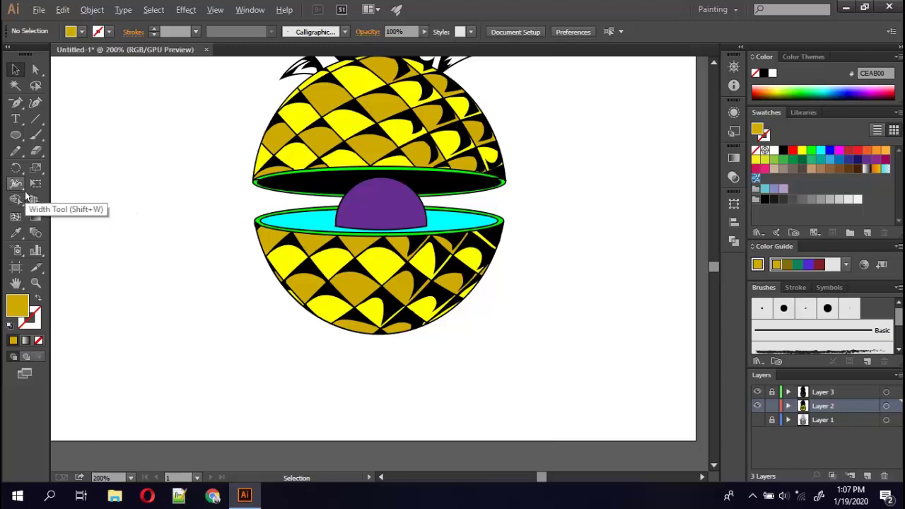
click(714, 63)
click(713, 63)
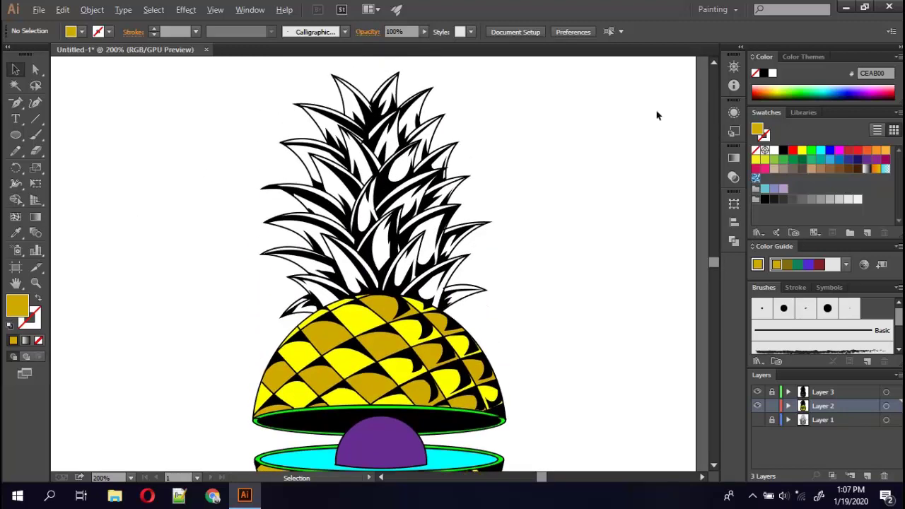
click(387, 170)
click(497, 164)
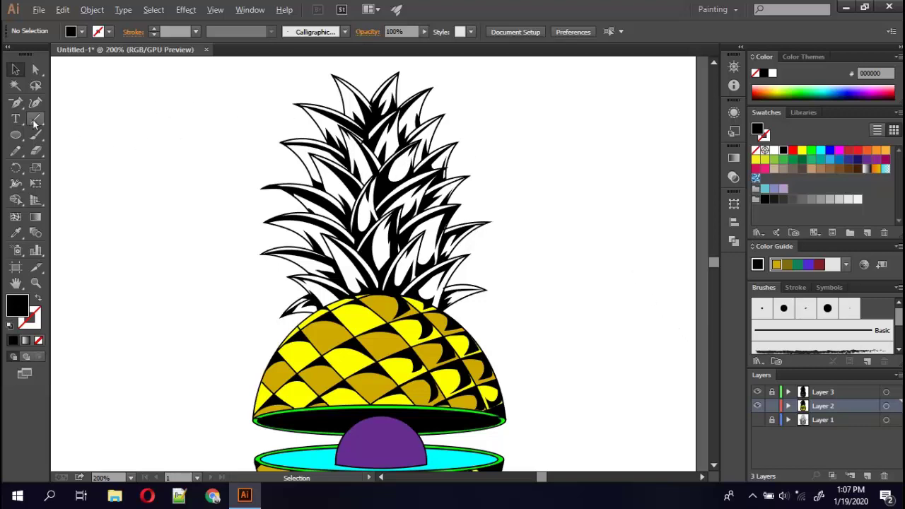
click(15, 150)
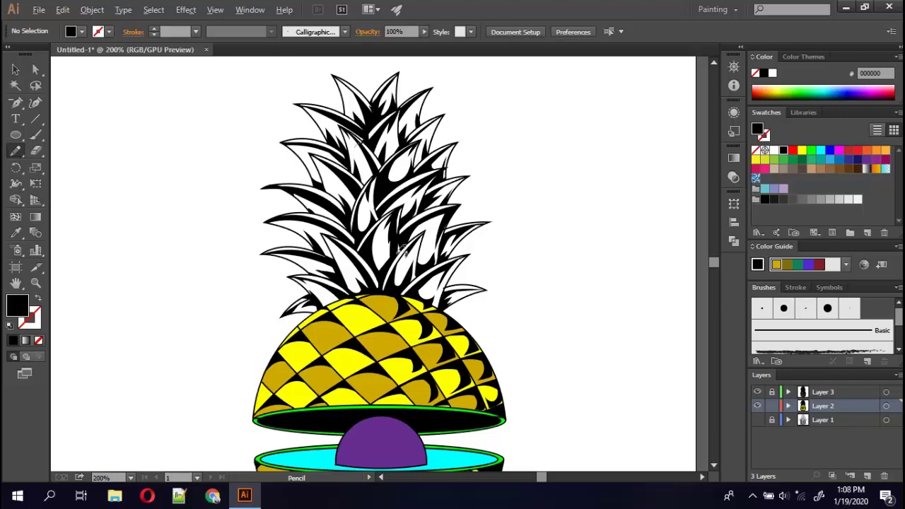
drag(363, 141, 350, 262)
key(ctrl+z)
drag(427, 188, 432, 179)
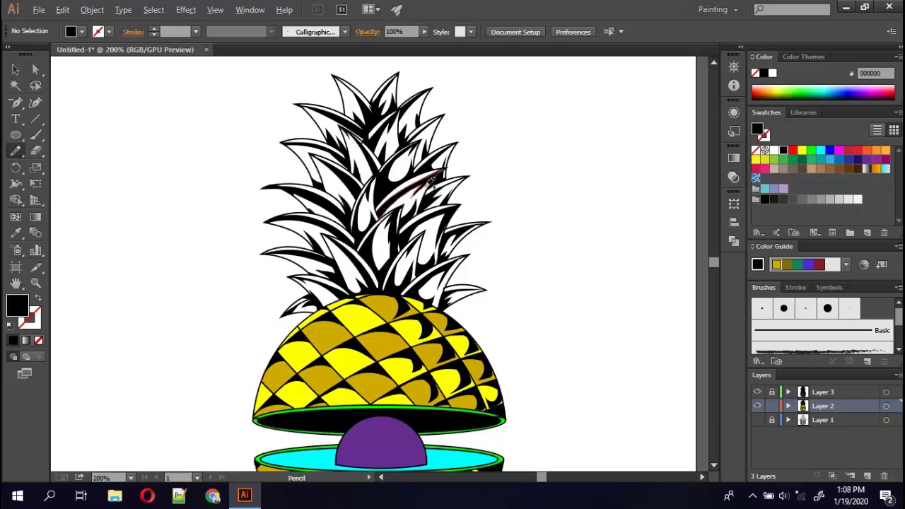
Set the fill colour to the darker green 14DB14.
click(812, 153)
double_click(19, 308)
click(620, 188)
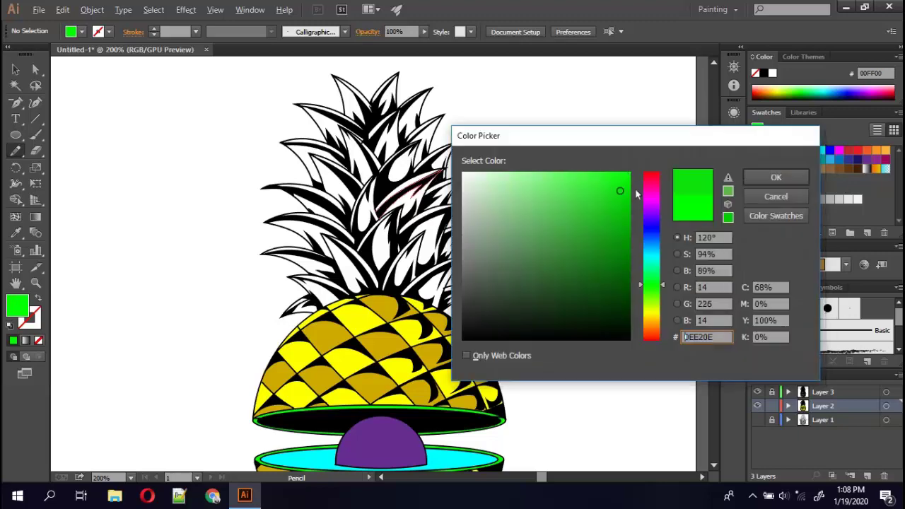
click(617, 194)
click(774, 178)
Paint green Pencil shapes over the upper and lower central crown leaves.
mouse_move(376, 150)
mouse_down()
mouse_move(382, 159)
mouse_move(414, 161)
mouse_up()
drag(371, 273, 400, 228)
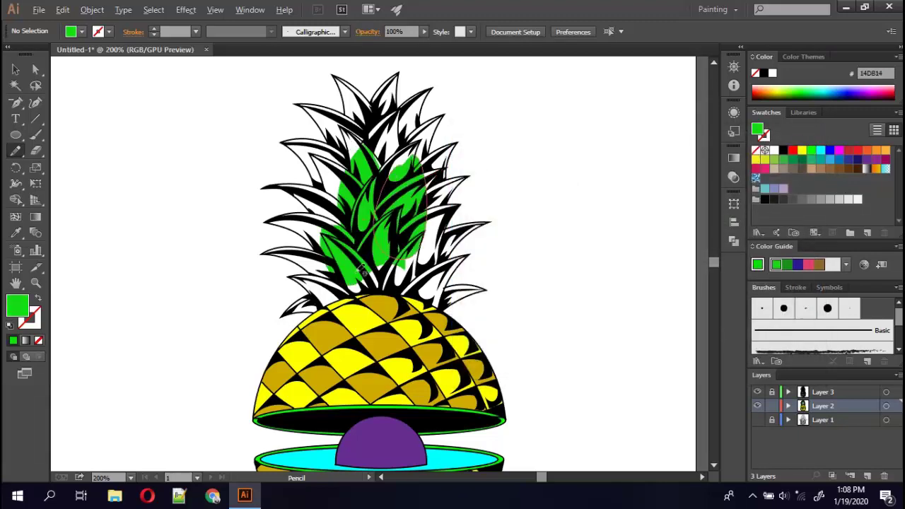
drag(426, 267, 437, 221)
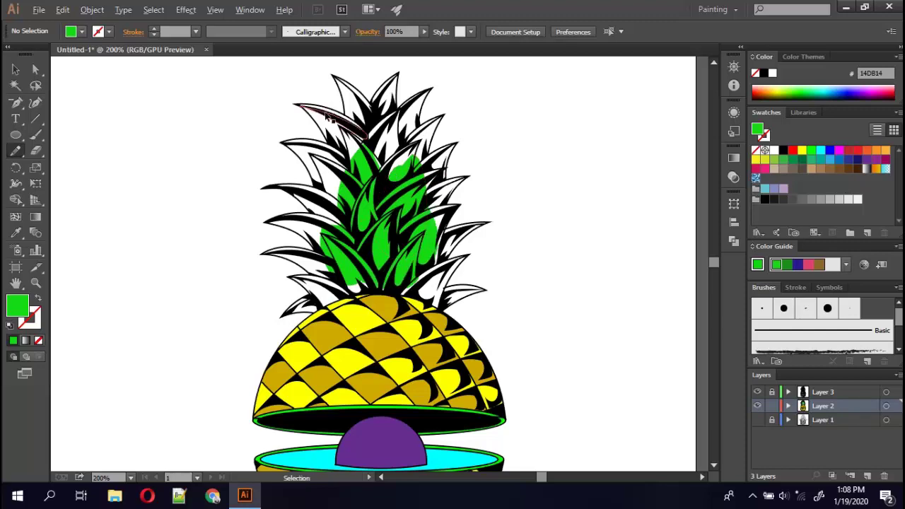
Trace green shapes into the lower-left leaf gaps, then zoom back out to 200%.
key(ctrl+equal)
key(ctrl+equal)
drag(209, 391, 183, 411)
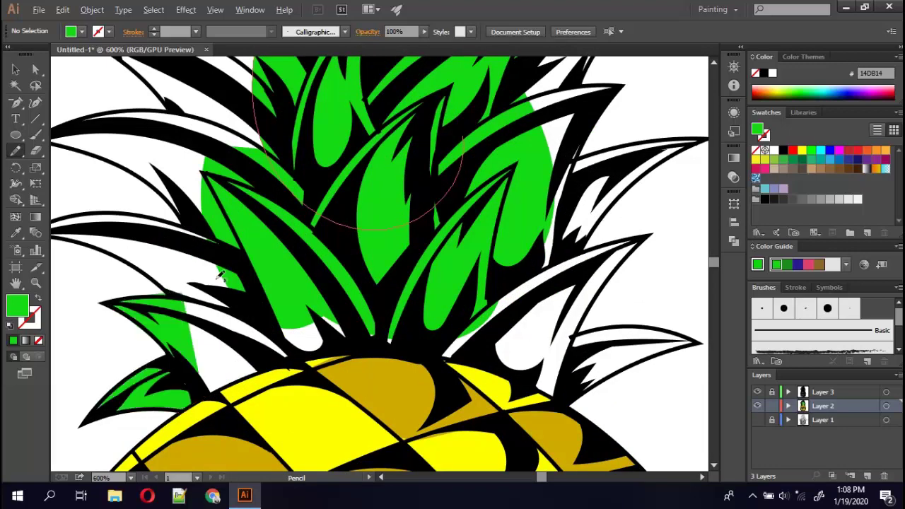
drag(144, 323, 188, 292)
drag(186, 367, 192, 383)
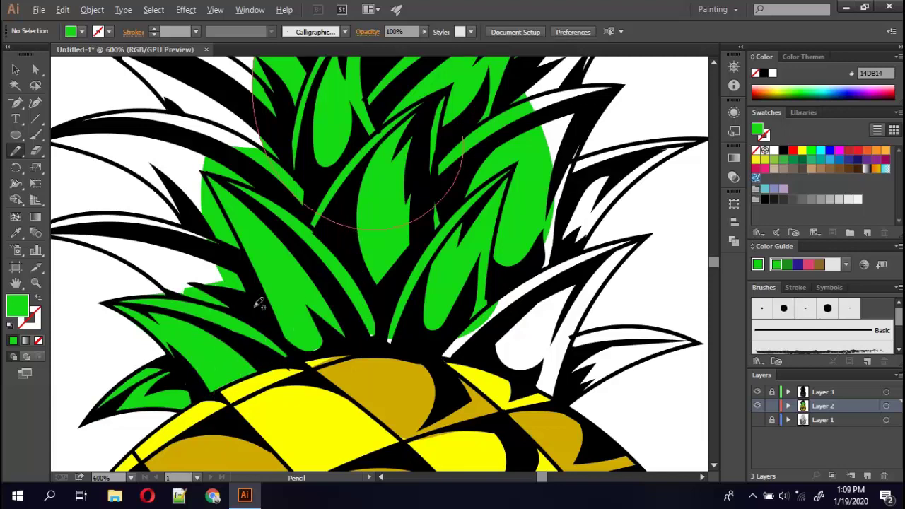
key(space)
drag(289, 299, 371, 346)
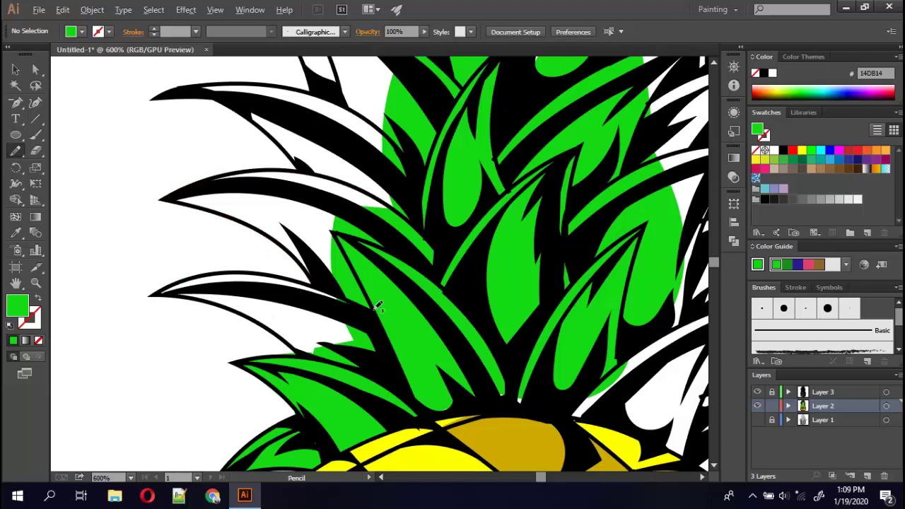
key(ctrl)
key(ctrl+minus)
key(ctrl+minus)
key(ctrl+minus)
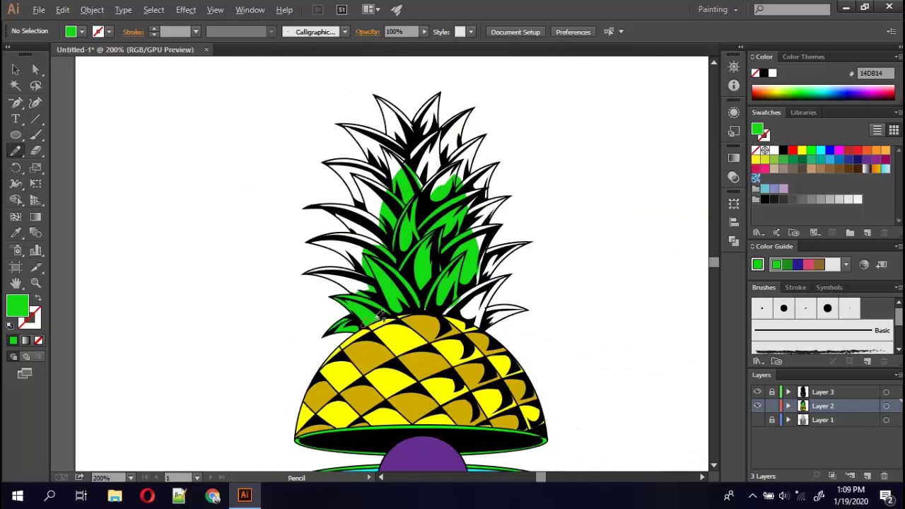
On Layer 3, draw one big green Pencil shape over the entire crown to the pineapple top.
click(820, 391)
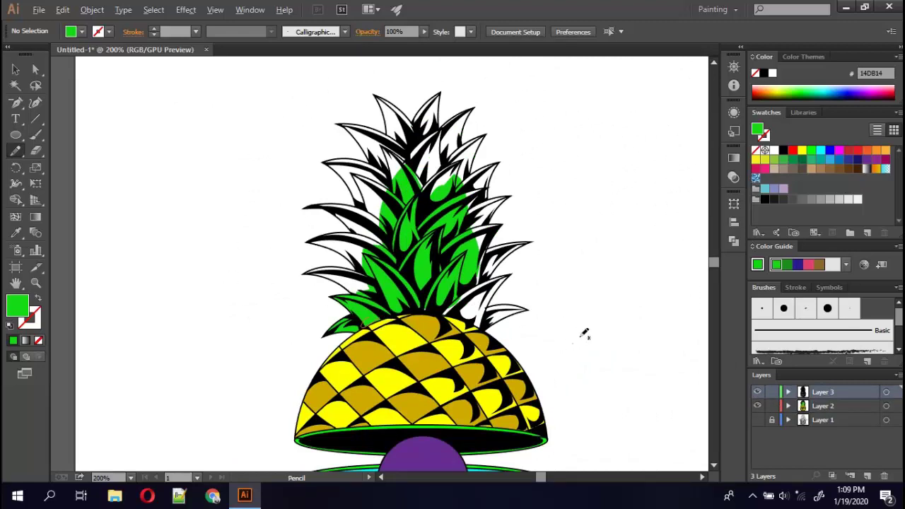
drag(585, 334, 572, 345)
drag(487, 326, 228, 221)
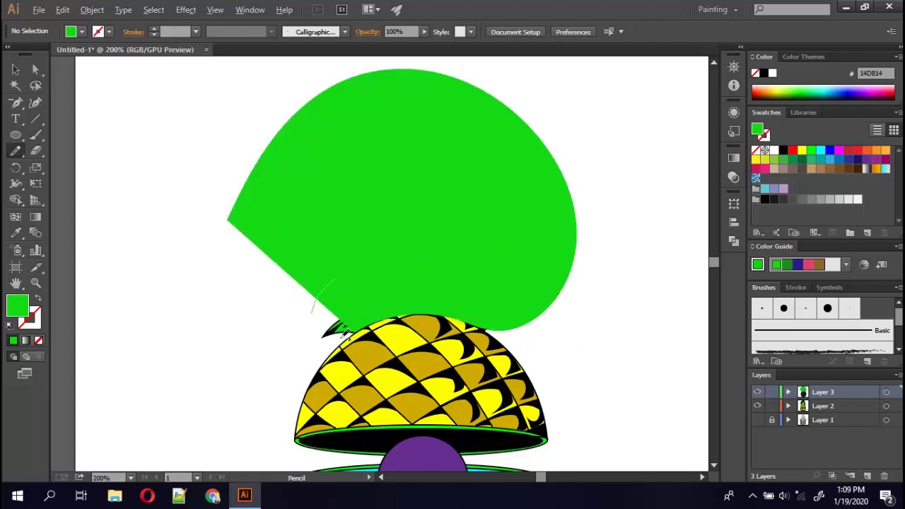
drag(343, 333, 405, 290)
Unite the small green blob and the big green shape in Pathfinder.
key(v)
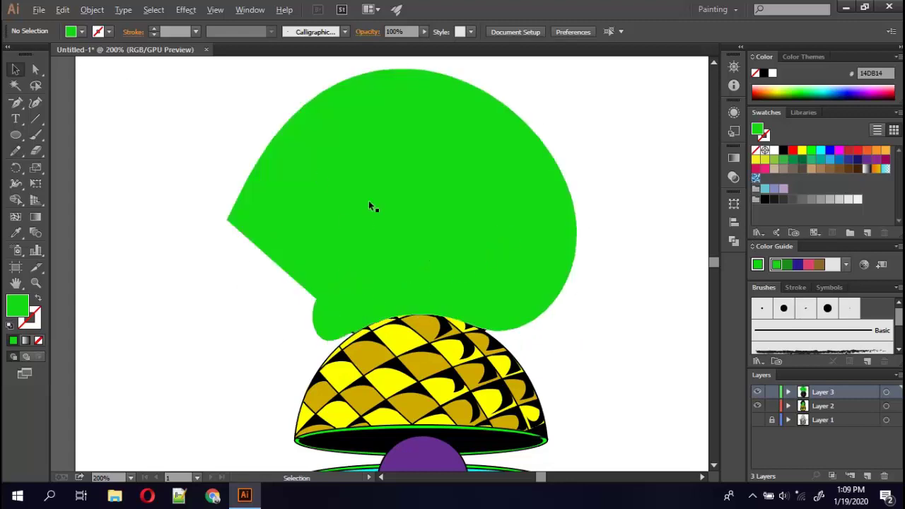
click(341, 338)
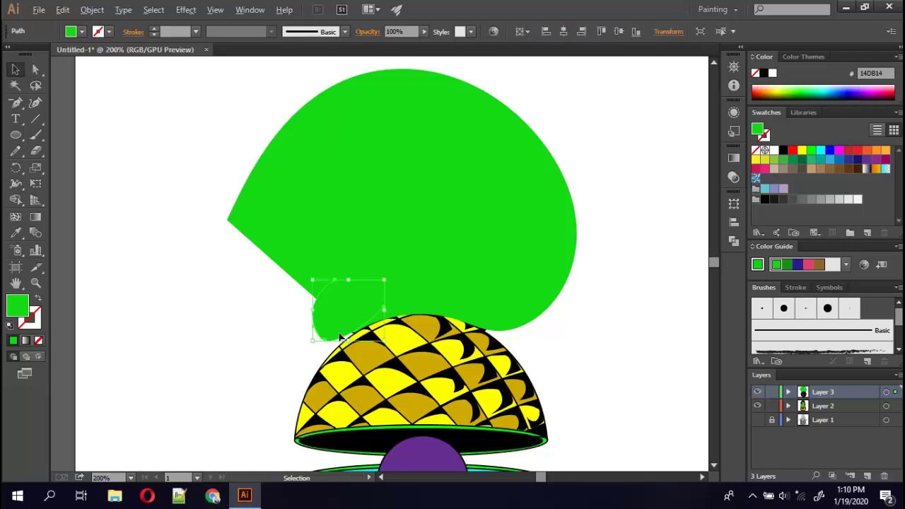
click(734, 240)
click(579, 223)
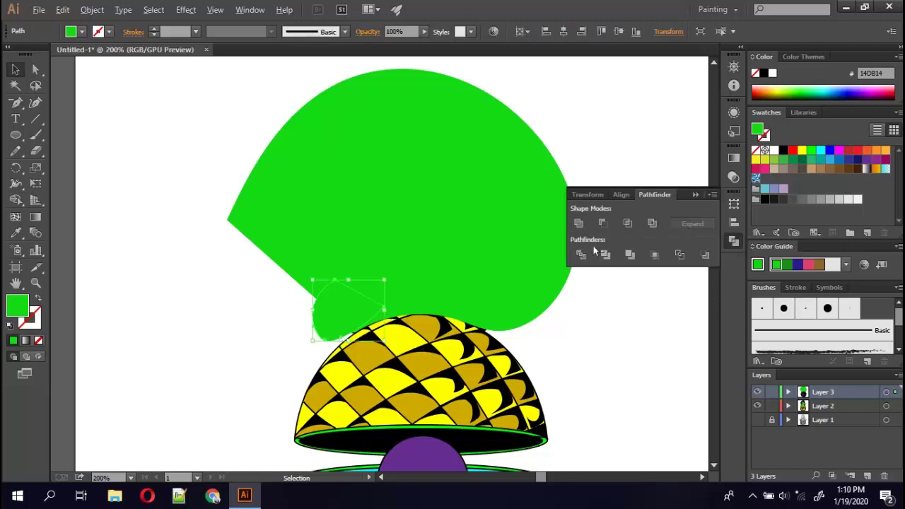
shift+click(363, 315)
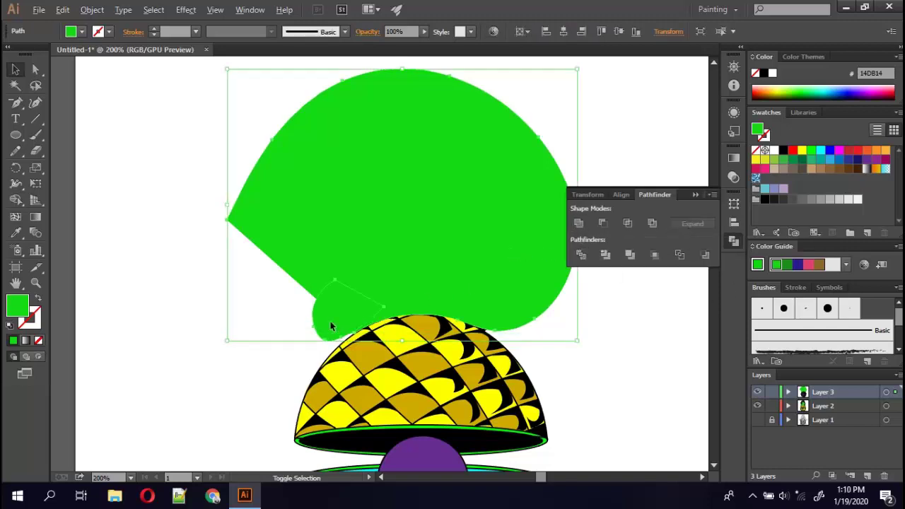
click(579, 224)
Send the merged green shape backward and select it with all the black linework.
click(631, 350)
click(484, 308)
right_click(484, 309)
click(647, 317)
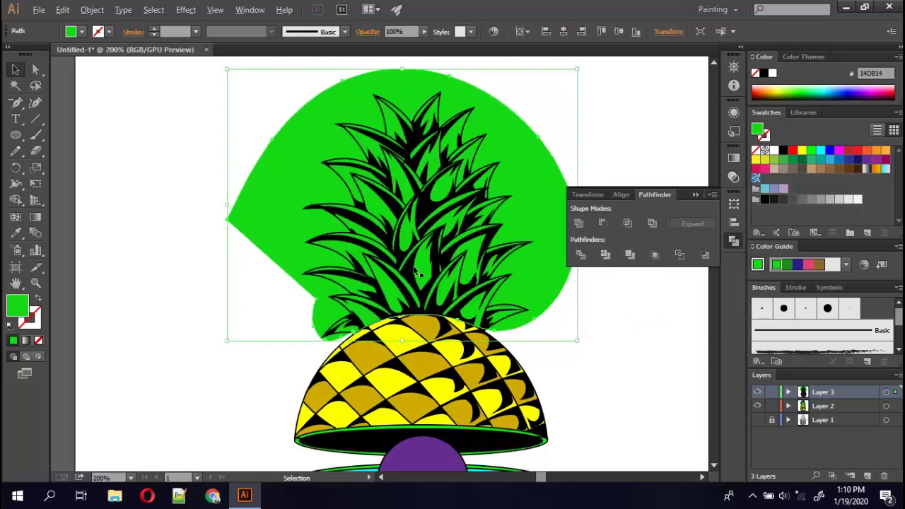
click(16, 85)
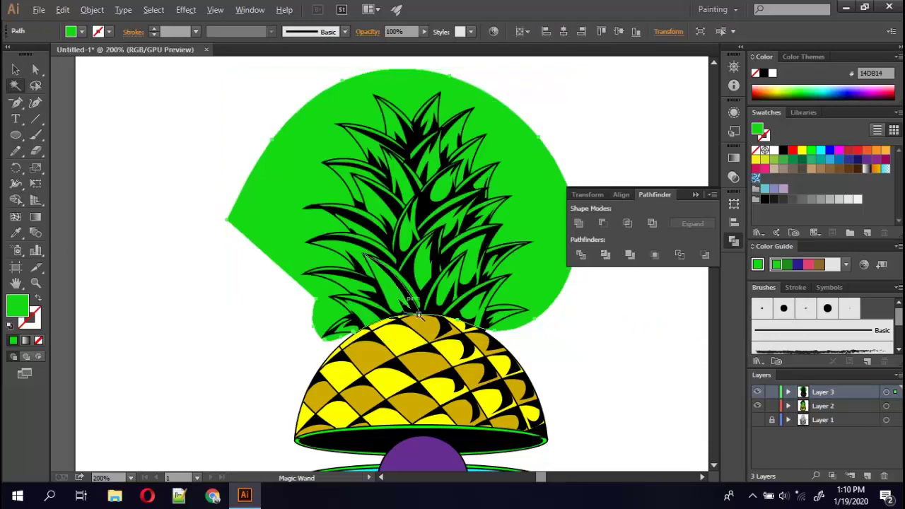
click(417, 313)
key(v)
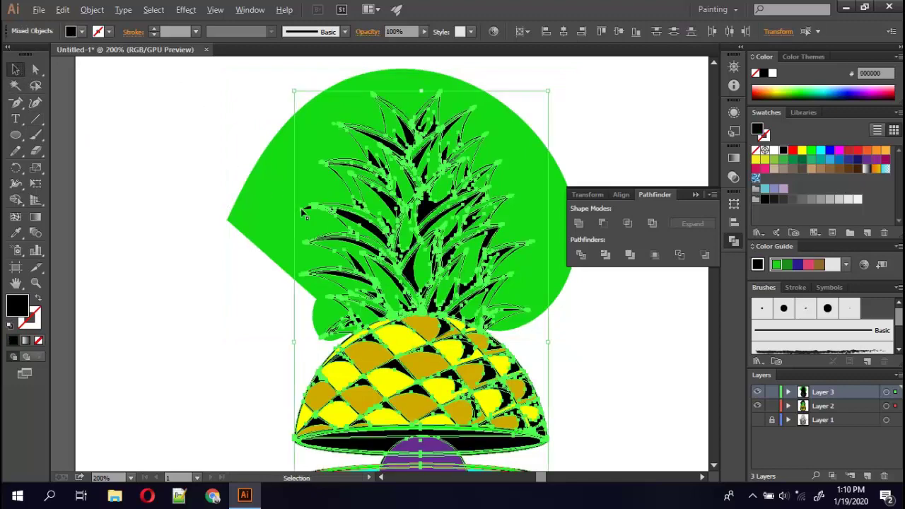
shift+click(268, 206)
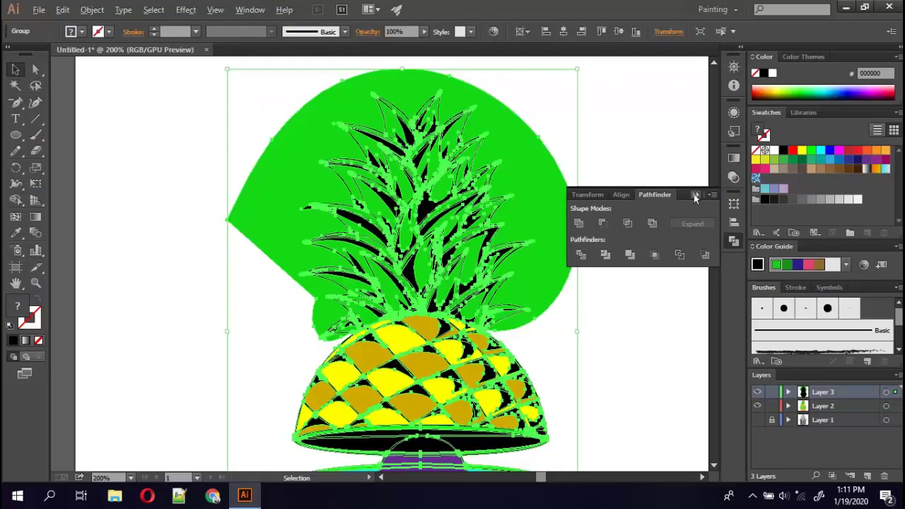
Ungroup the divided pieces and delete the surplus outer green piece.
click(184, 196)
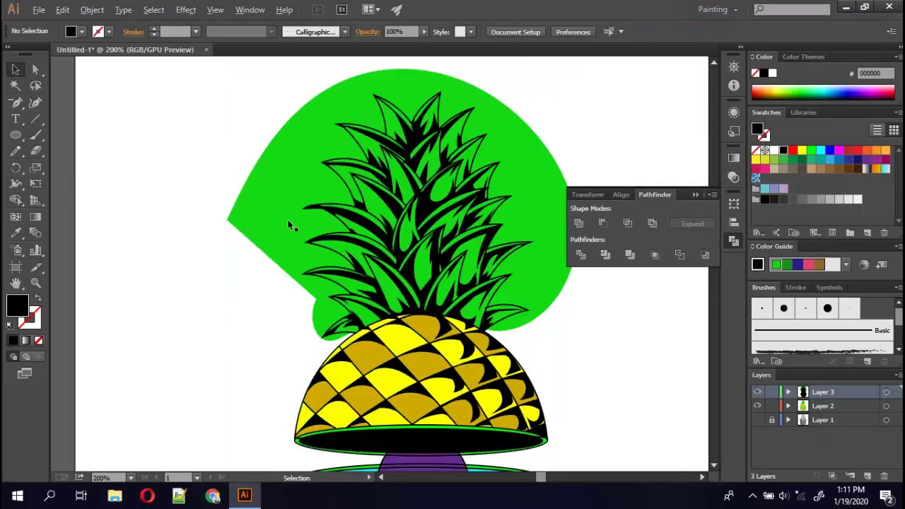
click(291, 205)
right_click(291, 206)
click(333, 285)
click(243, 303)
click(272, 225)
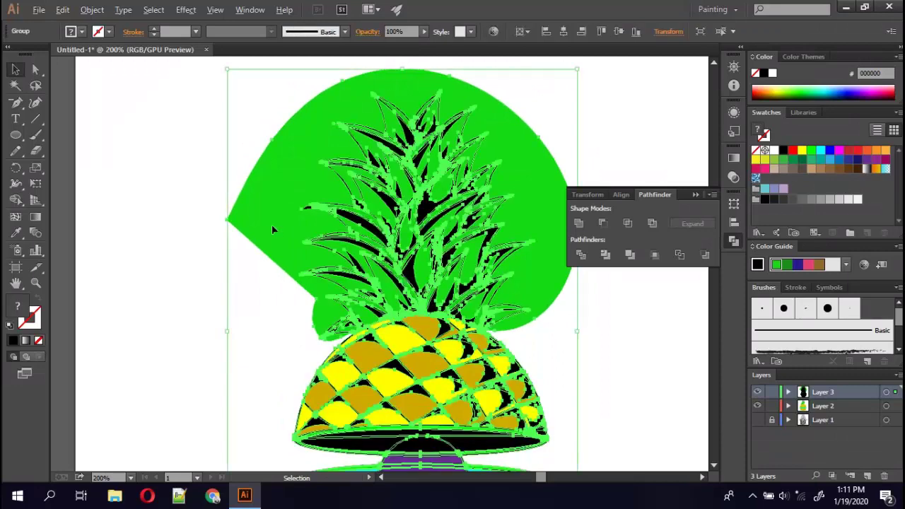
right_click(290, 239)
click(337, 318)
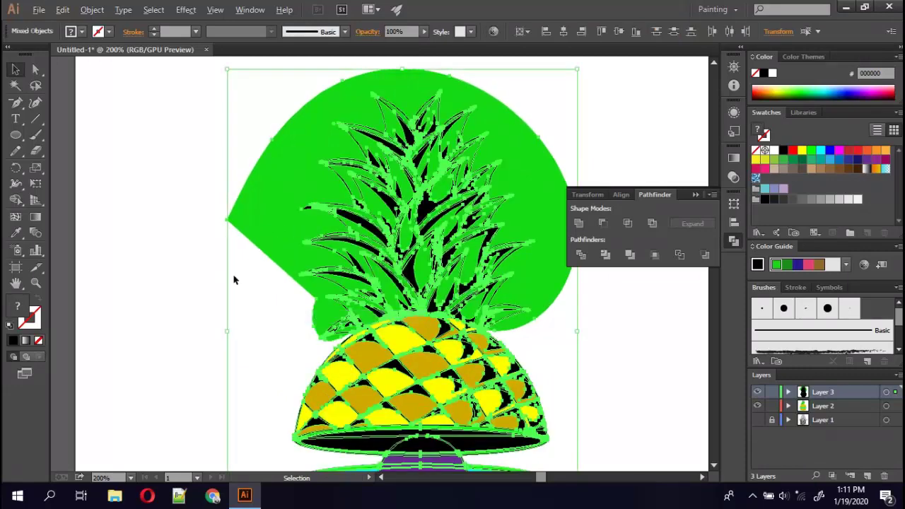
click(266, 242)
key(Delete)
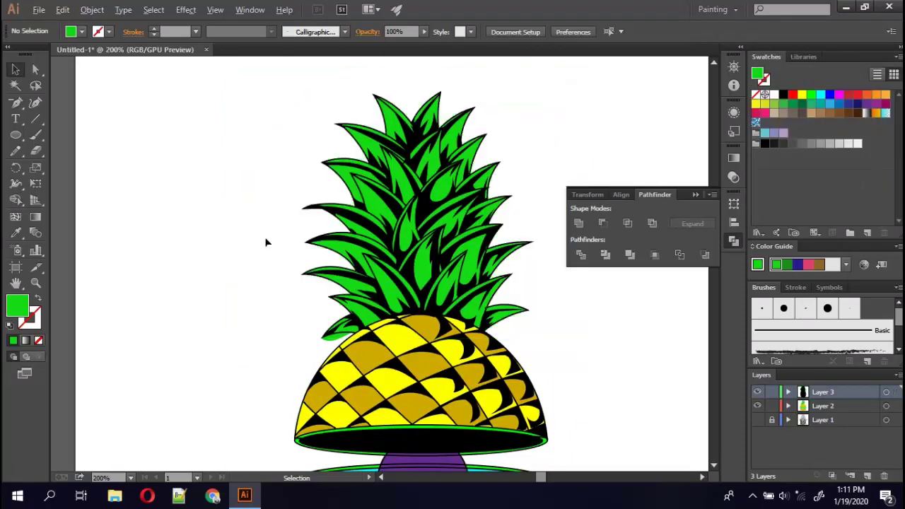
Close the Pathfinder panel and check the fill colour and green swatch options unchanged.
click(697, 195)
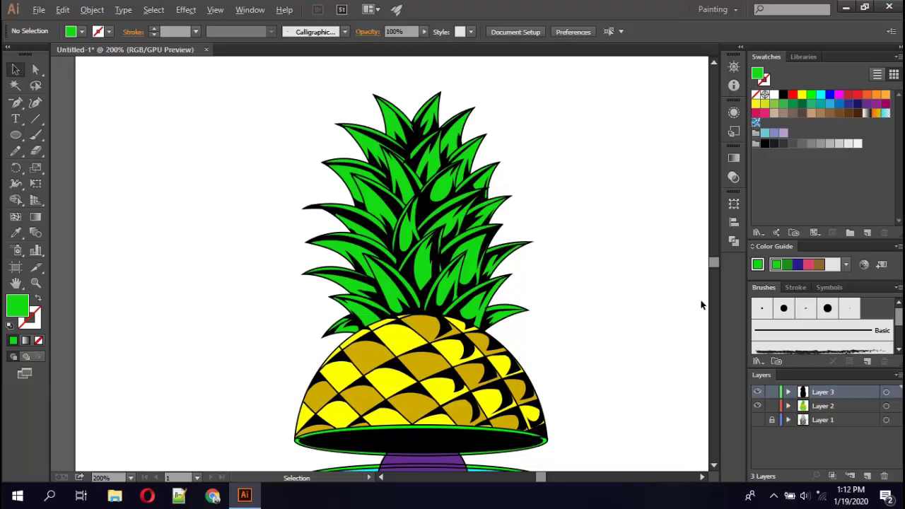
double_click(22, 304)
click(790, 198)
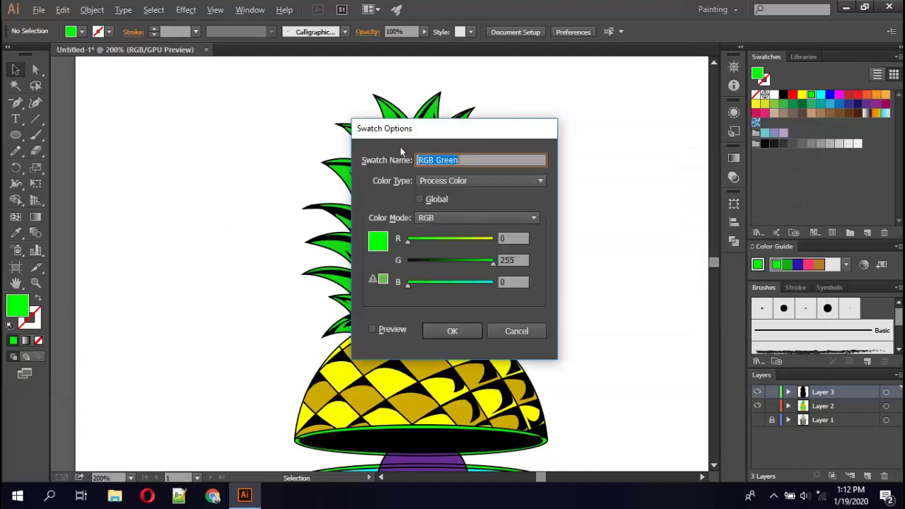
click(517, 329)
click(364, 216)
Give the thin left leaf highlight a lighter green fill.
click(548, 212)
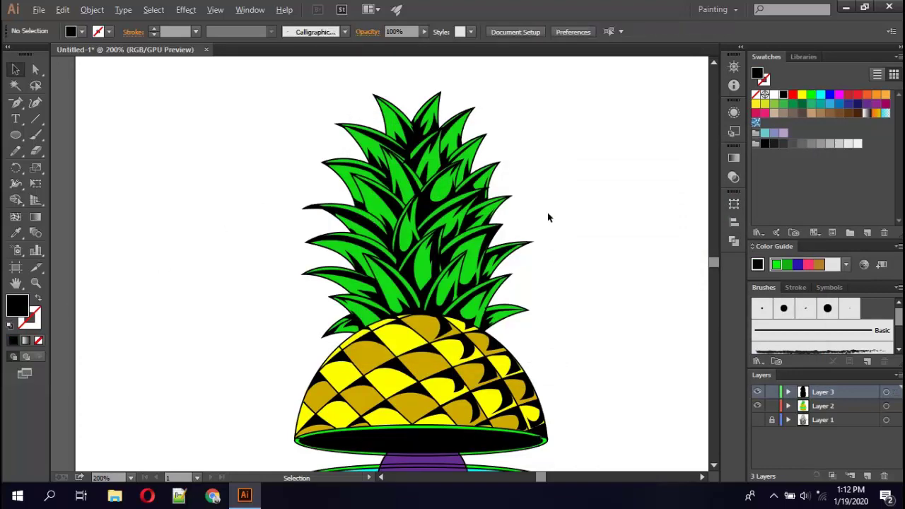
scroll(547, 214, up, 1)
click(261, 208)
click(275, 223)
double_click(17, 305)
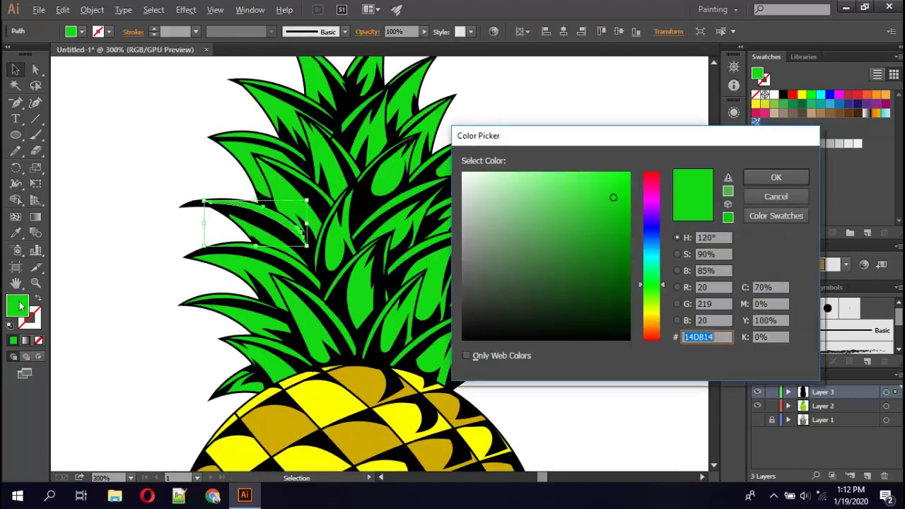
click(564, 182)
click(771, 177)
Adjust the highlight to a brighter yellow-green, 8CED5F.
click(606, 208)
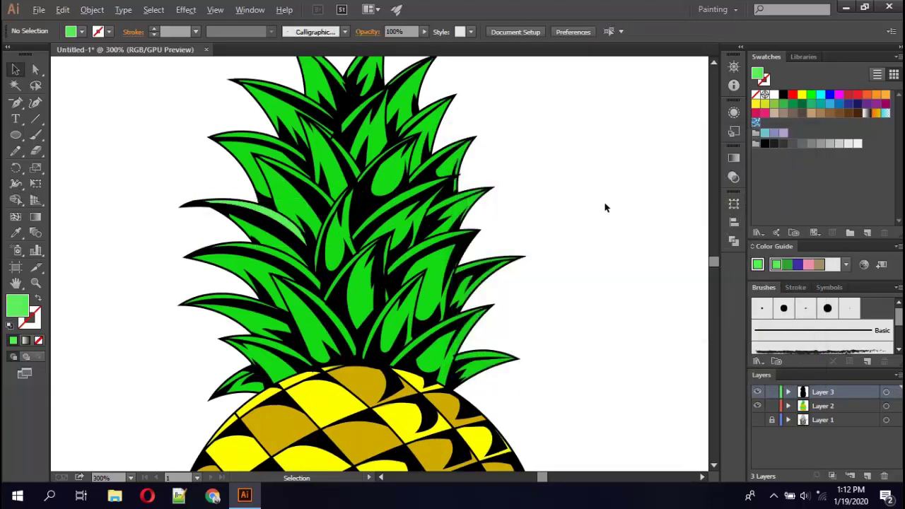
click(271, 225)
double_click(27, 307)
click(651, 294)
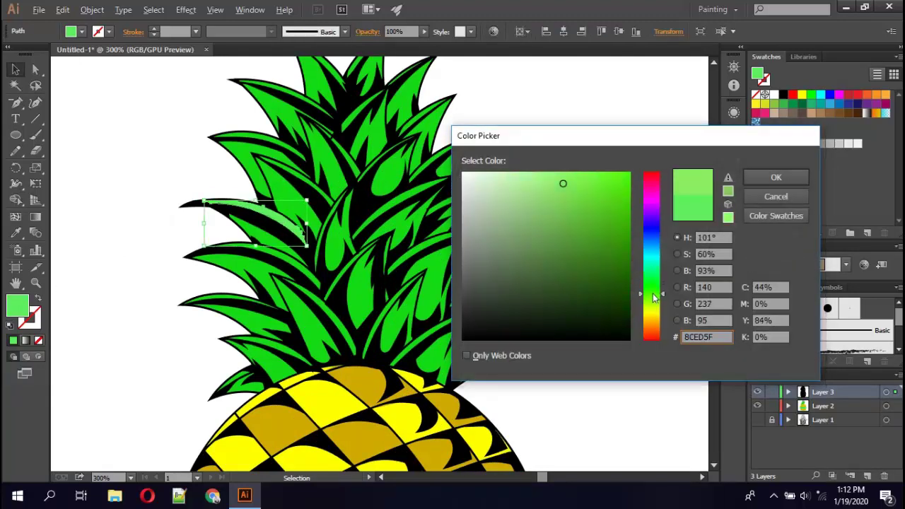
drag(588, 182, 587, 152)
click(763, 177)
click(573, 213)
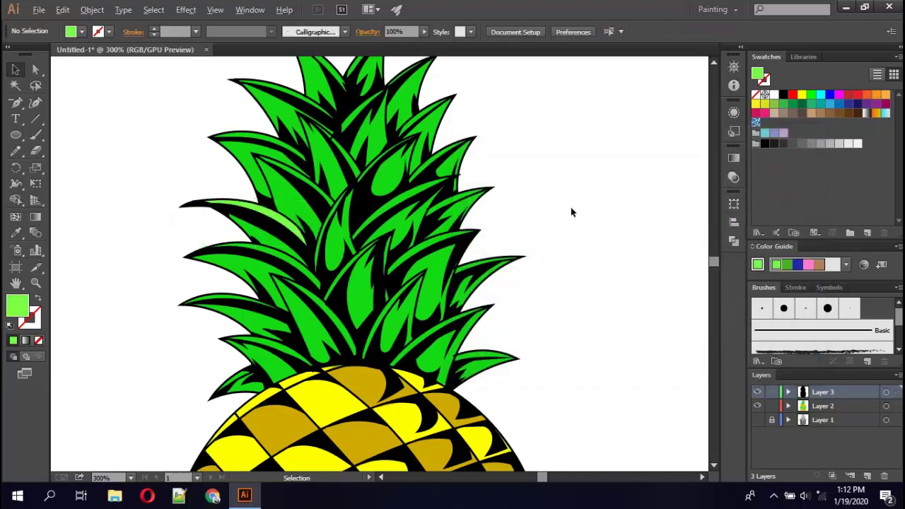
scroll(559, 212, up, 1)
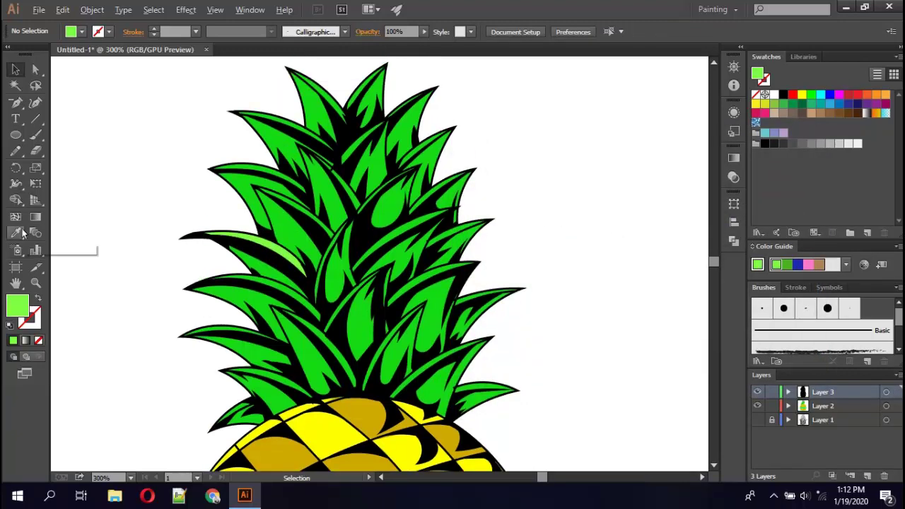
Turn the thin black strip on the top leaf green with the Eyedropper.
scroll(273, 177, up, 2)
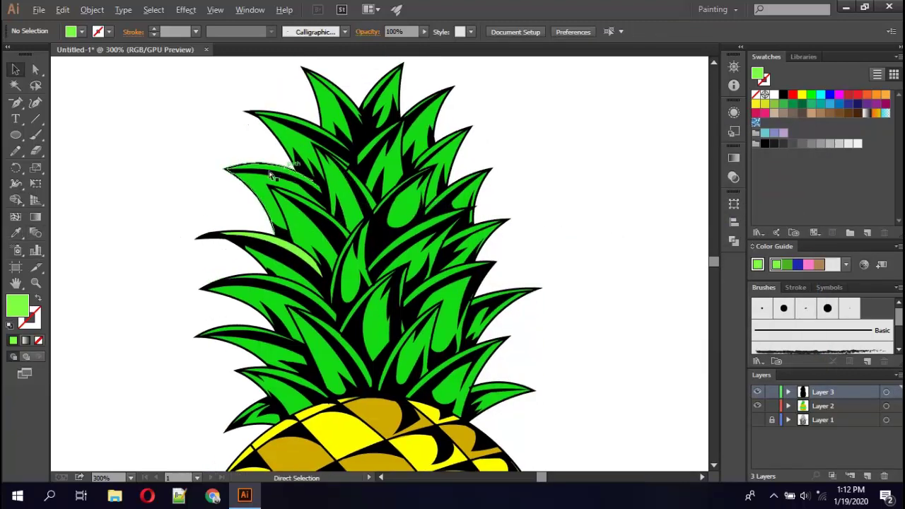
scroll(293, 191, up, 1)
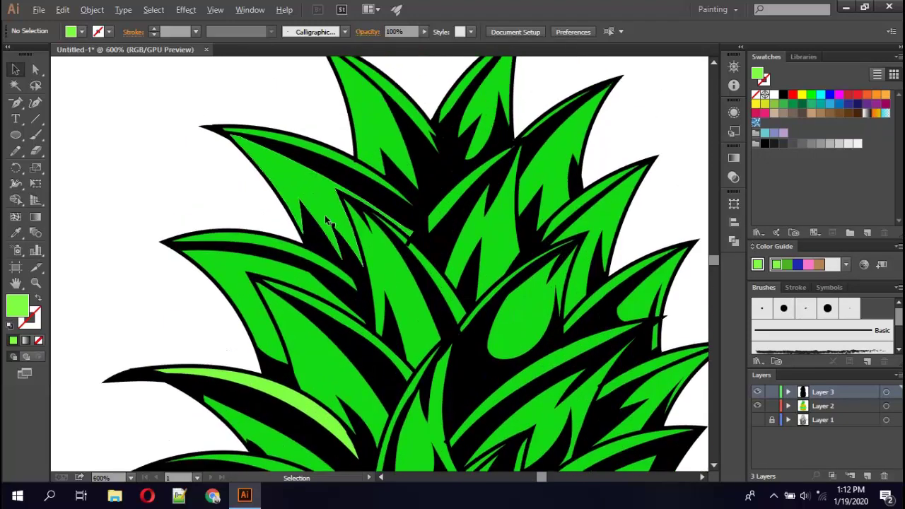
scroll(326, 244, down, 1)
click(302, 234)
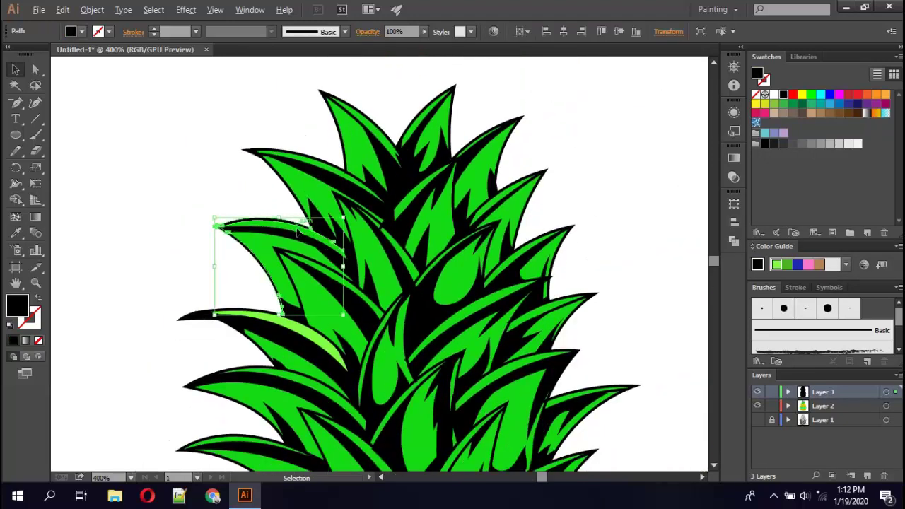
click(254, 228)
click(256, 227)
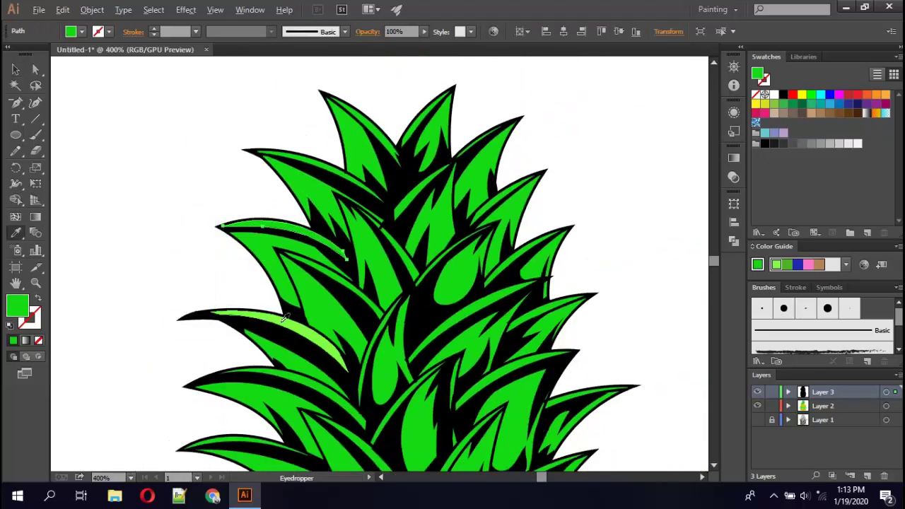
click(331, 174)
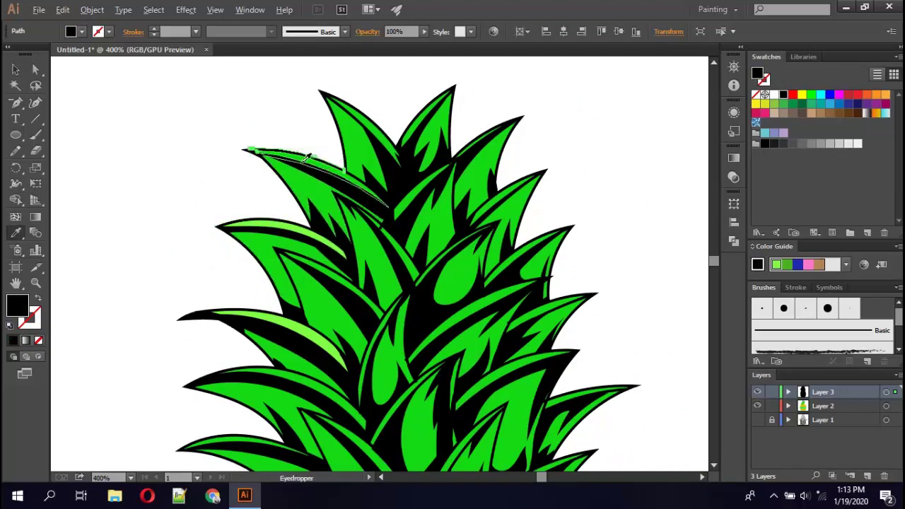
click(364, 133)
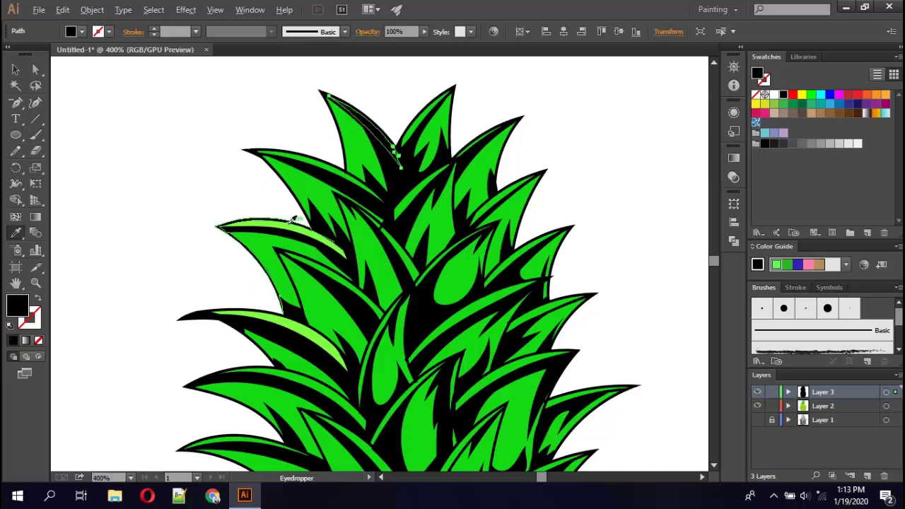
key(i)
click(281, 258)
Select black strips on the left, lower, top-tip and upper-right leaves.
click(263, 225)
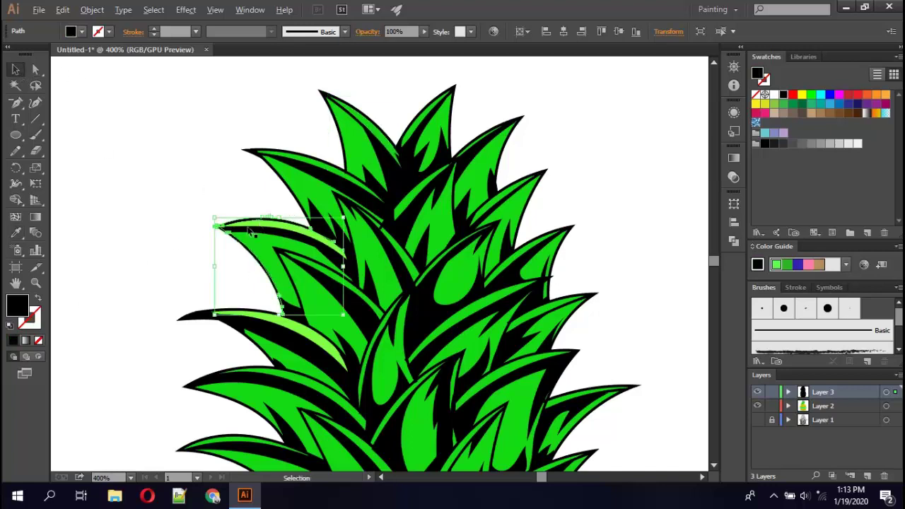
click(302, 332)
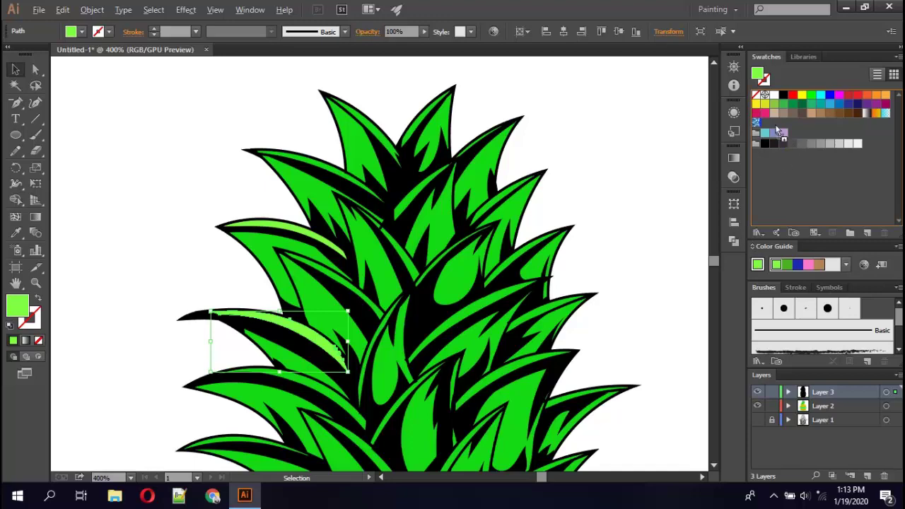
click(325, 168)
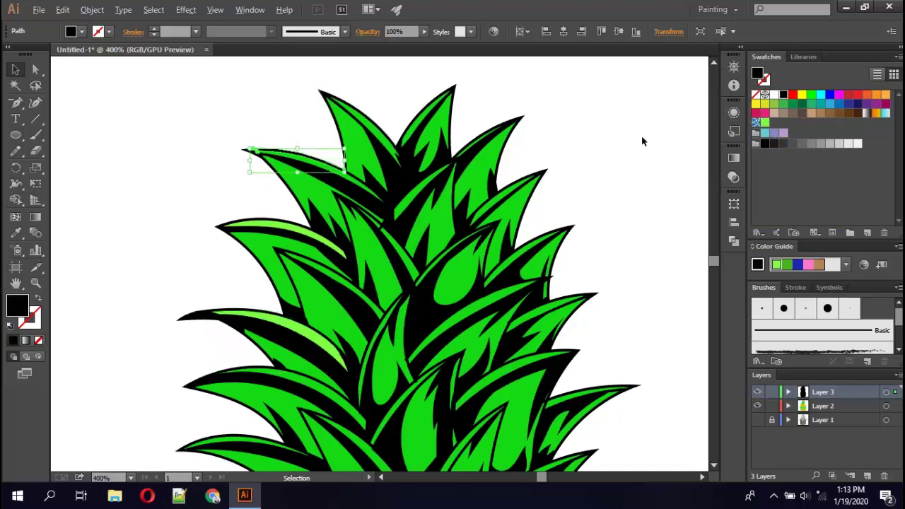
key(ctrl+plus)
click(234, 229)
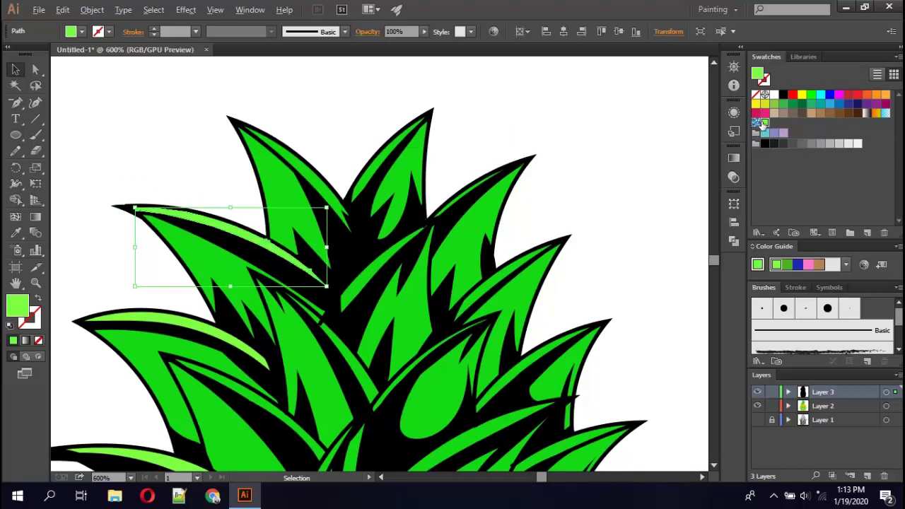
click(316, 183)
click(314, 181)
click(382, 164)
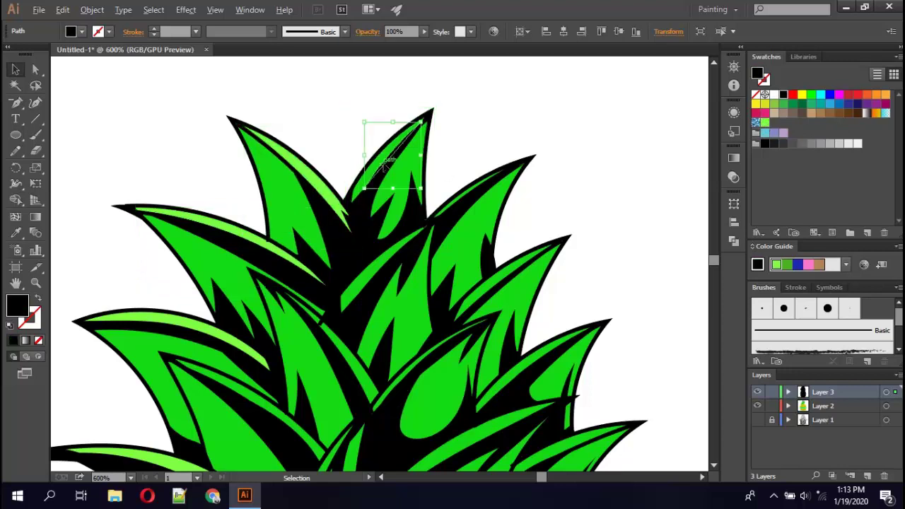
click(411, 162)
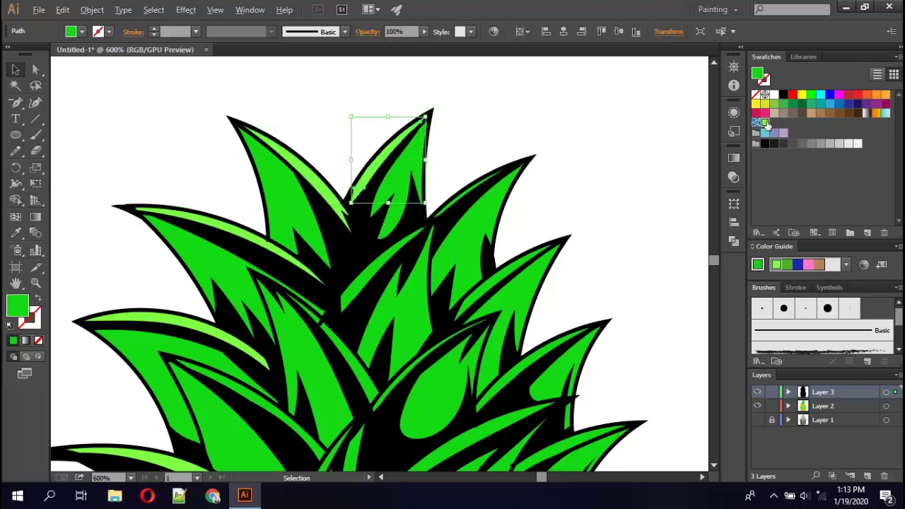
key(ctrl+alt+bracketleft)
key(ctrl+alt+bracketleft)
key(ctrl+alt+bracketleft)
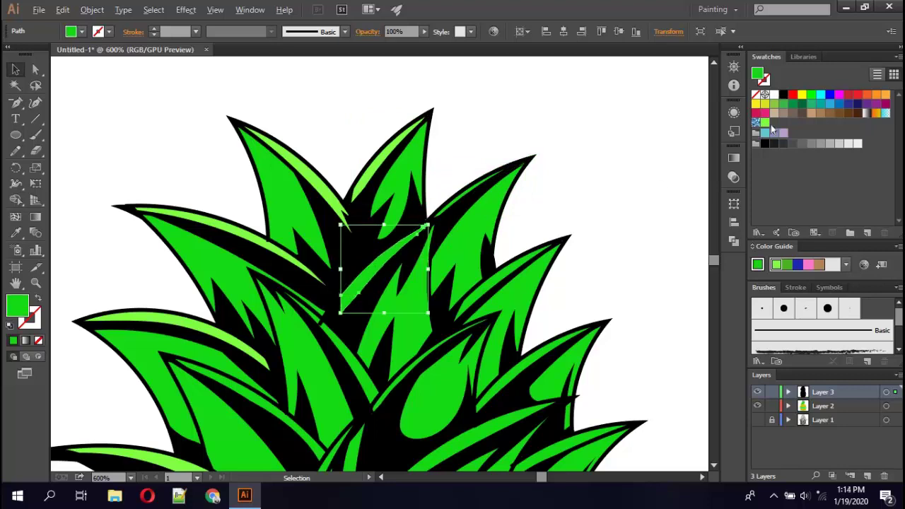
click(494, 297)
click(463, 200)
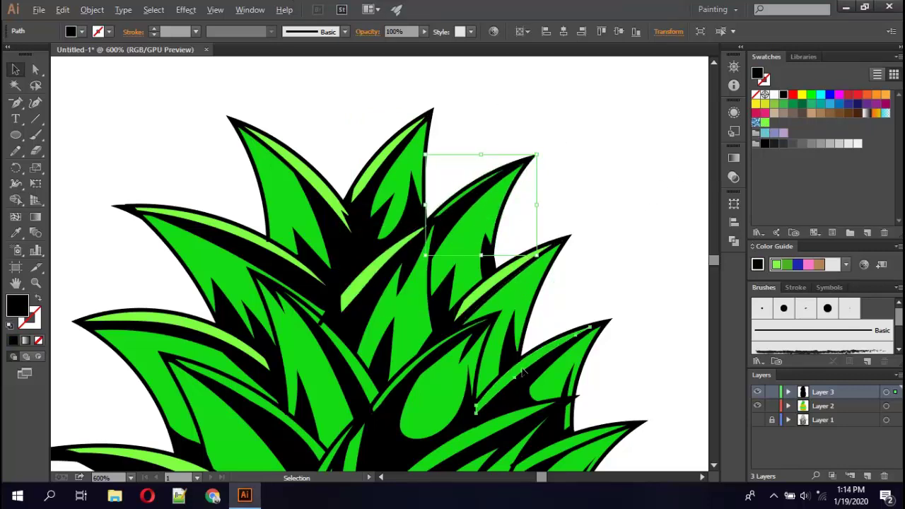
Fill the lower-right, upper-right and upper-left highlight stripes with the light-green swatch.
key(ctrl+alt+bracketleft)
scroll(459, 205, up, 2)
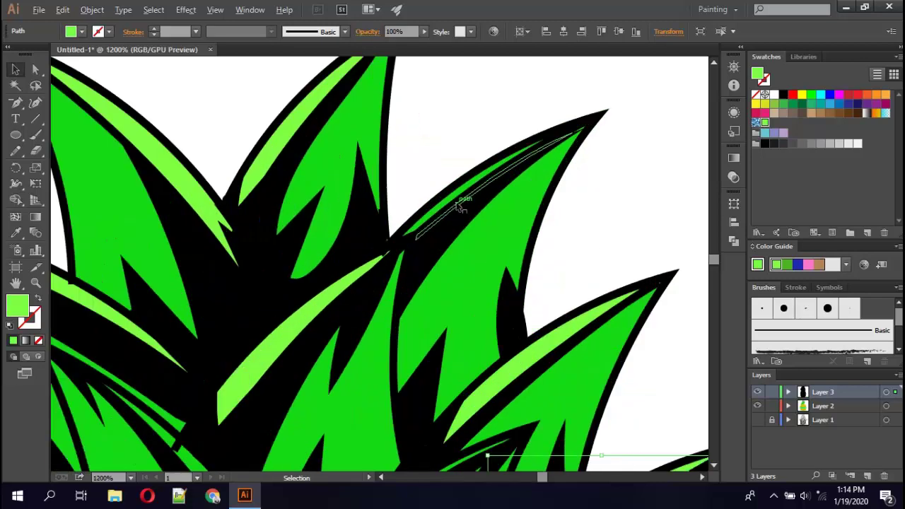
click(460, 202)
key(ctrl+alt+bracketleft)
scroll(601, 294, down, 5)
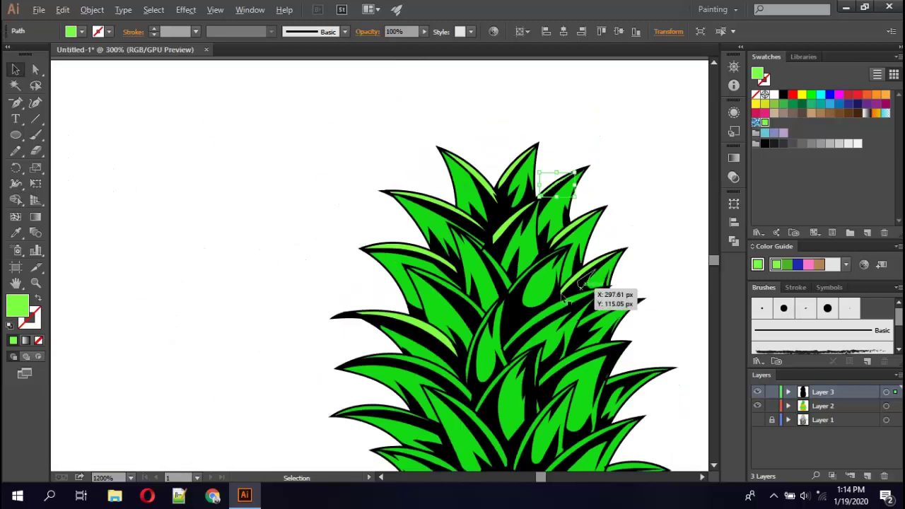
scroll(481, 262, up, 5)
scroll(368, 259, up, 2)
click(372, 263)
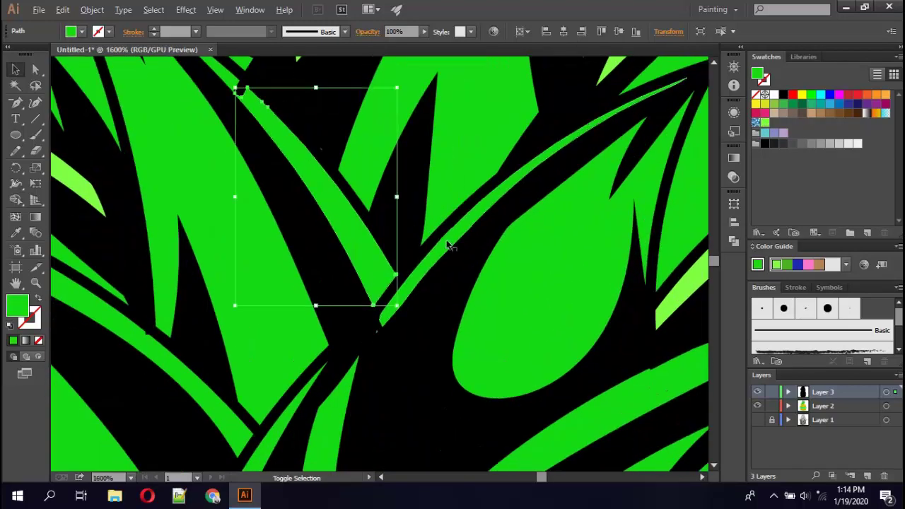
click(452, 261)
click(765, 122)
scroll(449, 157, up, 3)
click(450, 156)
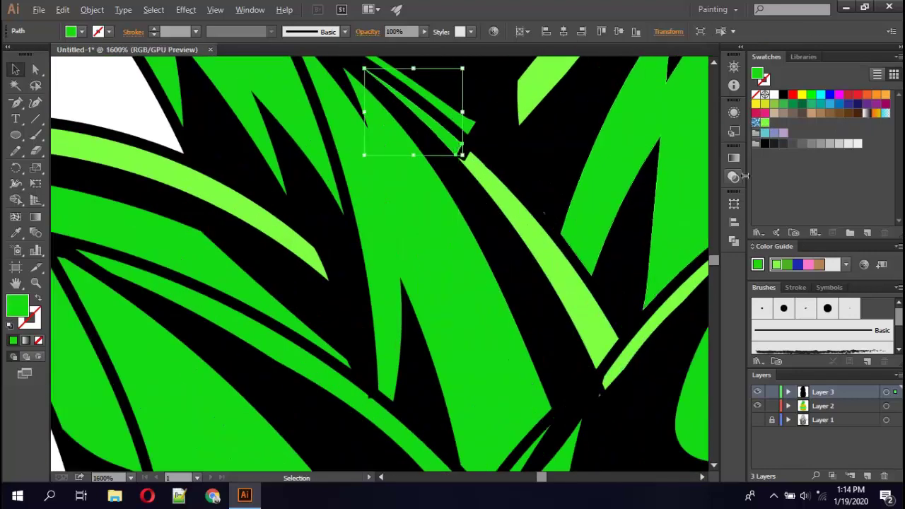
click(766, 122)
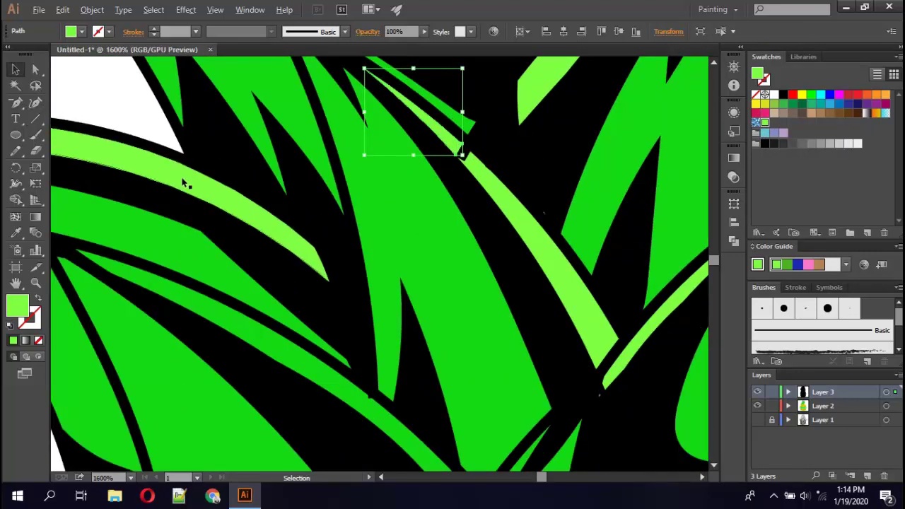
Select central and lower-right crown stripes, undoing one stray edit.
key(ctrl+0)
scroll(627, 319, up, 3)
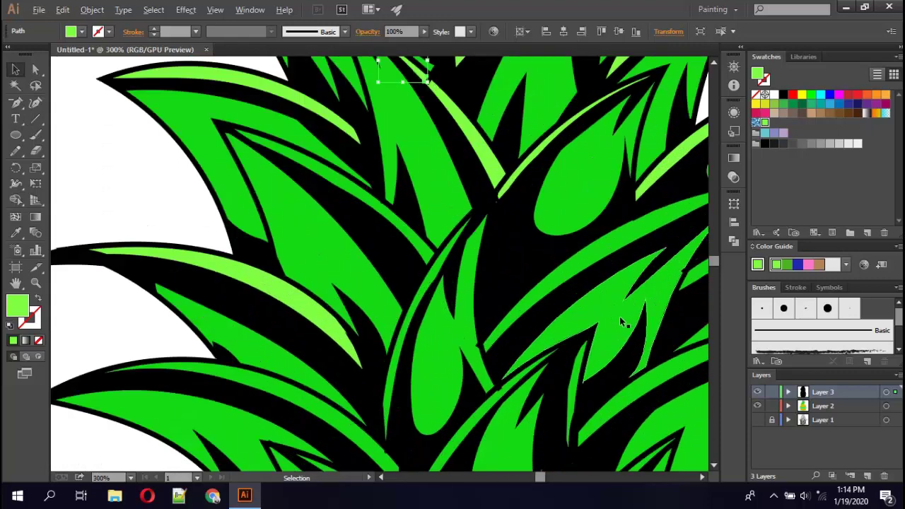
click(566, 269)
shift+click(416, 303)
shift+click(417, 303)
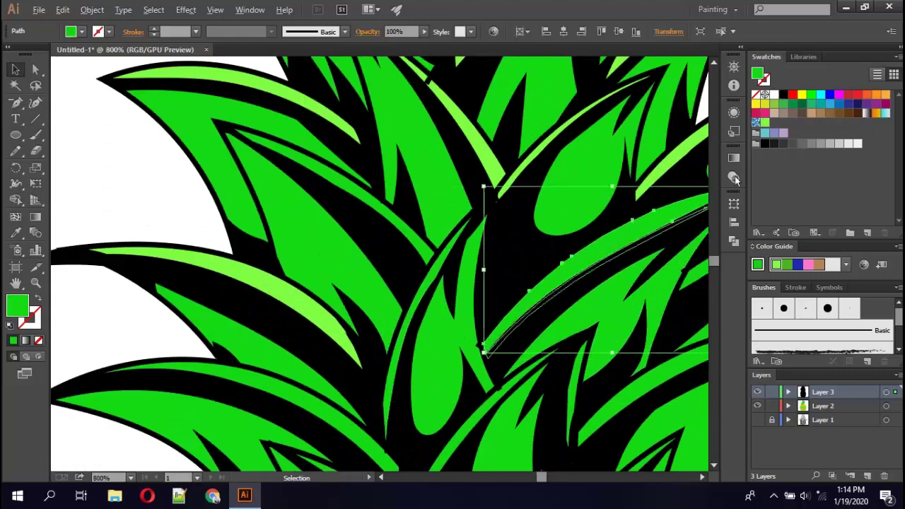
click(446, 278)
key(ctrl+z)
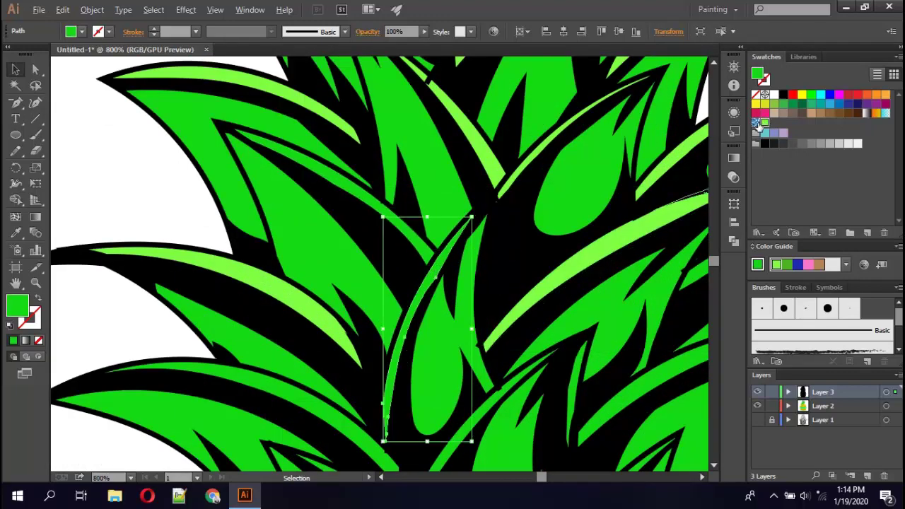
click(332, 192)
click(520, 382)
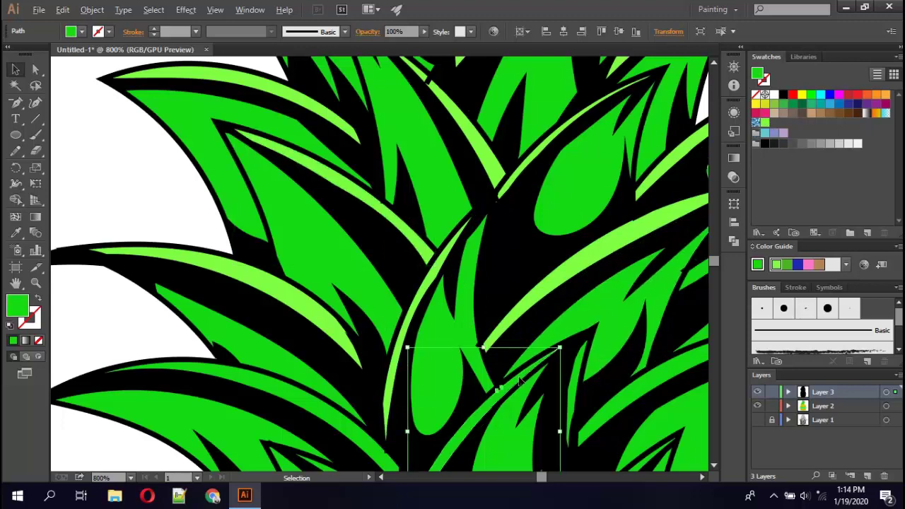
Select the highlight stripes on the right-hand and lower leaves.
scroll(520, 382, down, 5)
scroll(650, 378, up, 1)
scroll(597, 280, up, 3)
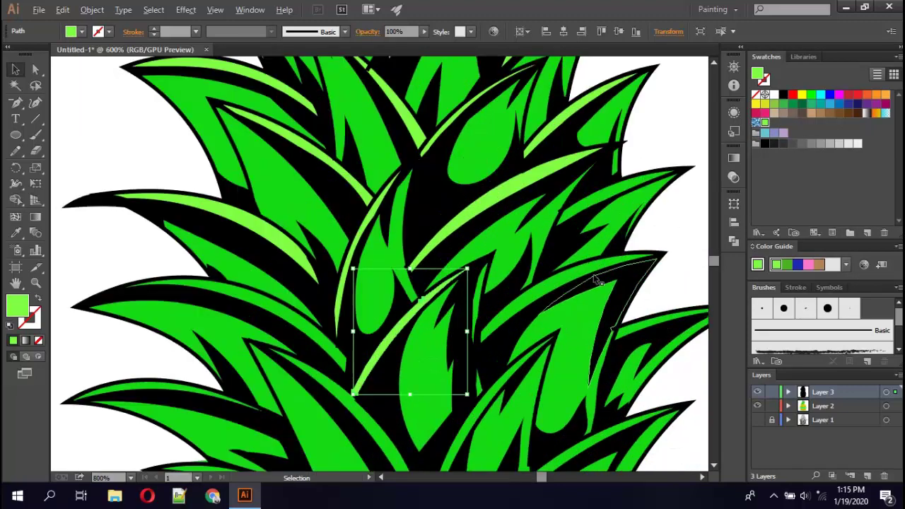
click(596, 280)
shift+click(601, 208)
shift+click(656, 323)
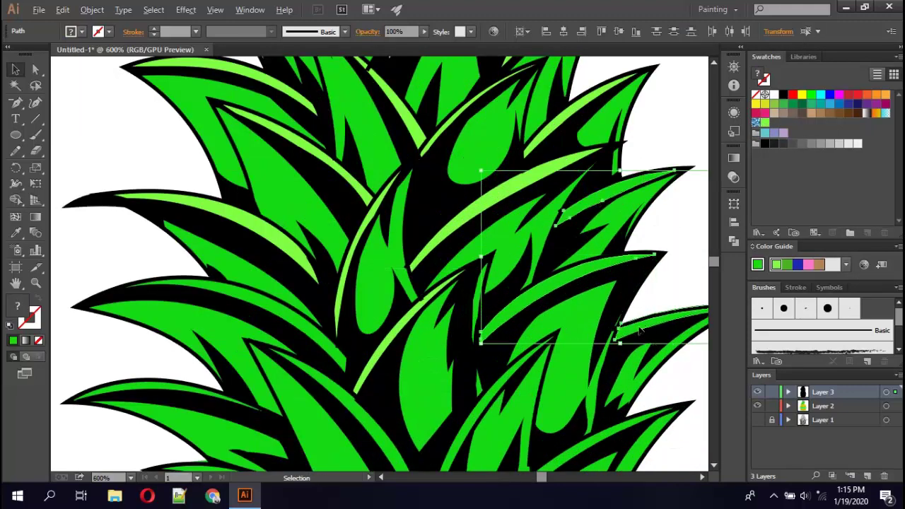
click(641, 329)
click(616, 314)
shift+click(505, 382)
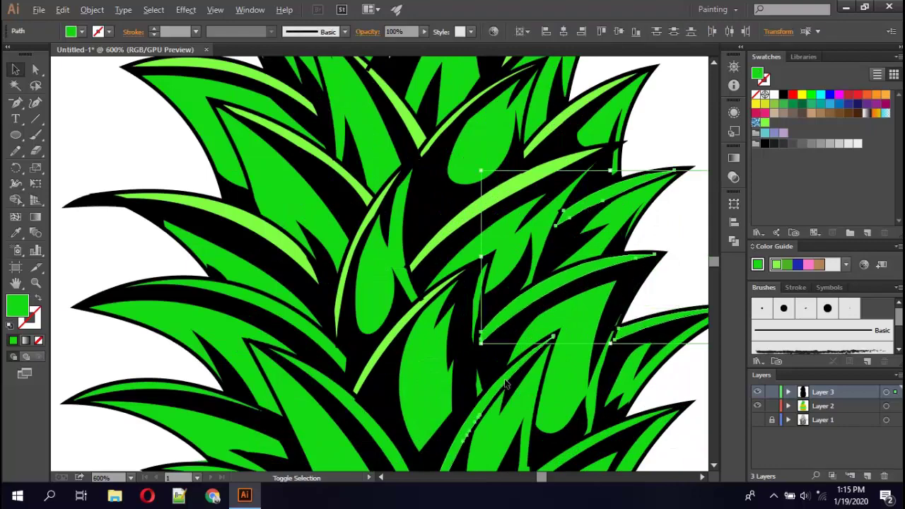
click(591, 329)
Make the crown-base, upper-left and small lower-leaf stripes light green.
scroll(591, 329, down, 3)
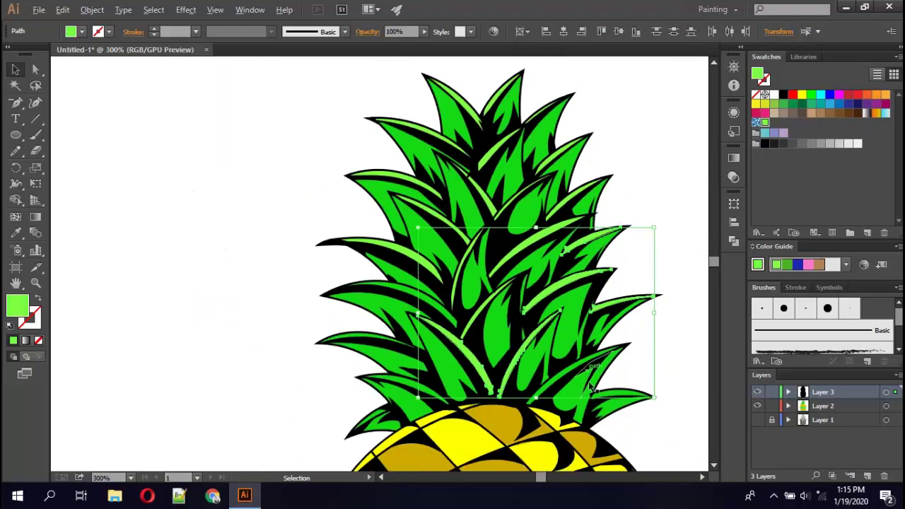
scroll(542, 324, up, 4)
shift+click(645, 390)
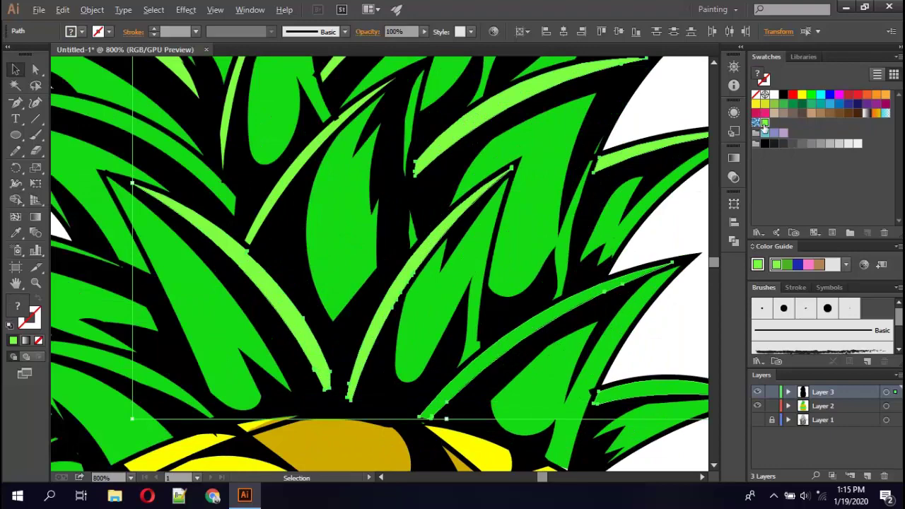
shift+click(694, 330)
scroll(694, 330, down, 3)
scroll(364, 324, up, 2)
shift+click(251, 223)
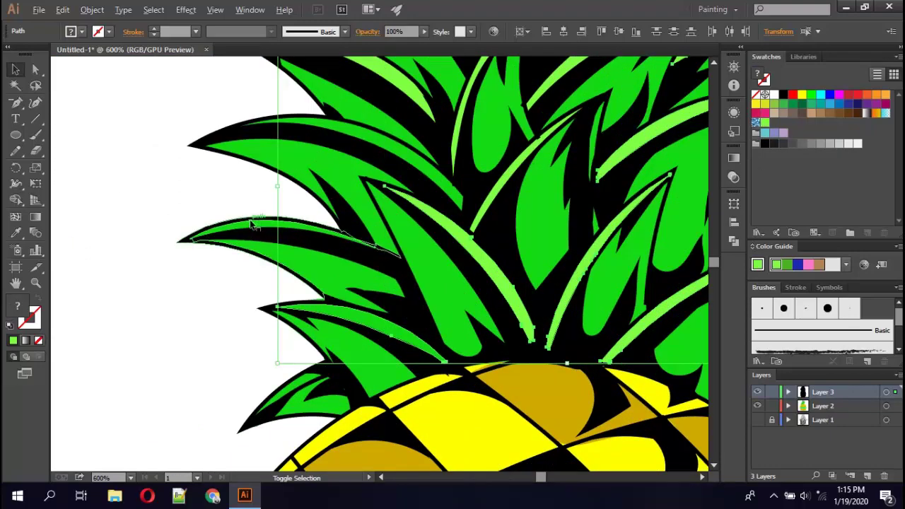
shift+click(261, 228)
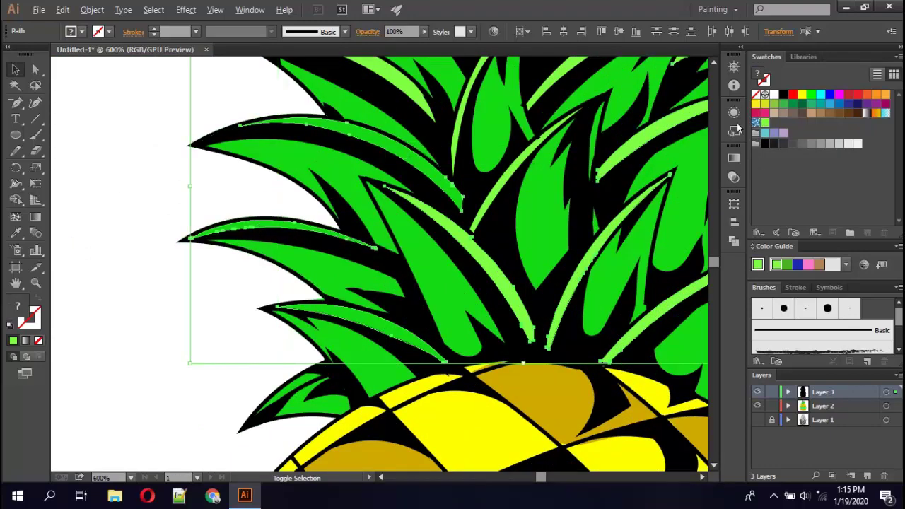
click(293, 385)
scroll(296, 386, up, 2)
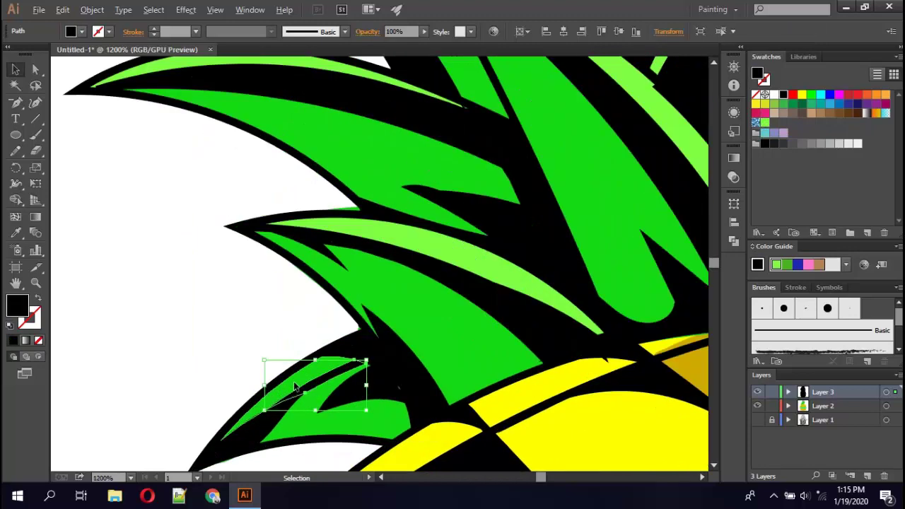
key(ctrl+0)
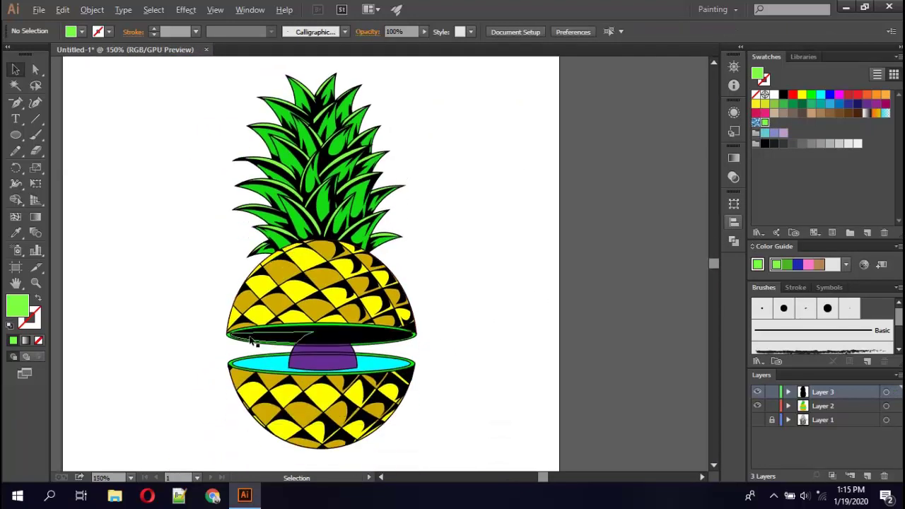
Use Arrange > Bring to Front on the purple dome group so it overlaps the cyan juice.
scroll(252, 341, down, 1)
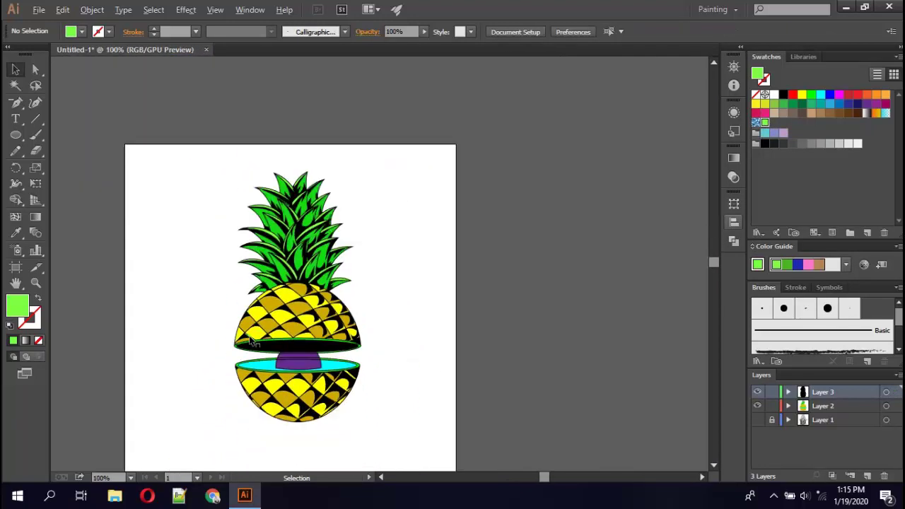
scroll(337, 372, down, 1)
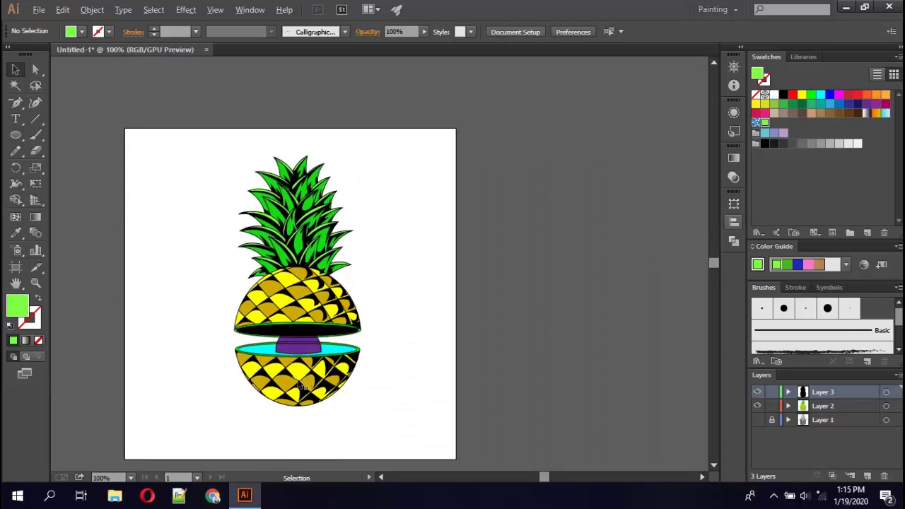
scroll(300, 385, up, 3)
right_click(298, 402)
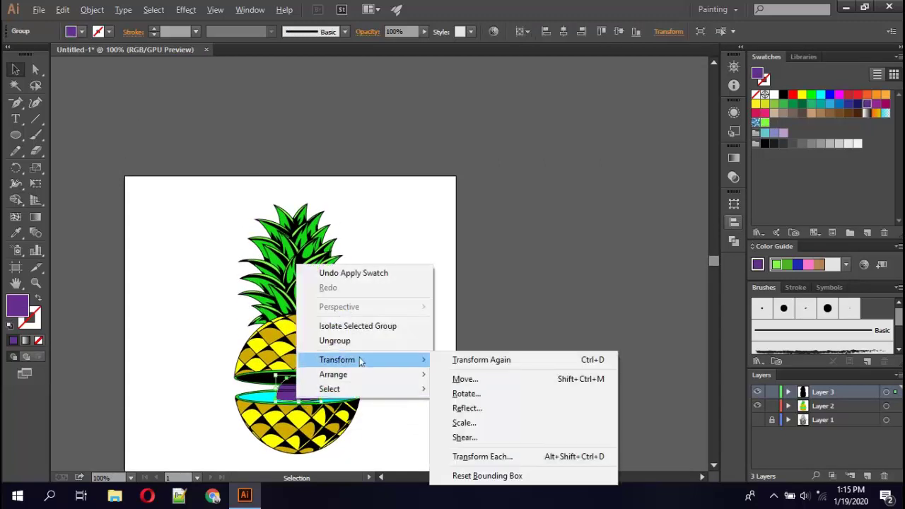
mouse_move(333, 374)
click(496, 387)
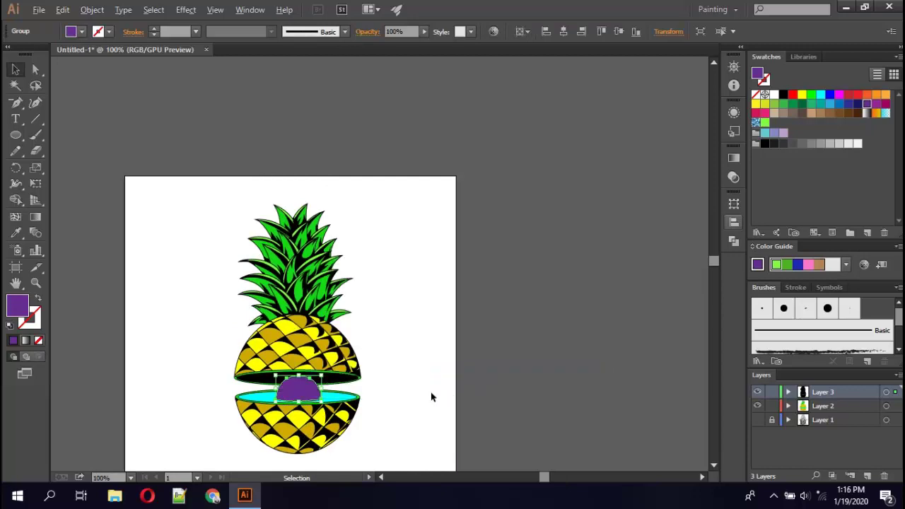
click(410, 403)
scroll(407, 408, up, 1)
scroll(208, 415, down, 5)
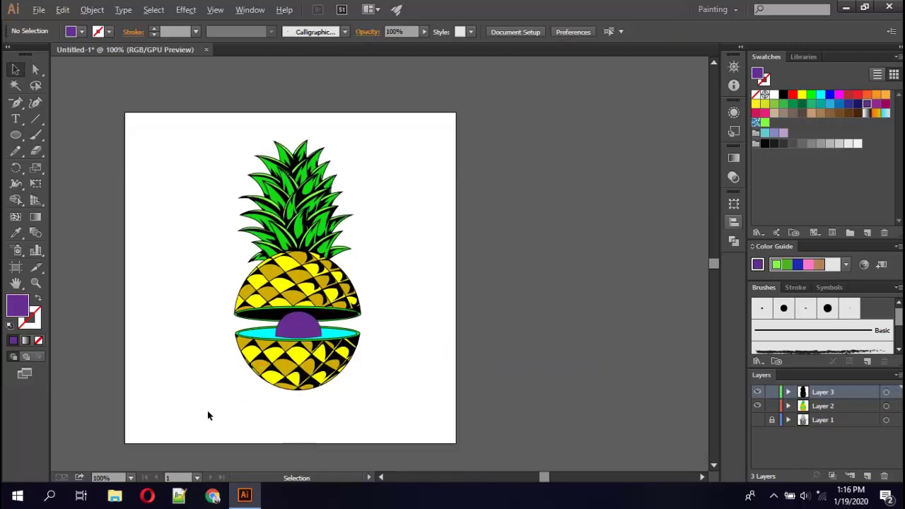
alt+scroll(208, 414, up, 3)
scroll(285, 370, up, 4)
alt+scroll(368, 392, up, 1)
alt+scroll(297, 407, up, 1)
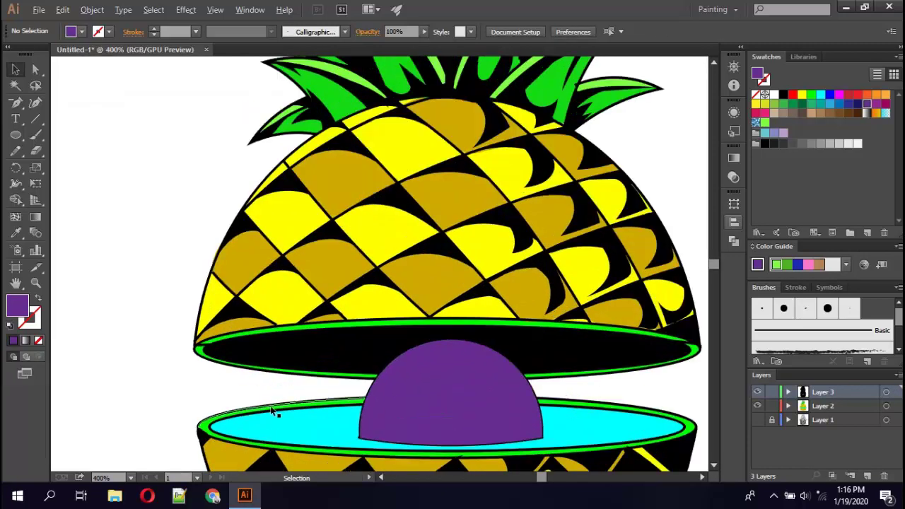
Draw a small purple sliver shape on the juice surface with the Pen tool.
click(16, 103)
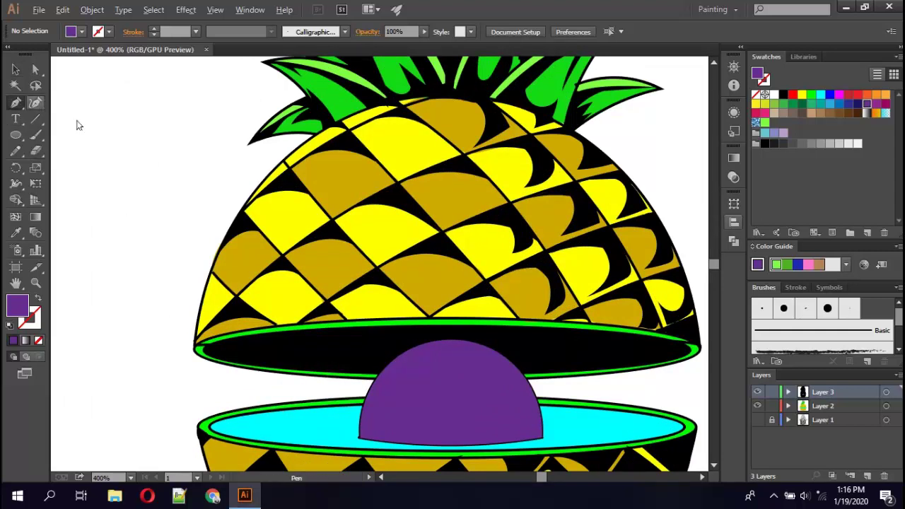
click(300, 435)
click(338, 430)
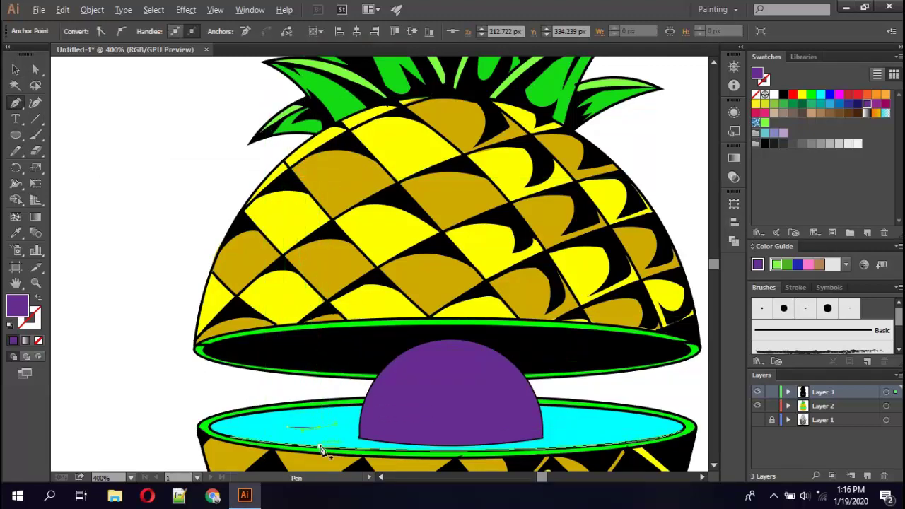
click(302, 433)
scroll(302, 432, up, 3)
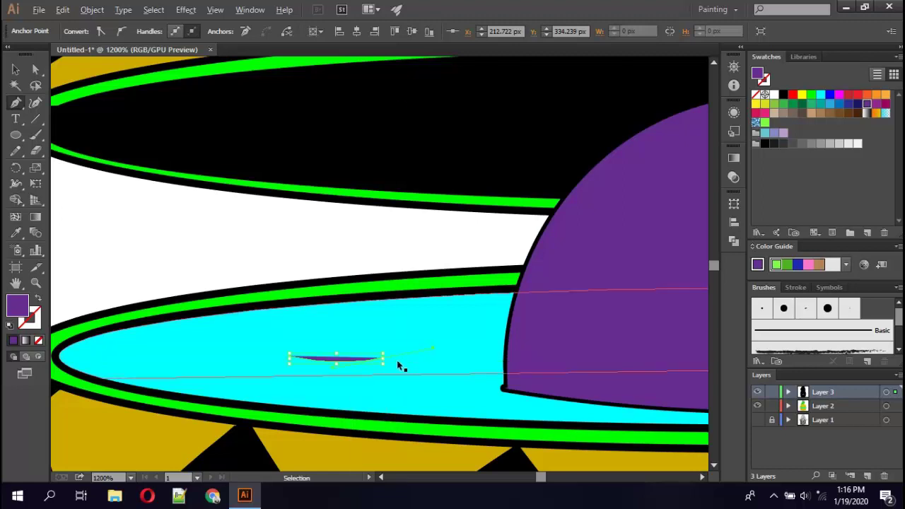
Start the straw path with a black stroke and a flat bottom edge on the juice.
click(290, 357)
click(109, 31)
click(38, 56)
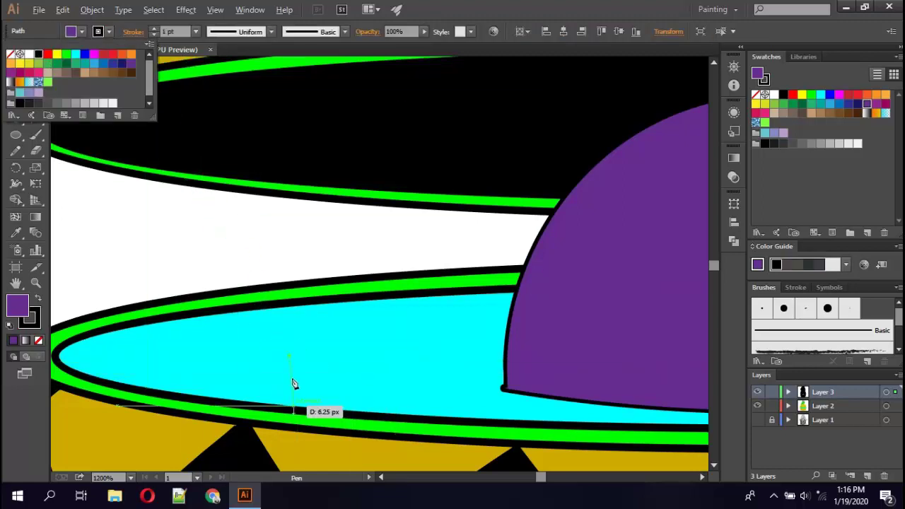
click(447, 357)
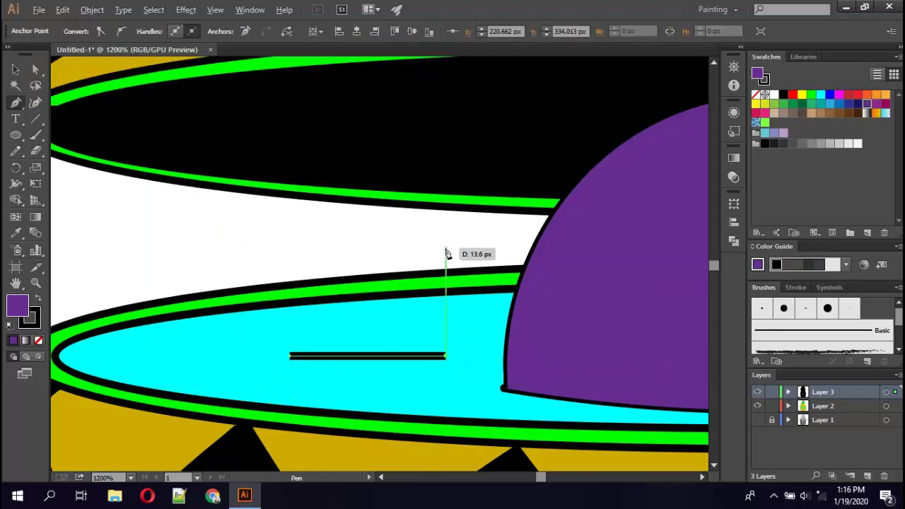
key(ctrl+minus)
key(ctrl+minus)
key(ctrl+minus)
scroll(441, 258, up, 1)
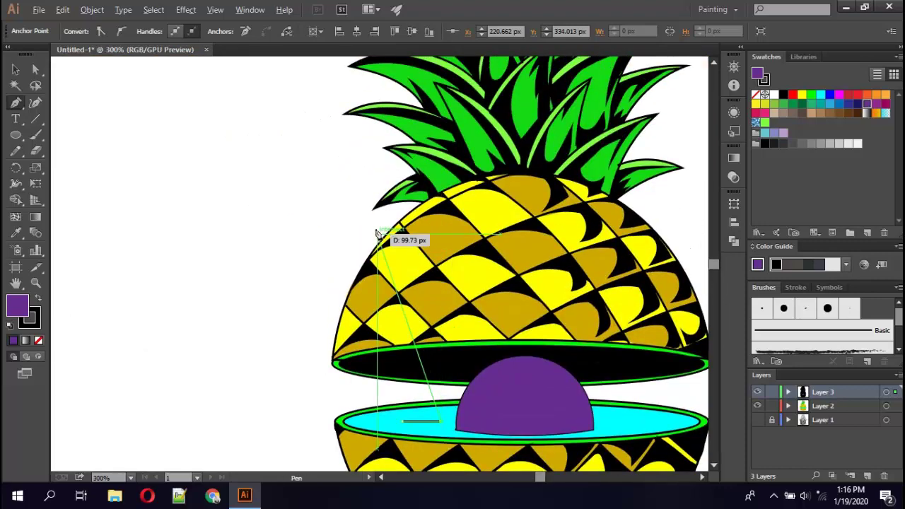
Extend the straw up past the leaves and out, with curved upper corners.
click(383, 184)
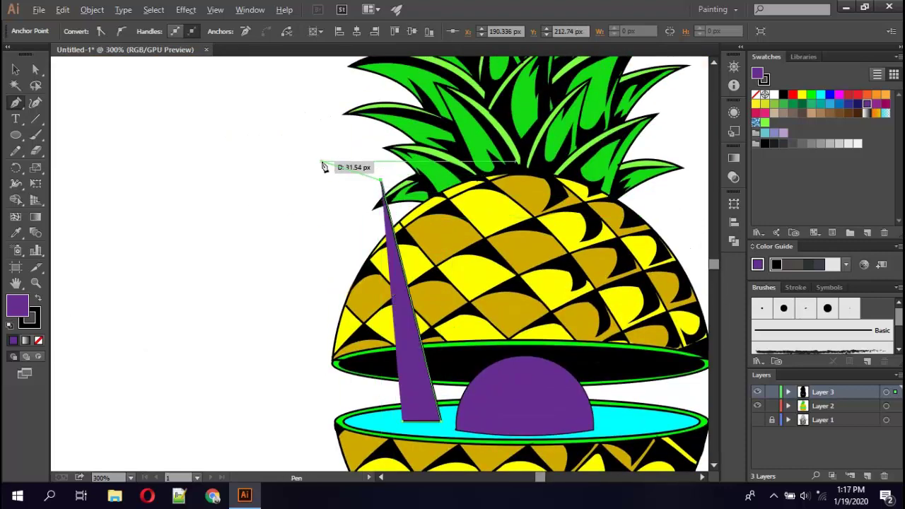
scroll(349, 215, up, 1)
scroll(350, 215, up, 1)
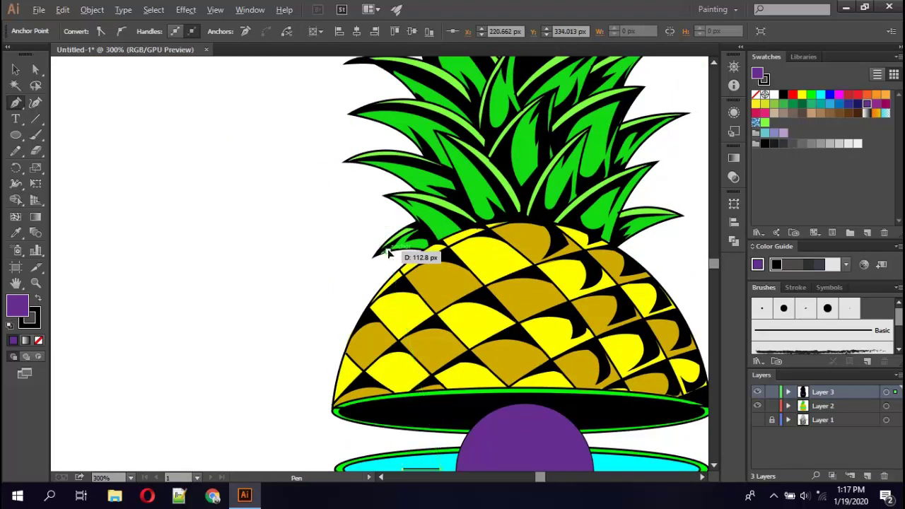
scroll(368, 301, up, 1)
mouse_move(330, 278)
mouse_down()
mouse_move(285, 265)
mouse_move(251, 300)
mouse_move(359, 320)
mouse_move(259, 318)
mouse_move(248, 239)
mouse_move(257, 225)
mouse_move(261, 276)
mouse_up()
scroll(259, 307, up, 2)
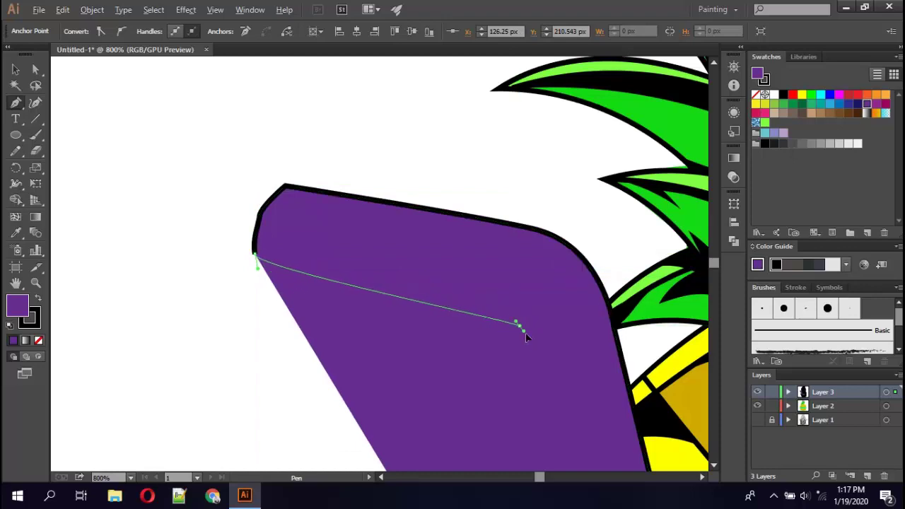
scroll(532, 347, down, 2)
mouse_move(530, 340)
mouse_down()
mouse_move(493, 152)
mouse_move(525, 347)
mouse_up()
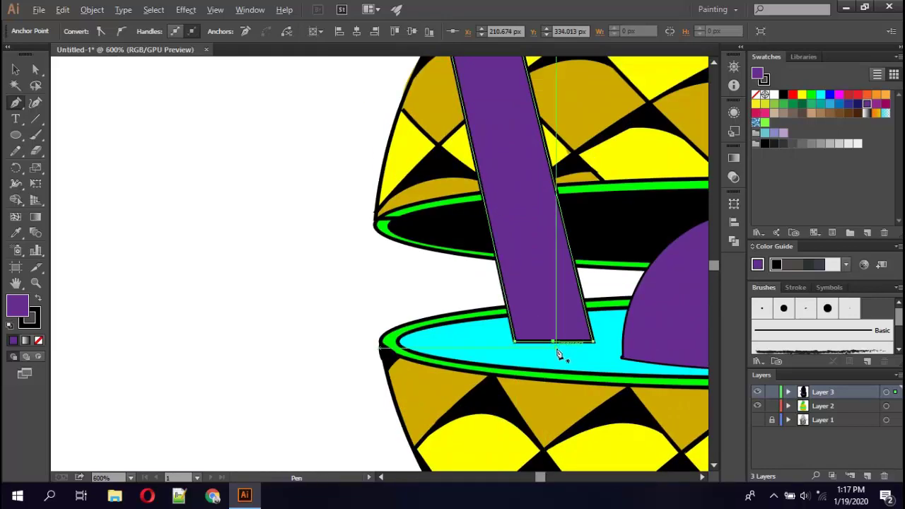
scroll(558, 354, up, 3)
With the Curvature tool, bow the straw's bottom edge into the juice and nudge the straw down.
key(shift+grave)
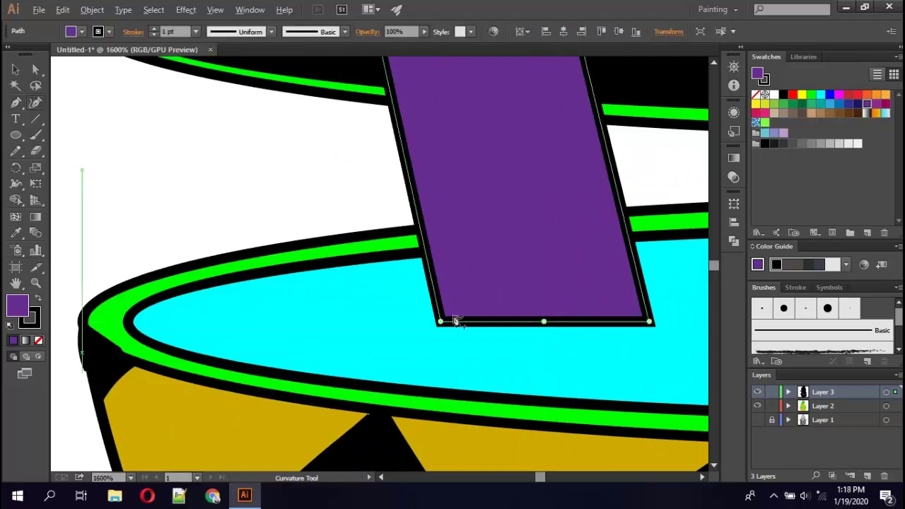
click(546, 335)
drag(551, 336, 548, 339)
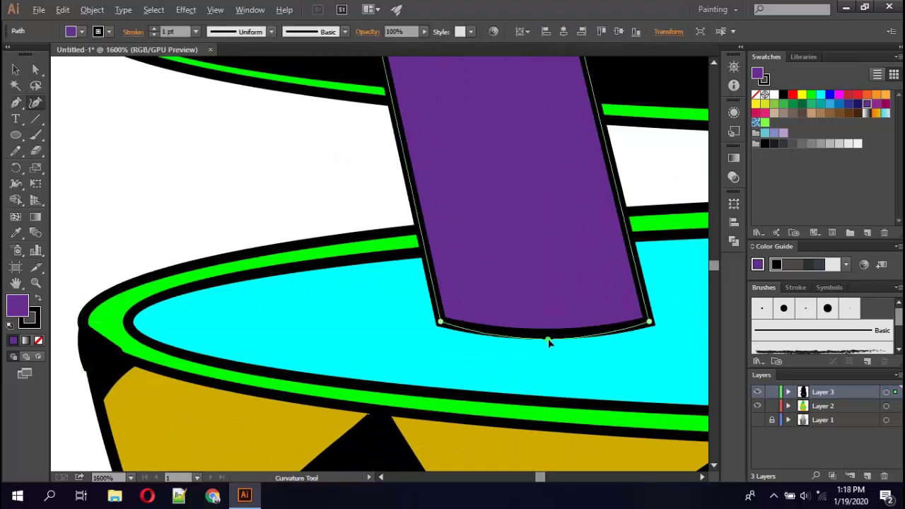
scroll(556, 360, down, 4)
key(Down)
key(Down)
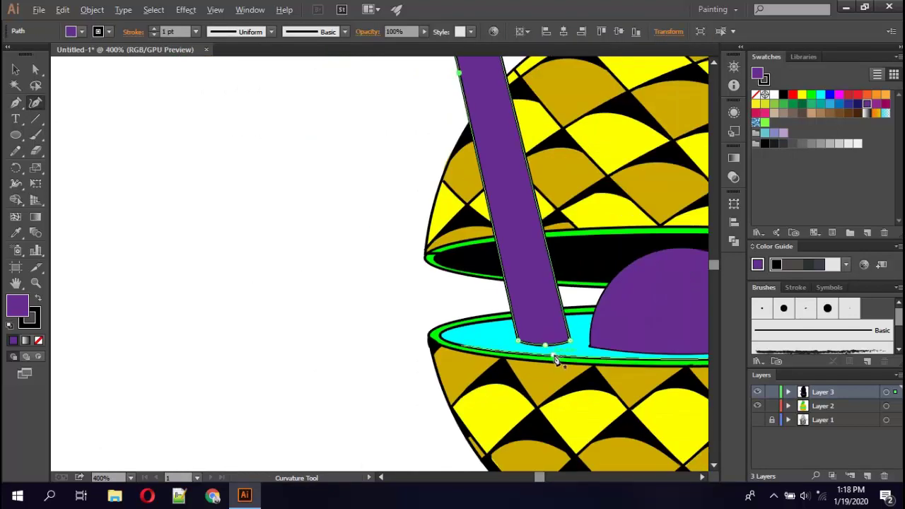
key(ctrl+0)
scroll(410, 297, up, 5)
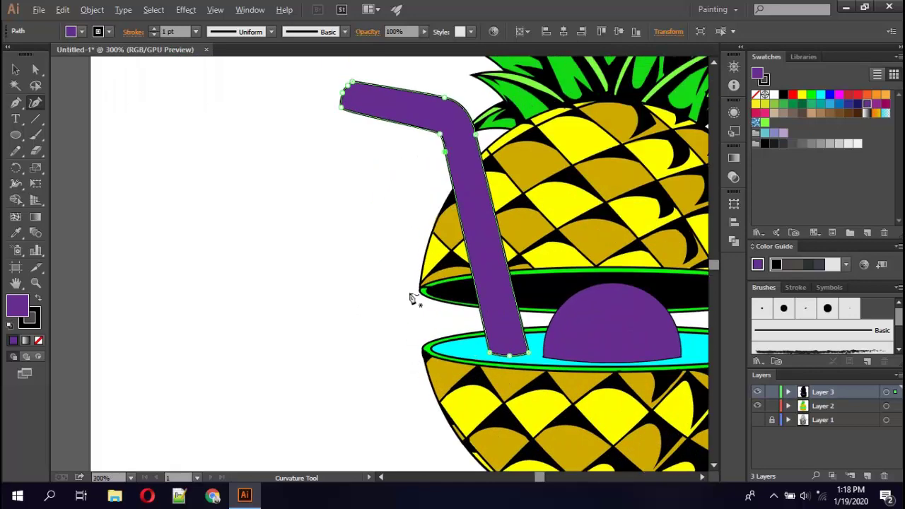
scroll(341, 230, up, 3)
scroll(341, 230, up, 2)
scroll(347, 226, up, 2)
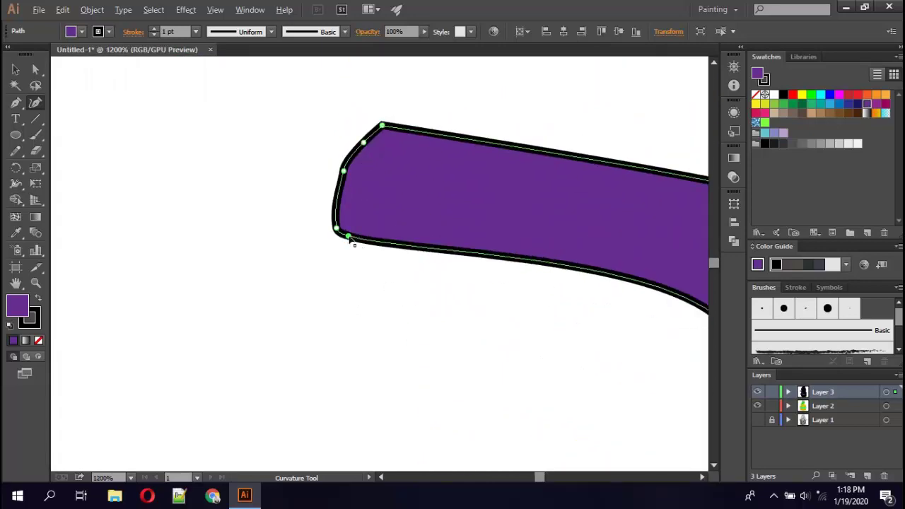
Add and adjust curve points along the straw's bend and lower edge to round its tip.
click(344, 233)
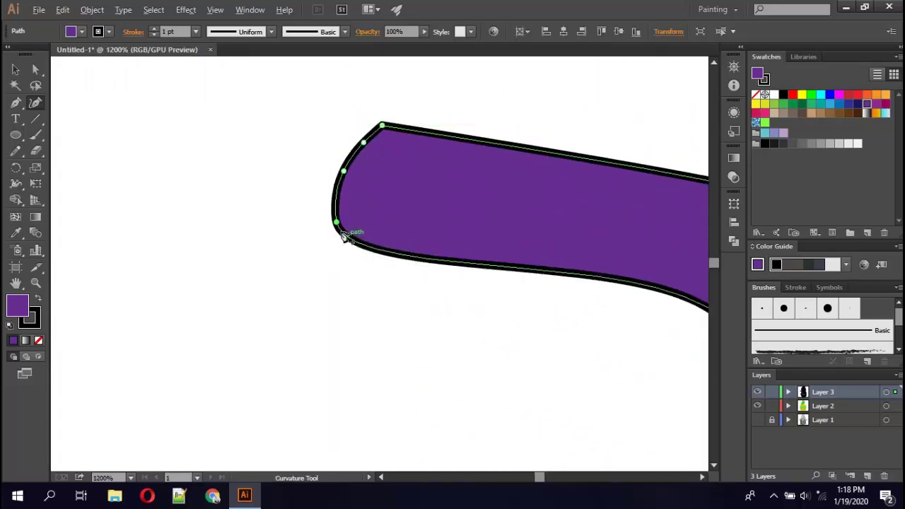
scroll(424, 269, down, 4)
scroll(481, 311, up, 2)
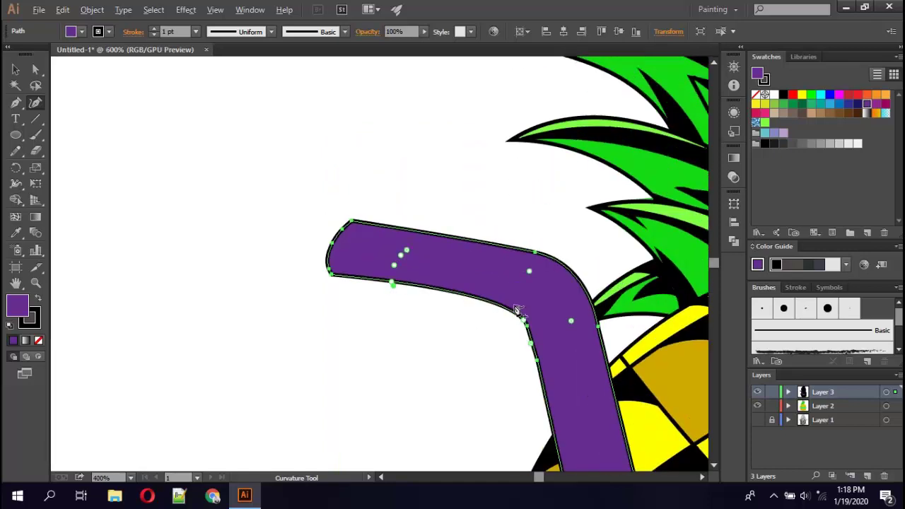
click(448, 297)
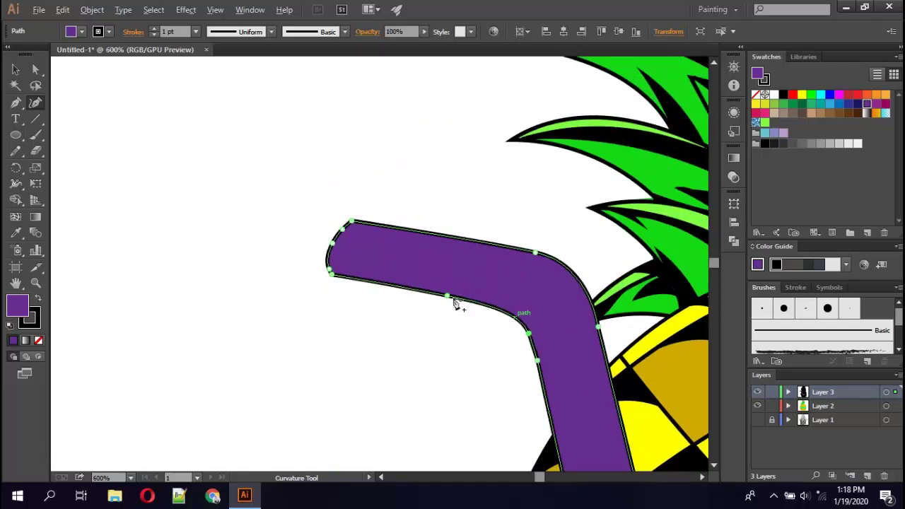
scroll(336, 287, up, 3)
click(326, 305)
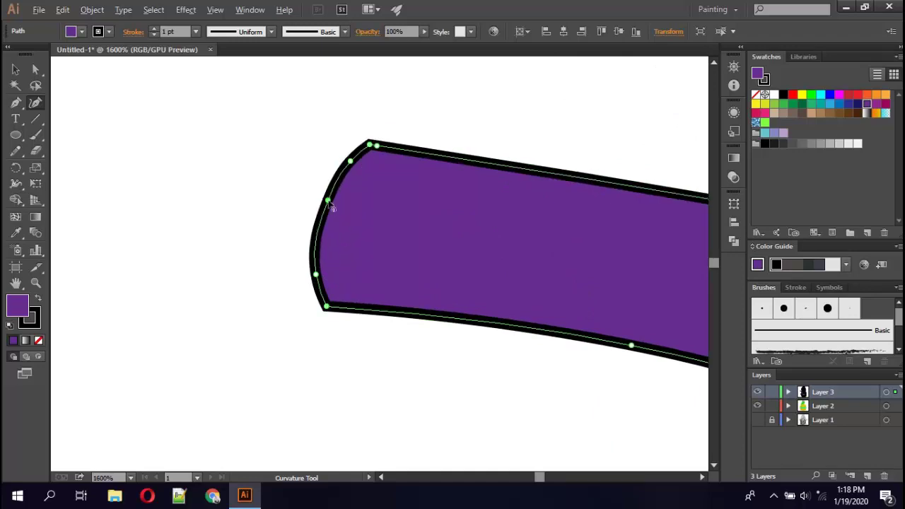
scroll(382, 276, down, 3)
scroll(432, 311, up, 2)
scroll(389, 248, up, 2)
click(344, 230)
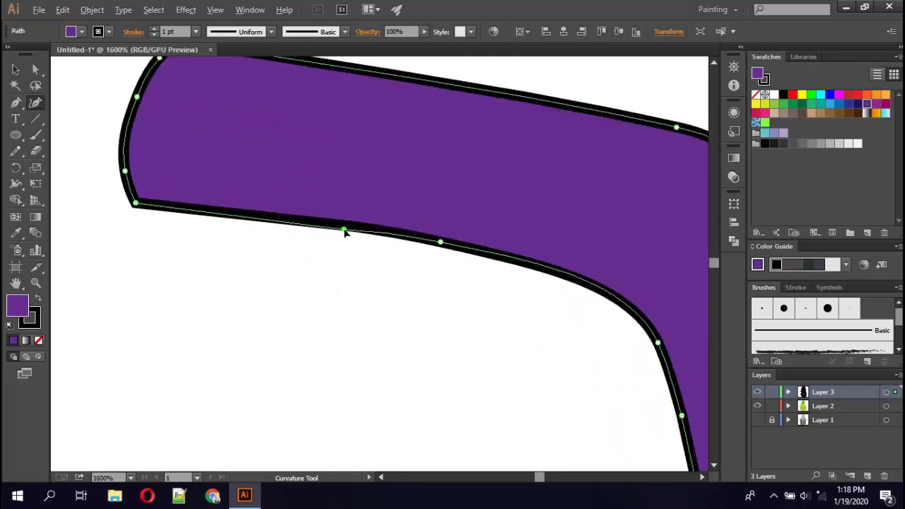
click(460, 253)
scroll(517, 324, down, 5)
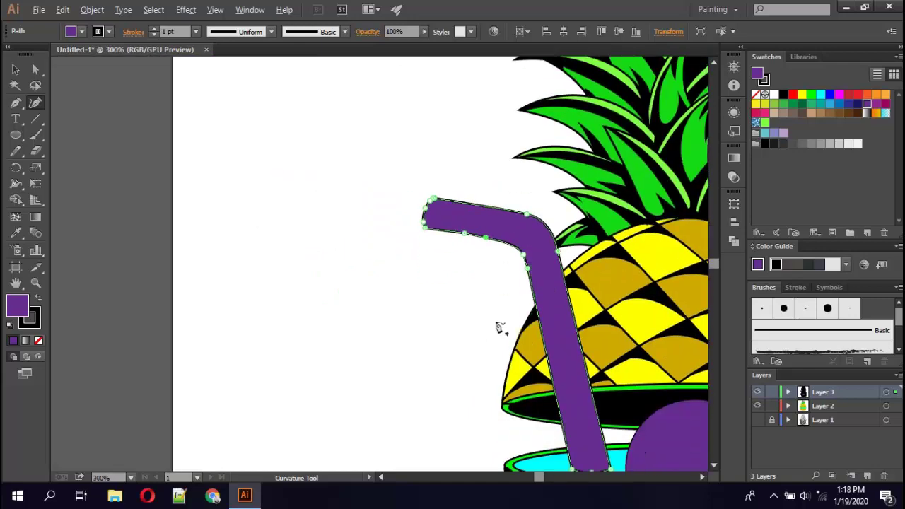
scroll(467, 321, up, 1)
Draw a tilted black-filled ellipse sized to the straw's open end.
click(16, 134)
scroll(415, 199, up, 3)
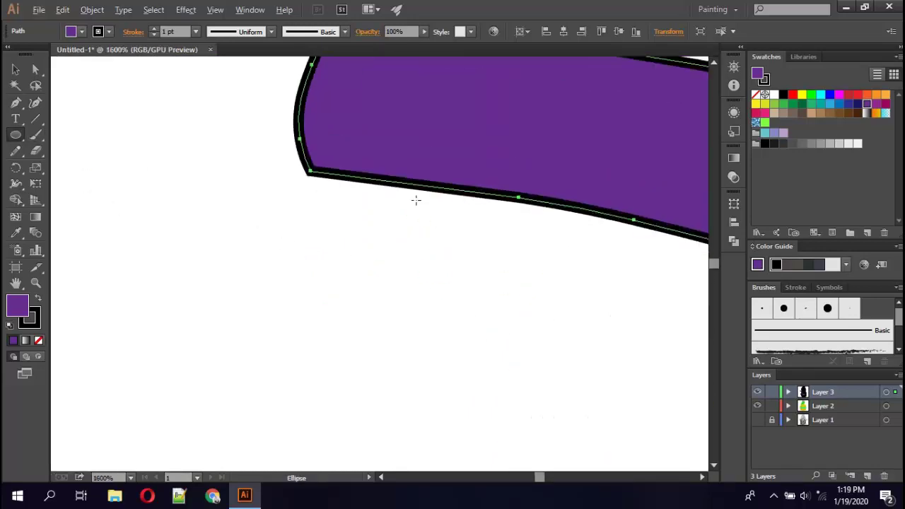
scroll(353, 188, up, 1)
drag(353, 188, 303, 312)
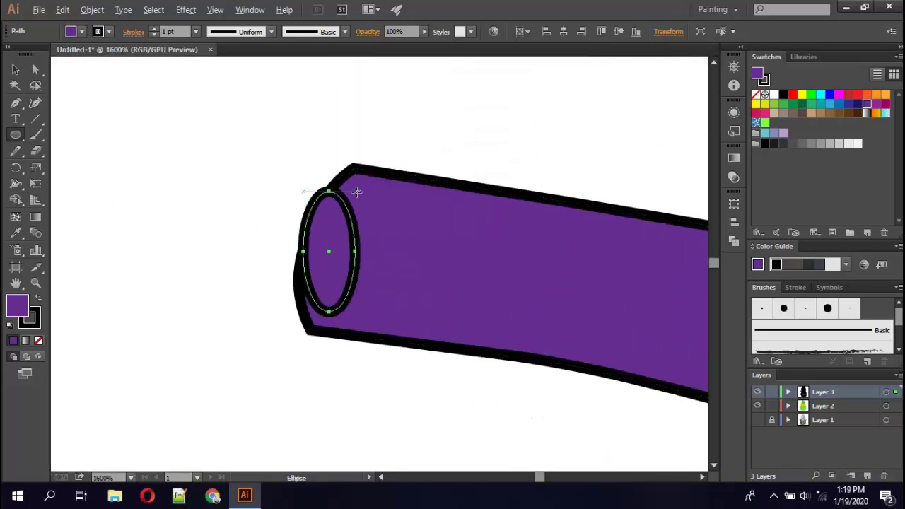
drag(359, 187, 377, 237)
click(359, 242)
click(359, 242)
drag(357, 194, 346, 181)
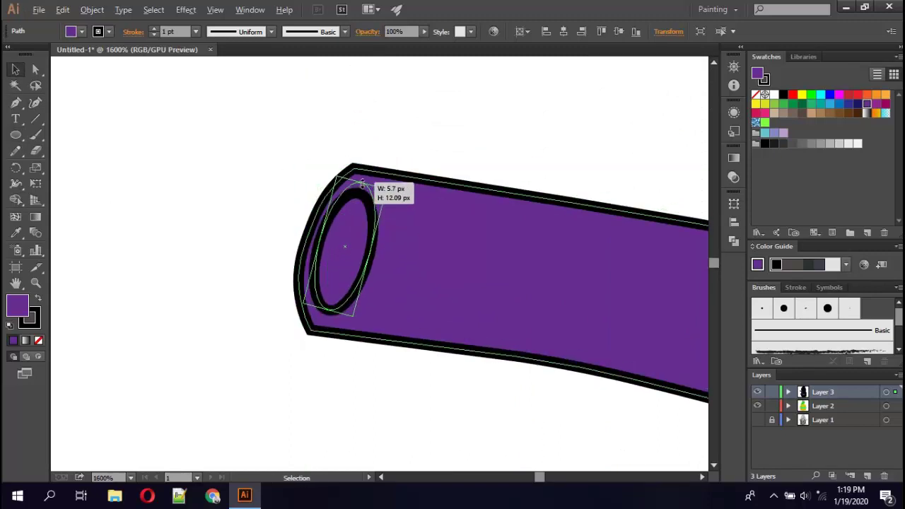
drag(361, 283, 362, 289)
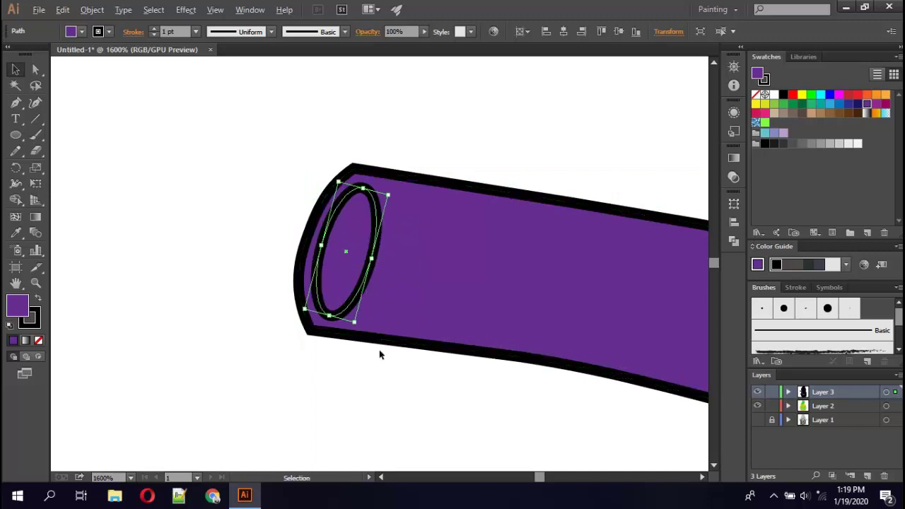
click(766, 145)
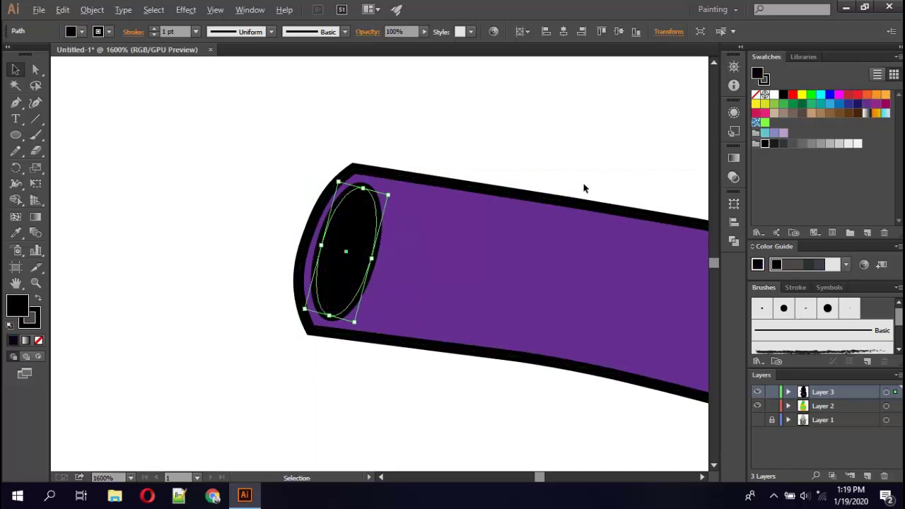
Set the opening ellipse's fill to None, leaving only its black outline.
click(35, 119)
key(ctrl+shift+a)
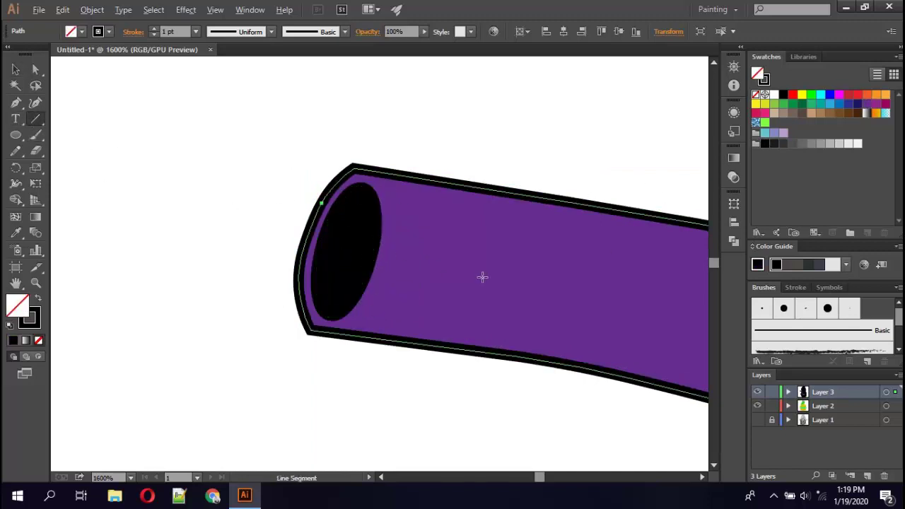
click(420, 286)
click(487, 283)
ctrl+click(346, 251)
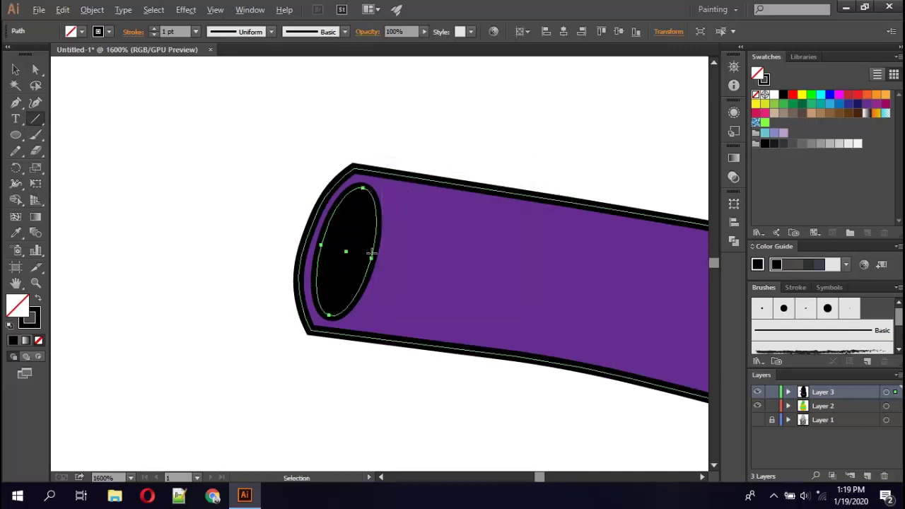
key(p)
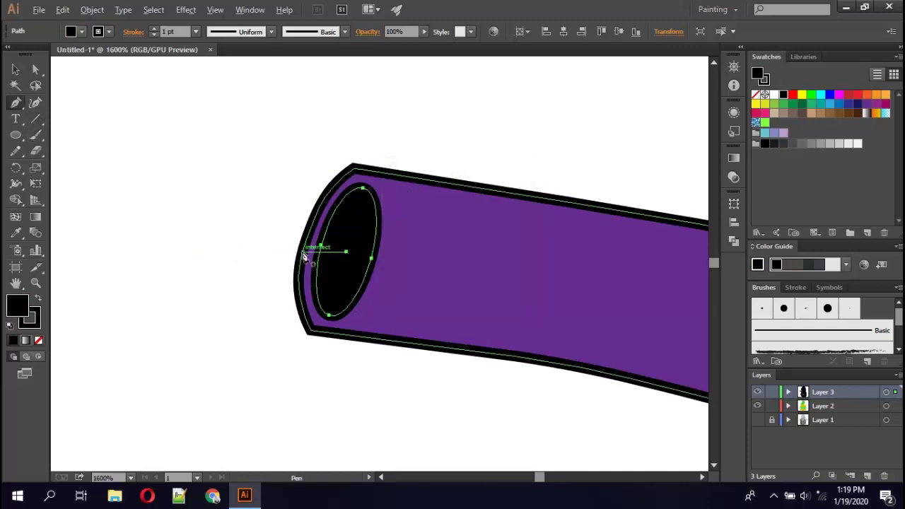
click(81, 32)
click(11, 53)
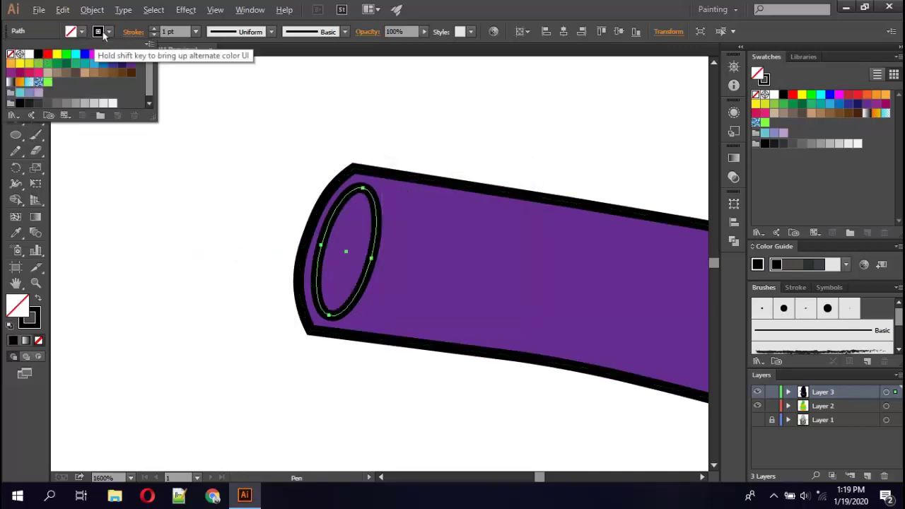
click(347, 243)
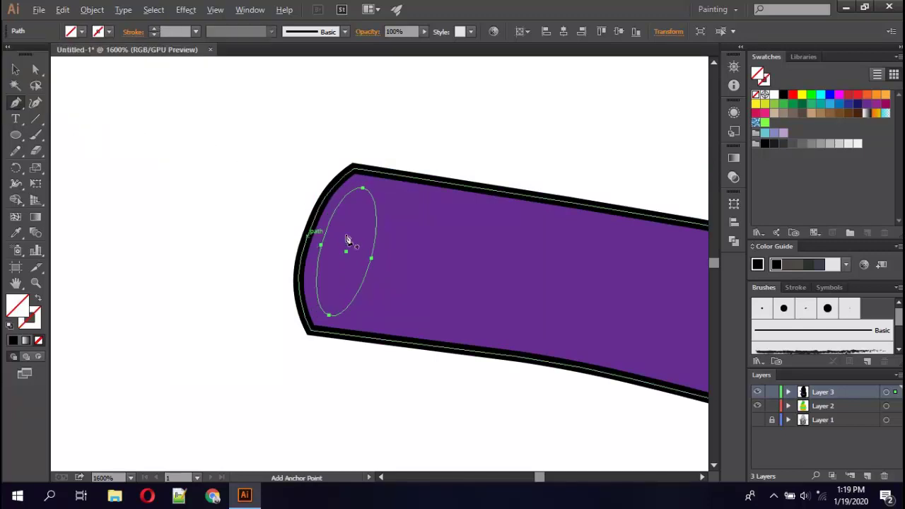
Trace a pen path from the straw's opening along its centre down to the bottom end.
click(209, 256)
click(306, 245)
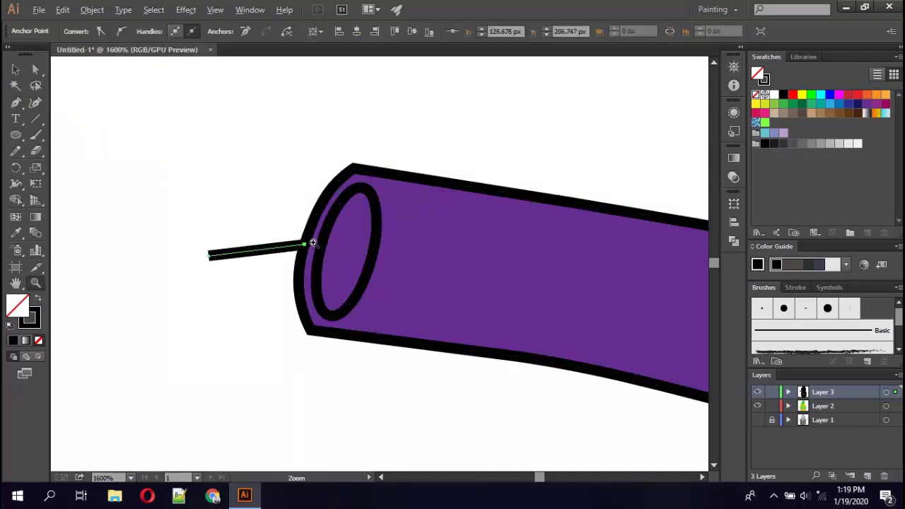
key(ctrl+z)
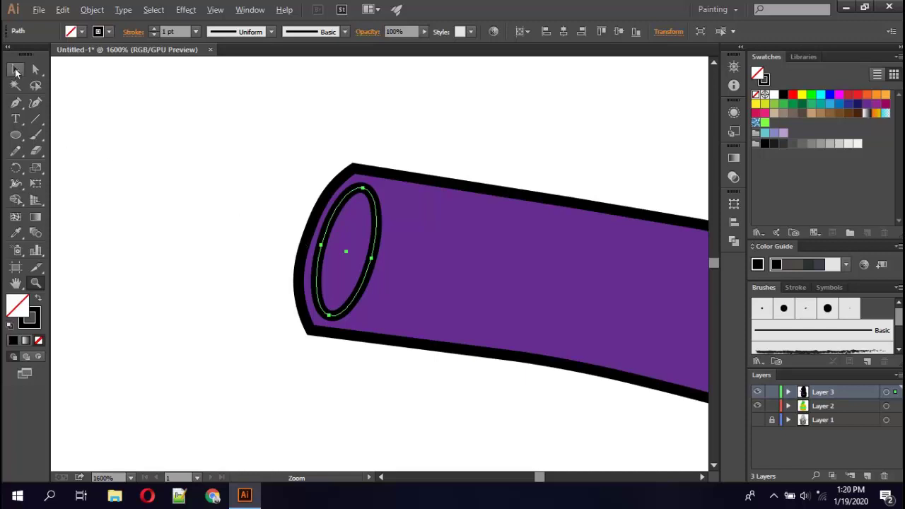
click(16, 71)
click(17, 103)
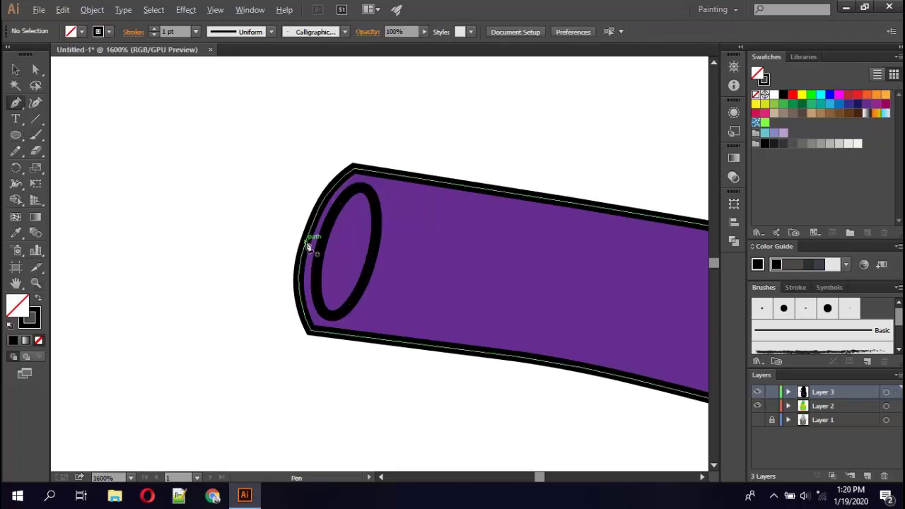
click(309, 244)
click(536, 239)
scroll(606, 281, down, 5)
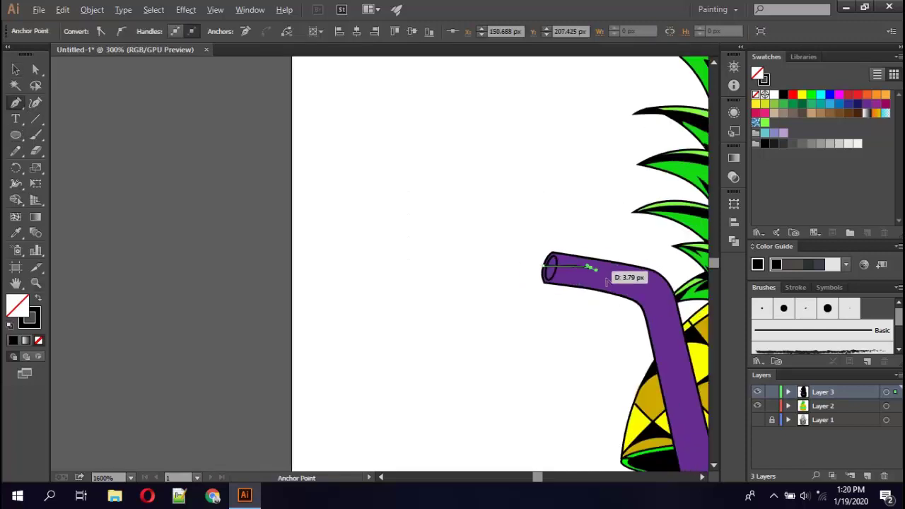
click(670, 334)
scroll(674, 342, down, 2)
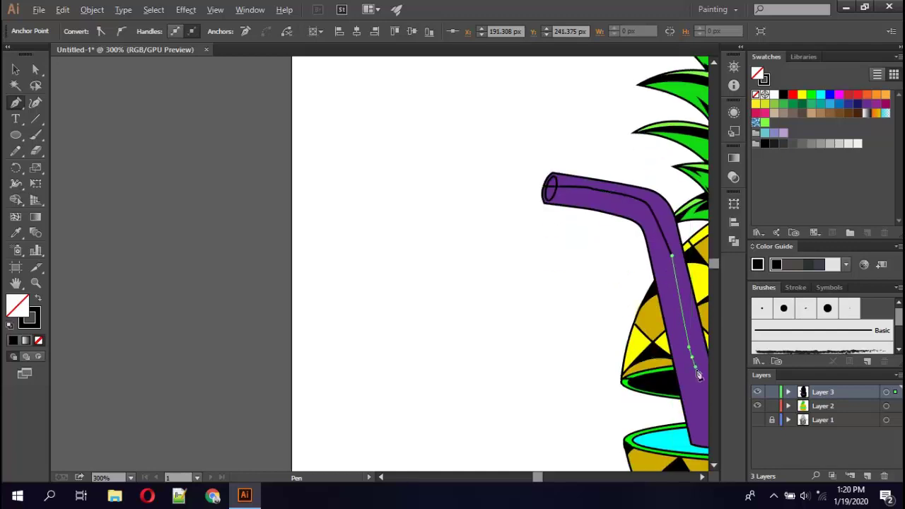
click(696, 367)
scroll(699, 375, down, 2)
scroll(708, 333, down, 1)
click(703, 477)
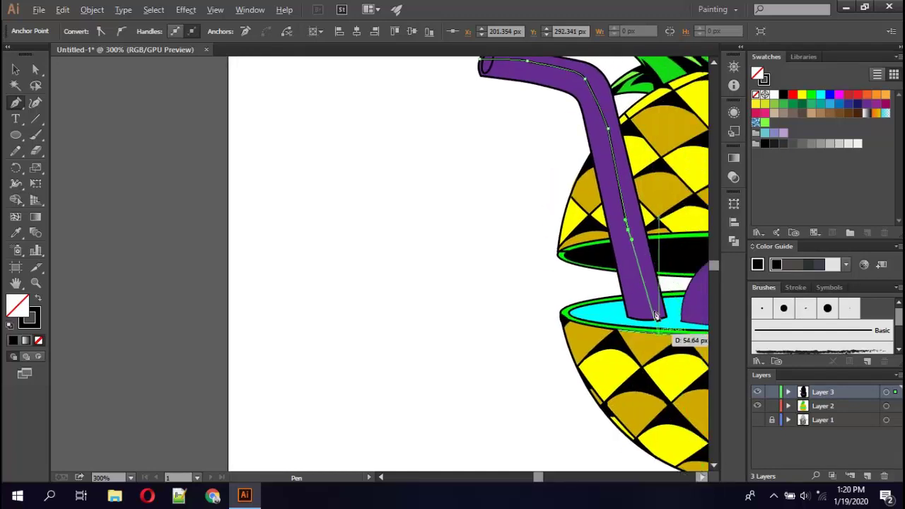
Close the traced path and set its stroke to None.
click(623, 300)
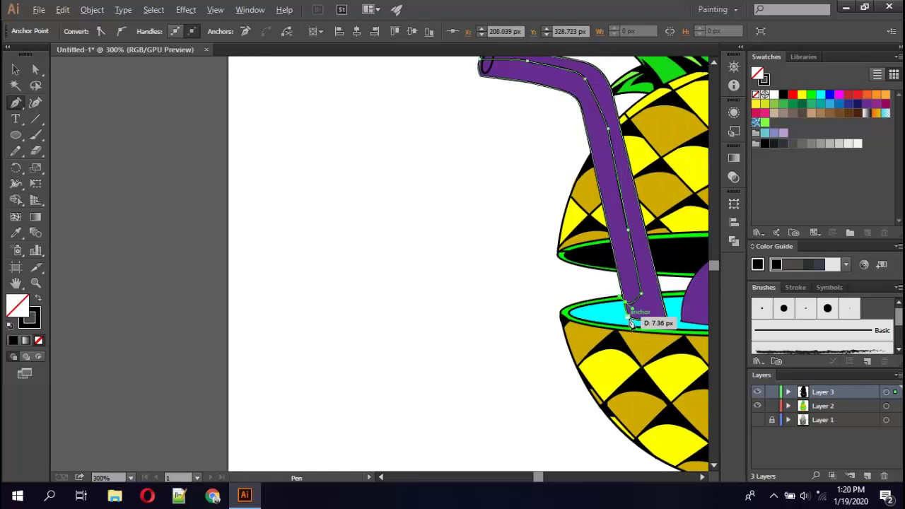
key(a)
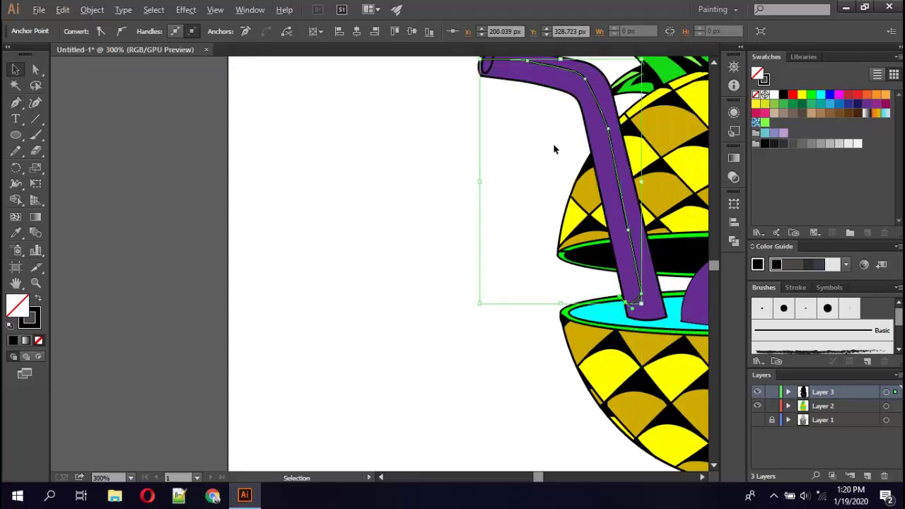
key(v)
click(196, 31)
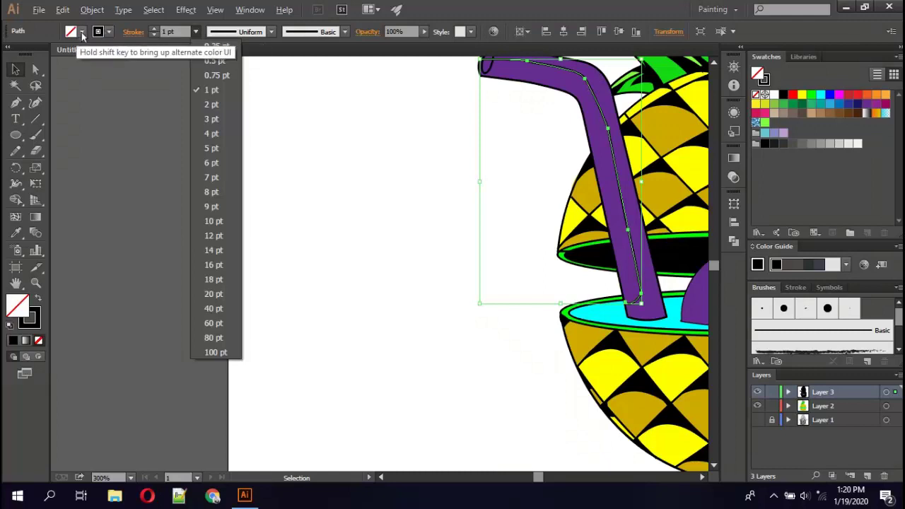
click(82, 33)
click(109, 33)
click(11, 54)
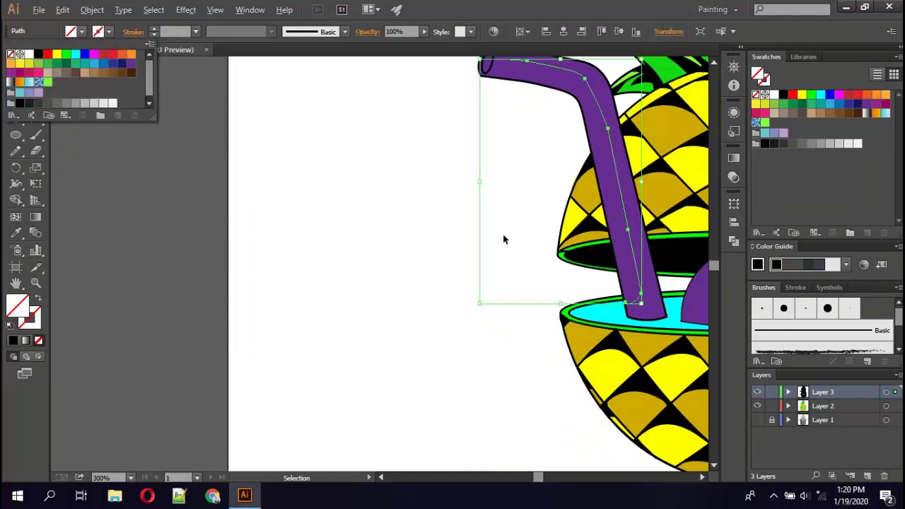
Divide the purple straw along the traced path using Pathfinder > Divide.
scroll(710, 101, up, 1)
shift+click(614, 182)
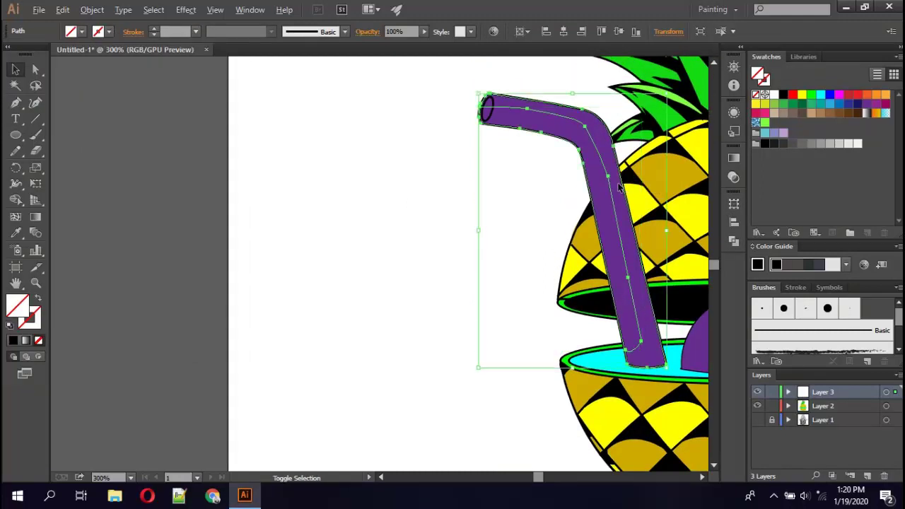
click(734, 241)
click(581, 254)
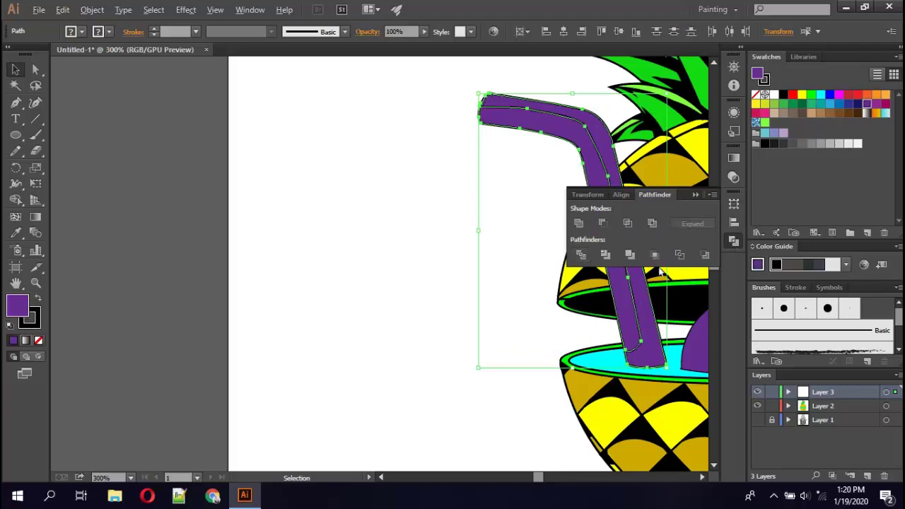
click(427, 296)
click(541, 121)
Send the divided straw halves to the back of the stack.
scroll(535, 162, up, 2)
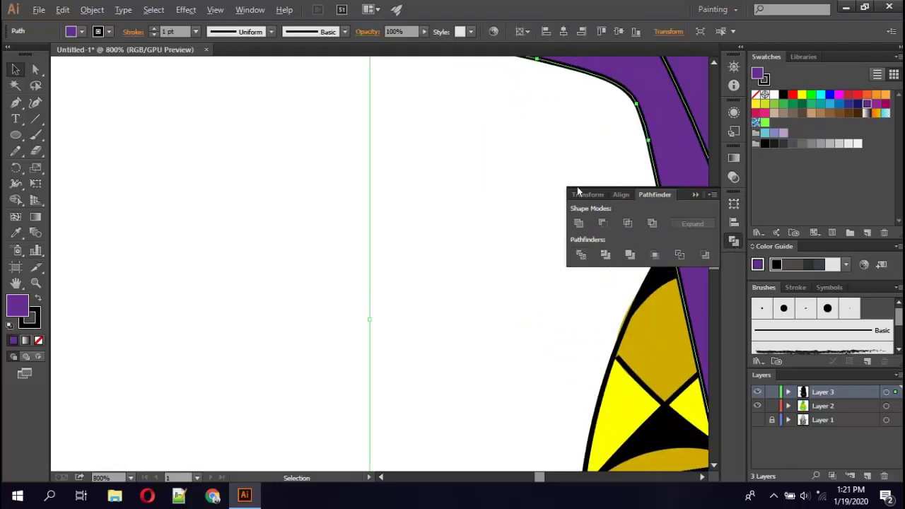
scroll(505, 248, down, 2)
scroll(505, 248, up, 3)
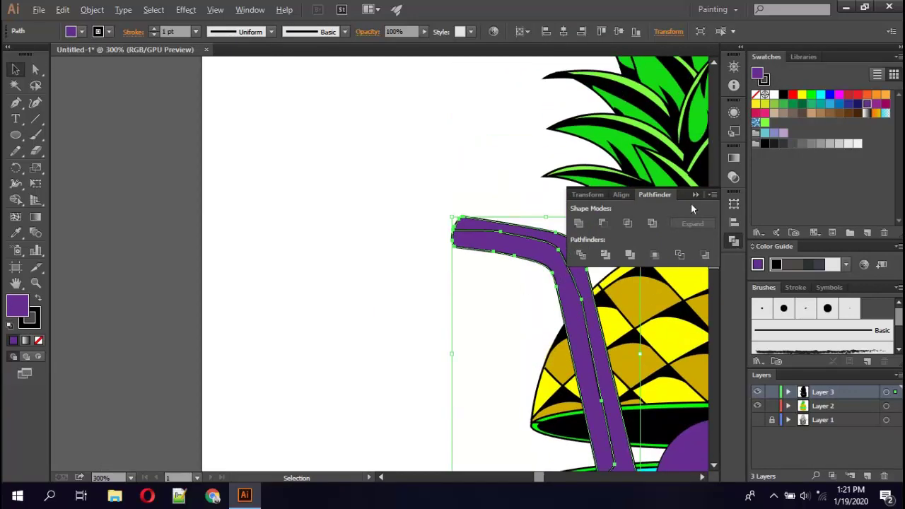
right_click(554, 267)
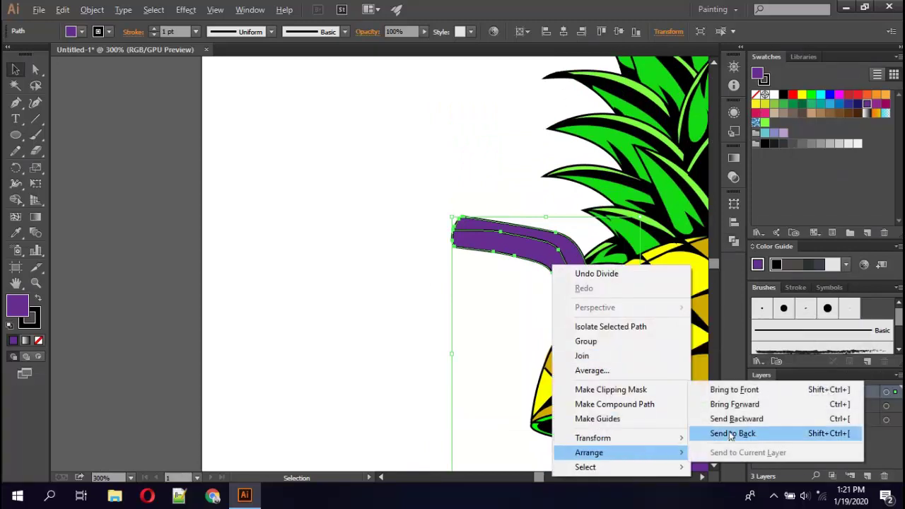
click(730, 433)
key(ctrl+z)
right_click(563, 261)
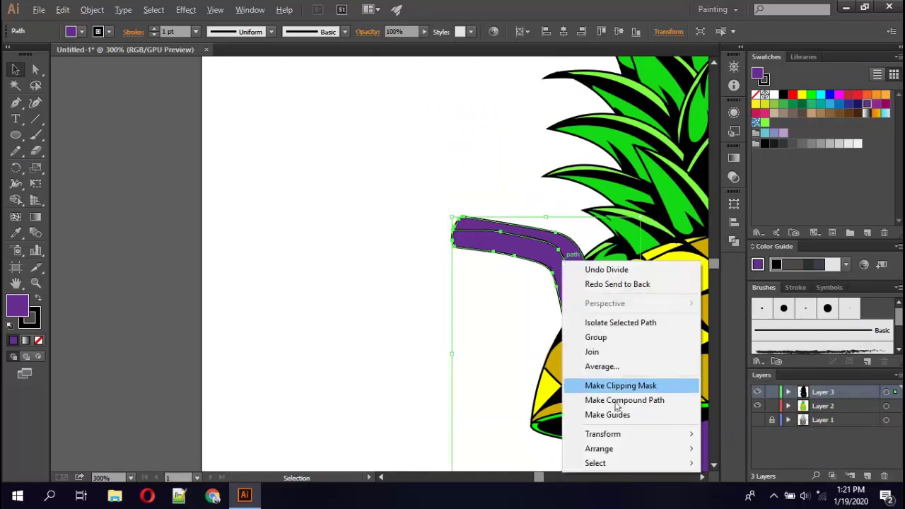
mouse_move(599, 449)
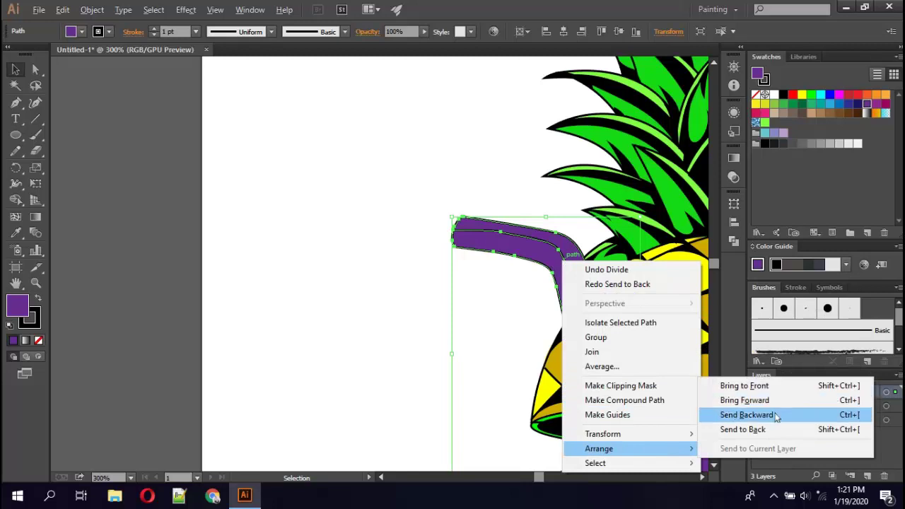
click(774, 429)
click(401, 365)
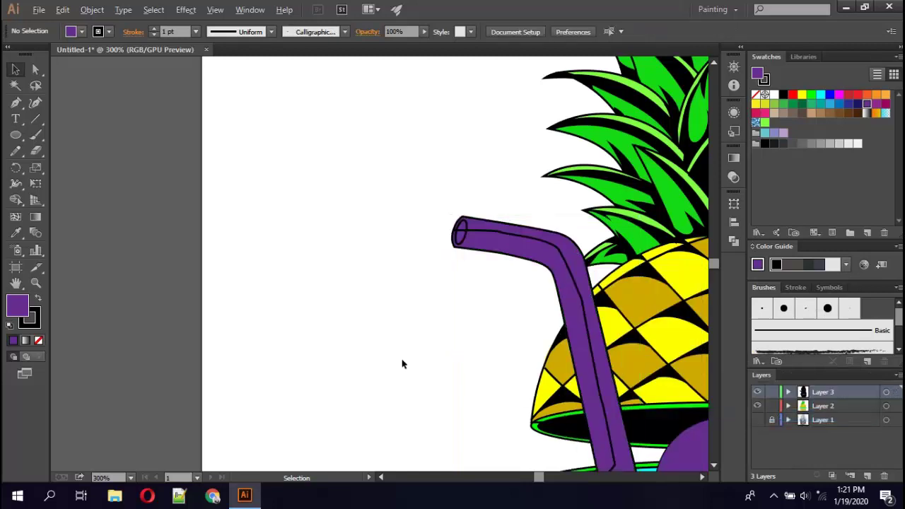
Give the ellipse at the straw's opening a black fill and zoom in on the straw tip.
click(464, 234)
key(d)
key(shift+x)
click(538, 198)
scroll(519, 258, up, 2)
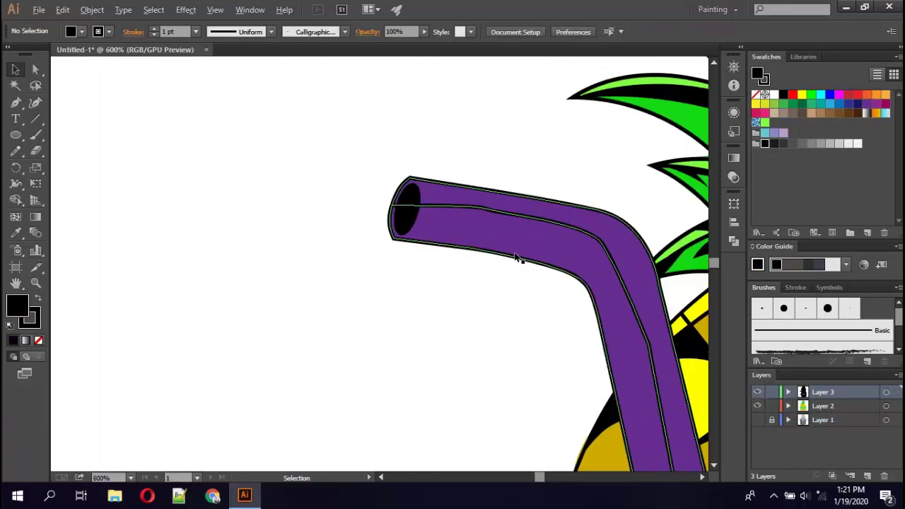
double_click(535, 221)
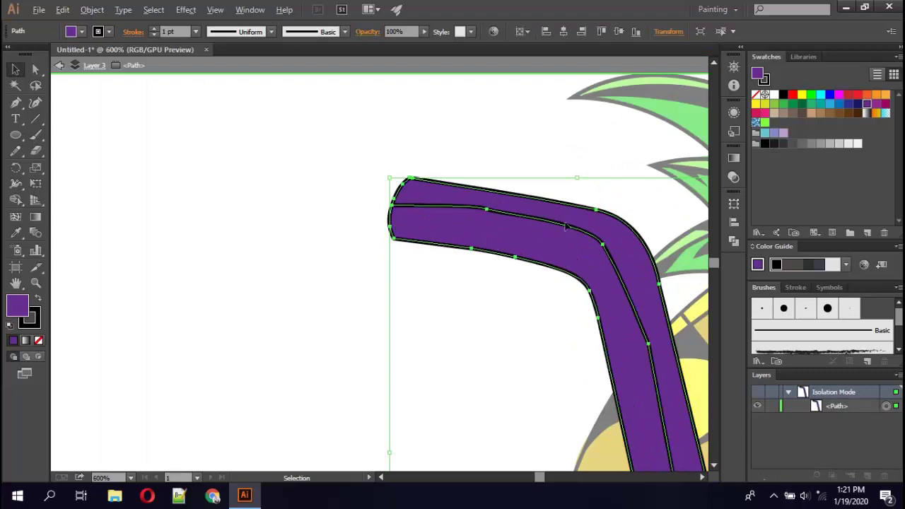
click(438, 297)
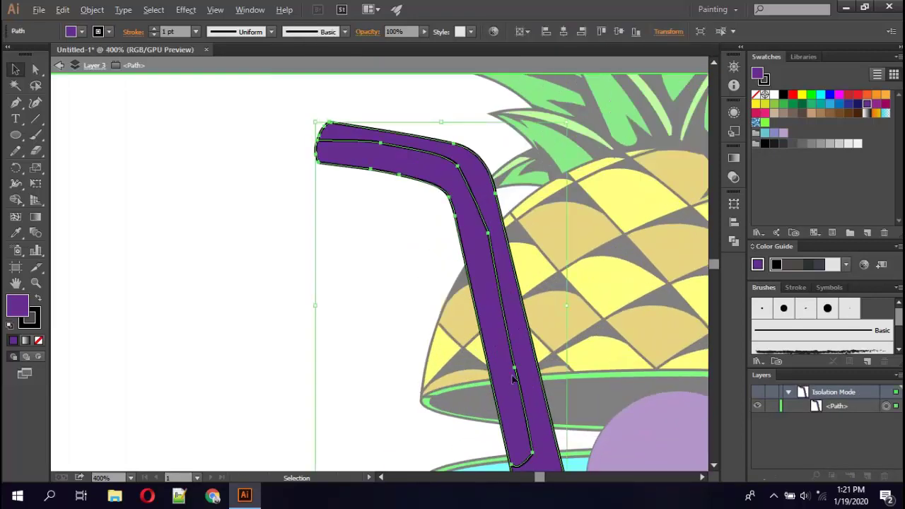
Try merging the straw pieces with Pathfinder, then undo back to the outlined straw.
right_click(513, 383)
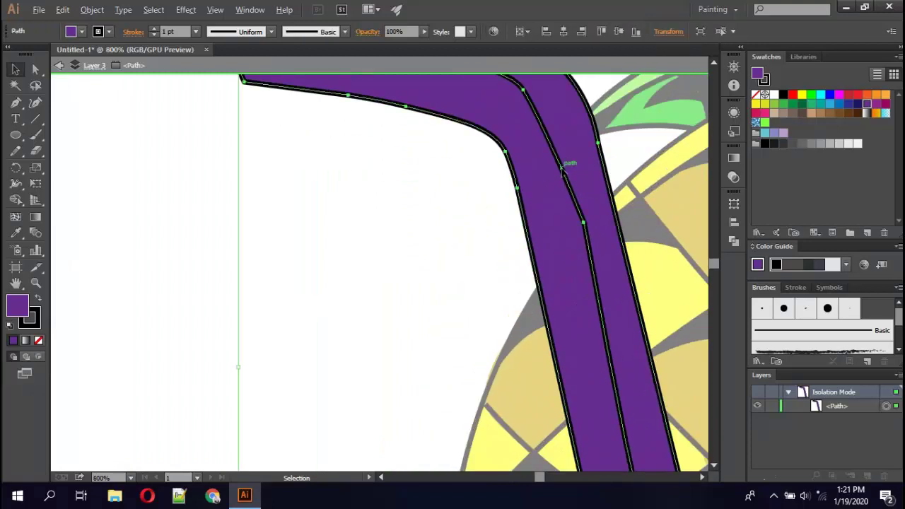
click(733, 243)
click(472, 304)
click(550, 157)
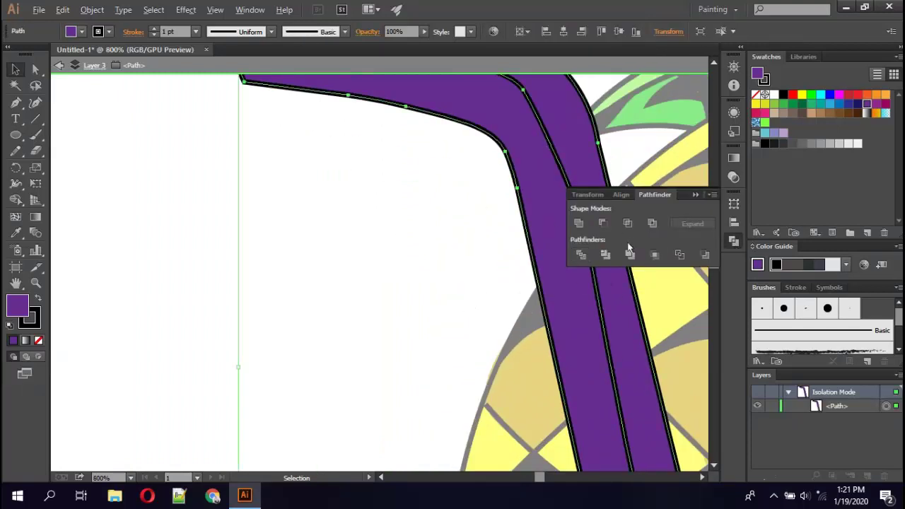
click(605, 255)
key(ctrl+z)
key(ctrl+z)
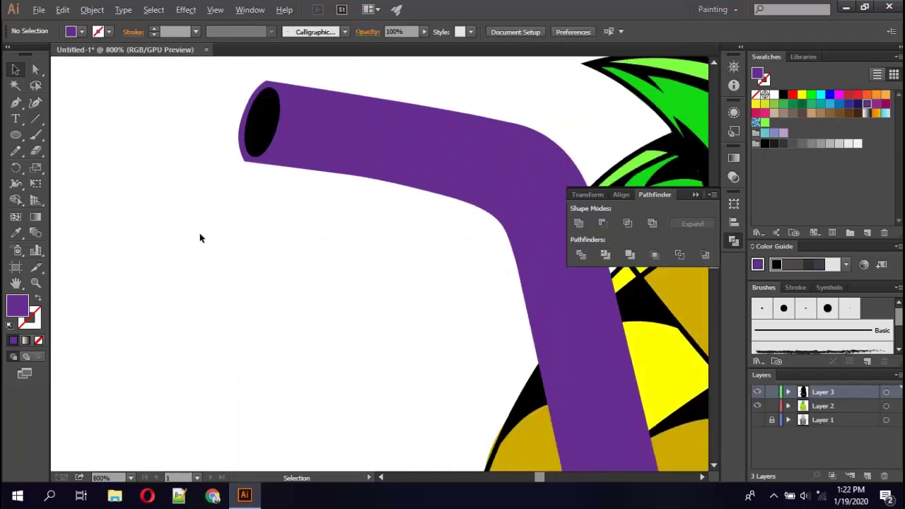
key(ctrl+z)
key(ctrl+z)
key(ctrl+z)
key(v)
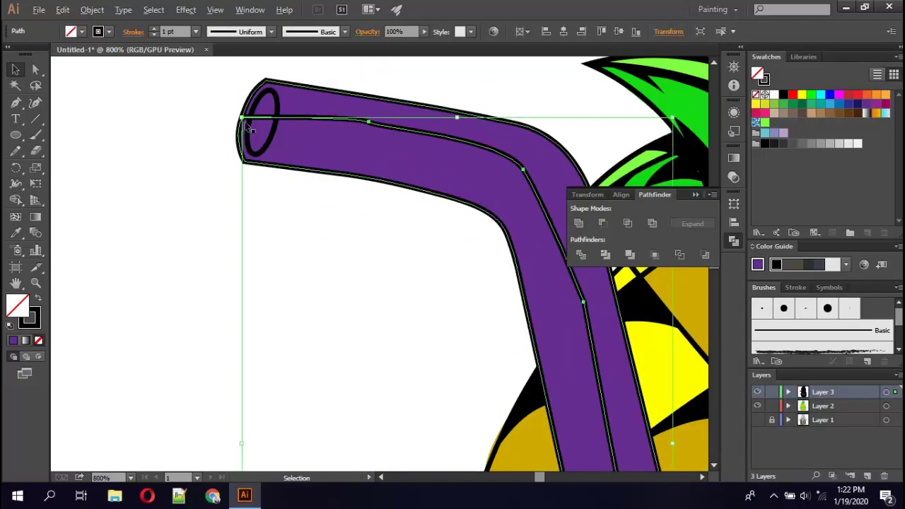
Extend the straw's centre line past its end so it fully crosses the straw.
scroll(182, 195, up, 1)
scroll(212, 213, up, 3)
scroll(212, 213, up, 2)
drag(303, 151, 263, 148)
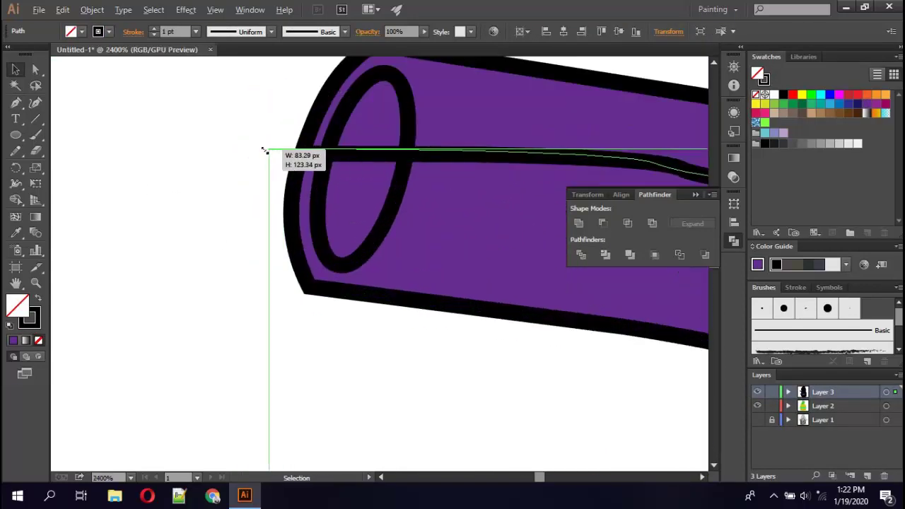
click(219, 233)
scroll(373, 342, down, 2)
scroll(309, 299, down, 5)
scroll(364, 313, up, 3)
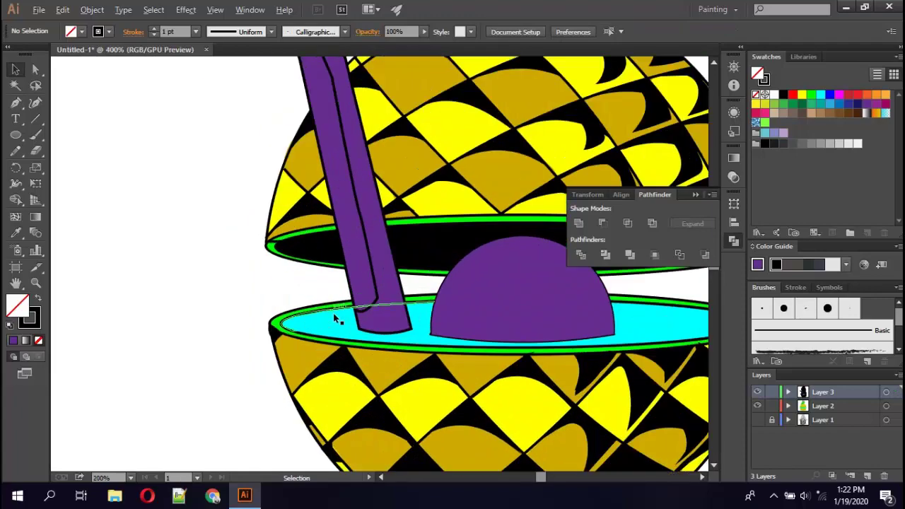
scroll(465, 293, up, 3)
double_click(481, 297)
scroll(424, 297, down, 3)
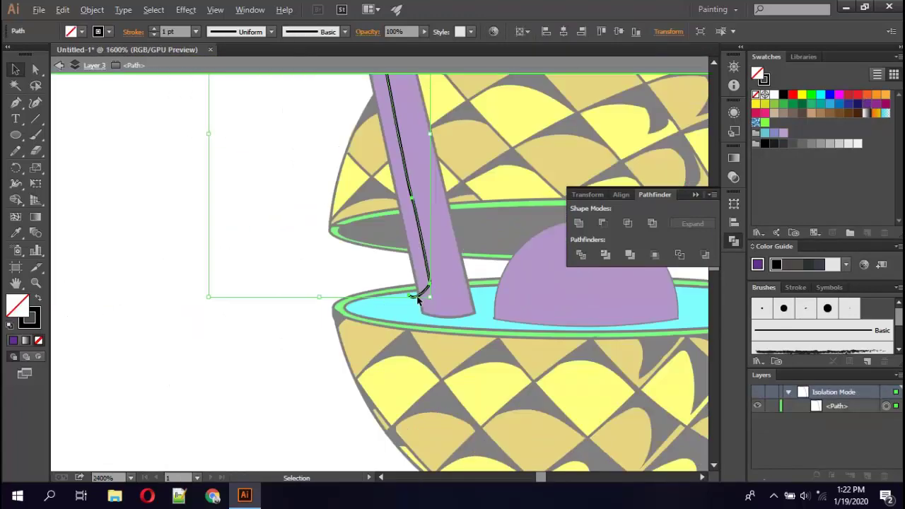
scroll(424, 294, down, 1)
scroll(434, 226, up, 2)
Select the straw together with its centre line and apply Pathfinder Divide.
key(p)
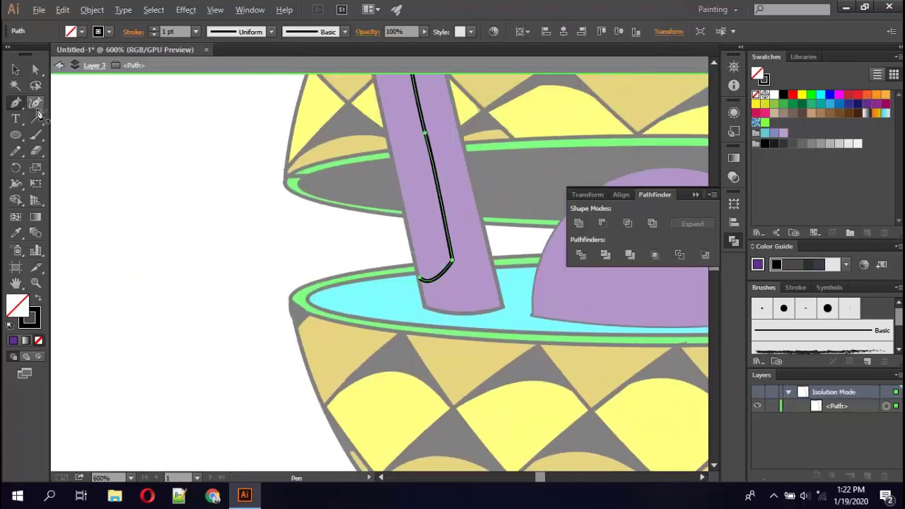
key(v)
key(Escape)
scroll(141, 205, down, 2)
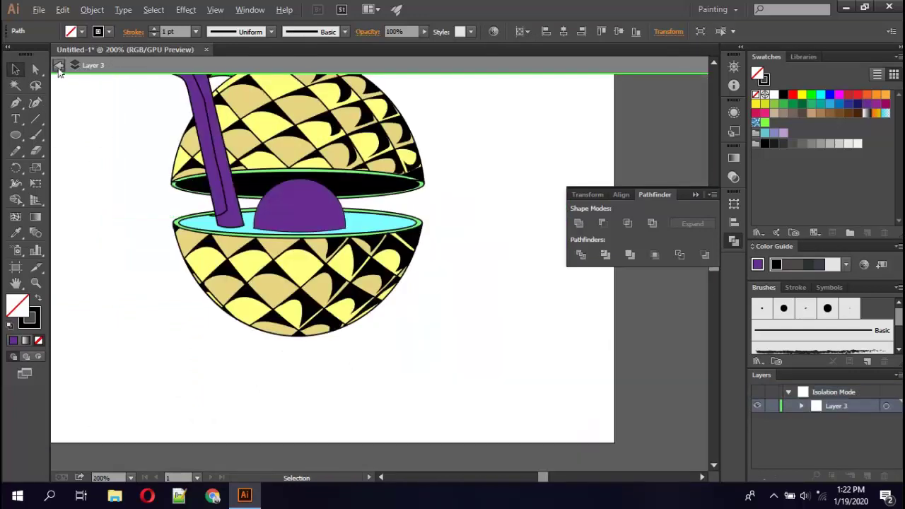
scroll(184, 216, down, 1)
click(194, 217)
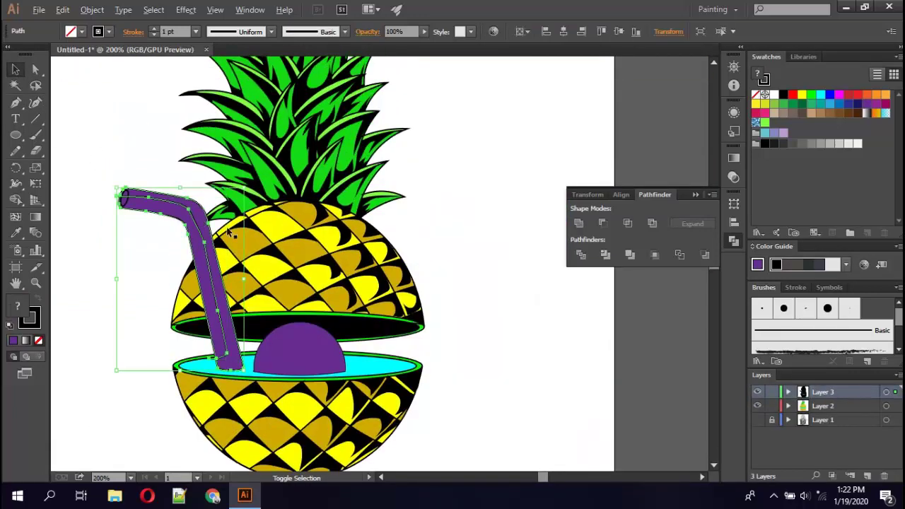
click(580, 258)
click(582, 338)
Inspect the divided straw halves in isolation mode and select an anchor on the inner strip.
double_click(211, 297)
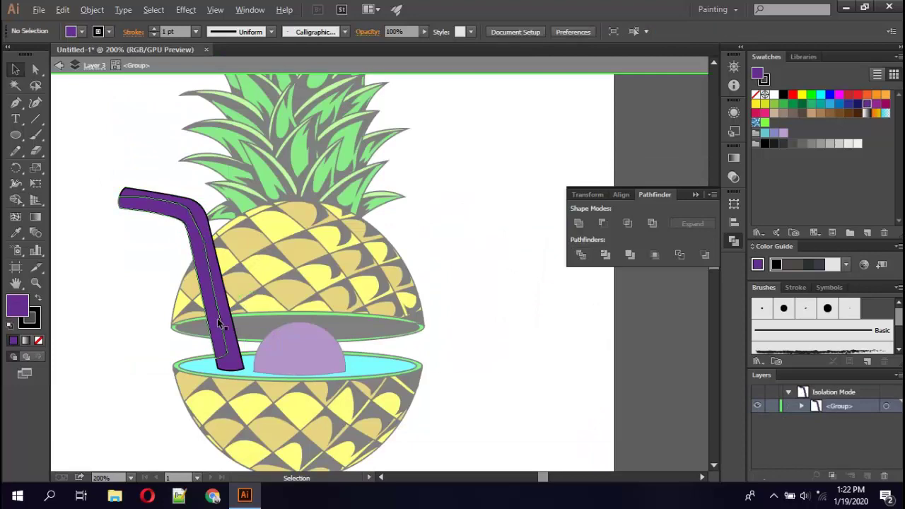
double_click(218, 318)
scroll(217, 319, up, 1)
scroll(218, 321, up, 2)
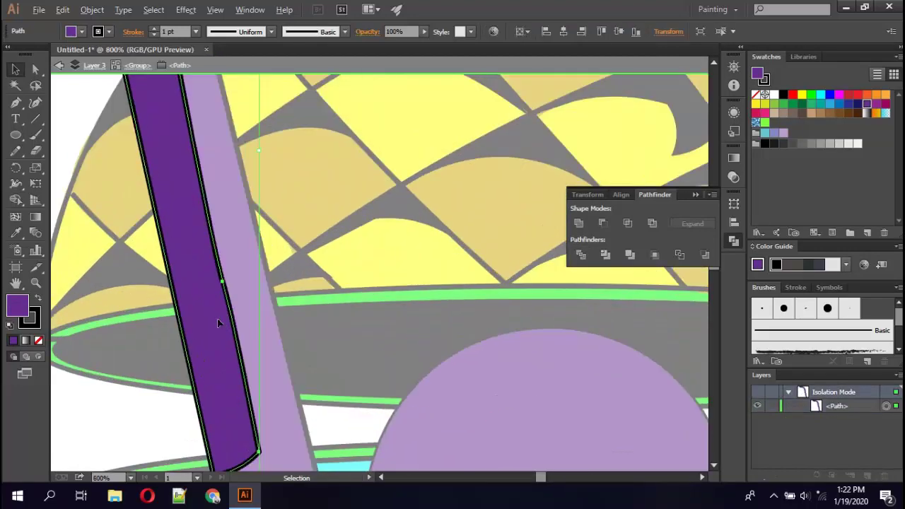
scroll(170, 186, down, 1)
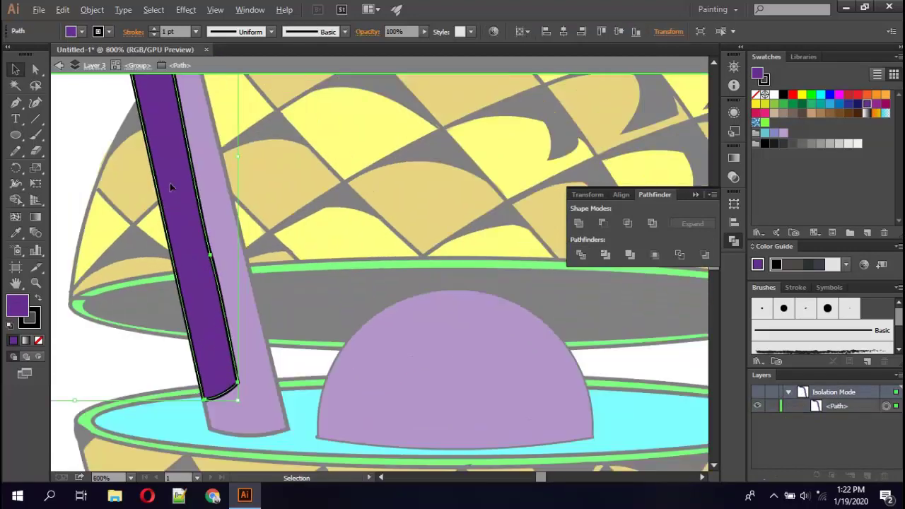
click(196, 31)
key(a)
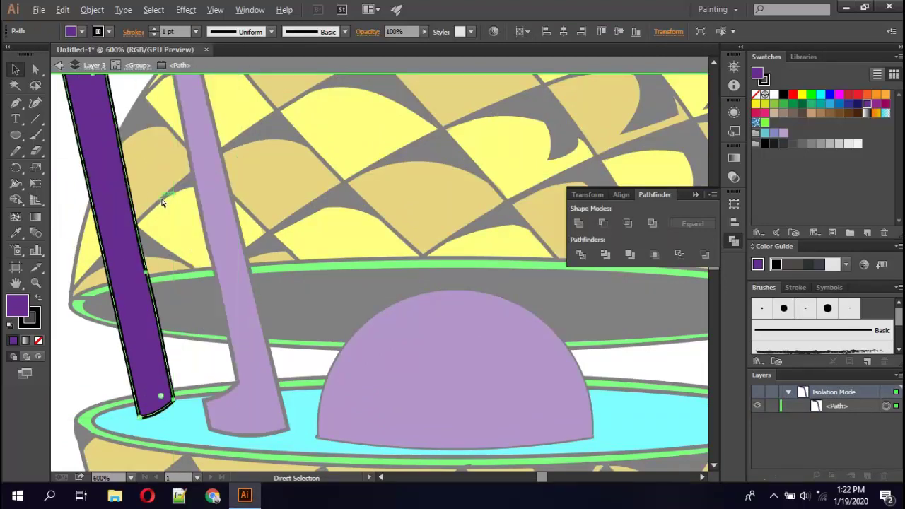
key(Escape)
click(207, 197)
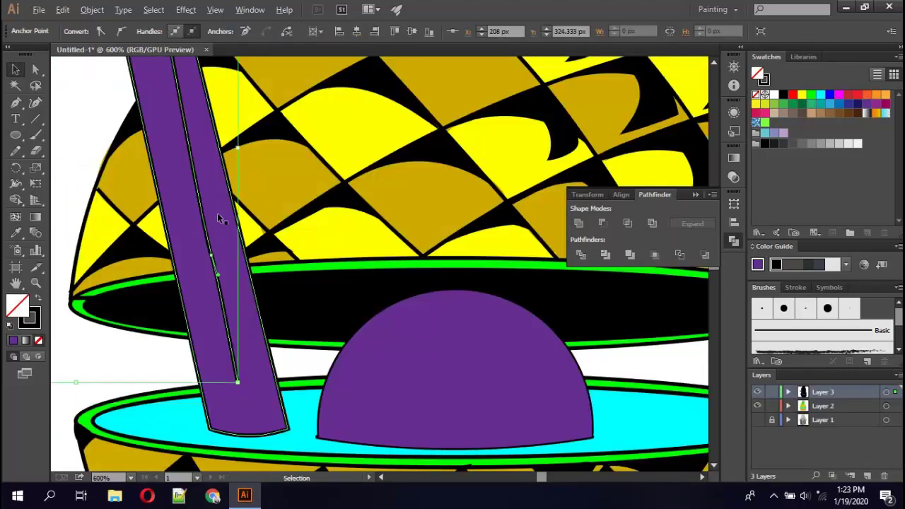
scroll(219, 220, down, 2)
scroll(219, 219, down, 1)
click(63, 9)
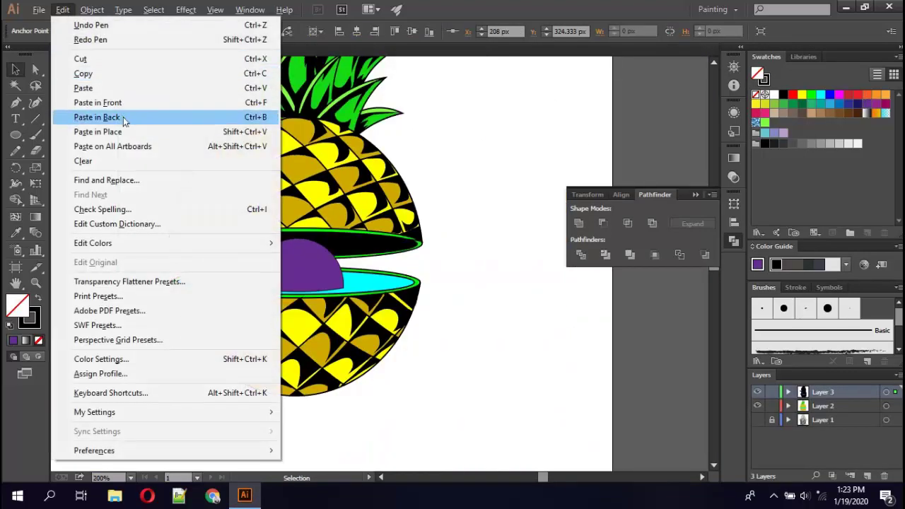
Redo the pen edit on the straw and Paste in Back a copy of the straw path.
click(84, 40)
click(154, 263)
click(62, 9)
click(83, 40)
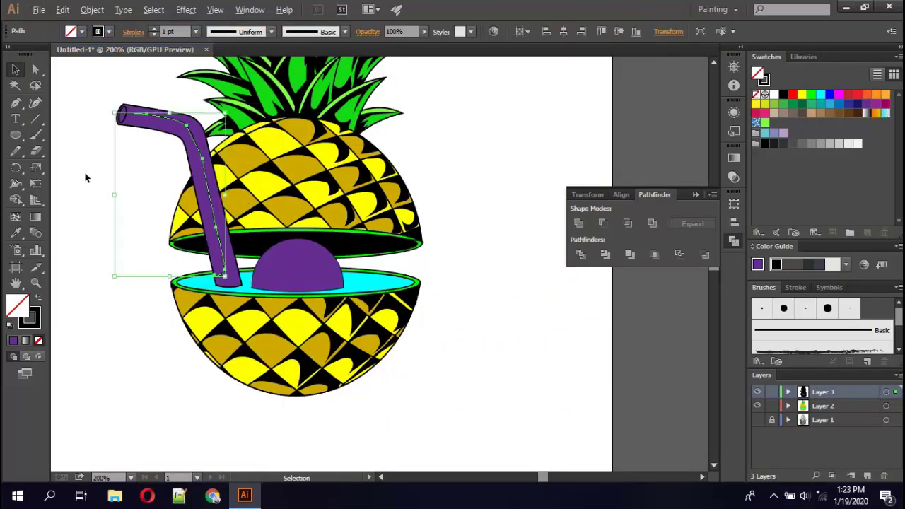
click(85, 177)
click(62, 10)
click(85, 116)
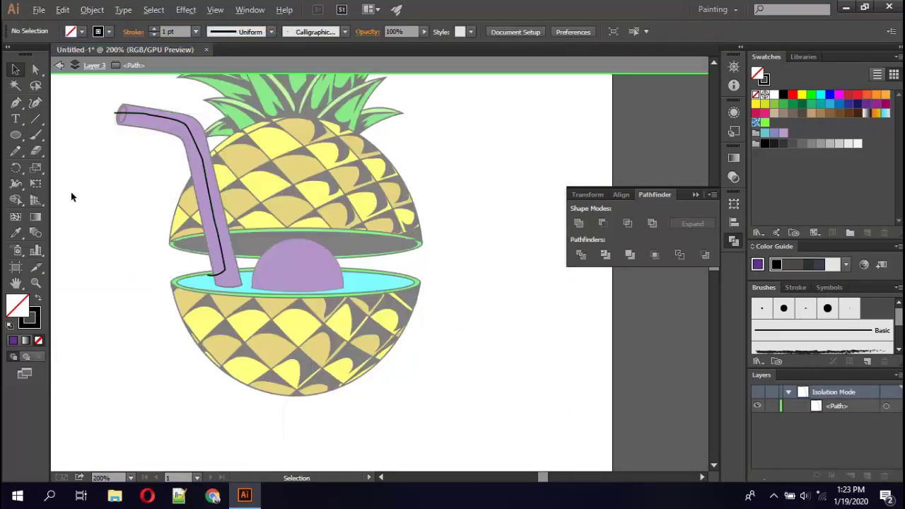
Set the stroke of the pasted straw path to None.
click(191, 159)
click(196, 31)
click(82, 31)
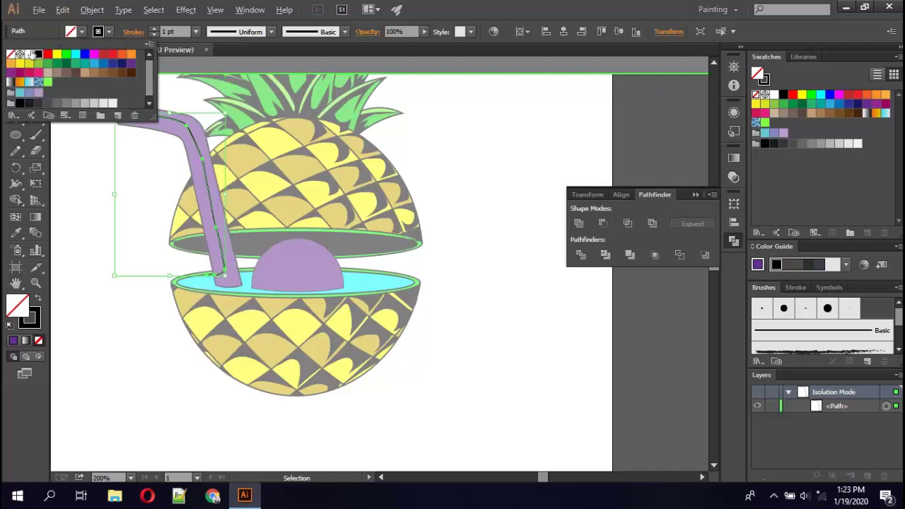
click(12, 56)
click(60, 66)
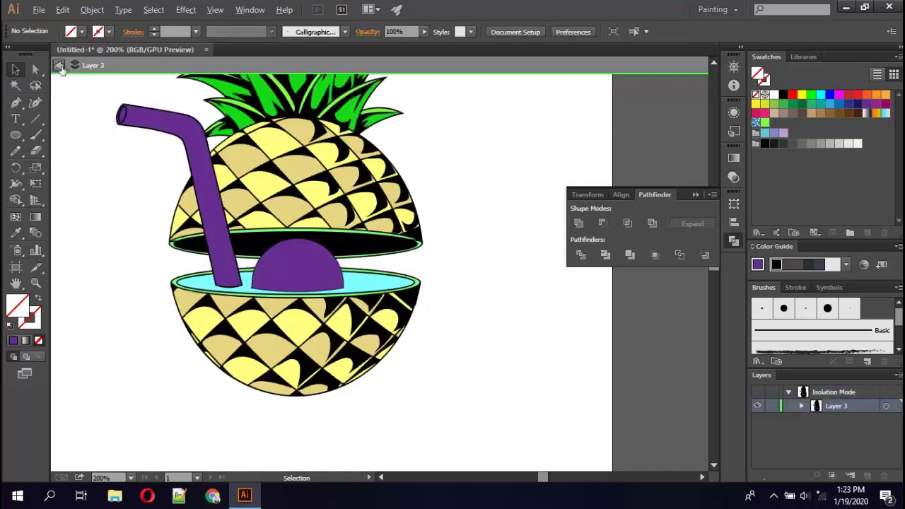
click(177, 135)
double_click(191, 150)
key(Escape)
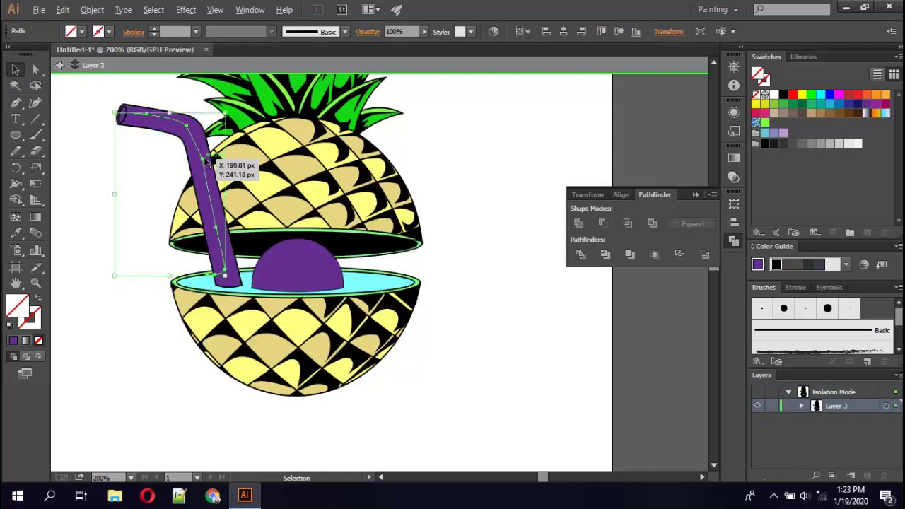
Try Pathfinder Divide on both straw paths, then undo it.
shift+click(205, 187)
click(582, 256)
click(553, 340)
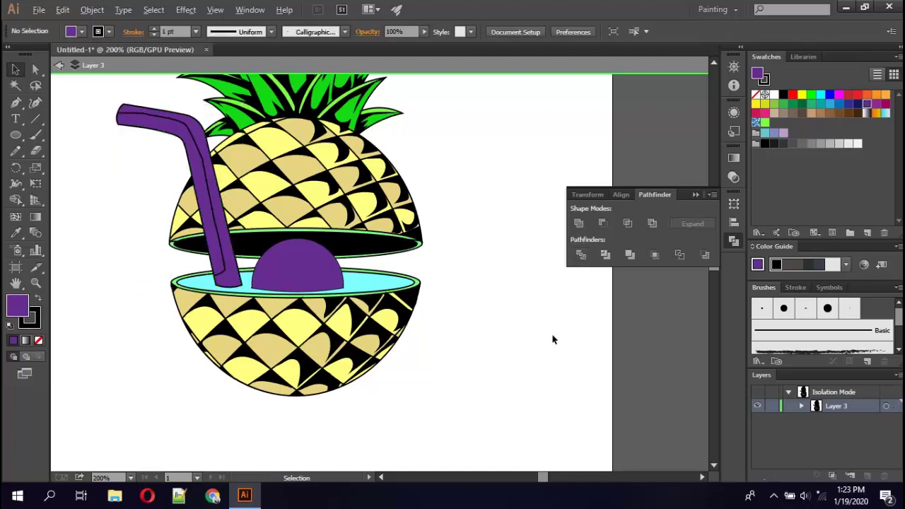
key(ctrl+z)
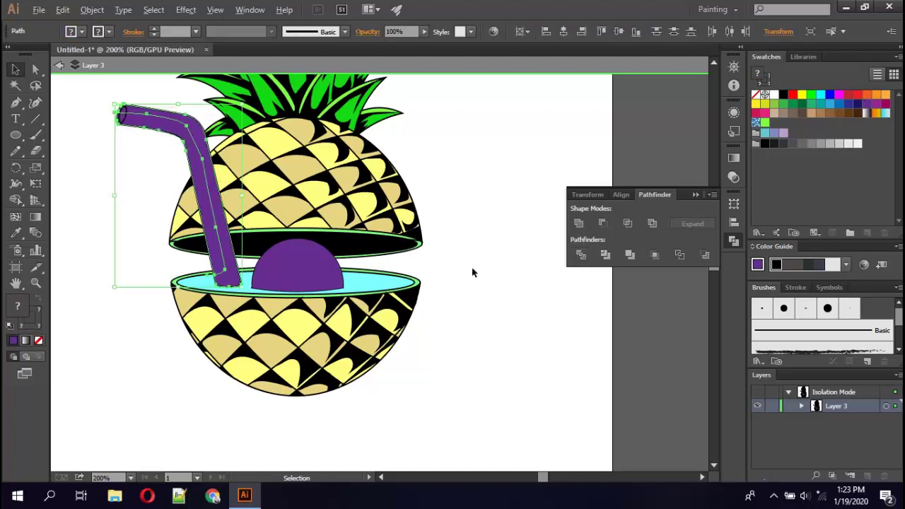
Zoom in on the purple straw and apply Pathfinder Trim to its overlapping pieces.
click(473, 272)
key(z)
click(485, 269)
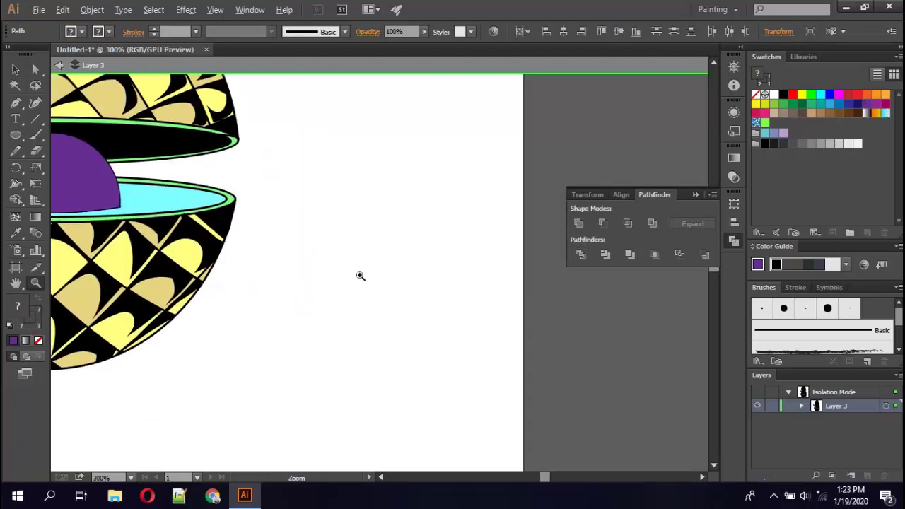
click(59, 65)
alt+click(60, 65)
click(121, 125)
click(245, 192)
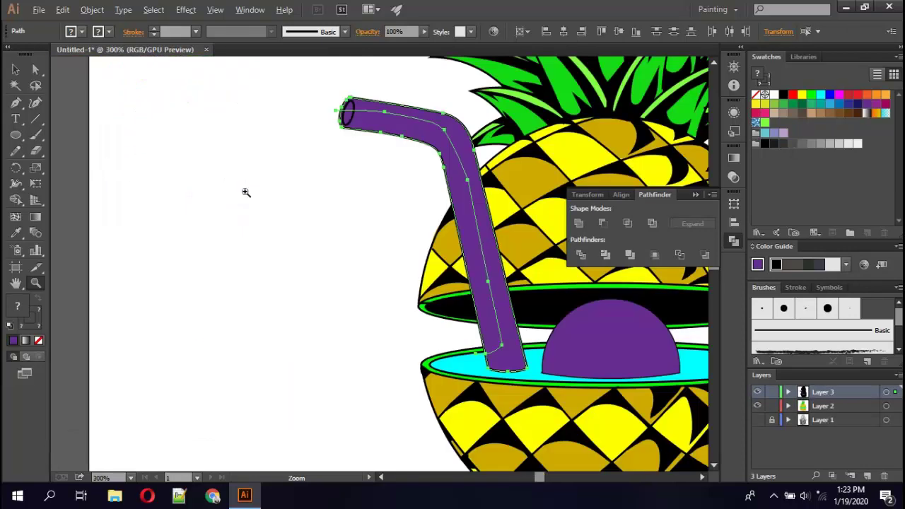
click(352, 258)
click(608, 255)
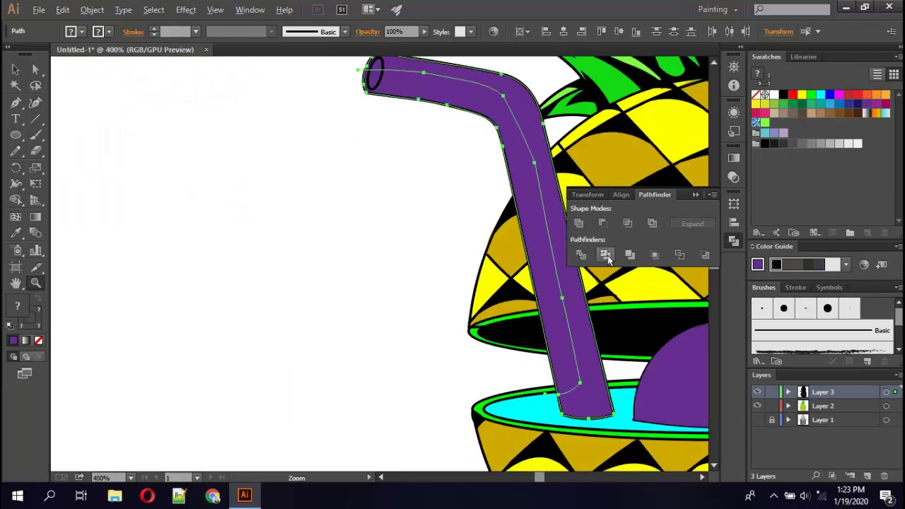
click(394, 277)
Check the trimmed straw path in isolation mode, leaving it selected.
key(v)
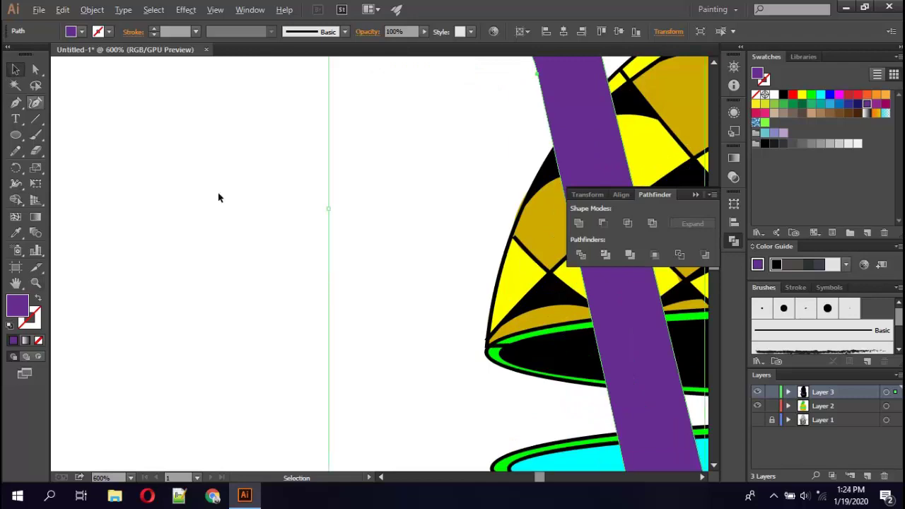
key(ctrl+minus)
key(ctrl+minus)
key(ctrl+minus)
key(ctrl+minus)
double_click(358, 226)
click(58, 65)
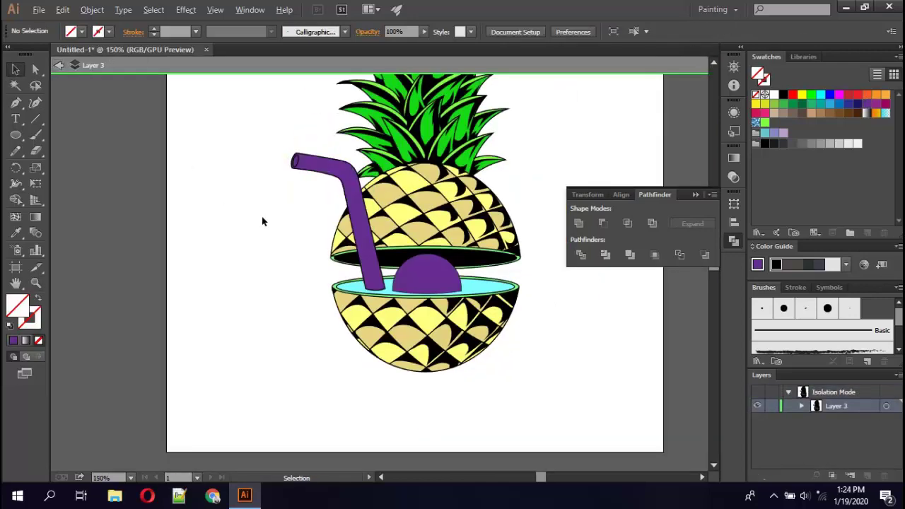
key(ctrl+plus)
key(ctrl+plus)
key(ctrl+plus)
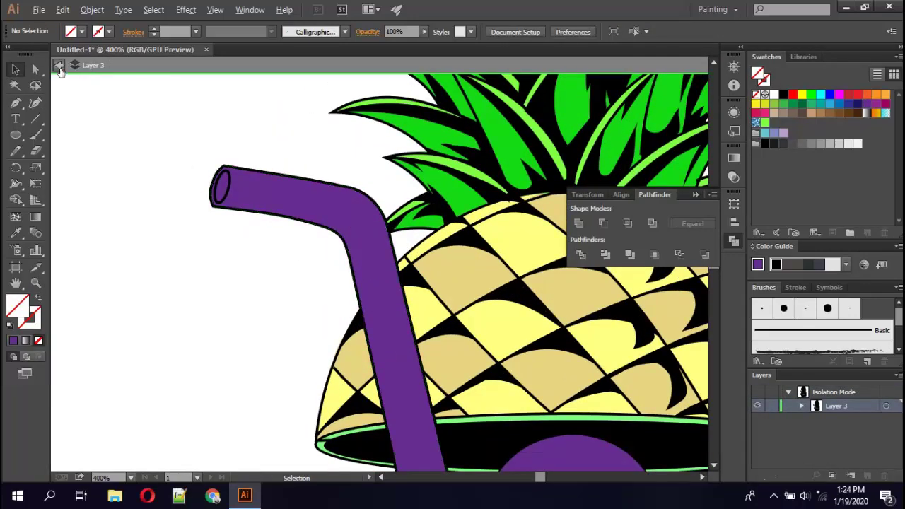
double_click(247, 227)
double_click(340, 208)
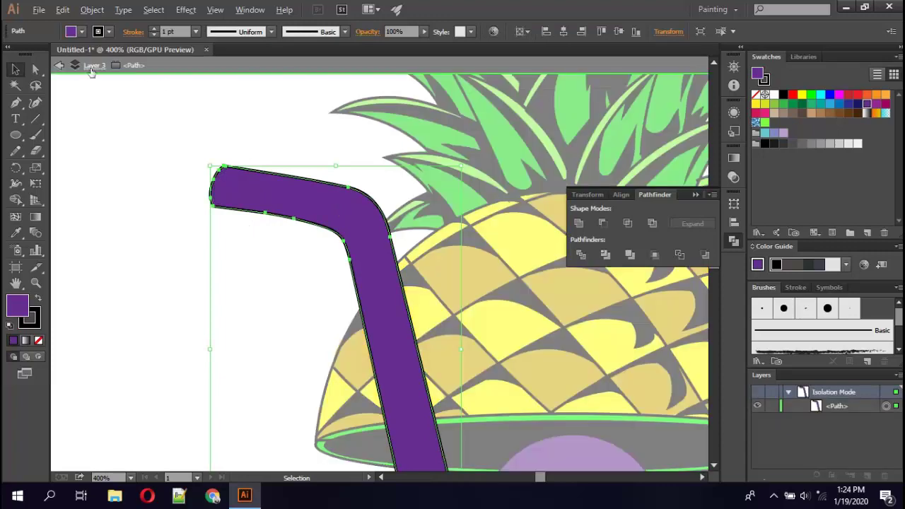
click(58, 65)
Expand the straw with Fill and Stroke checked.
click(326, 213)
click(92, 10)
click(113, 151)
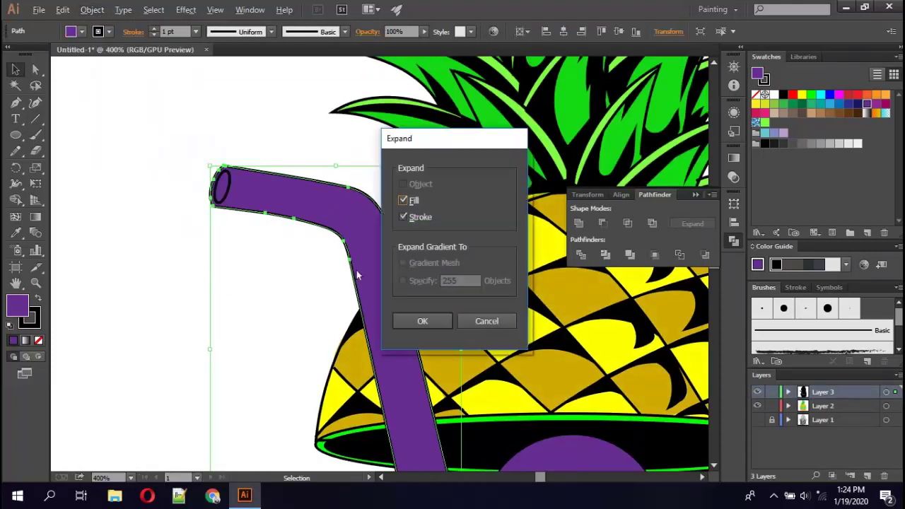
key(Return)
click(269, 291)
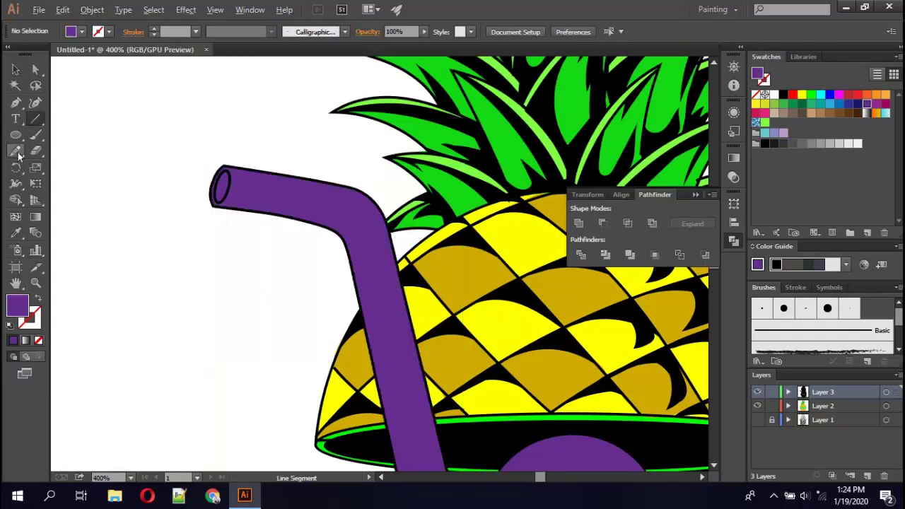
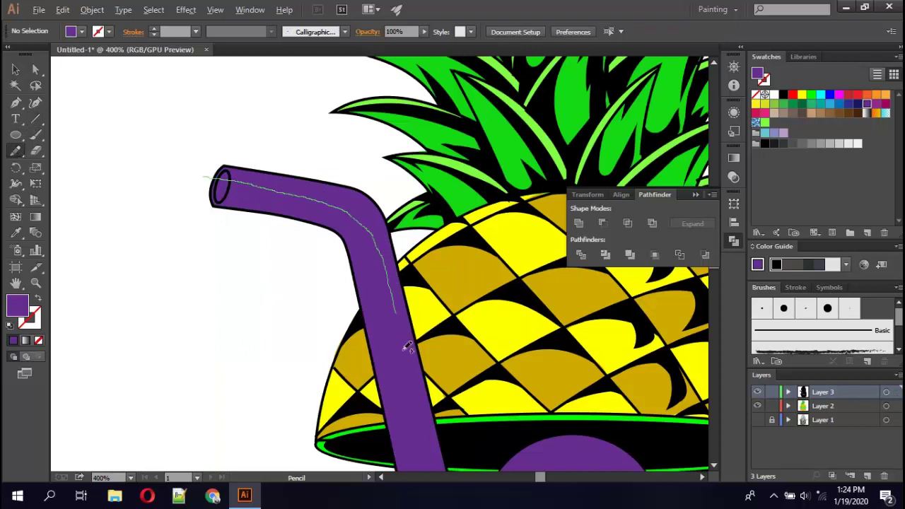
Draw a Pencil line down the middle of the purple straw, from top to bottom.
scroll(423, 413, down, 1)
scroll(419, 414, down, 3)
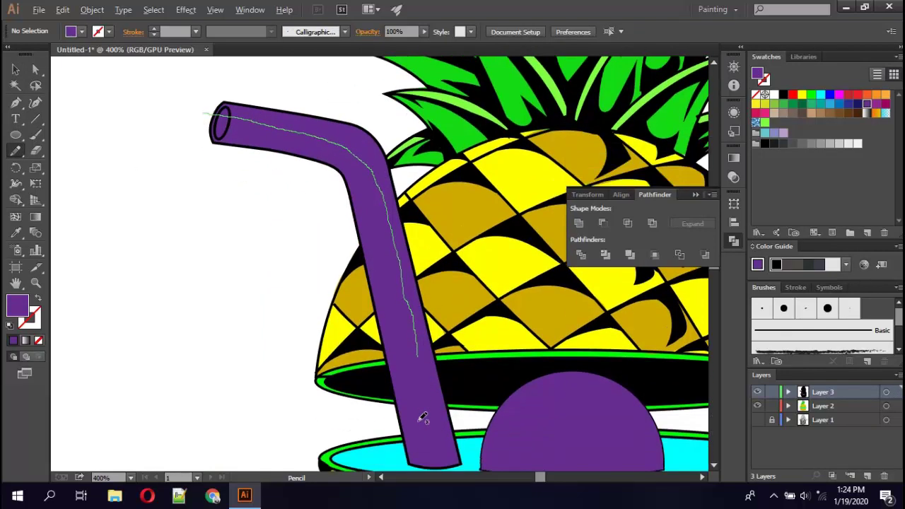
scroll(419, 414, down, 1)
mouse_move(422, 412)
mouse_down()
mouse_move(442, 450)
mouse_move(212, 102)
mouse_up()
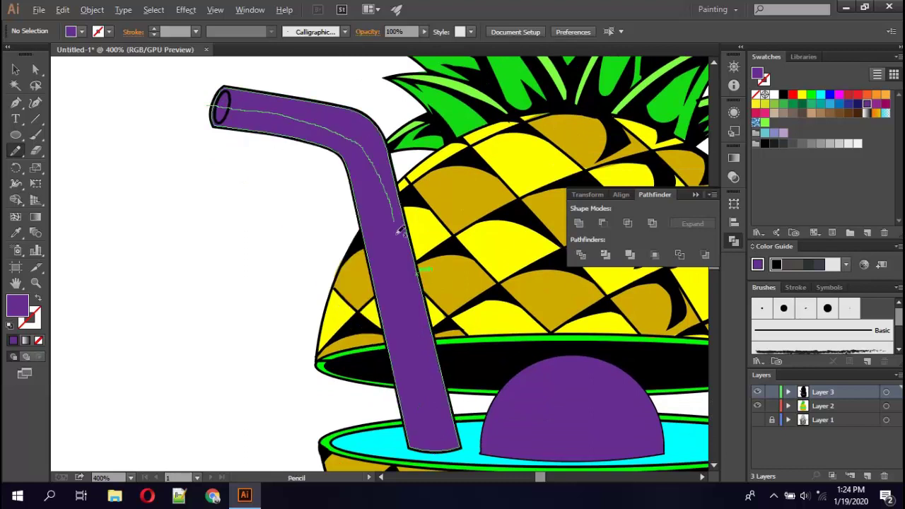
drag(417, 419, 410, 424)
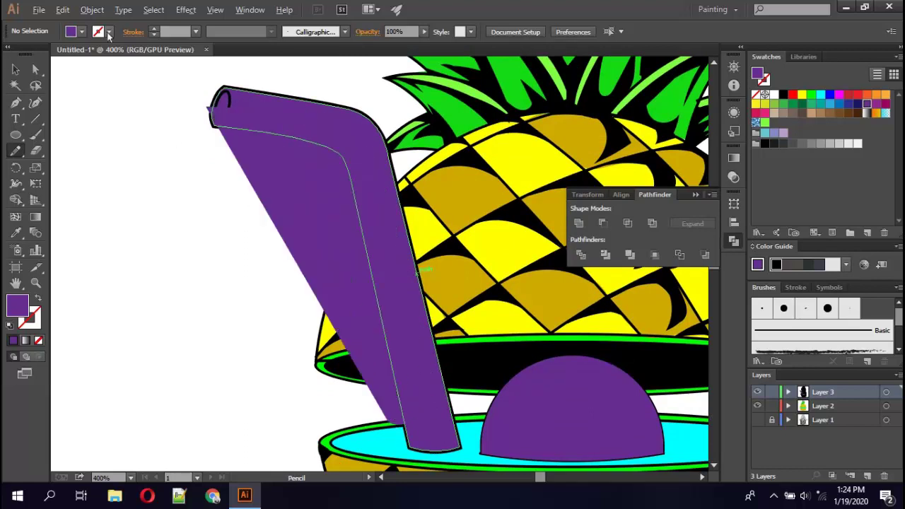
Set the new centre line's fill to None and check it with the Selection tool.
click(109, 32)
click(82, 32)
click(19, 63)
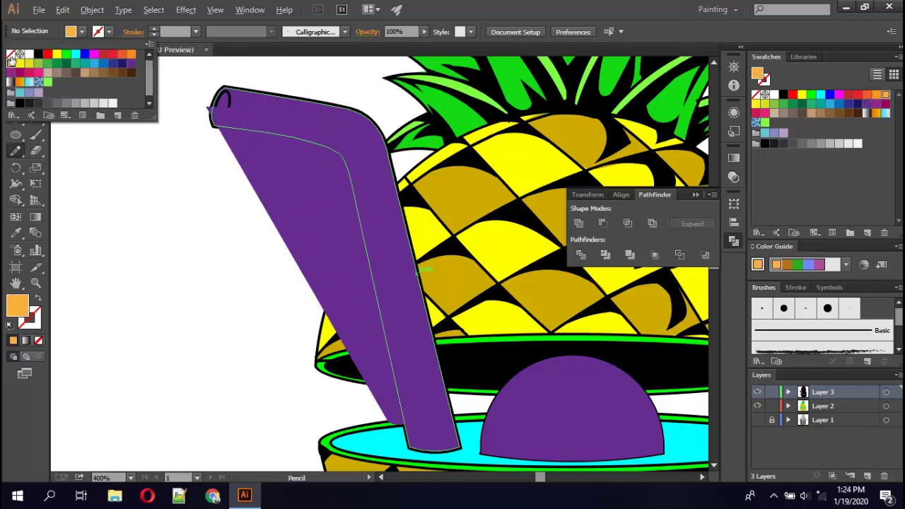
click(10, 54)
key(v)
click(309, 167)
click(82, 32)
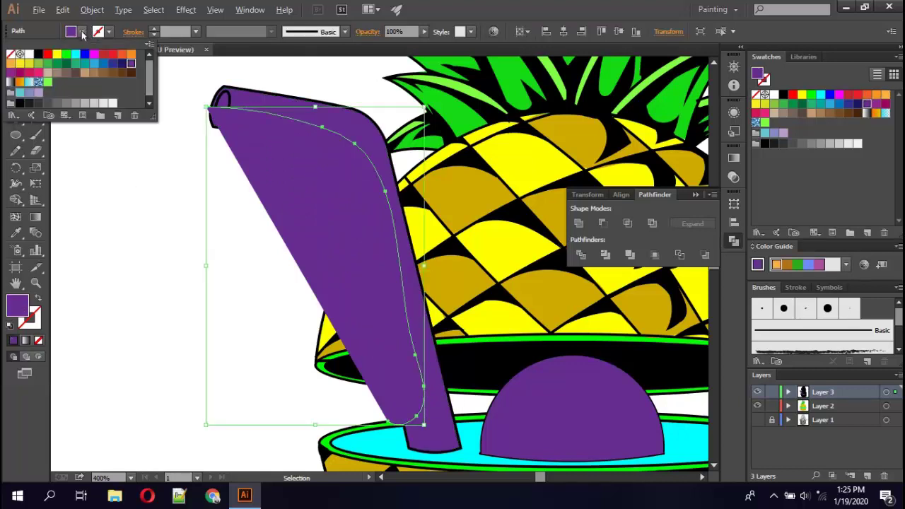
click(10, 53)
key(shift+grave)
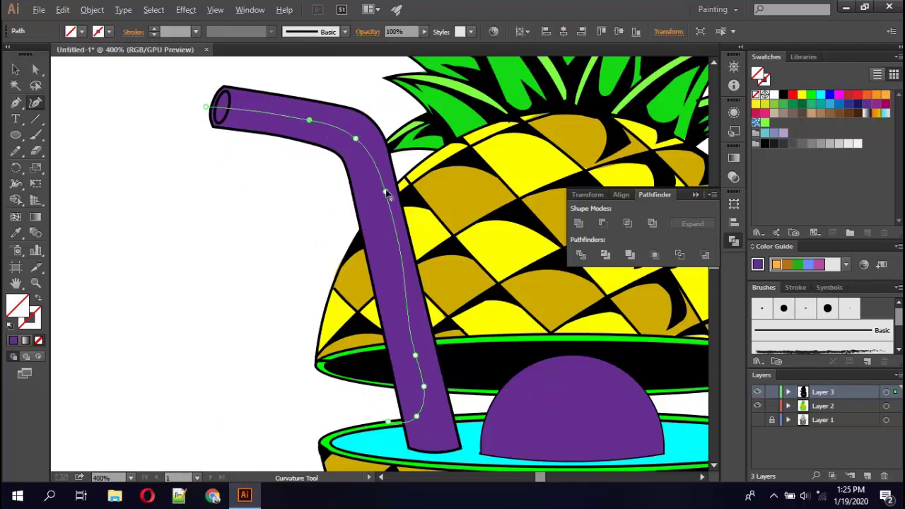
key(v)
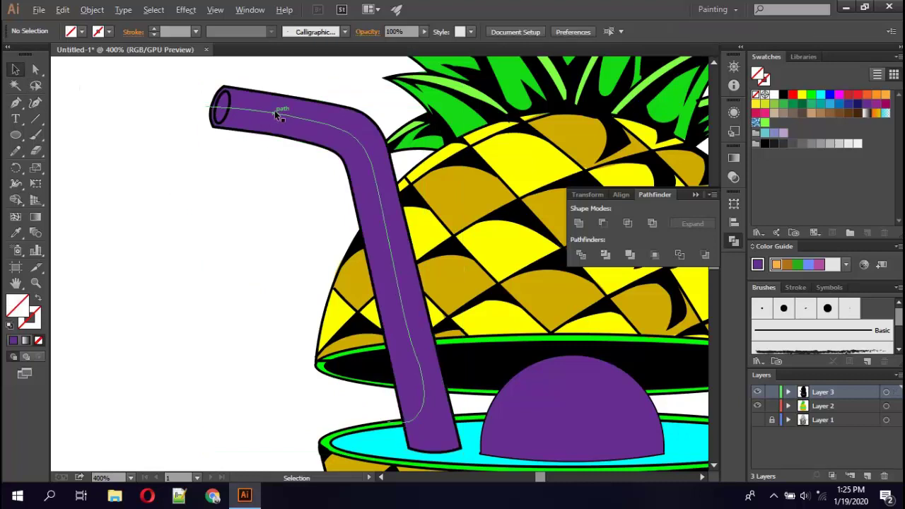
Isolate the straw group, select the straw with its centre line, and apply Pathfinder Divide.
click(273, 120)
double_click(272, 119)
click(279, 259)
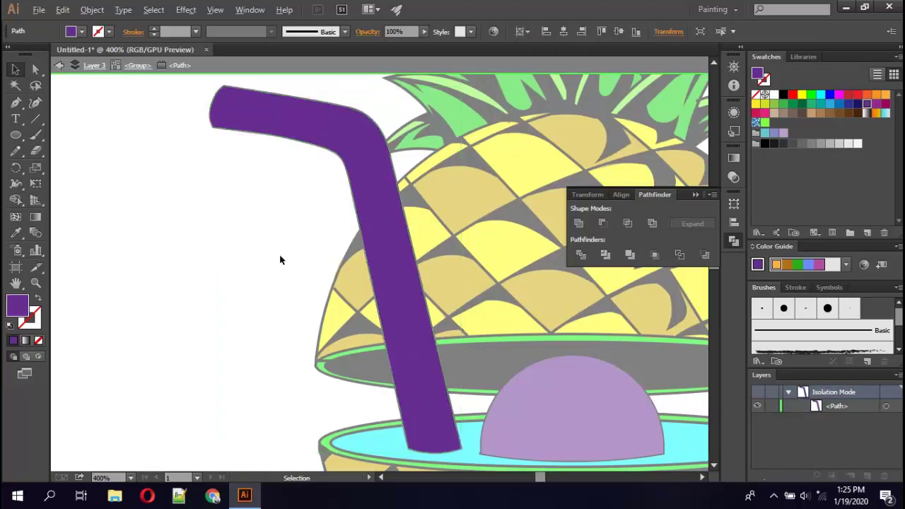
click(330, 147)
key(shift+v)
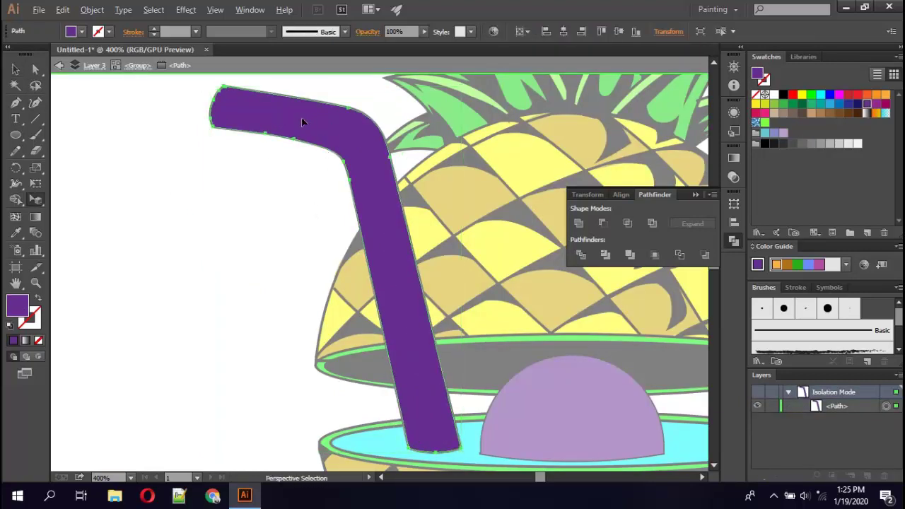
key(ctrl+z)
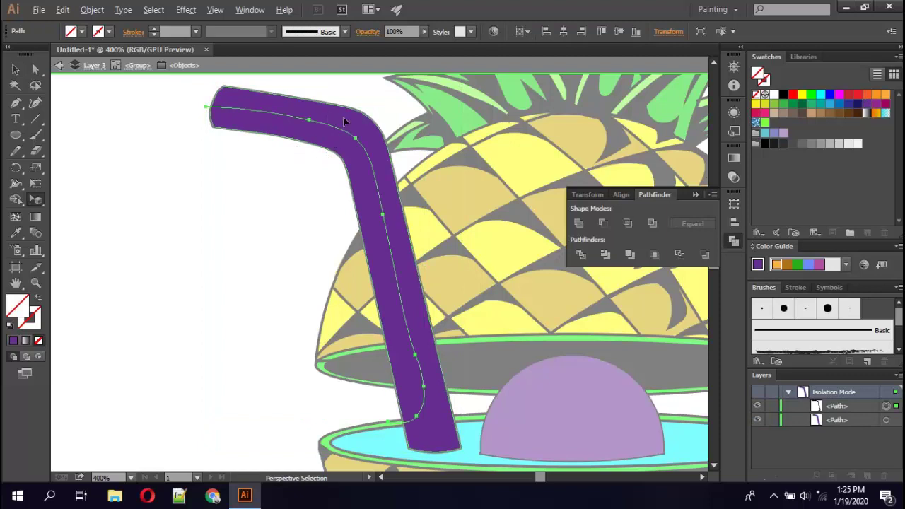
click(284, 142)
click(293, 116)
key(ctrl+a)
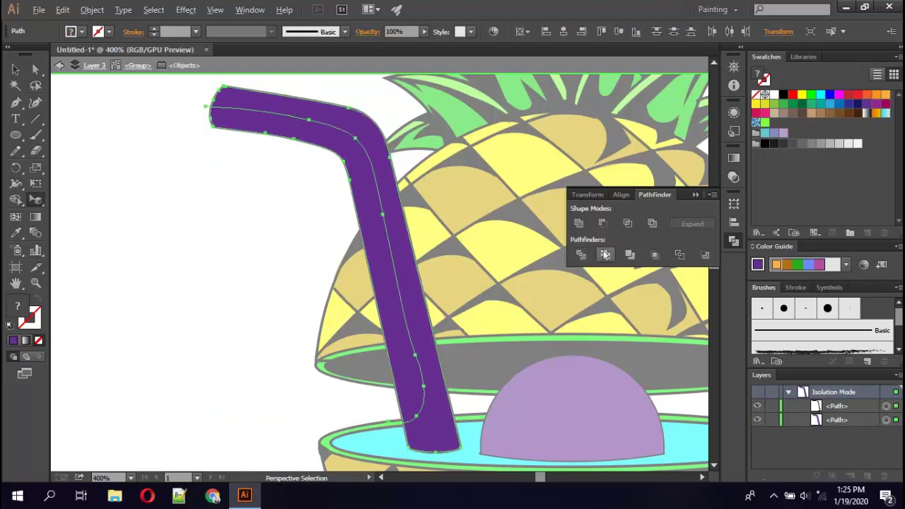
click(606, 255)
Fill one half of the divided straw with lighter purple #874ABC and exit isolation mode.
key(ctrl+z)
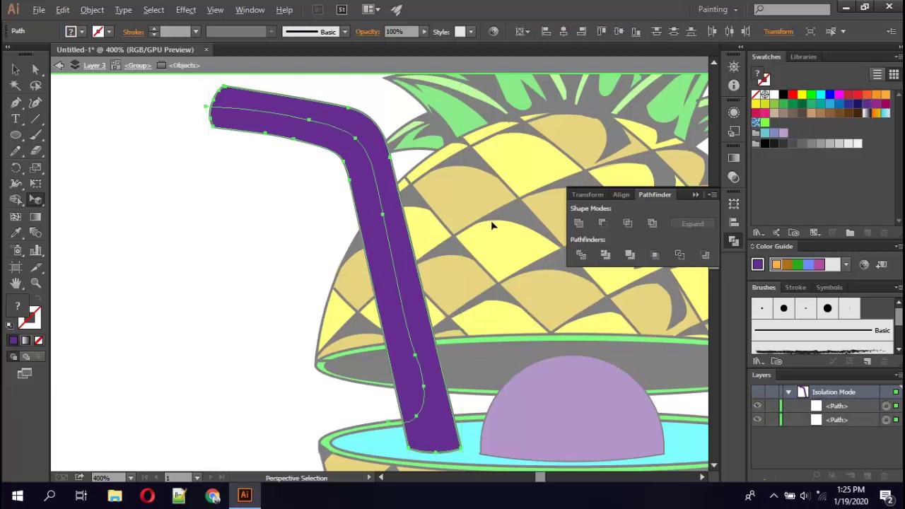
click(581, 255)
click(273, 145)
click(305, 134)
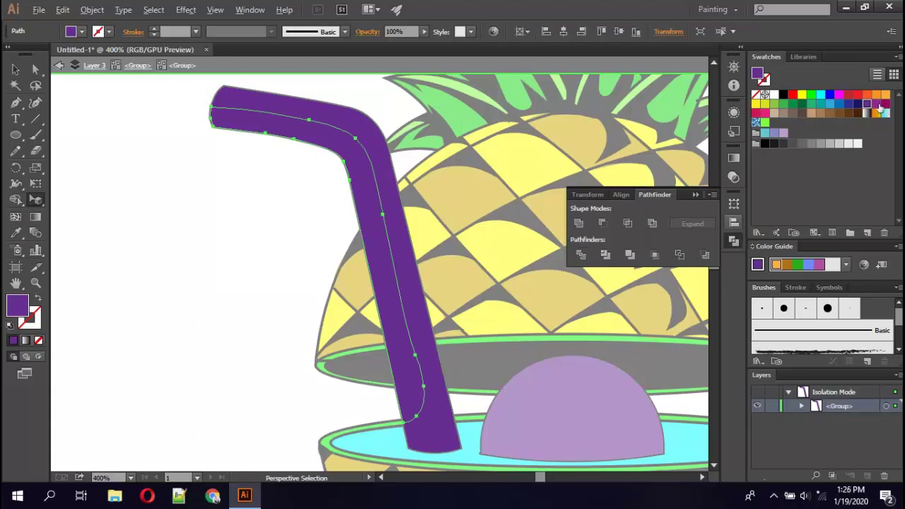
double_click(18, 305)
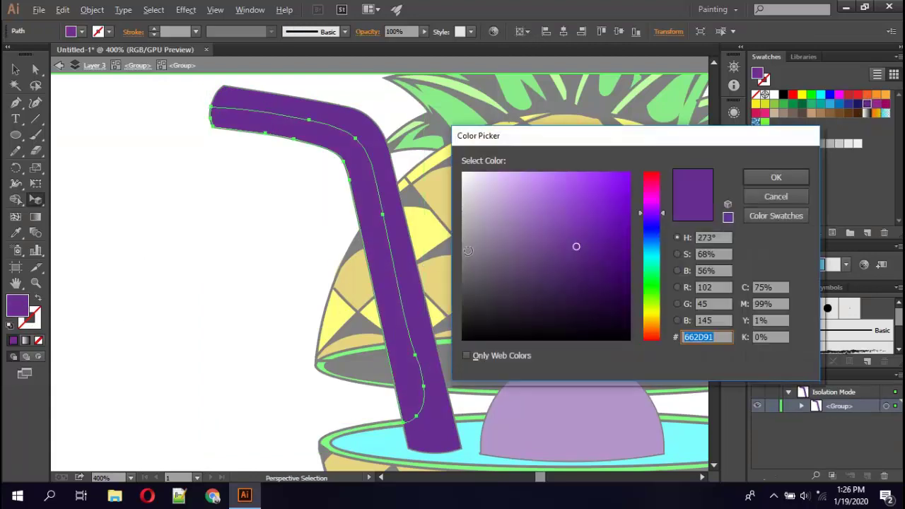
click(565, 215)
key(Return)
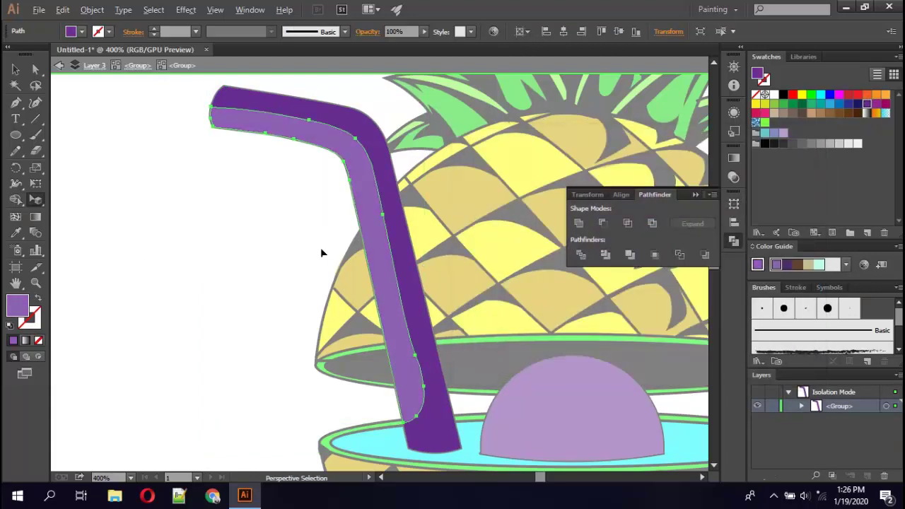
double_click(323, 252)
click(223, 106)
click(156, 276)
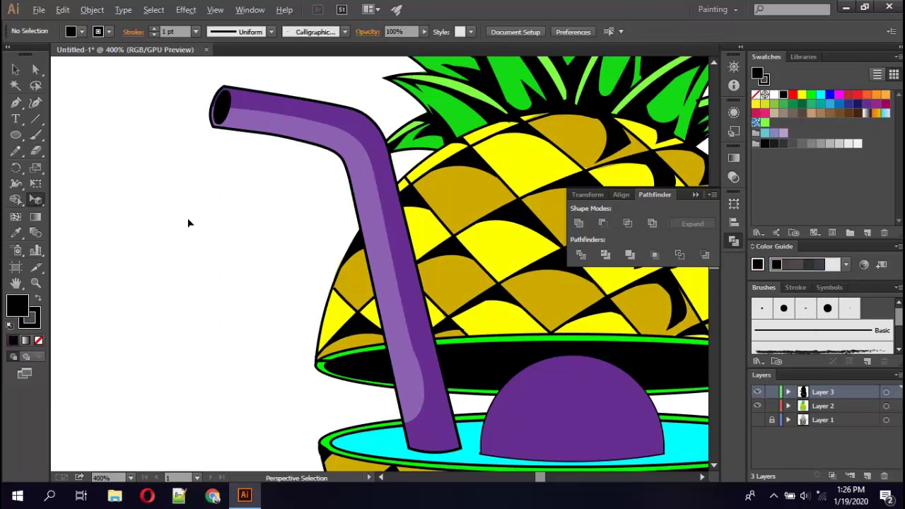
Resize and reposition the ellipse at the straw's top end.
scroll(187, 223, up, 2)
scroll(219, 217, up, 3)
click(264, 213)
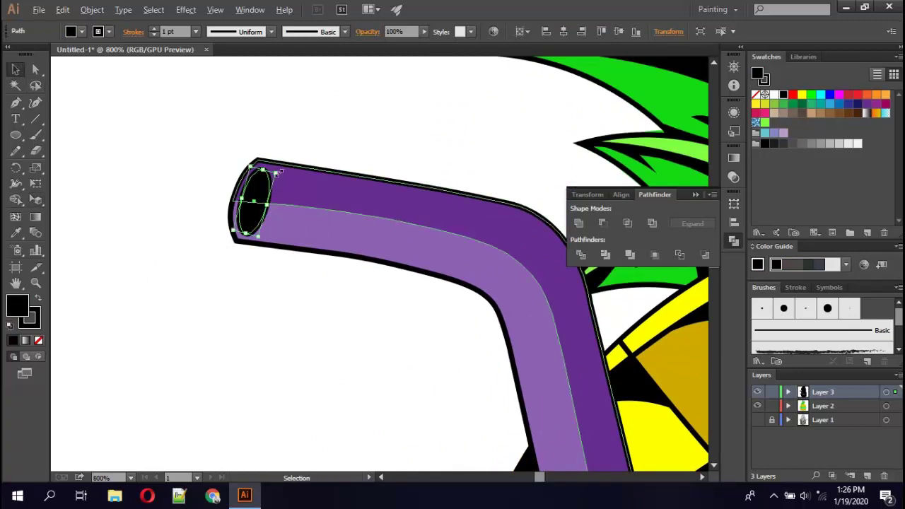
drag(250, 167, 254, 155)
click(83, 32)
click(16, 55)
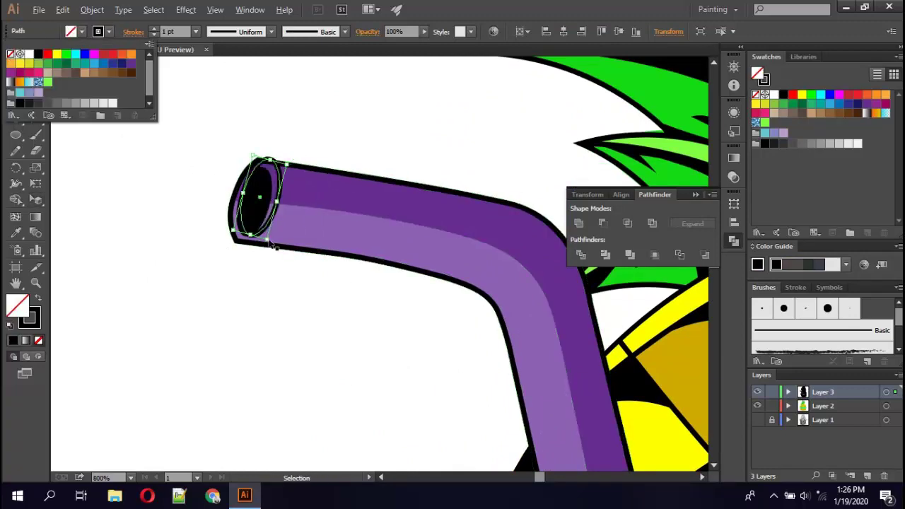
mouse_move(233, 230)
mouse_down()
mouse_move(221, 242)
mouse_move(231, 238)
mouse_up()
click(278, 244)
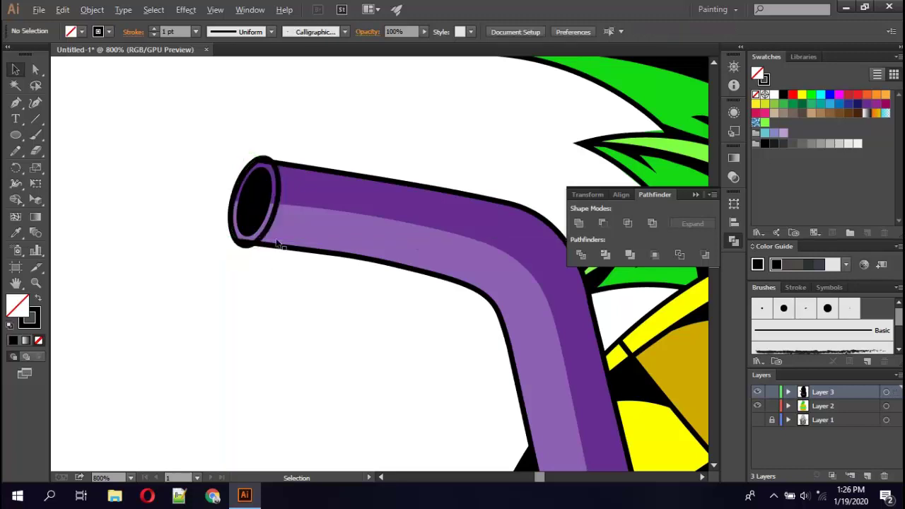
drag(271, 181, 259, 167)
click(250, 253)
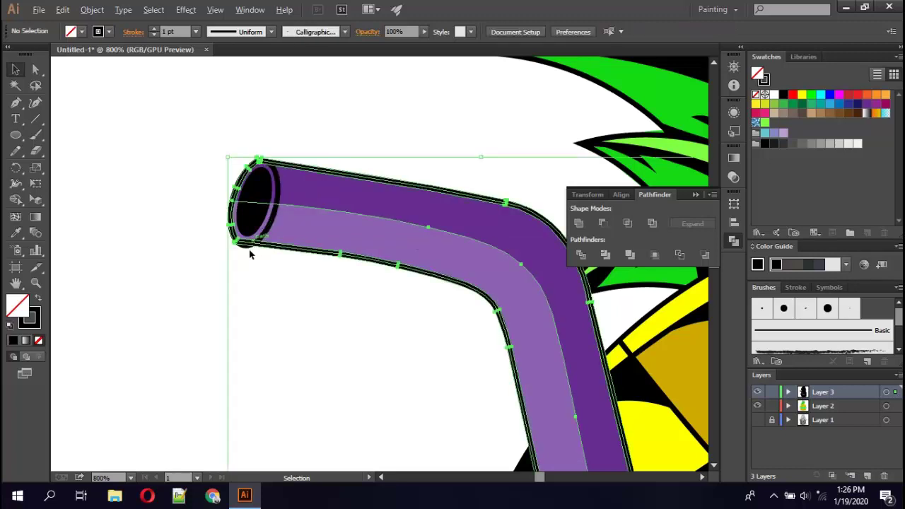
key(ctrl+shift+a)
drag(271, 227, 261, 268)
click(265, 279)
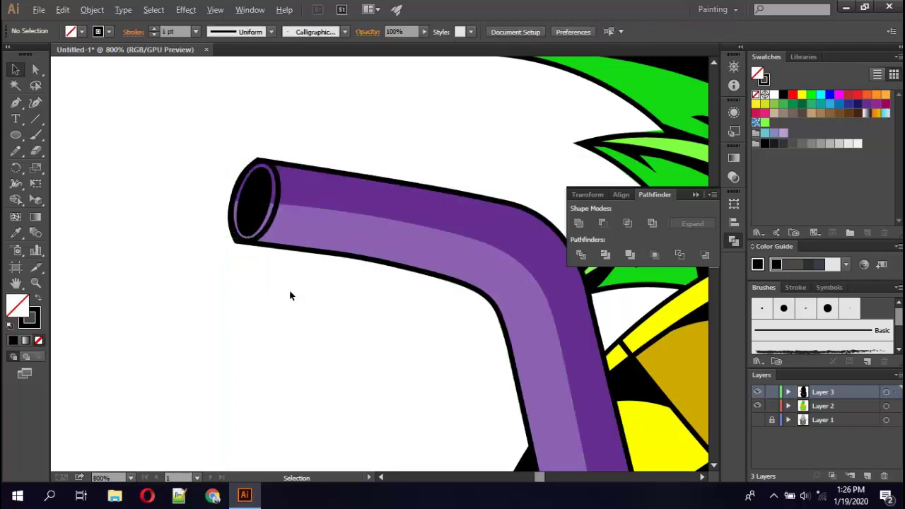
click(278, 212)
click(254, 202)
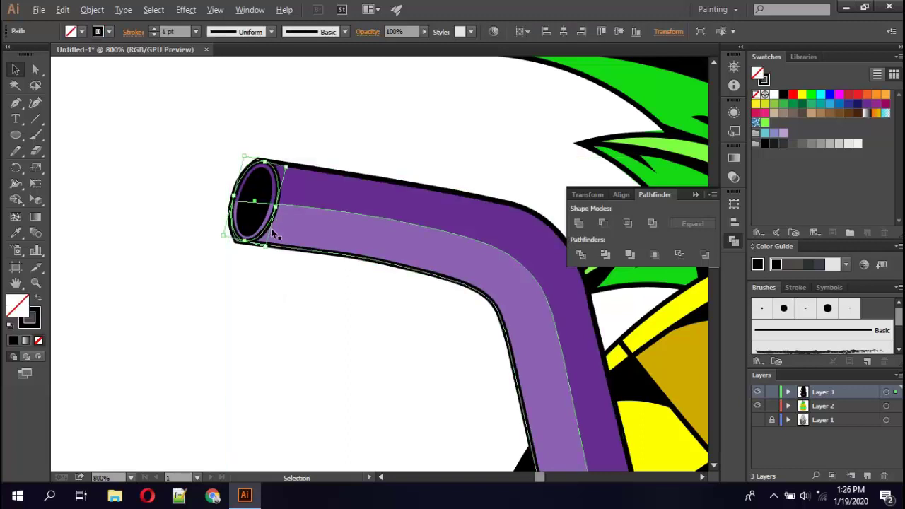
Give the straw-end ellipse the straw's purple fill, sampled with the Eyedropper, and a black outline.
click(72, 31)
click(20, 72)
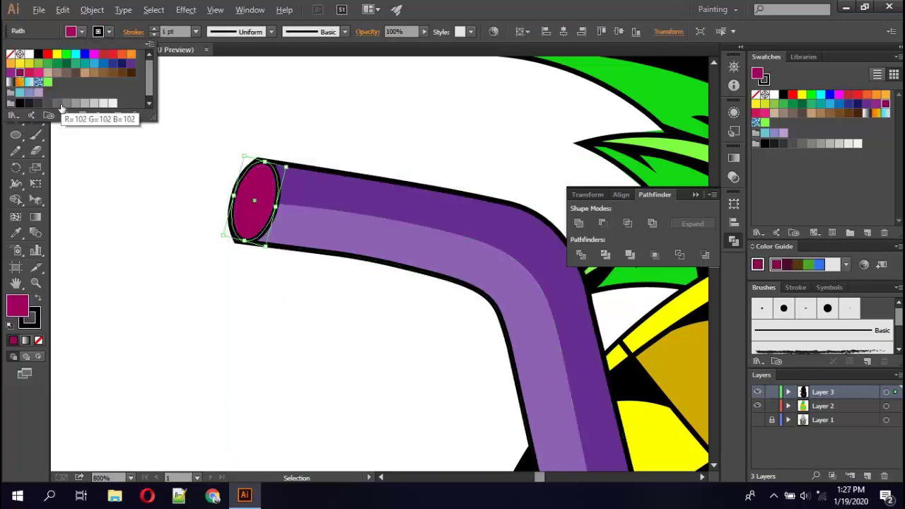
key(i)
click(303, 228)
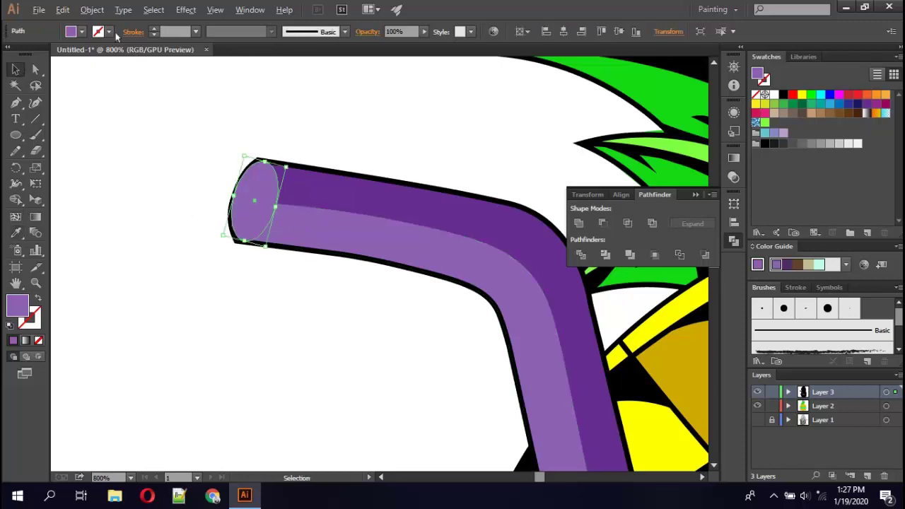
click(108, 31)
click(33, 59)
Send the straw-end ellipse two steps backward in the stacking order.
right_click(264, 216)
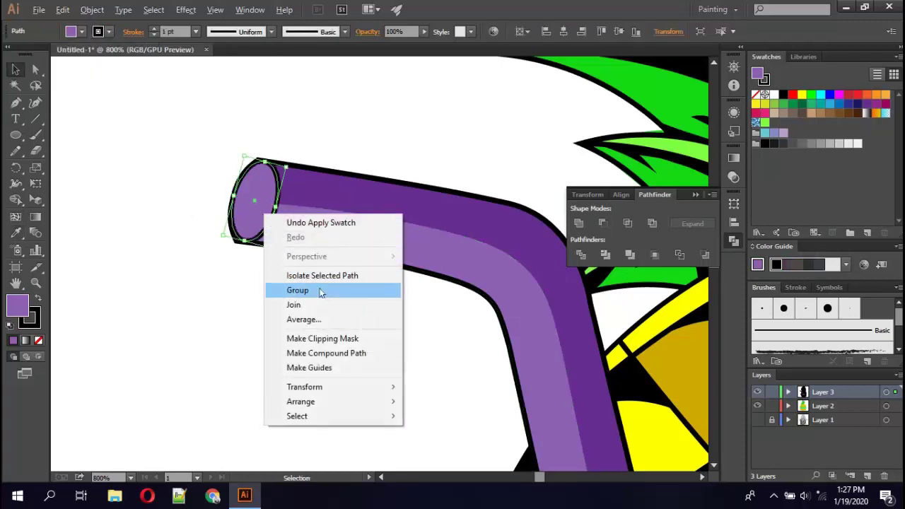
mouse_move(301, 401)
click(446, 430)
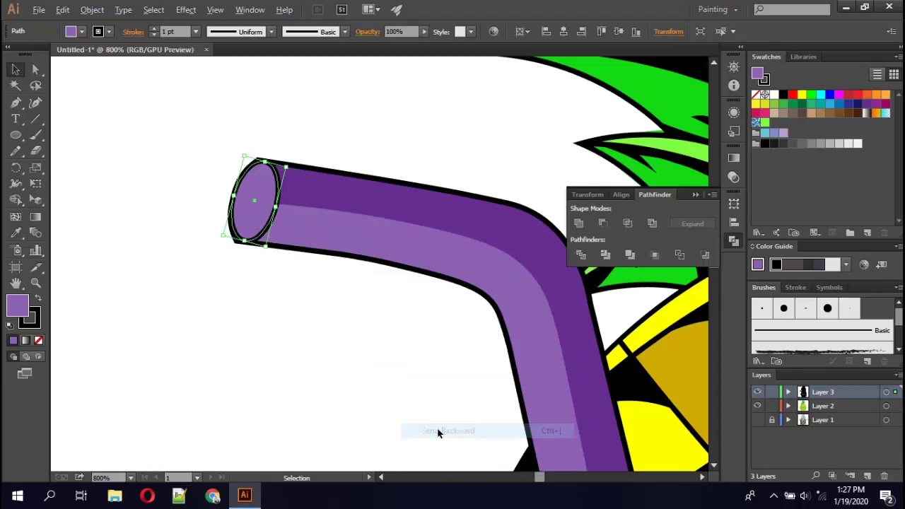
right_click(254, 225)
click(475, 438)
Outline the first stripe band across the upper straw with the Pen tool.
click(406, 390)
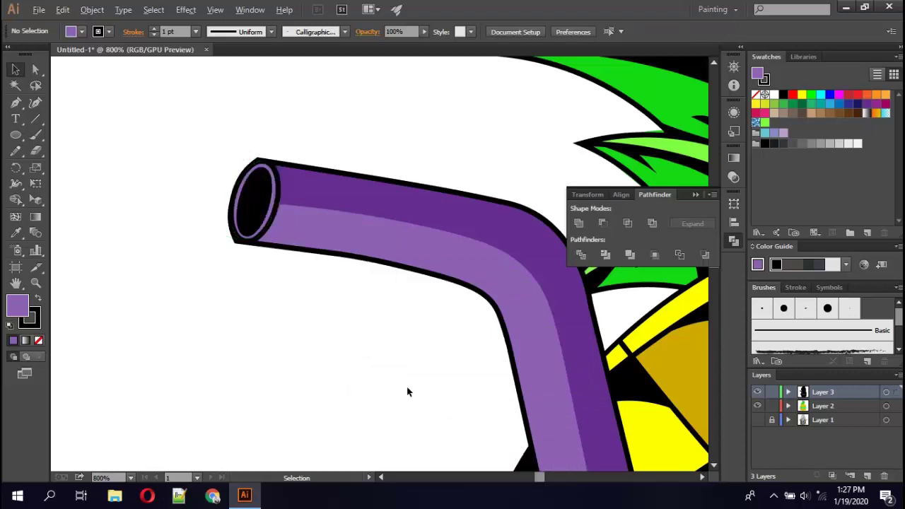
scroll(410, 381, down, 2)
scroll(491, 414, down, 1)
scroll(494, 414, down, 4)
scroll(466, 439, up, 1)
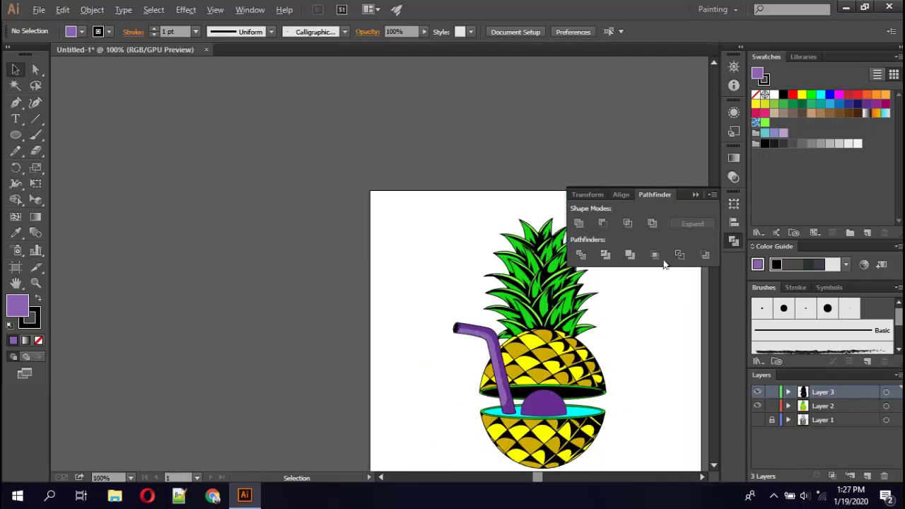
scroll(637, 283, down, 2)
scroll(633, 293, up, 2)
scroll(233, 313, up, 1)
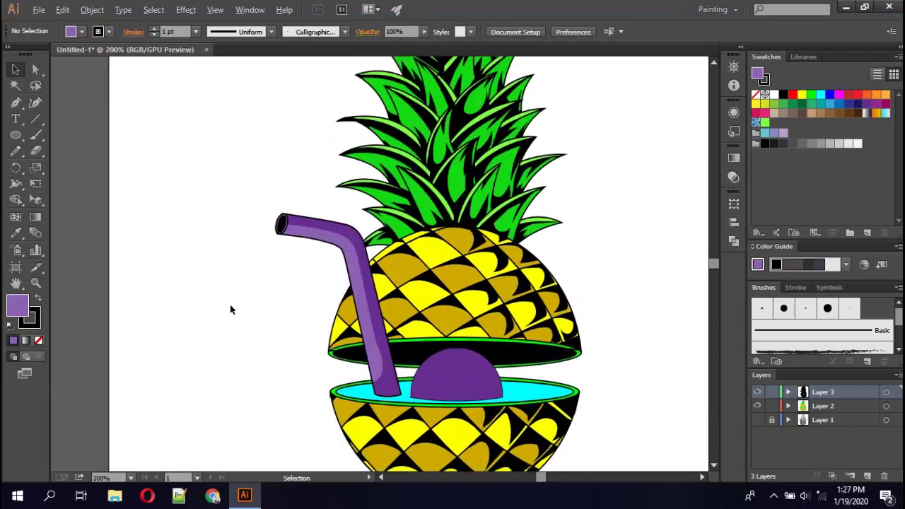
scroll(241, 311, up, 1)
scroll(283, 312, up, 1)
scroll(325, 304, up, 1)
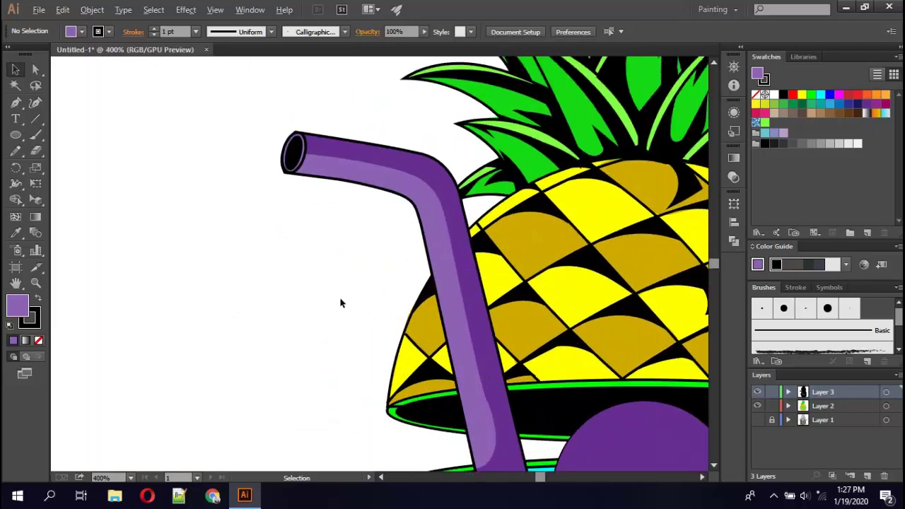
scroll(342, 301, up, 1)
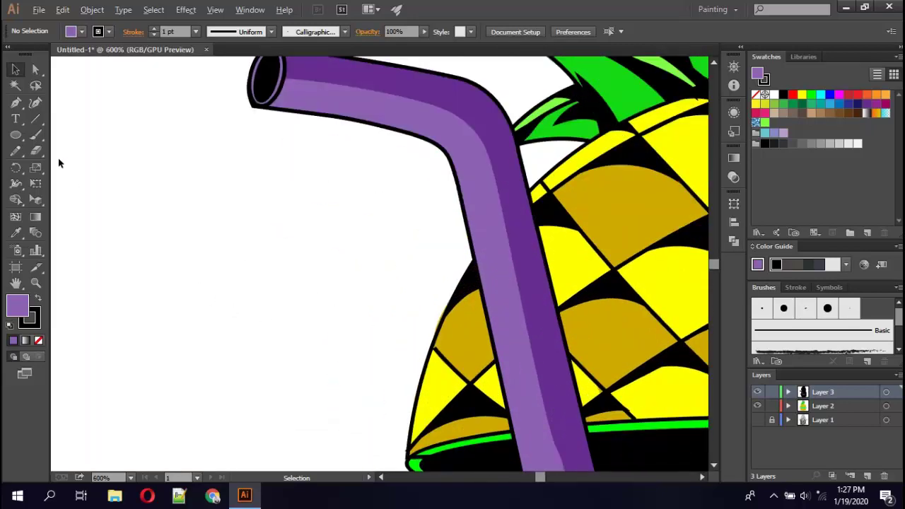
scroll(240, 227, up, 2)
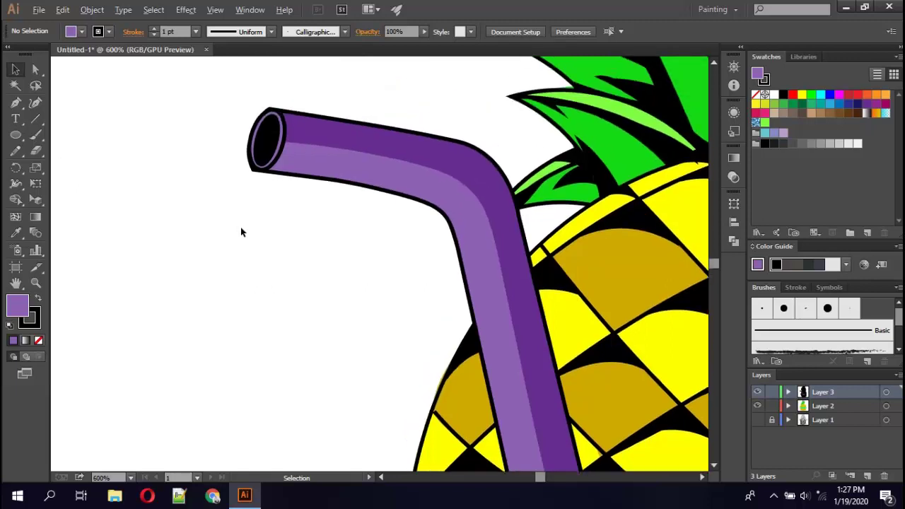
scroll(241, 227, up, 2)
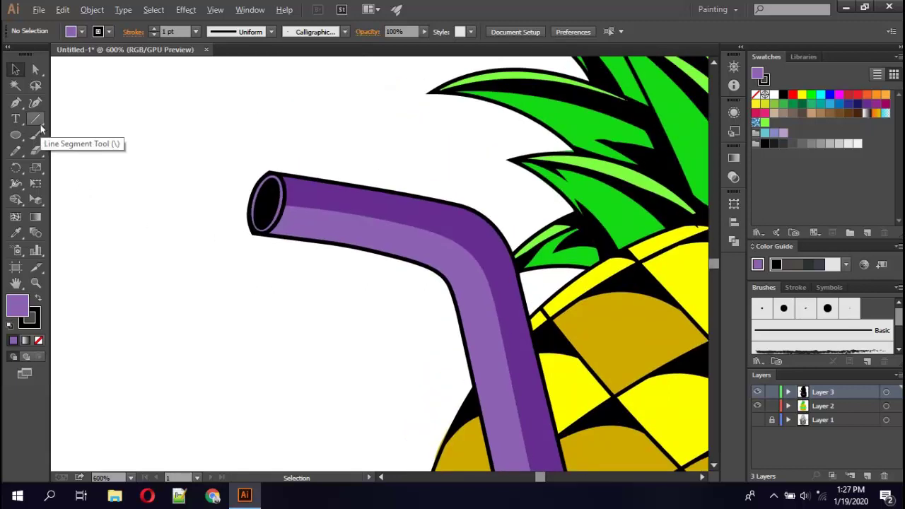
click(34, 120)
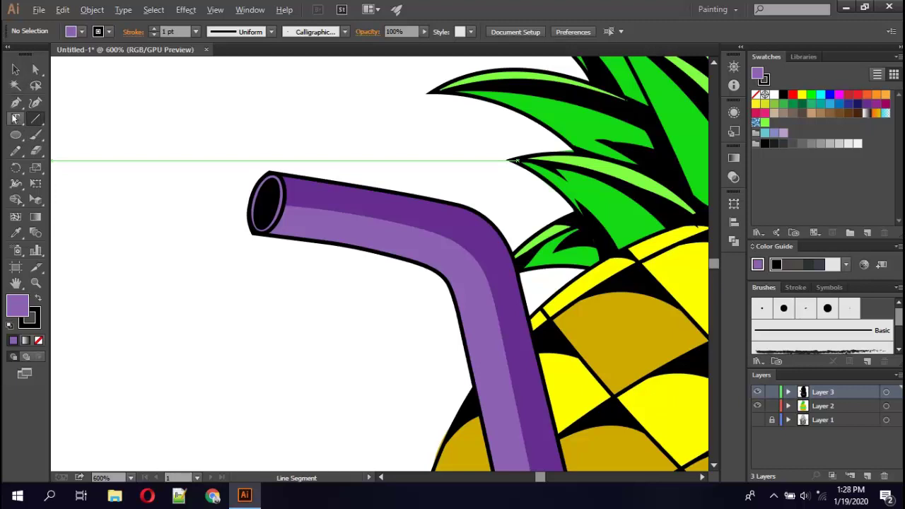
drag(339, 182, 345, 244)
key(p)
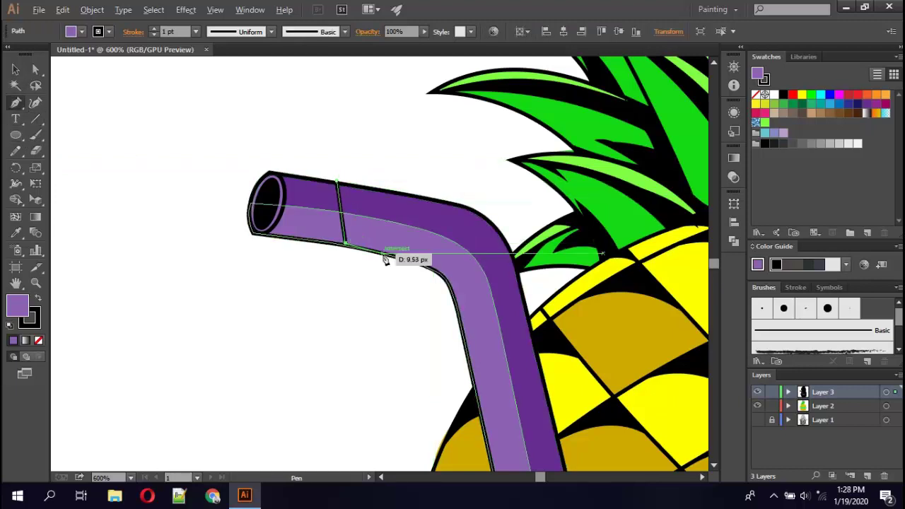
click(344, 244)
click(392, 255)
click(382, 189)
click(339, 183)
click(344, 244)
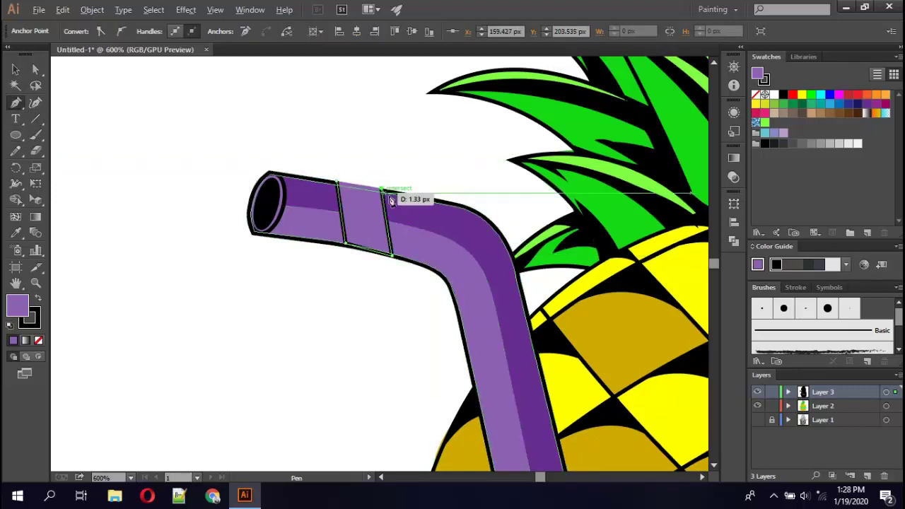
click(338, 182)
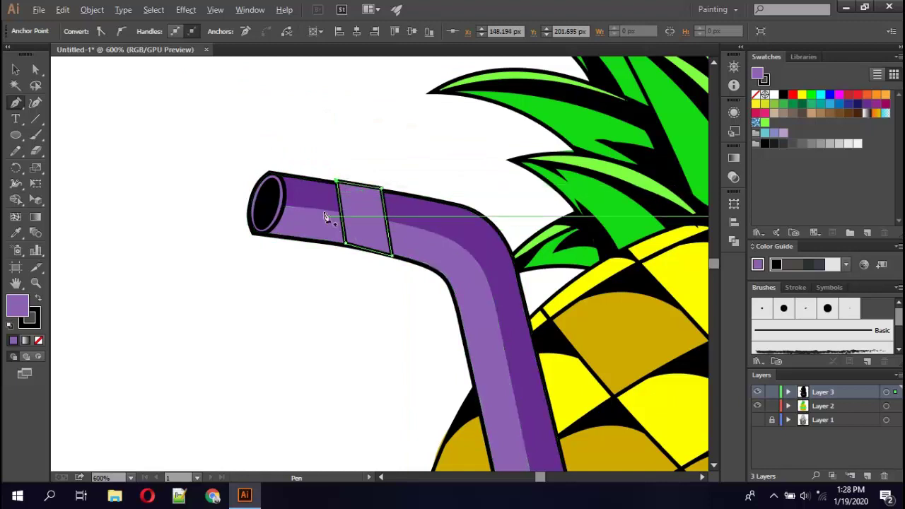
Fill the first stripe band with black and remove its outline stroke.
key(v)
click(118, 145)
click(108, 31)
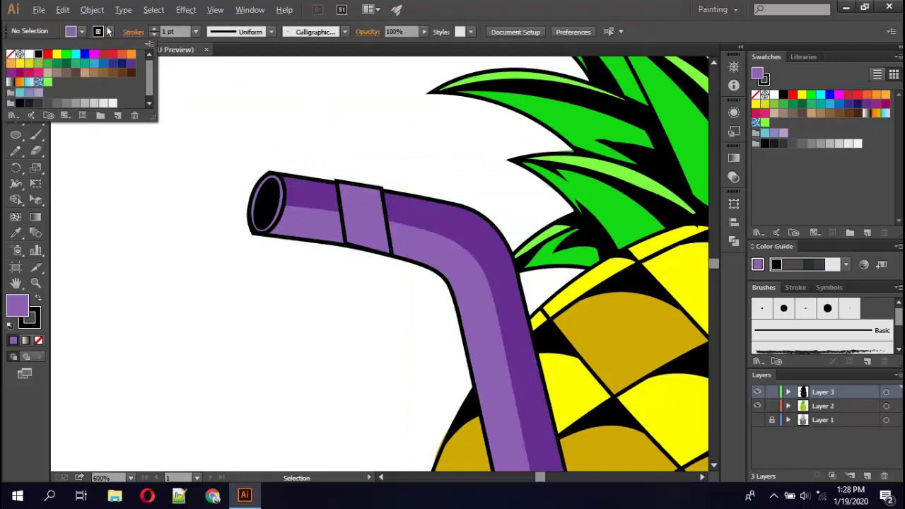
click(16, 55)
click(82, 31)
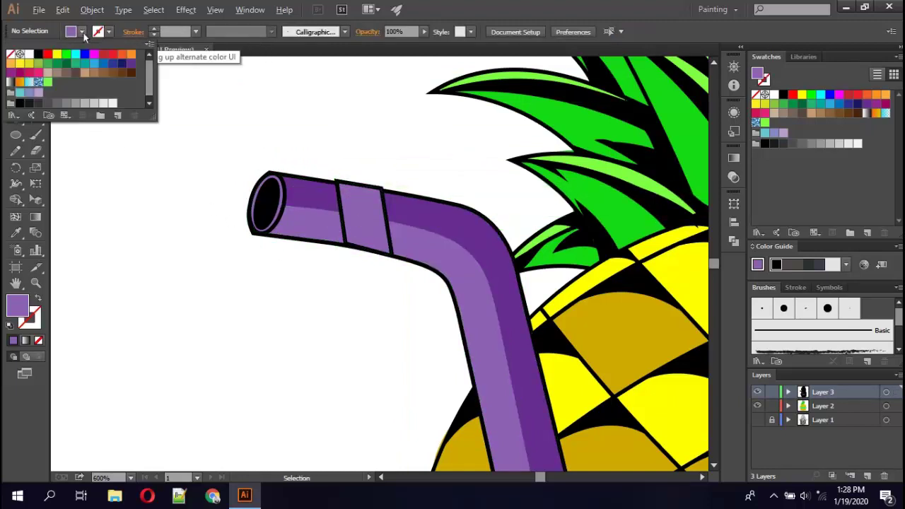
click(341, 203)
click(82, 31)
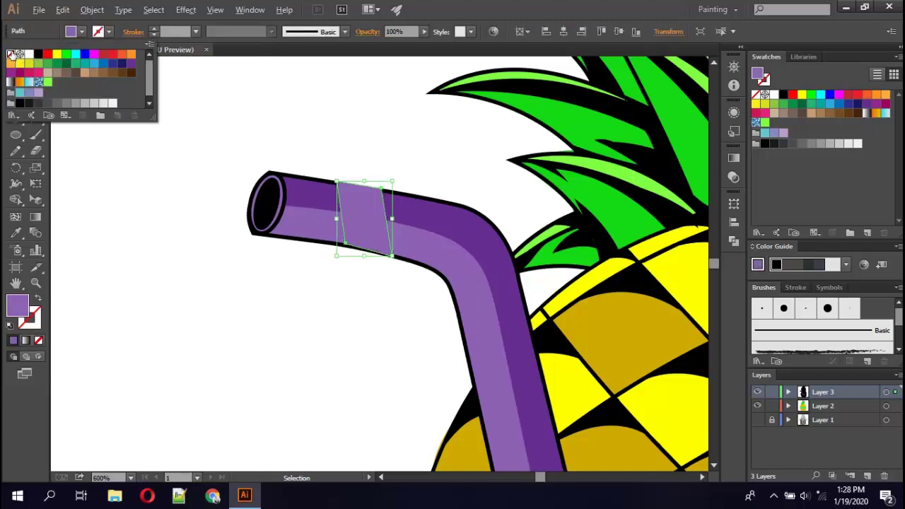
click(38, 54)
click(162, 297)
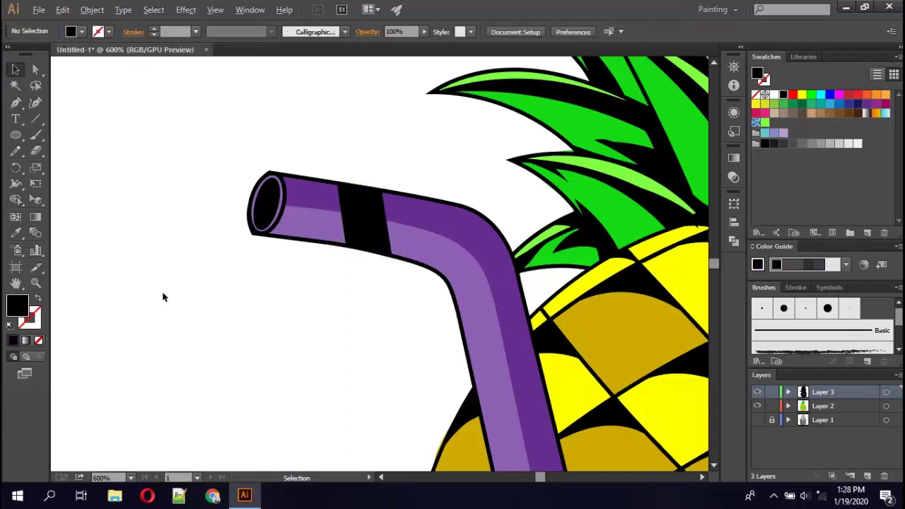
Add a black stripe over the straw's bend, redrawing it after undoing a first attempt.
click(15, 103)
scroll(509, 256, down, 2)
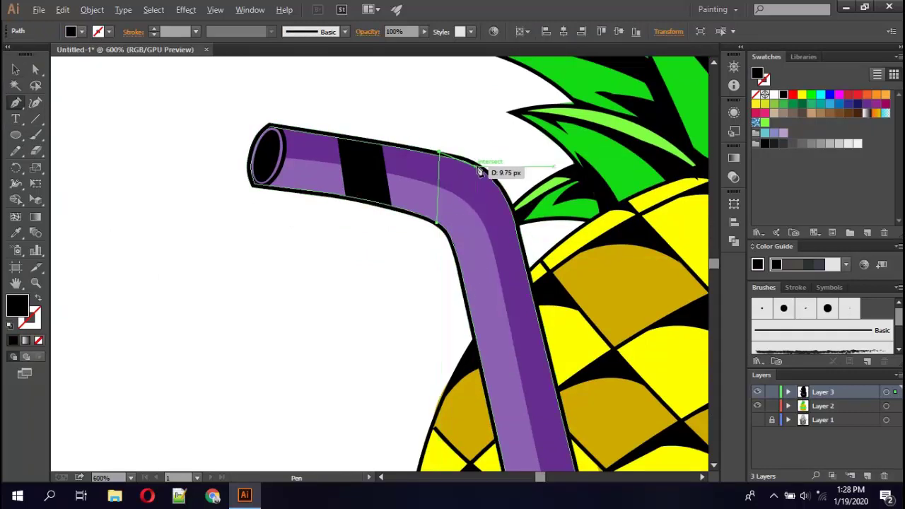
click(439, 153)
click(489, 169)
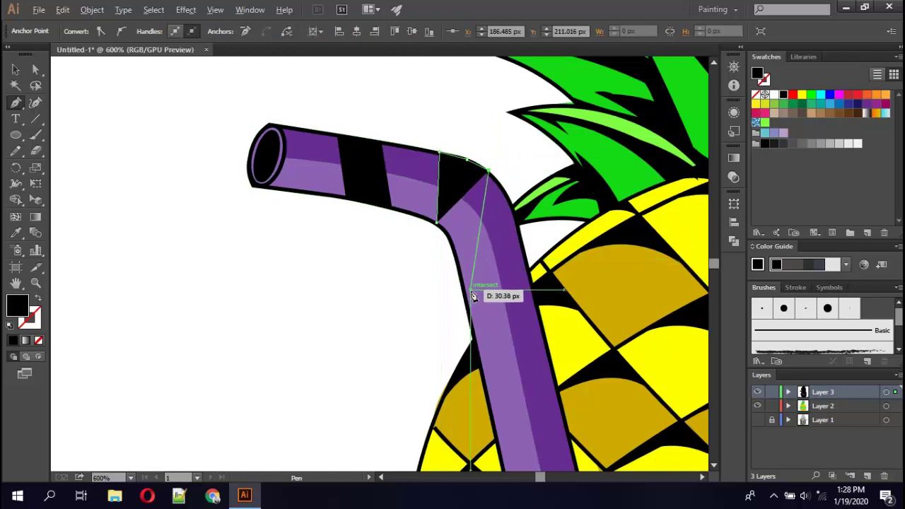
click(461, 261)
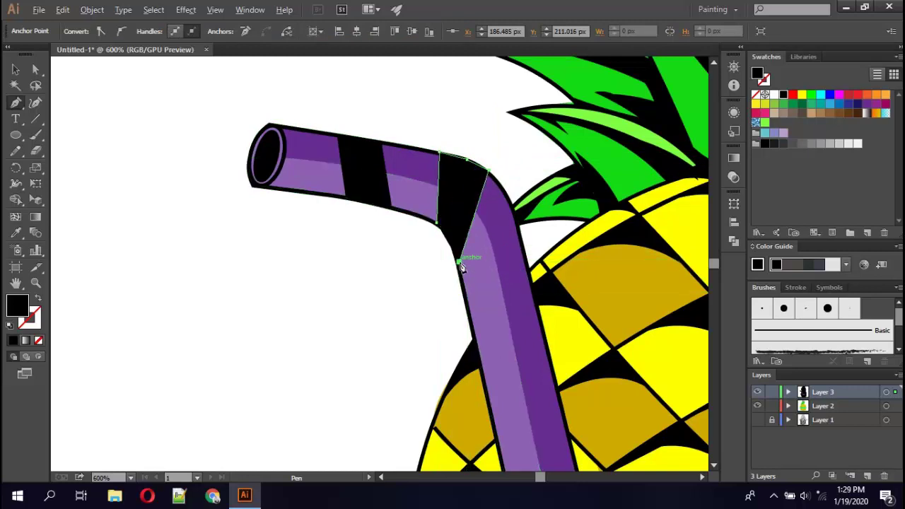
click(437, 223)
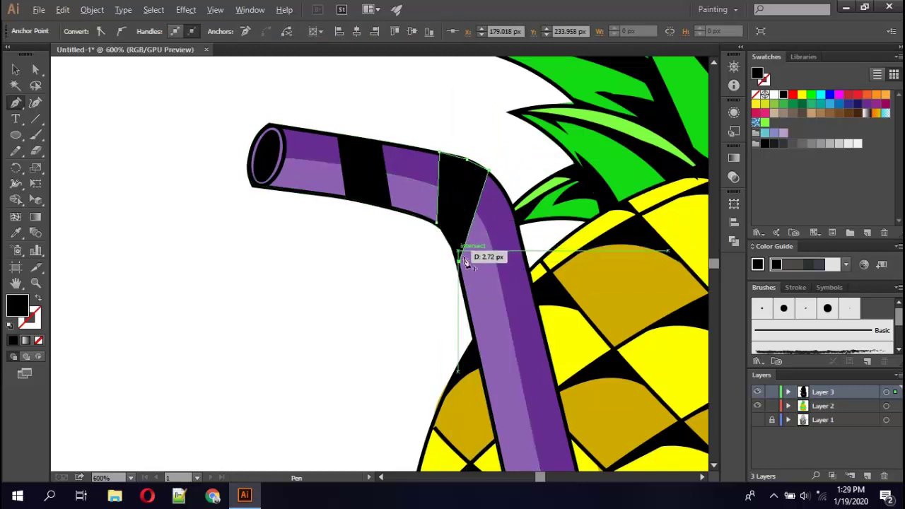
key(ctrl+z)
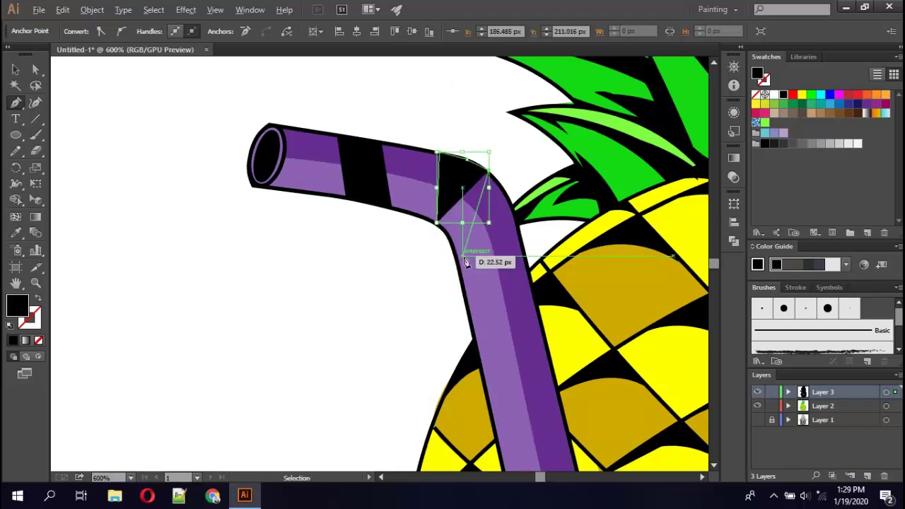
key(ctrl+z)
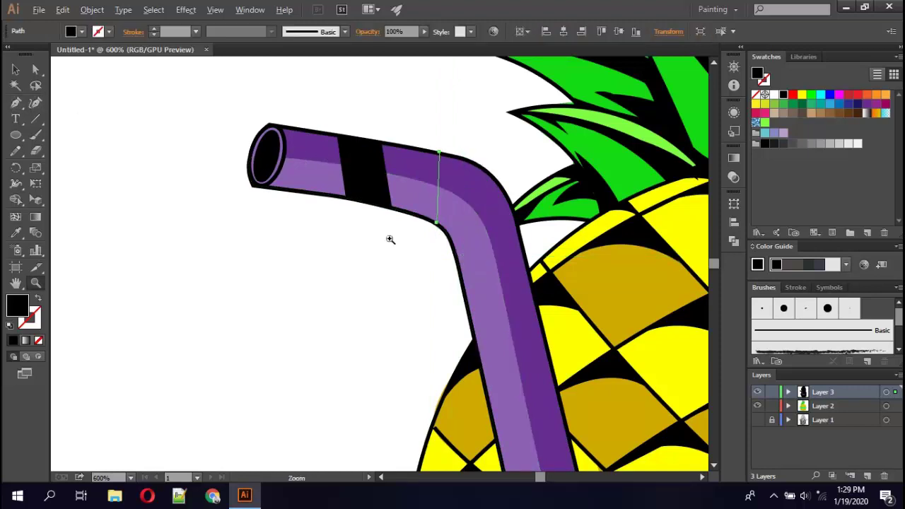
click(51, 180)
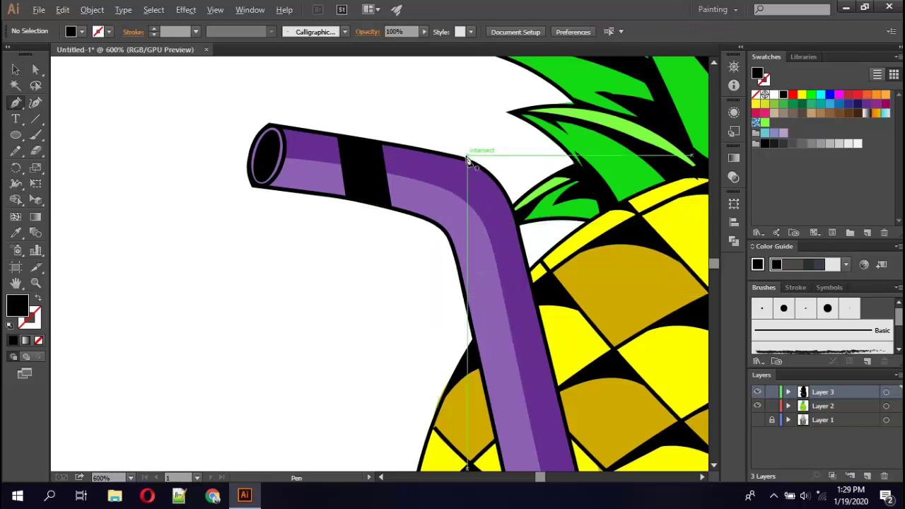
click(510, 201)
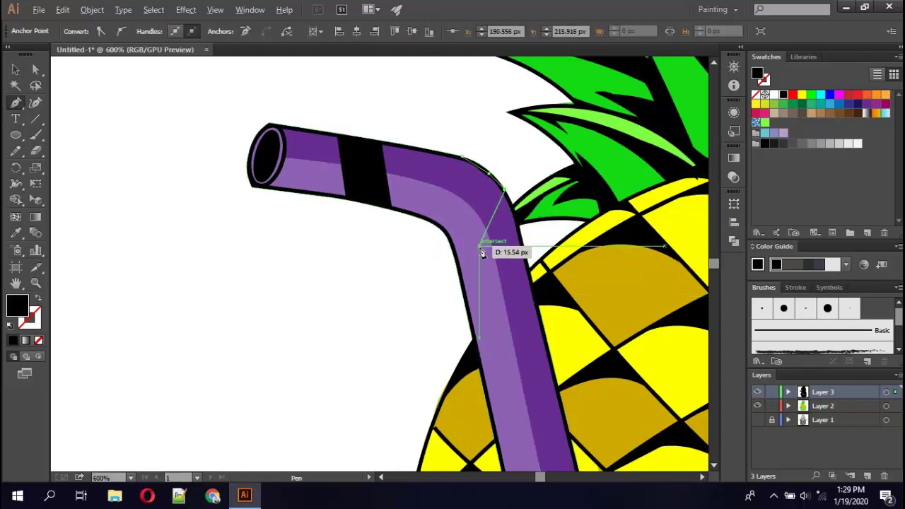
click(458, 265)
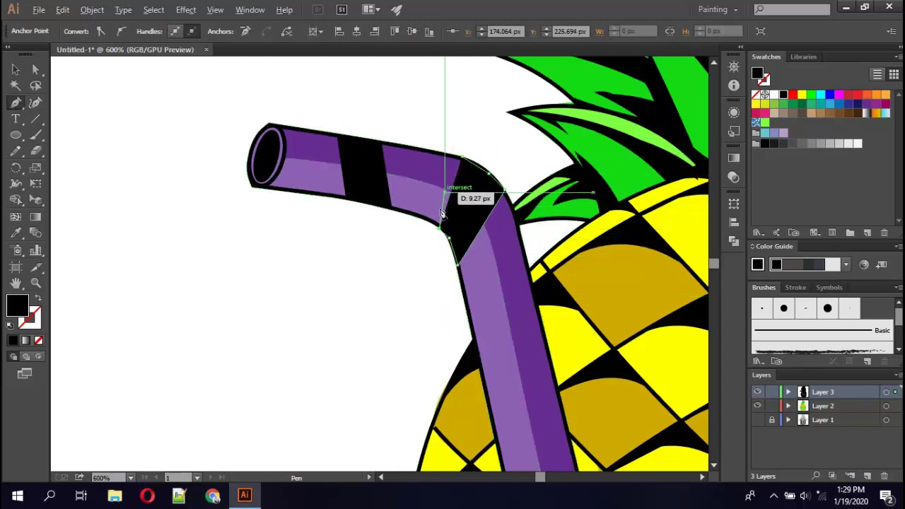
click(430, 223)
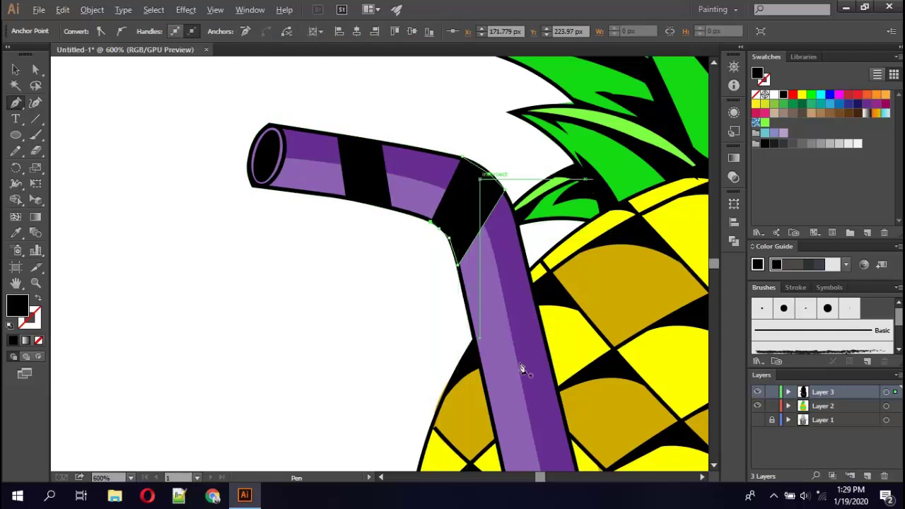
Draw two more diagonal black stripes on the lower straw, one near its bottom.
click(478, 345)
click(527, 282)
click(539, 326)
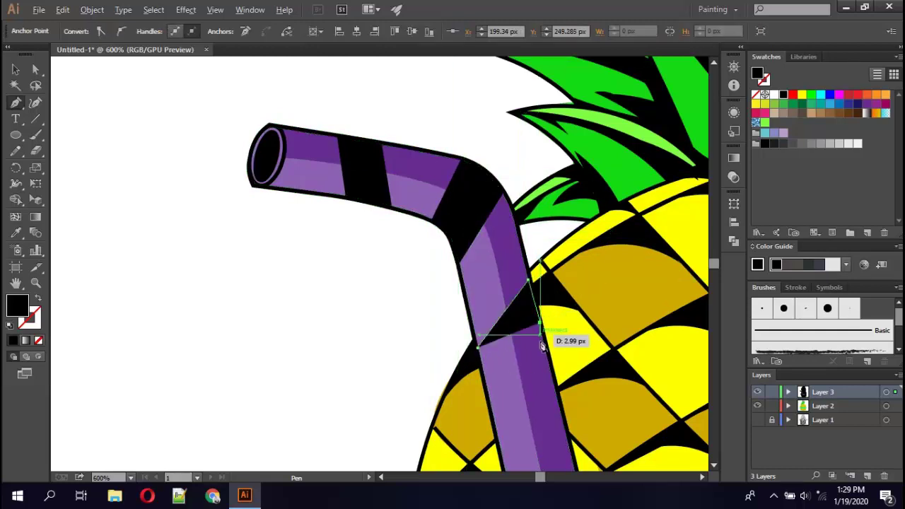
click(488, 404)
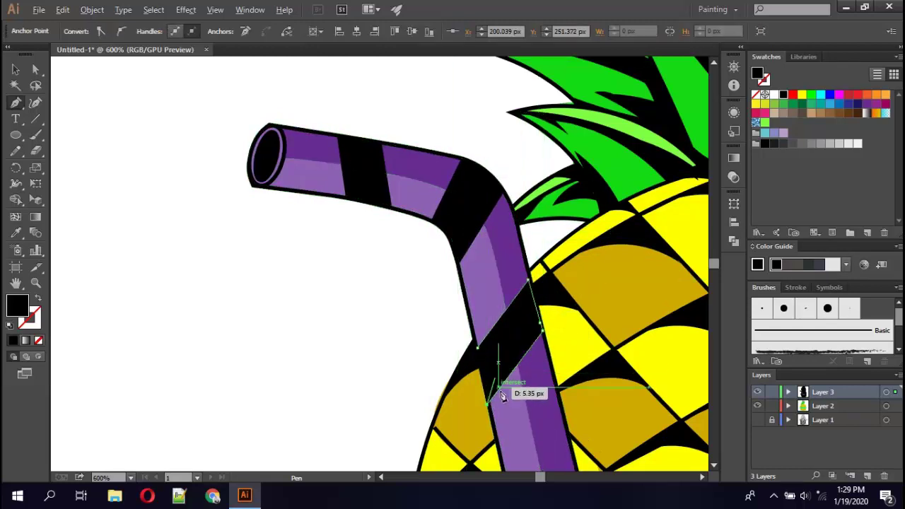
scroll(503, 395, down, 5)
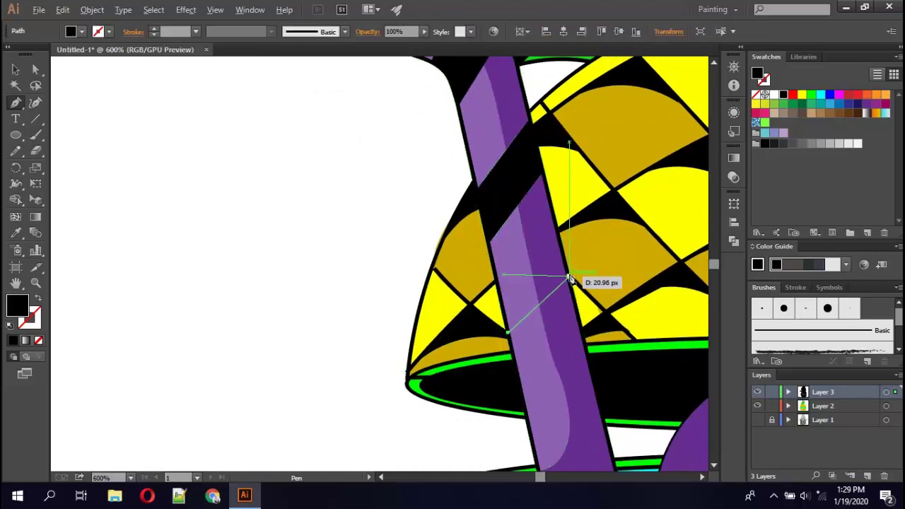
click(570, 277)
click(585, 347)
click(524, 392)
scroll(549, 356, down, 4)
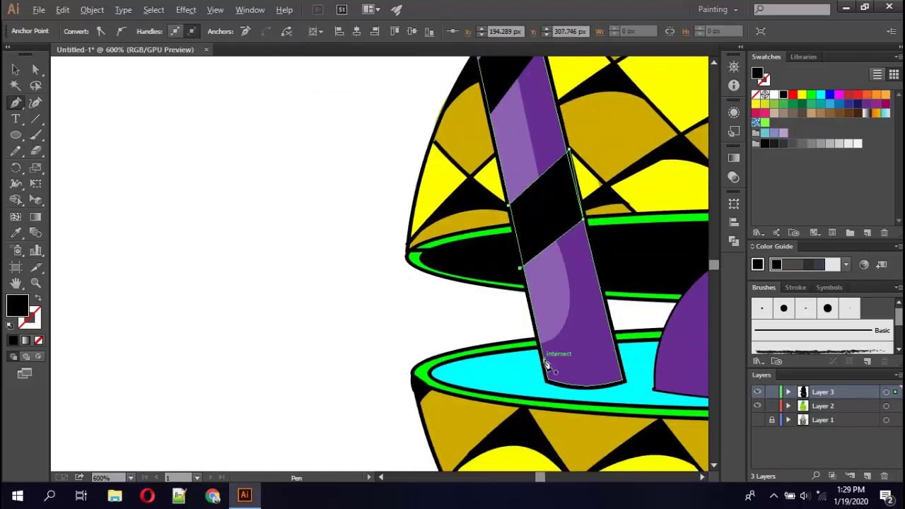
scroll(550, 363, up, 5)
scroll(572, 382, up, 1)
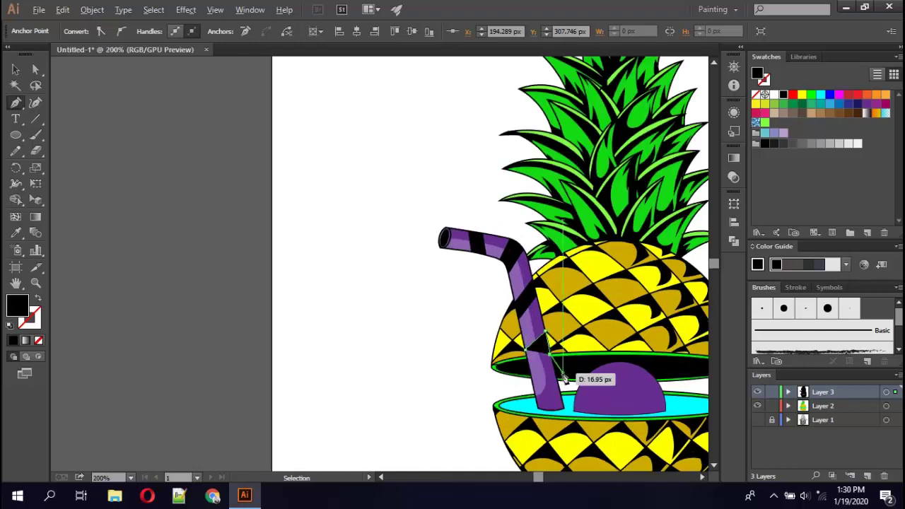
scroll(509, 375, up, 3)
scroll(509, 375, down, 1)
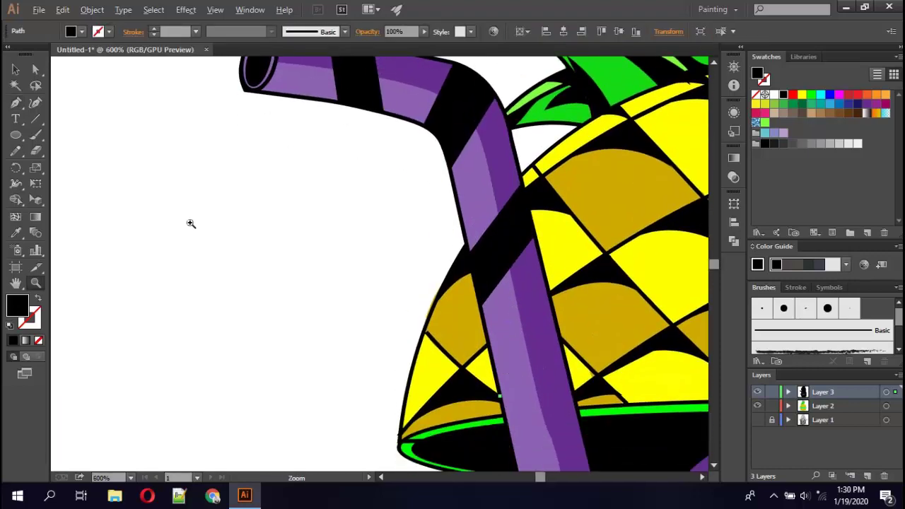
Add another four-sided black stripe further down the straw.
key(p)
click(495, 360)
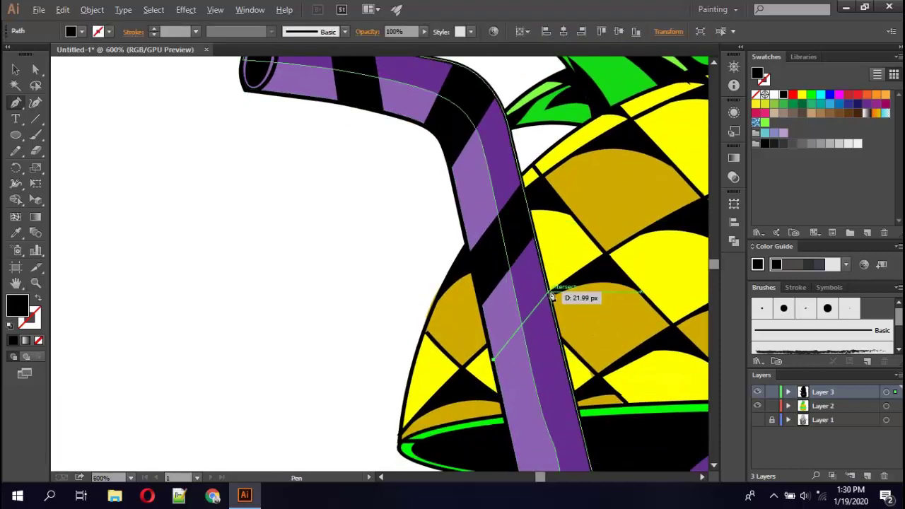
click(548, 292)
click(556, 329)
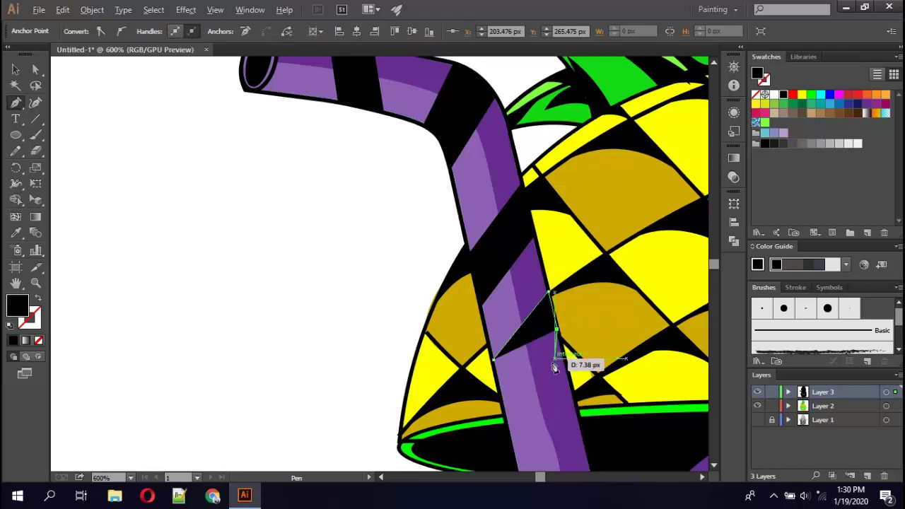
click(504, 408)
click(557, 409)
Add the last two black bands, closing the final one at the straw's base in the drink.
scroll(558, 409, down, 3)
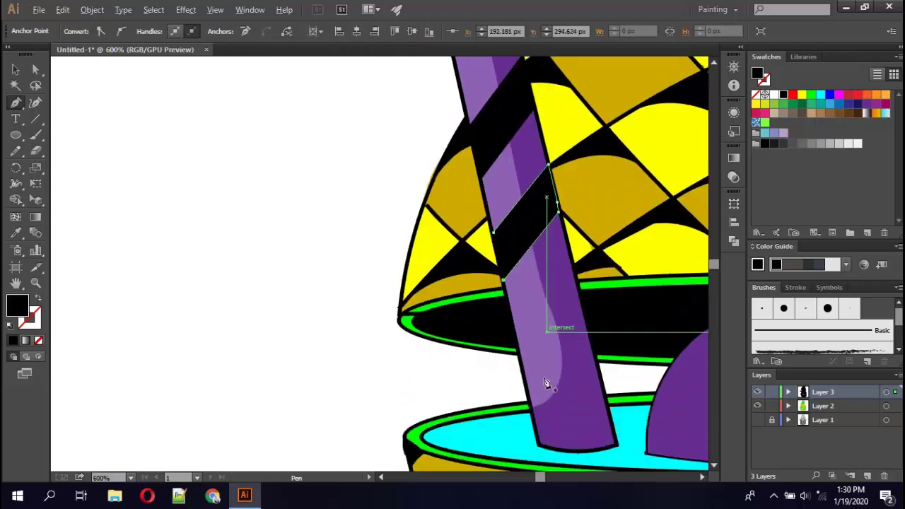
click(513, 329)
click(575, 269)
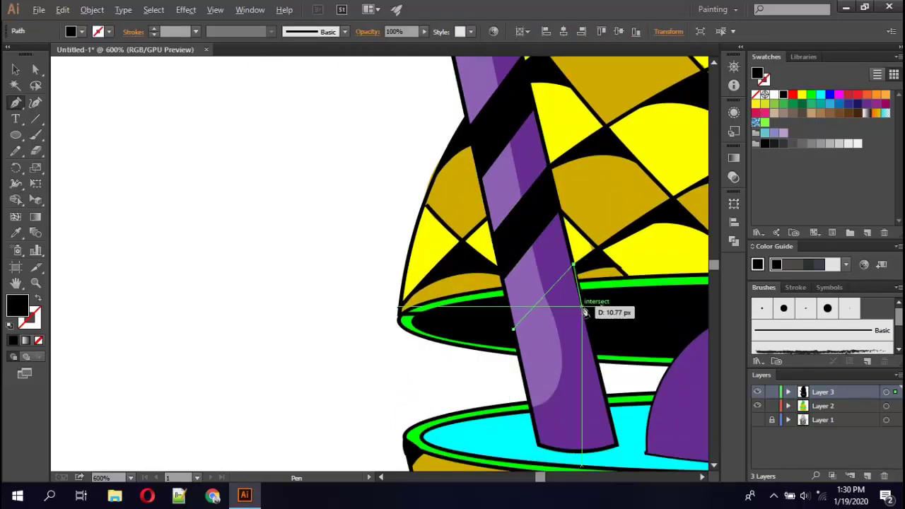
click(585, 317)
click(522, 374)
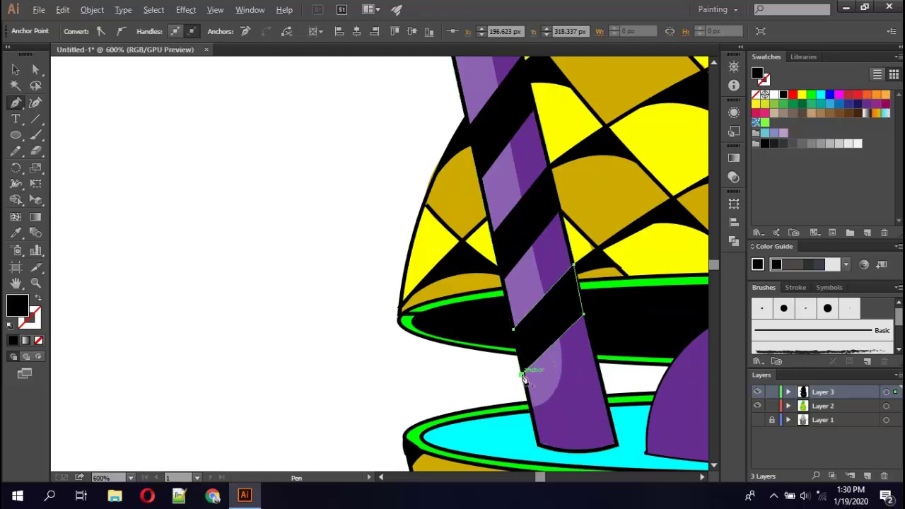
click(532, 416)
click(597, 365)
click(607, 404)
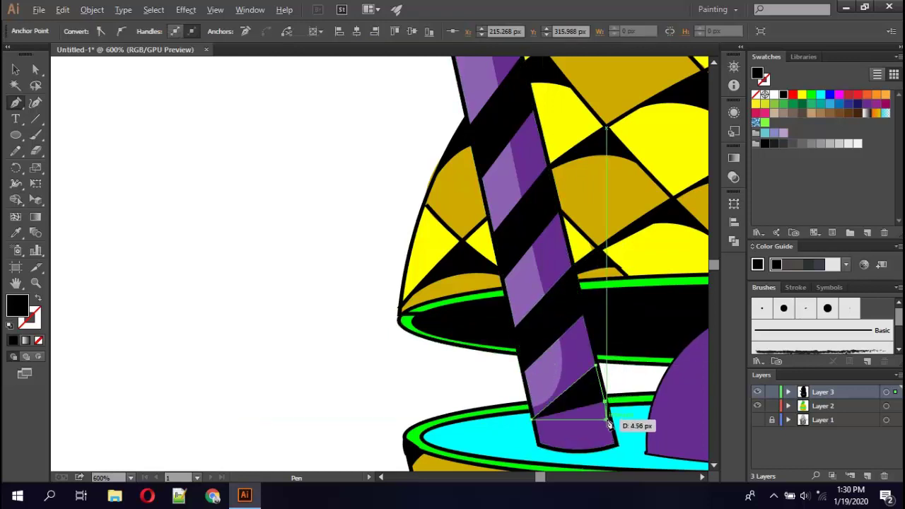
click(555, 448)
click(540, 444)
click(540, 429)
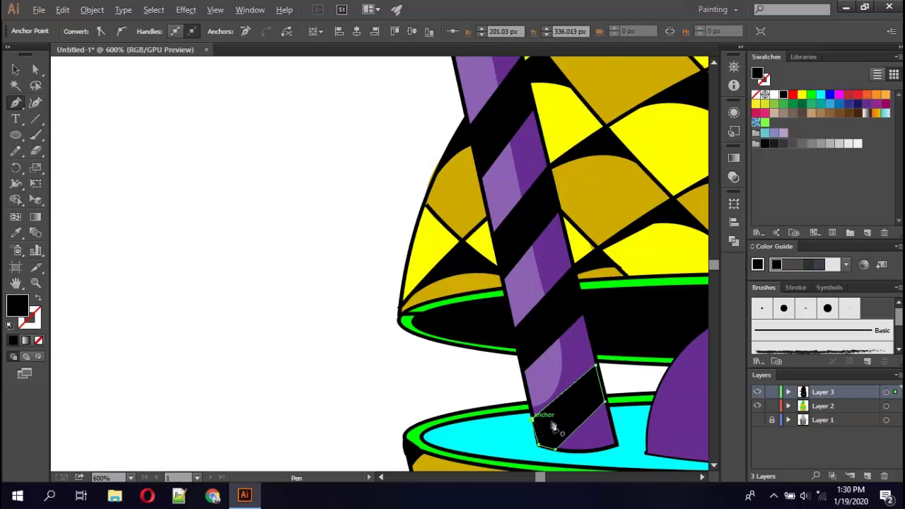
scroll(549, 421, up, 6)
scroll(524, 364, down, 1)
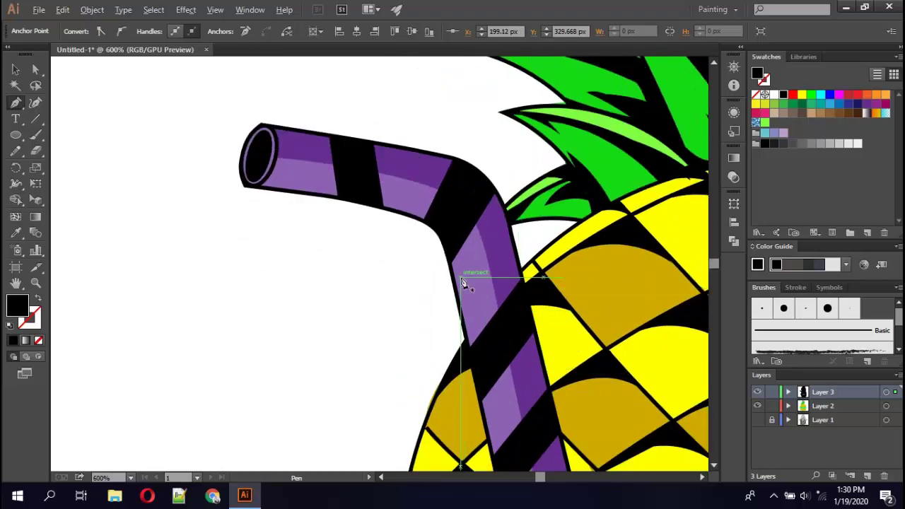
scroll(463, 287, down, 5)
scroll(374, 286, up, 1)
Deselect the straw, leave the dome group, and make Layer 2 the target layer.
ctrl+click(374, 285)
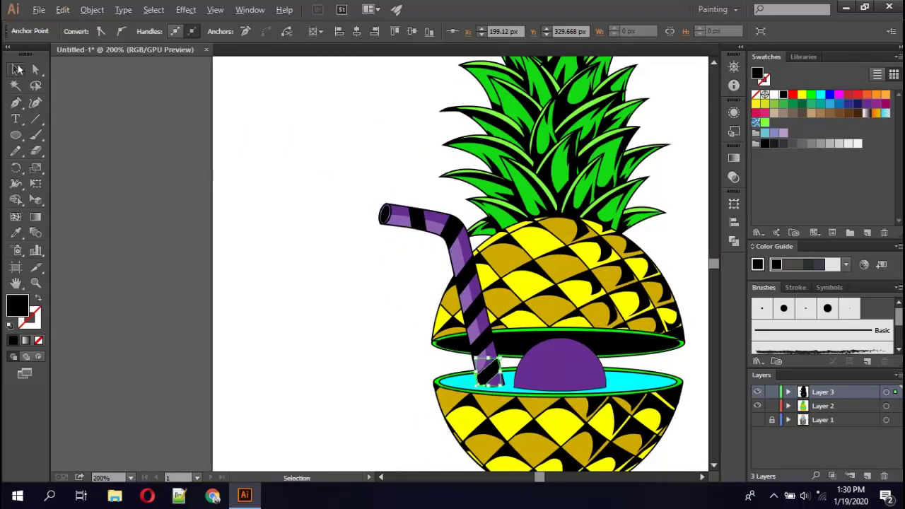
scroll(332, 380, up, 1)
scroll(332, 380, down, 1)
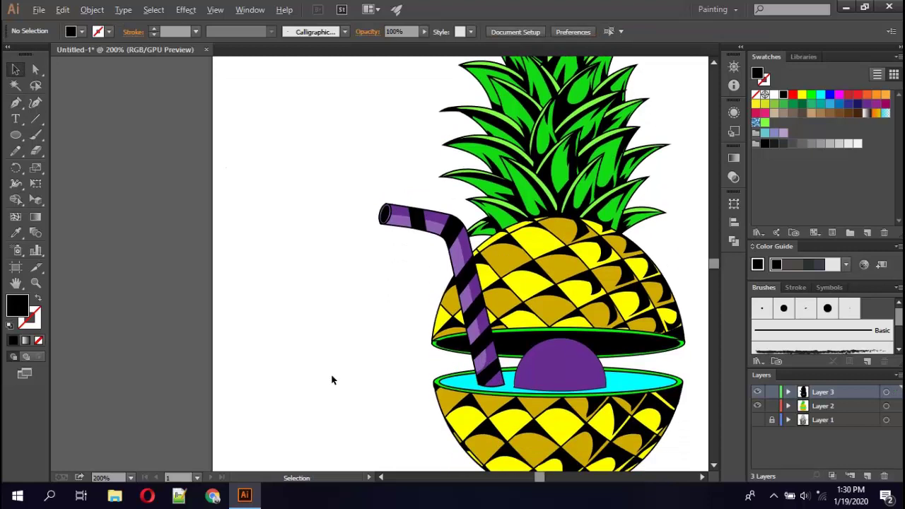
scroll(332, 380, down, 1)
double_click(576, 354)
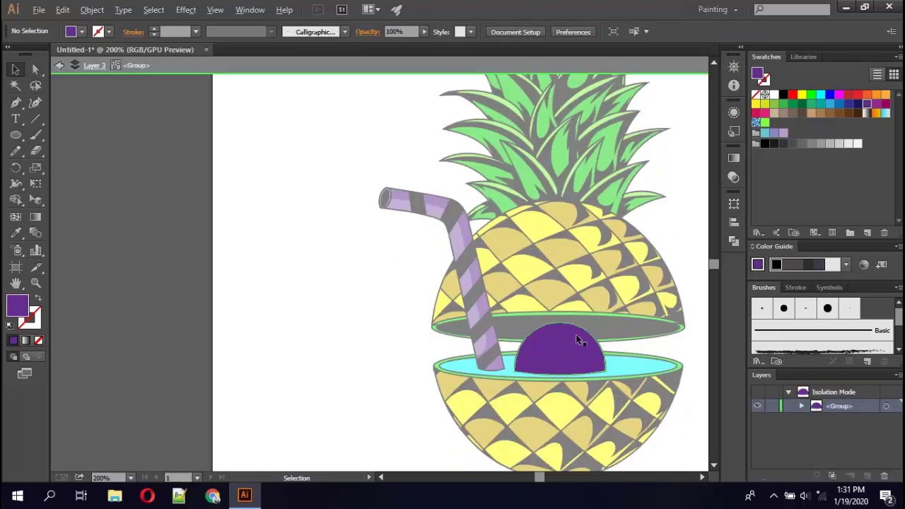
click(60, 66)
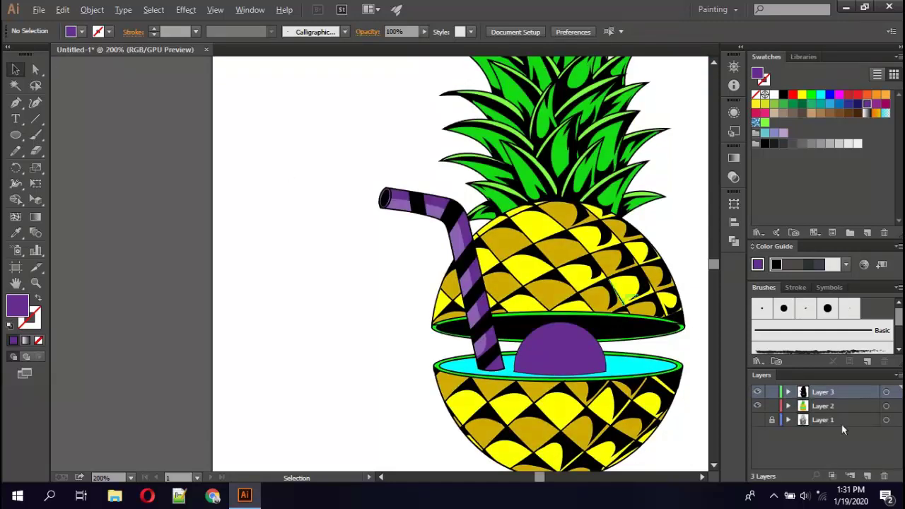
click(803, 409)
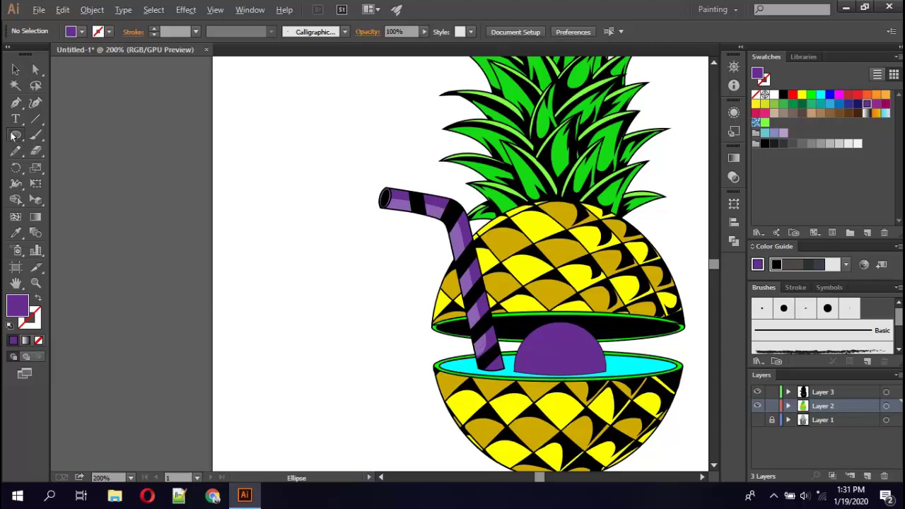
Draw a black rectangle across the pineapple's middle gap and send it backward behind the rims.
drag(13, 136, 61, 133)
drag(439, 326, 679, 373)
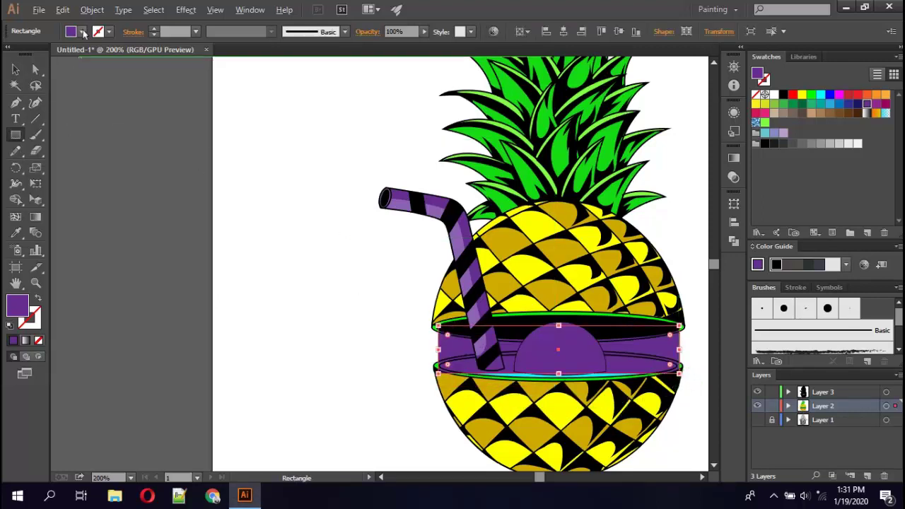
click(71, 31)
click(37, 54)
key(v)
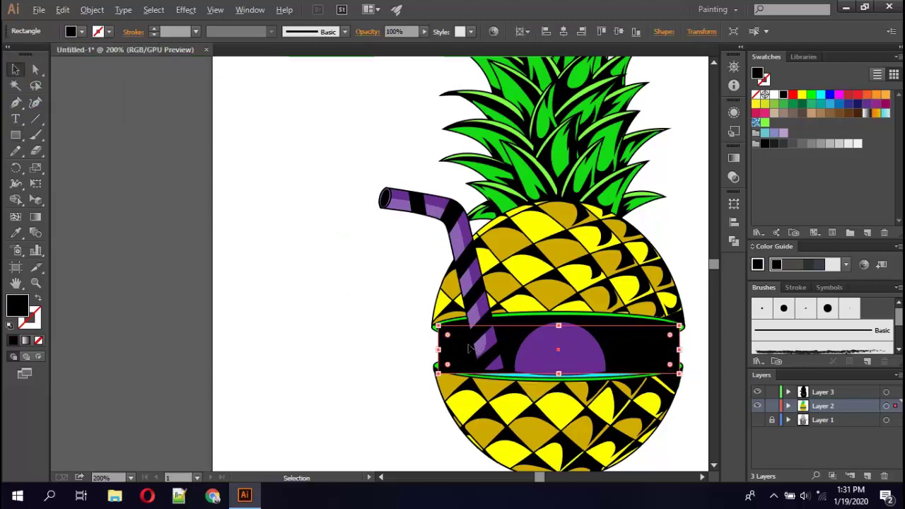
right_click(467, 130)
click(647, 364)
click(378, 388)
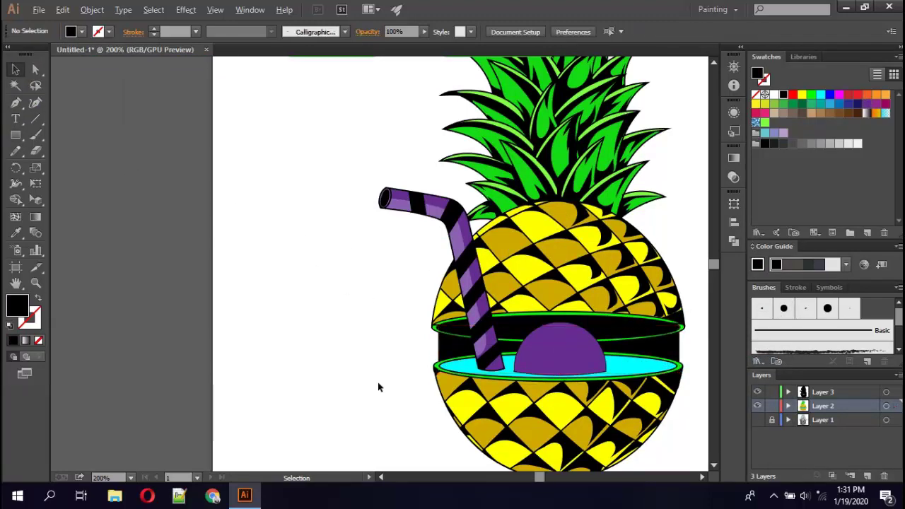
Switch the shape tool from Rectangle to Ellipse via the shape flyout.
scroll(378, 388, down, 1)
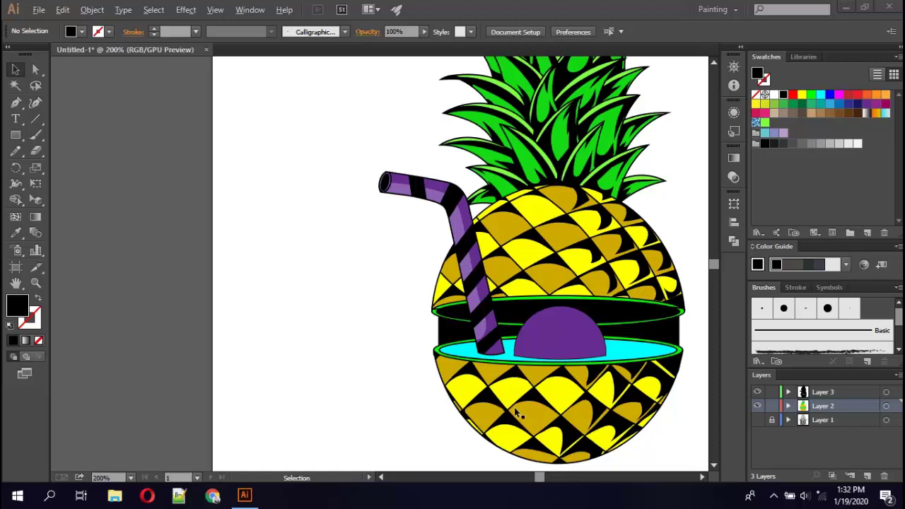
scroll(495, 414, up, 2)
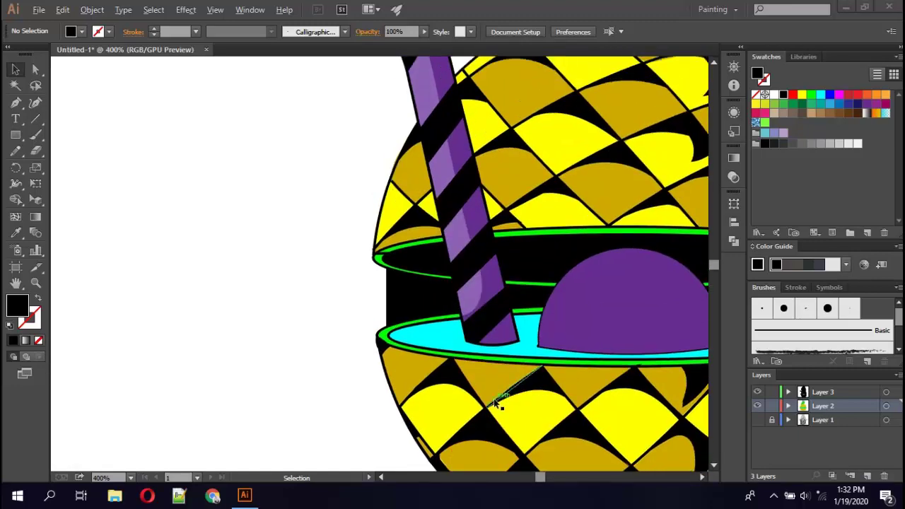
scroll(497, 404, down, 1)
scroll(548, 288, down, 2)
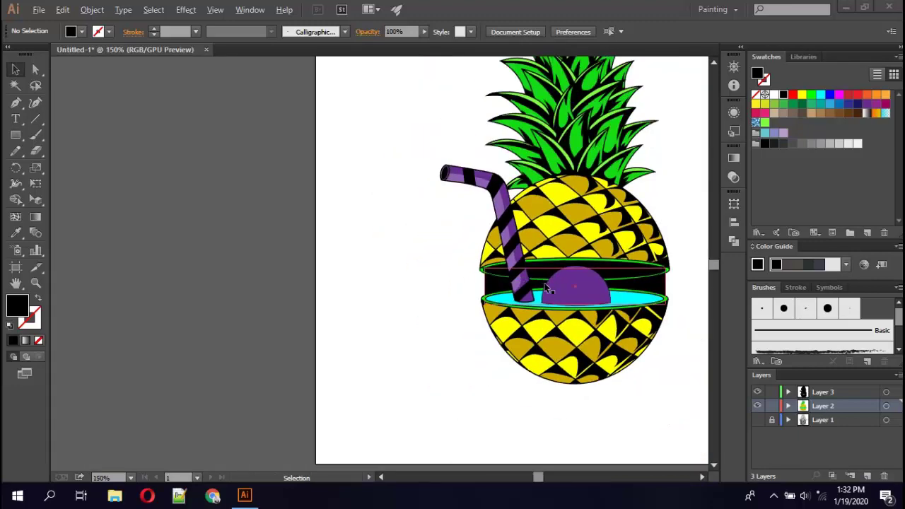
scroll(548, 288, up, 1)
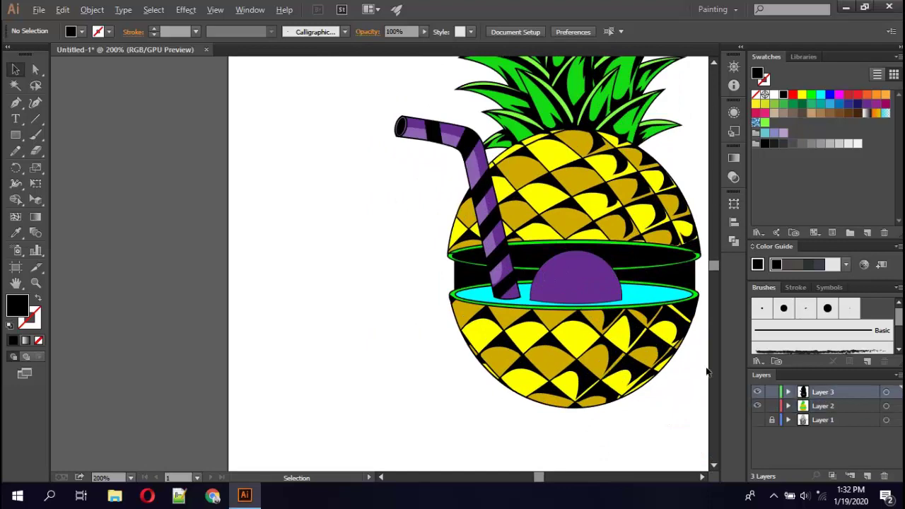
scroll(538, 297, up, 1)
scroll(511, 330, up, 1)
scroll(511, 329, up, 3)
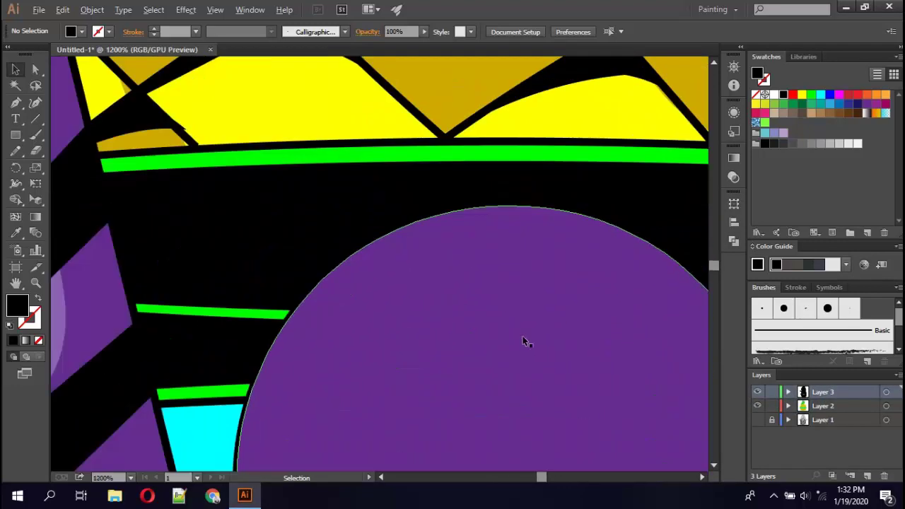
scroll(526, 343, down, 2)
drag(15, 134, 77, 162)
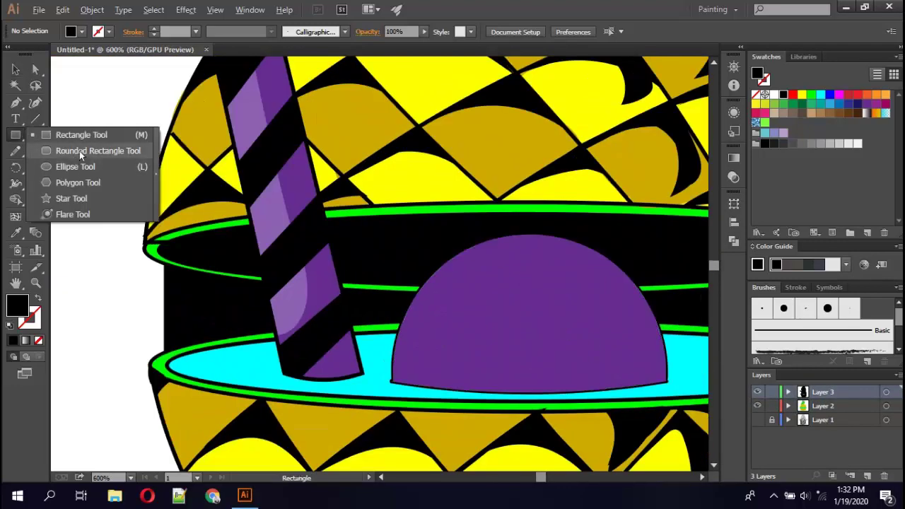
click(79, 151)
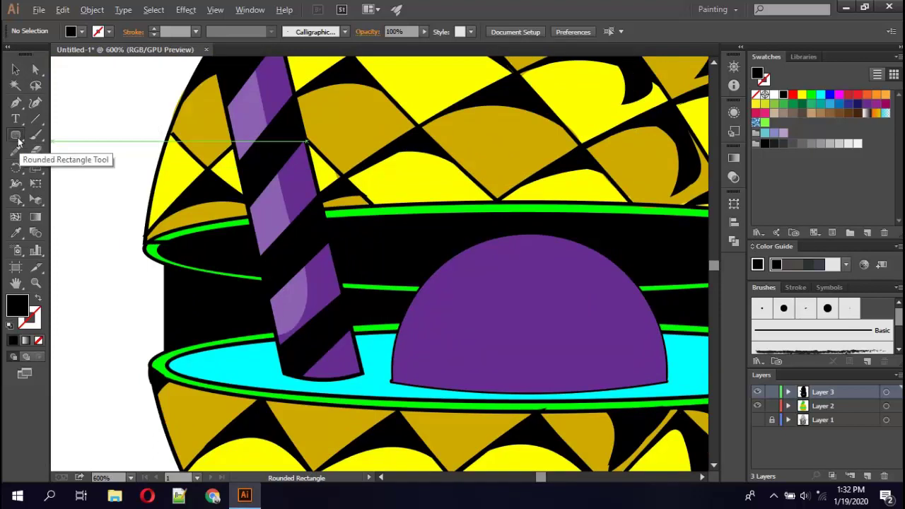
drag(15, 136, 64, 163)
Draw three black circles of different sizes on the purple dome, one near its base.
drag(470, 285, 505, 320)
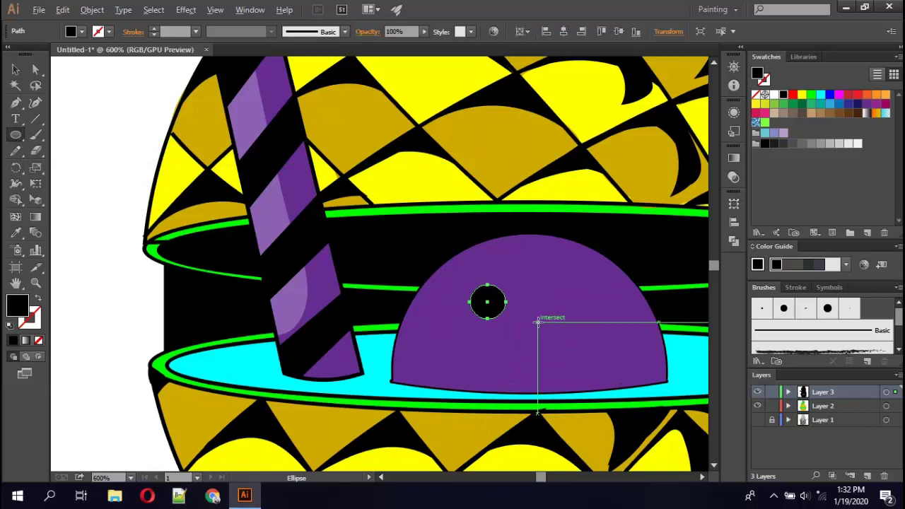
mouse_move(441, 350)
mouse_down()
mouse_move(454, 363)
mouse_move(496, 361)
mouse_up()
mouse_move(577, 271)
mouse_down()
mouse_move(602, 295)
mouse_move(582, 318)
mouse_move(639, 363)
mouse_up()
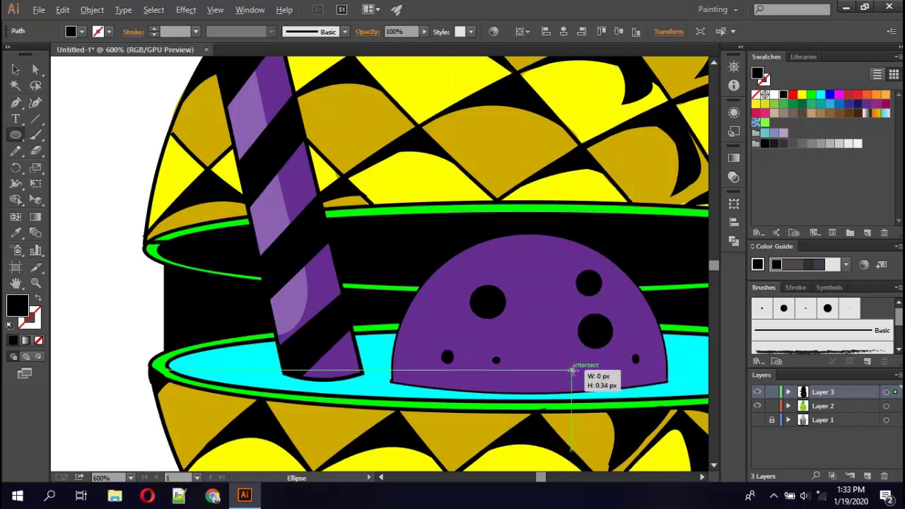
scroll(607, 375, down, 3)
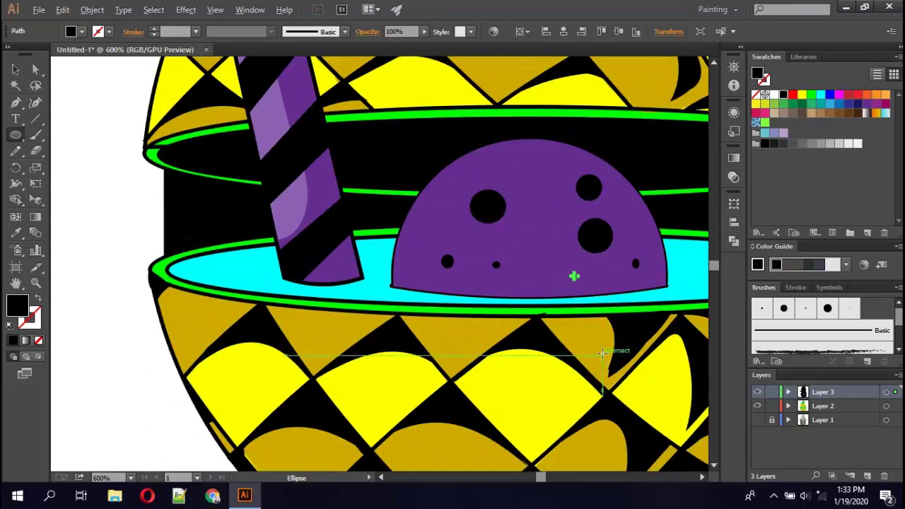
scroll(602, 352, down, 3)
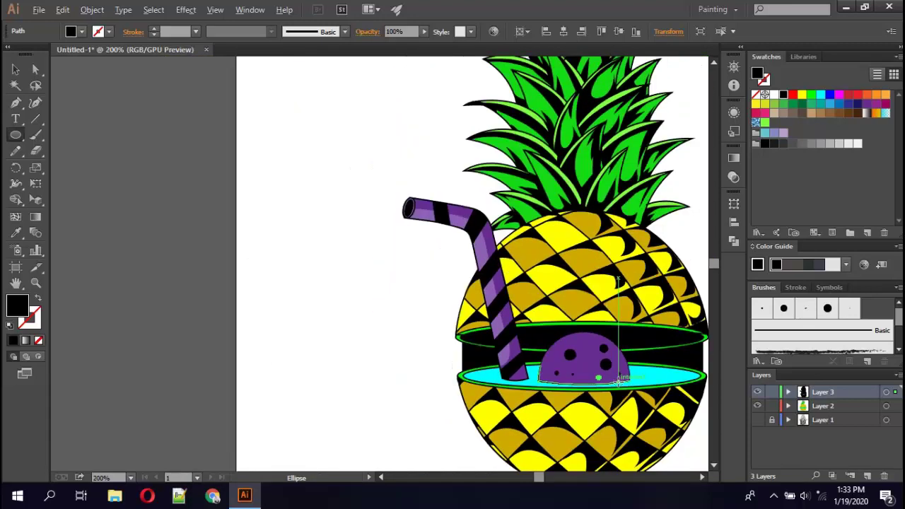
scroll(619, 380, up, 1)
click(15, 69)
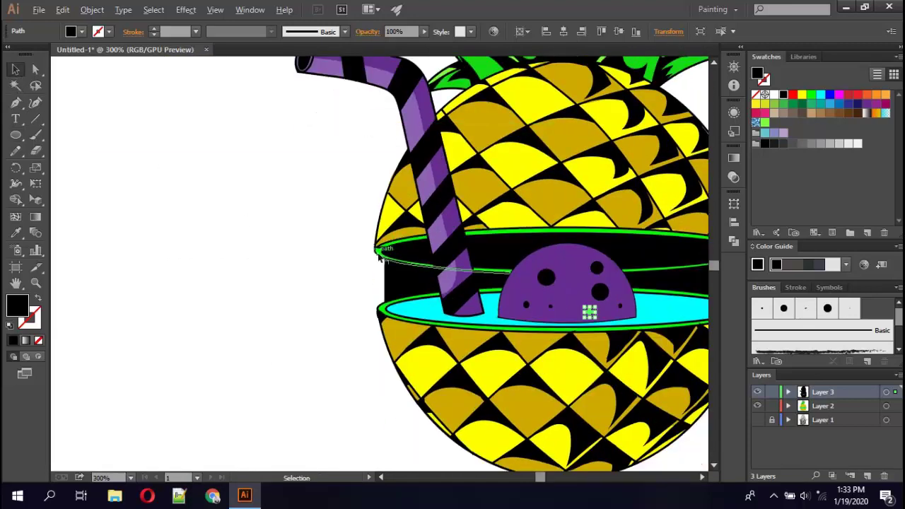
click(387, 257)
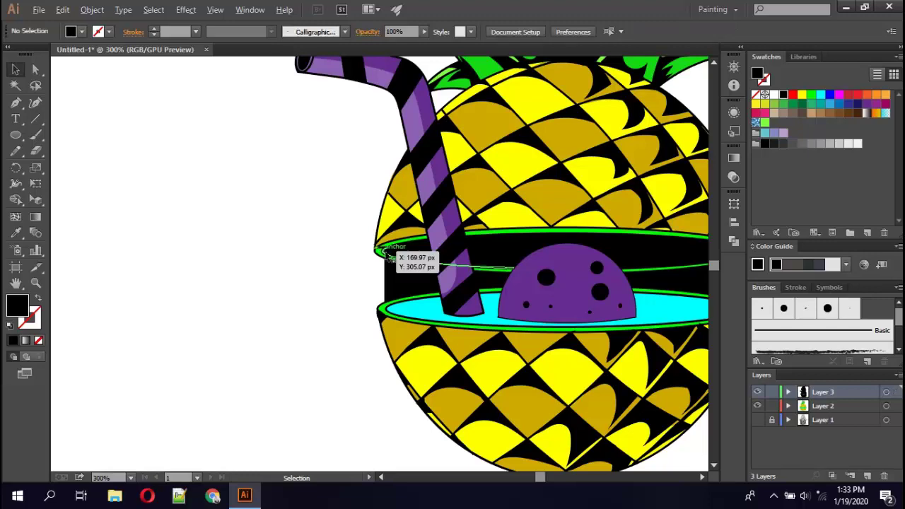
scroll(378, 263, up, 4)
key(z)
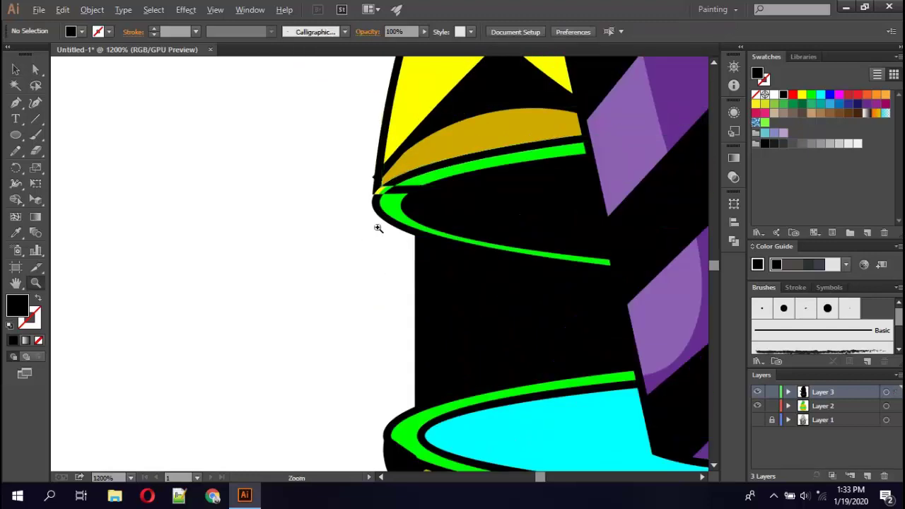
click(285, 151)
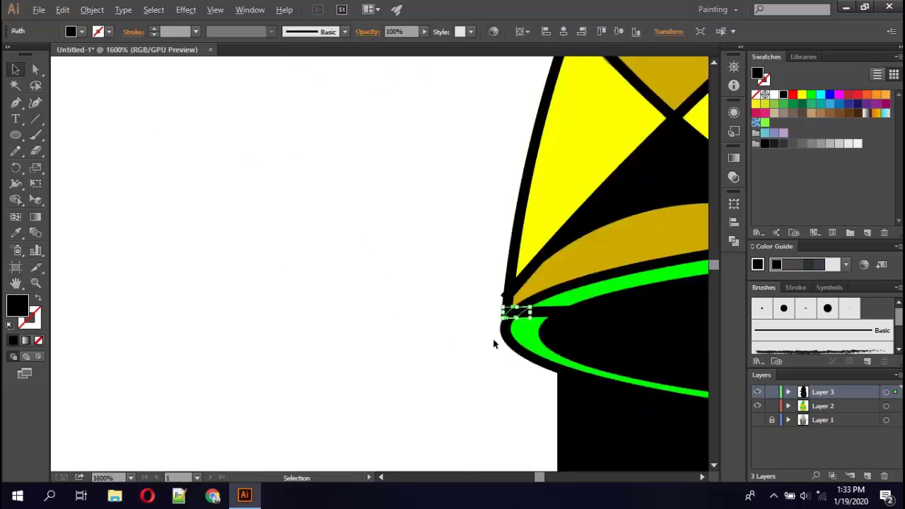
scroll(640, 375, down, 4)
scroll(640, 375, down, 4)
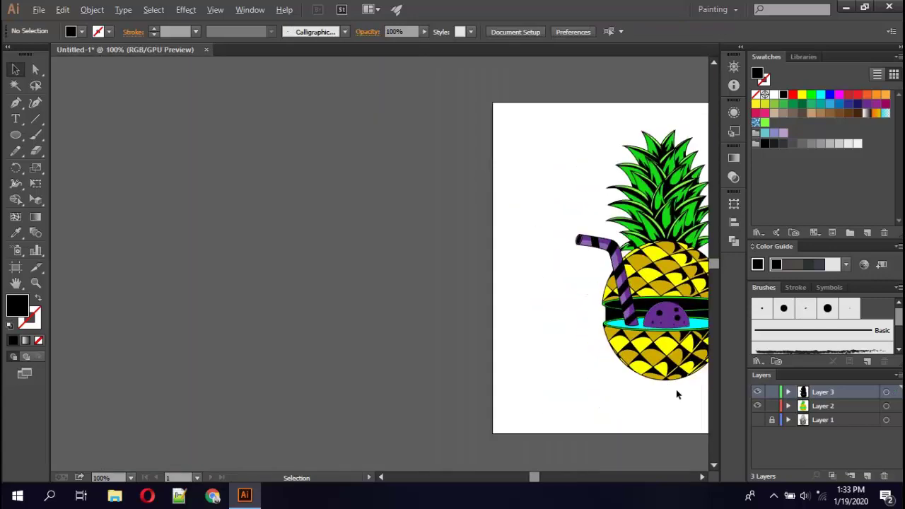
scroll(610, 394, up, 3)
scroll(550, 414, up, 2)
scroll(544, 349, up, 2)
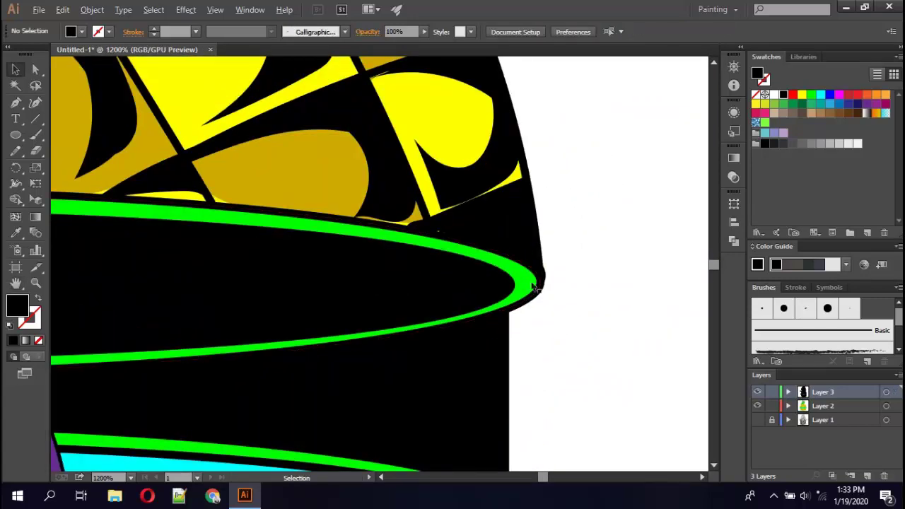
Recolour the first green rim band golden using the fill colour picker.
click(530, 285)
click(802, 94)
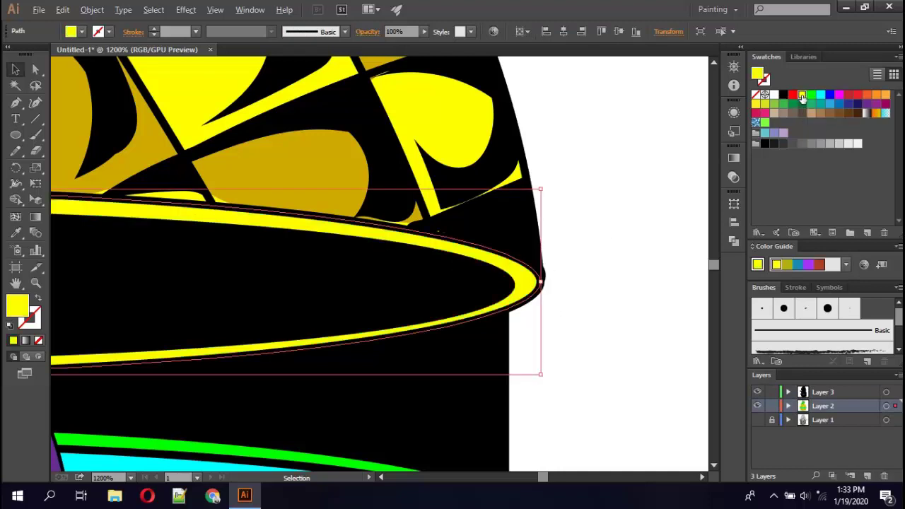
double_click(18, 305)
click(612, 269)
drag(660, 318, 662, 323)
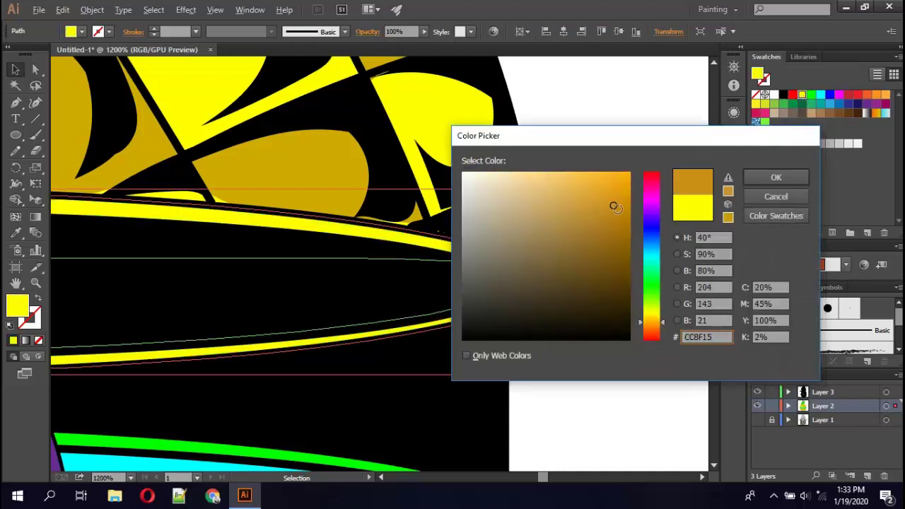
click(776, 177)
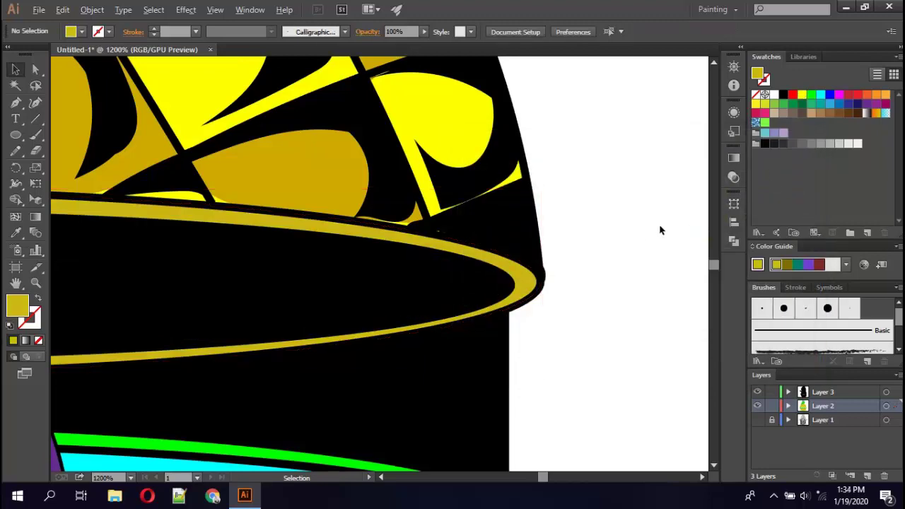
alt+scroll(644, 235, down, 2)
alt+scroll(643, 235, down, 3)
alt+scroll(642, 276, up, 2)
alt+scroll(643, 275, up, 1)
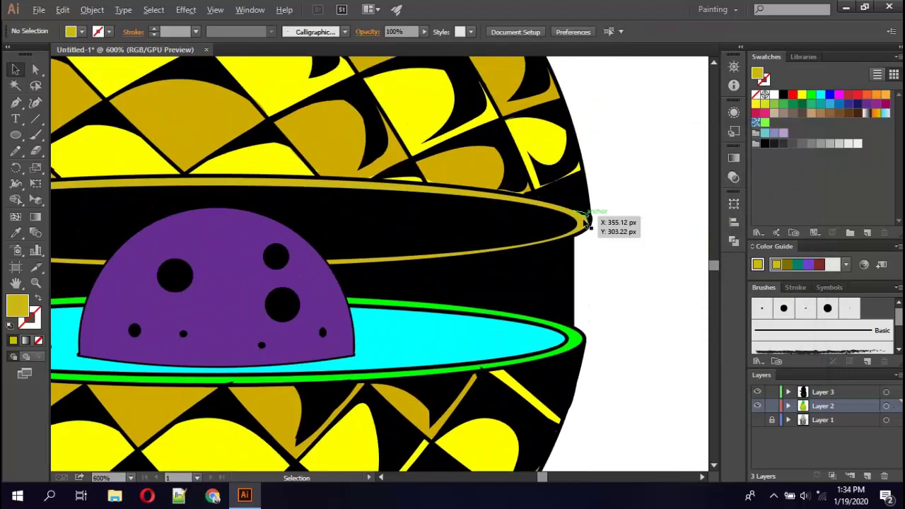
Give the upper rim band the same golden fill.
click(587, 222)
double_click(17, 305)
click(614, 230)
key(Return)
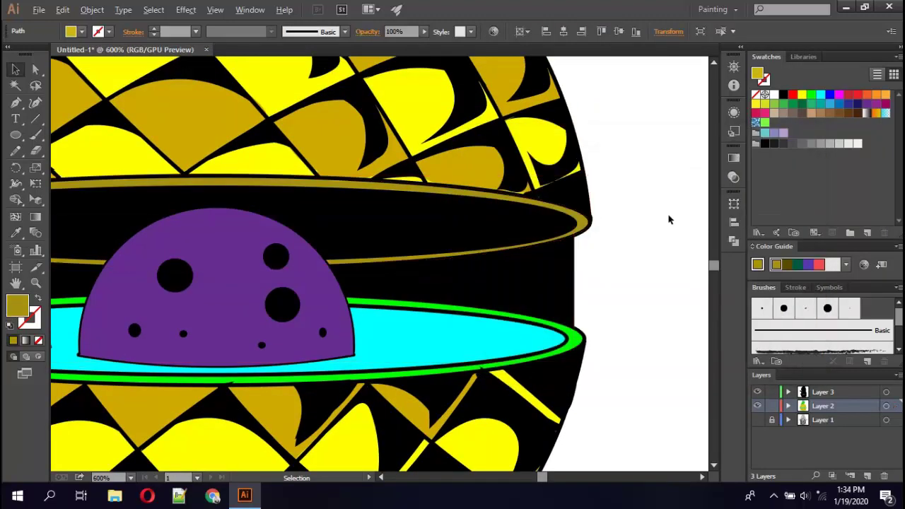
click(669, 219)
alt+scroll(642, 245, down, 3)
alt+scroll(650, 273, up, 3)
Select the upper and lower green rim bands together.
click(593, 219)
alt+scroll(594, 222, up, 1)
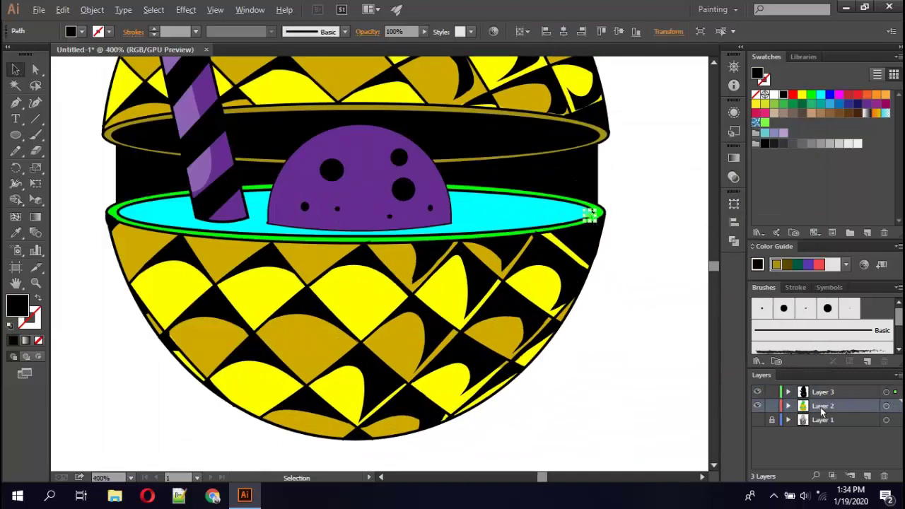
click(599, 214)
click(665, 219)
alt+scroll(665, 219, up, 2)
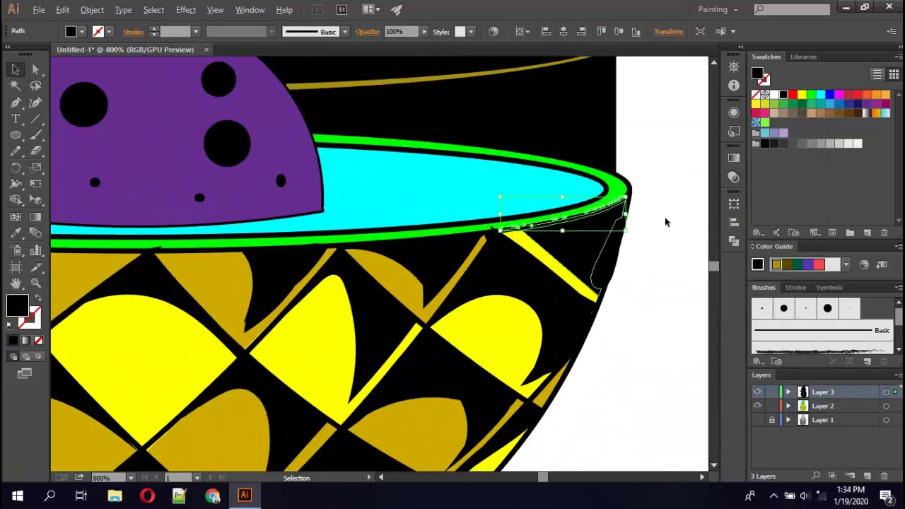
click(620, 191)
click(607, 202)
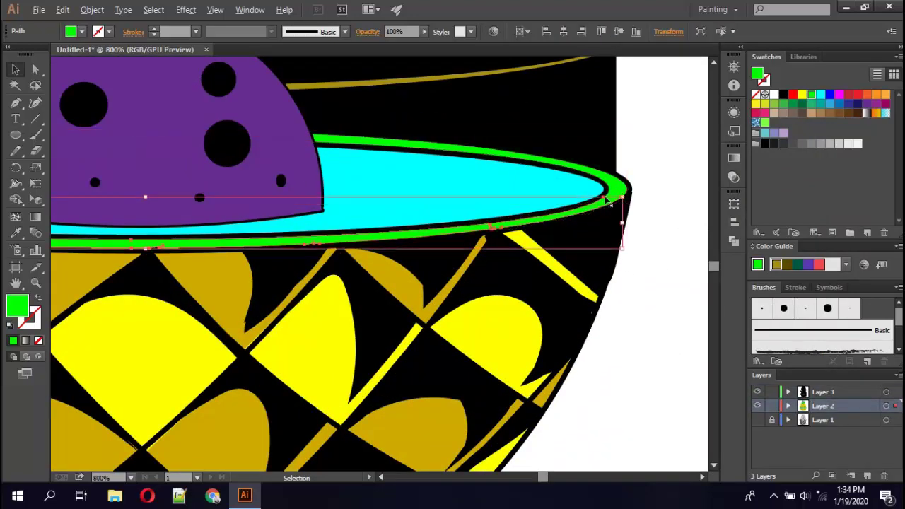
click(622, 188)
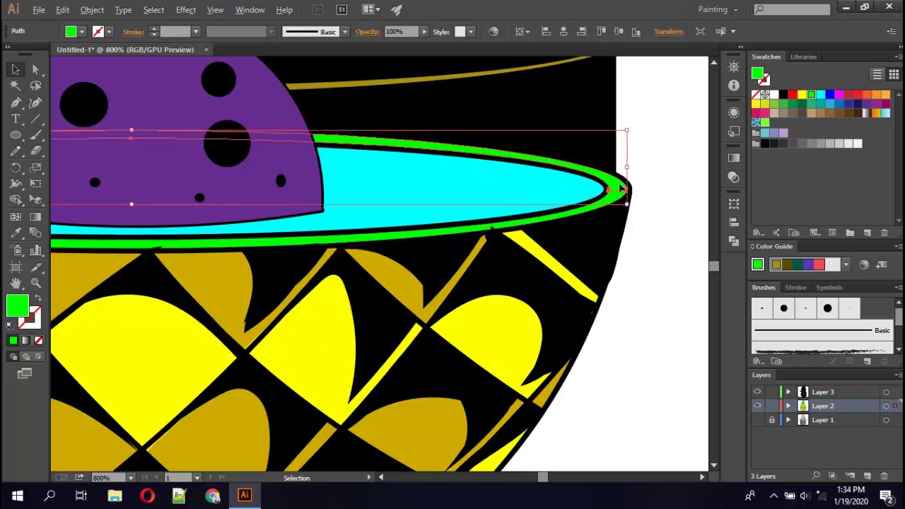
shift+click(620, 204)
Eyedrop the gold onto the selected rims, then make them bright yellow.
scroll(594, 177, up, 2)
key(i)
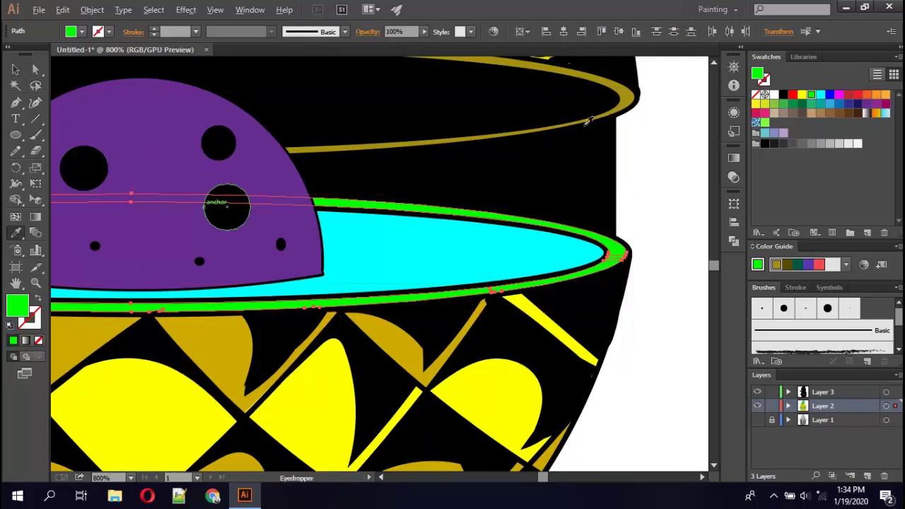
click(587, 122)
scroll(655, 189, up, 3)
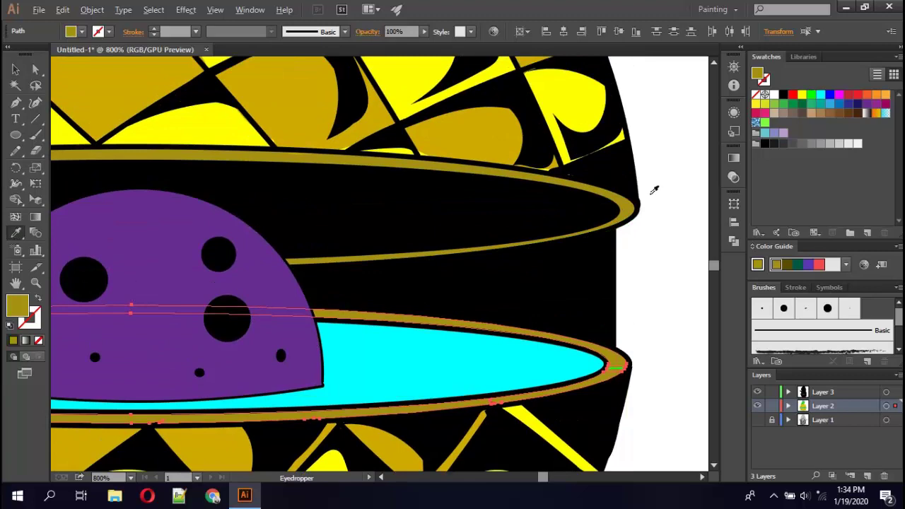
click(756, 104)
key(v)
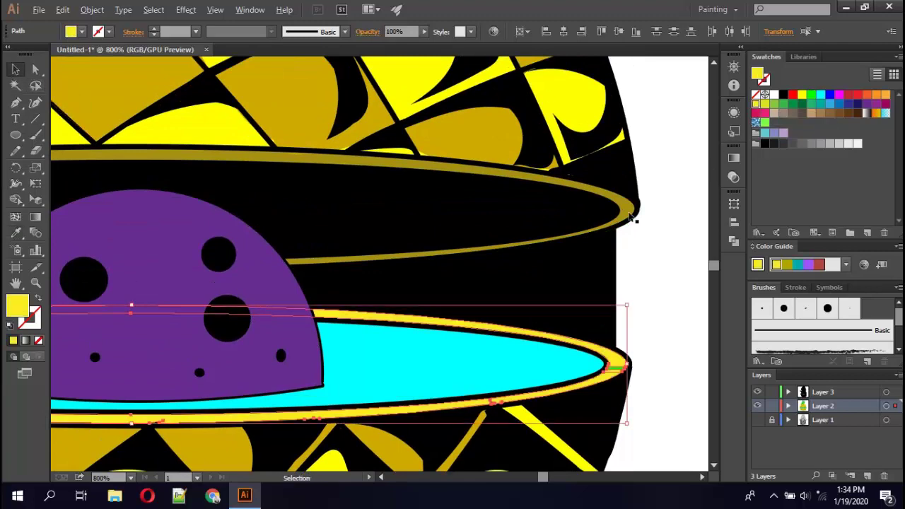
click(632, 219)
Sample the rim's yellow onto the small green sliver at the left tip.
click(683, 257)
scroll(683, 257, down, 3)
scroll(677, 303, down, 2)
scroll(639, 328, up, 2)
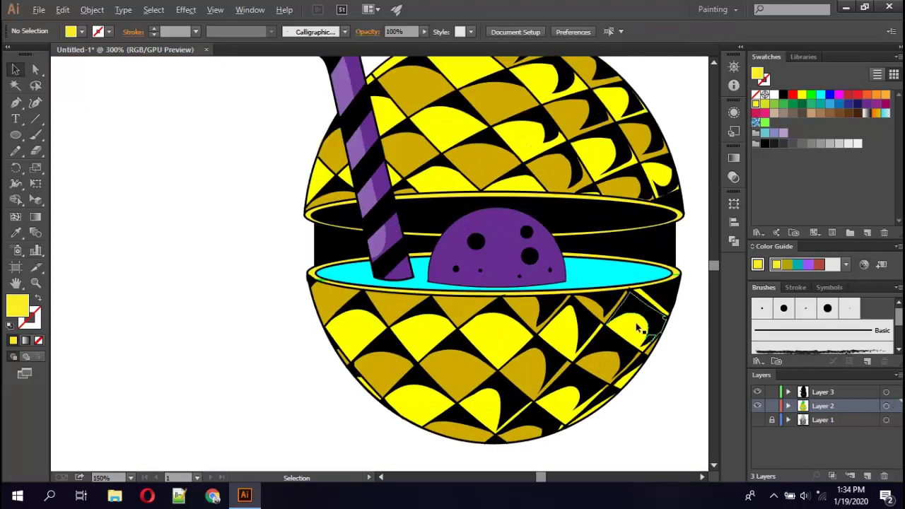
scroll(272, 282, up, 3)
scroll(253, 213, up, 3)
click(266, 221)
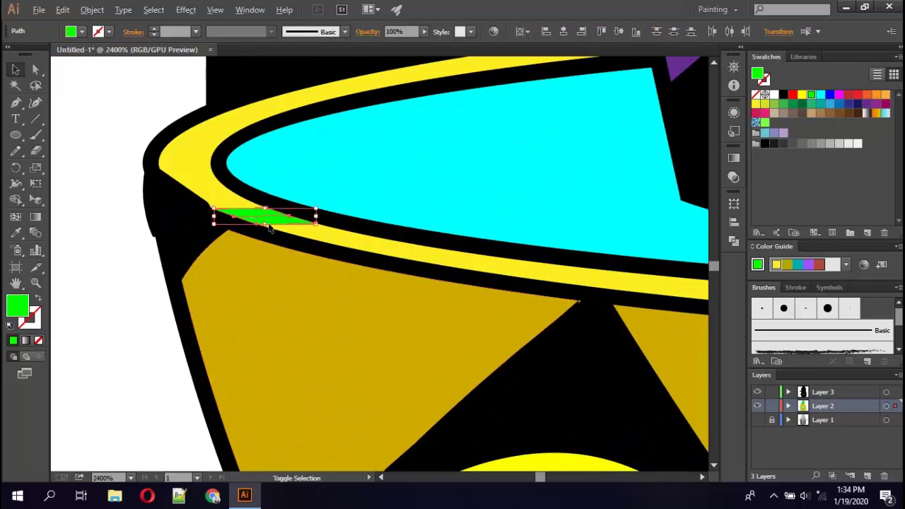
click(15, 232)
click(198, 147)
Recolour the green sliver on the right rim yellow from the rim.
scroll(198, 147, down, 5)
scroll(336, 234, up, 3)
scroll(312, 215, up, 2)
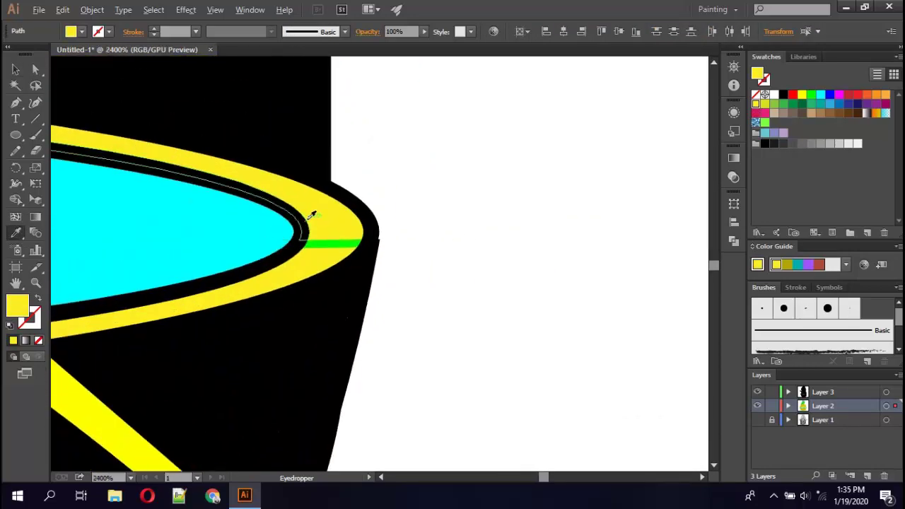
ctrl+click(323, 243)
click(333, 243)
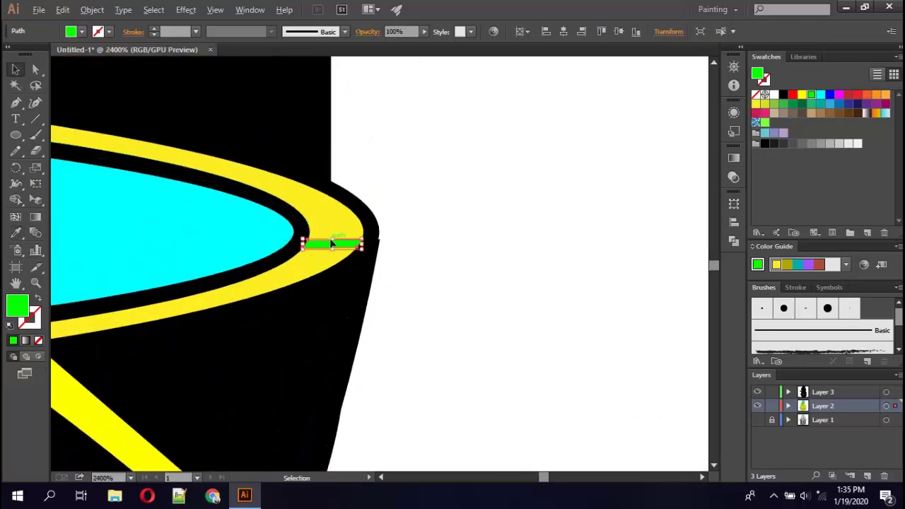
click(331, 228)
scroll(331, 229, down, 2)
Enter the purple dome's group in isolation mode.
scroll(283, 233, down, 2)
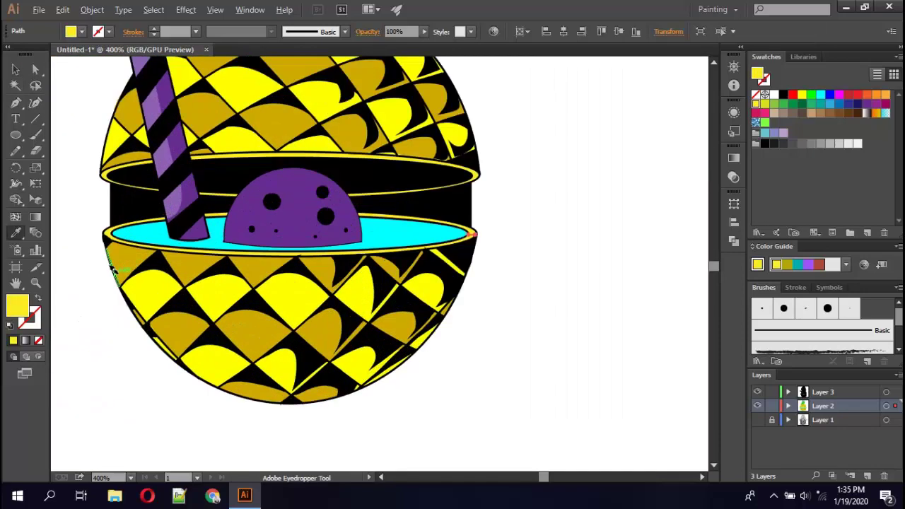
scroll(177, 247, down, 3)
scroll(138, 263, up, 1)
scroll(285, 309, up, 1)
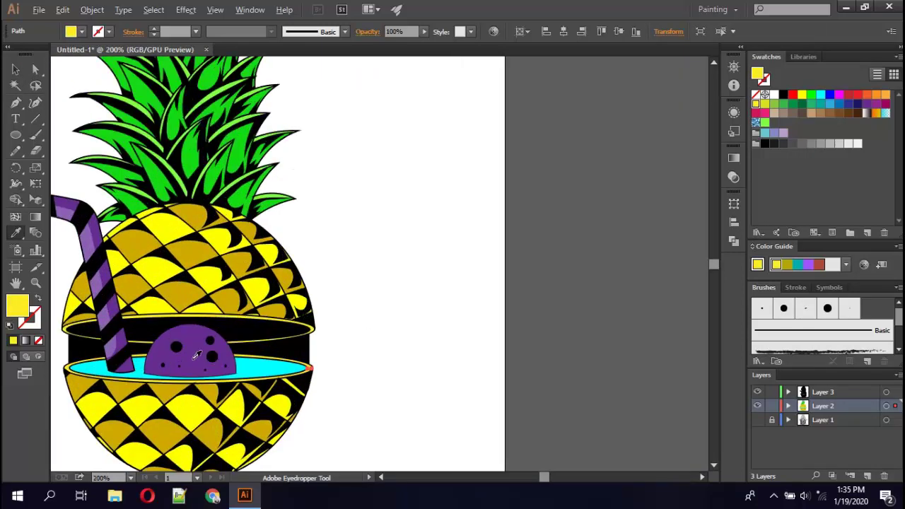
scroll(286, 308, up, 1)
scroll(354, 340, up, 2)
scroll(283, 276, up, 1)
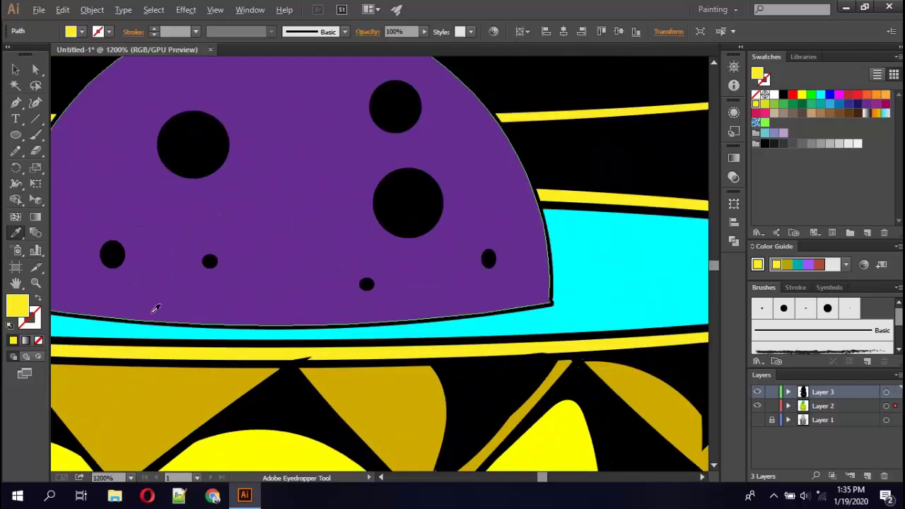
scroll(275, 283, up, 1)
key(v)
double_click(270, 227)
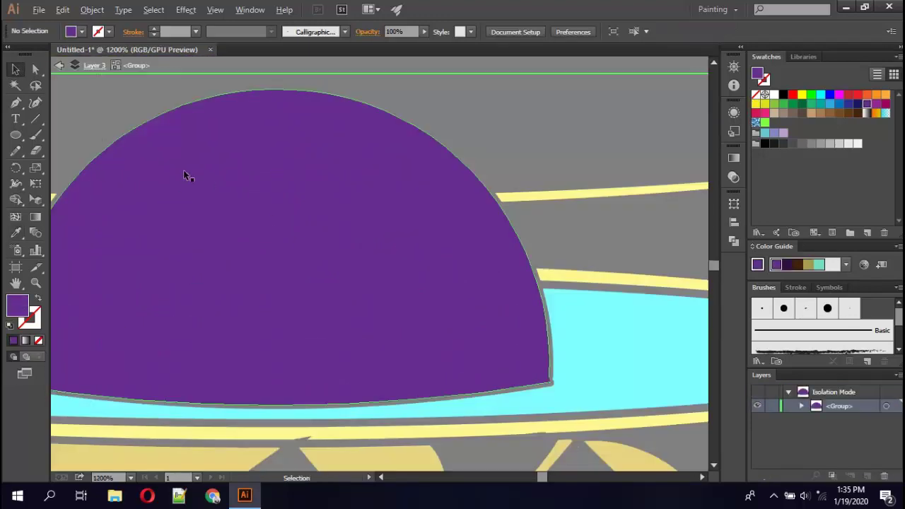
Trace the dome's upper-right edge with Pen anchors, continuing with the Curvature tool.
click(15, 102)
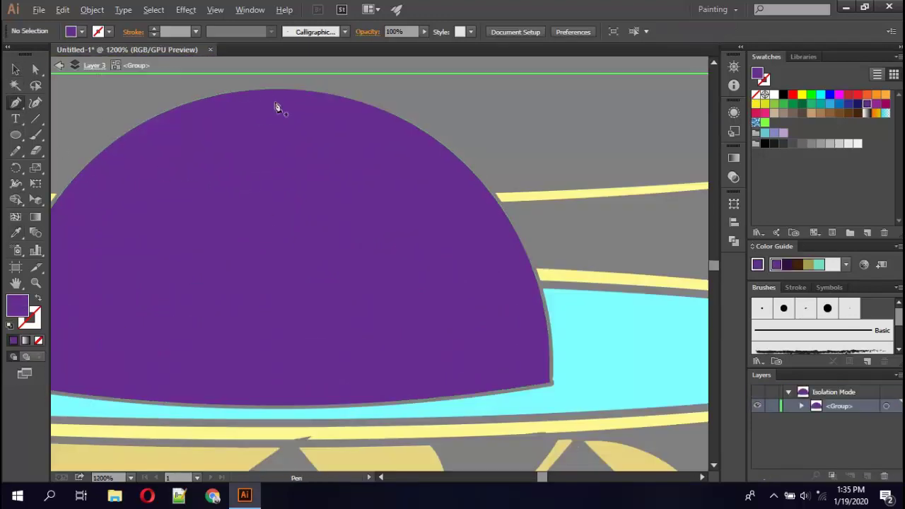
click(277, 95)
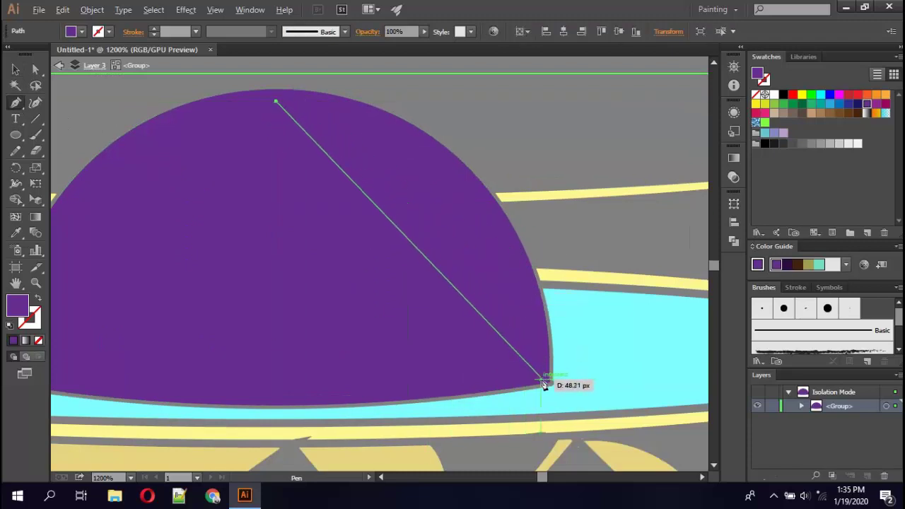
drag(545, 374, 452, 468)
key(ctrl+z)
scroll(452, 212, up, 2)
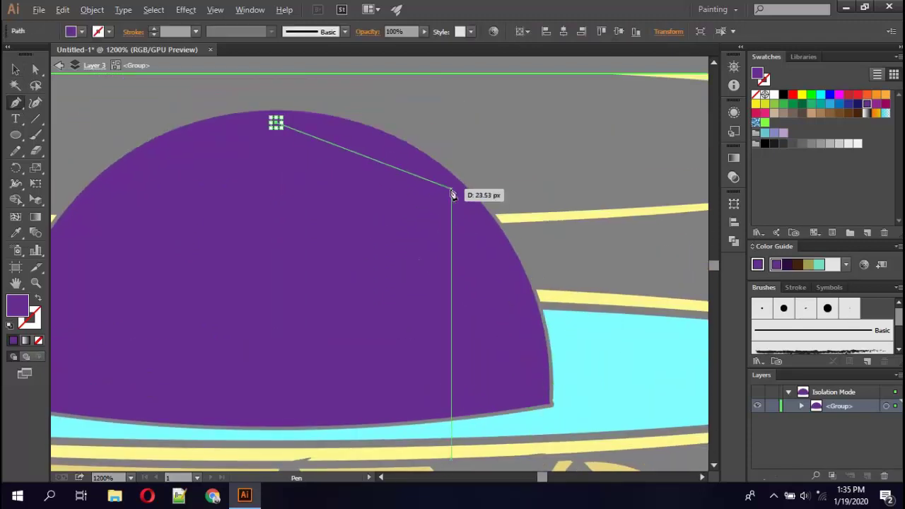
click(465, 210)
drag(466, 211, 503, 285)
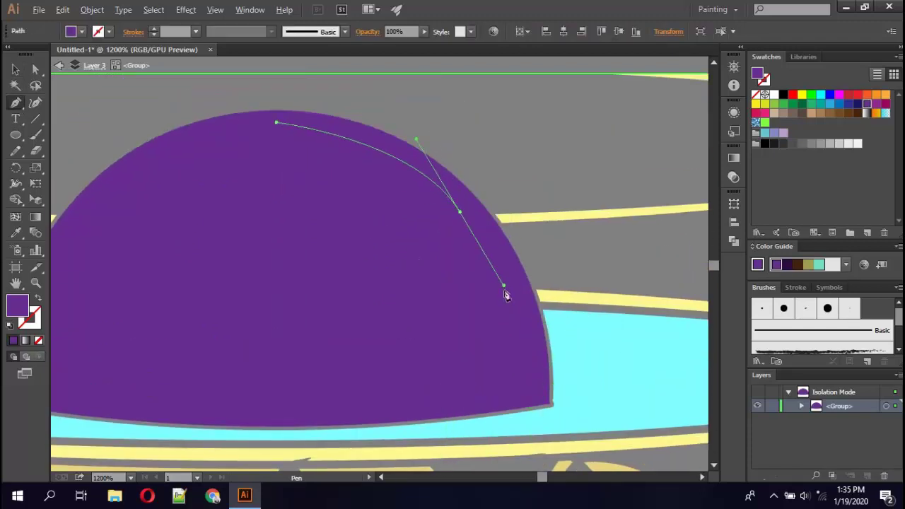
drag(529, 393, 548, 416)
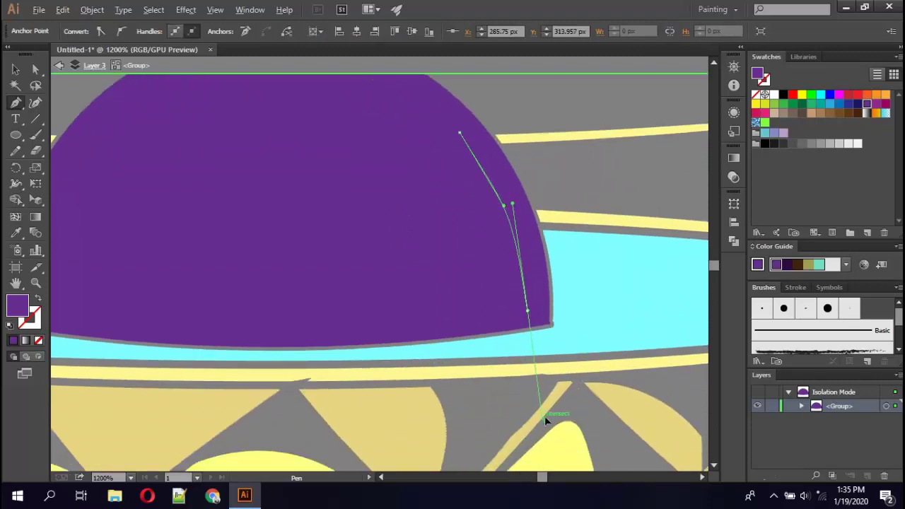
scroll(495, 269, up, 5)
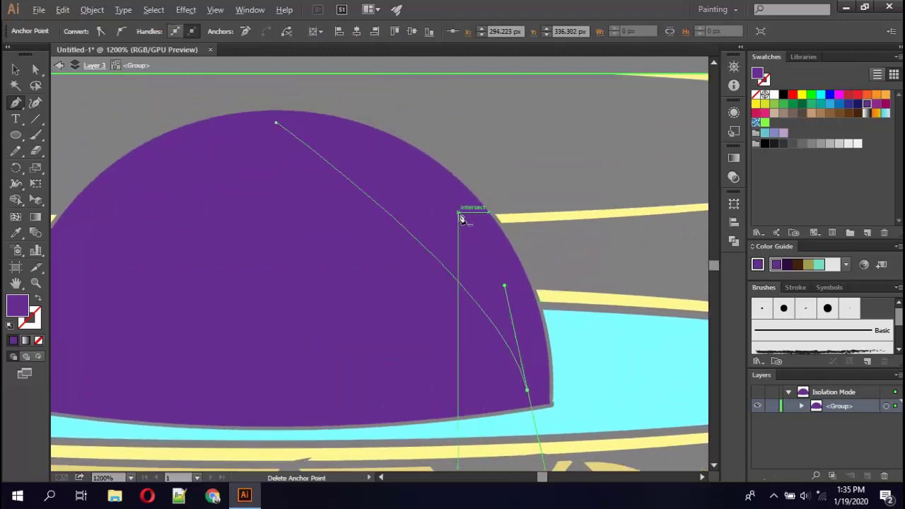
mouse_move(460, 212)
mouse_down()
mouse_move(417, 207)
mouse_move(472, 234)
mouse_move(440, 186)
mouse_up()
key(ctrl+z)
click(35, 103)
click(477, 228)
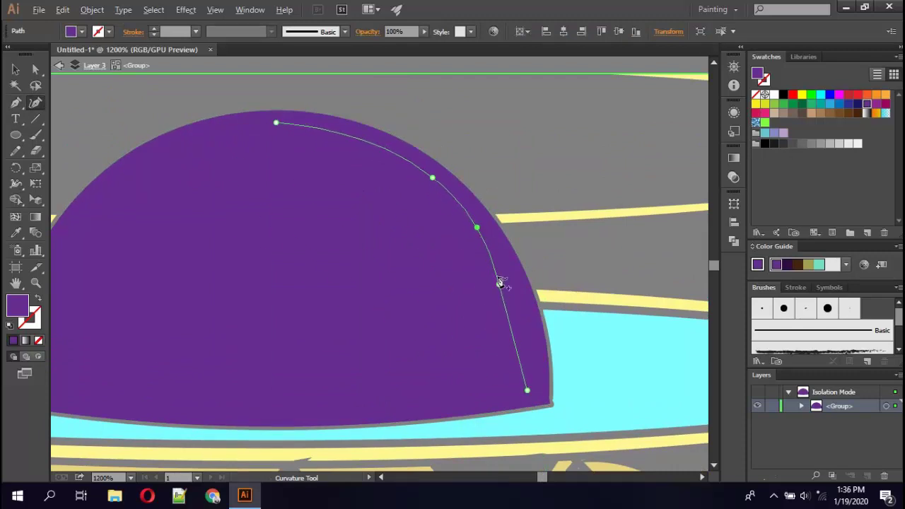
Close a crescent shape along the dome's right edge and base, smoothing its curves.
drag(499, 283, 513, 298)
drag(478, 228, 483, 231)
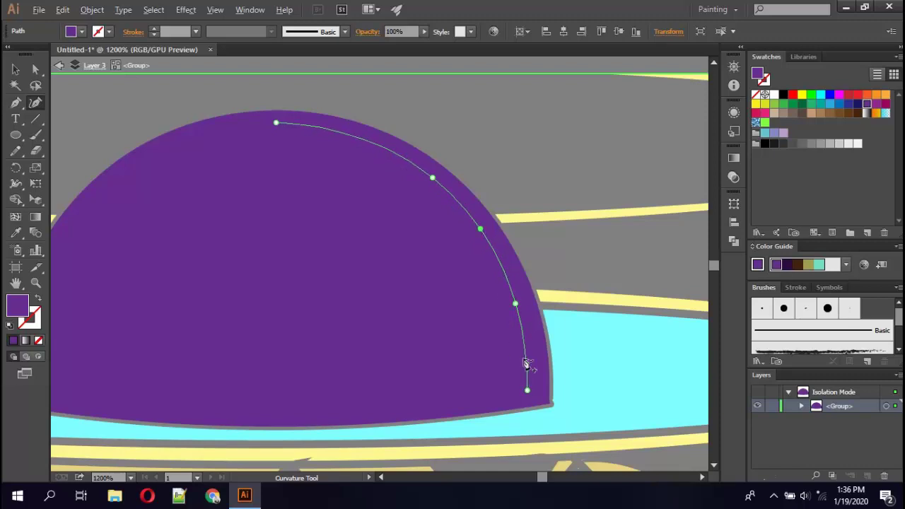
click(249, 409)
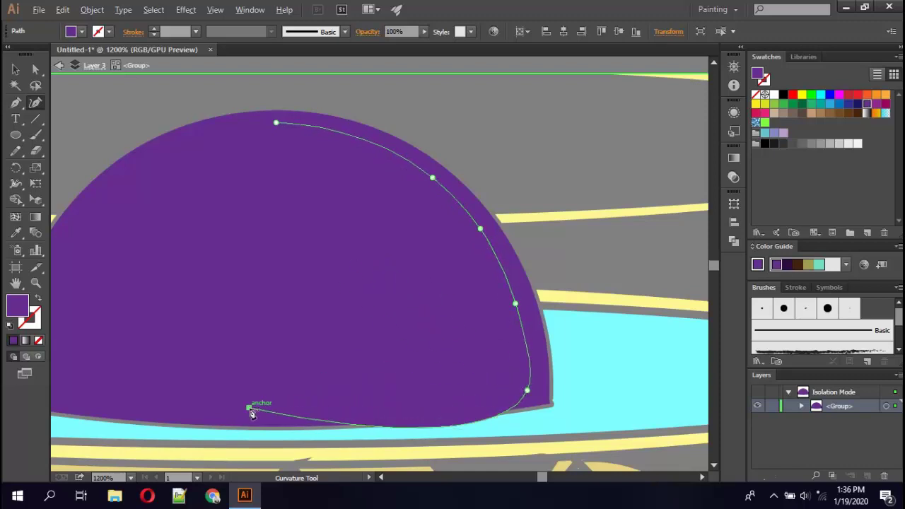
click(344, 215)
click(276, 123)
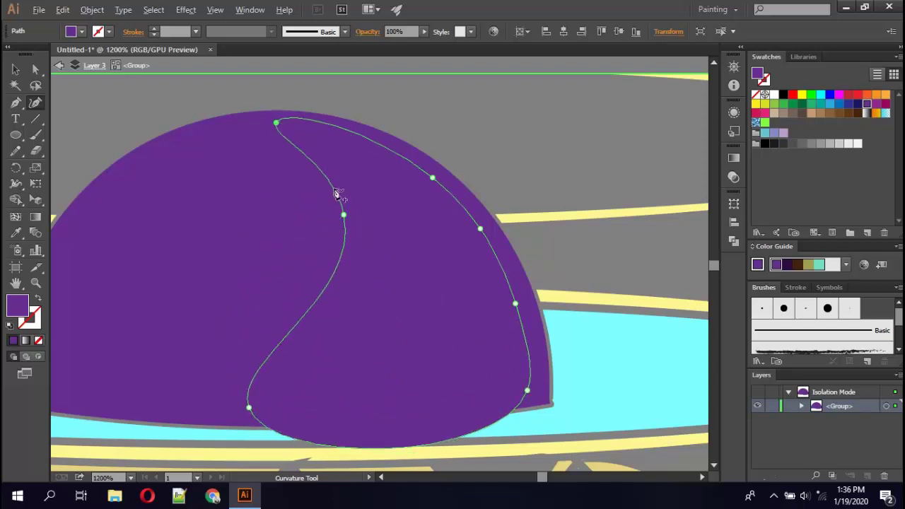
drag(373, 447, 373, 413)
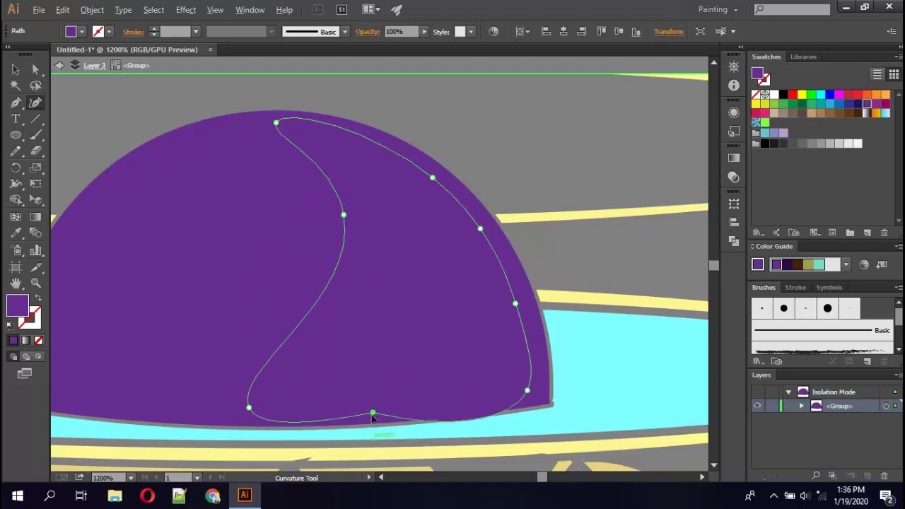
drag(474, 422, 474, 404)
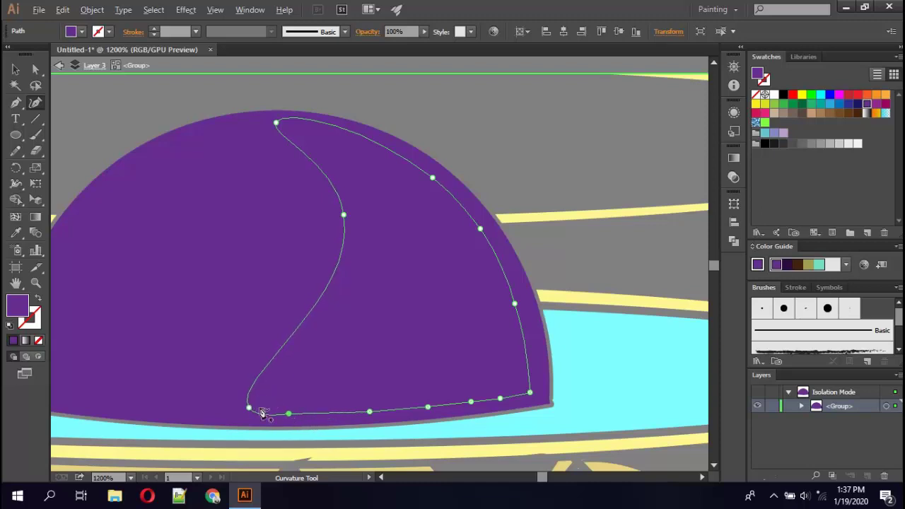
drag(260, 415, 262, 414)
drag(344, 214, 345, 217)
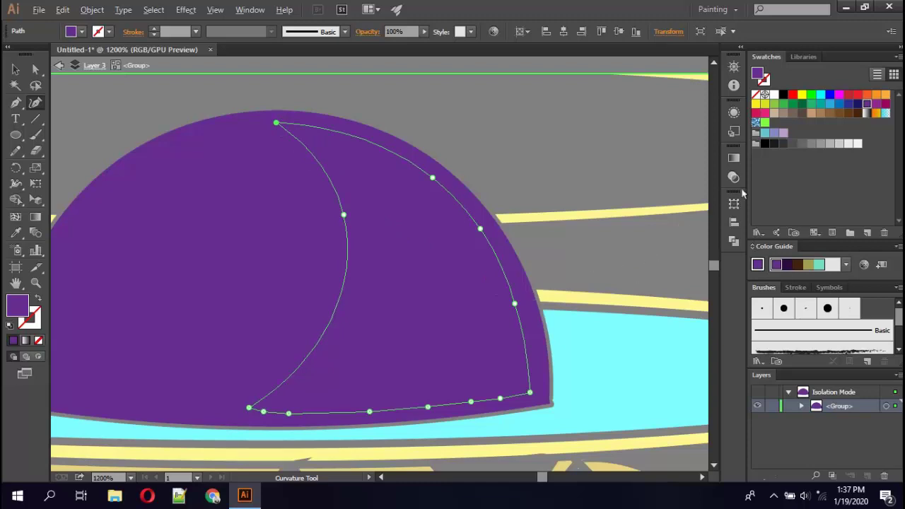
Fill the crescent with very dark purple #1E0830.
double_click(15, 304)
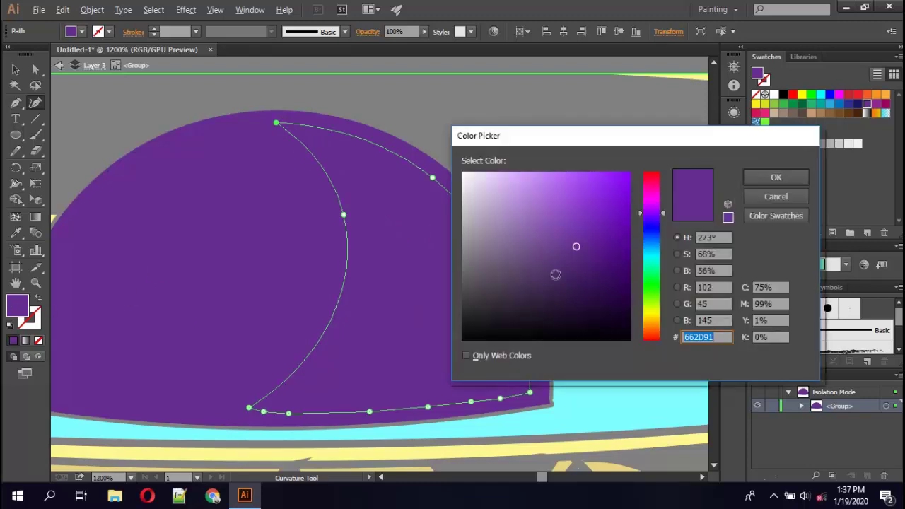
click(608, 299)
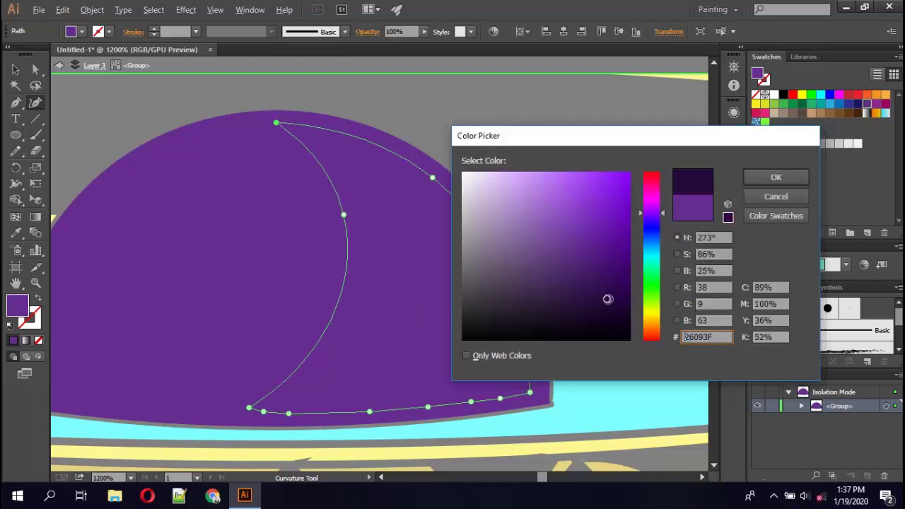
click(784, 179)
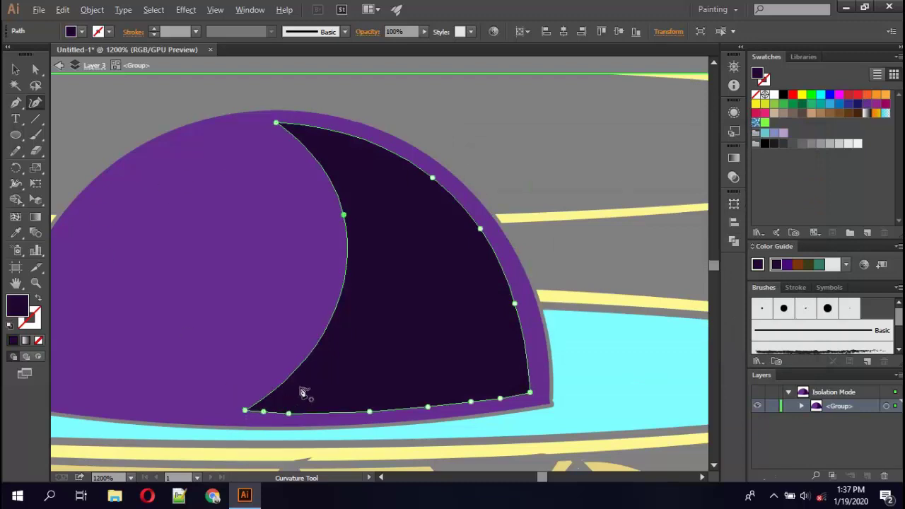
Duplicate the crescent in place and widen the copy leftward across the dome.
key(Left)
key(Up)
key(Right)
key(Down)
drag(278, 125, 218, 131)
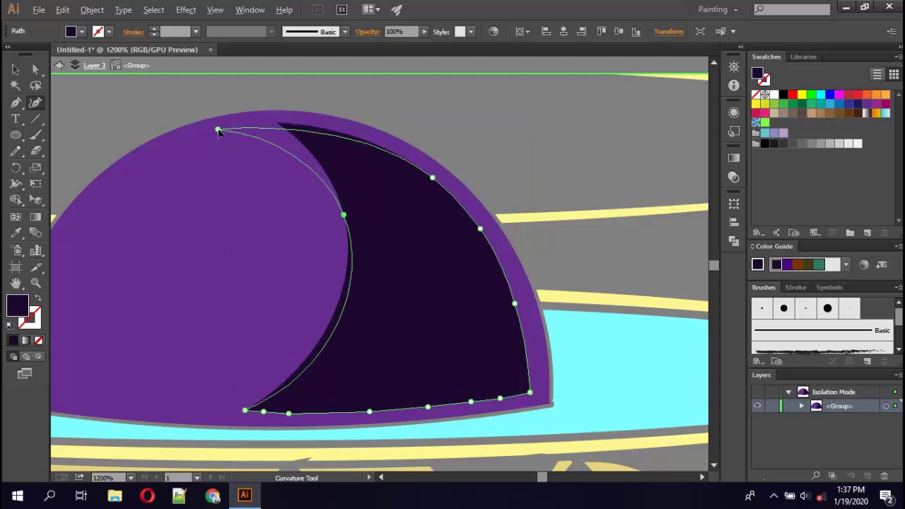
drag(345, 215, 267, 215)
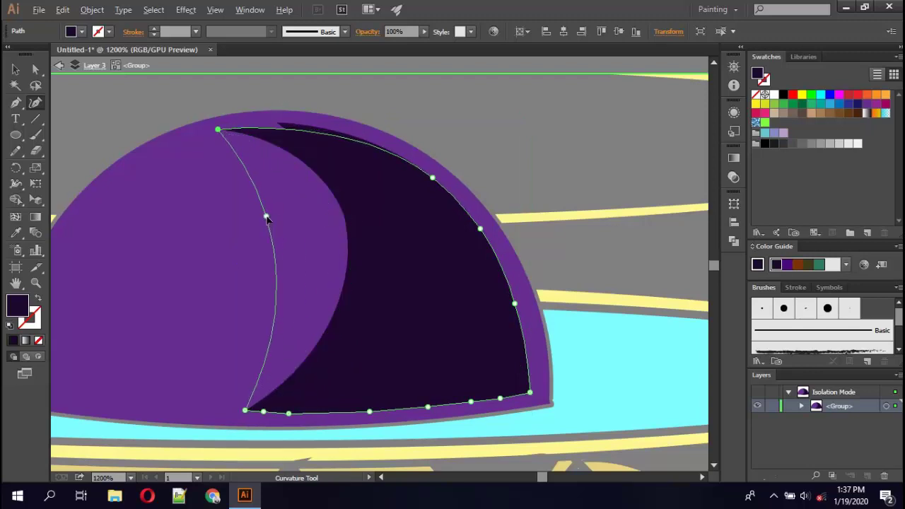
drag(246, 411, 120, 405)
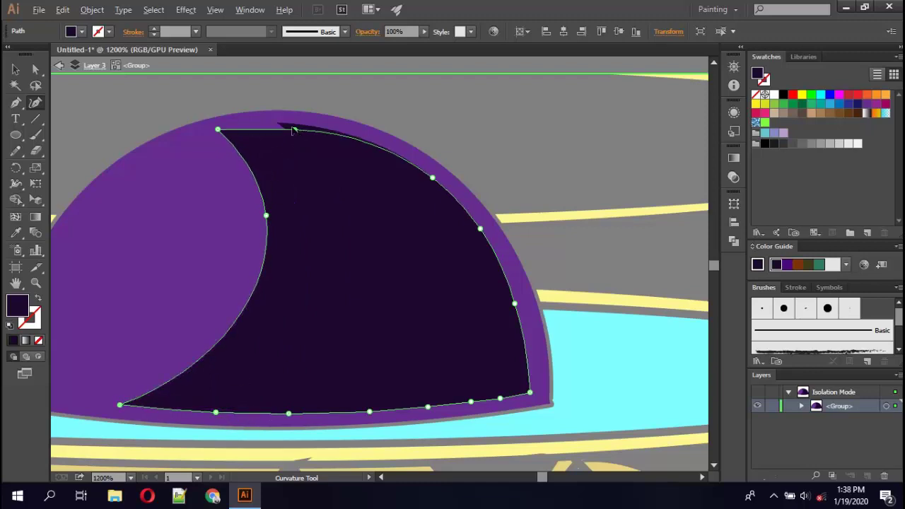
drag(219, 131, 210, 133)
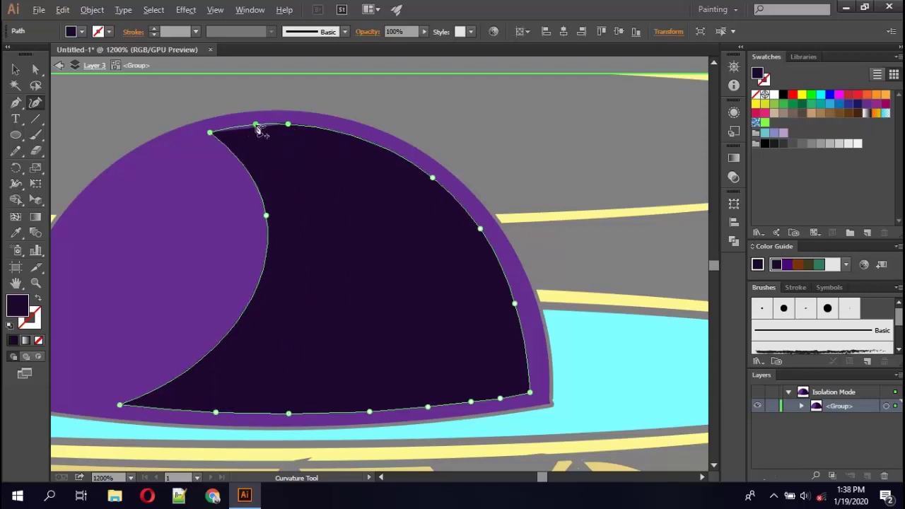
Give the copy a lighter mid-purple fill, place it behind the dark crescent, and exit isolation mode.
double_click(13, 302)
click(777, 177)
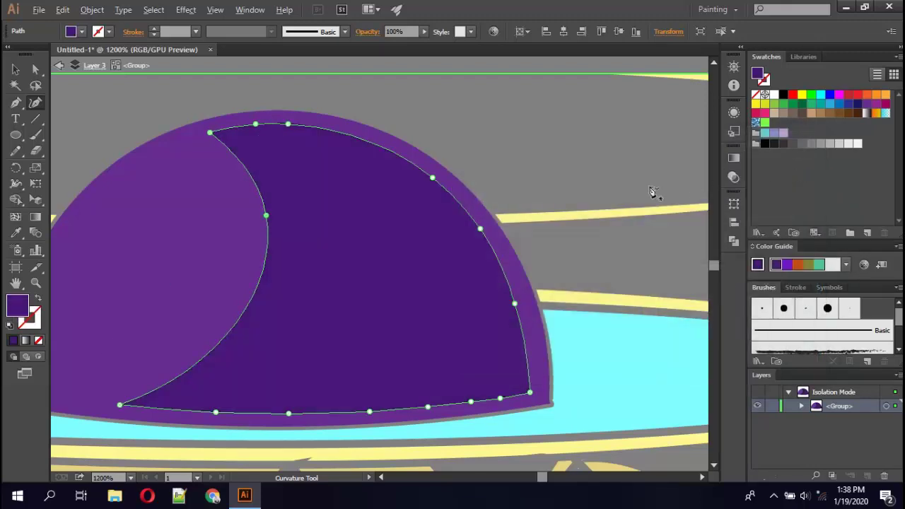
key(ctrl+f)
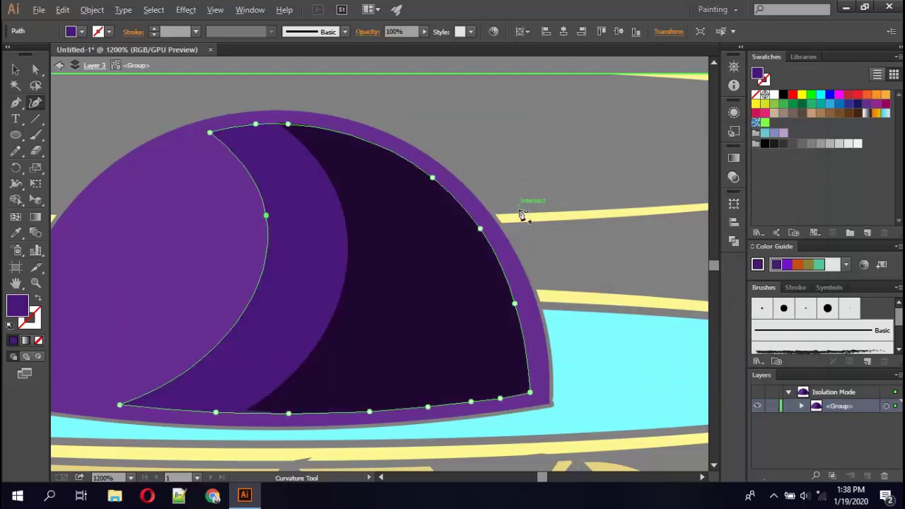
click(15, 69)
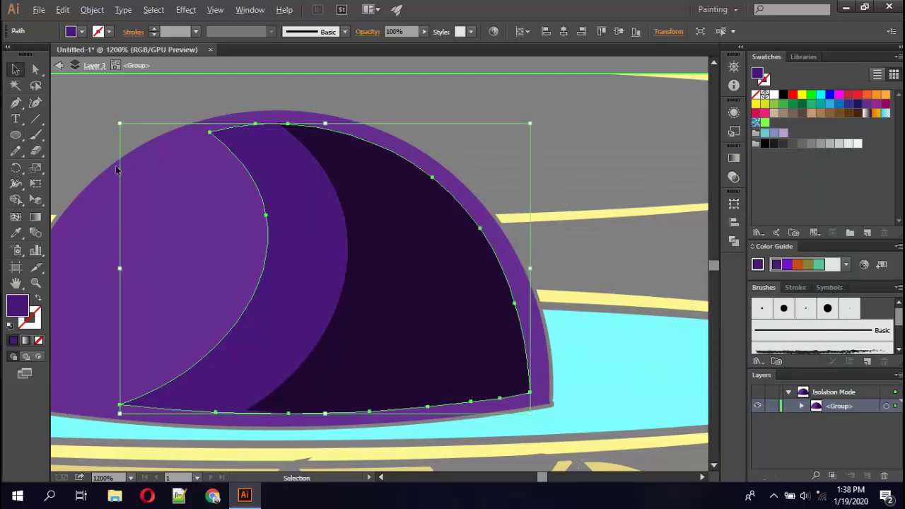
click(275, 232)
click(60, 65)
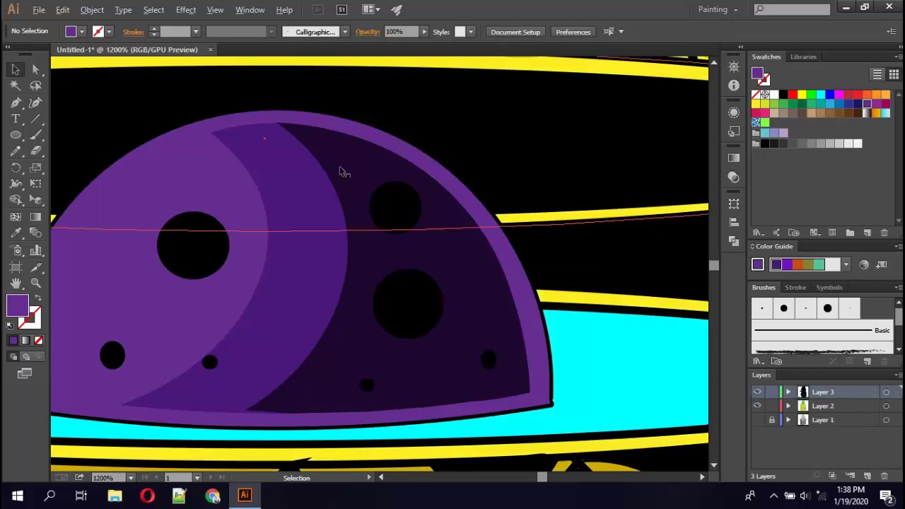
Draw an ellipse over the large left black hole on the dome.
scroll(409, 235, up, 2)
click(16, 136)
click(109, 31)
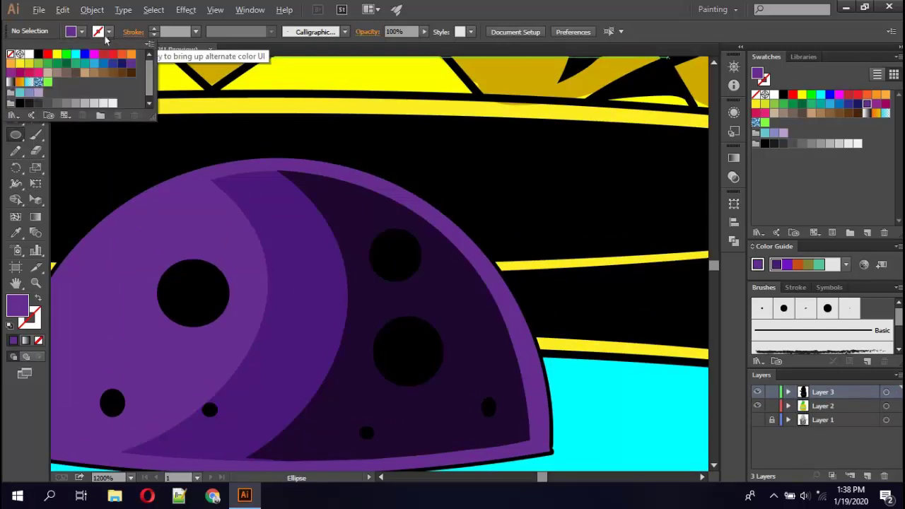
click(42, 64)
click(83, 32)
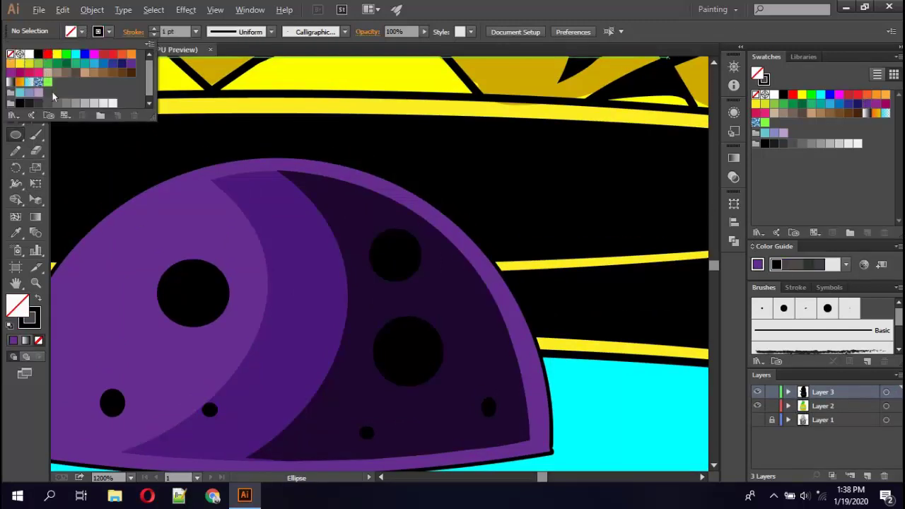
key(v)
click(195, 320)
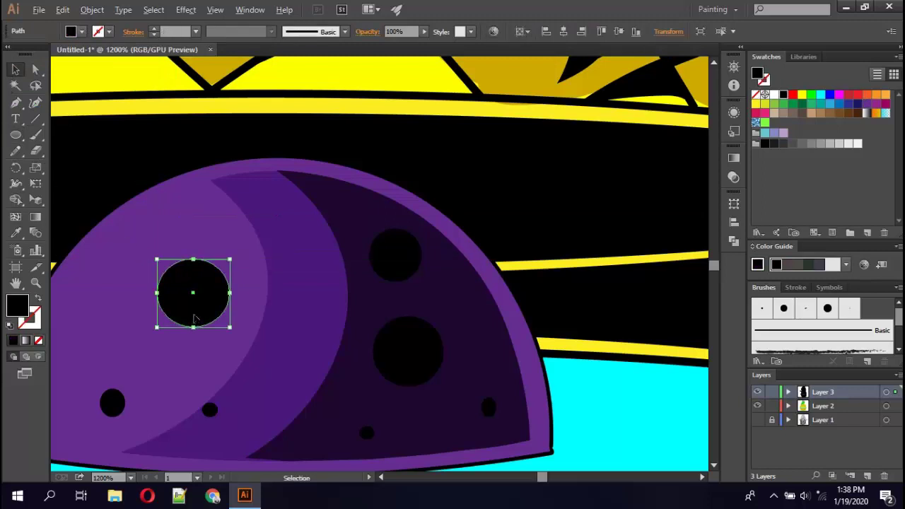
key(l)
drag(144, 260, 228, 327)
Make the ellipse a no-fill ring with a 0.5 pt black outline.
click(83, 32)
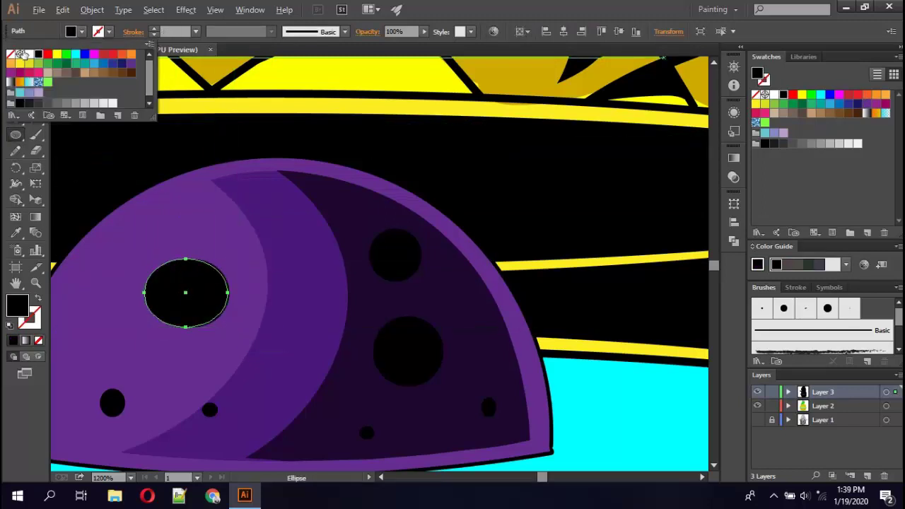
click(10, 54)
click(39, 55)
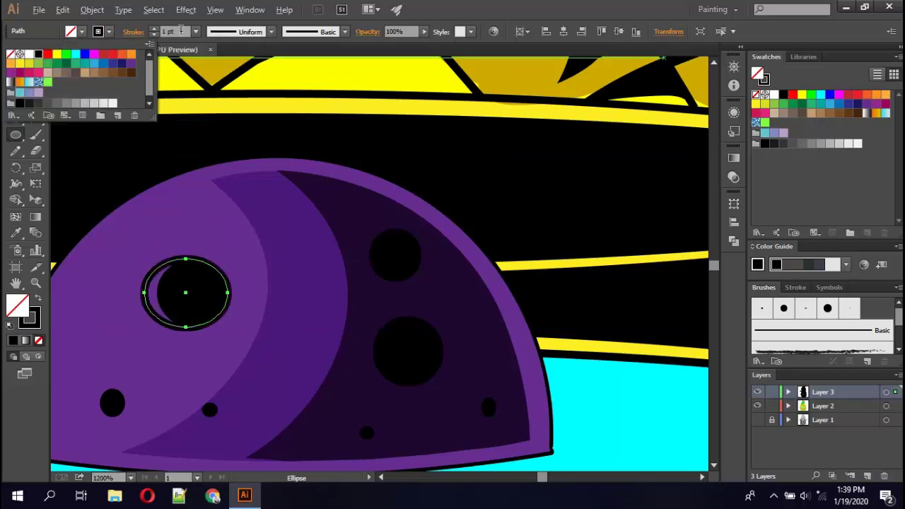
click(195, 31)
click(215, 60)
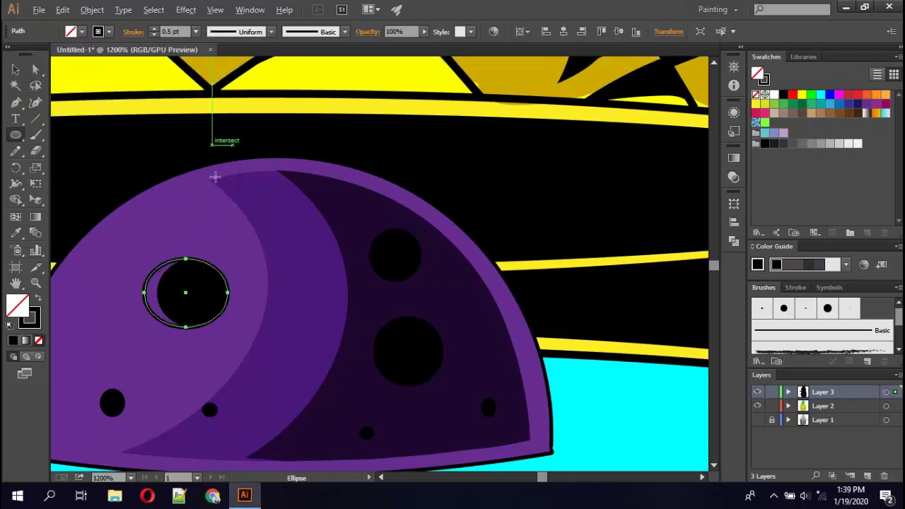
key(v)
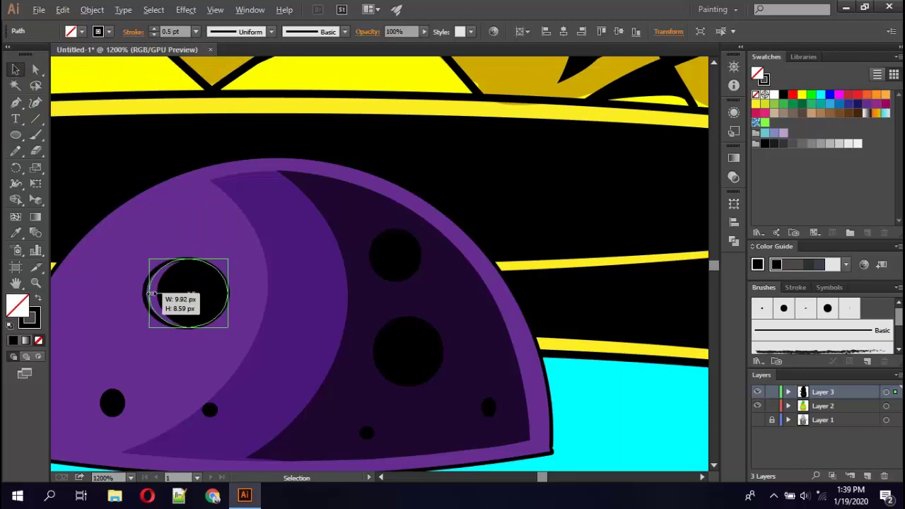
key(shift+x)
click(248, 319)
click(430, 265)
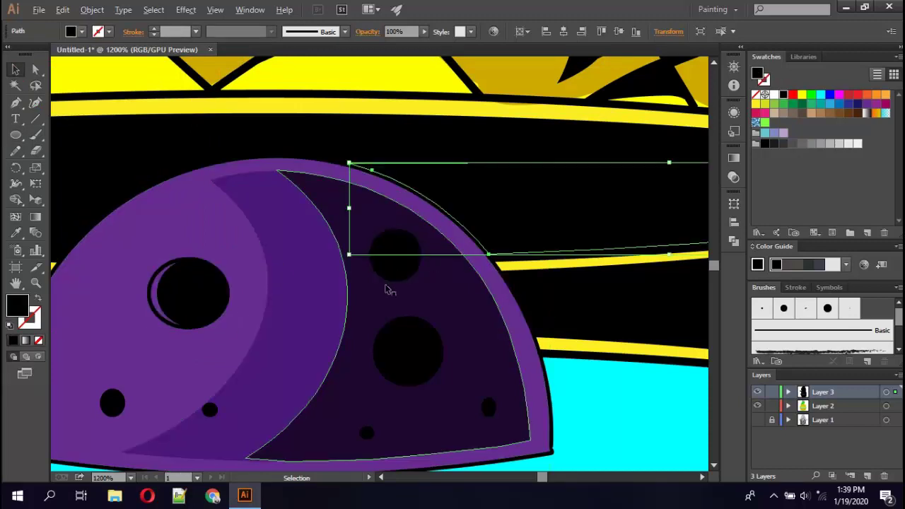
click(218, 320)
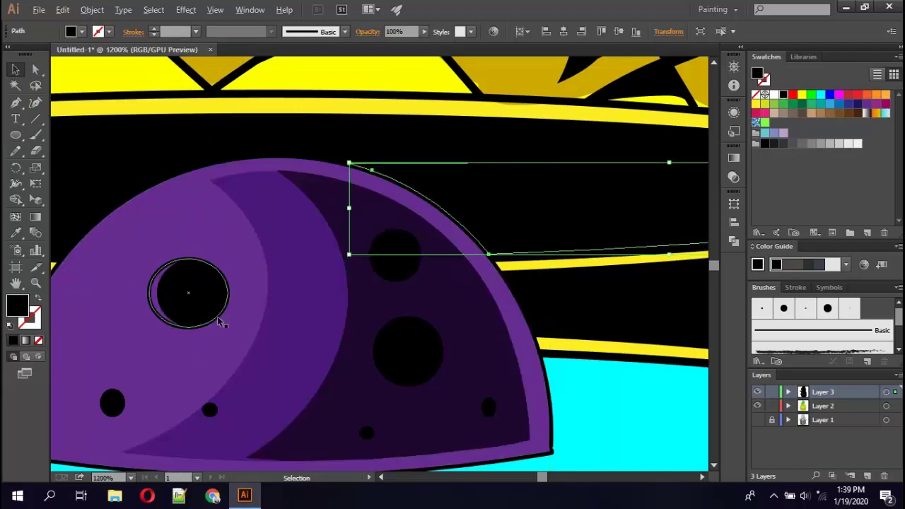
click(191, 294)
key(shift+x)
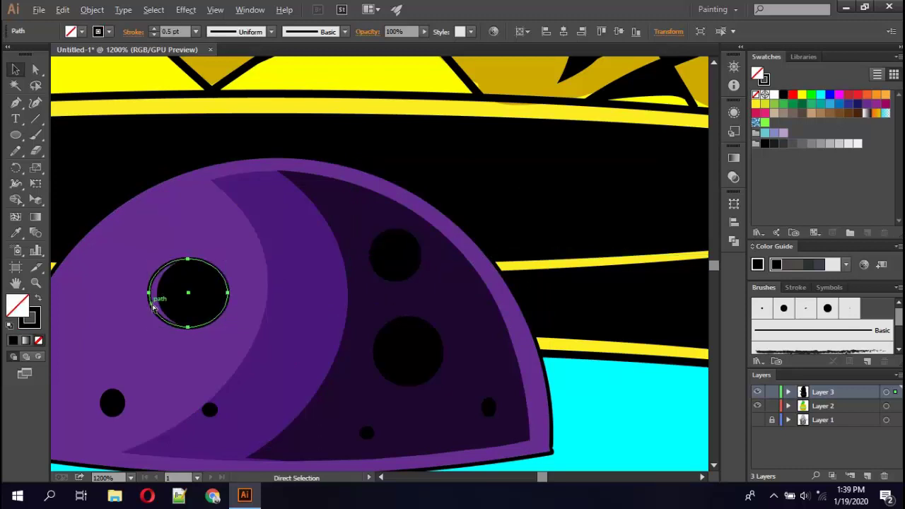
Copy the ring onto the other holes and shrink one to fit the upper hole.
drag(191, 294, 379, 262)
mouse_move(408, 296)
mouse_down()
mouse_move(438, 375)
mouse_move(460, 378)
mouse_up()
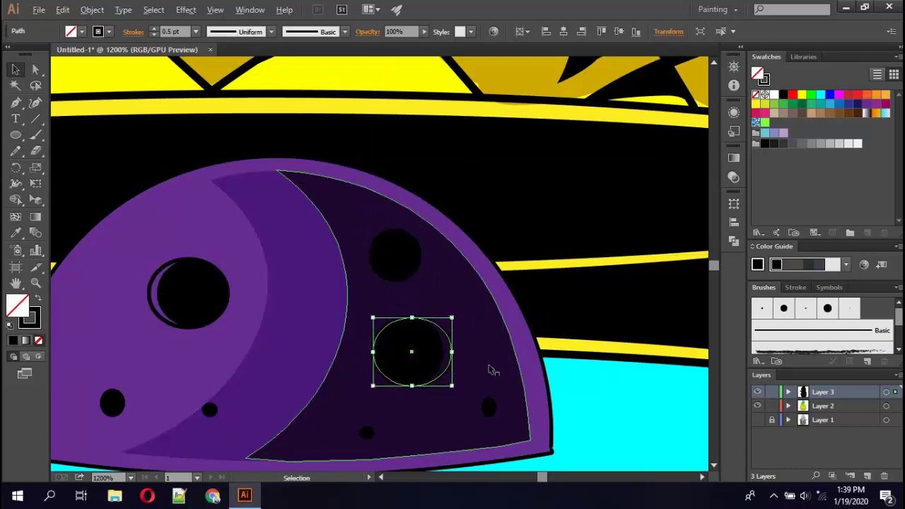
click(385, 283)
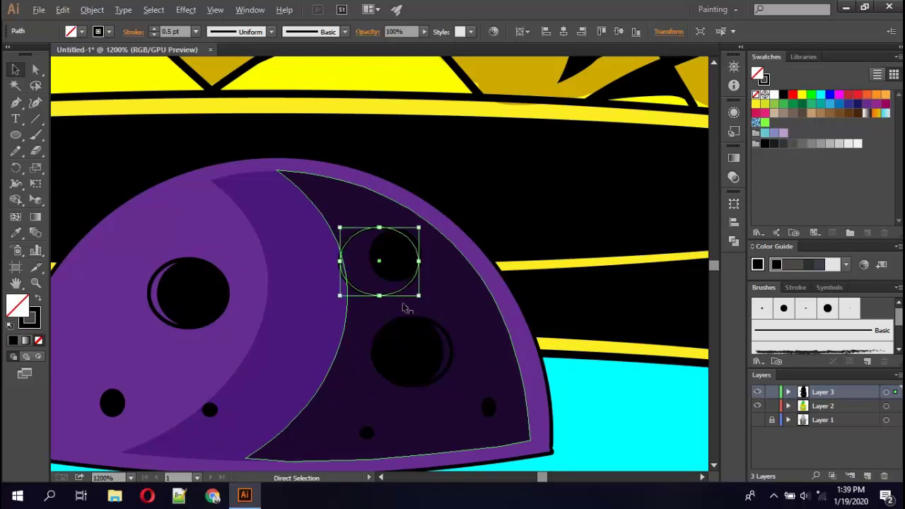
drag(338, 284, 418, 282)
double_click(380, 278)
key(Escape)
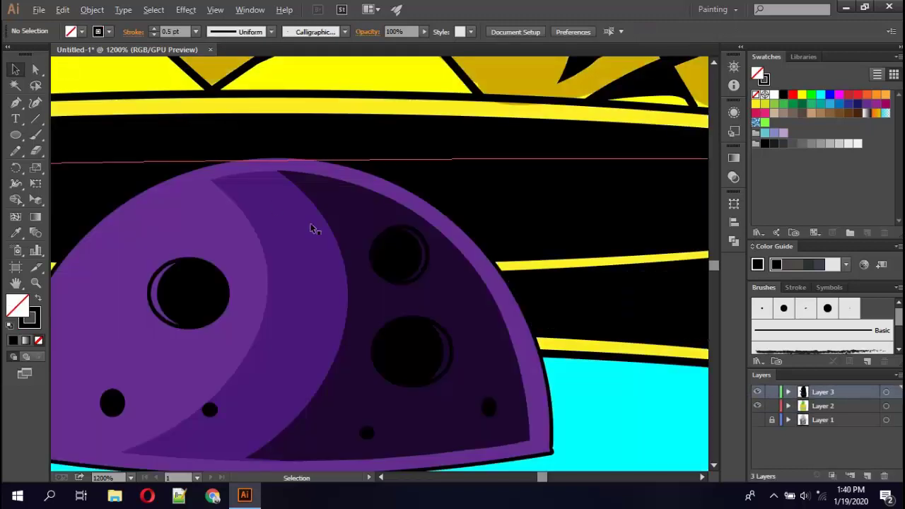
scroll(480, 308, up, 1)
scroll(480, 308, down, 1)
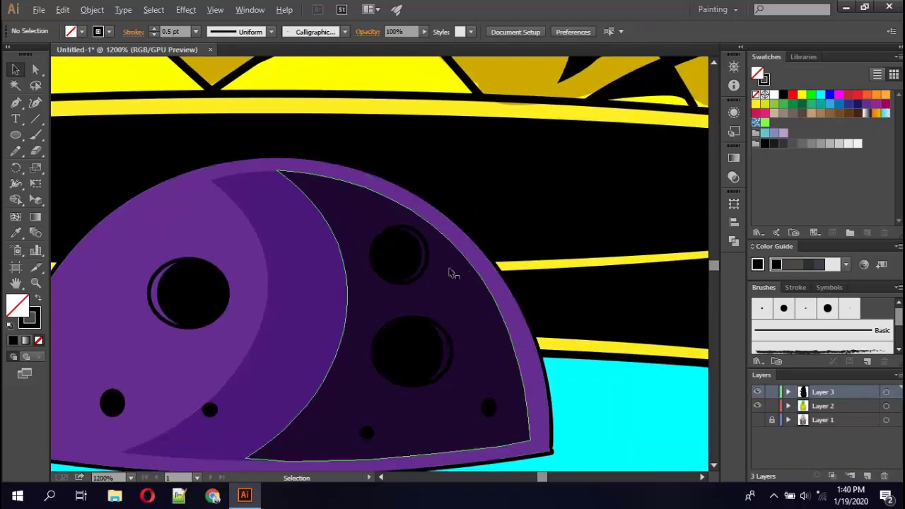
click(423, 280)
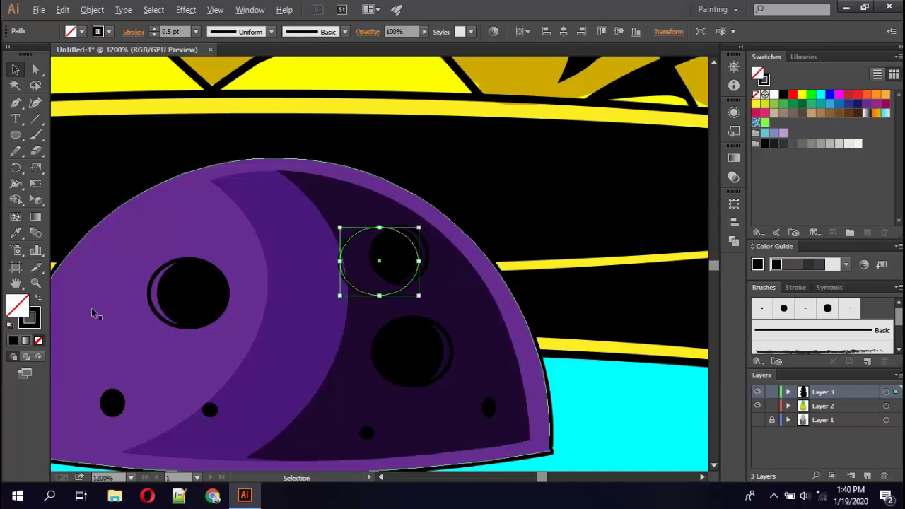
Recolour the ring's outline purple and position it over the upper crater.
click(38, 320)
double_click(35, 320)
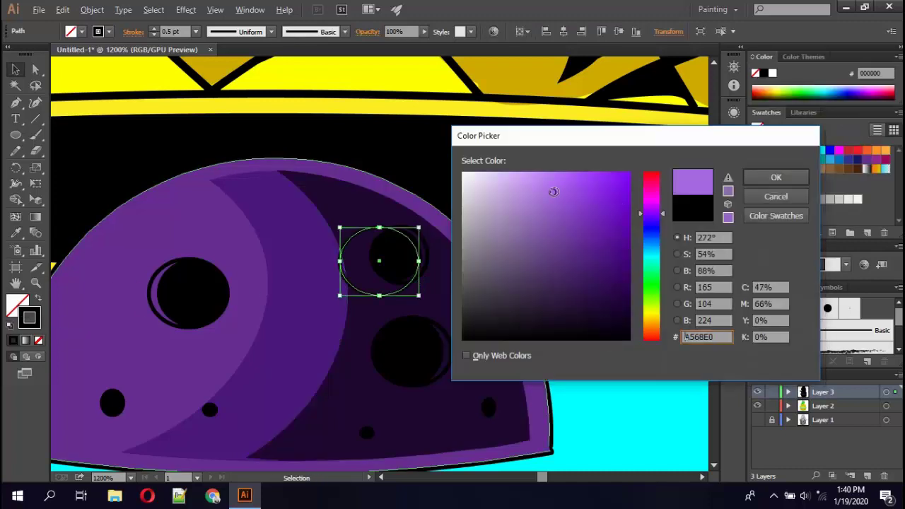
click(776, 177)
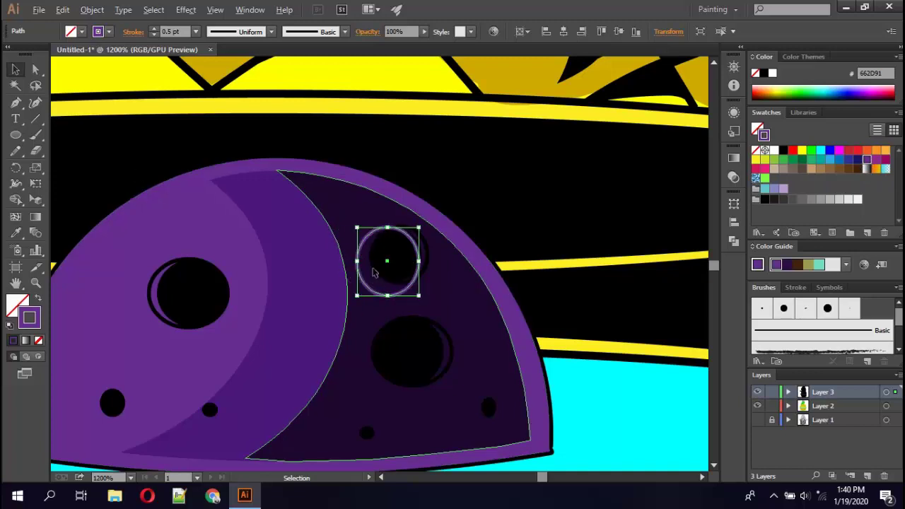
drag(403, 291, 418, 283)
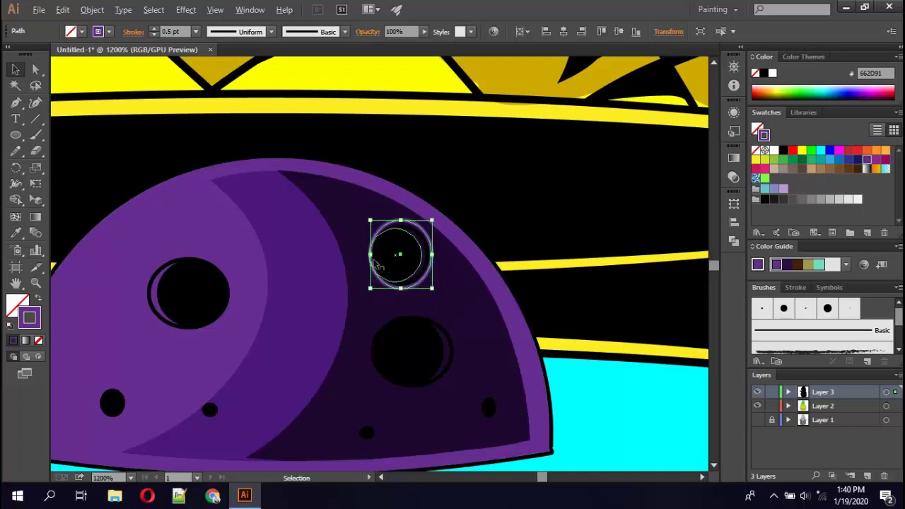
click(566, 290)
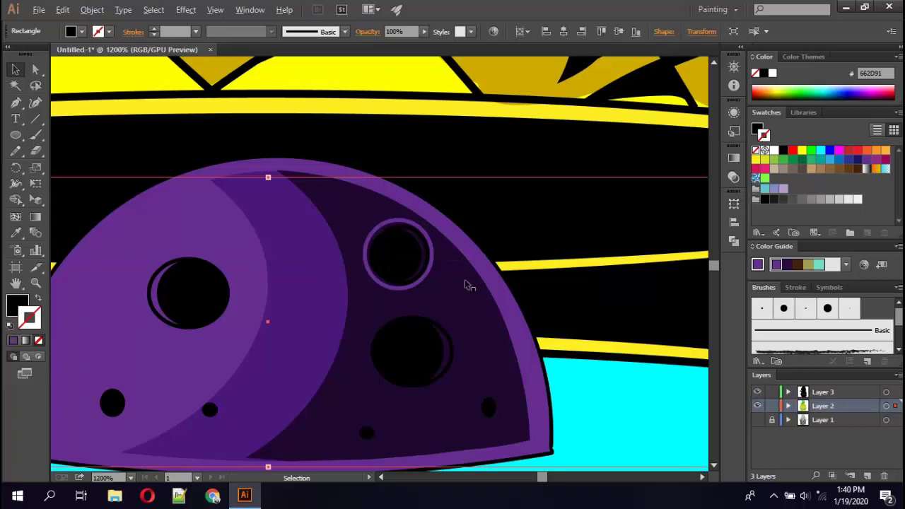
click(427, 276)
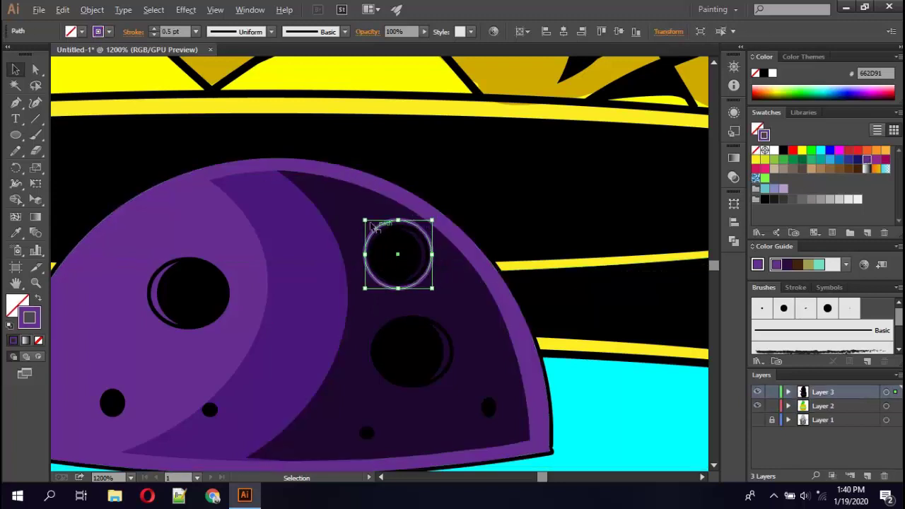
drag(375, 228, 384, 232)
click(548, 283)
scroll(610, 334, up, 1)
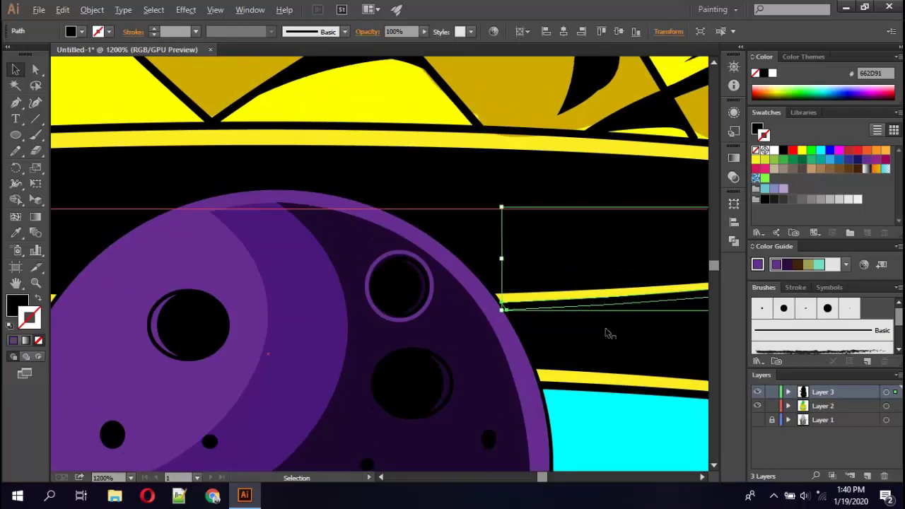
scroll(610, 334, down, 1)
Thin the upper crater's ring outline to 0.25 pt.
click(435, 253)
click(195, 31)
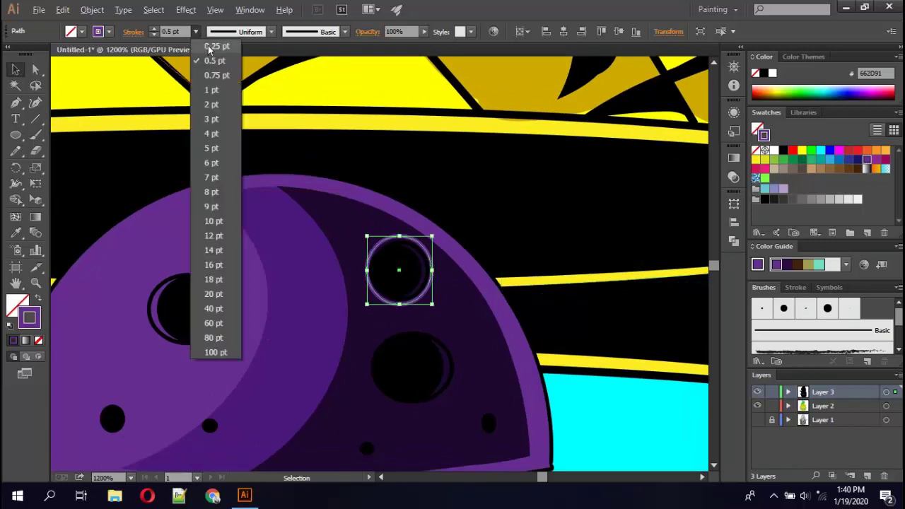
click(212, 65)
click(559, 267)
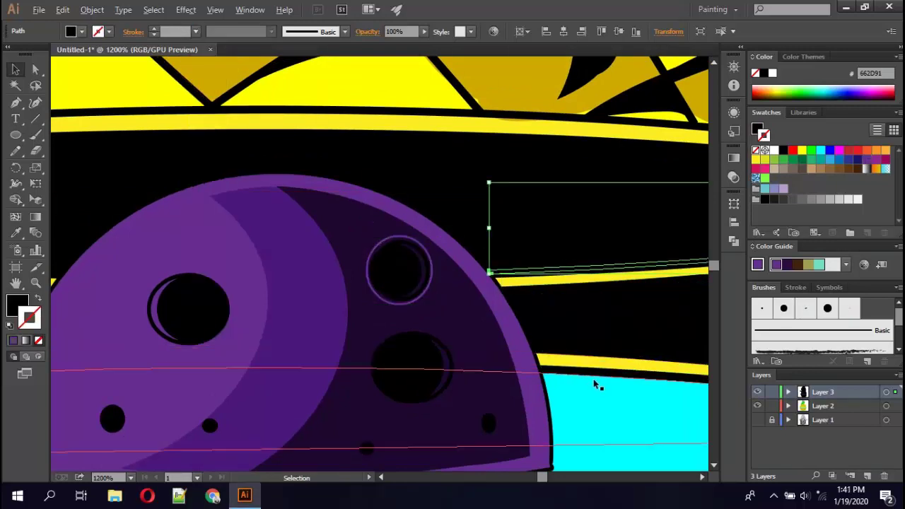
key(a)
click(429, 292)
key(v)
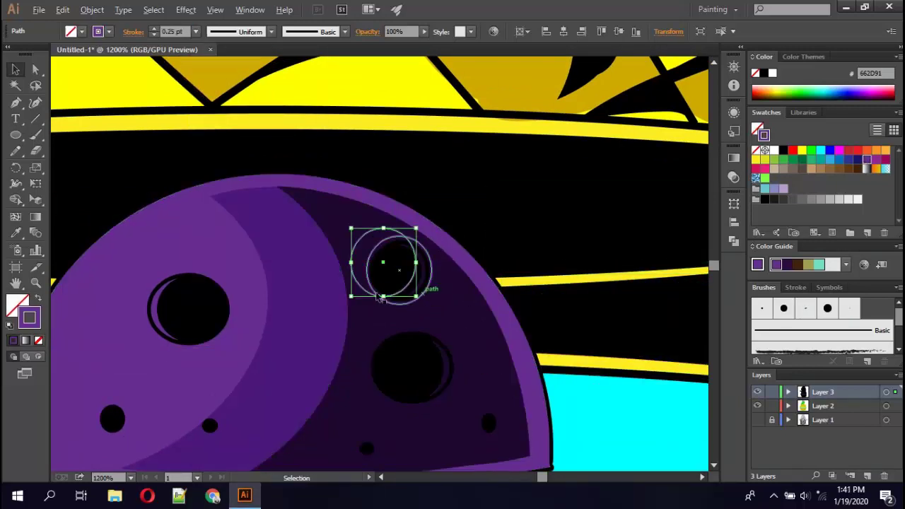
Copy the ring down onto the lower crater and start resizing it to fit.
alt+drag(398, 239, 400, 336)
click(445, 414)
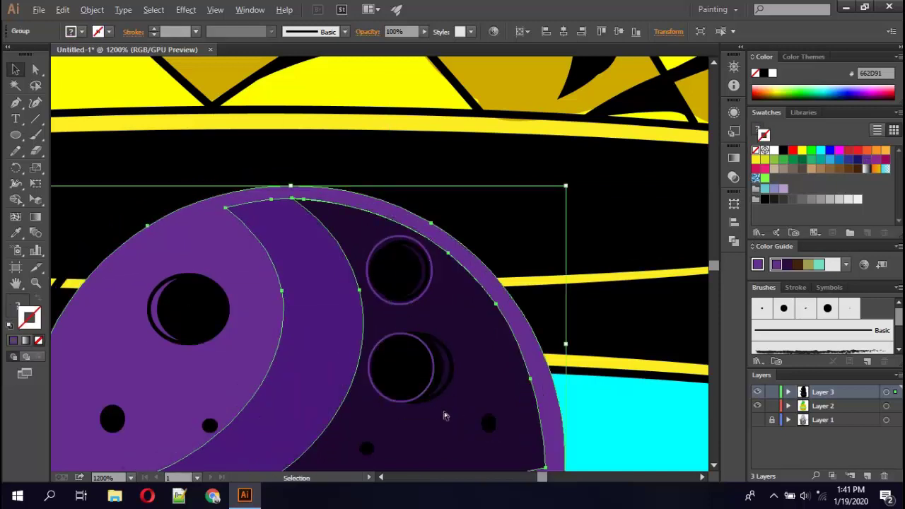
click(398, 375)
drag(435, 404, 453, 402)
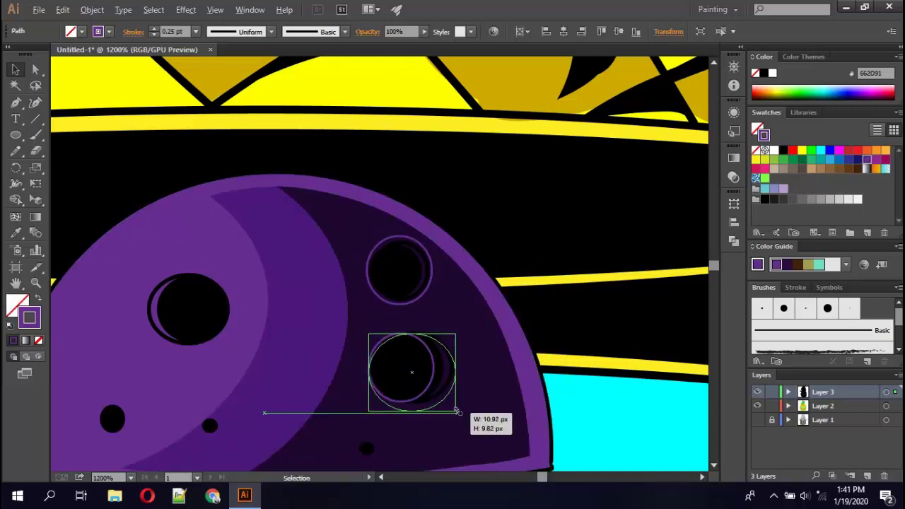
drag(411, 330, 382, 351)
scroll(471, 380, up, 4)
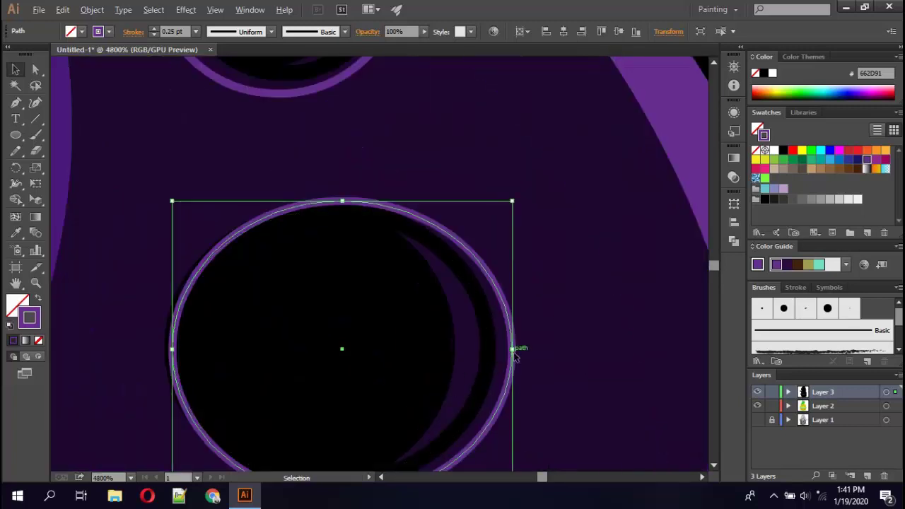
drag(516, 357, 516, 354)
key(ctrl+z)
key(z)
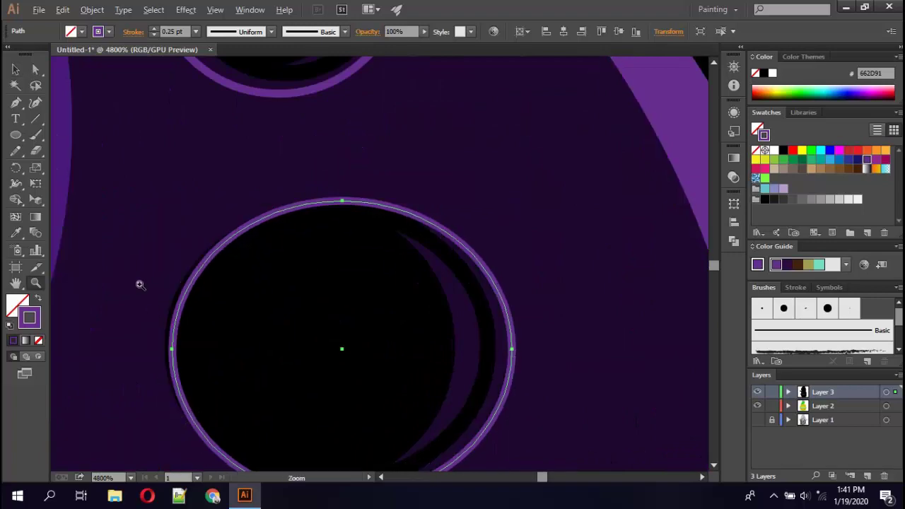
key(v)
drag(172, 347, 165, 347)
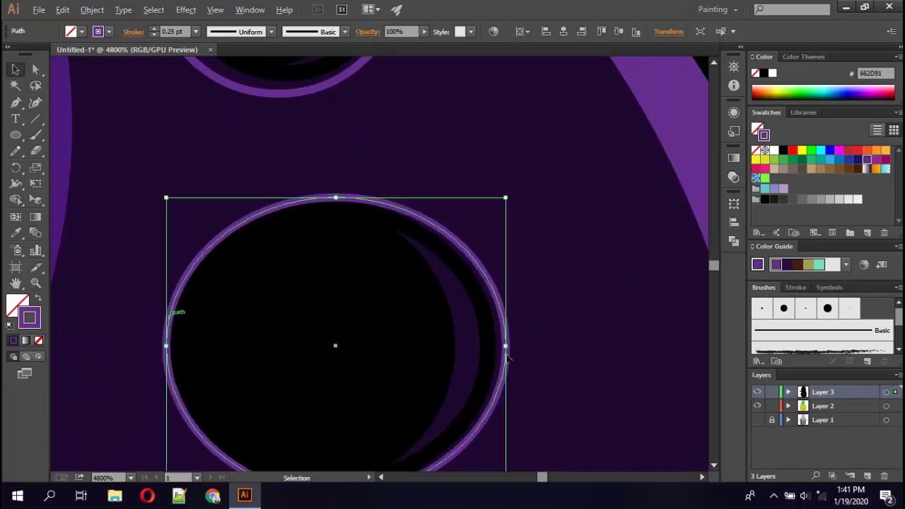
drag(505, 346, 500, 346)
Trim the copied ring's top, bottom and sides to match the lower crater.
scroll(437, 323, down, 4)
scroll(502, 276, up, 4)
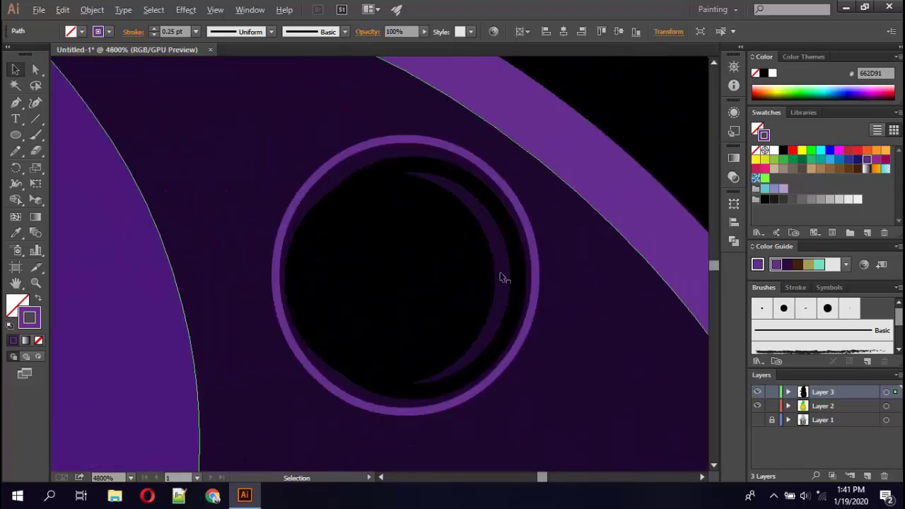
drag(275, 276, 285, 276)
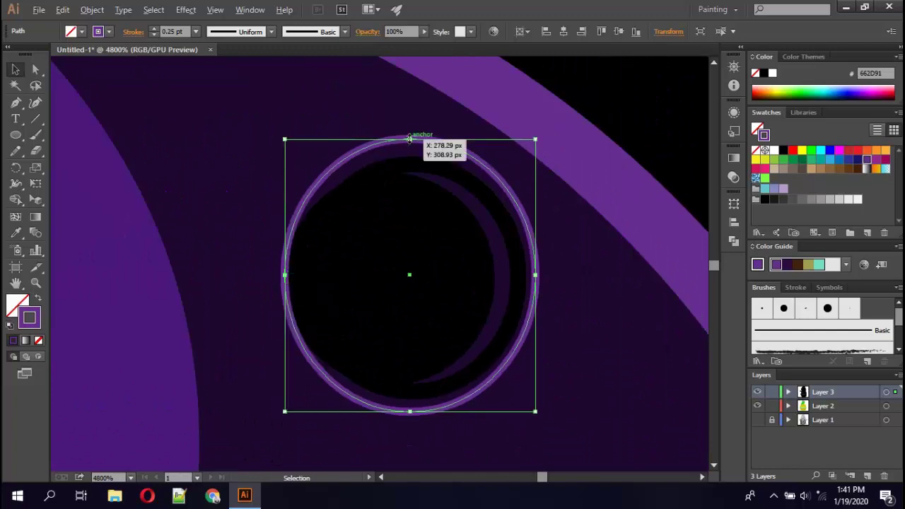
drag(406, 139, 410, 157)
drag(421, 412, 418, 396)
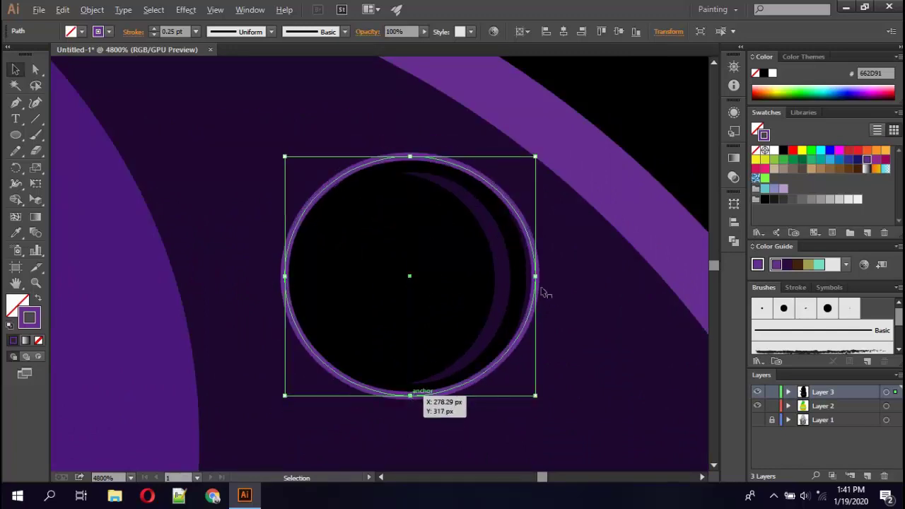
drag(539, 286, 532, 286)
scroll(533, 299, down, 4)
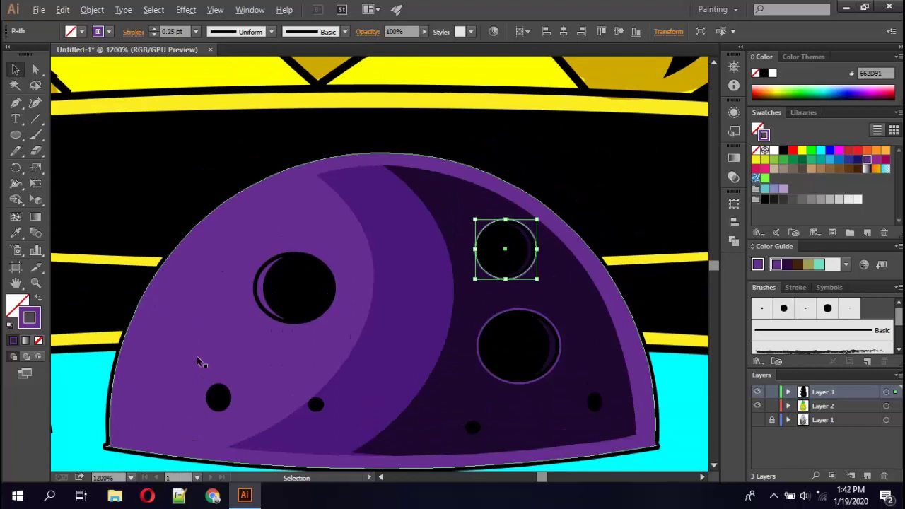
scroll(276, 341, up, 2)
Stretch the left crater's ring slightly downward.
click(265, 316)
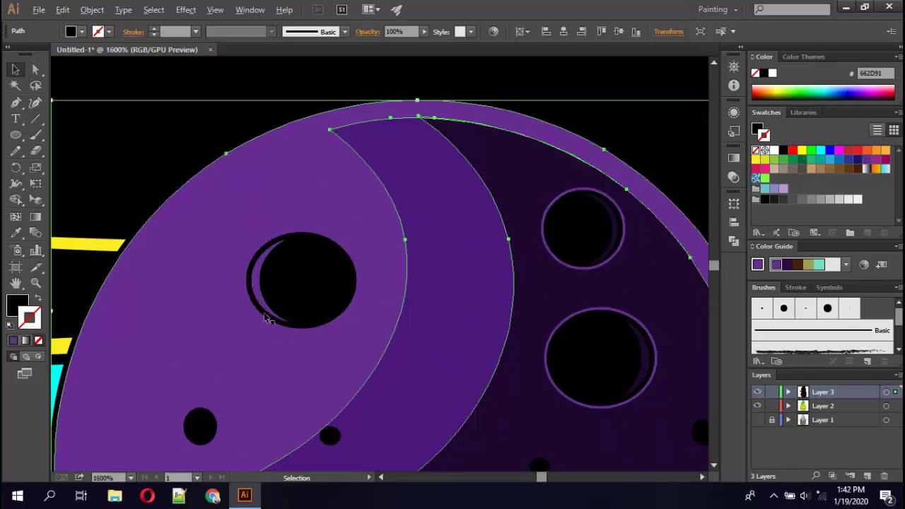
click(273, 312)
scroll(295, 334, up, 1)
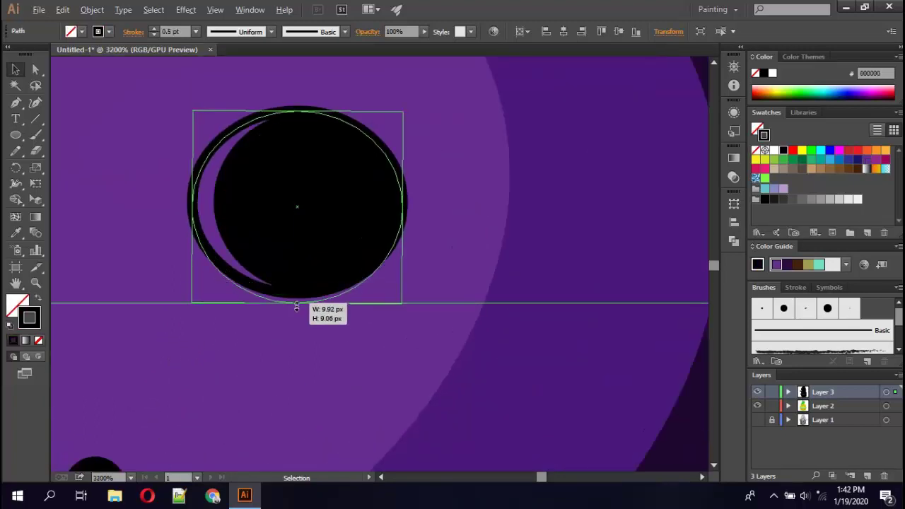
drag(292, 295, 297, 305)
click(306, 233)
scroll(305, 232, down, 3)
scroll(170, 251, down, 2)
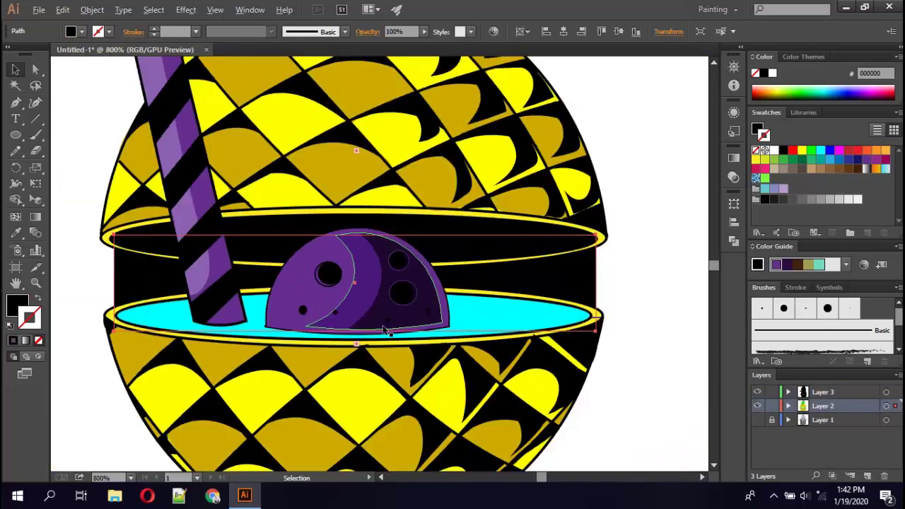
scroll(305, 310, down, 2)
click(631, 328)
scroll(632, 308, down, 2)
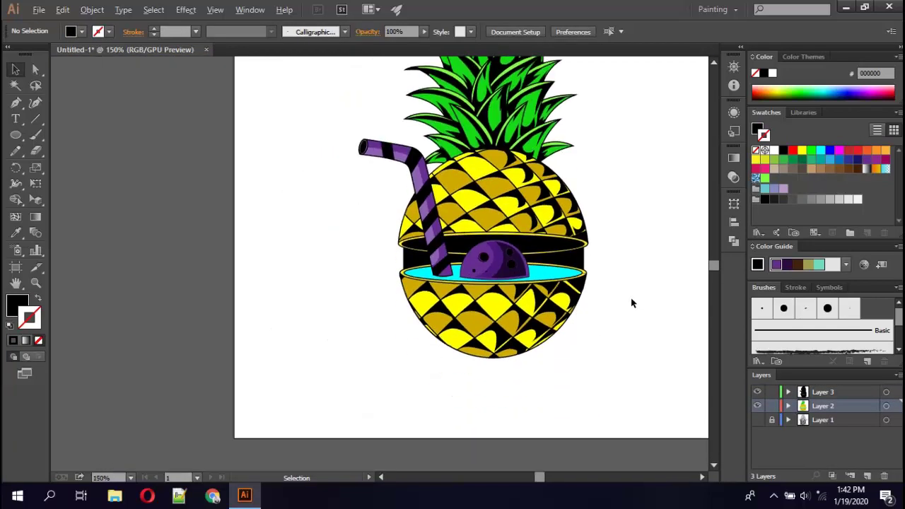
On Layer 3, begin a curved black pen path over the upper shell's right side.
click(851, 394)
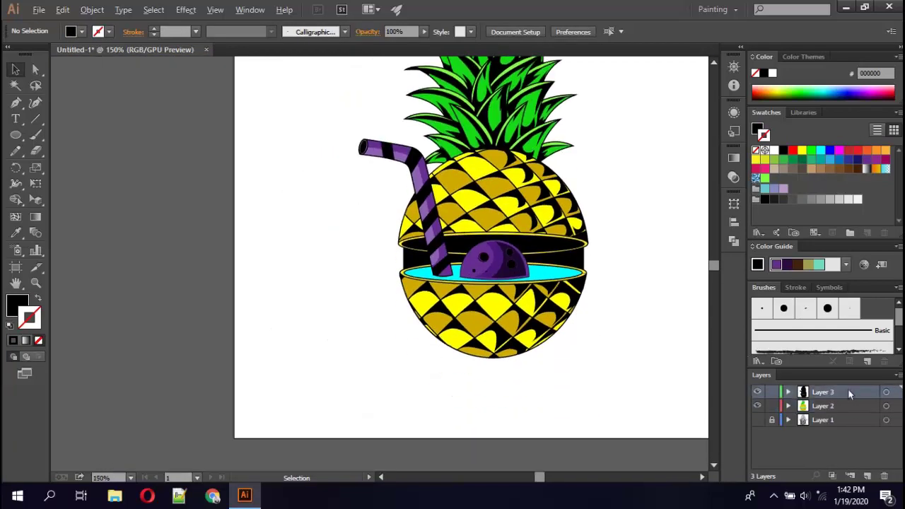
scroll(607, 283, up, 1)
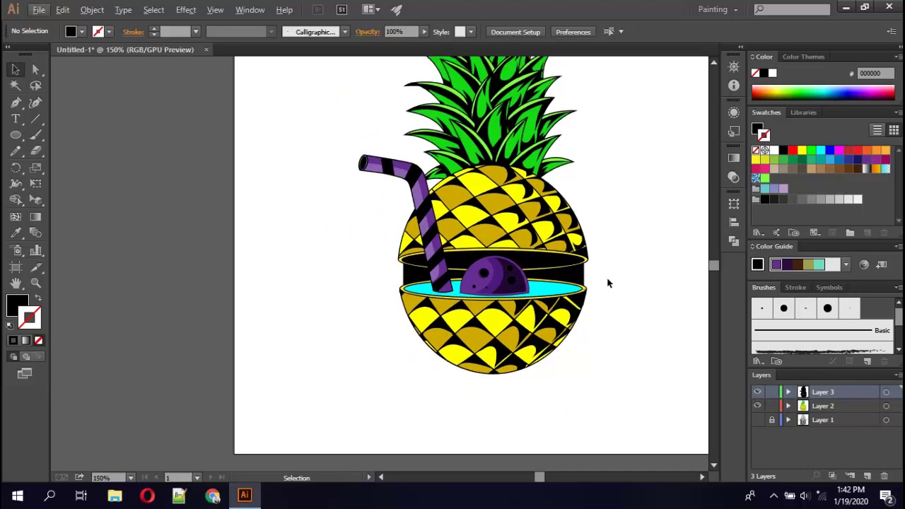
scroll(606, 283, up, 1)
scroll(606, 282, up, 2)
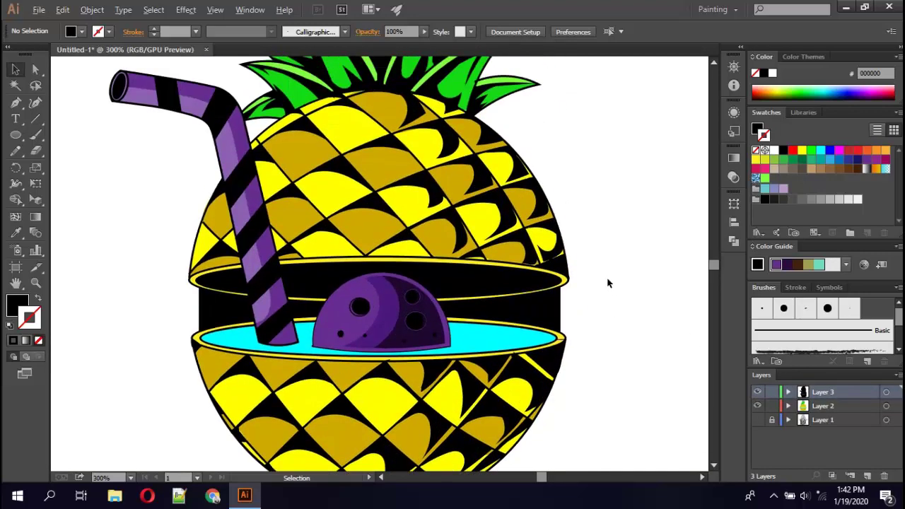
scroll(587, 263, down, 2)
scroll(587, 261, up, 2)
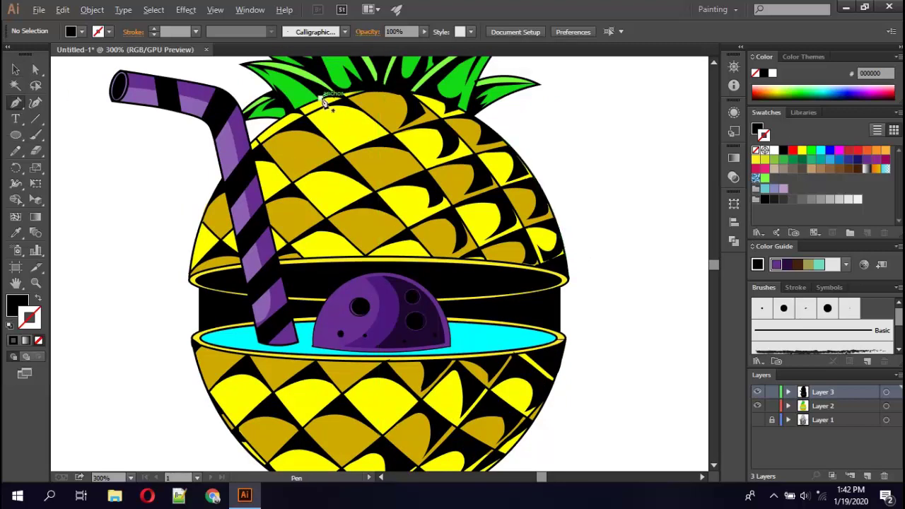
drag(404, 167, 419, 223)
drag(375, 255, 439, 256)
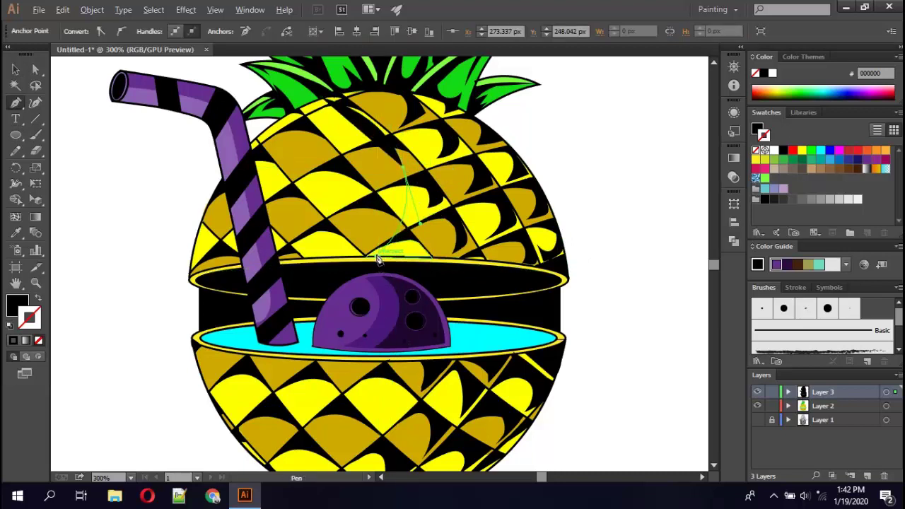
drag(559, 265, 553, 244)
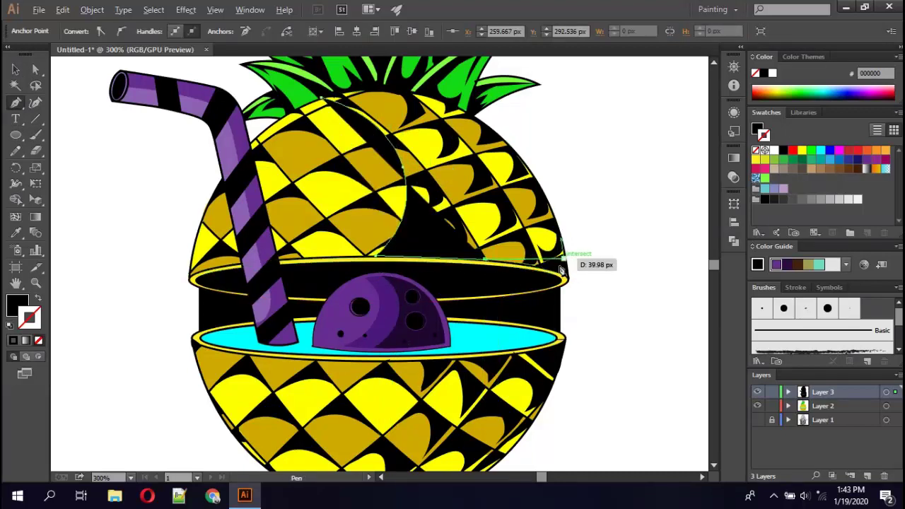
click(509, 151)
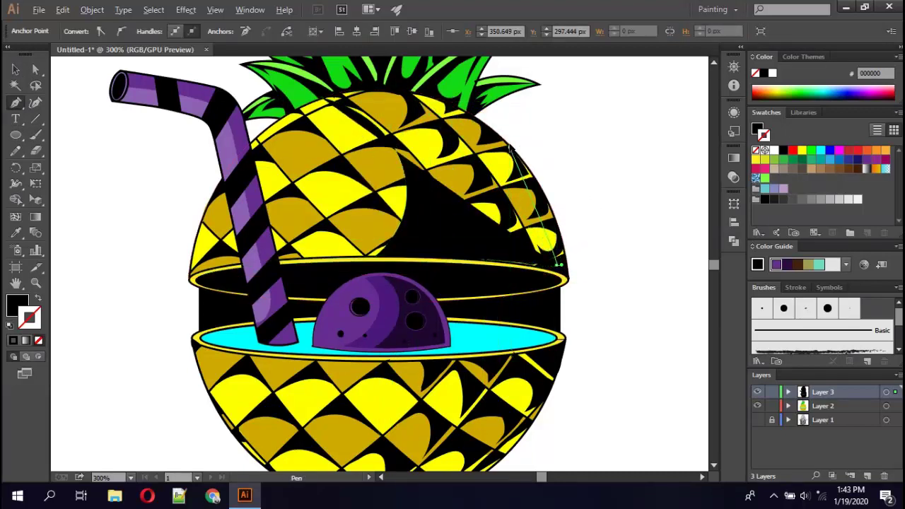
click(465, 124)
drag(387, 111, 322, 97)
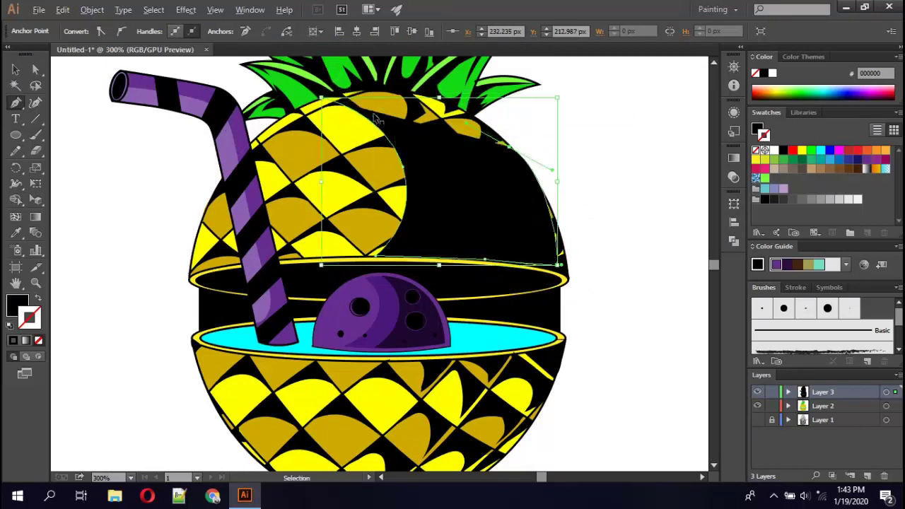
Finish the curved shape along the shell's right rim and set its stroke to None.
key(ctrl+[)
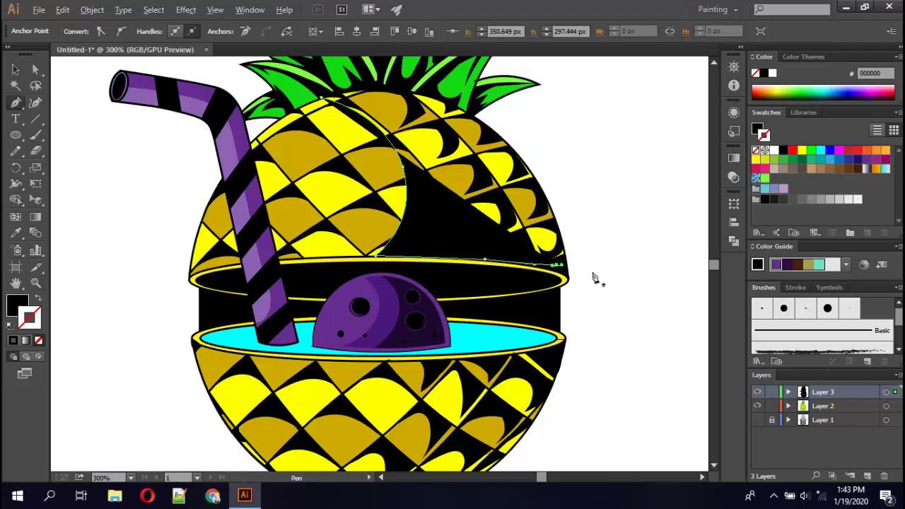
ctrl+click(520, 145)
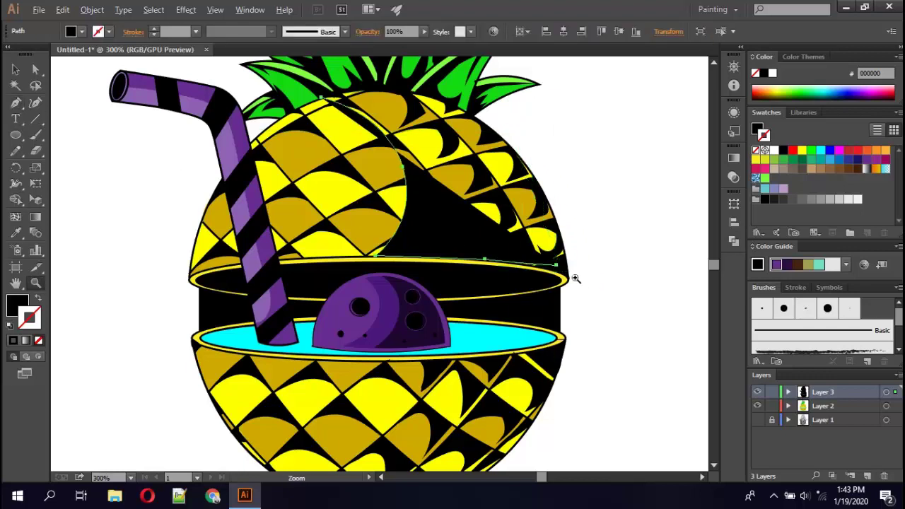
drag(559, 271, 568, 277)
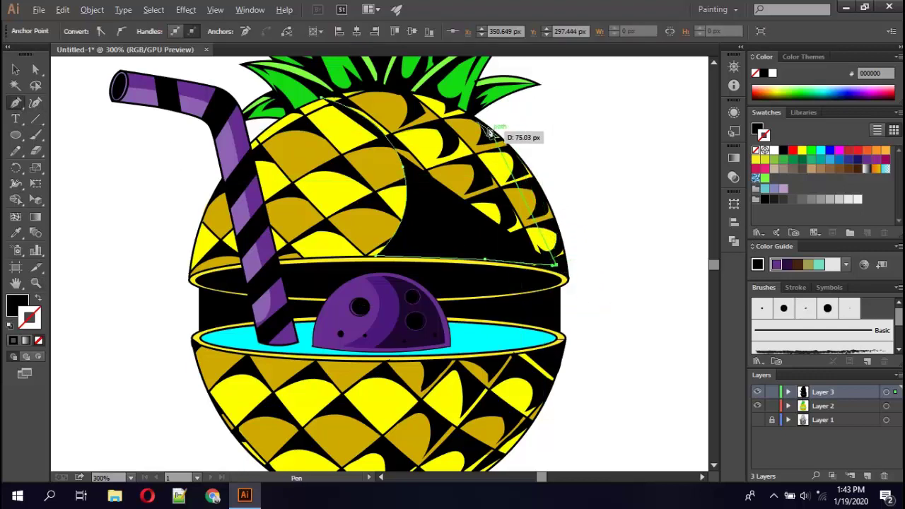
scroll(568, 278, up, 2)
scroll(542, 269, up, 5)
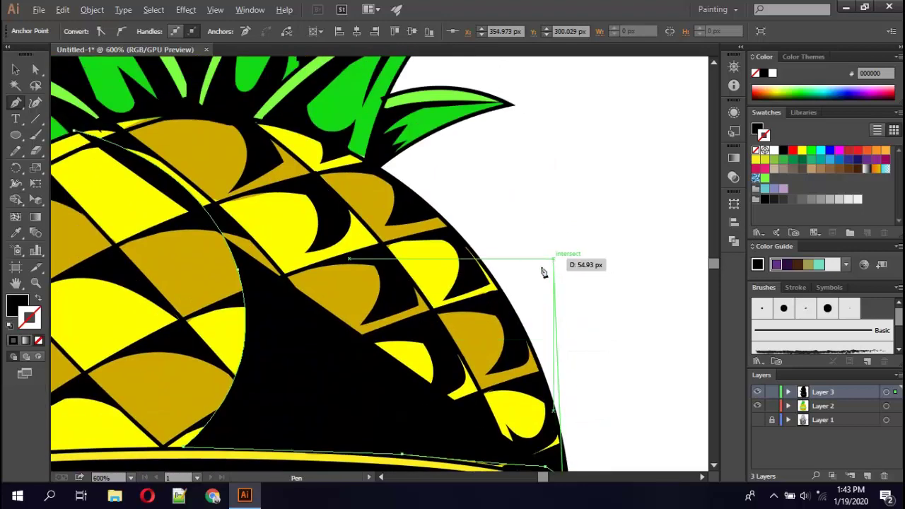
mouse_move(423, 205)
mouse_down()
mouse_move(304, 155)
mouse_move(310, 128)
mouse_up()
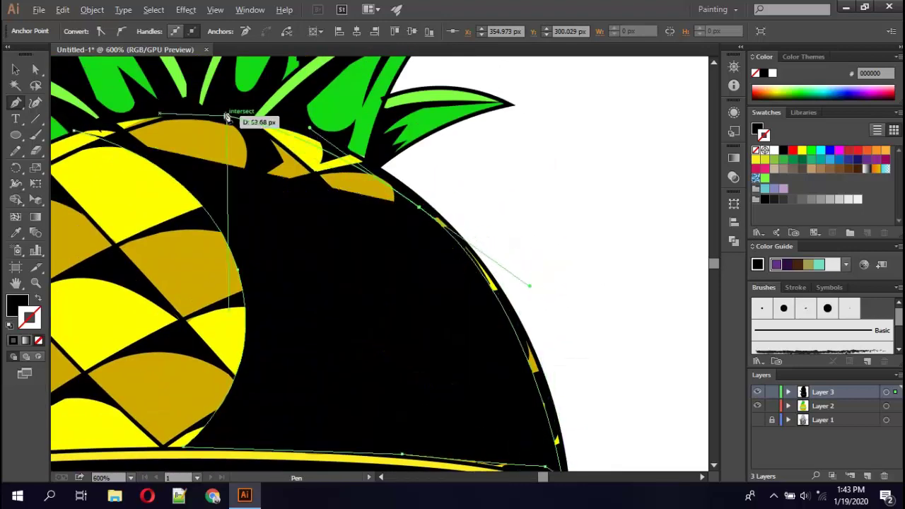
scroll(79, 138, left, 8)
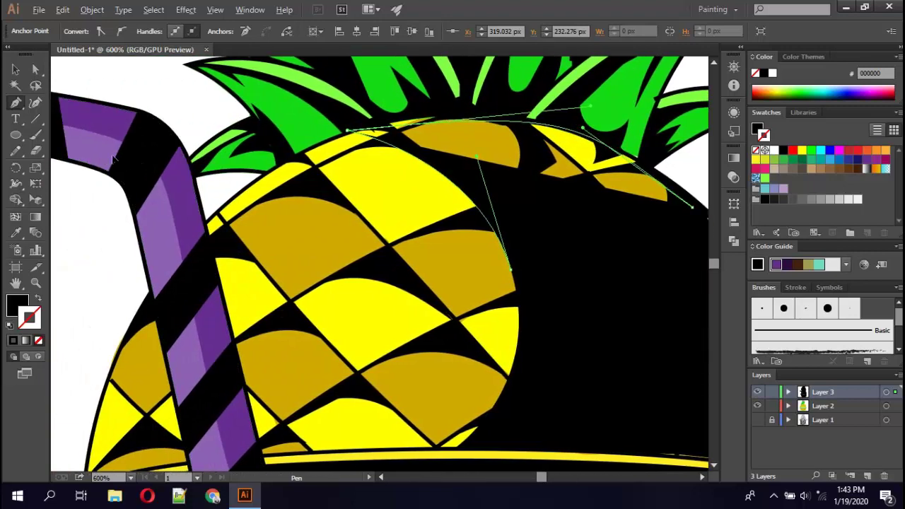
scroll(323, 226, down, 2)
scroll(323, 227, down, 3)
scroll(564, 210, up, 3)
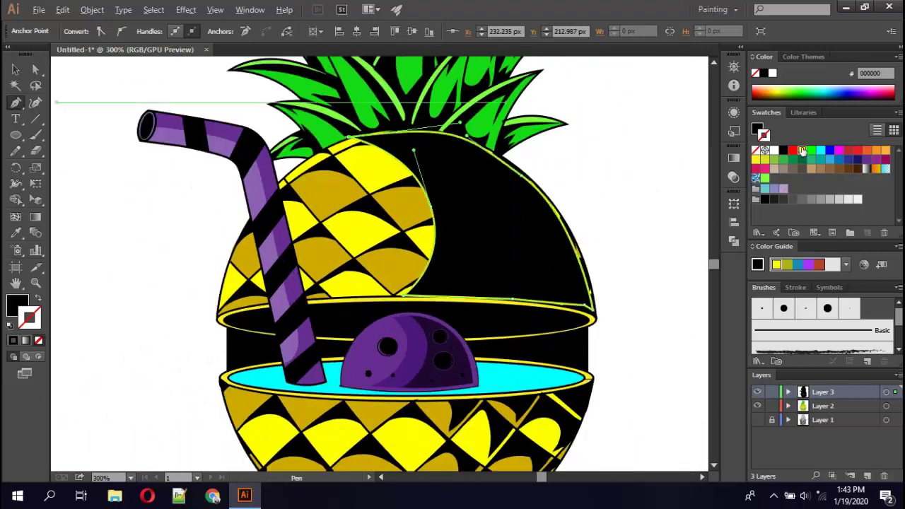
key(slash)
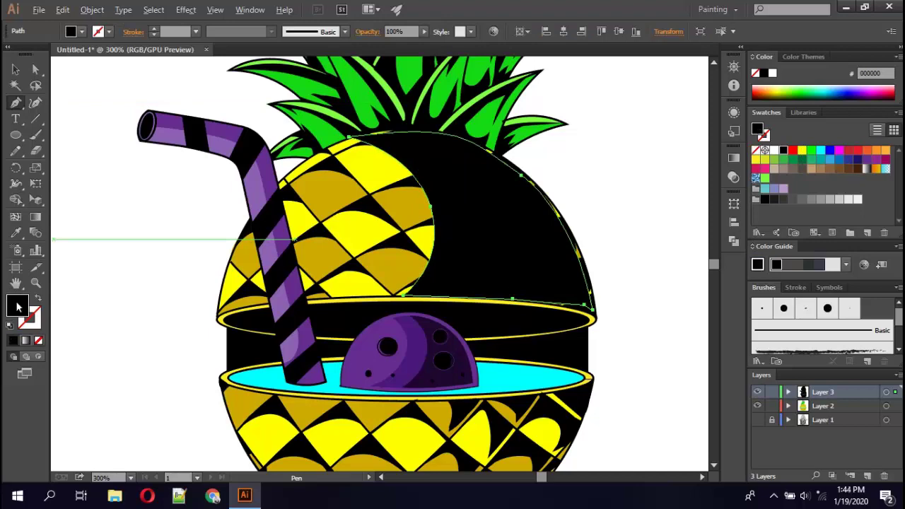
Fill the shape with yellow D6D009 and make it semi-transparent.
click(803, 152)
double_click(18, 306)
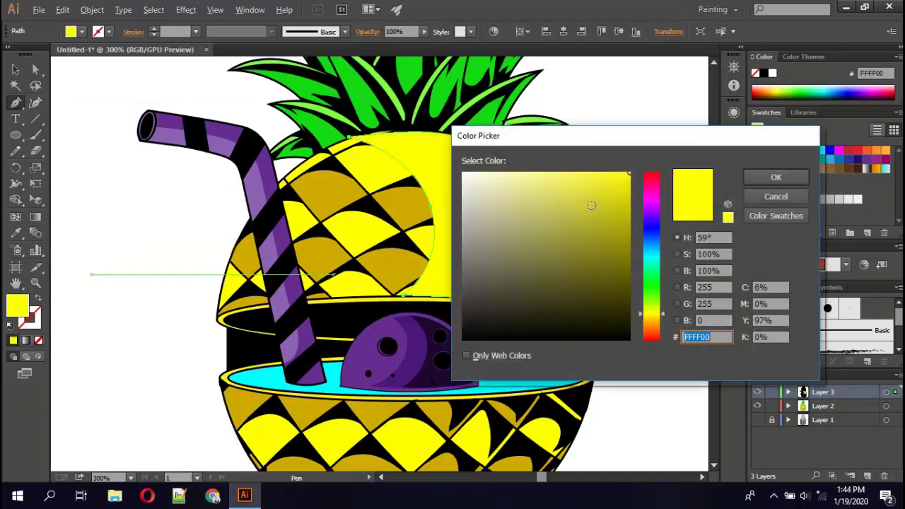
click(613, 191)
click(778, 176)
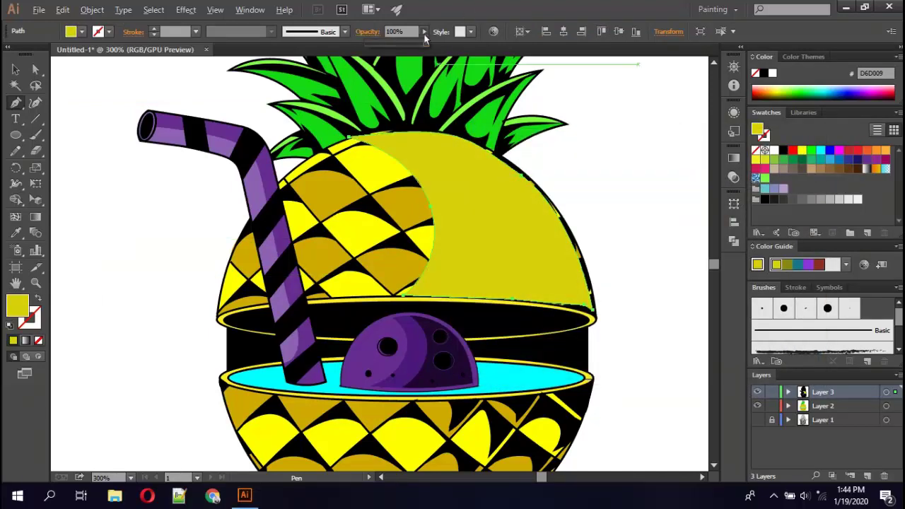
click(414, 44)
drag(594, 113, 673, 217)
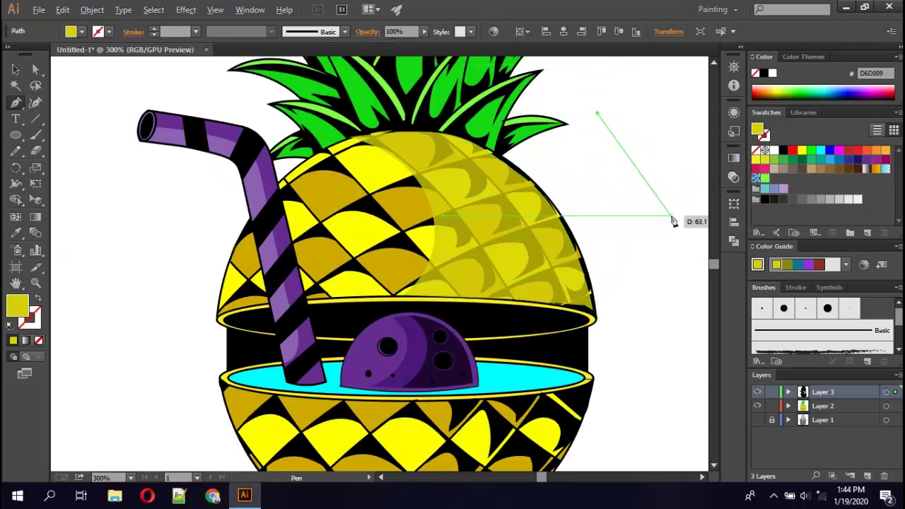
Send the yellow shape behind the pineapple pattern.
key(v)
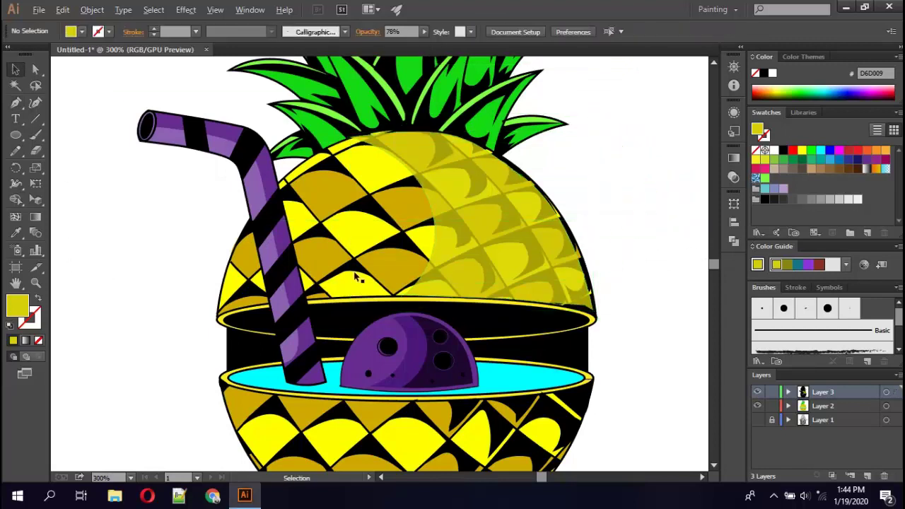
click(456, 249)
scroll(456, 249, down, 1)
key(a)
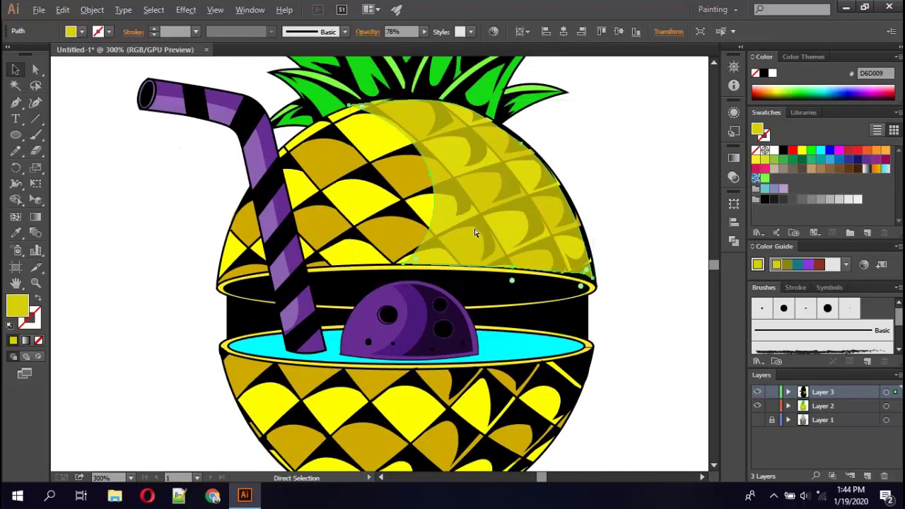
key(v)
right_click(474, 229)
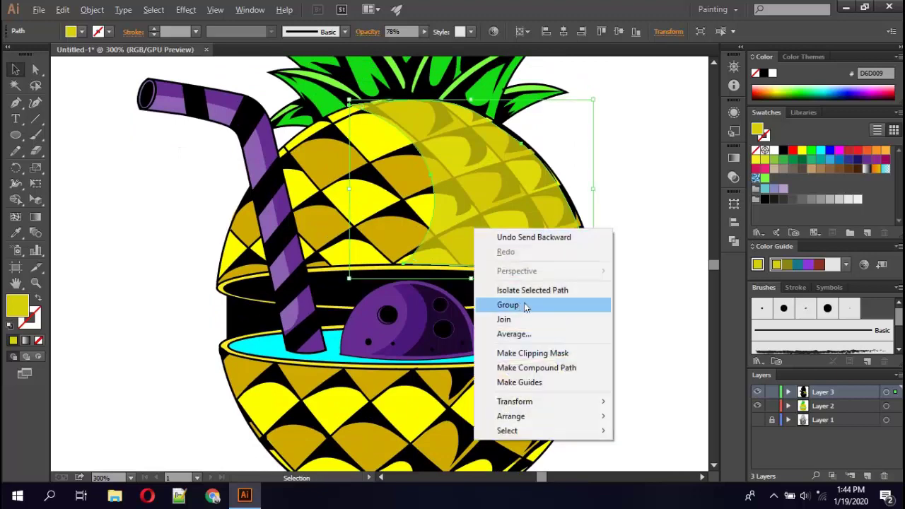
click(672, 460)
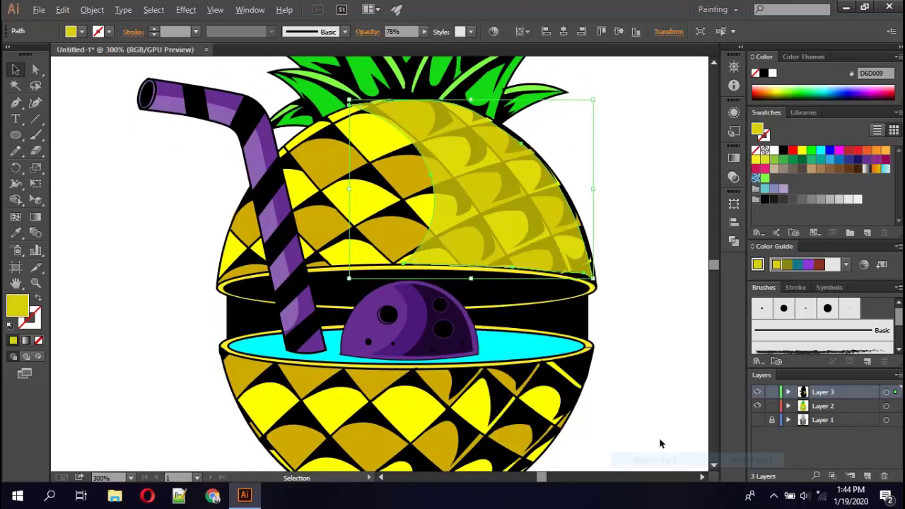
click(654, 361)
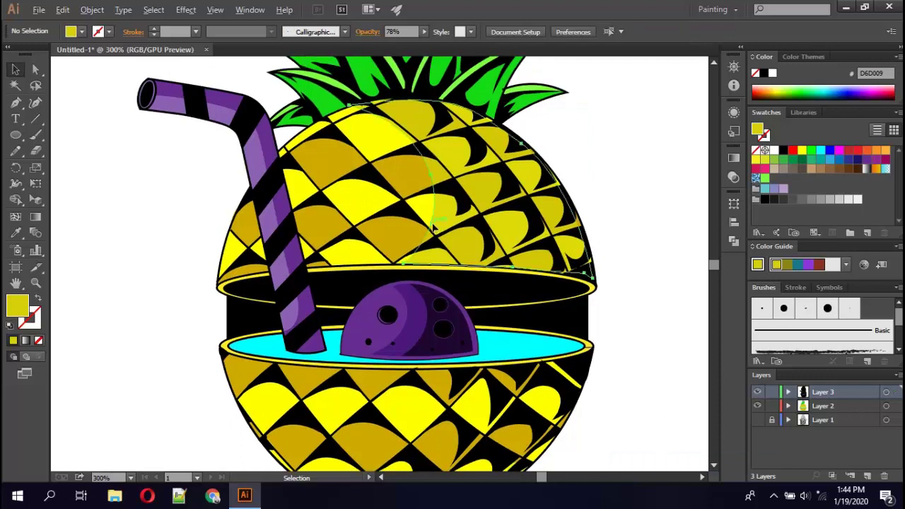
Send the overlay fully to the back and drop its opacity to 40%.
right_click(447, 220)
click(640, 451)
click(630, 369)
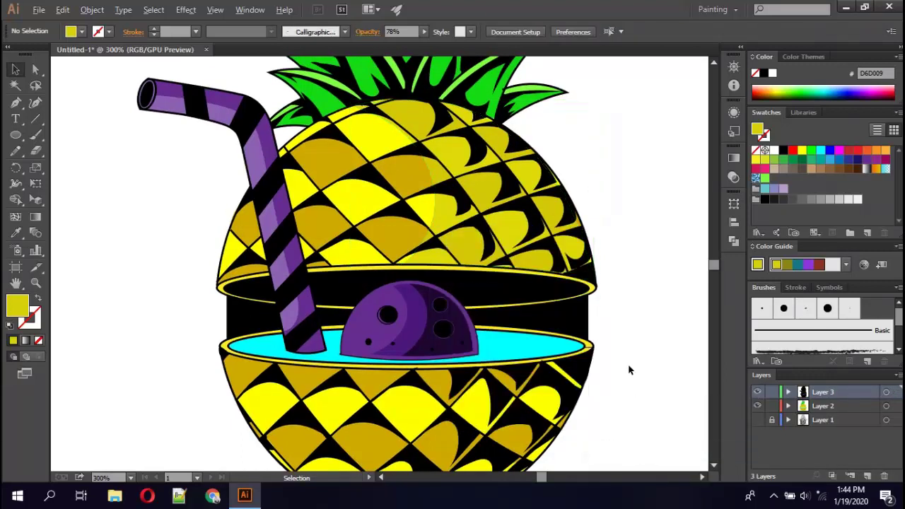
click(450, 220)
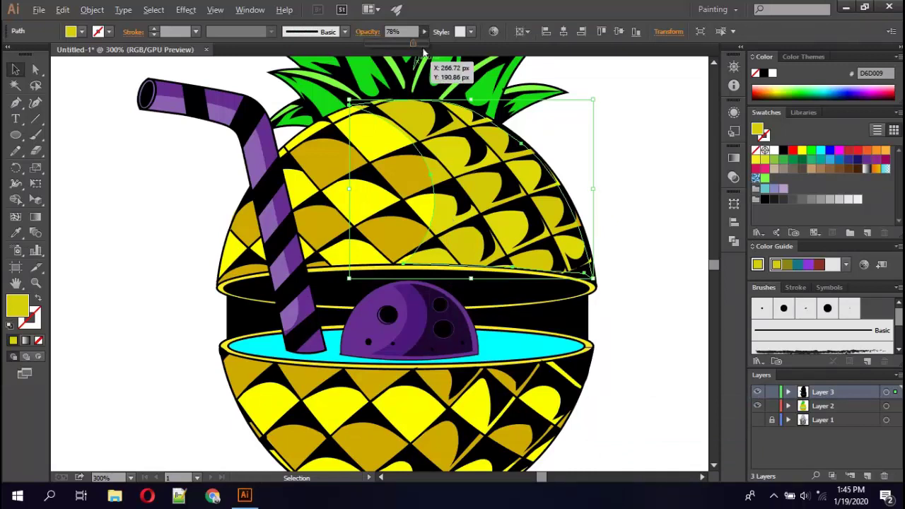
drag(423, 52, 383, 45)
click(694, 145)
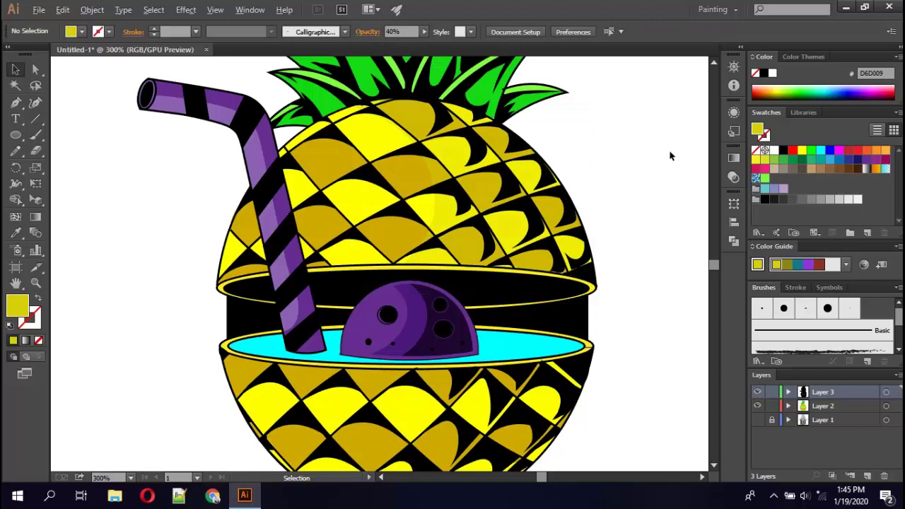
Recolour the overlay's fill to olive 99920D.
scroll(671, 156, up, 2)
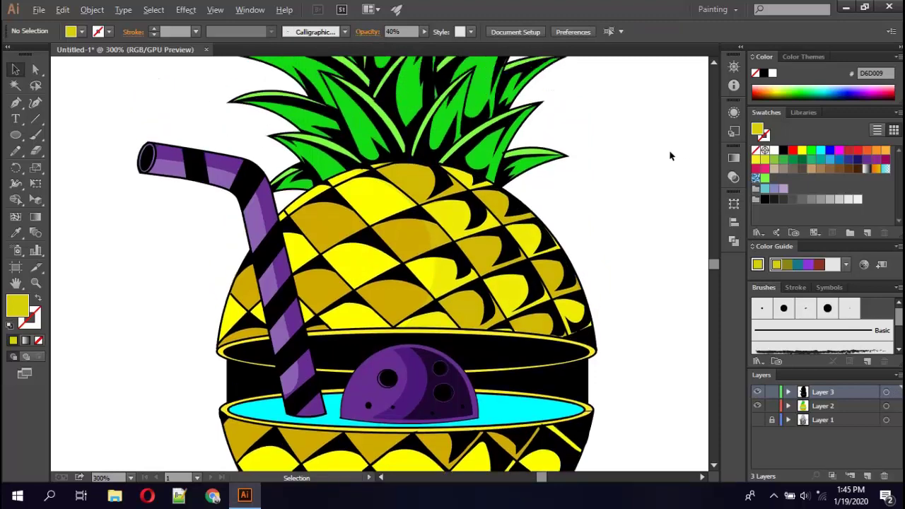
scroll(671, 156, up, 2)
click(442, 286)
double_click(14, 307)
drag(605, 251, 616, 239)
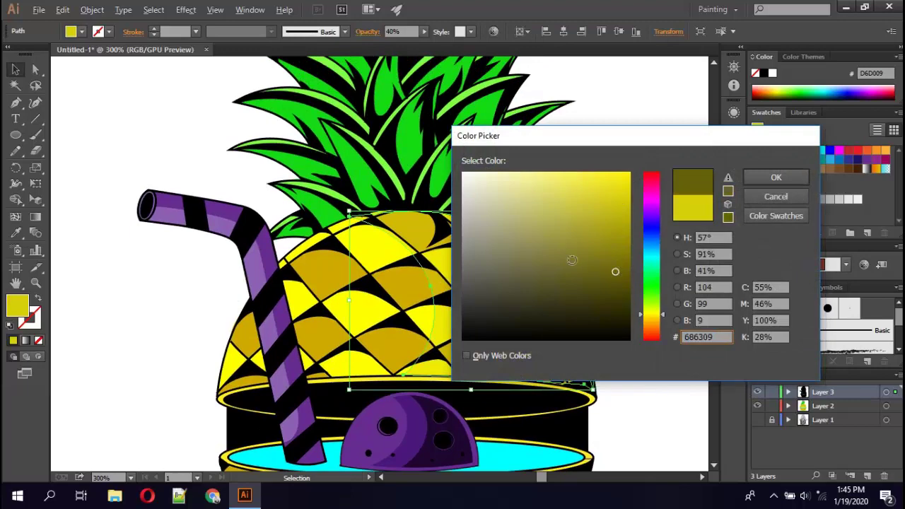
click(776, 177)
click(664, 195)
scroll(664, 196, down, 2)
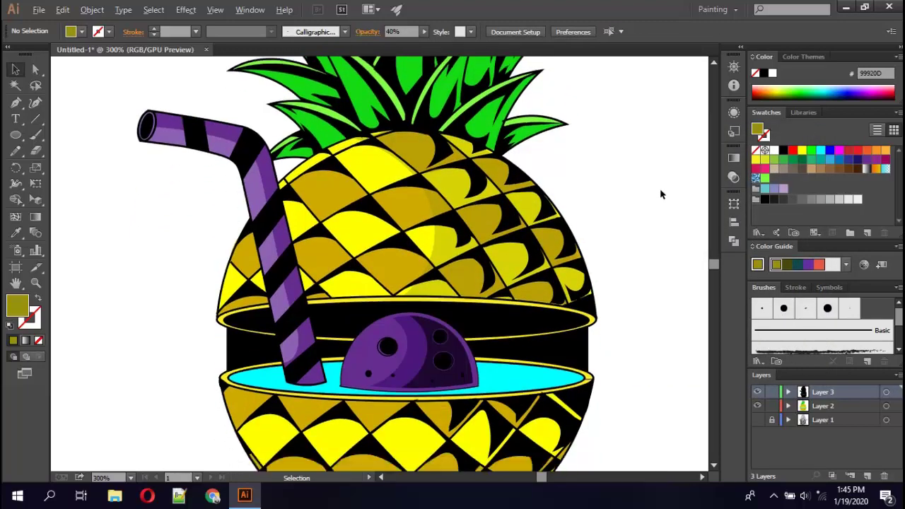
scroll(662, 194, down, 1)
scroll(661, 191, down, 2)
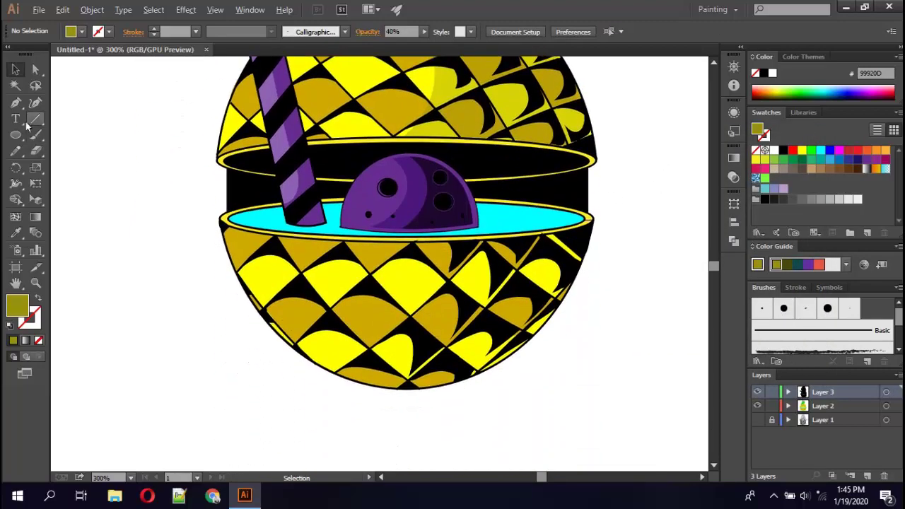
Draw an olive shading shape along the right side of the pineapple's lower bowl.
click(399, 242)
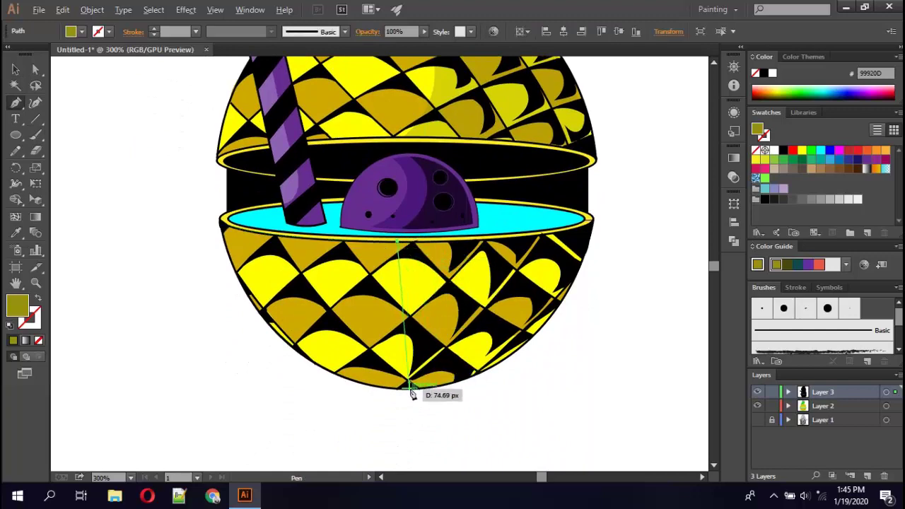
drag(410, 385, 336, 447)
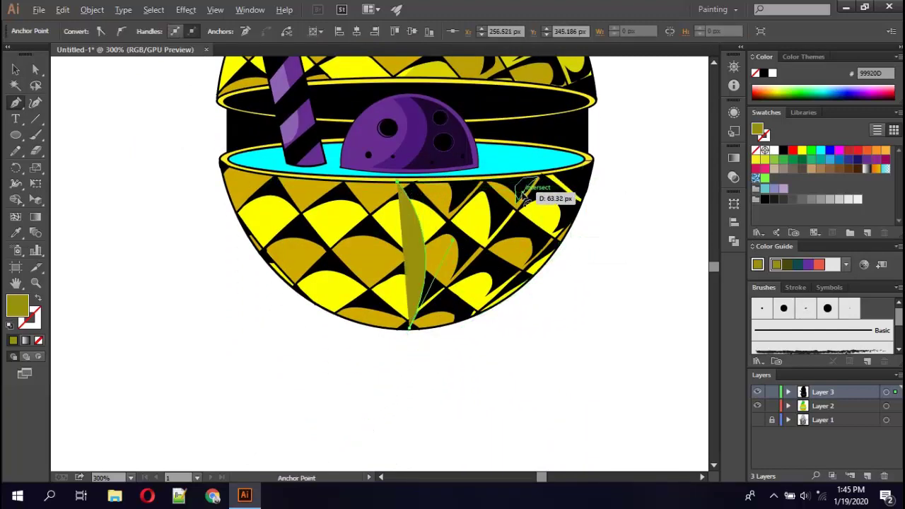
scroll(536, 189, up, 2)
click(605, 166)
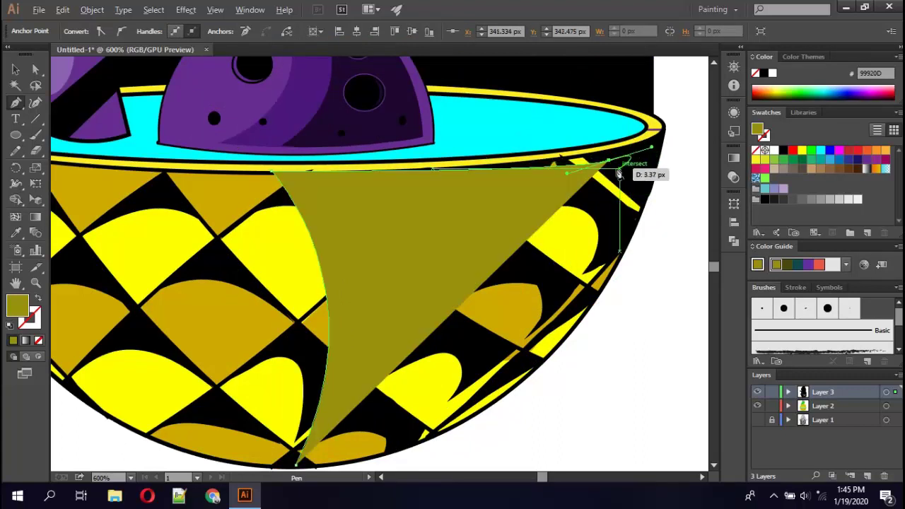
key(ctrl+z)
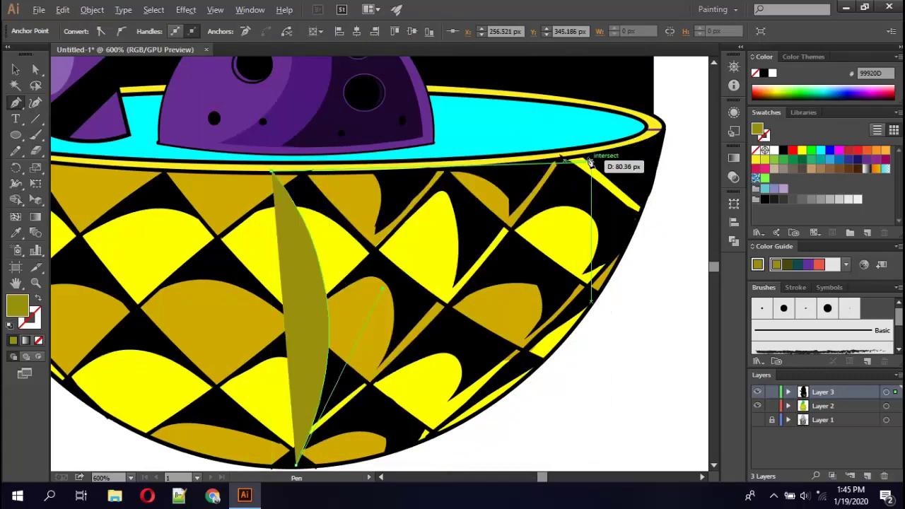
click(585, 151)
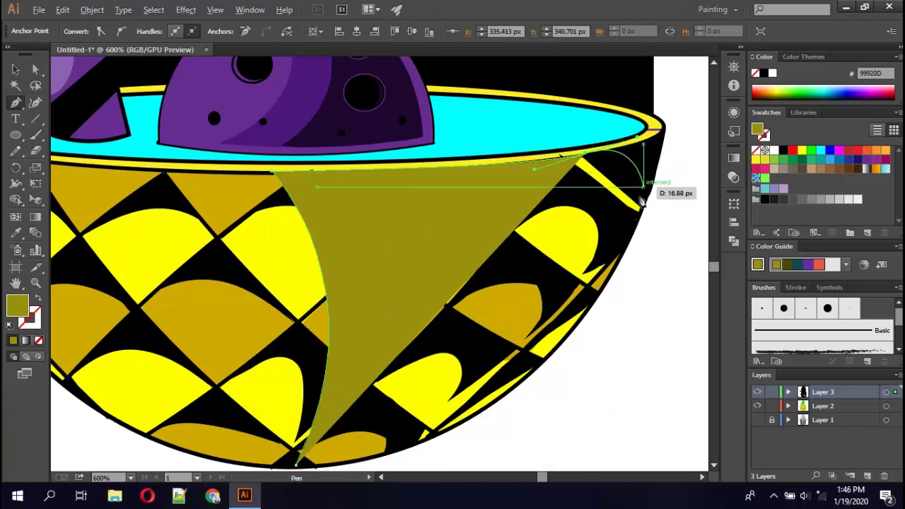
click(636, 212)
mouse_move(433, 433)
mouse_down()
mouse_move(305, 456)
mouse_move(263, 433)
mouse_up()
scroll(306, 456, down, 3)
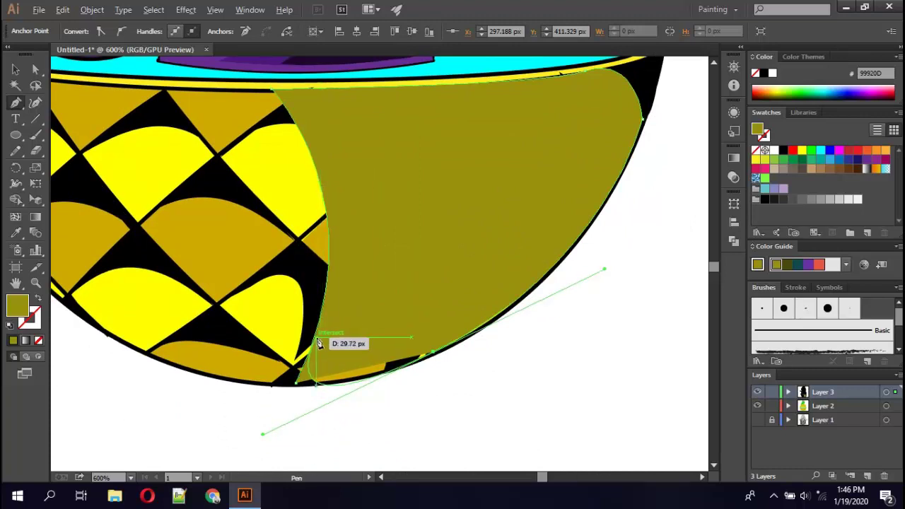
drag(382, 302, 400, 283)
key(ctrl+space)
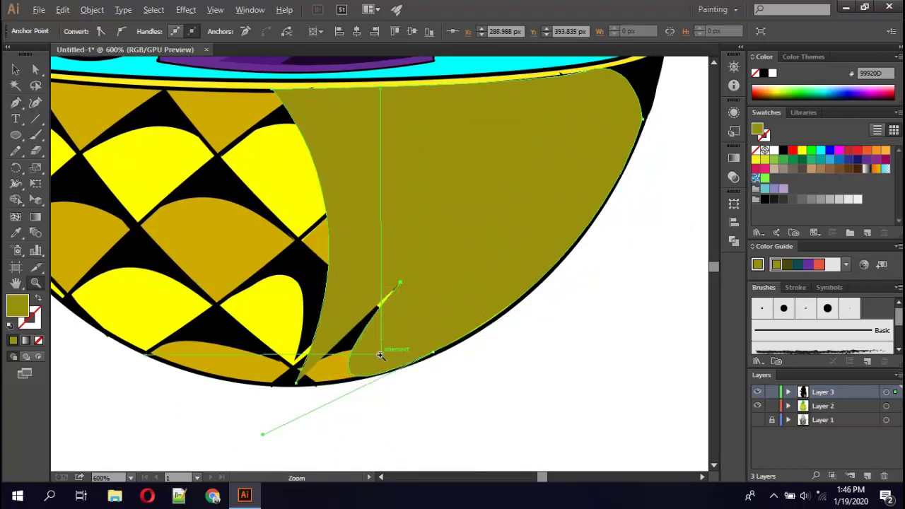
key(ctrl+z)
key(shift+grave)
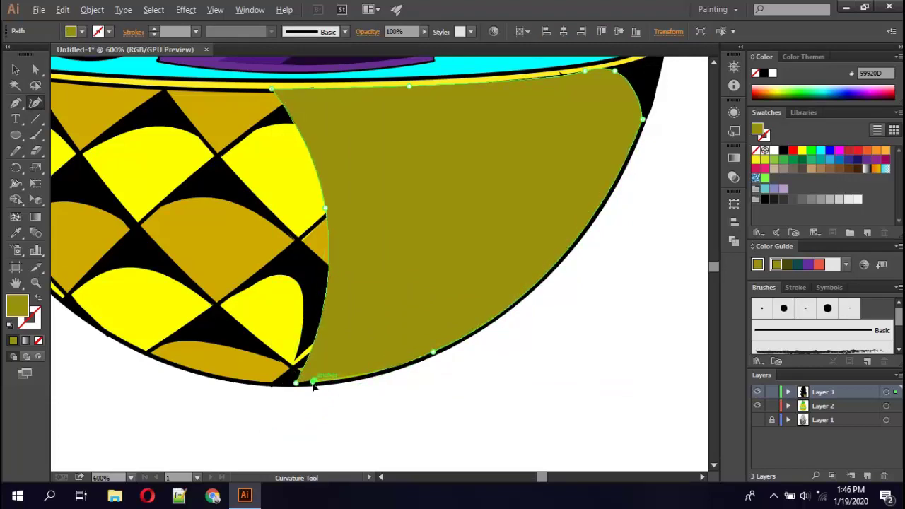
scroll(392, 317, up, 5)
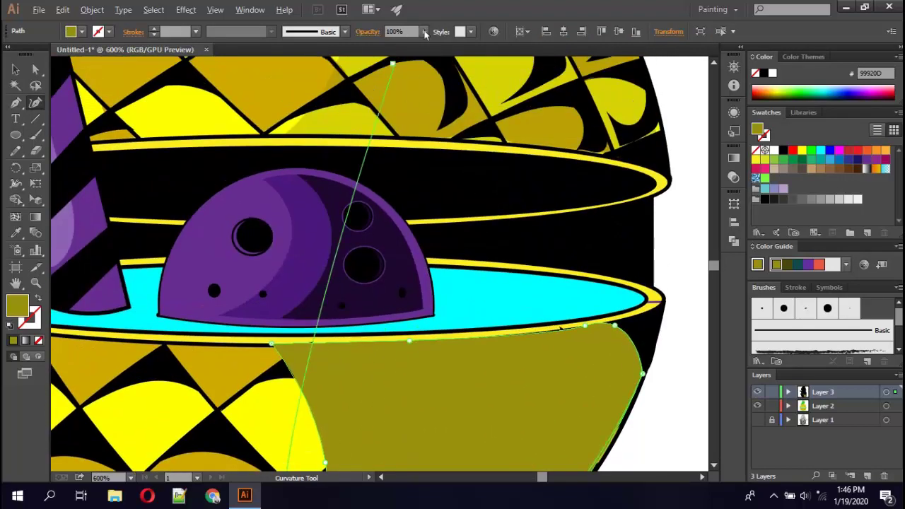
Set the shading shape to 38% opacity and send it behind the black pattern lines.
click(401, 46)
key(v)
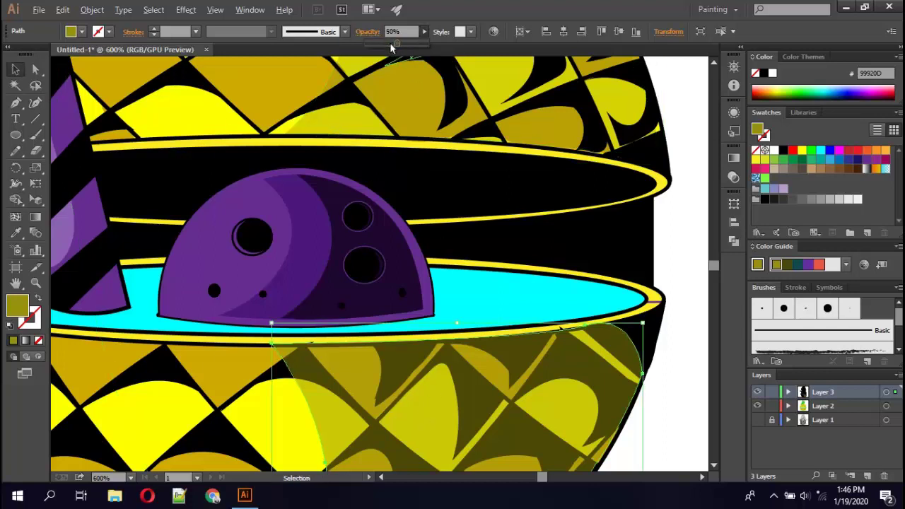
drag(397, 44, 390, 46)
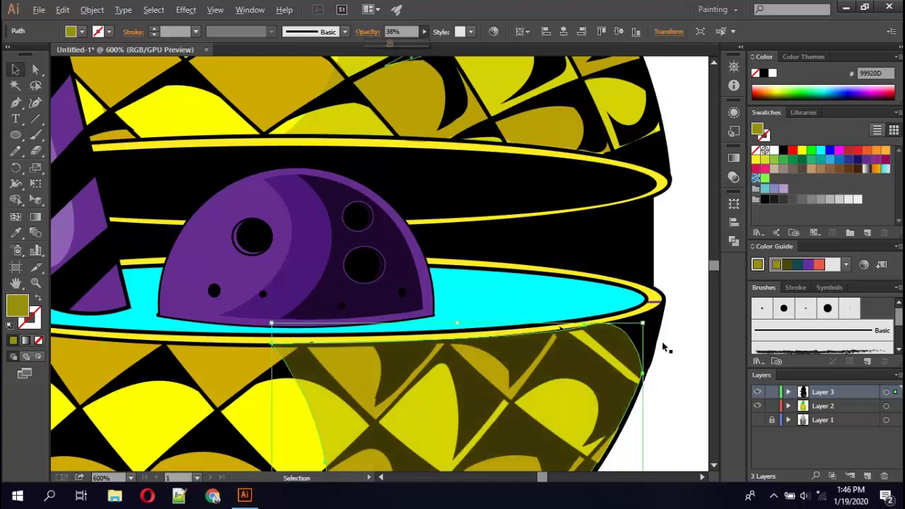
right_click(619, 372)
click(495, 385)
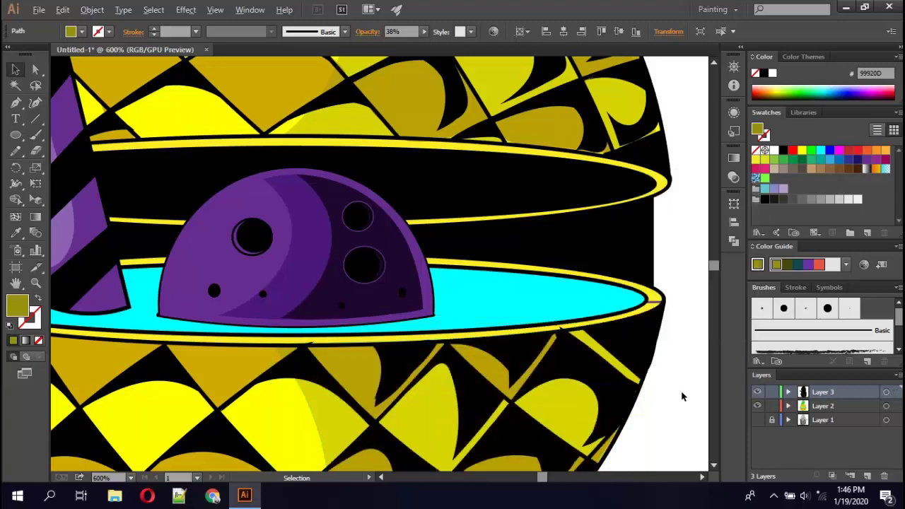
click(680, 392)
alt+scroll(665, 373, down, 4)
scroll(667, 375, down, 2)
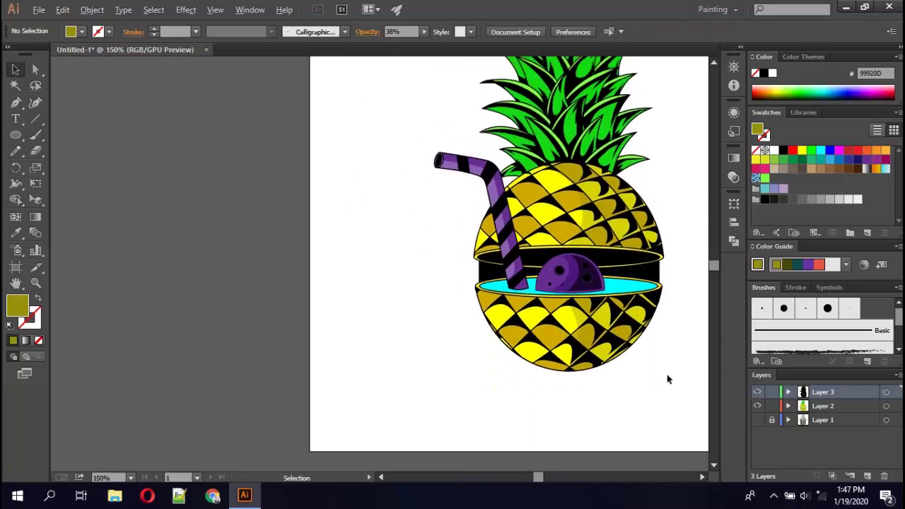
scroll(667, 379, up, 1)
scroll(663, 367, up, 2)
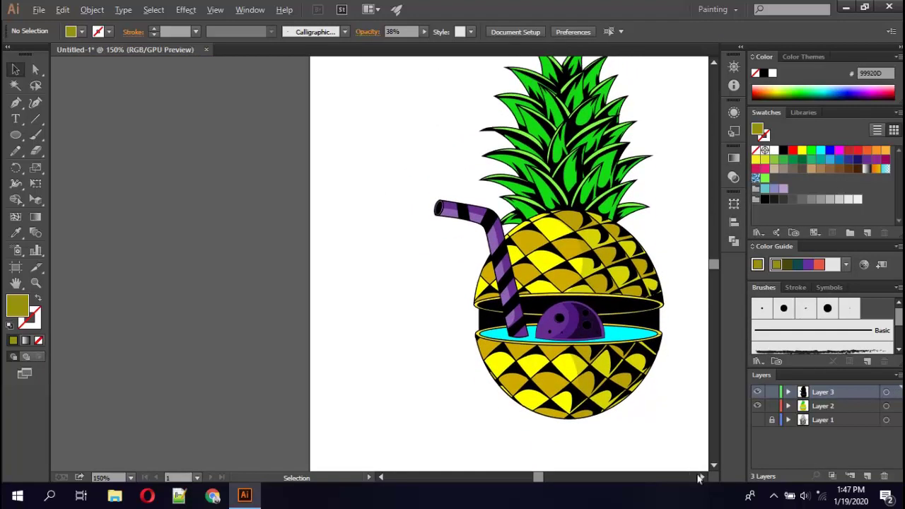
click(701, 477)
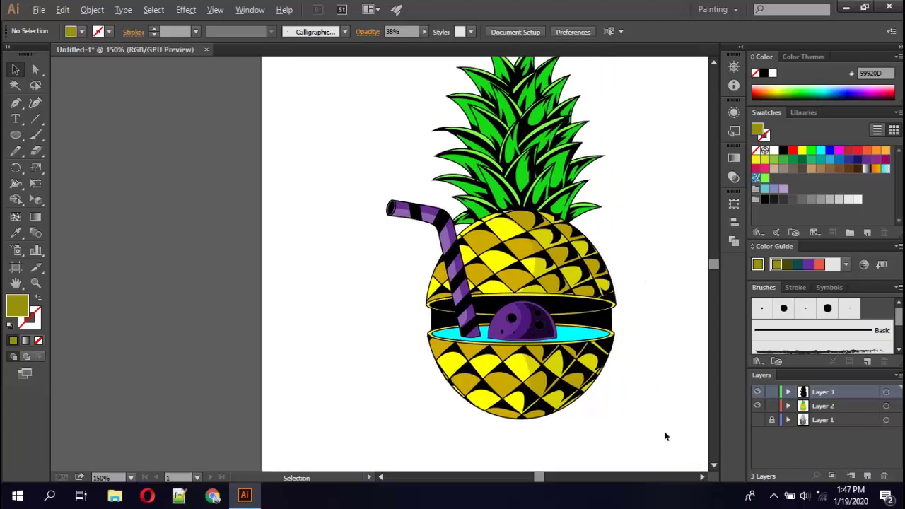
scroll(665, 436, up, 1)
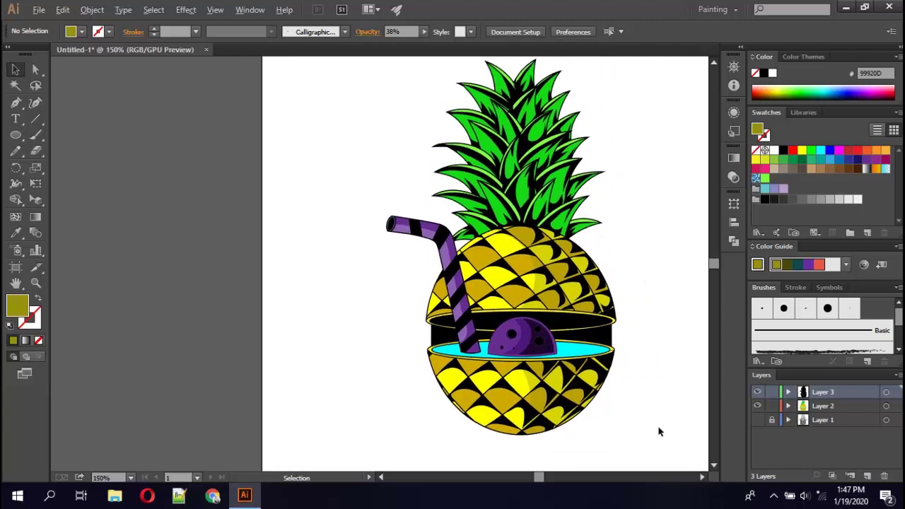
scroll(643, 384, down, 2)
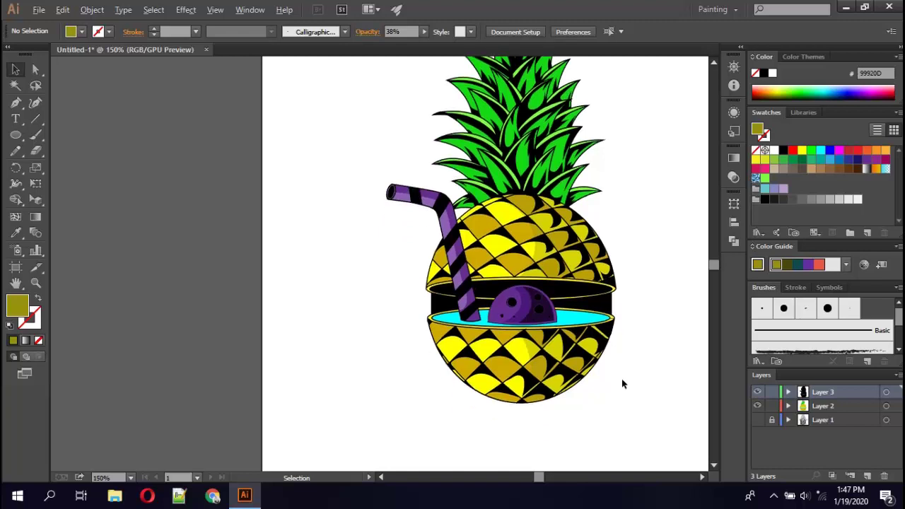
On Layer 2, draw an ellipse under the cup's base, fill it black and send it to back.
click(15, 135)
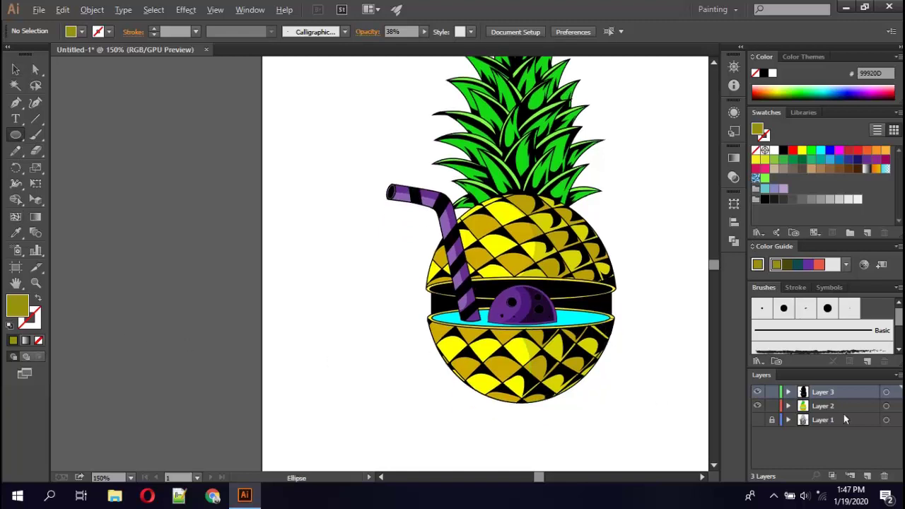
click(822, 406)
mouse_move(446, 380)
mouse_down()
mouse_move(546, 408)
mouse_move(603, 401)
mouse_up()
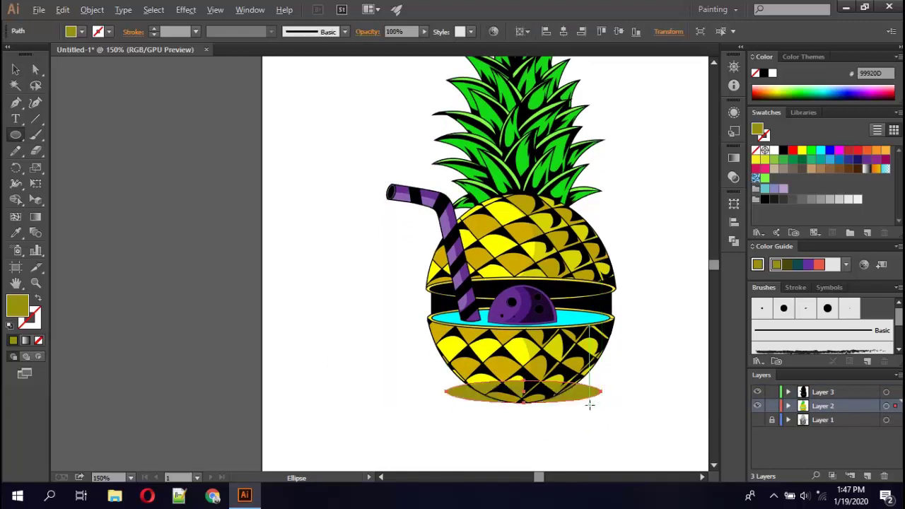
scroll(587, 400, down, 3)
key(v)
drag(523, 344, 526, 348)
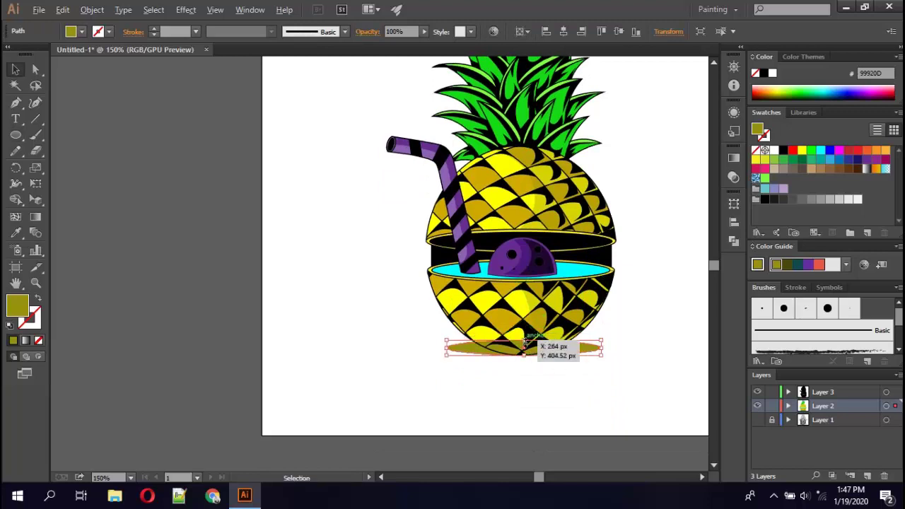
scroll(536, 390, up, 2)
scroll(496, 205, up, 1)
drag(646, 251, 637, 263)
click(676, 253)
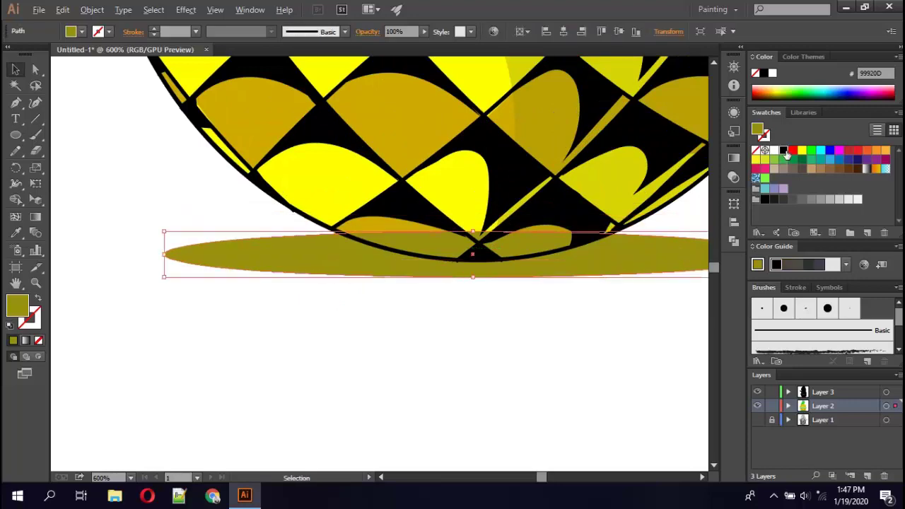
right_click(601, 315)
click(559, 423)
key(ctrl+minus)
click(564, 394)
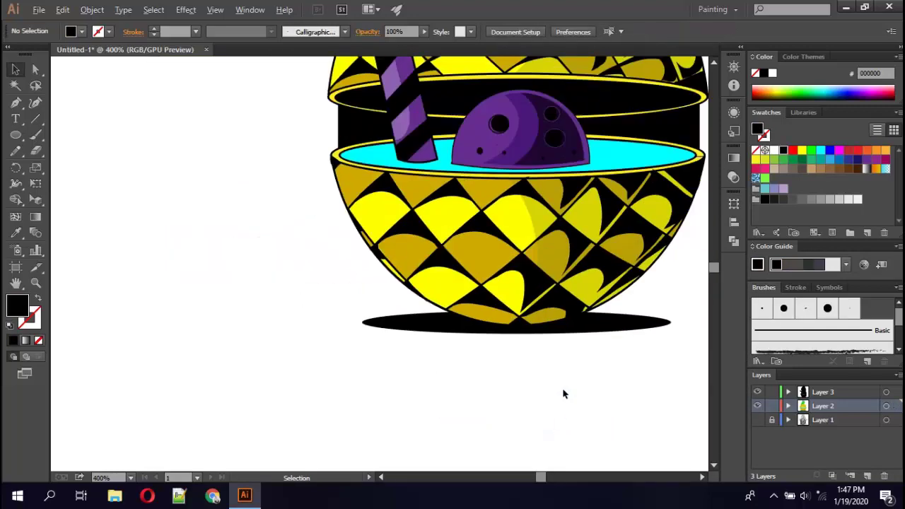
Narrow the black shadow ellipse and drag out a wider copy of it.
scroll(564, 394, down, 2)
click(497, 346)
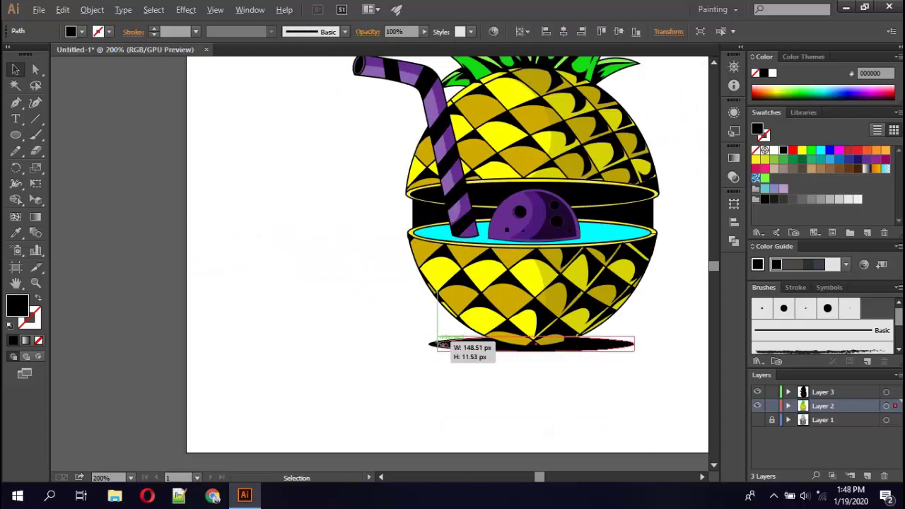
drag(429, 345, 470, 344)
drag(634, 344, 598, 345)
click(632, 357)
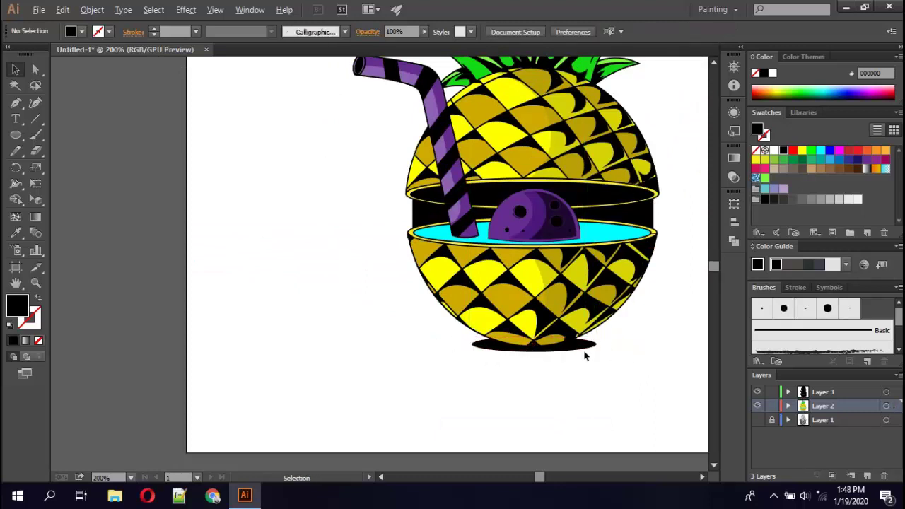
drag(585, 356, 399, 352)
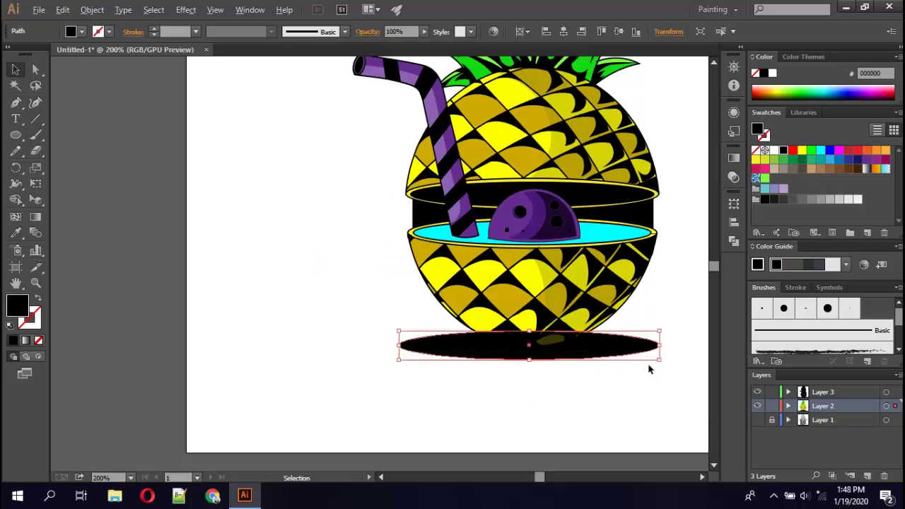
Colour the wider shadow copy purple and send it to the back.
click(868, 160)
right_click(614, 353)
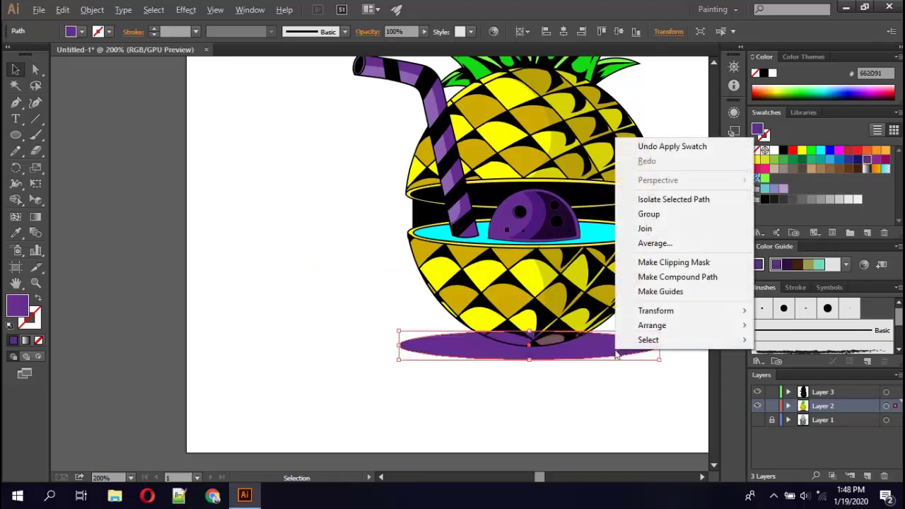
click(488, 370)
Pull in both sides of the purple ellipse and flatten it slightly.
drag(399, 345, 438, 345)
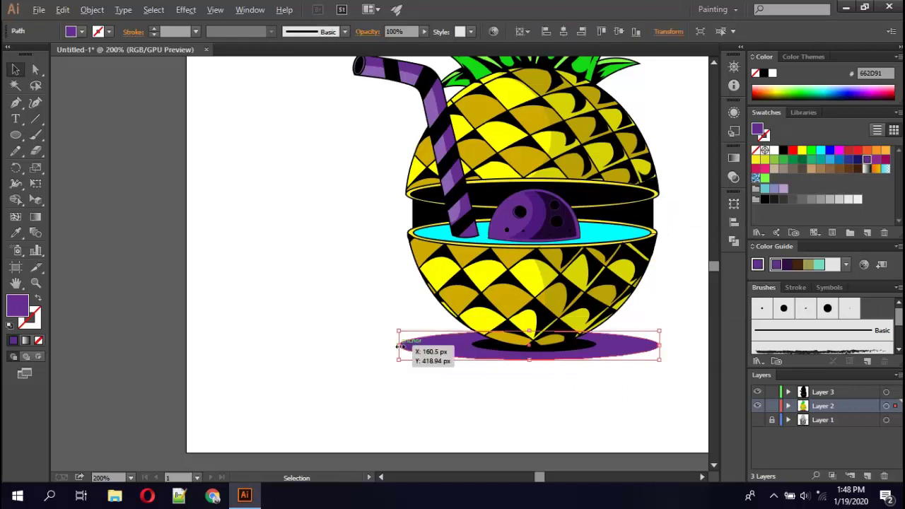
drag(661, 345, 634, 345)
drag(536, 330, 535, 332)
click(654, 326)
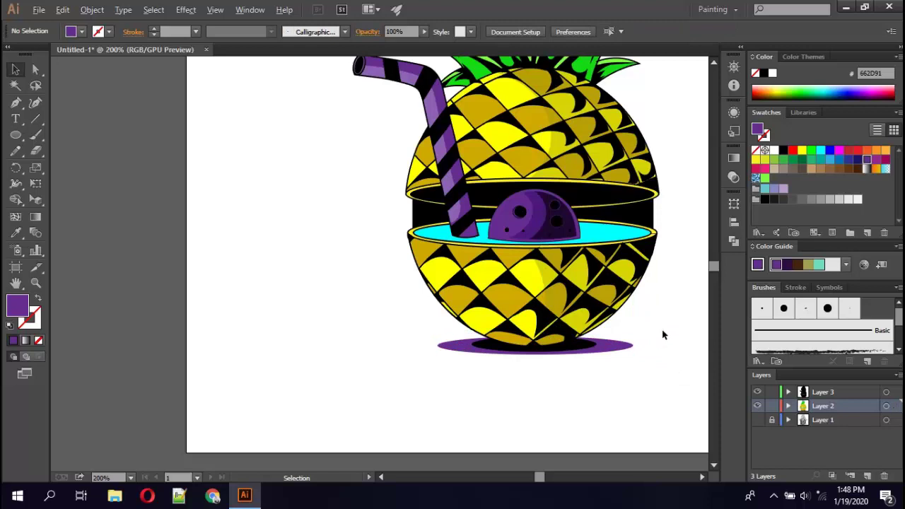
click(627, 346)
Paste a copy of the black shadow at the base and stretch it wider and taller.
key(ctrl+c)
key(ctrl+v)
drag(403, 261, 555, 351)
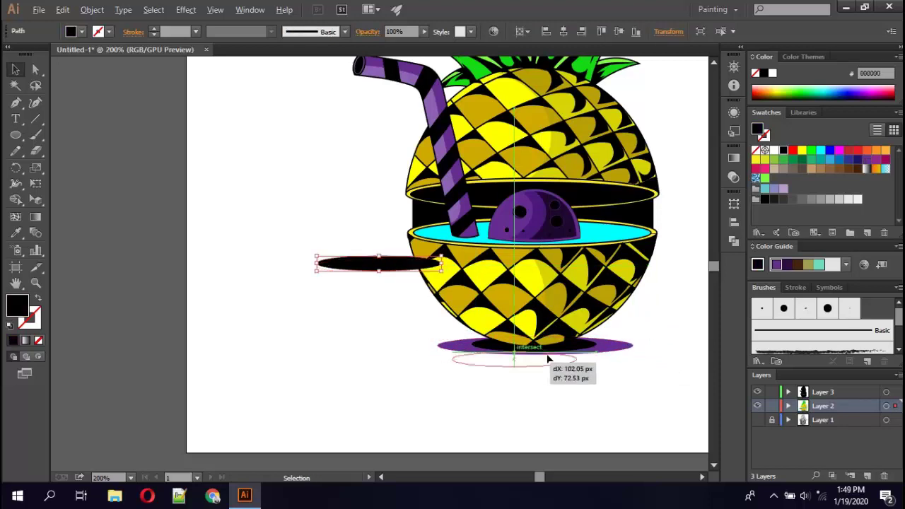
drag(472, 354, 391, 354)
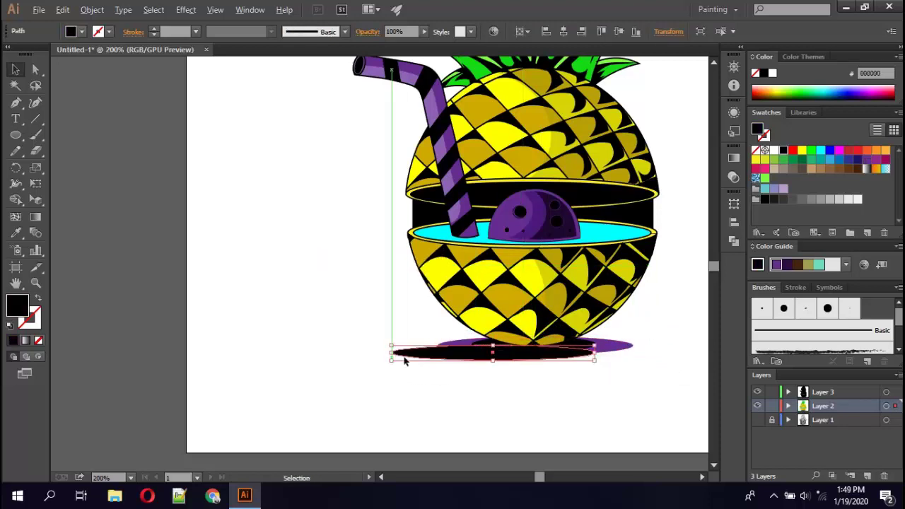
drag(596, 353, 686, 354)
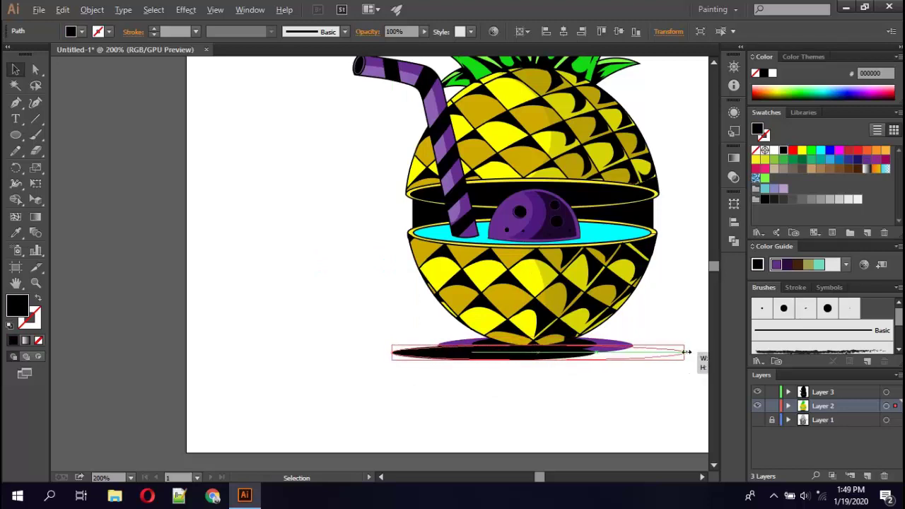
drag(539, 346, 539, 337)
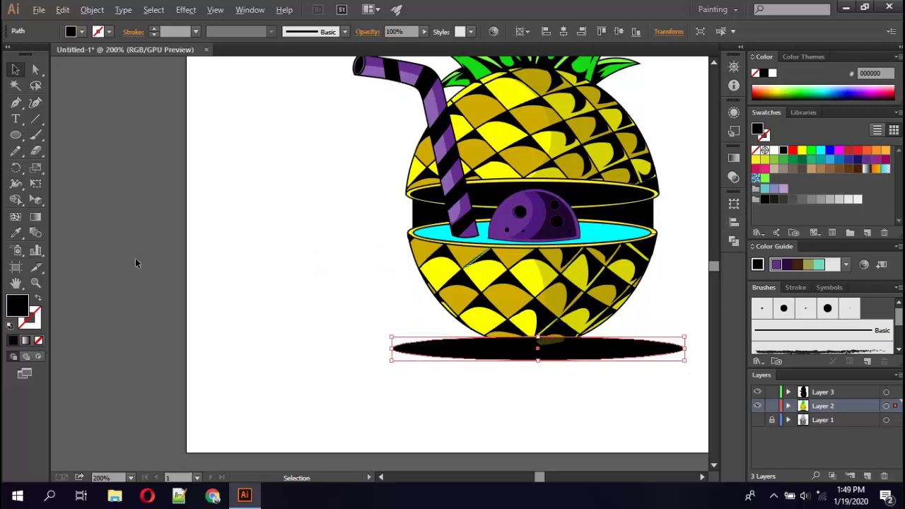
Sample the drink's cyan onto the copy and send it behind everything.
key(i)
click(438, 235)
key(v)
right_click(436, 348)
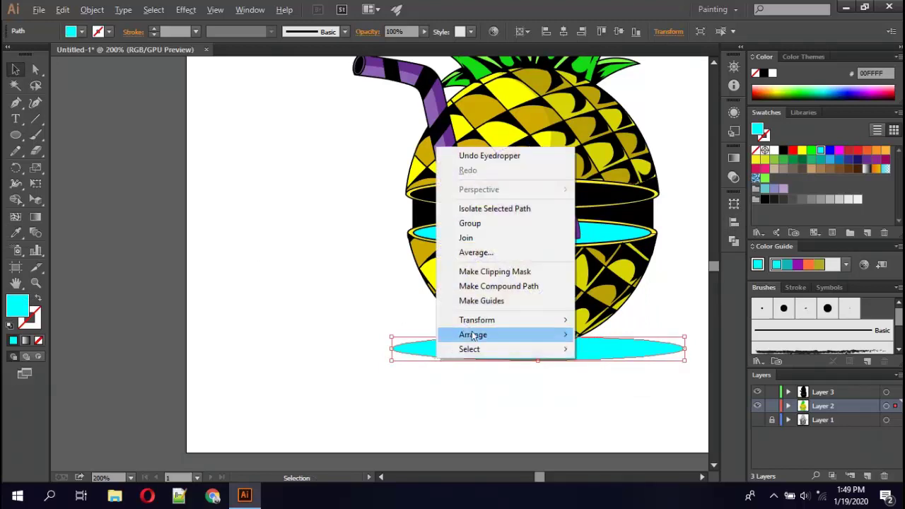
click(683, 378)
click(626, 408)
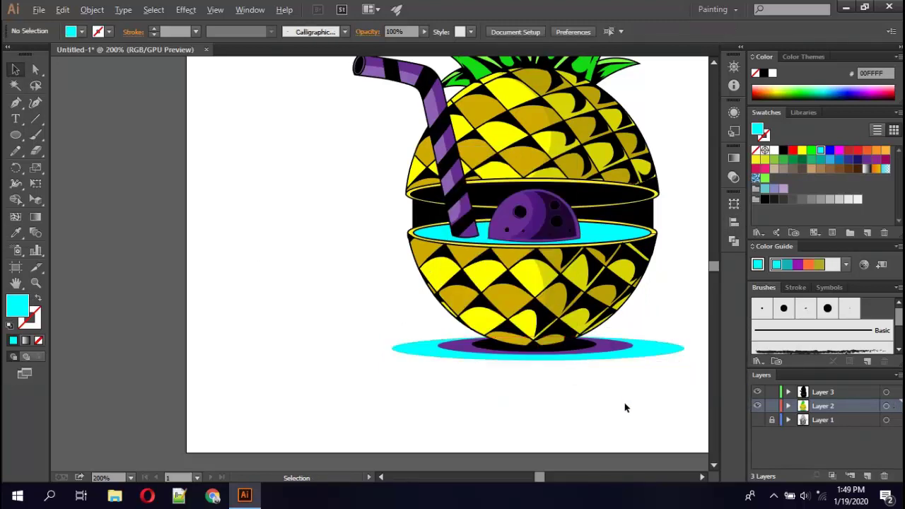
Zoom in to 600% on the cup opening with its cyan drink and purple dome.
scroll(625, 408, up, 1)
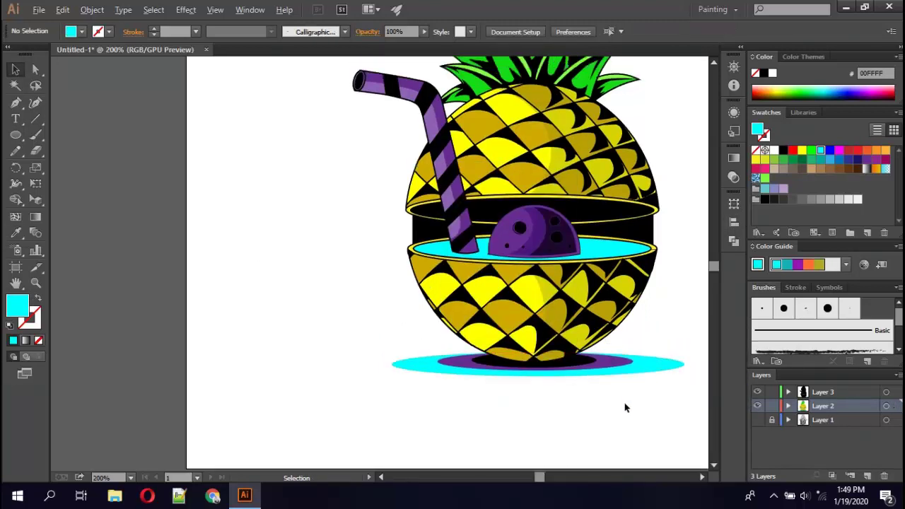
scroll(625, 408, down, 1)
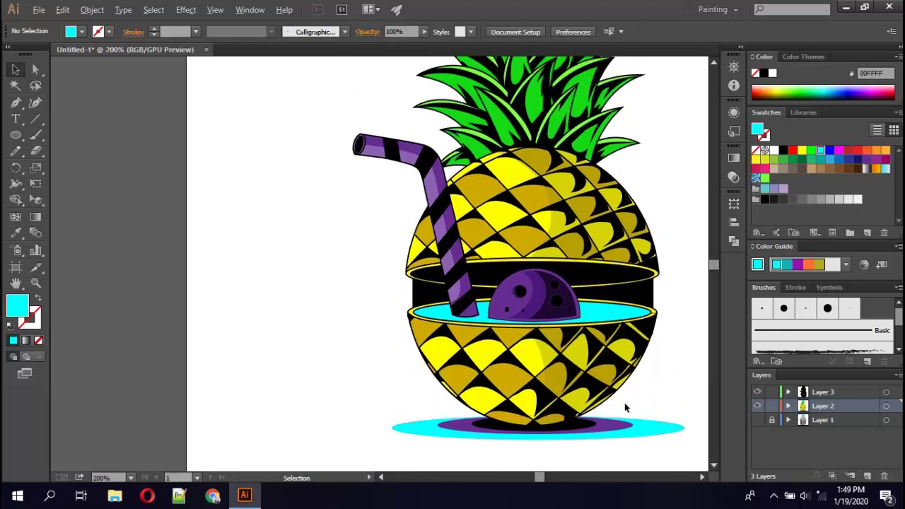
scroll(691, 396, down, 1)
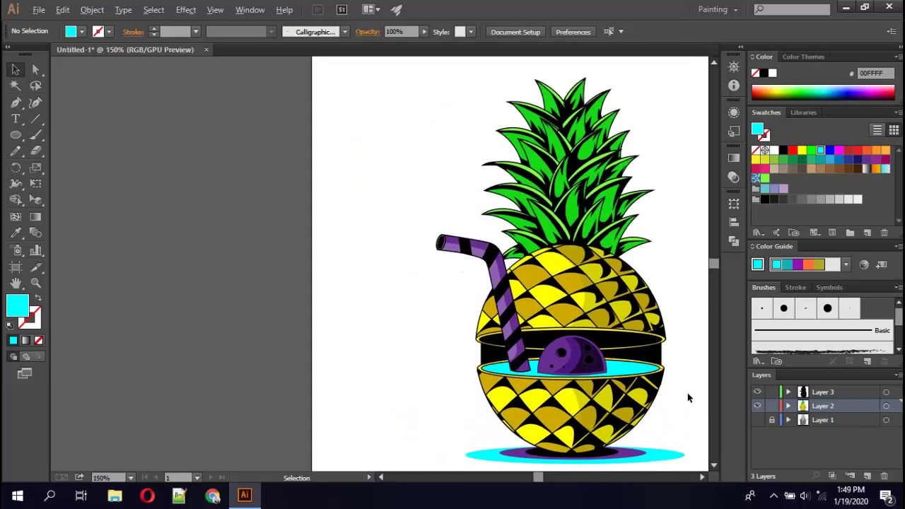
scroll(690, 398, down, 2)
scroll(624, 385, up, 2)
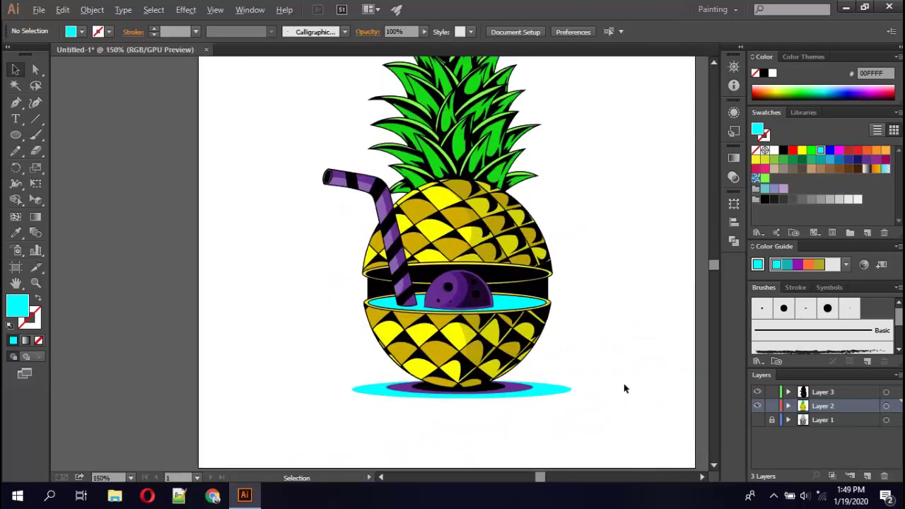
scroll(562, 377, up, 1)
scroll(424, 403, up, 1)
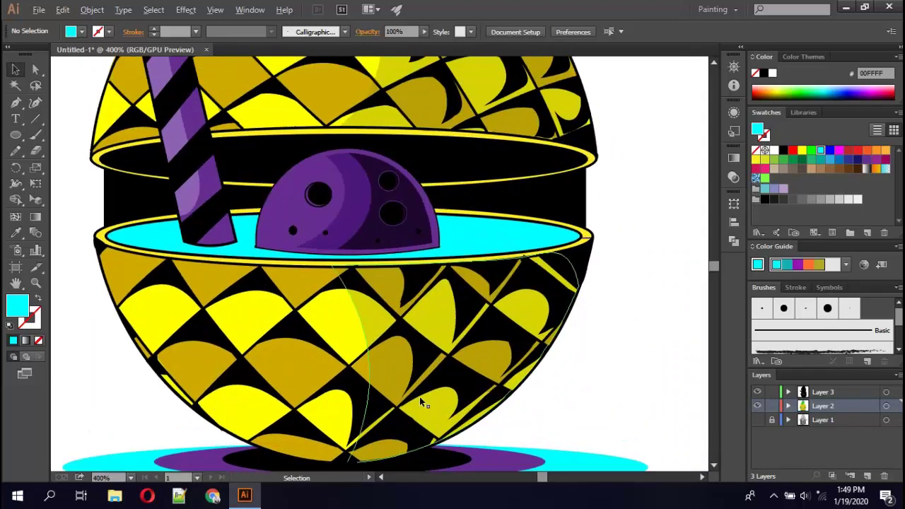
scroll(182, 343, up, 1)
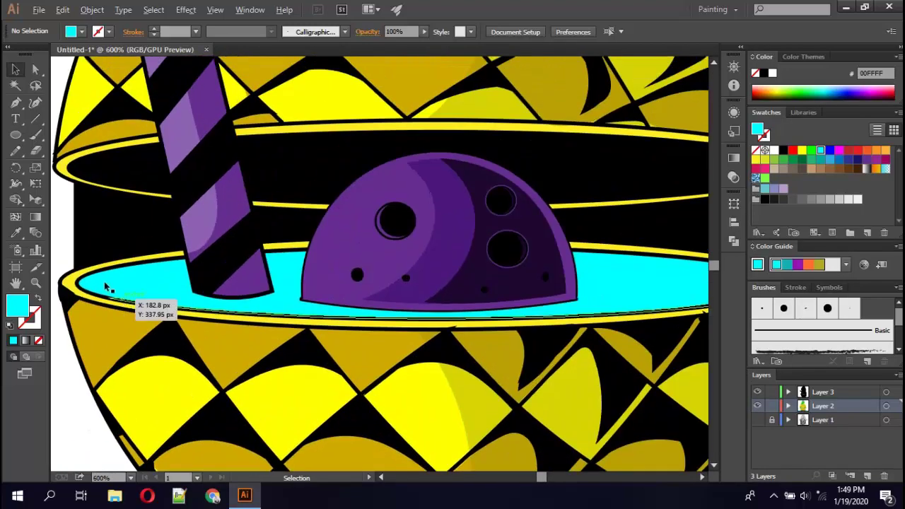
With the Pencil and a black fill, cover the drink's upper edge left of the dome.
click(17, 150)
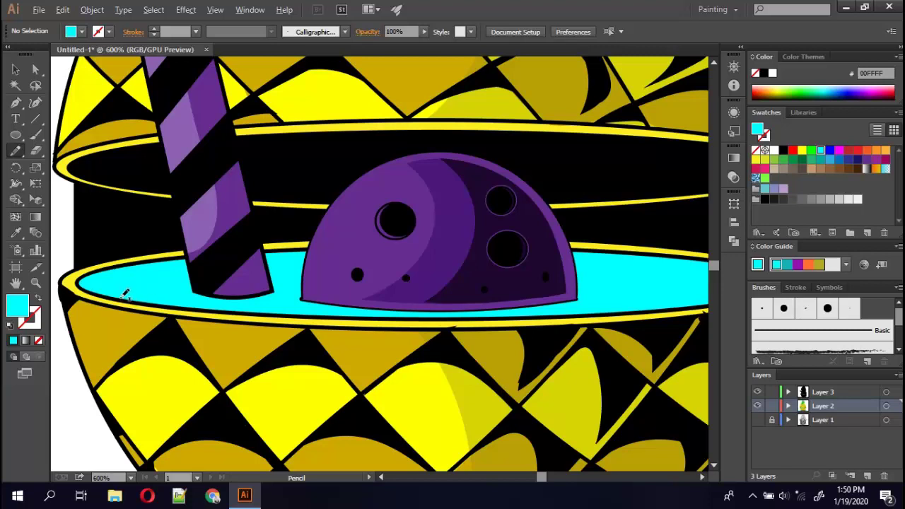
click(82, 31)
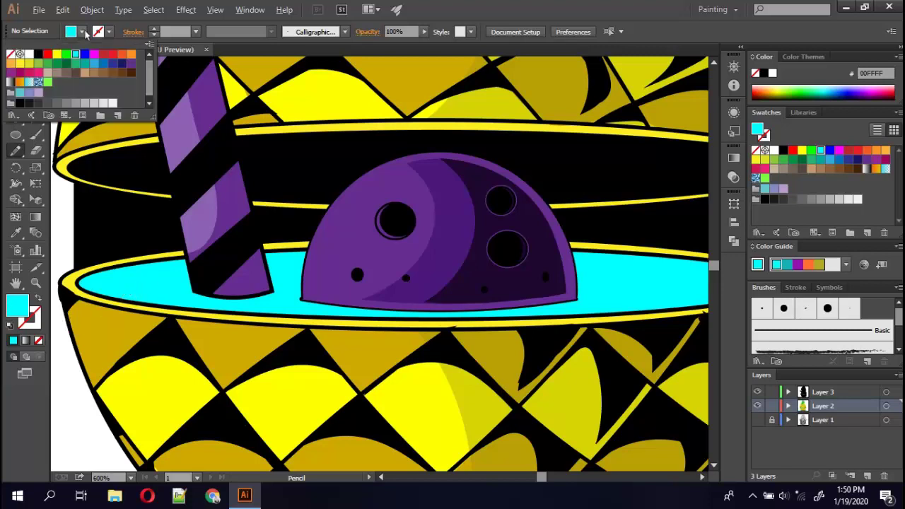
click(39, 55)
click(124, 294)
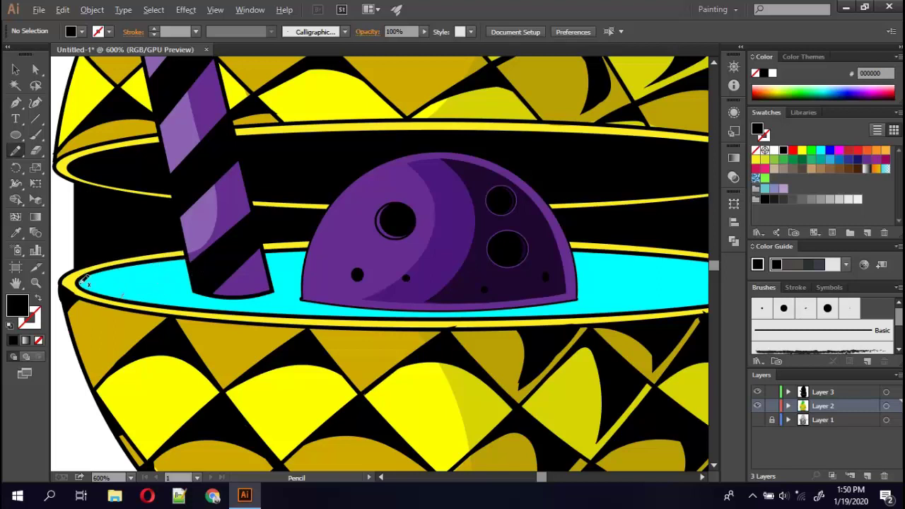
drag(104, 292, 108, 291)
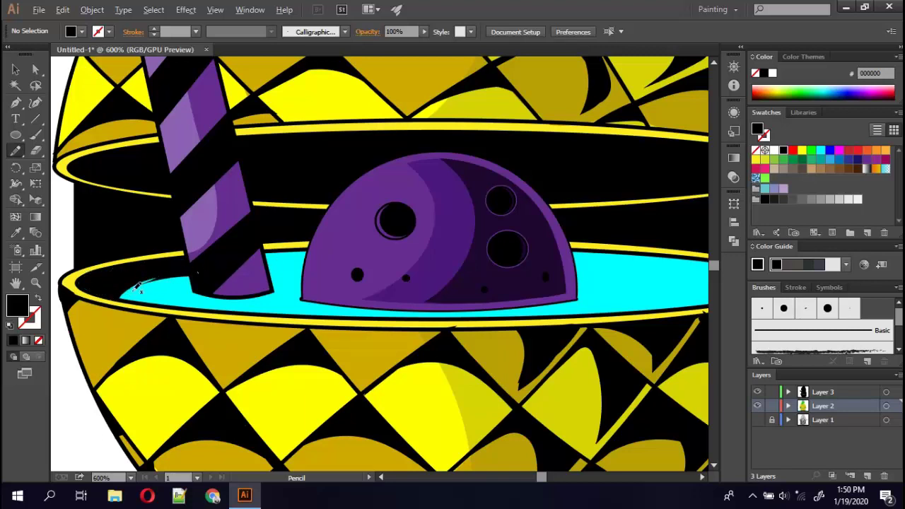
mouse_move(147, 279)
mouse_down()
mouse_move(130, 287)
mouse_move(205, 268)
mouse_up()
drag(315, 271, 232, 246)
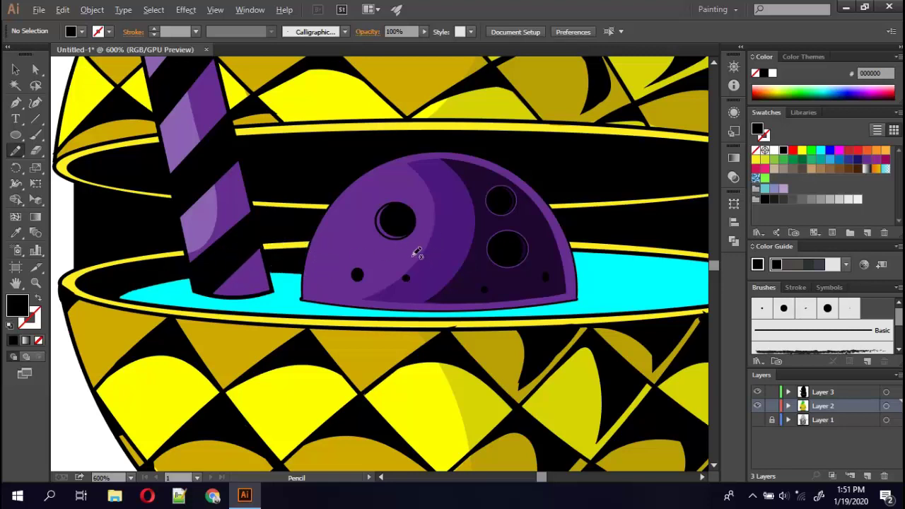
Paint black over the drink's upper edge right of the dome to its tip.
drag(606, 277, 459, 277)
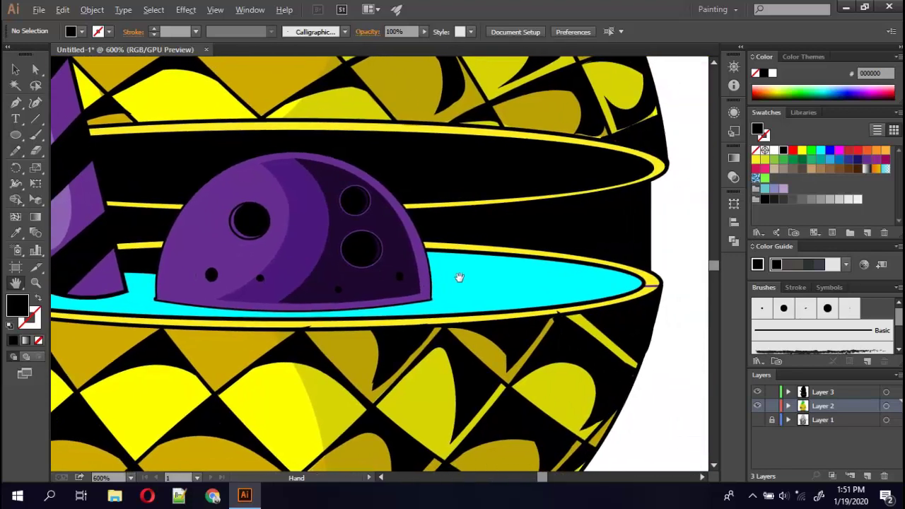
key(n)
drag(116, 274, 175, 281)
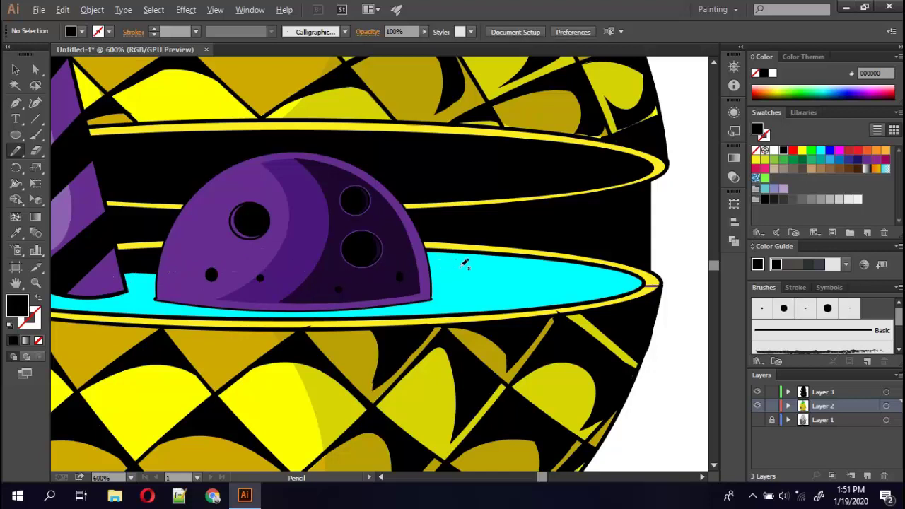
drag(457, 245, 460, 265)
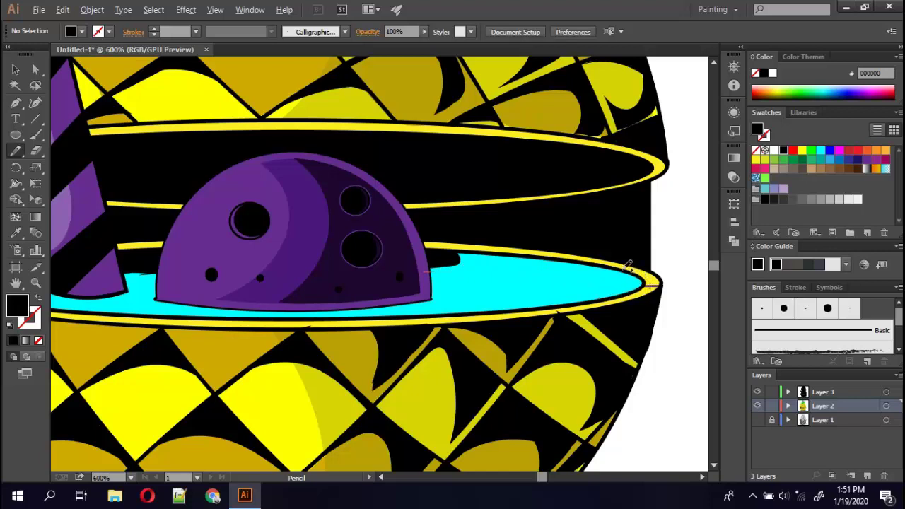
drag(524, 252, 467, 248)
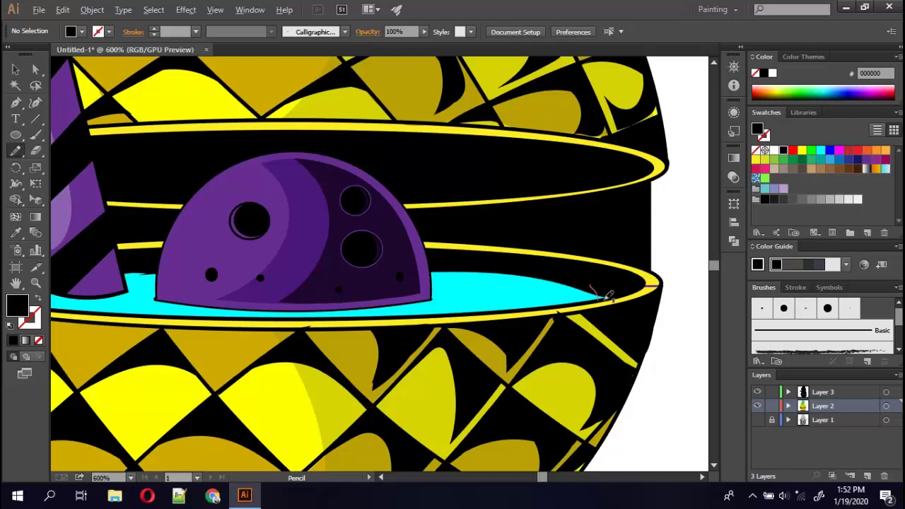
drag(586, 285, 602, 295)
Zoom out to the whole cup and make Layer 3 the active layer.
key(ctrl+minus)
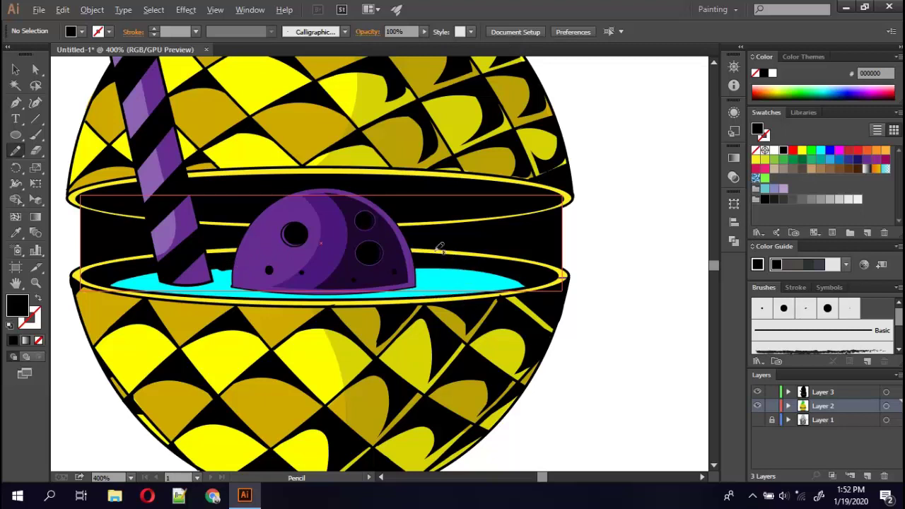
key(v)
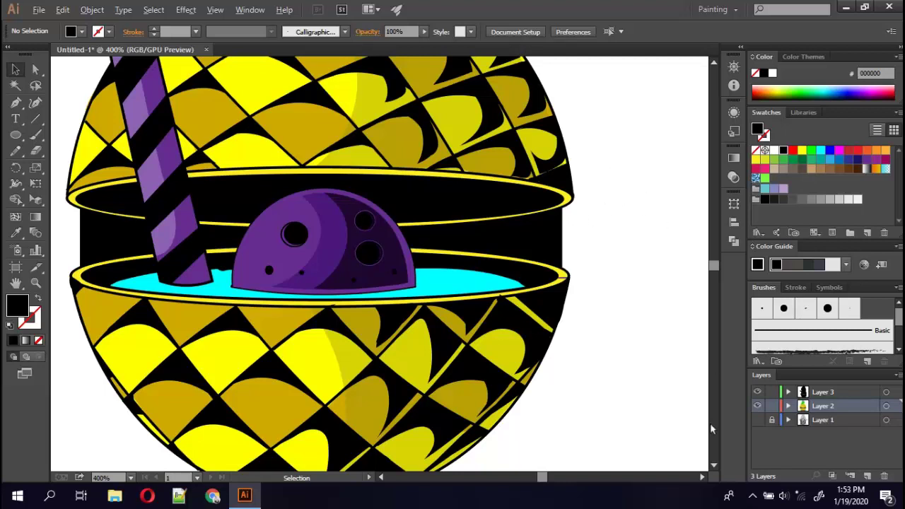
scroll(711, 429, down, 2)
click(786, 389)
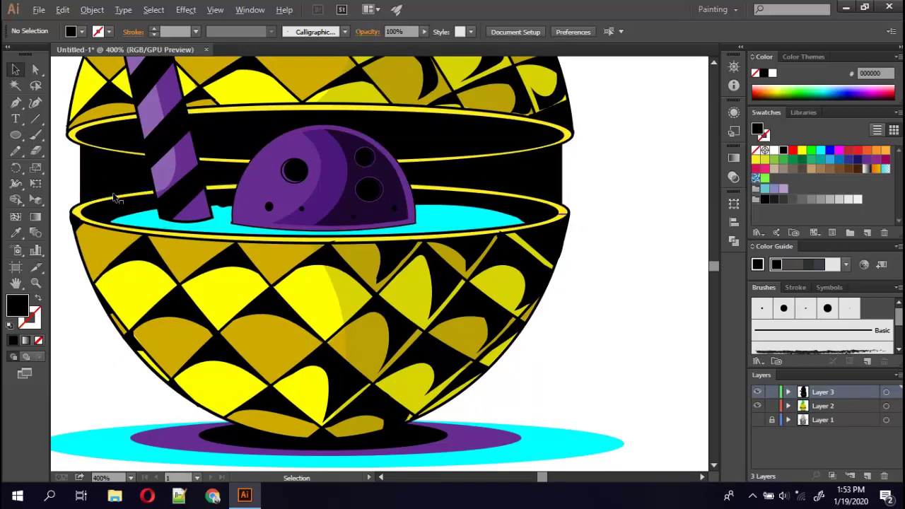
Create a new calligraphic brush with 1 pt pressure-based size and 1 pt variation.
drag(35, 134, 77, 148)
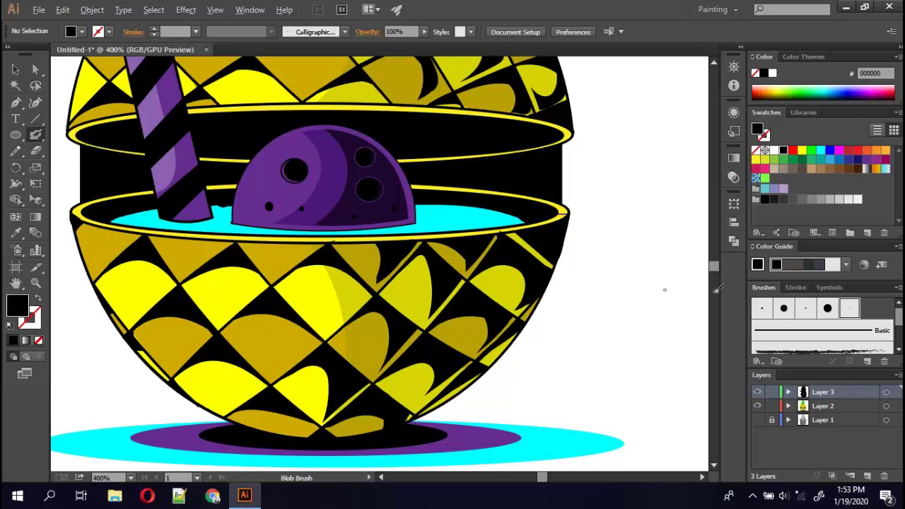
click(899, 287)
click(778, 25)
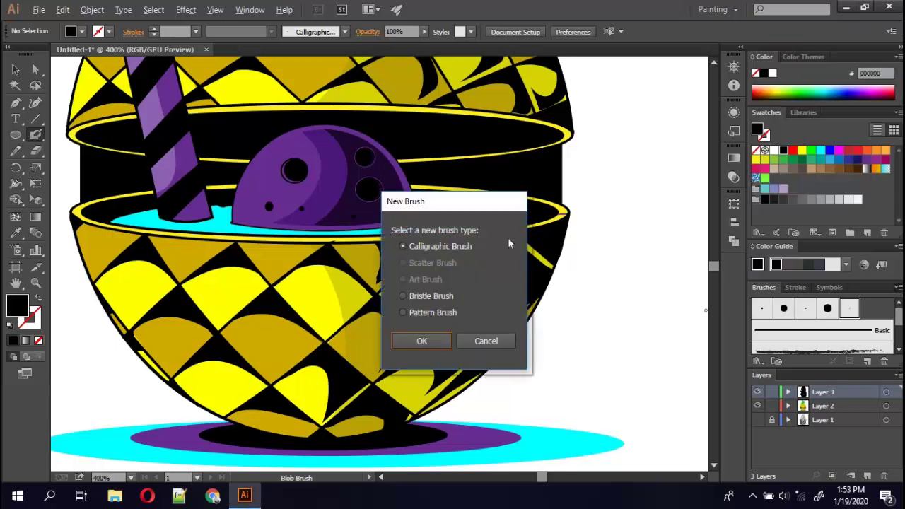
click(421, 341)
click(493, 327)
click(485, 370)
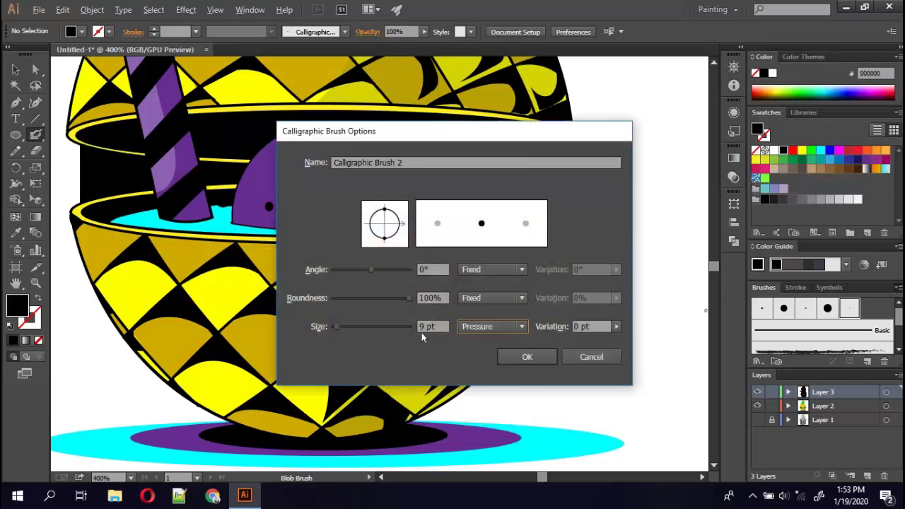
text(1)
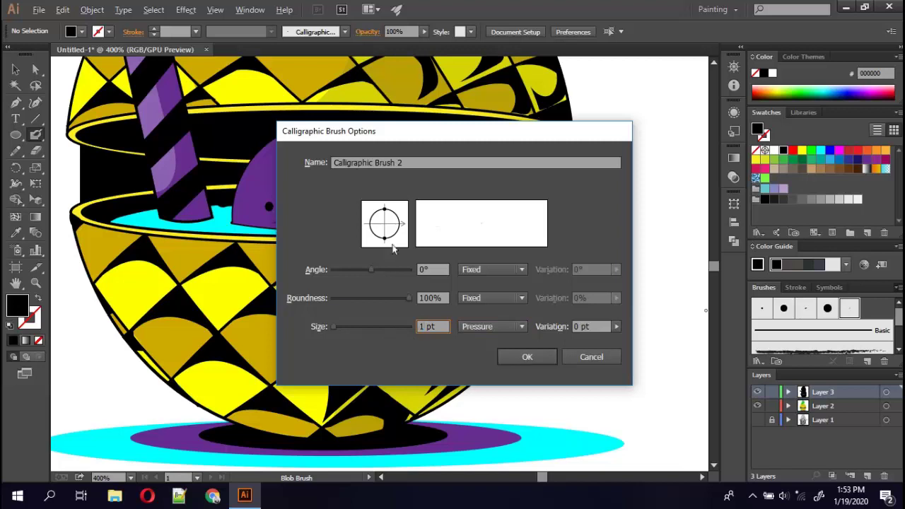
click(616, 328)
drag(616, 329, 622, 341)
click(521, 340)
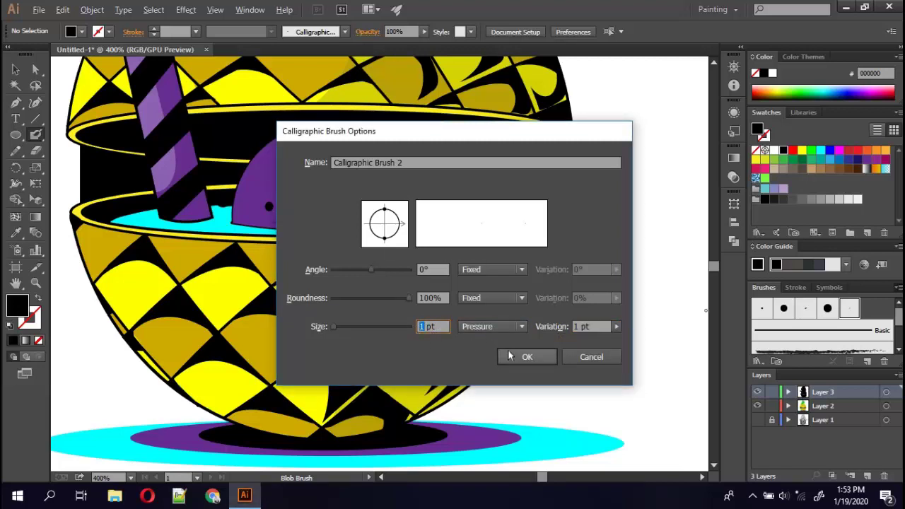
click(527, 356)
Discard test strokes, then use the Blob Brush to draw a black drip down the shell's left.
drag(522, 369, 545, 365)
drag(565, 327, 587, 308)
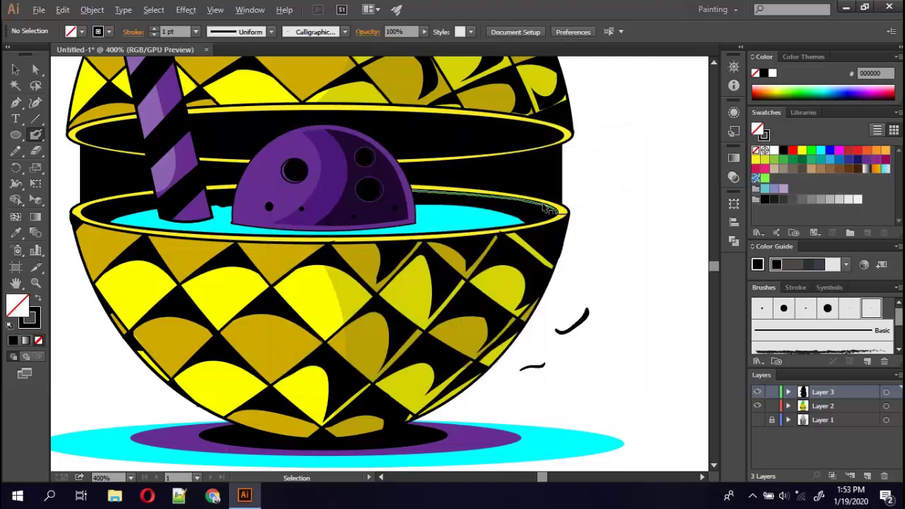
key(ctrl+z)
key(ctrl+z)
key(z)
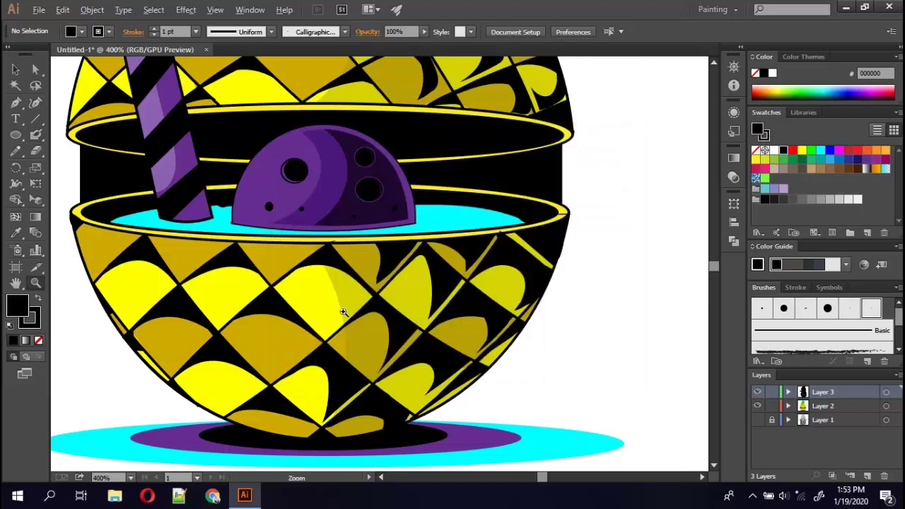
key(b)
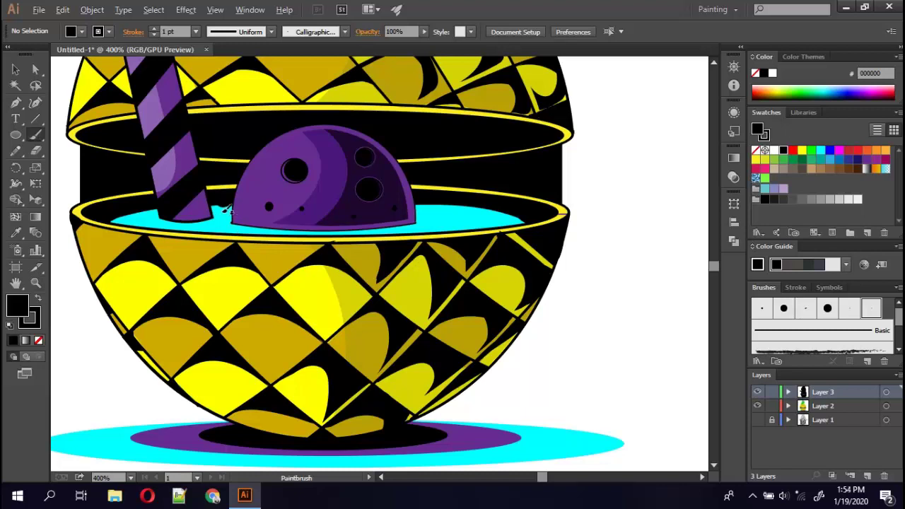
key(shift+b)
key(slash)
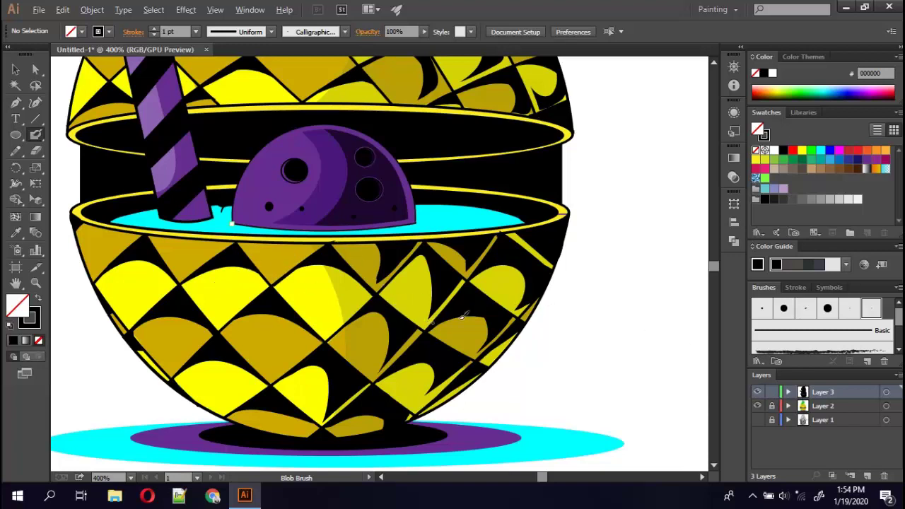
key(z)
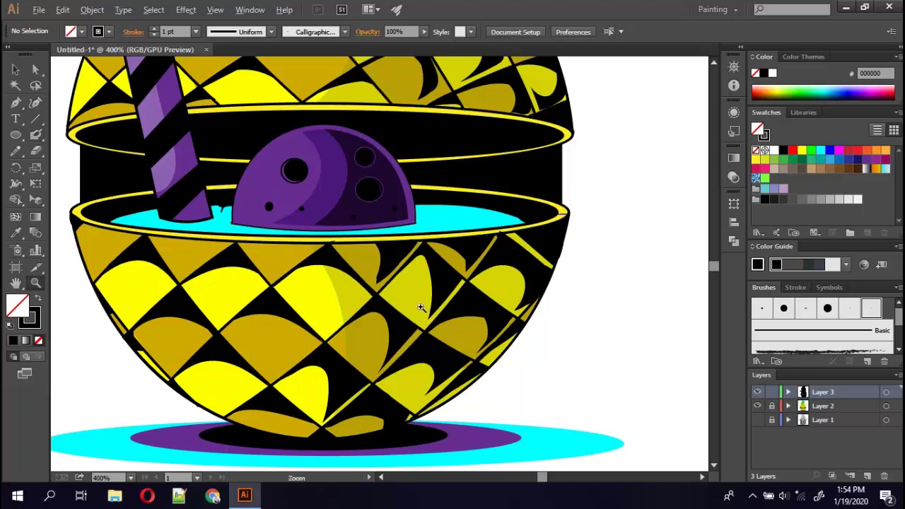
key(shift+b)
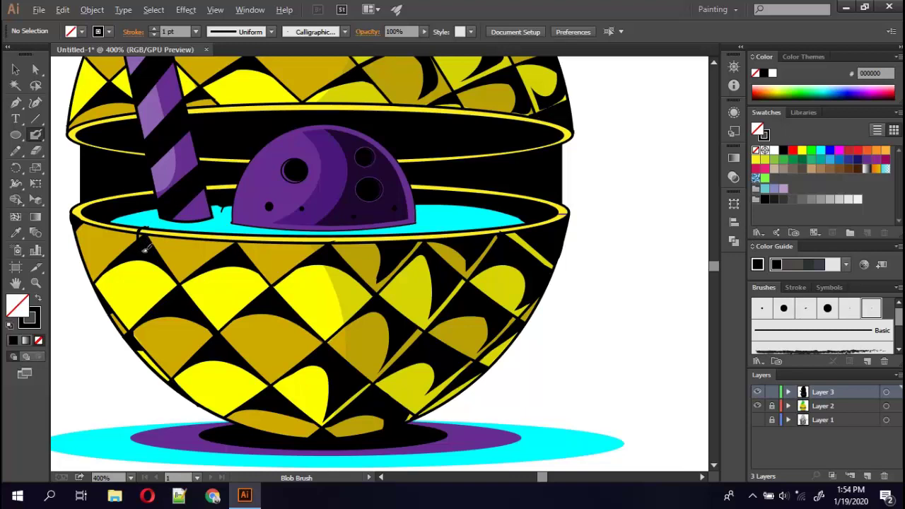
drag(145, 248, 150, 352)
Save As nanas.ai, accepting the default Illustrator Options.
click(39, 10)
click(64, 130)
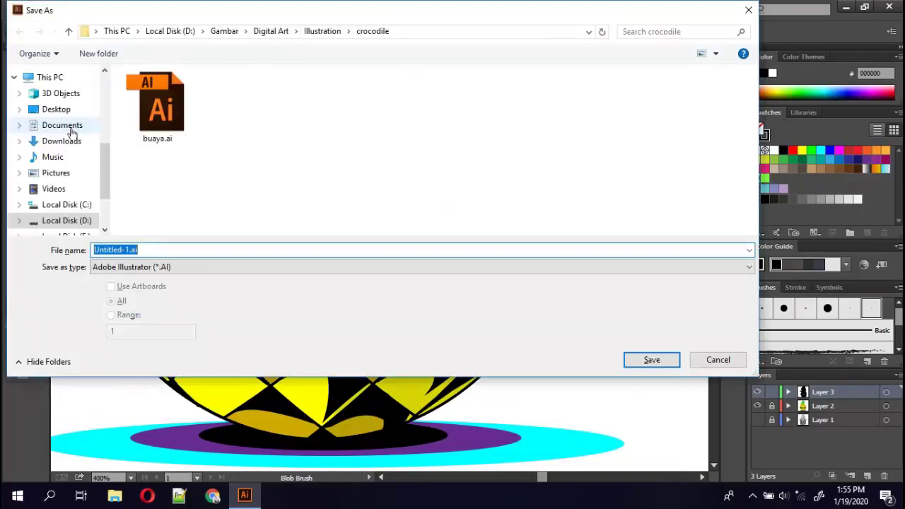
text(nanas)
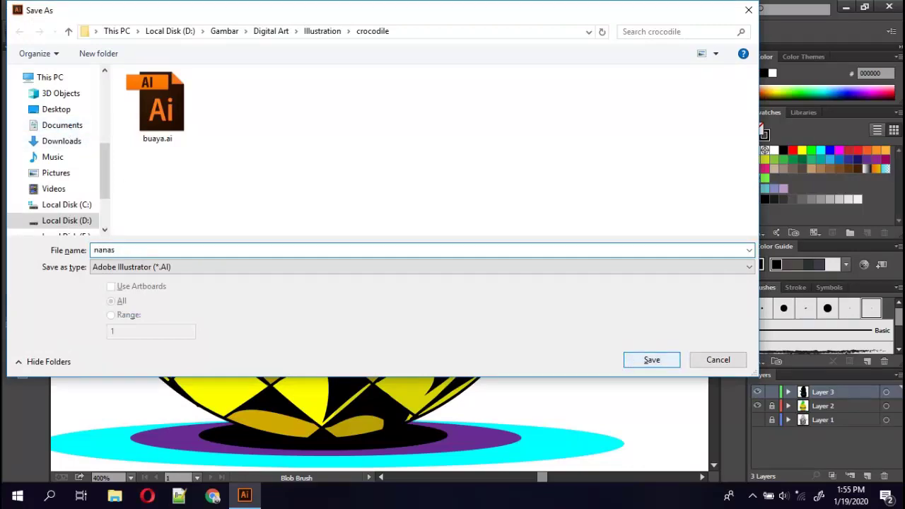
click(634, 364)
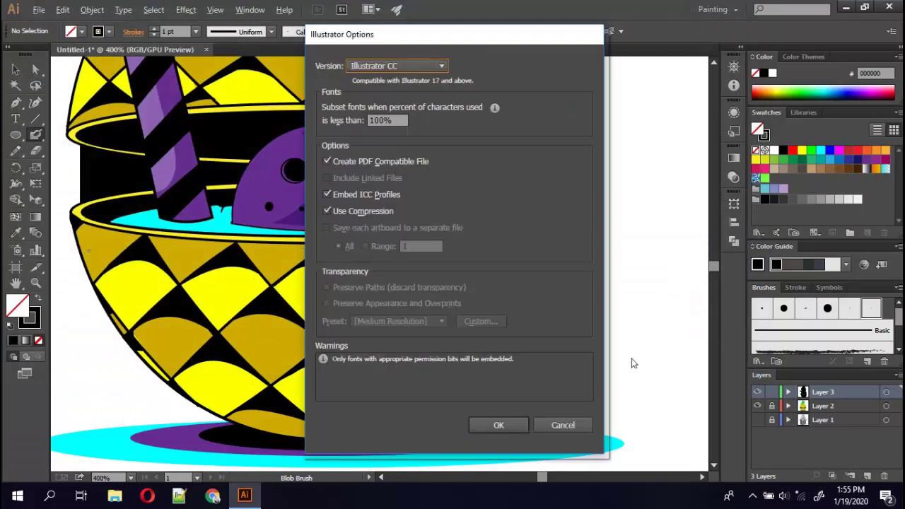
click(514, 425)
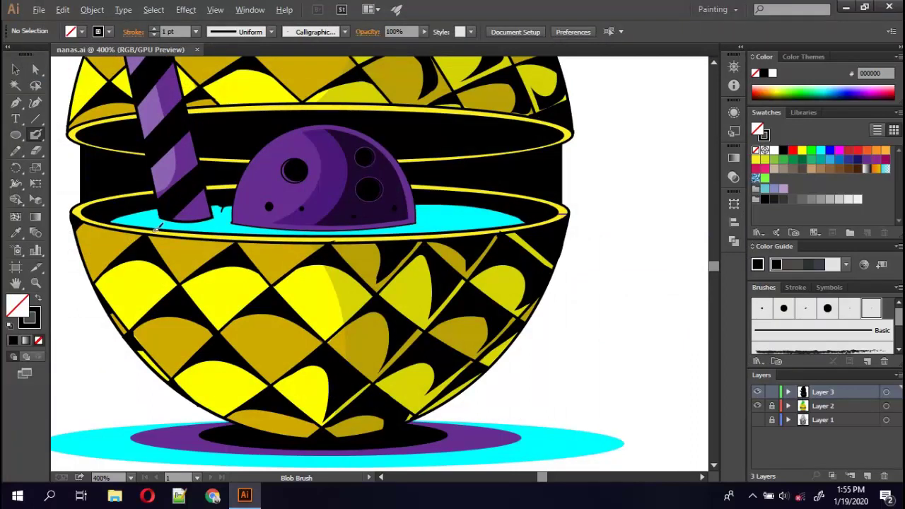
Paint a pair of straight drips down the bowl's left side, joined by a rounded top.
key(z)
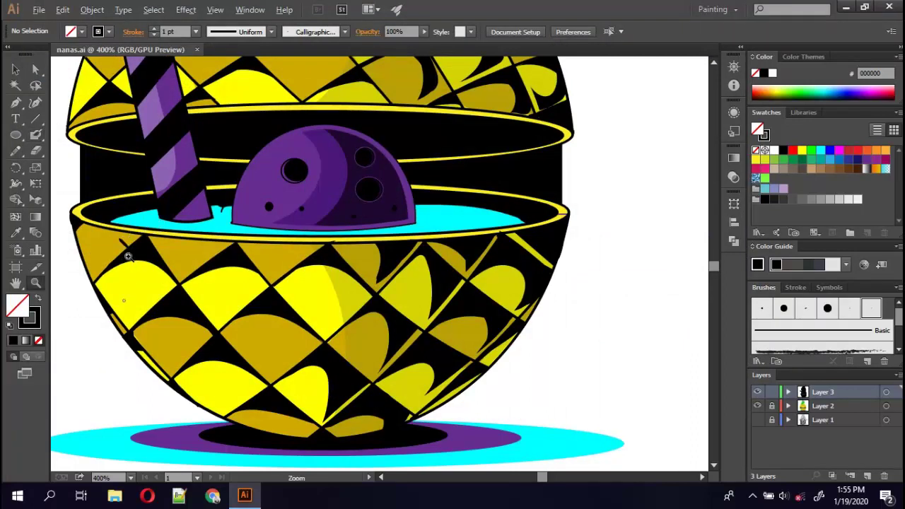
key(shift+b)
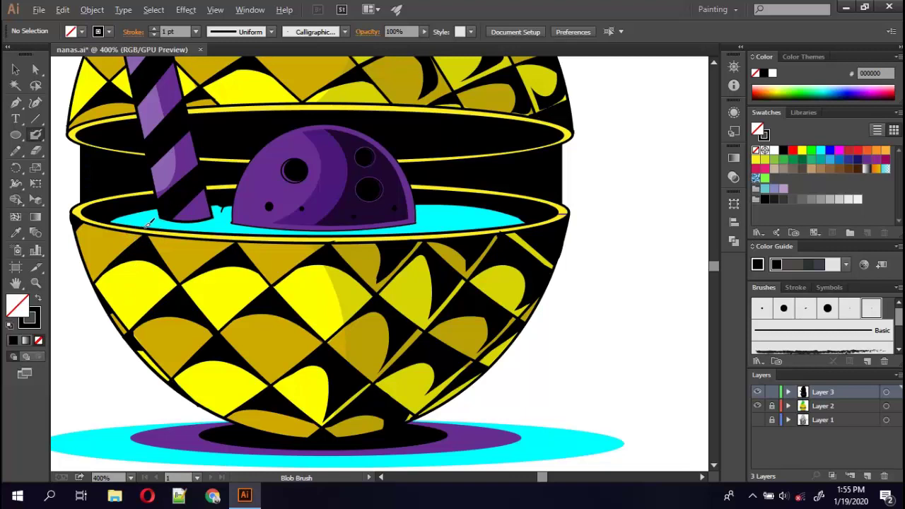
drag(144, 255, 142, 437)
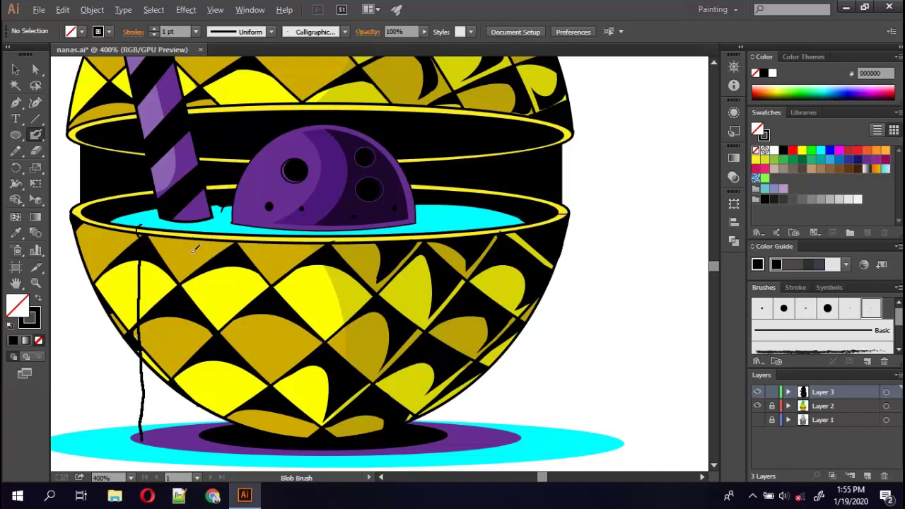
key(ctrl+z)
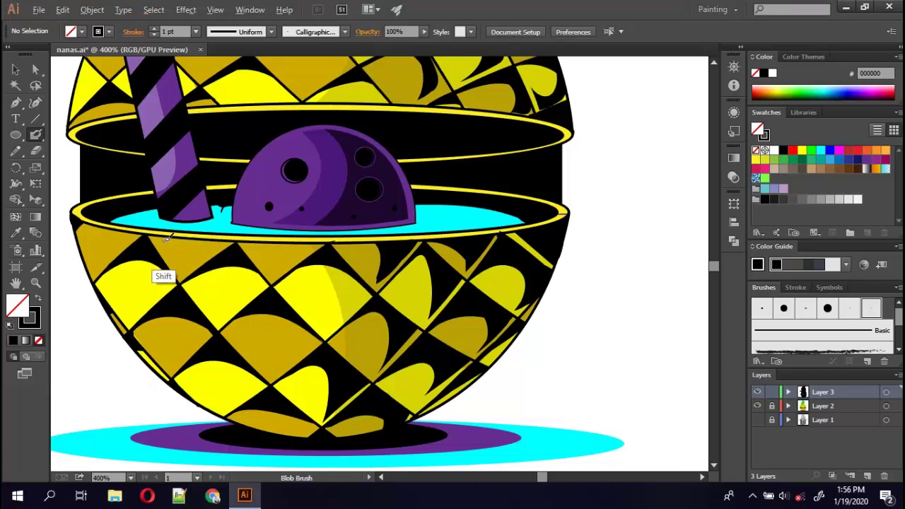
drag(163, 245, 164, 448)
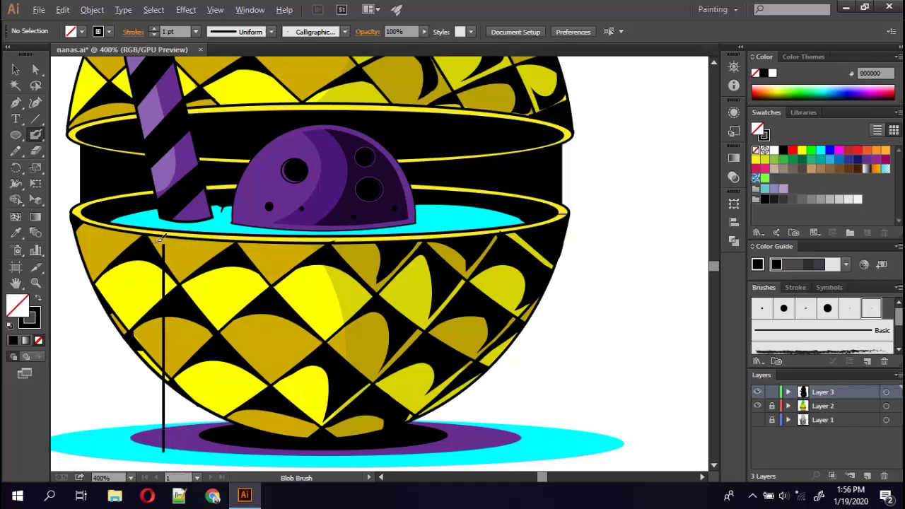
drag(157, 245, 166, 450)
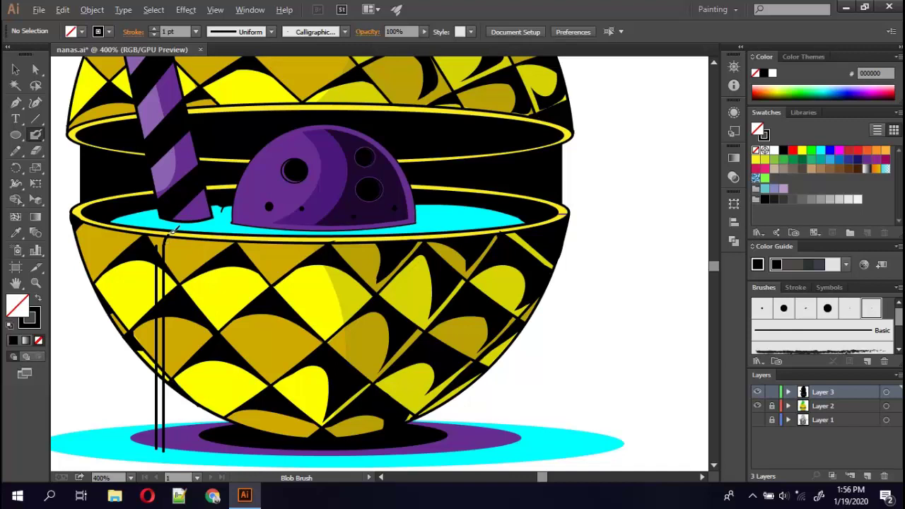
drag(159, 246, 162, 227)
Paint another pair of parallel drips further right, finished with a small foot at the bottom.
drag(225, 264, 224, 444)
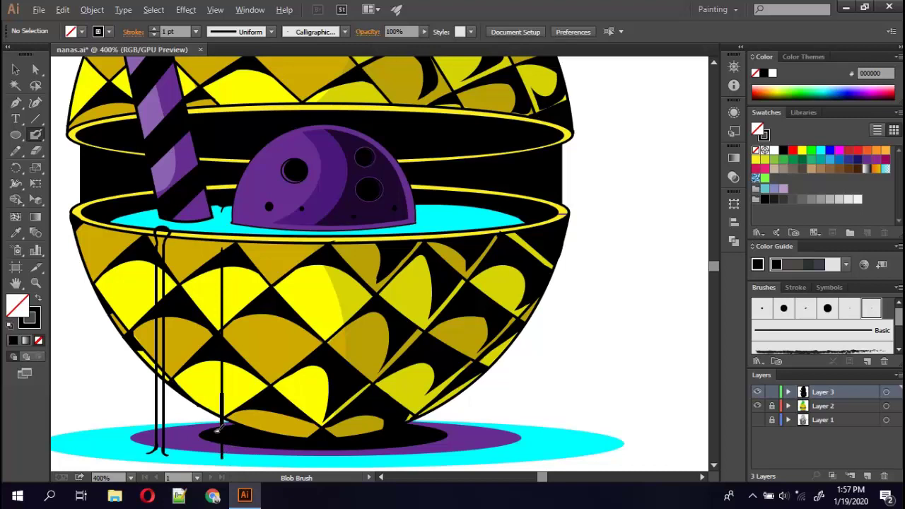
drag(233, 246, 239, 453)
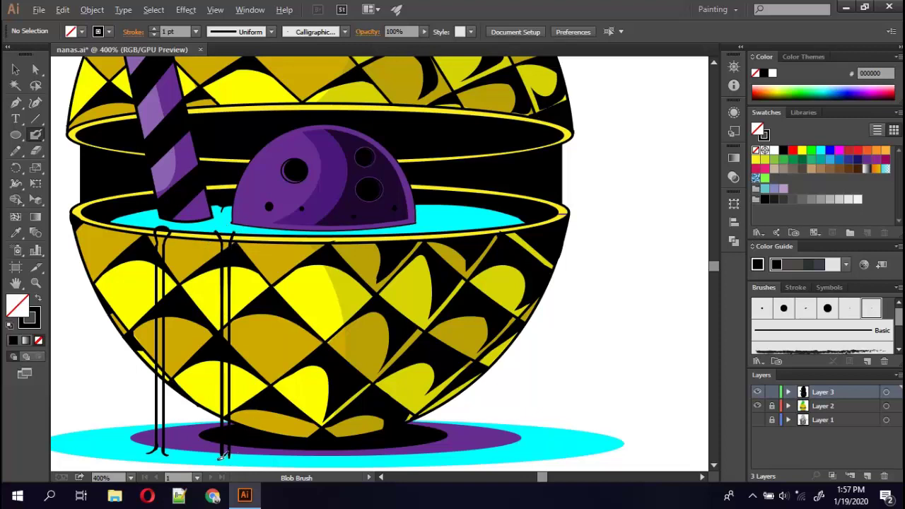
drag(215, 457, 243, 458)
click(16, 69)
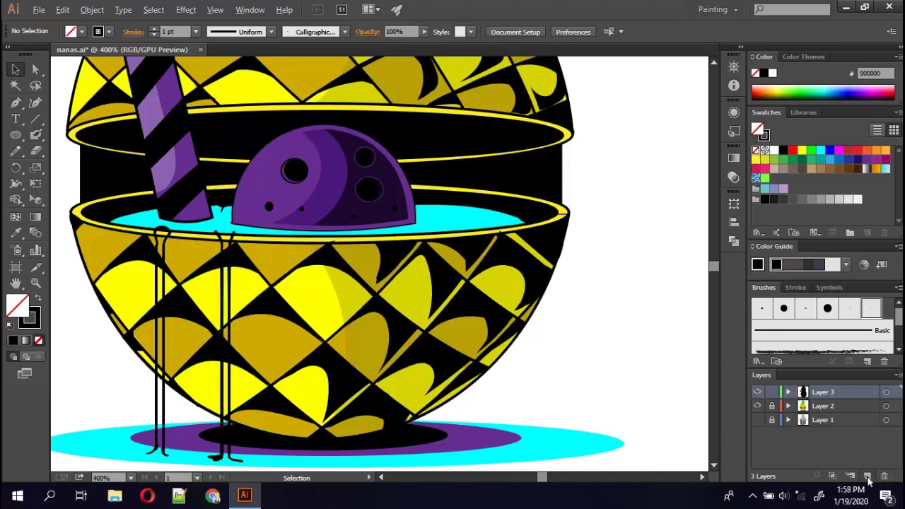
On a new layer, paint two drips from rim to shadow down the bowl's centre-right.
click(868, 477)
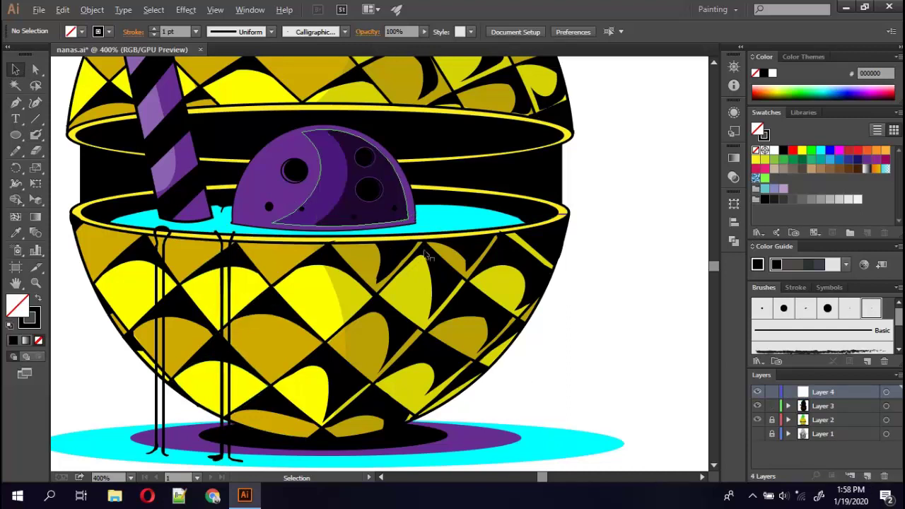
key(shift+b)
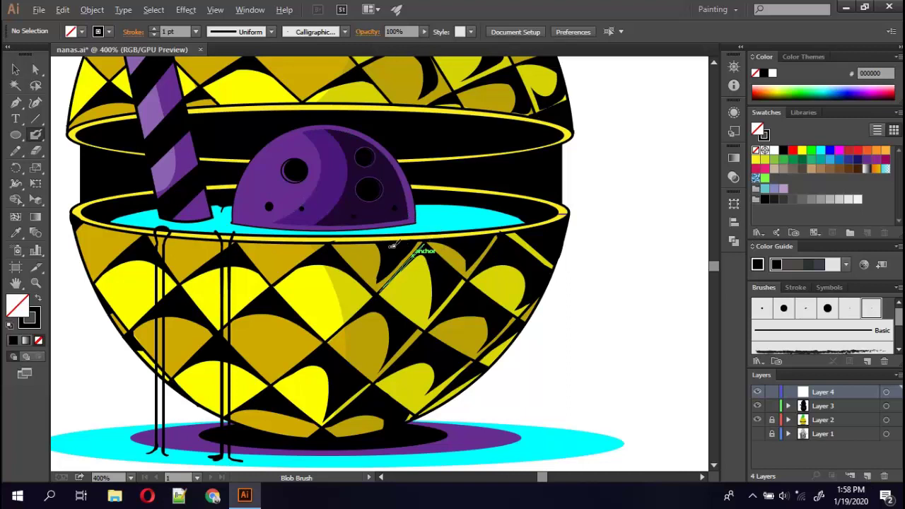
drag(397, 246, 396, 456)
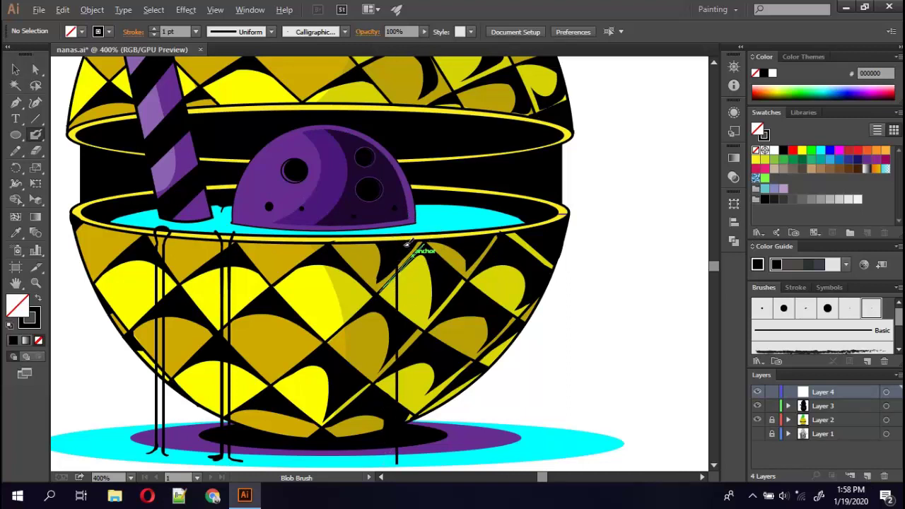
drag(411, 244, 405, 463)
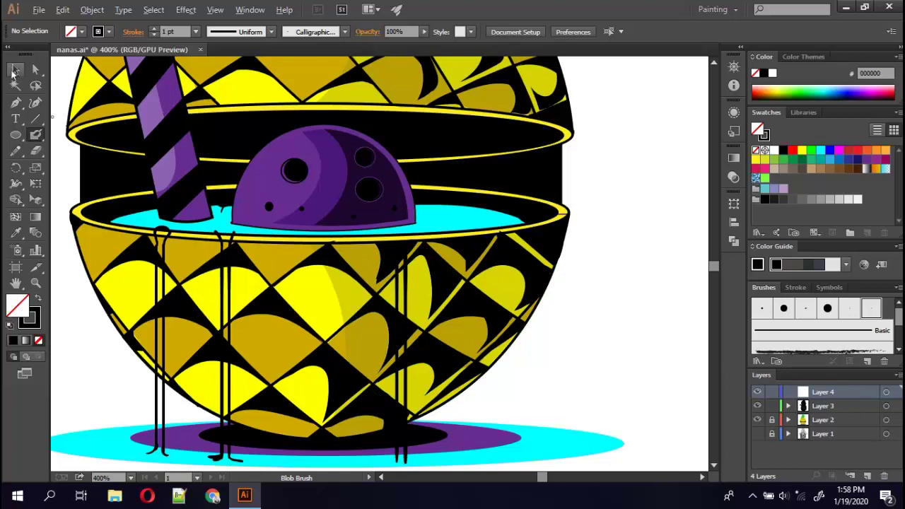
Select the bowl's pattern compound path to inspect it.
click(15, 69)
click(537, 302)
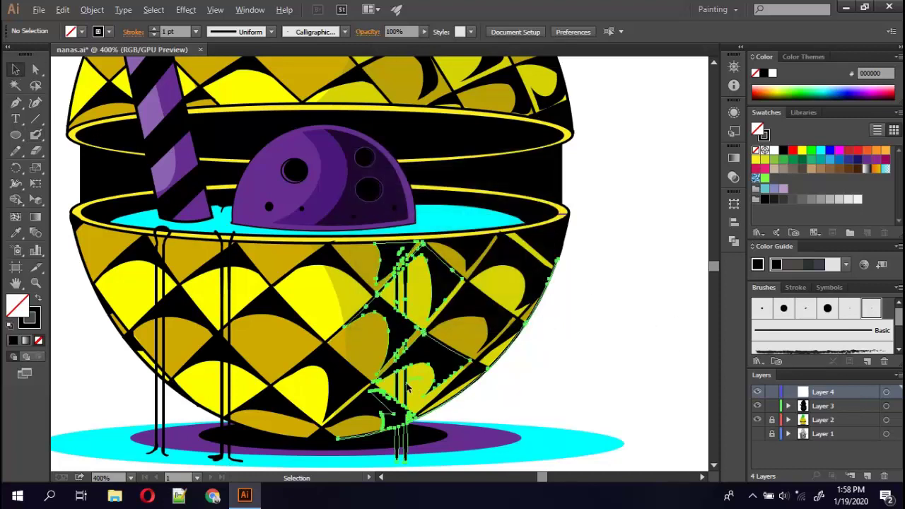
key(ctrl+h)
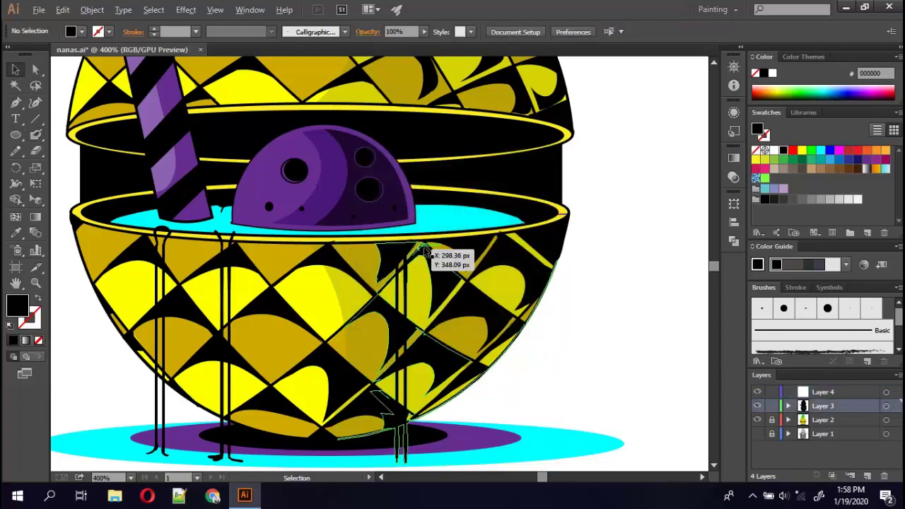
click(398, 301)
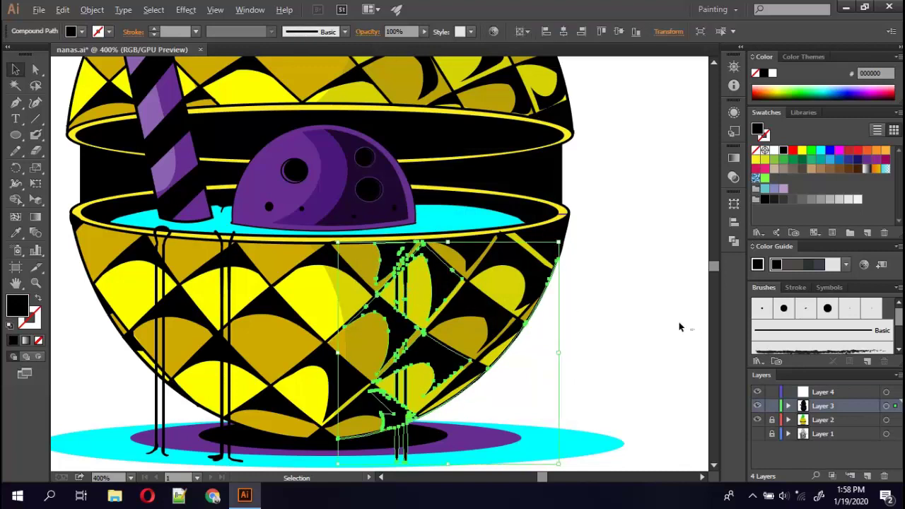
Paint more thin drips from the rim down the bowl's right side to the shadow.
key(shift+b)
key(ctrl+shift+a)
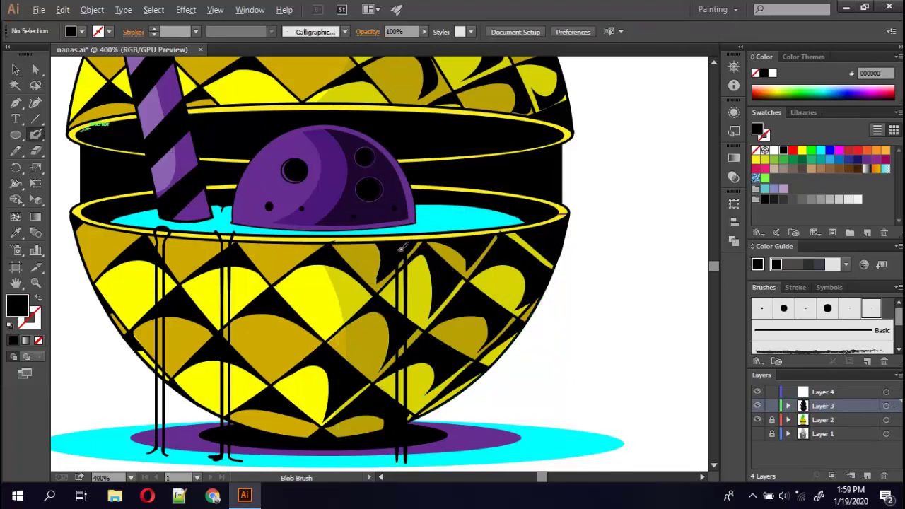
mouse_move(408, 257)
mouse_down()
mouse_move(418, 227)
mouse_move(451, 251)
mouse_up()
key(shift+x)
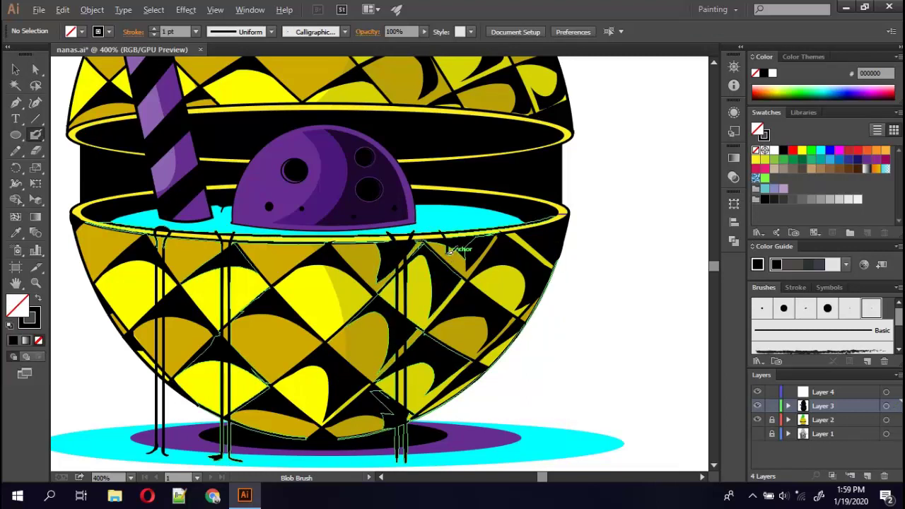
drag(451, 299, 448, 456)
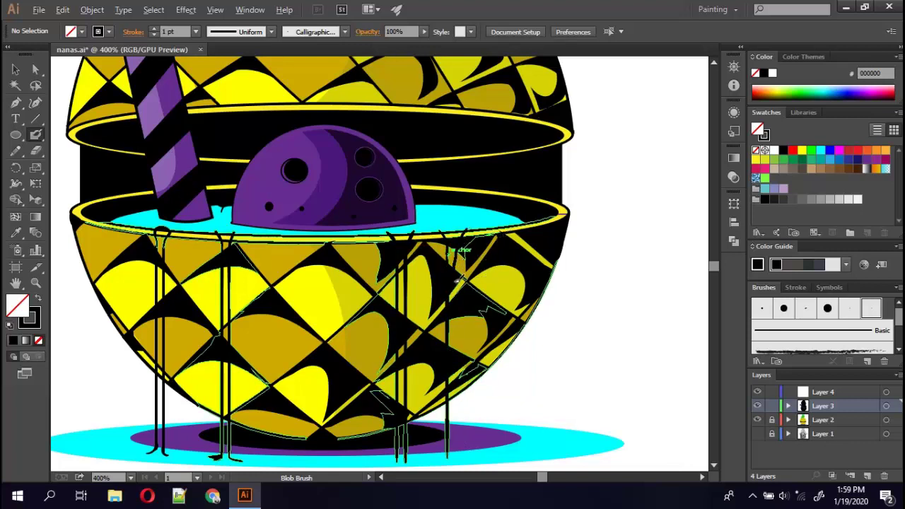
drag(458, 282, 464, 371)
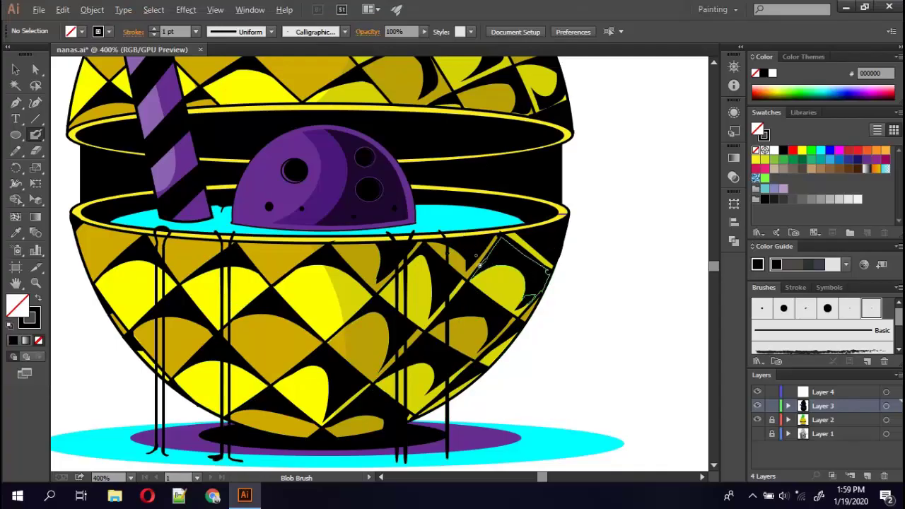
key(shift)
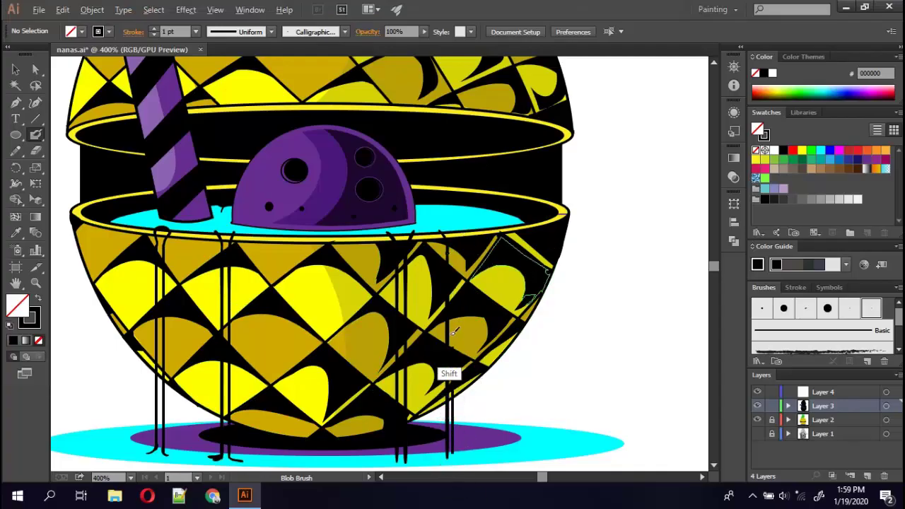
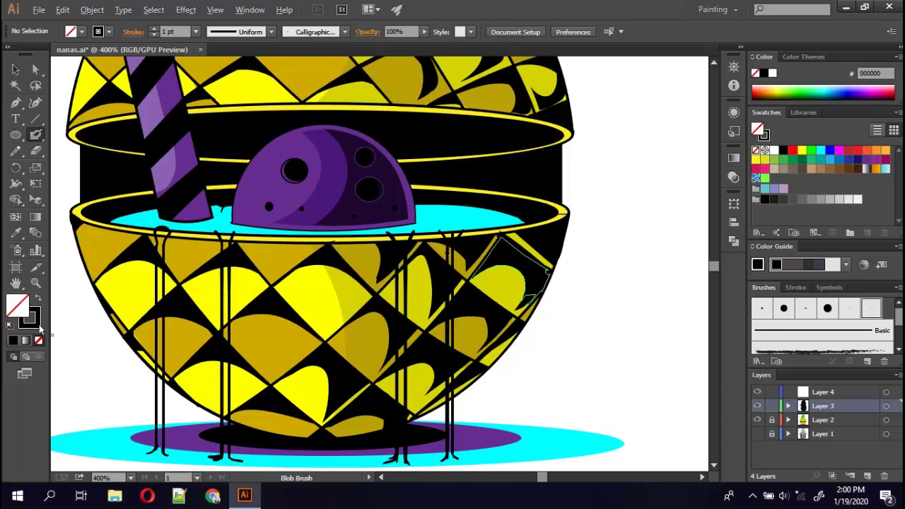
Set a cyan stroke with an empty fill, discarding a trial drip at the left rim.
click(765, 189)
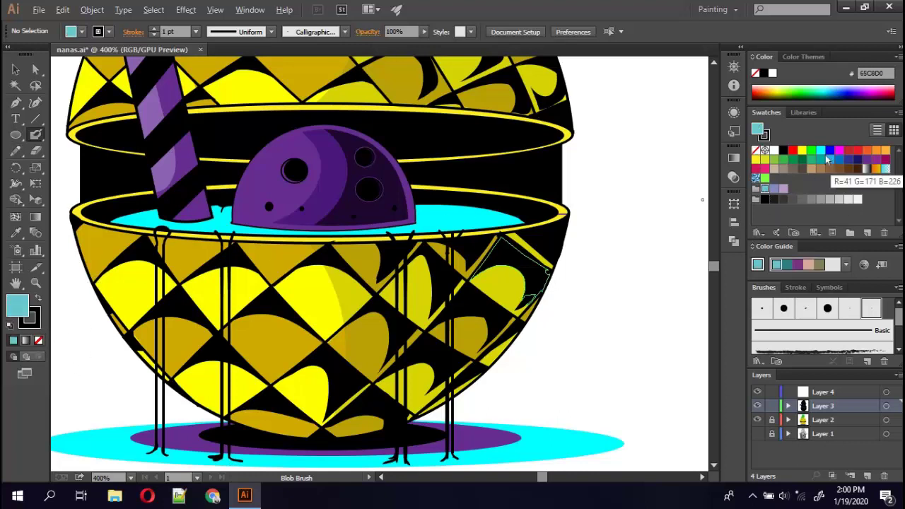
key(slash)
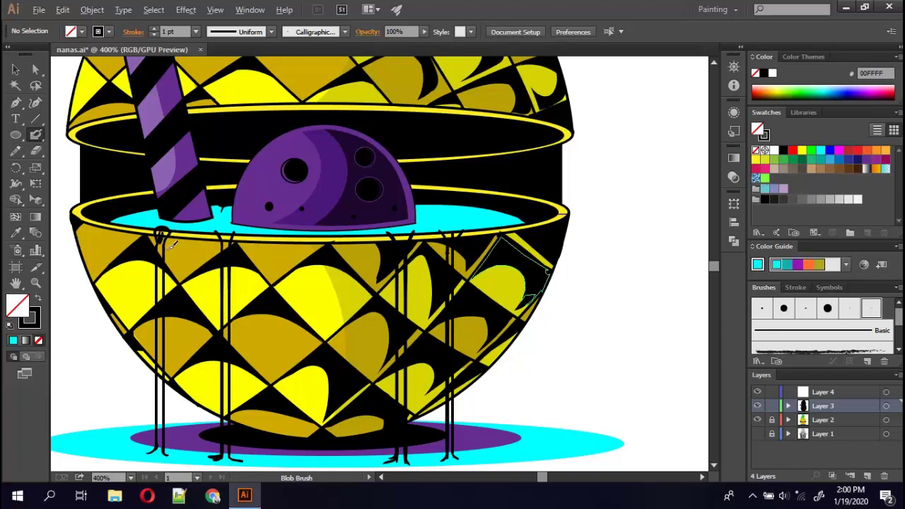
key(ctrl+z)
click(37, 300)
key(slash)
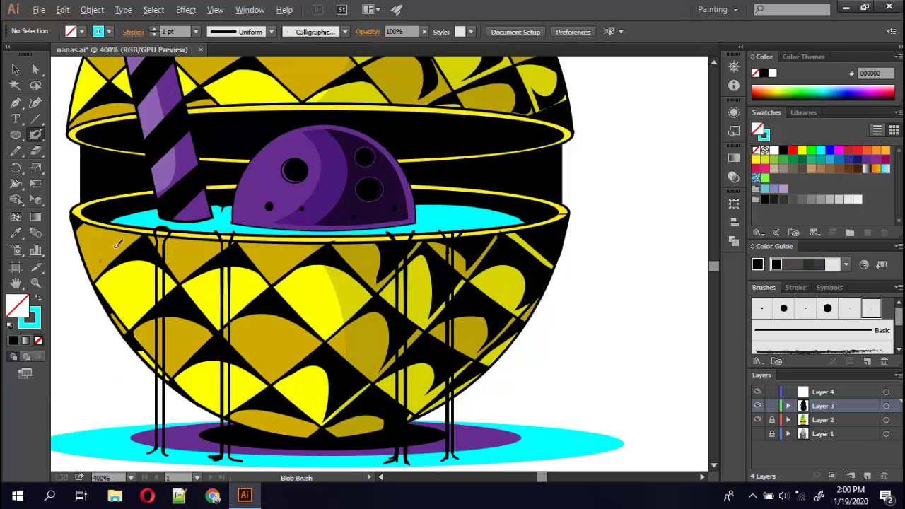
drag(162, 233, 164, 439)
key(ctrl+z)
key(z)
Unlock Layer 2 and Blob Brush two cyan drips down the left lines into the puddle.
click(772, 420)
click(820, 419)
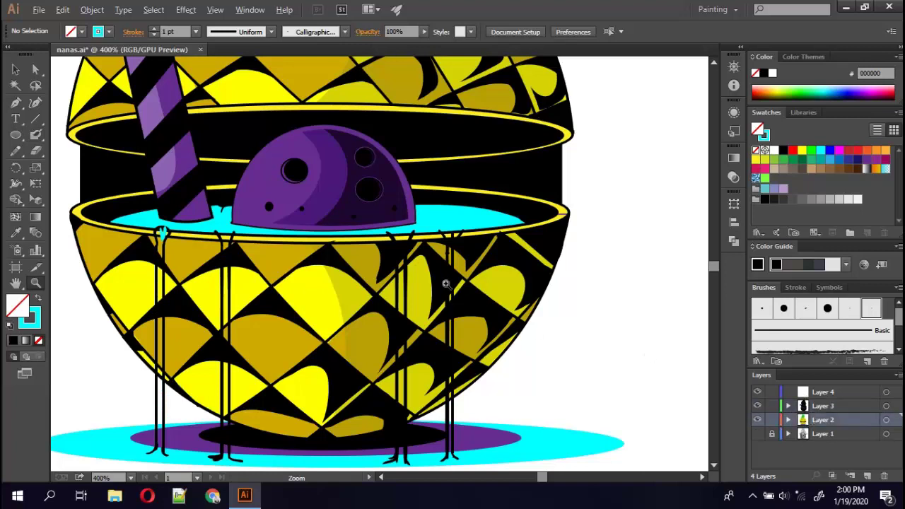
key(b)
key(shift+b)
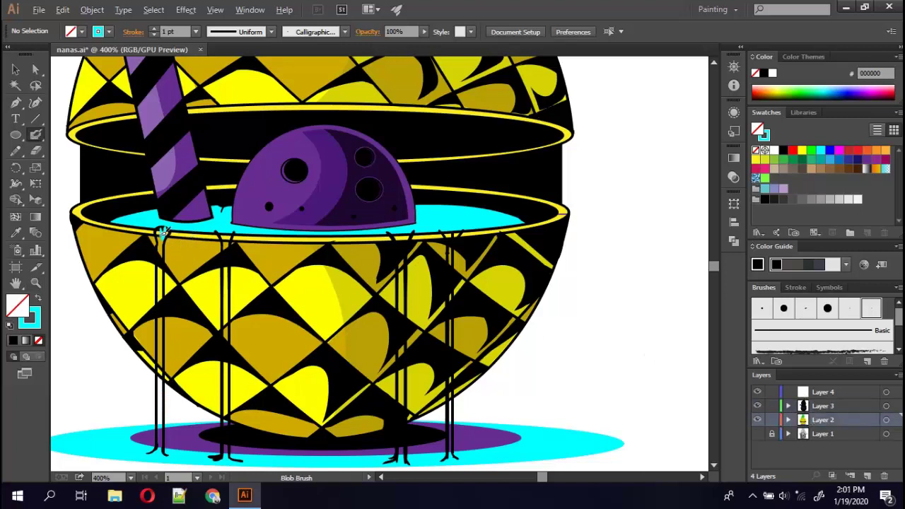
mouse_move(162, 231)
mouse_down()
mouse_move(165, 446)
mouse_move(164, 229)
mouse_move(174, 226)
mouse_up()
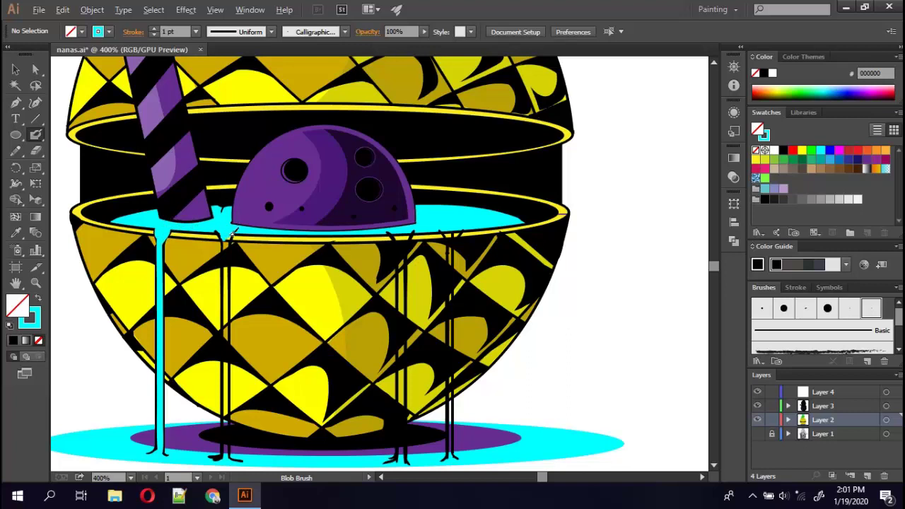
click(821, 406)
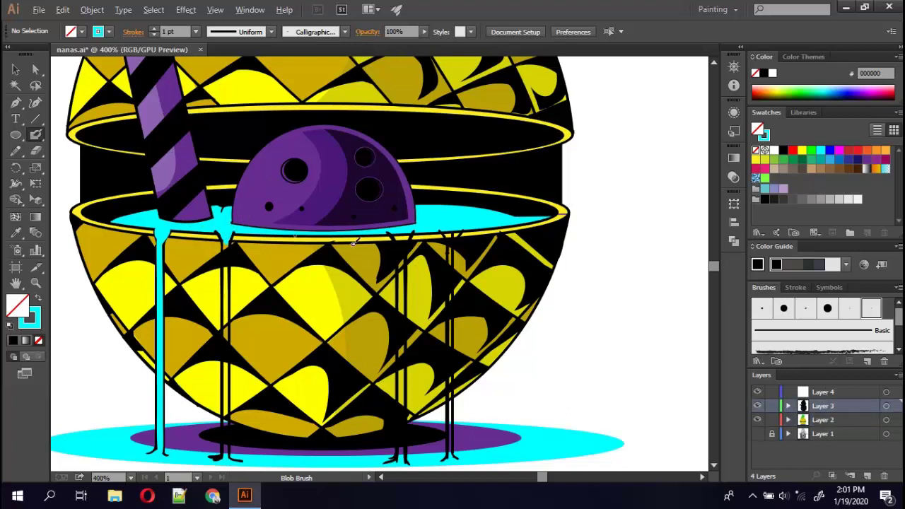
click(819, 422)
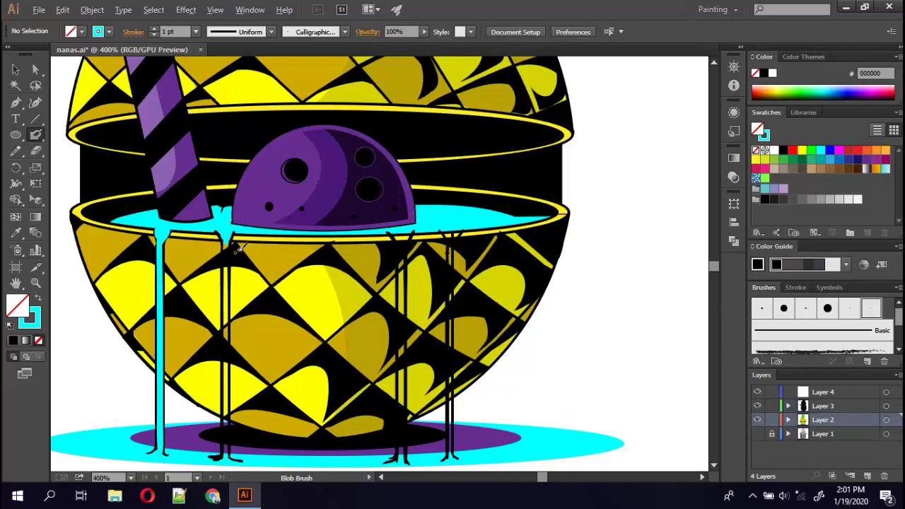
mouse_move(231, 238)
mouse_down()
mouse_move(234, 455)
mouse_move(227, 309)
mouse_up()
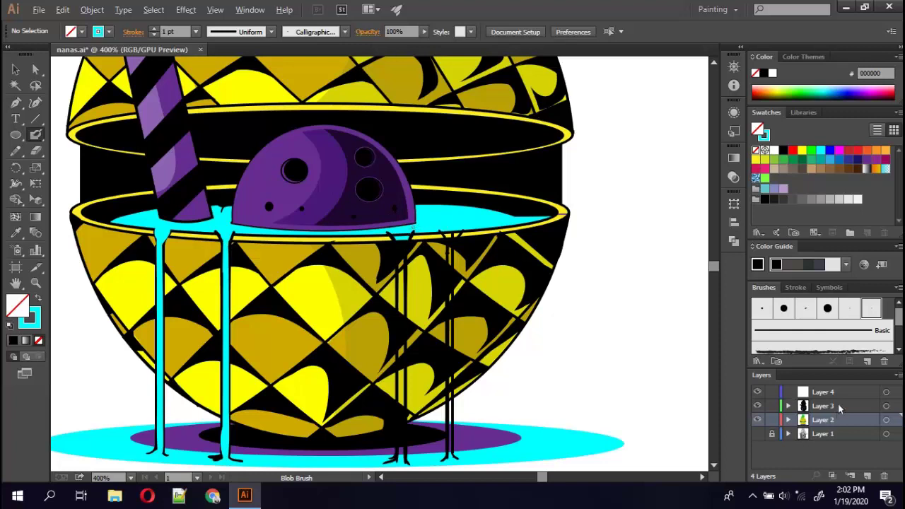
On Layer 3, paint cyan over the two right black drip lines from rim to puddle.
click(838, 408)
drag(393, 232, 407, 239)
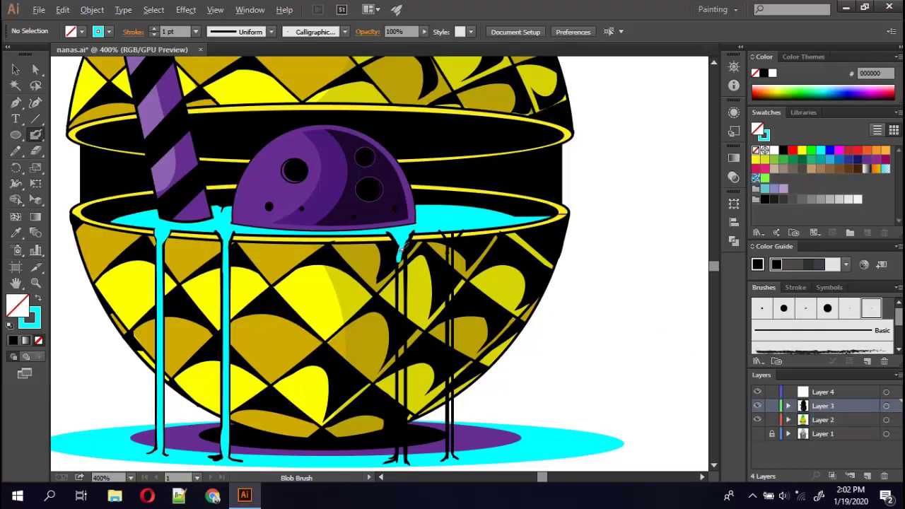
drag(407, 241, 399, 459)
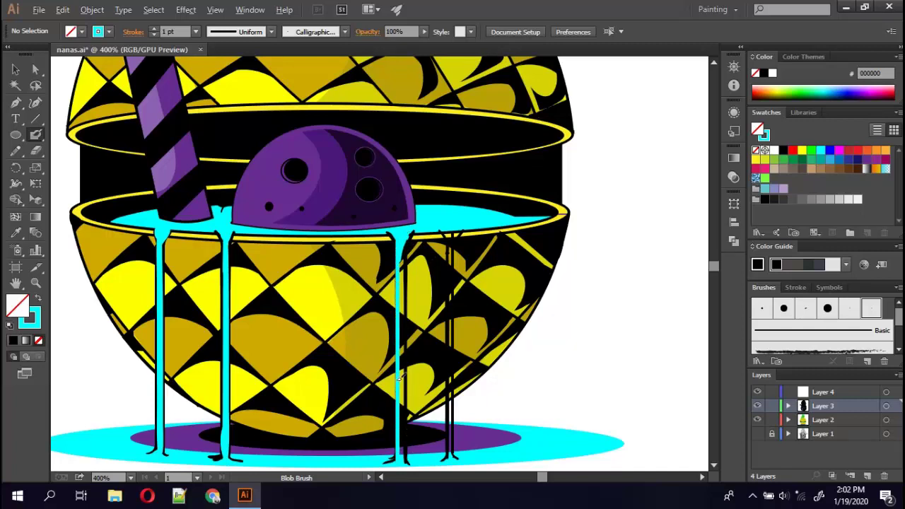
drag(408, 239, 405, 439)
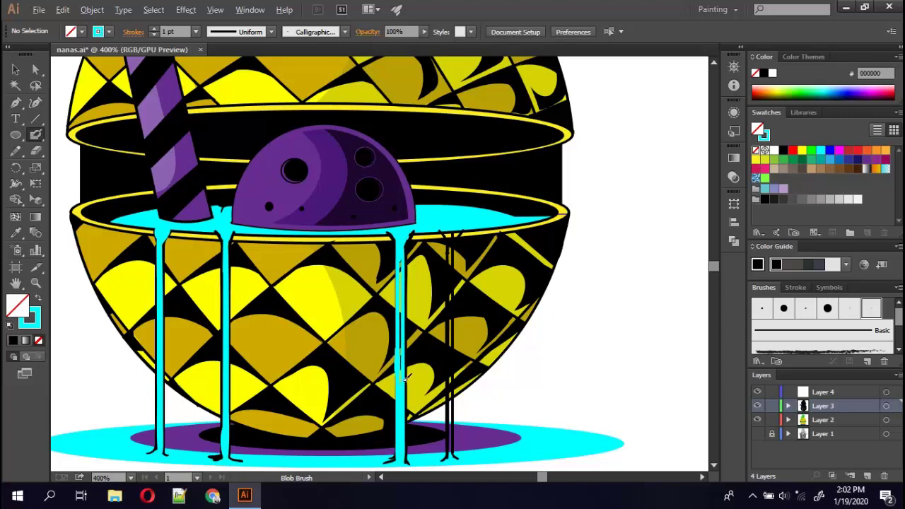
mouse_move(404, 380)
mouse_down()
mouse_move(404, 443)
mouse_move(407, 249)
mouse_up()
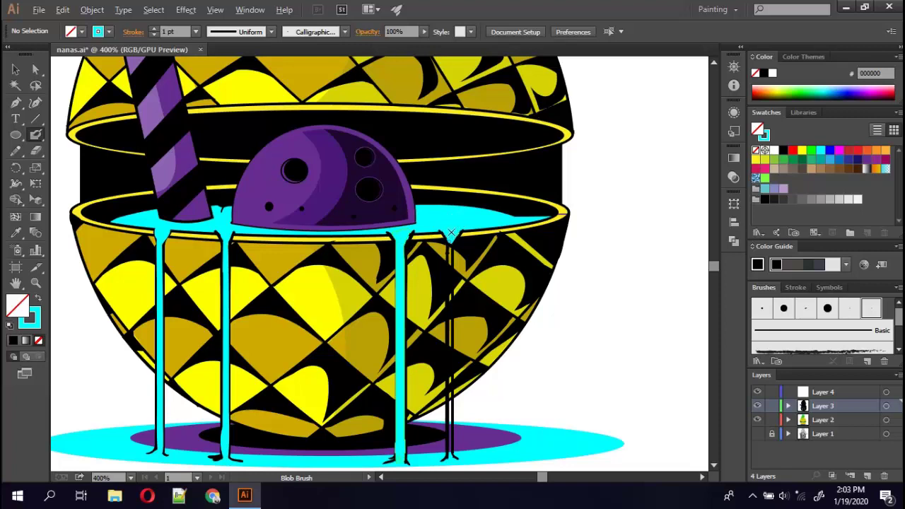
drag(454, 234, 459, 457)
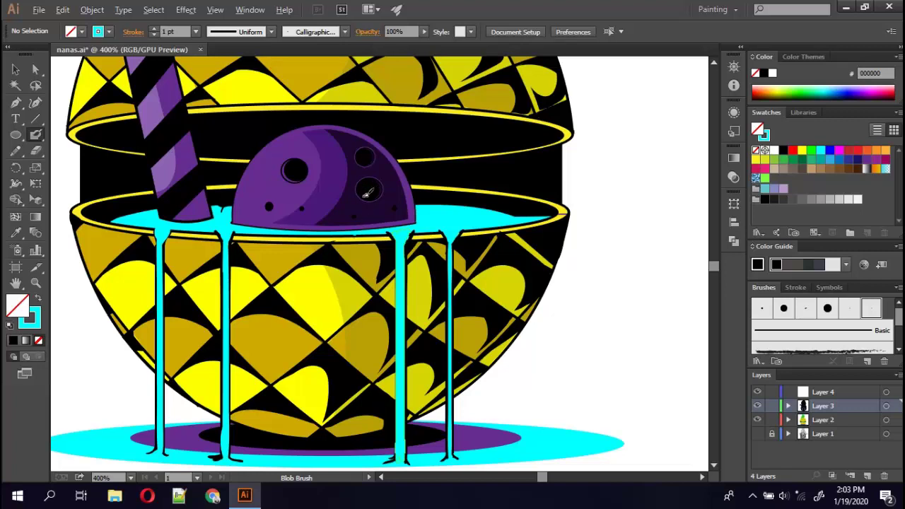
Undo the stray cyan stroke over the purple ball and return to the Blob Brush.
drag(368, 192, 363, 225)
ctrl+click(388, 213)
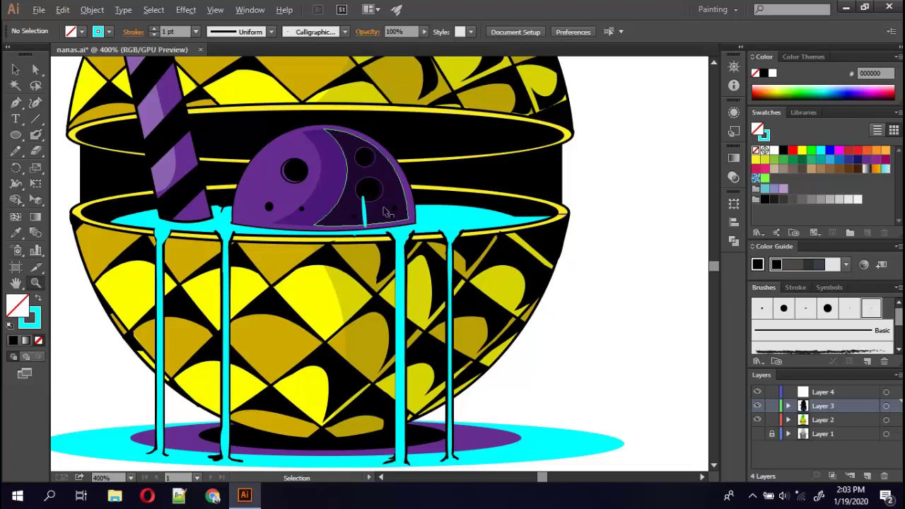
key(ctrl+z)
key(ctrl+z)
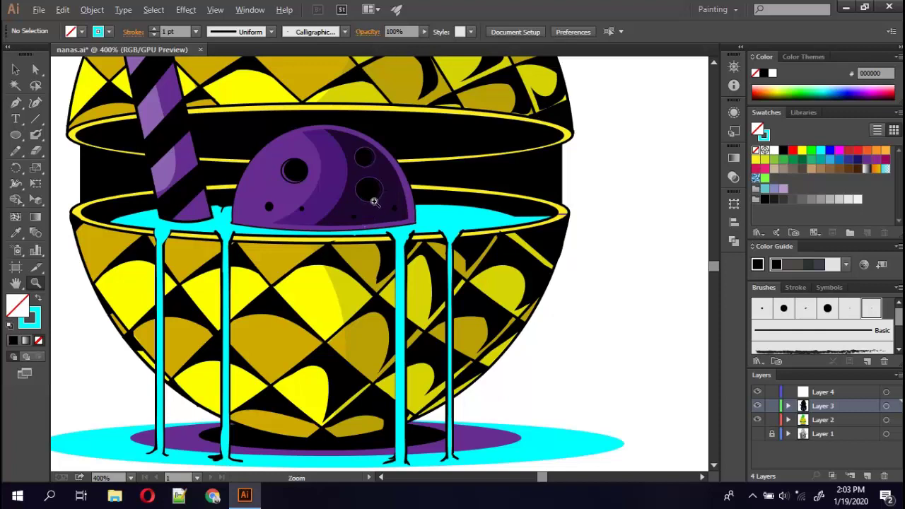
key(shift+b)
Paint six vertical cyan streaks from the pool up to the upper rim, thickening the right ones.
drag(361, 228, 359, 110)
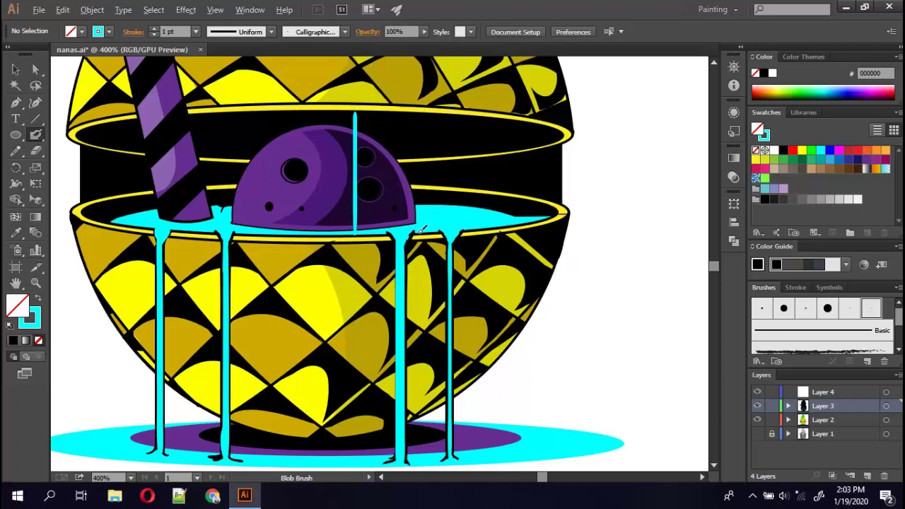
drag(419, 225, 417, 114)
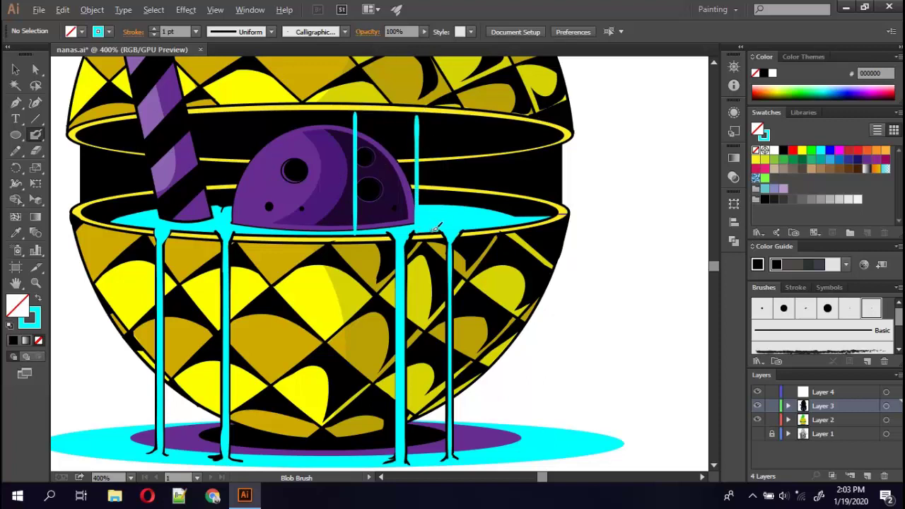
drag(434, 224, 432, 125)
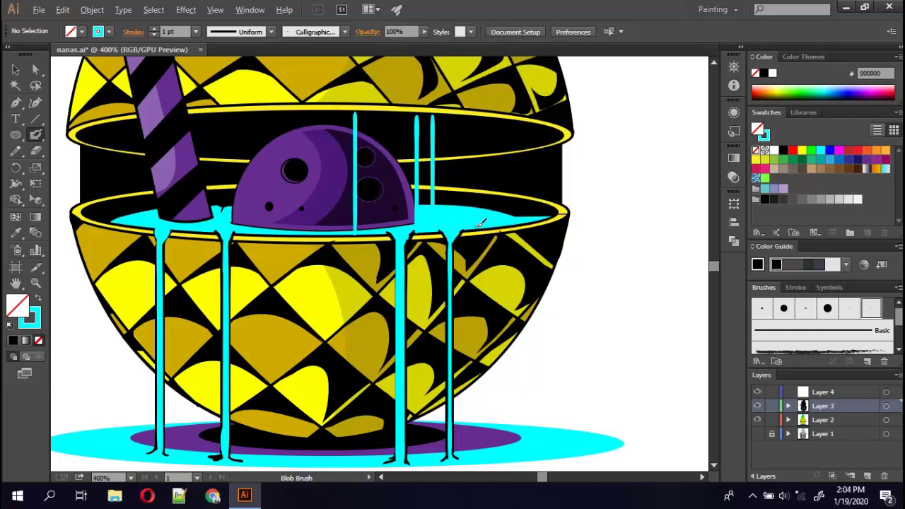
drag(472, 211, 470, 141)
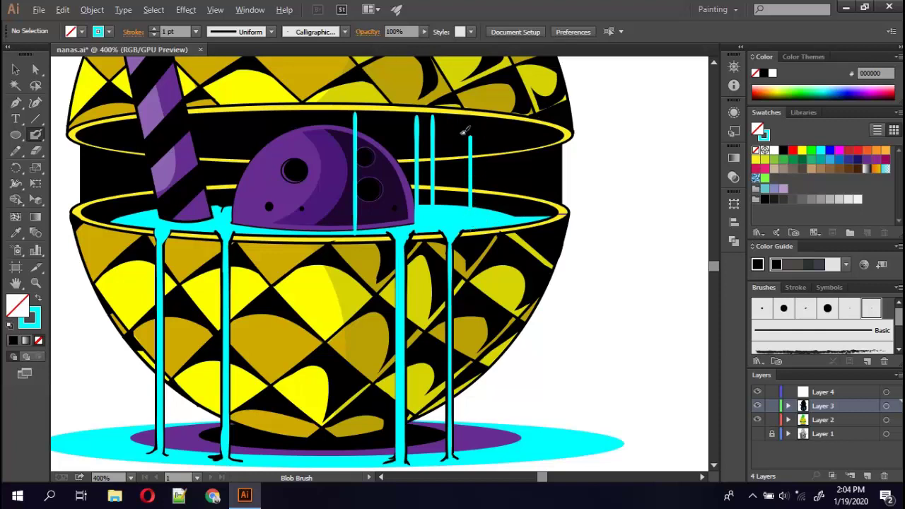
drag(471, 140, 471, 121)
drag(514, 212, 511, 124)
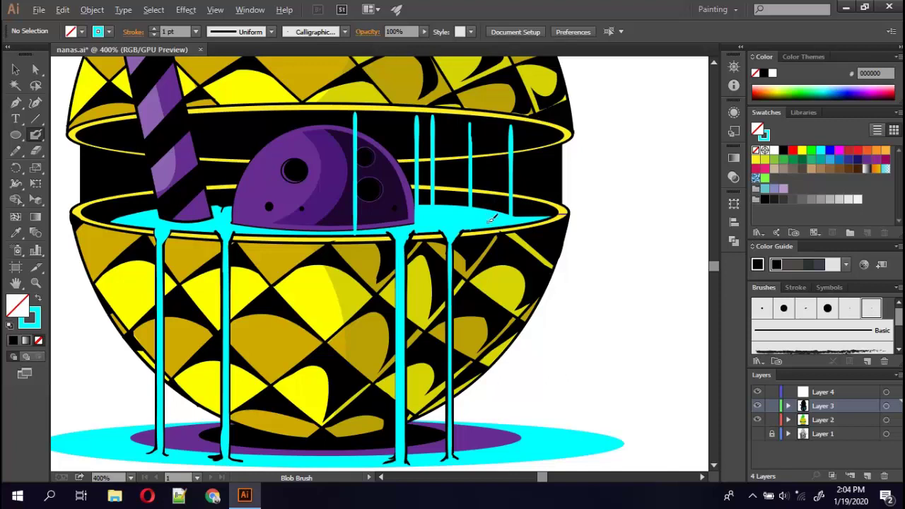
drag(482, 209, 479, 142)
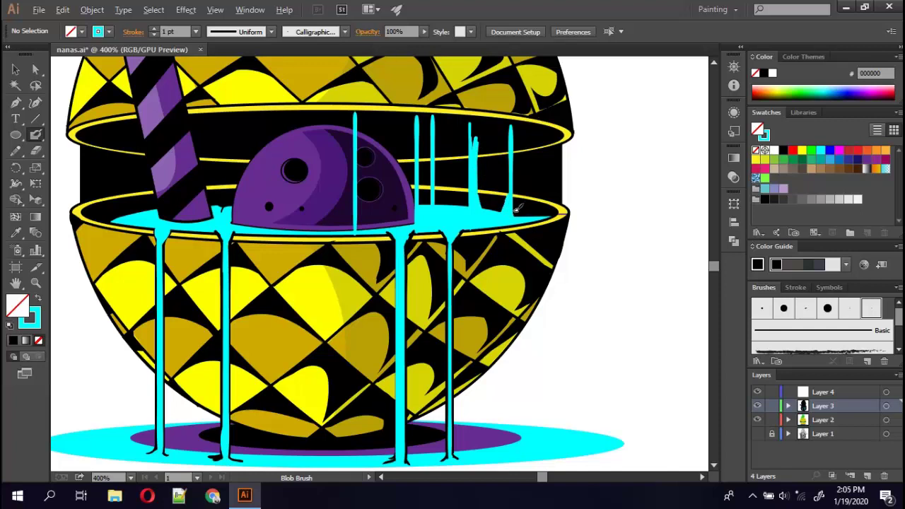
drag(513, 176, 514, 202)
Zoom in on the cup's interior to show the upper rim, undoing a trial cyan tip.
key(ctrl+plus)
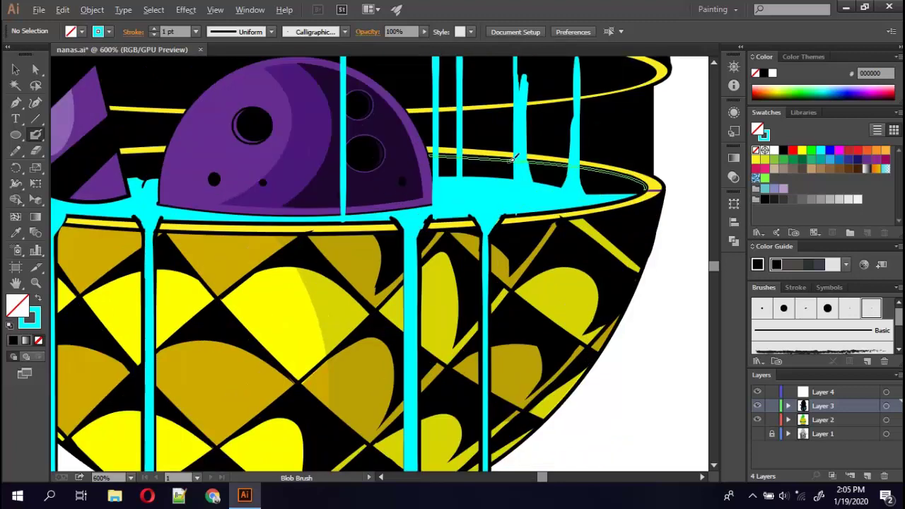
drag(515, 157, 500, 252)
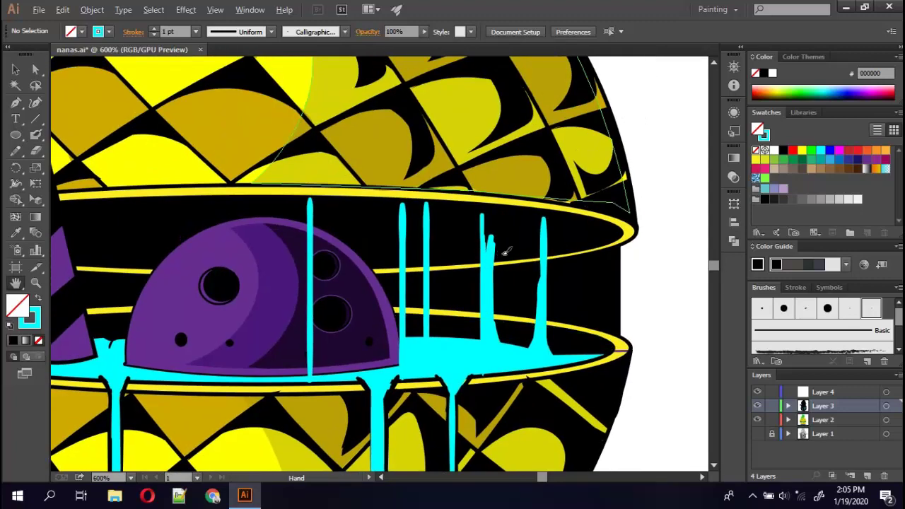
drag(490, 212, 475, 209)
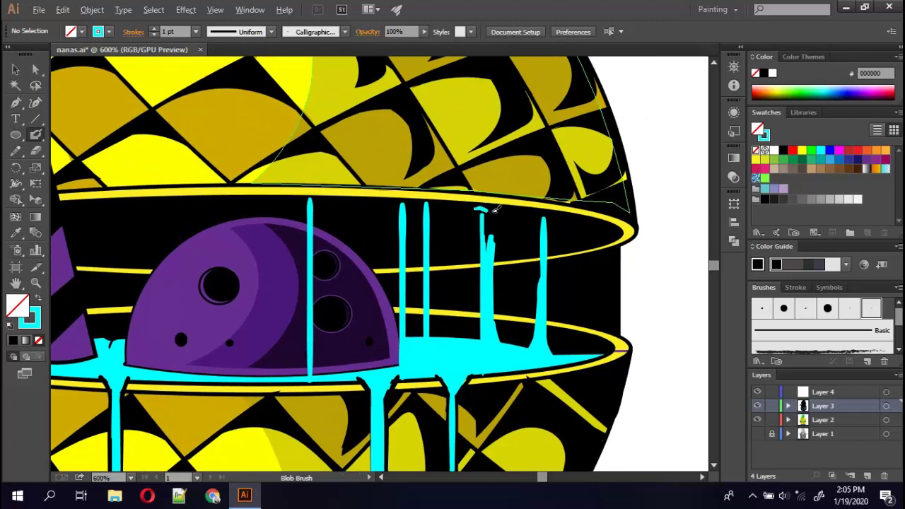
key(ctrl+z)
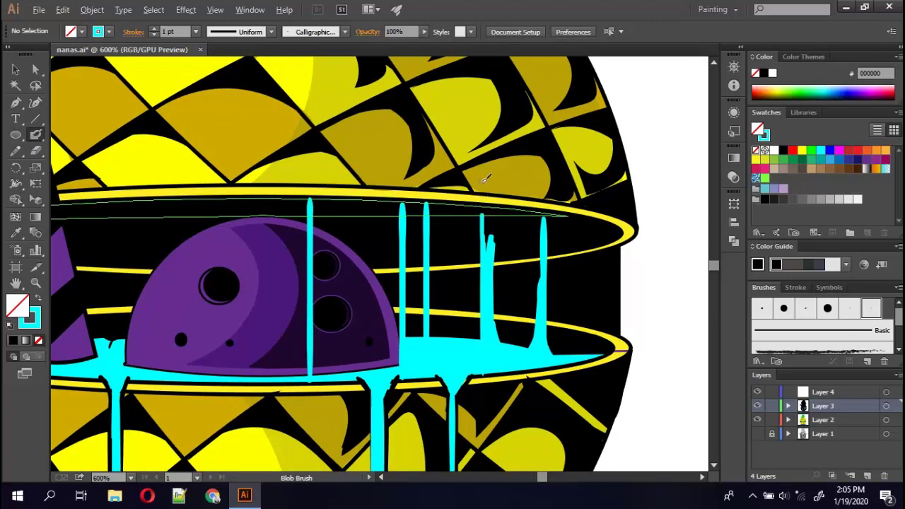
key(v)
click(319, 199)
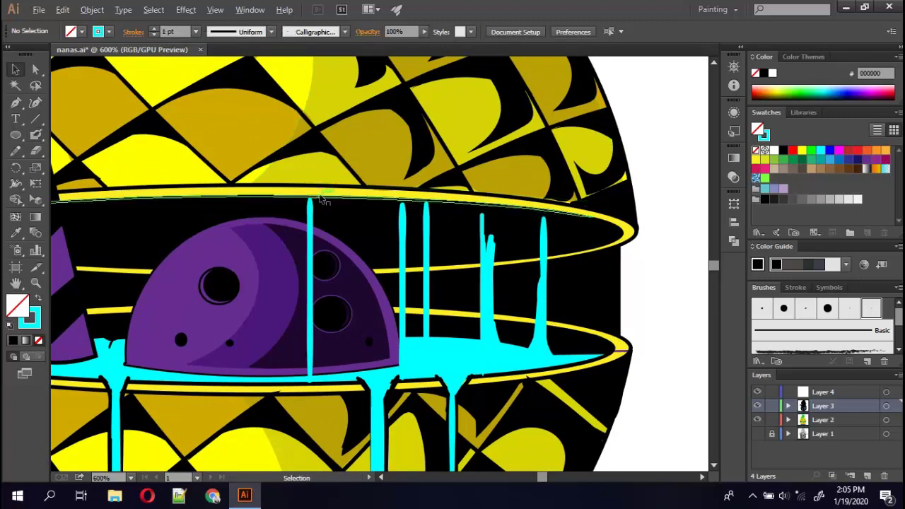
key(ctrl+shift+a)
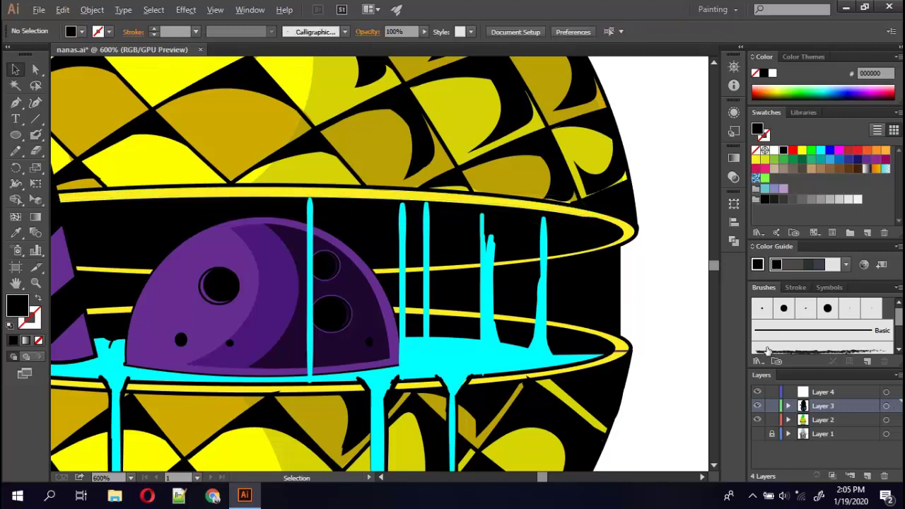
Make Layer 4 active and give the Paintbrush a cyan stroke from the cyan pool.
click(823, 393)
alt+click(822, 398)
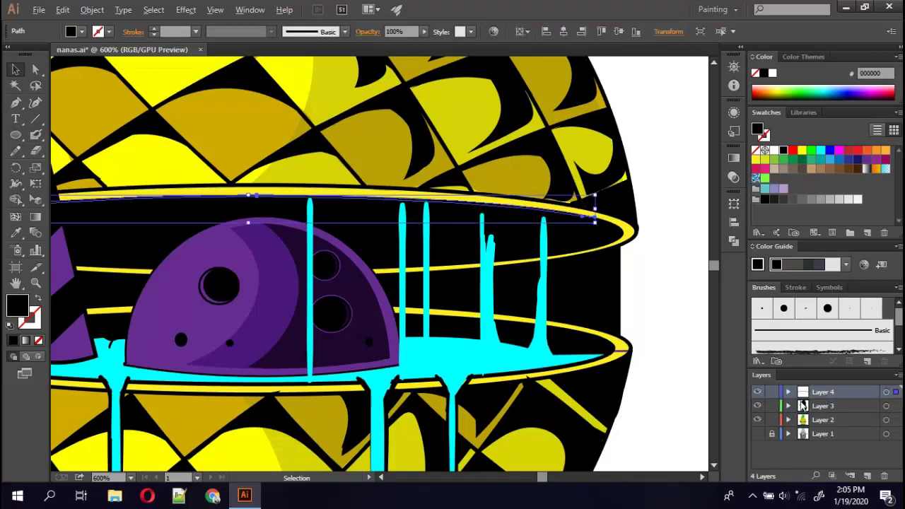
click(803, 405)
click(633, 347)
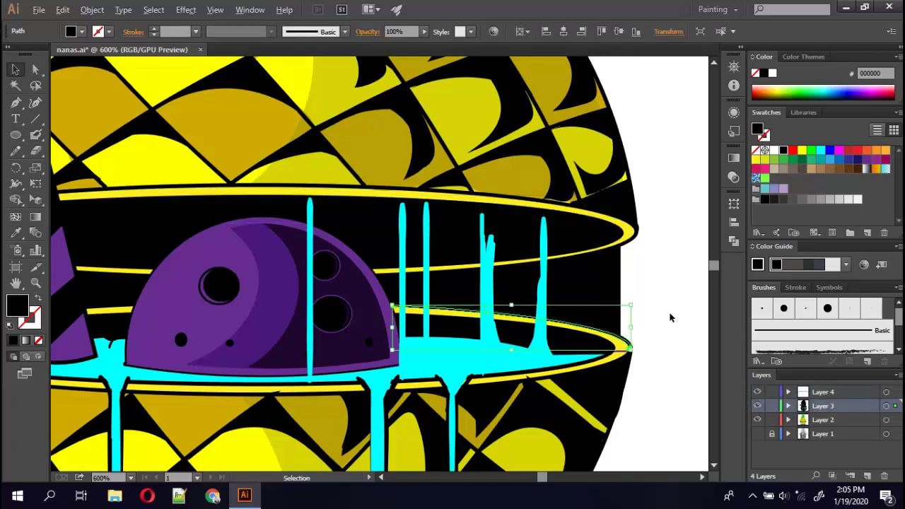
click(392, 191)
key(b)
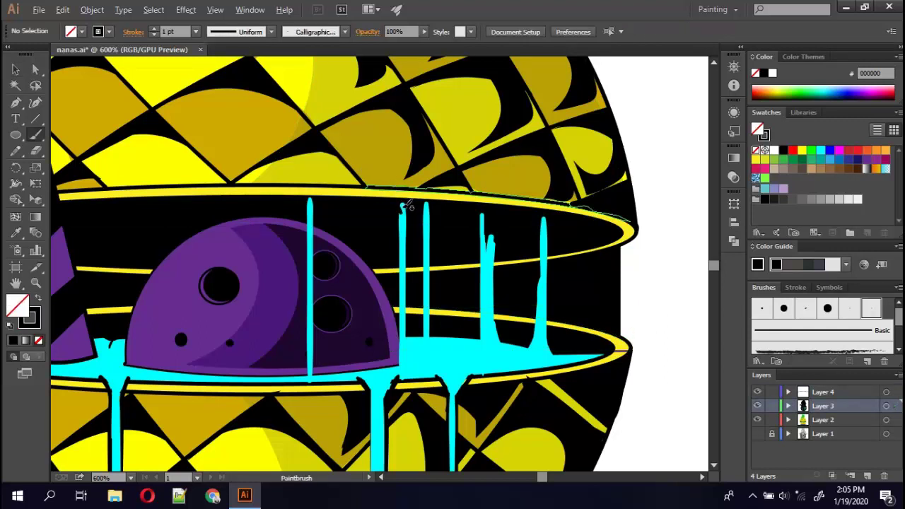
ctrl+click(394, 309)
click(823, 152)
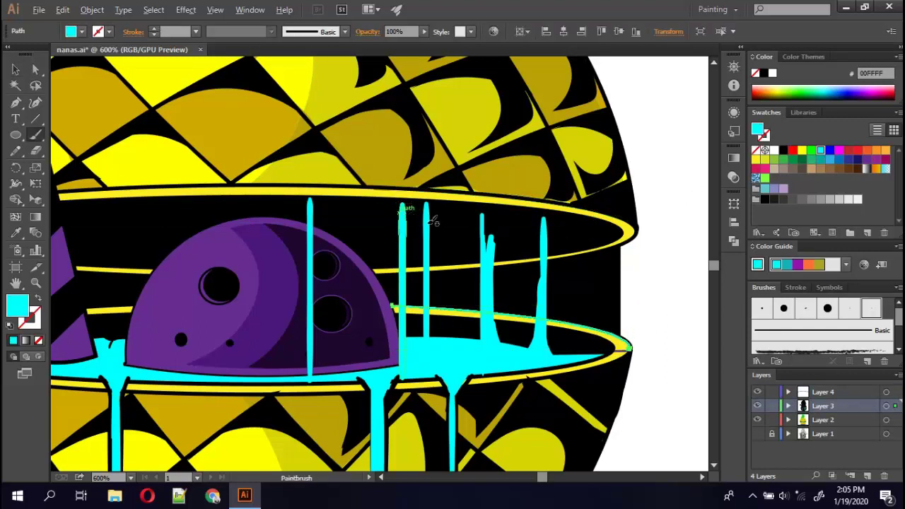
key(ctrl+shift+a)
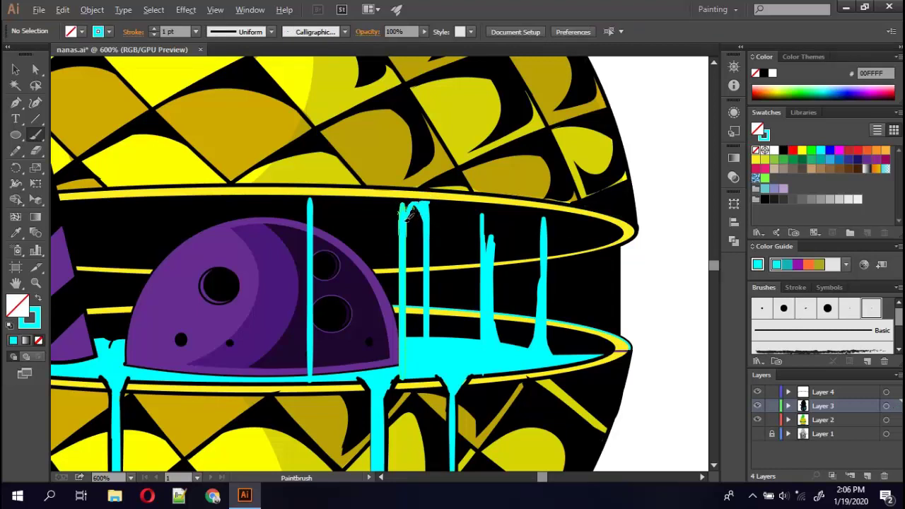
Bridge the two right drip tops with cyan strokes, widening their tops and filling the base.
drag(404, 213, 425, 205)
drag(406, 213, 396, 203)
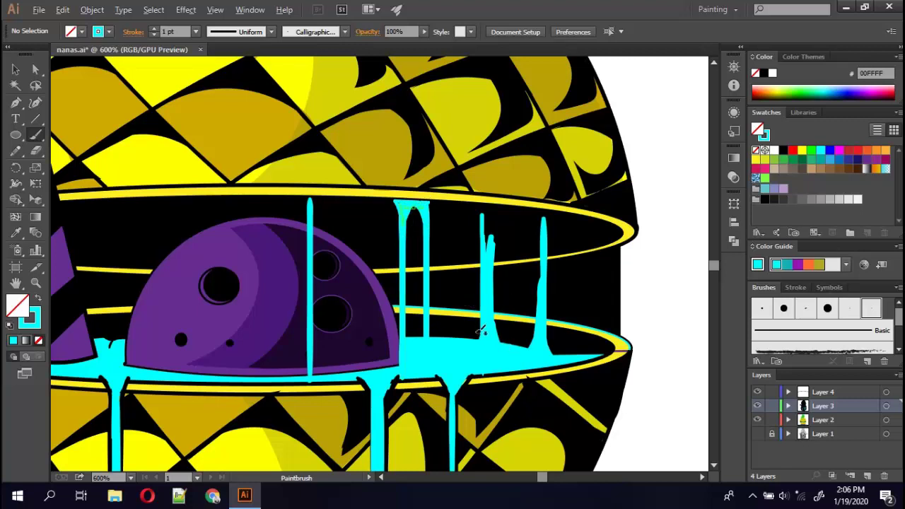
drag(481, 330, 474, 352)
mouse_move(486, 256)
mouse_down()
mouse_move(483, 218)
mouse_move(497, 203)
mouse_move(551, 212)
mouse_move(543, 258)
mouse_move(527, 220)
mouse_move(499, 218)
mouse_move(493, 240)
mouse_move(484, 213)
mouse_move(517, 210)
mouse_move(505, 216)
mouse_move(527, 217)
mouse_move(539, 234)
mouse_up()
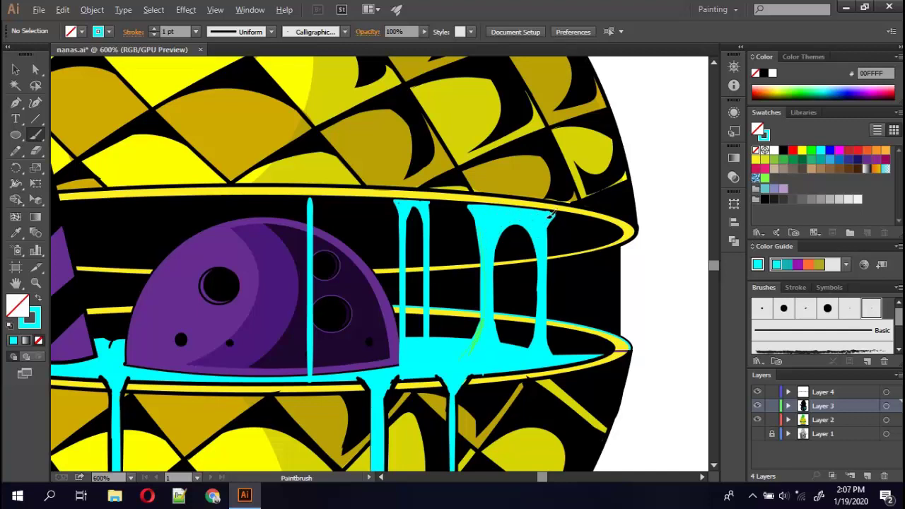
At 2 pt brush size, fill the right arch corner, cover the line's base, and cap its top.
click(195, 31)
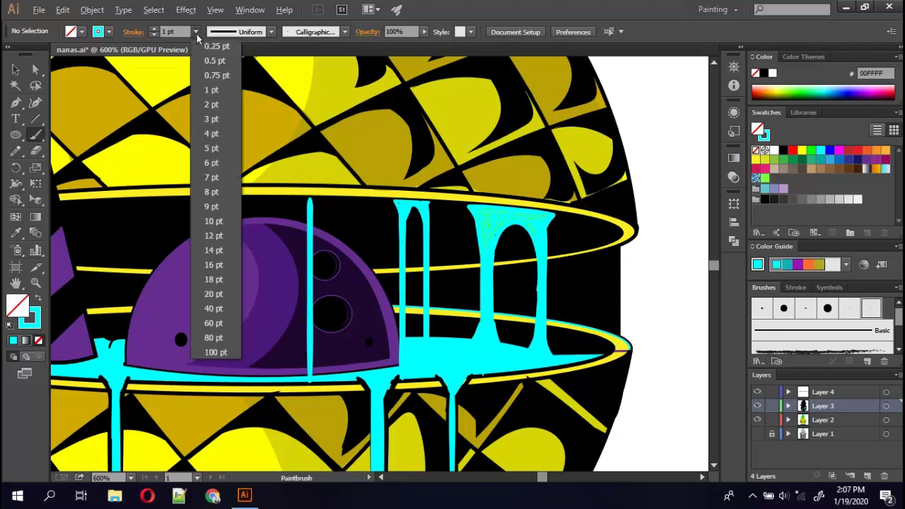
click(235, 103)
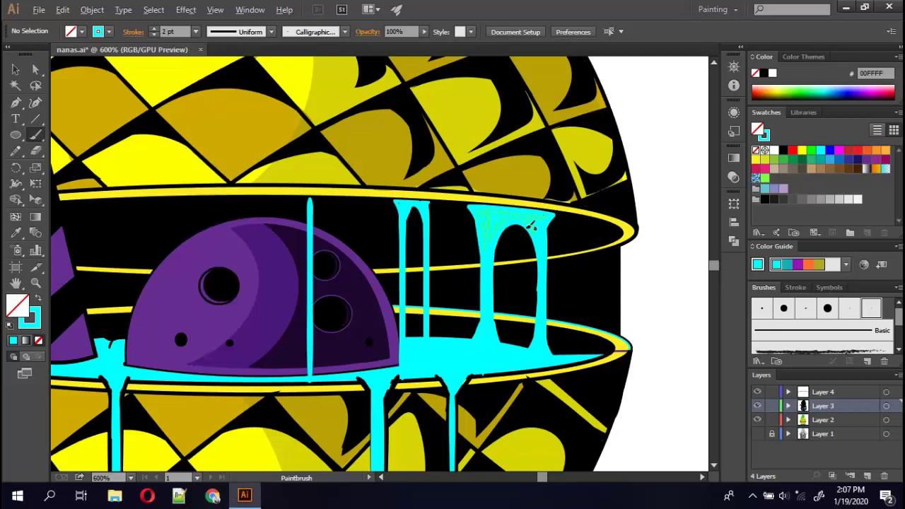
drag(531, 226, 552, 233)
drag(303, 375, 314, 370)
drag(305, 375, 316, 359)
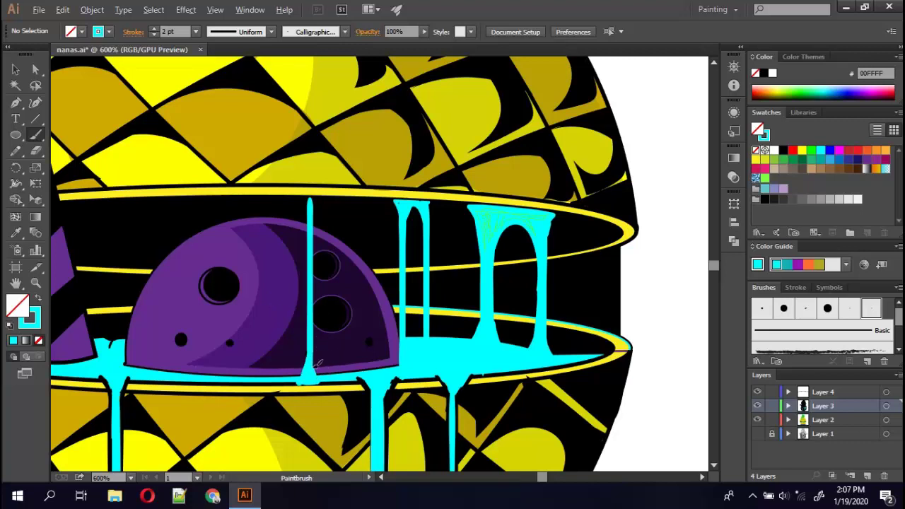
mouse_move(309, 203)
mouse_down()
mouse_move(298, 199)
mouse_move(328, 200)
mouse_up()
At 1 pt, extend the cap left and paint a U-shaped cyan drip onto the dome.
click(195, 32)
click(212, 89)
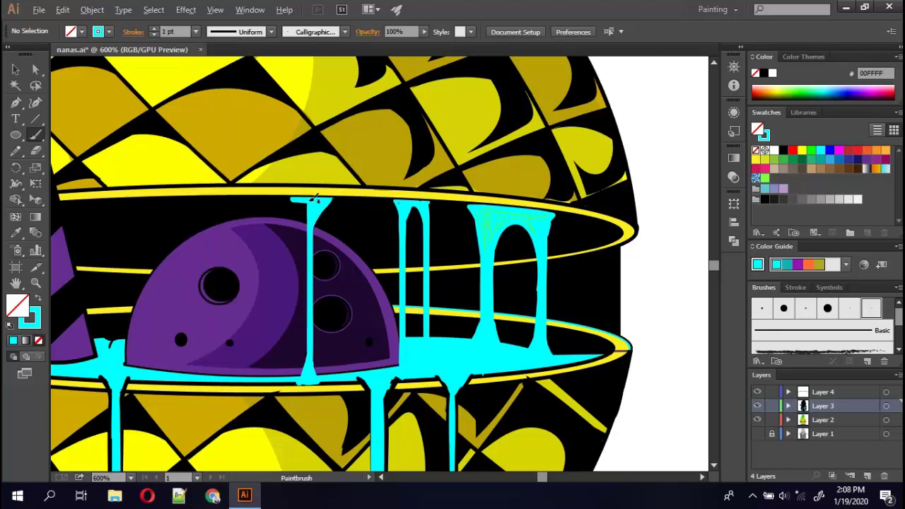
drag(311, 199, 288, 201)
mouse_move(167, 196)
mouse_down()
mouse_move(219, 255)
mouse_move(227, 223)
mouse_up()
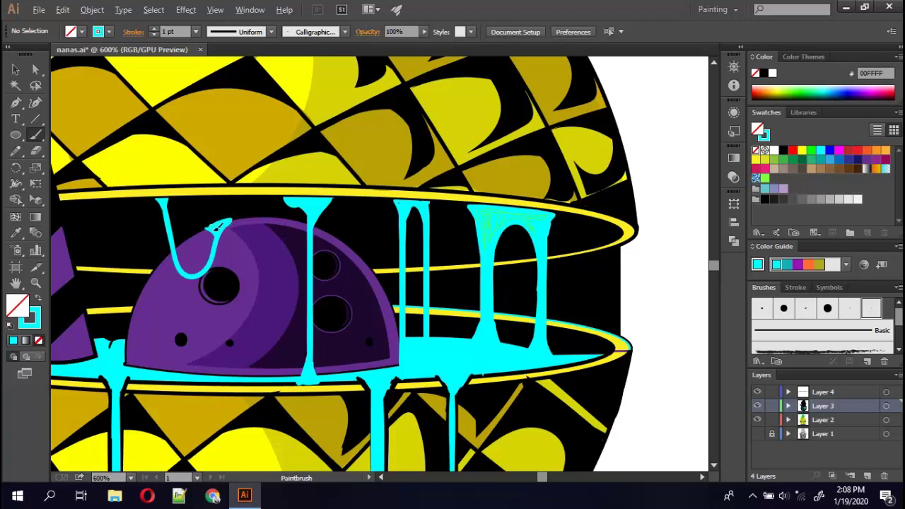
mouse_move(287, 311)
mouse_down()
mouse_move(340, 345)
mouse_move(446, 327)
mouse_up()
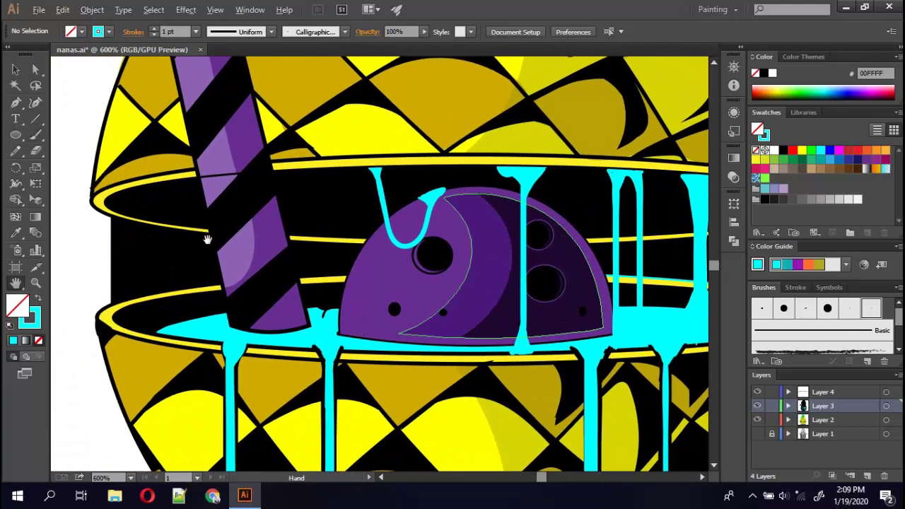
On Layer 4, add a cyan drop on the left upper rim and a drip down into the pool.
key(shift+b)
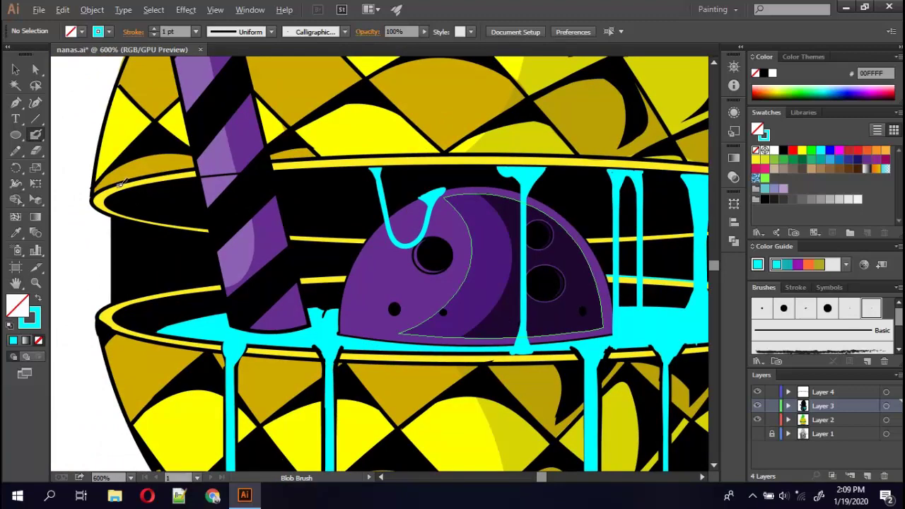
drag(106, 192, 117, 198)
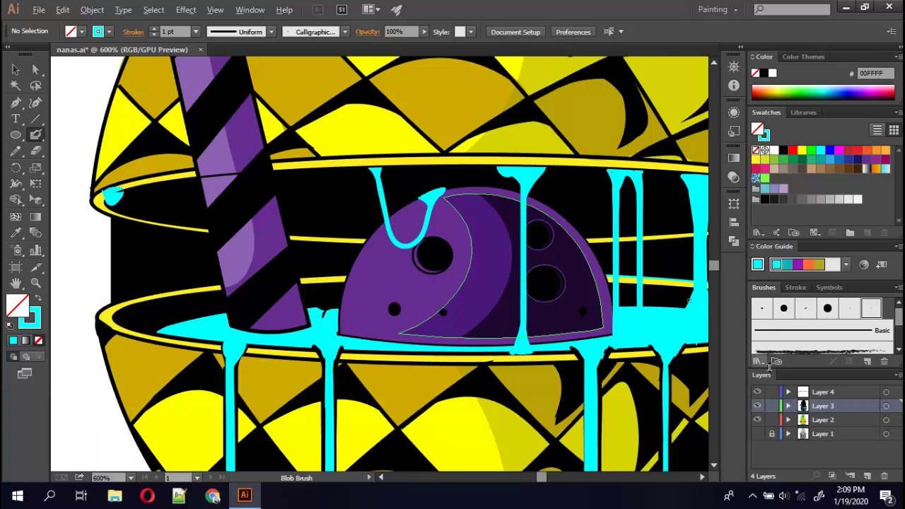
click(821, 393)
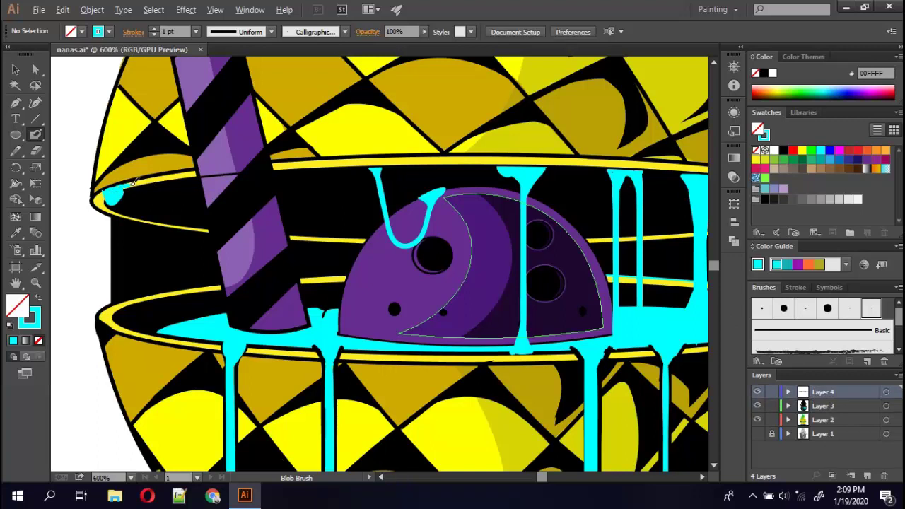
drag(145, 179, 121, 189)
drag(143, 327, 139, 183)
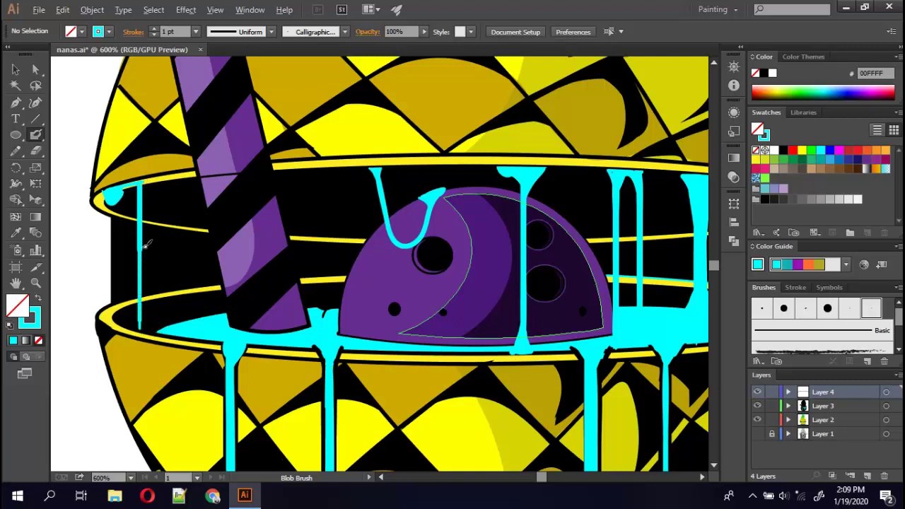
mouse_move(144, 287)
mouse_down()
mouse_move(143, 186)
mouse_move(162, 186)
mouse_move(159, 205)
mouse_move(161, 182)
mouse_up()
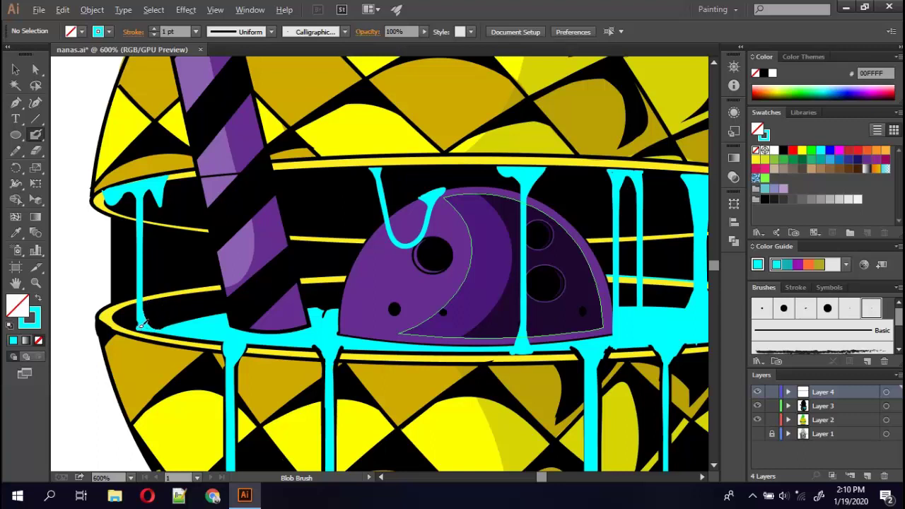
drag(141, 324, 157, 317)
Paint a wide, solid cyan drip along the cup's left edge over its black outline.
drag(110, 303, 107, 262)
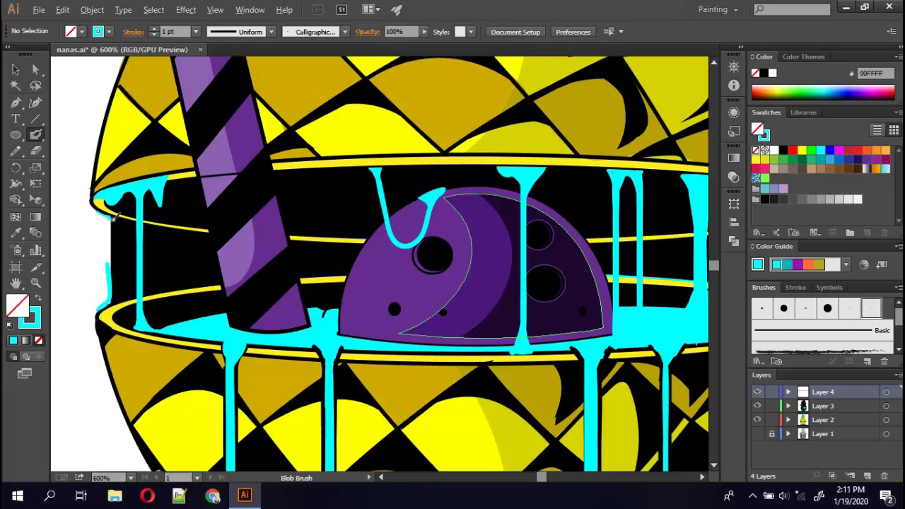
mouse_move(112, 218)
mouse_down()
mouse_move(116, 302)
mouse_move(113, 216)
mouse_up()
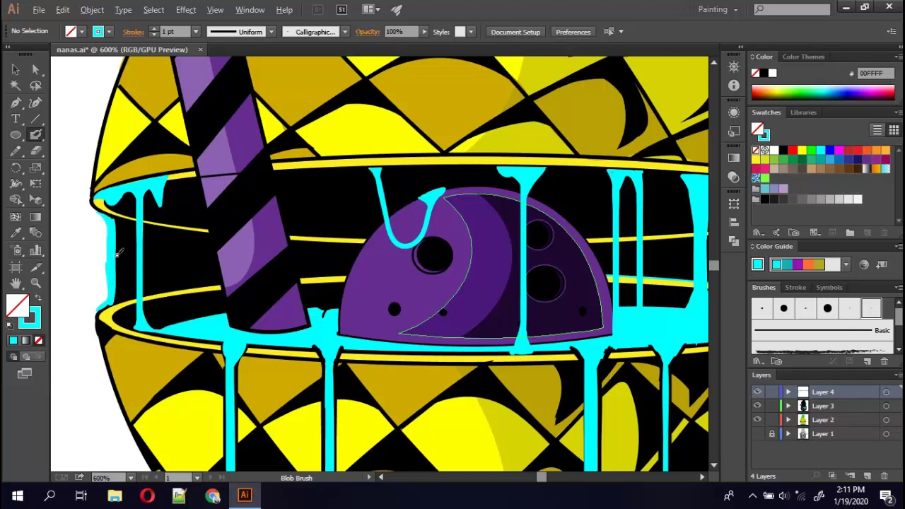
drag(106, 305, 114, 220)
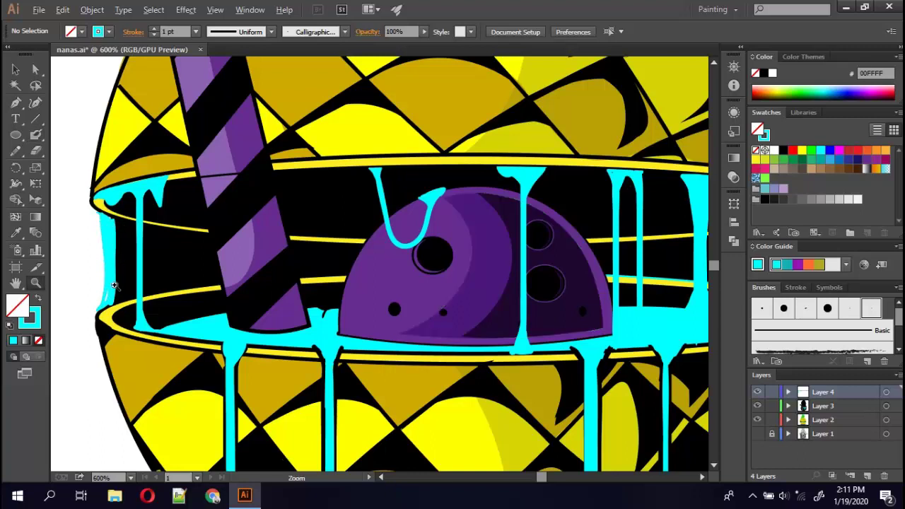
key(v)
key(shift+b)
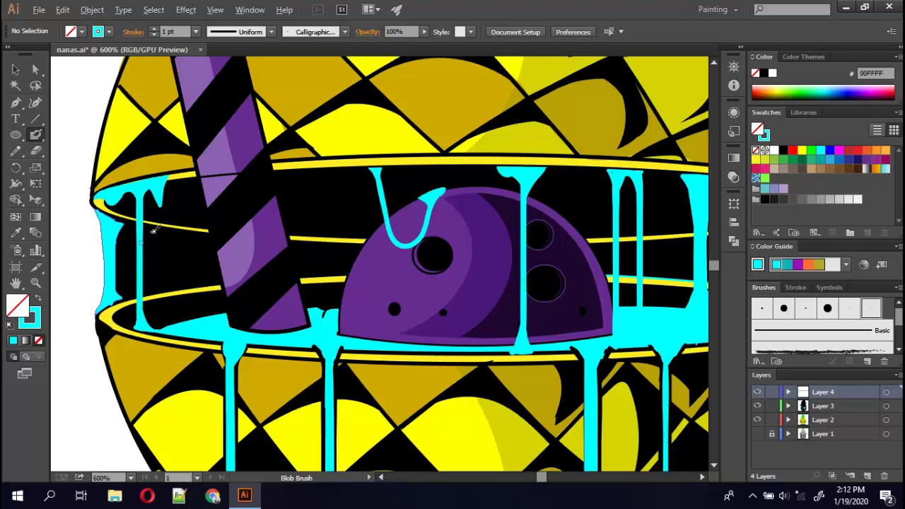
drag(101, 210, 100, 311)
Bring the cup's right side into view and eyedropper black onto a selected path.
drag(610, 348, 359, 320)
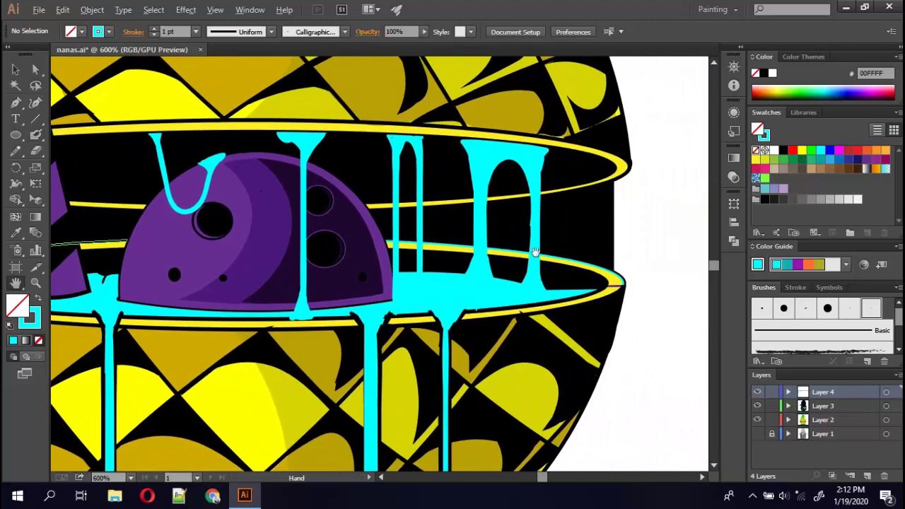
key(v)
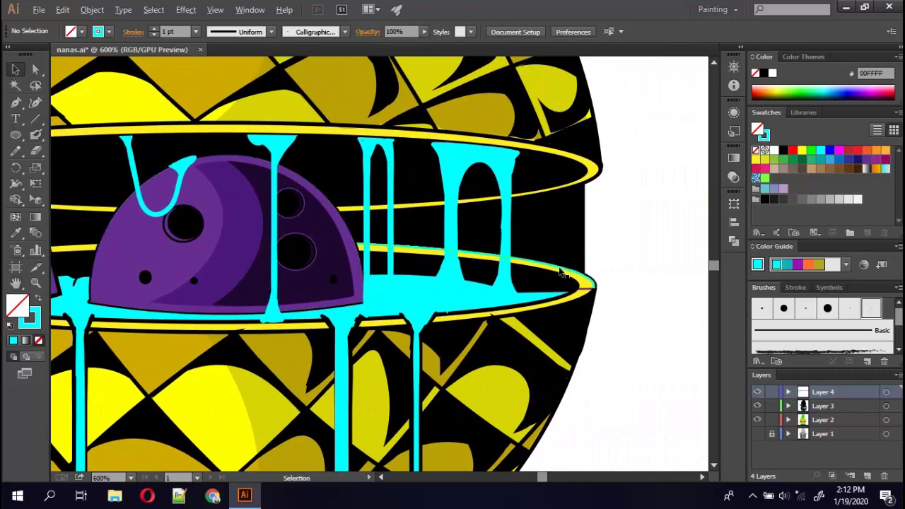
click(574, 270)
click(76, 322)
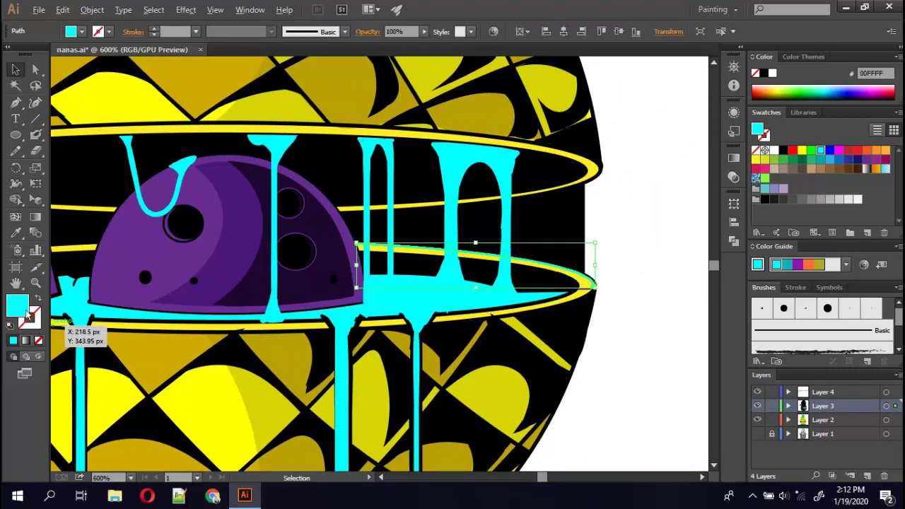
key(i)
click(552, 212)
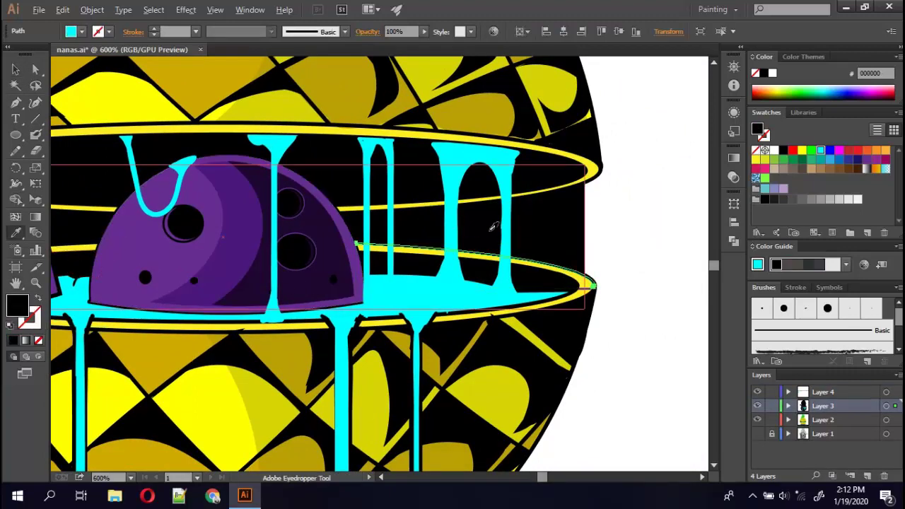
click(15, 69)
Recolour the small piece at the rim's right end with the rim's yellow.
click(584, 286)
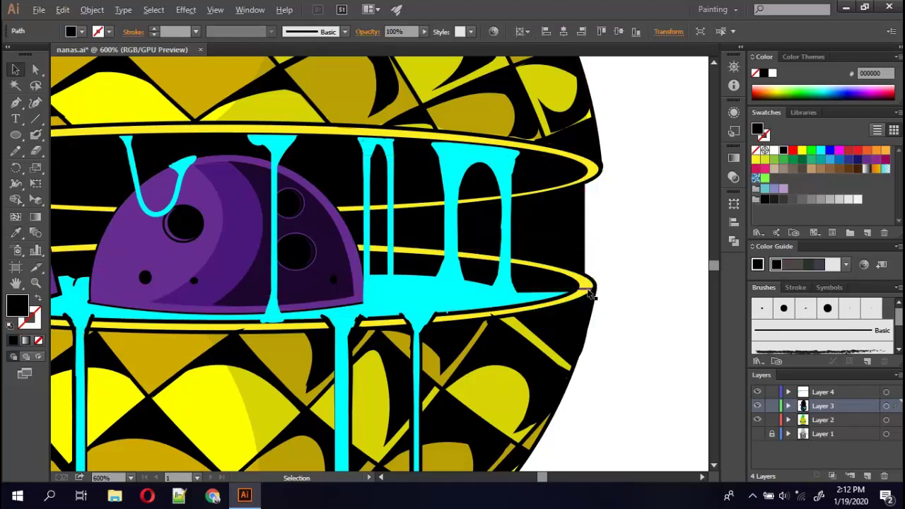
key(i)
click(226, 382)
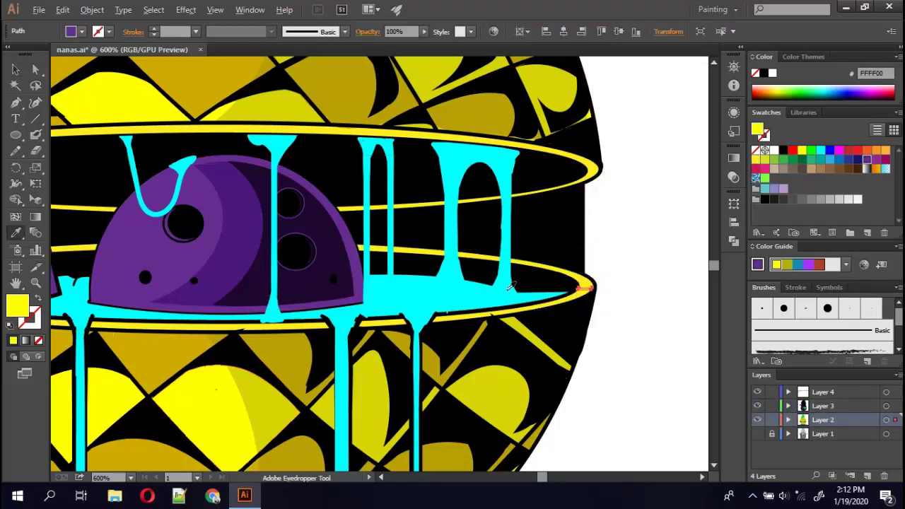
click(16, 69)
click(643, 262)
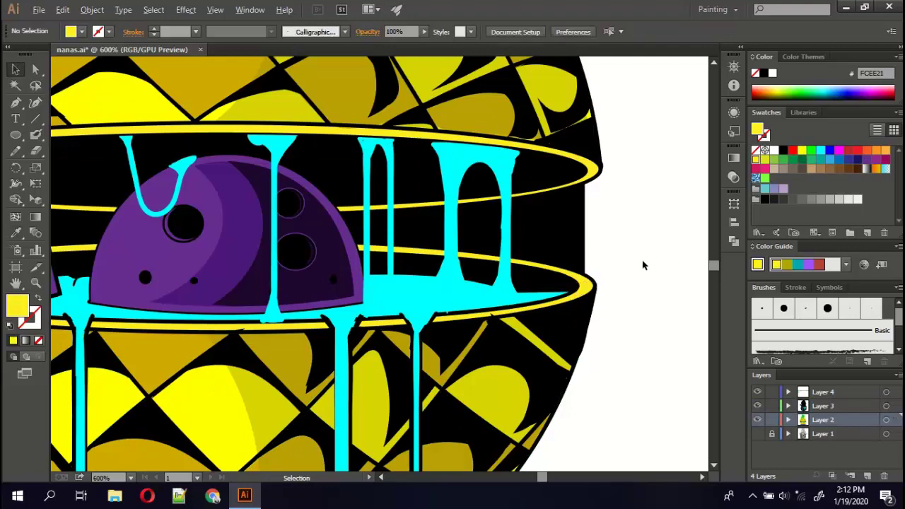
Pan to the lower bowl and zoom out from 600% to 200% to see the whole pineapple.
key(h)
mouse_move(262, 238)
mouse_down()
mouse_move(409, 268)
mouse_move(303, 368)
mouse_move(290, 241)
mouse_up()
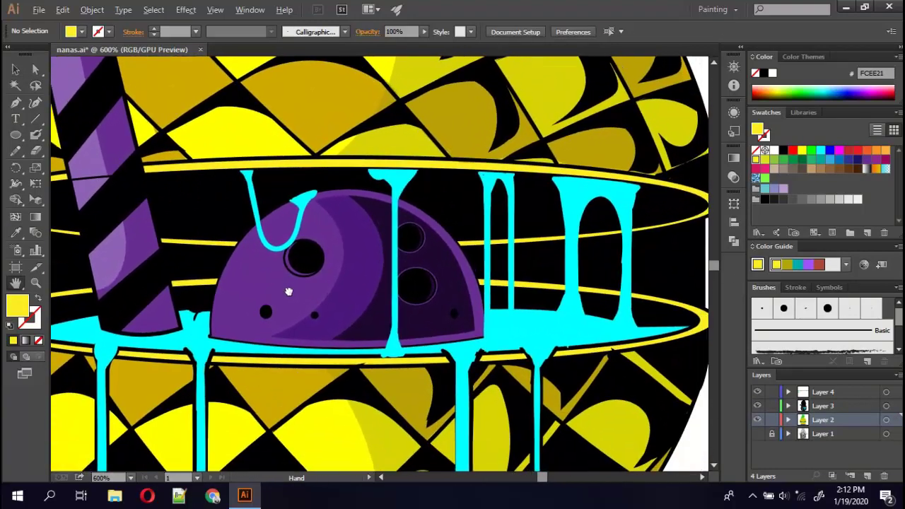
drag(340, 309, 330, 277)
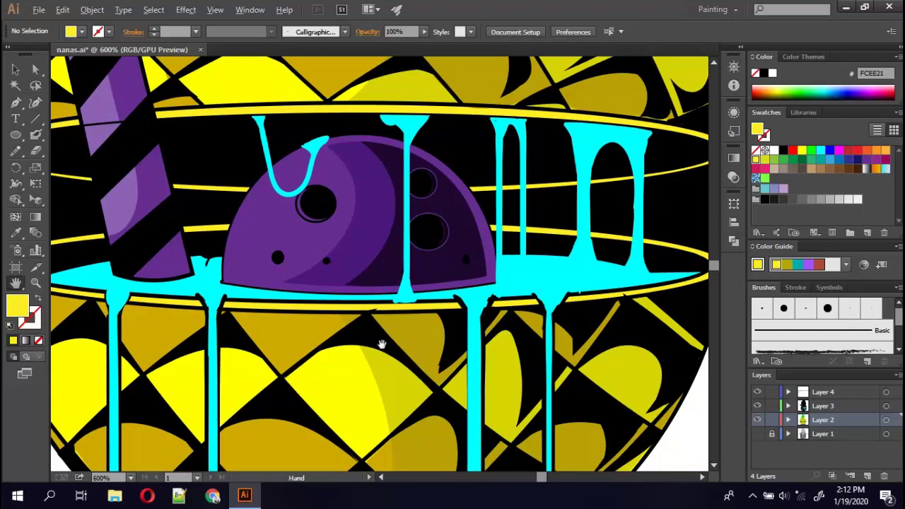
key(ctrl+minus)
key(ctrl+minus)
key(ctrl+minus)
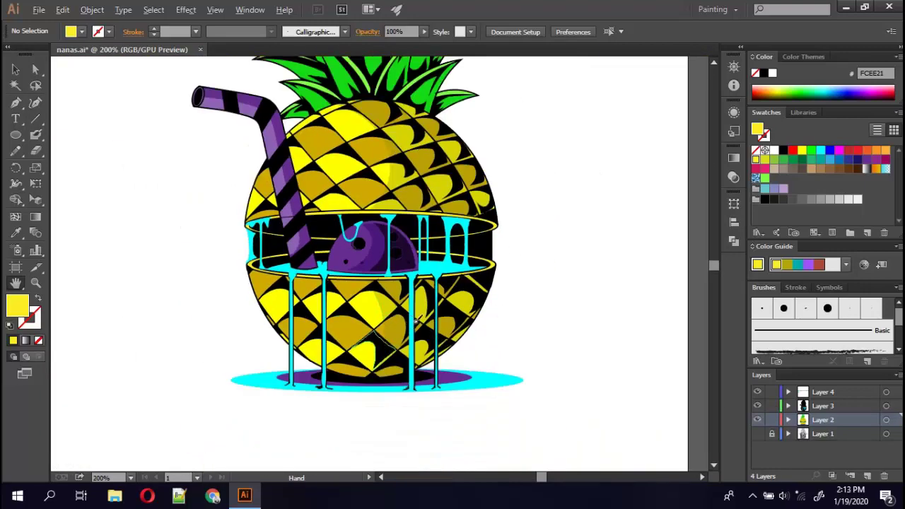
Sample the puddle's cyan for the Blob Brush and nudge the artwork down in view.
key(shift+b)
key(i)
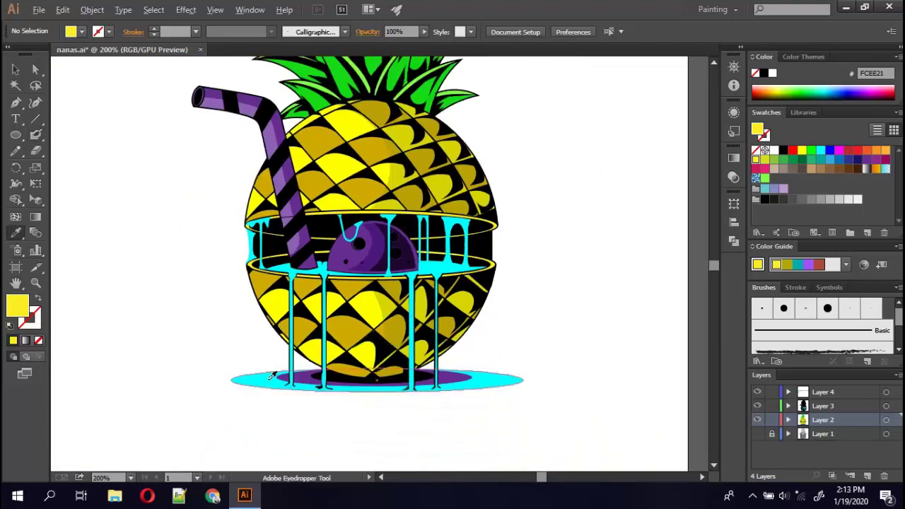
click(270, 378)
key(shift+v)
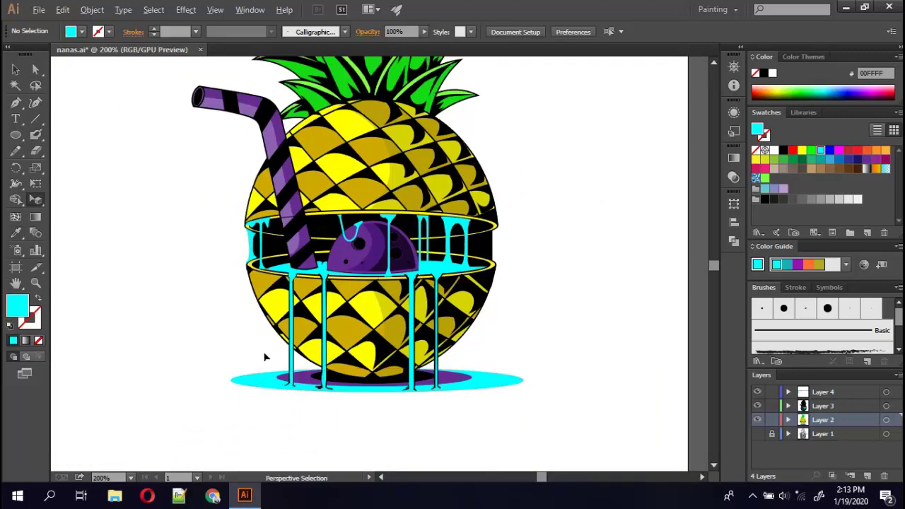
key(shift+b)
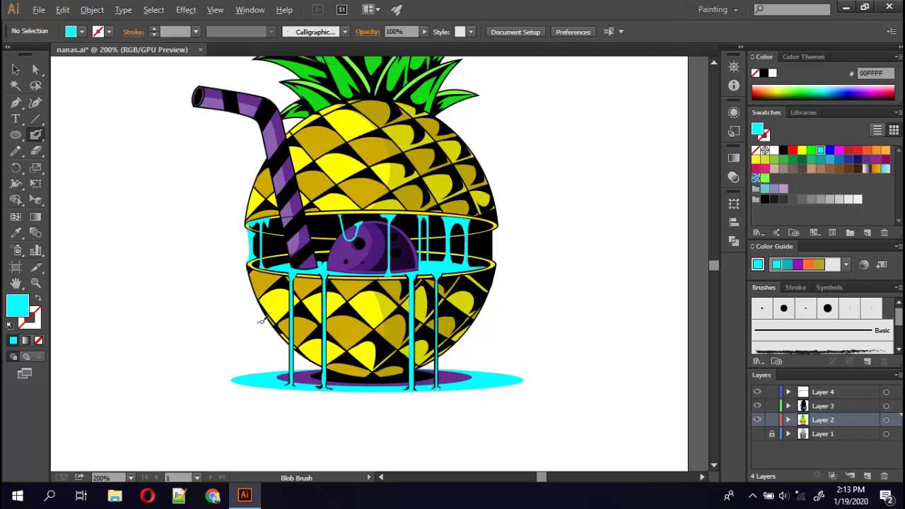
key(h)
drag(262, 318, 259, 355)
key(shift+b)
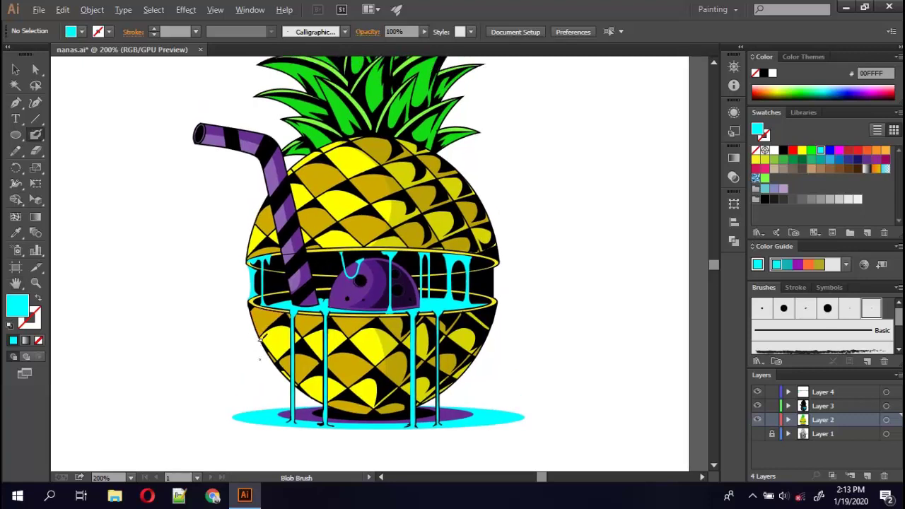
Paint cyan drips down the pineapple's left side at 2 pt and 3 pt into the puddle.
click(196, 32)
click(205, 111)
click(80, 33)
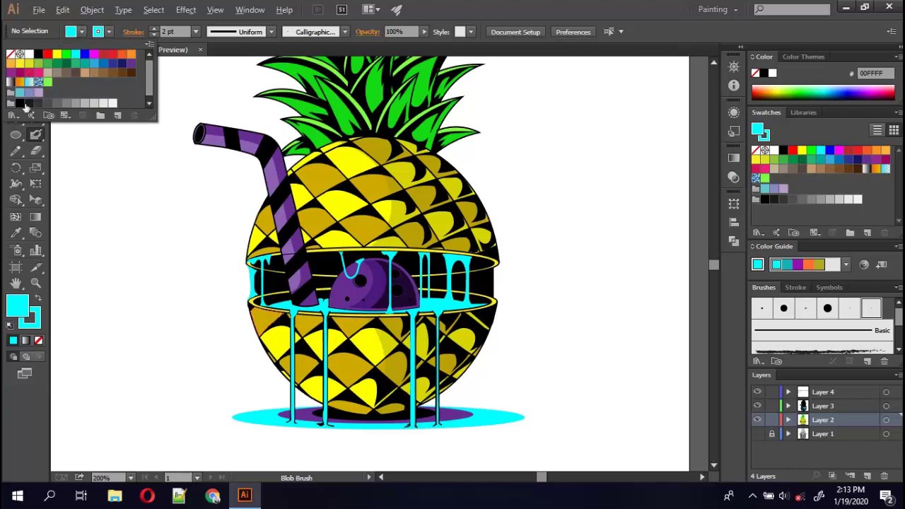
drag(261, 338, 259, 318)
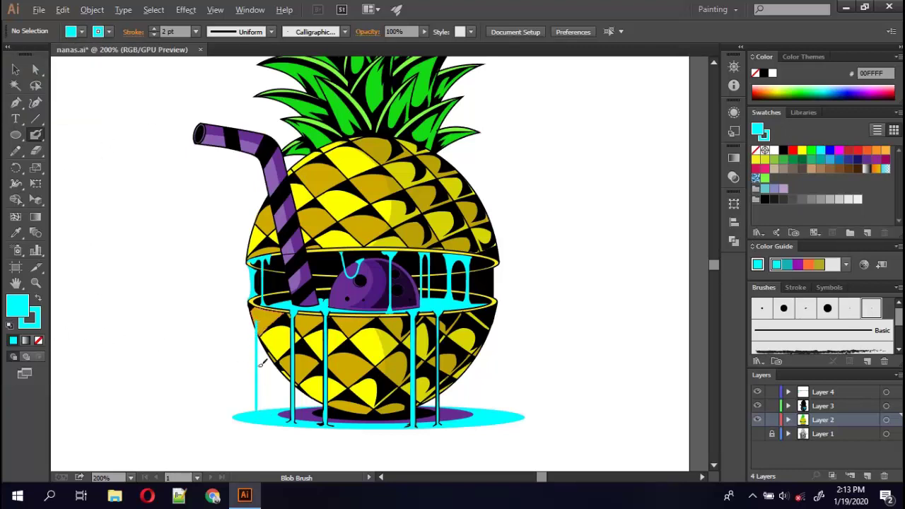
key(slash)
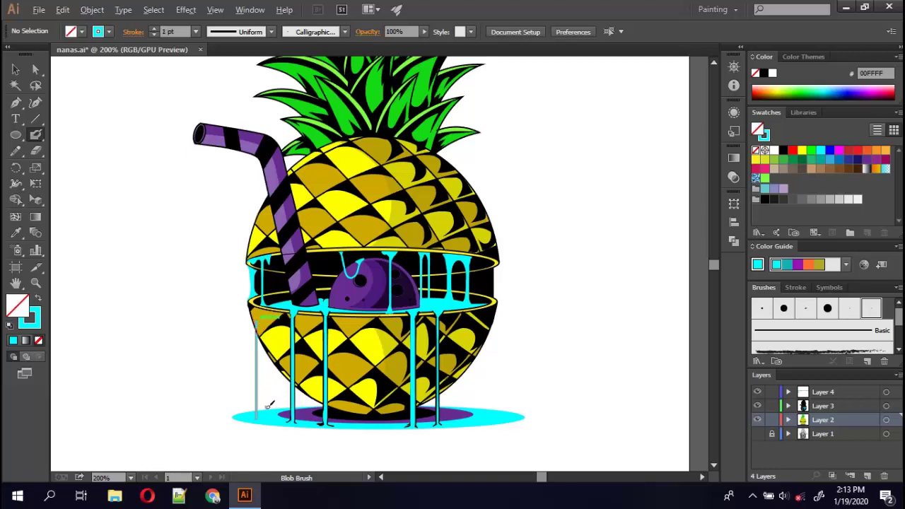
click(196, 32)
click(212, 138)
mouse_move(260, 326)
mouse_down()
mouse_move(262, 396)
mouse_move(281, 415)
mouse_up()
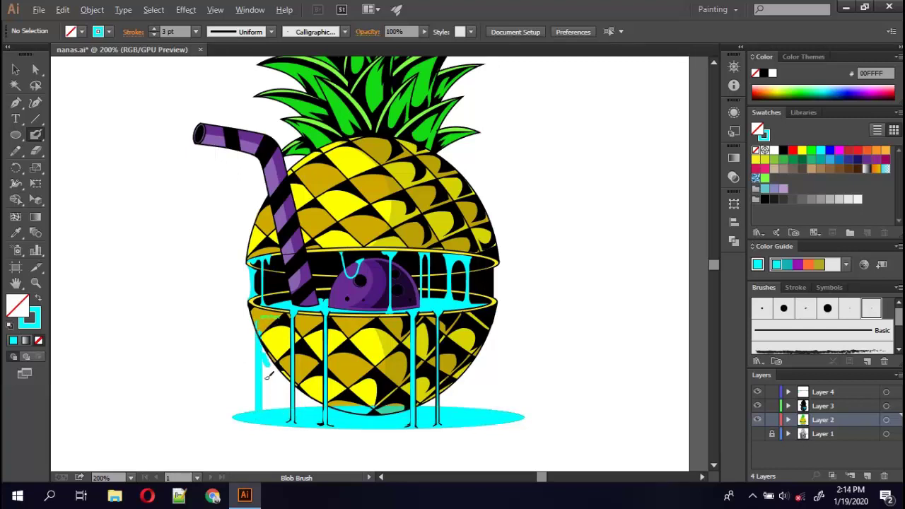
Add a second left cyan drip and two cyan drips down the pineapple's right side.
key(z)
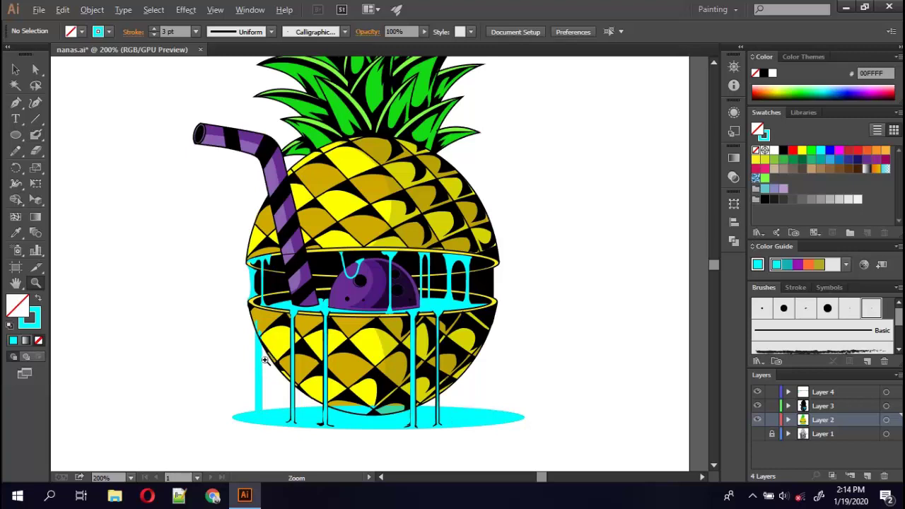
key(shift+b)
drag(269, 358, 268, 407)
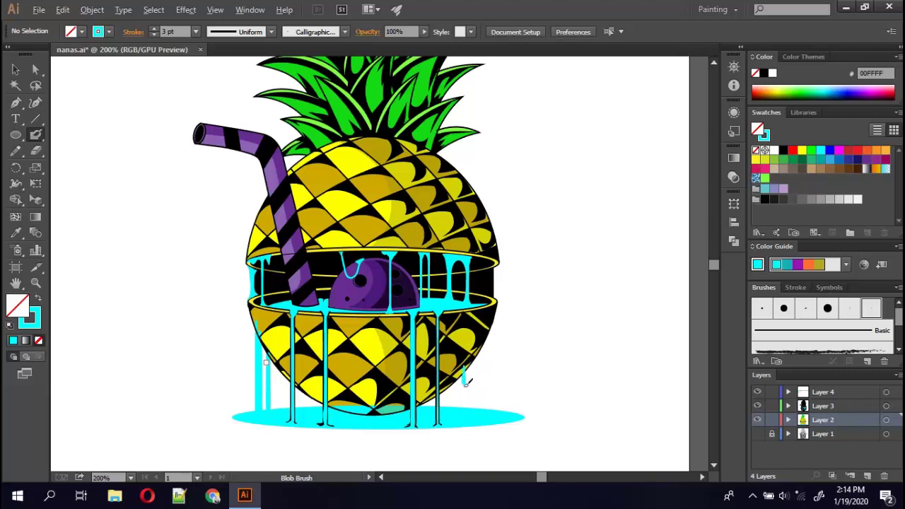
drag(464, 373, 462, 410)
drag(472, 359, 472, 409)
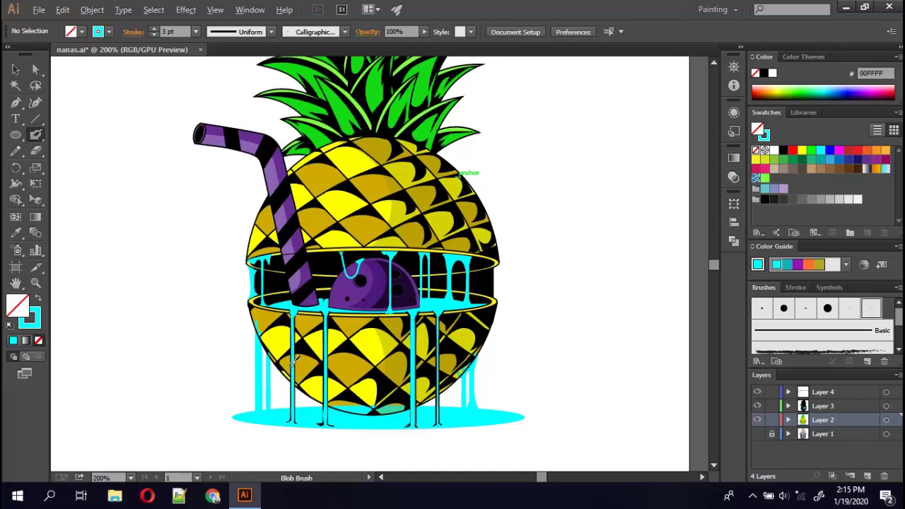
Send the cyan drips and puddle shape behind the pineapple with Arrange > Send to Back.
key(v)
click(313, 412)
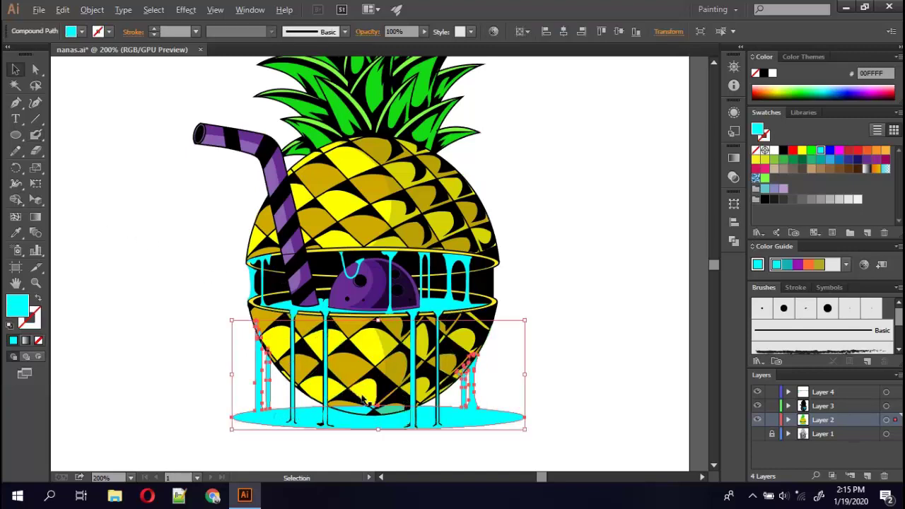
right_click(358, 427)
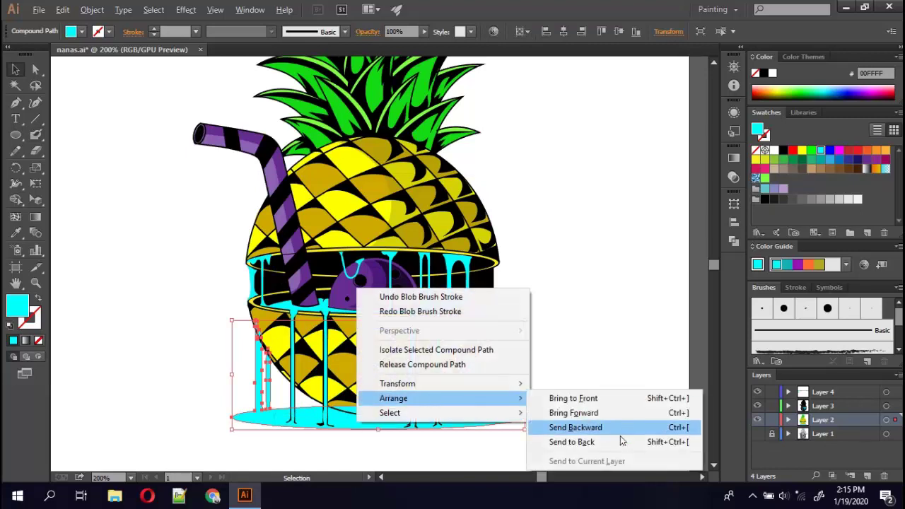
click(619, 441)
click(618, 451)
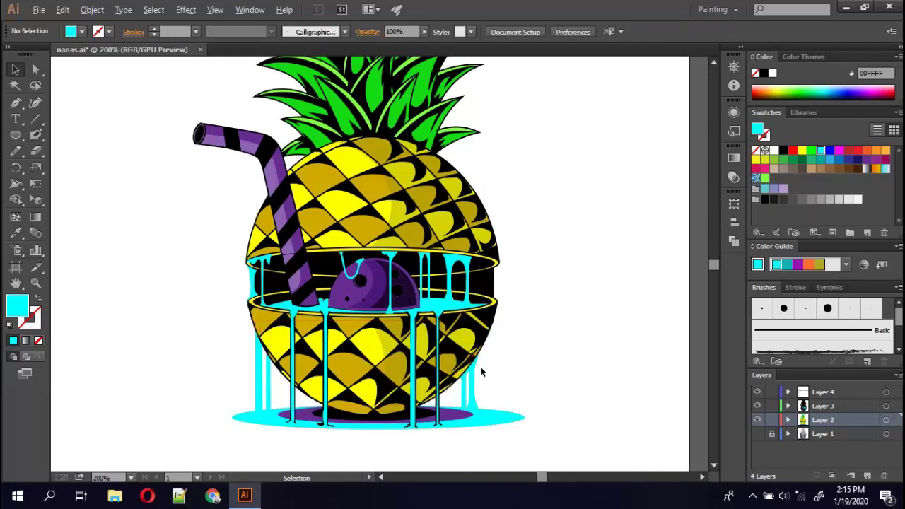
Thicken the left cyan drip and extend the puddle under the pineapple.
key(shift+b)
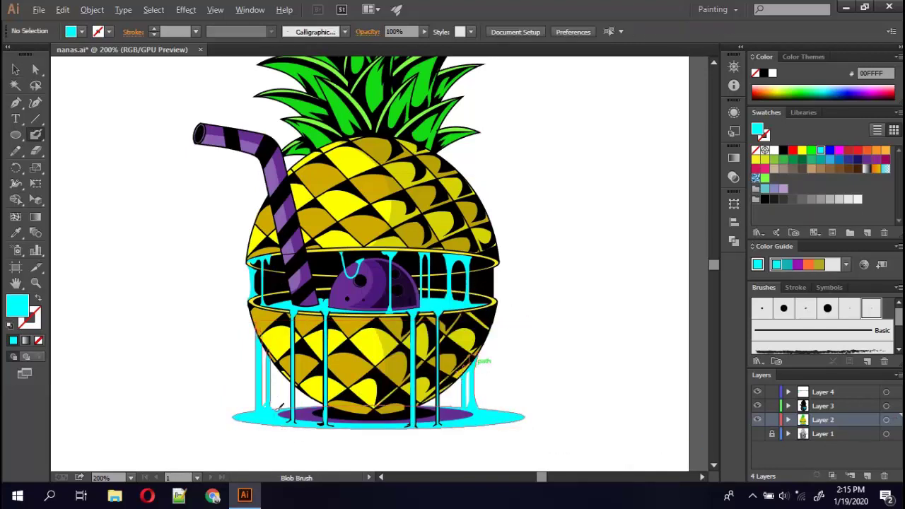
key(shift+x)
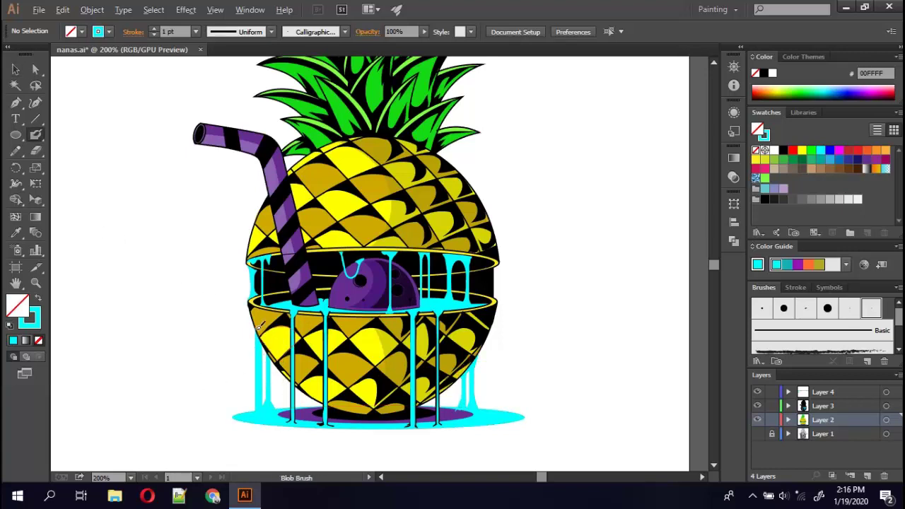
drag(260, 326, 259, 407)
drag(275, 391, 278, 366)
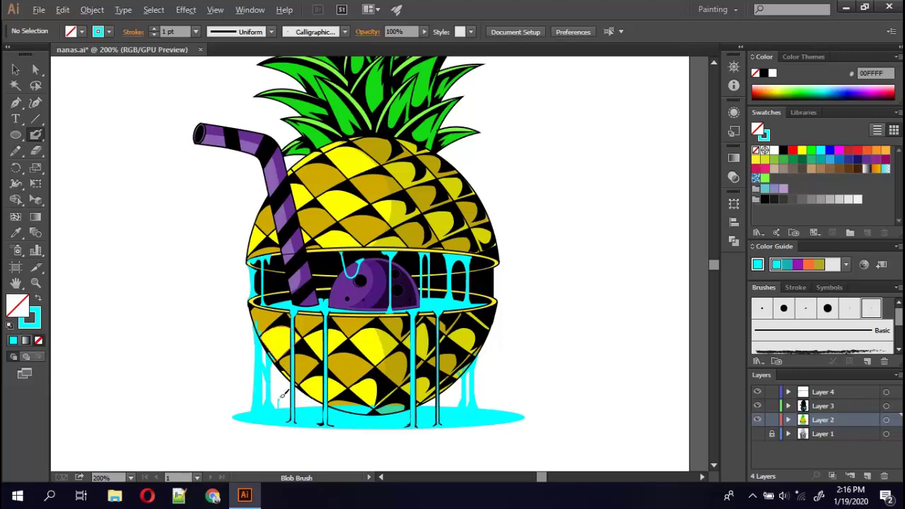
drag(278, 399, 277, 364)
Send the merged cyan drips and puddle to the very back again.
key(v)
click(452, 418)
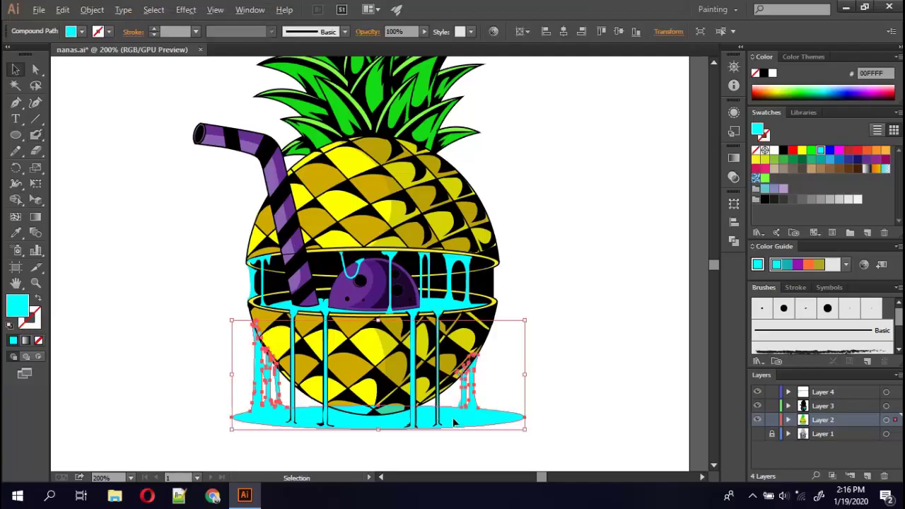
right_click(452, 417)
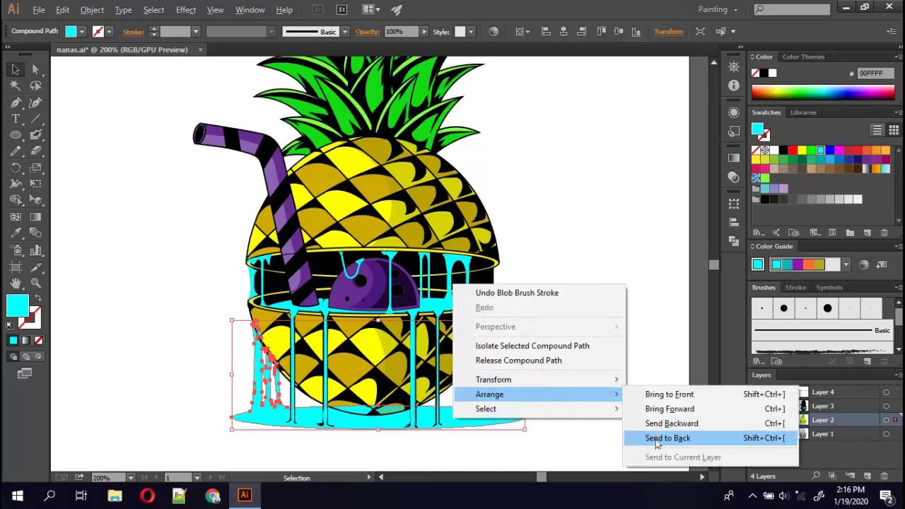
click(655, 437)
click(648, 423)
Move the cyan puddle one step backward so the purple shadow sits on top.
click(464, 420)
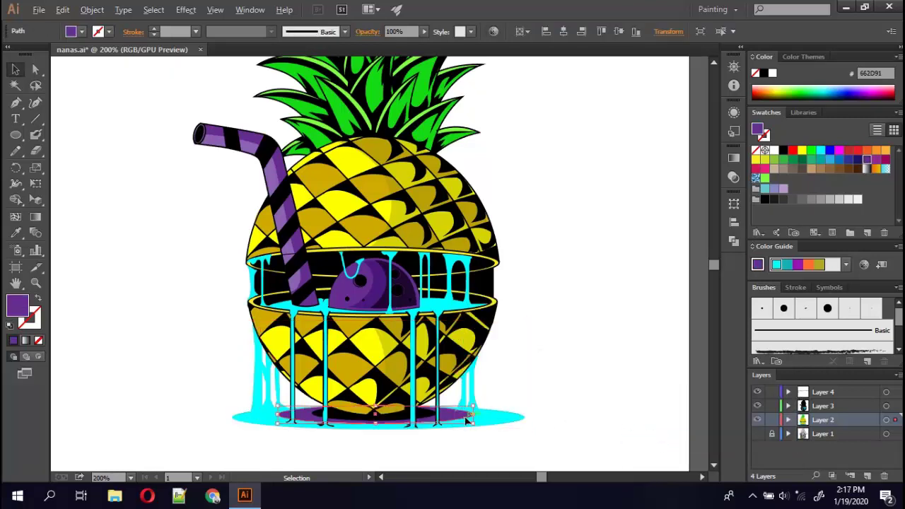
key(a)
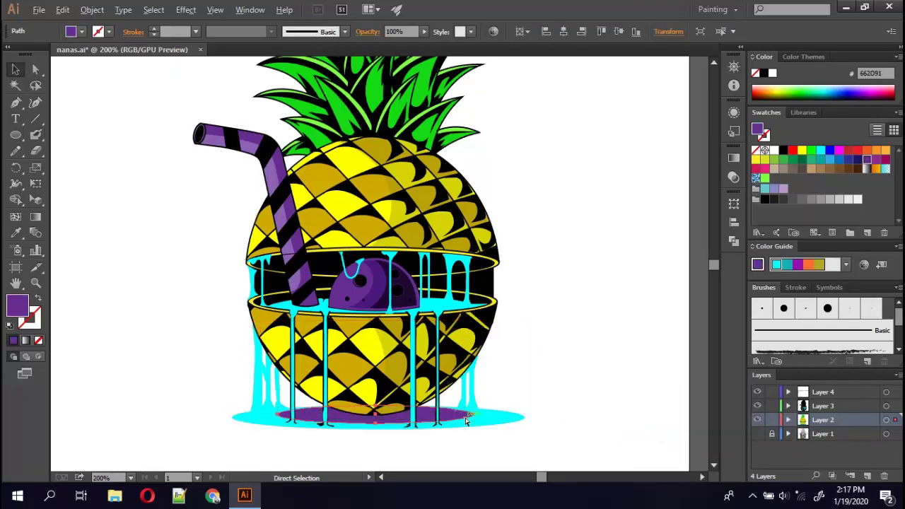
key(v)
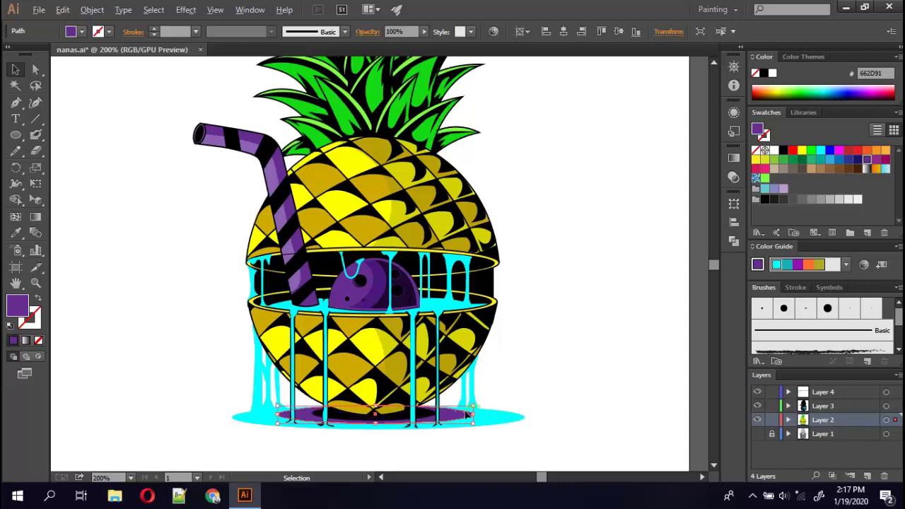
mouse_move(456, 416)
mouse_down()
mouse_move(505, 420)
mouse_move(459, 407)
mouse_up()
key(a)
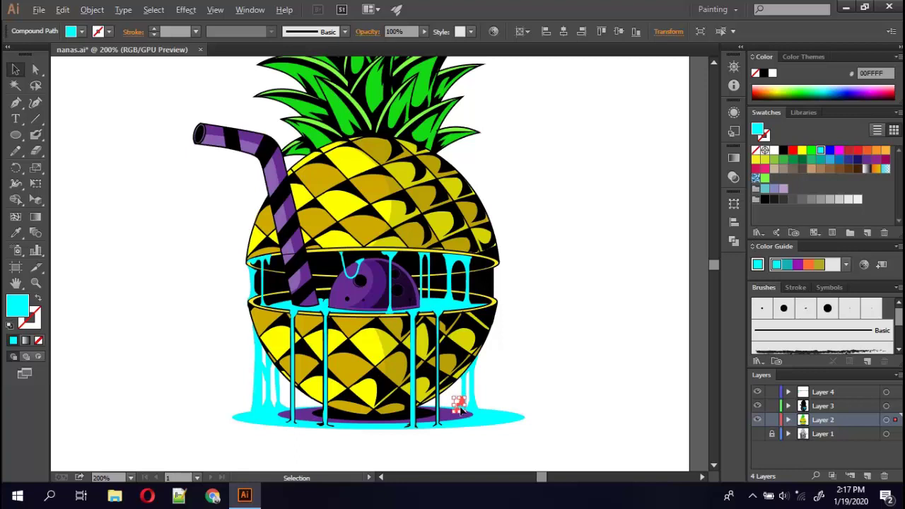
right_click(458, 407)
click(659, 410)
click(613, 385)
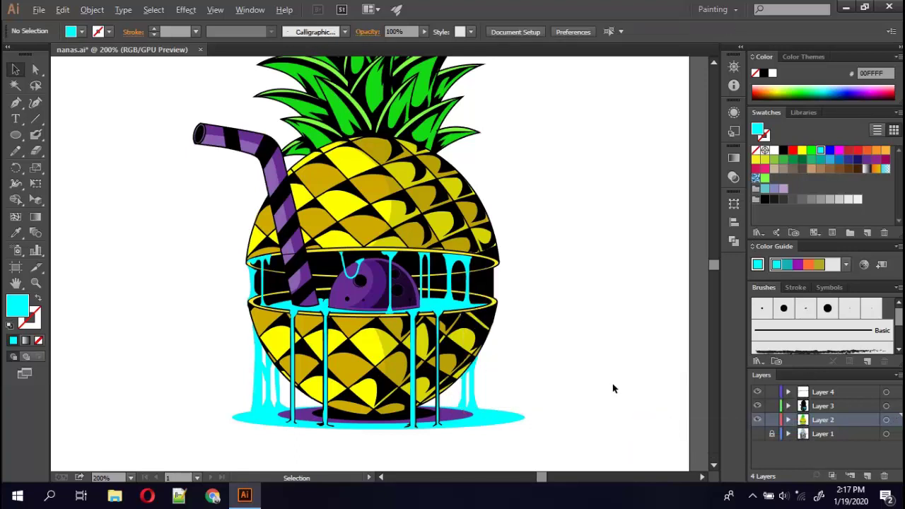
key(shift+b)
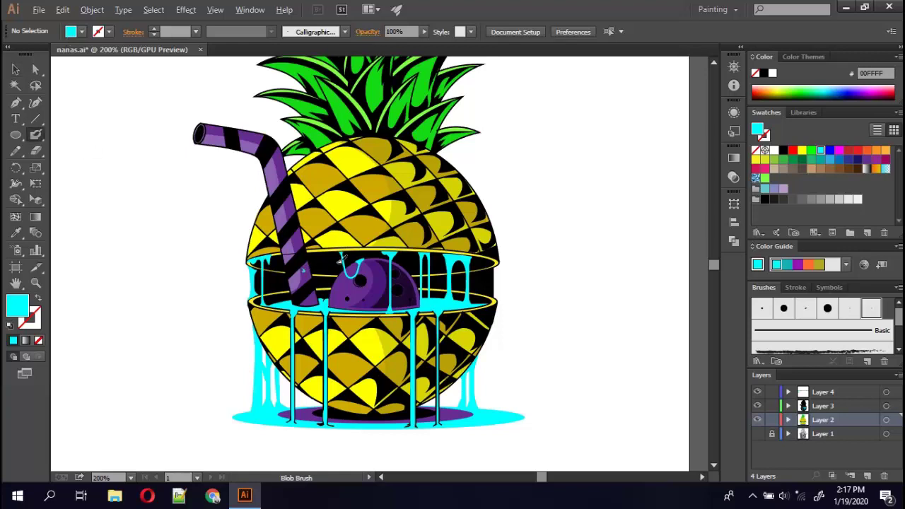
Set a 0.5 pt black stroke with an empty fill, undoing a stray cyan stroke.
key(shift+x)
key(shift+x)
drag(151, 233, 161, 228)
key(shift+x)
key(ctrl+z)
key(shift+x)
click(195, 32)
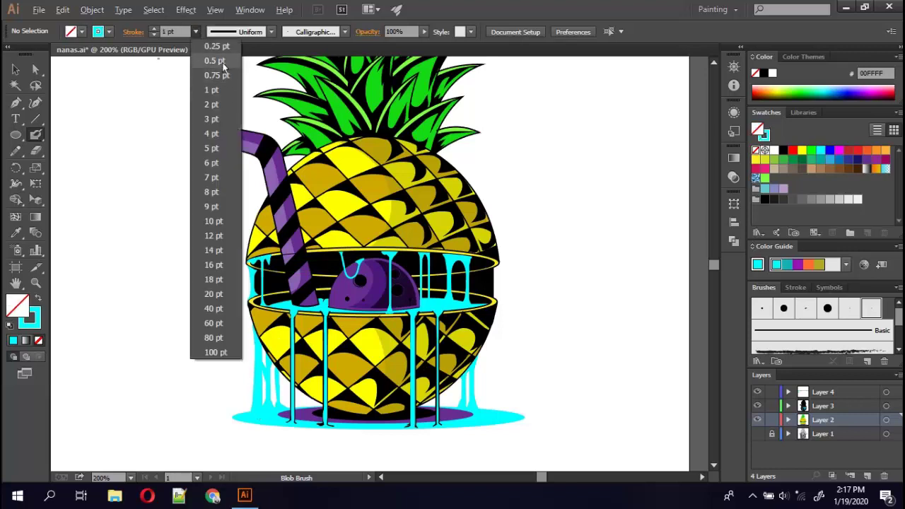
click(196, 56)
click(110, 33)
click(38, 54)
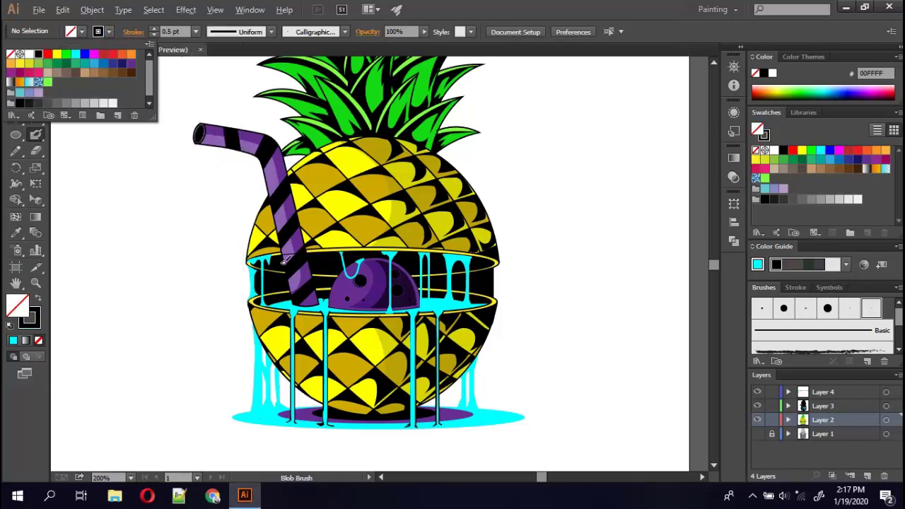
Zoom in on the drips, make Layer 4 active, and outline the U drip in black.
key(ctrl+plus)
key(ctrl+plus)
key(ctrl+plus)
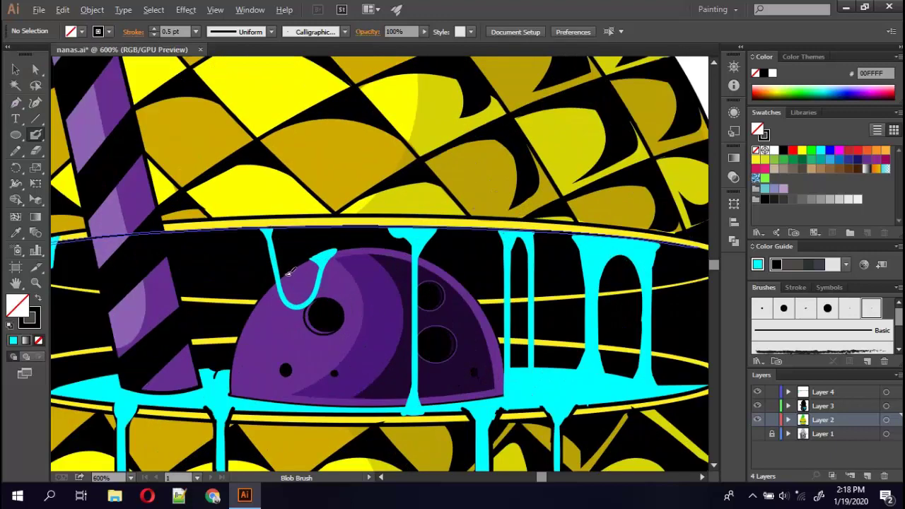
mouse_move(287, 270)
mouse_down()
mouse_move(298, 300)
mouse_move(281, 278)
mouse_up()
click(836, 391)
mouse_move(288, 277)
mouse_down()
mouse_move(314, 285)
mouse_move(341, 242)
mouse_up()
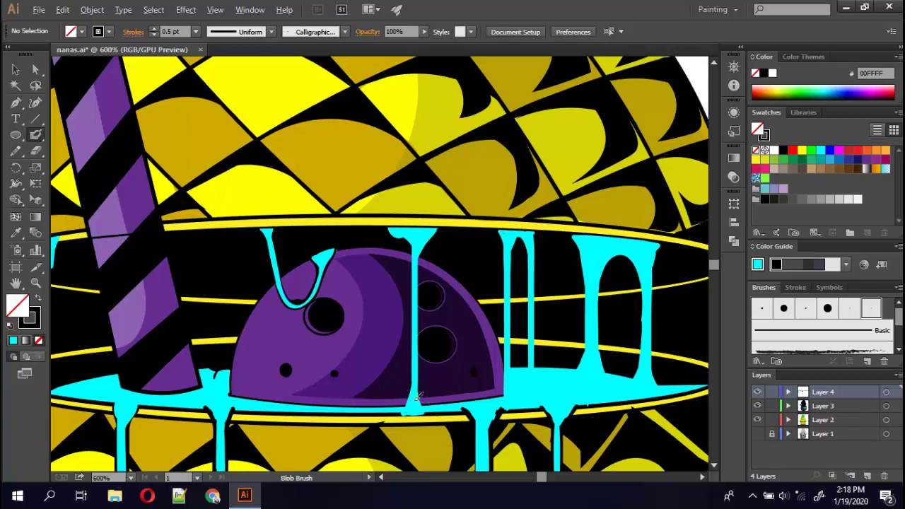
Trace black outlines on the drip bottoms, the ball's right side and the middle drip.
mouse_move(423, 410)
mouse_down()
mouse_move(403, 413)
mouse_move(418, 415)
mouse_up()
drag(507, 406, 505, 403)
drag(503, 397, 507, 334)
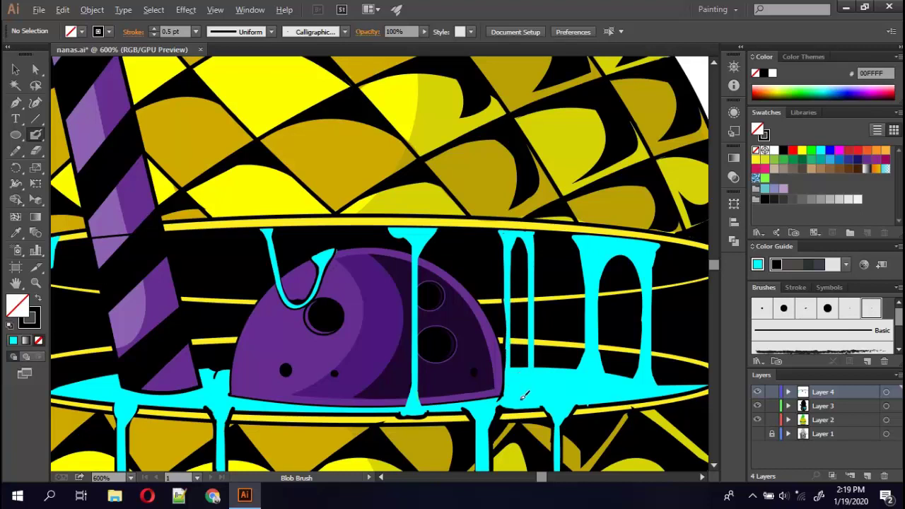
drag(523, 396, 523, 348)
drag(534, 394, 528, 357)
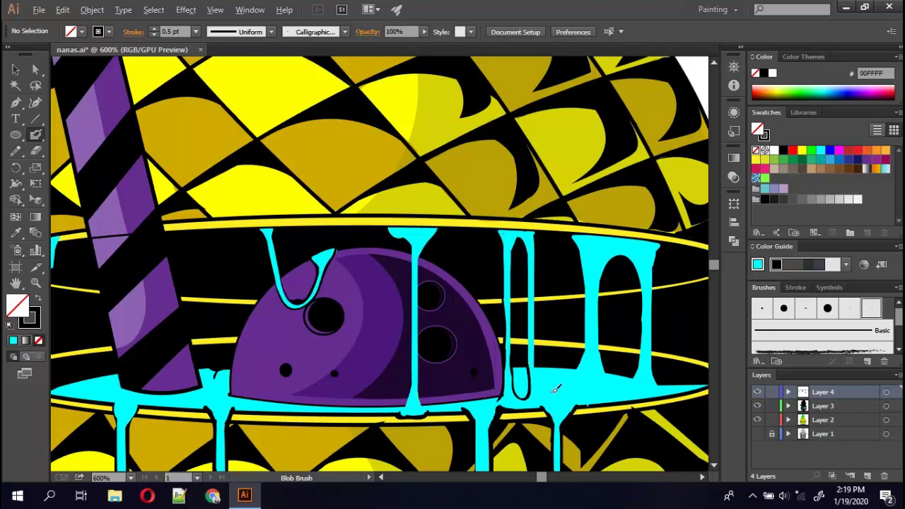
drag(547, 396, 536, 355)
mouse_move(585, 357)
mouse_down()
mouse_move(562, 389)
mouse_move(591, 347)
mouse_up()
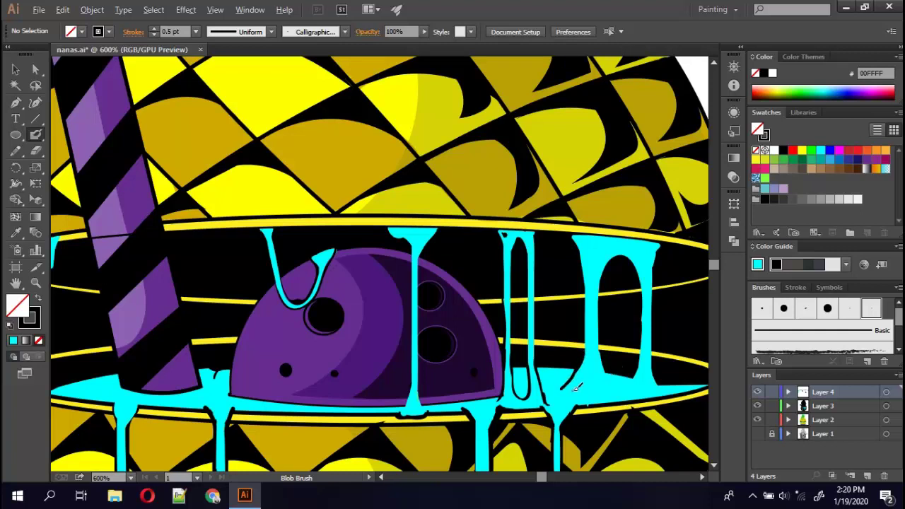
Outline the drip edges, the cyan bar's right edge and the inside of the O drip in black.
drag(584, 377, 580, 388)
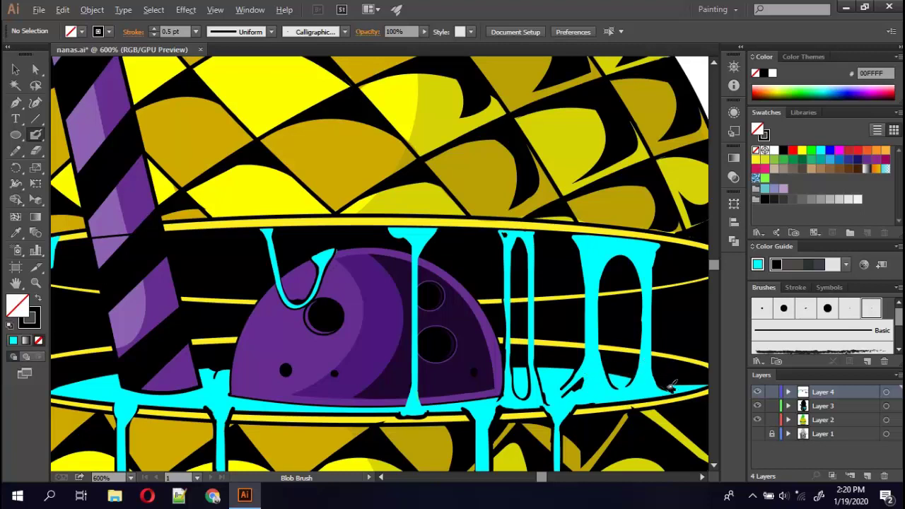
mouse_move(678, 389)
mouse_down()
mouse_move(710, 380)
mouse_move(696, 381)
mouse_up()
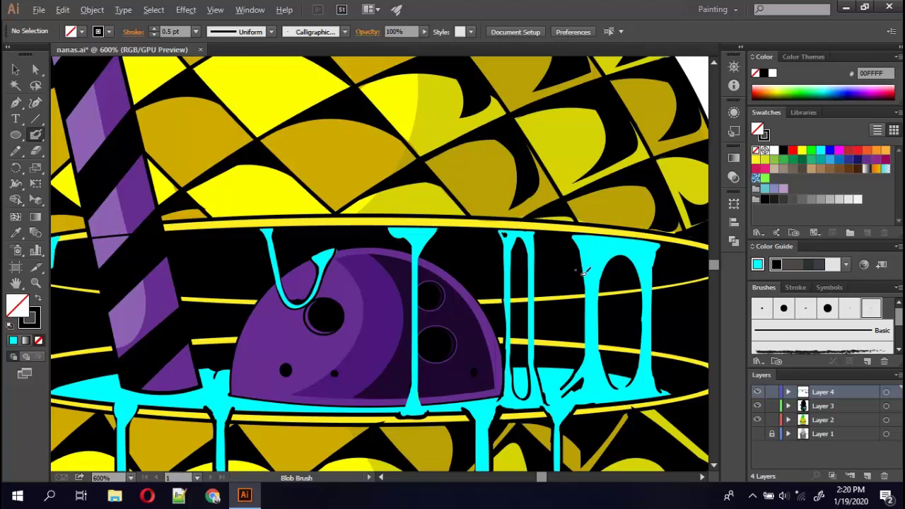
drag(539, 340, 532, 320)
drag(601, 292, 606, 361)
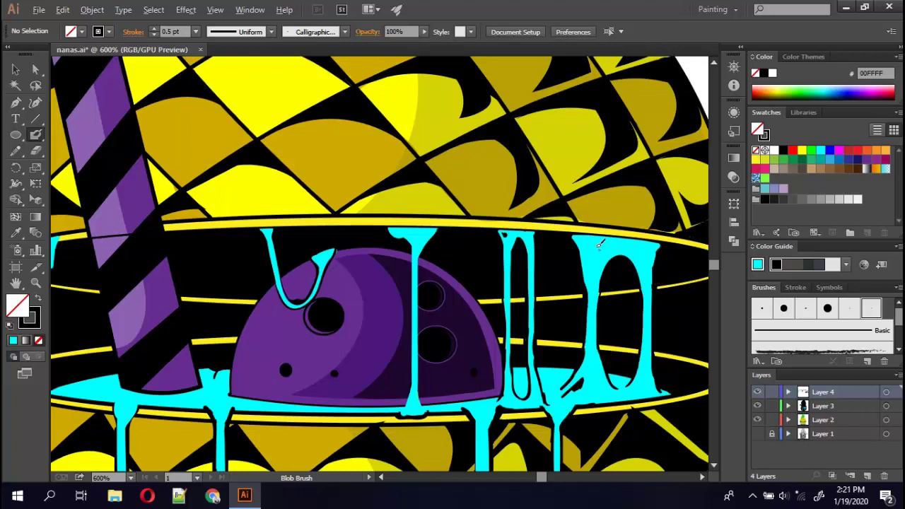
drag(594, 257, 595, 245)
Outline the pool's top, the purple ball's lower edge and both sides of the central drip.
mouse_move(124, 382)
mouse_down()
mouse_move(219, 370)
mouse_move(194, 393)
mouse_up()
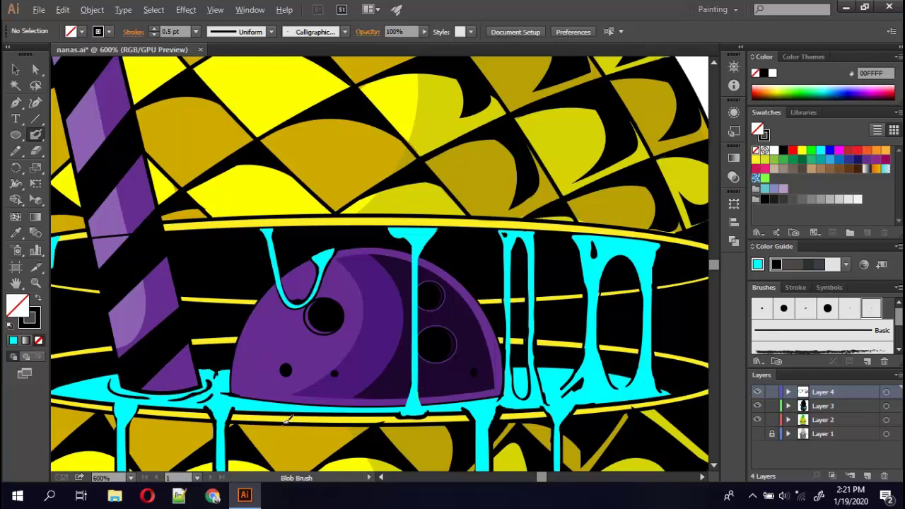
mouse_move(225, 391)
mouse_down()
mouse_move(333, 402)
mouse_move(378, 393)
mouse_up()
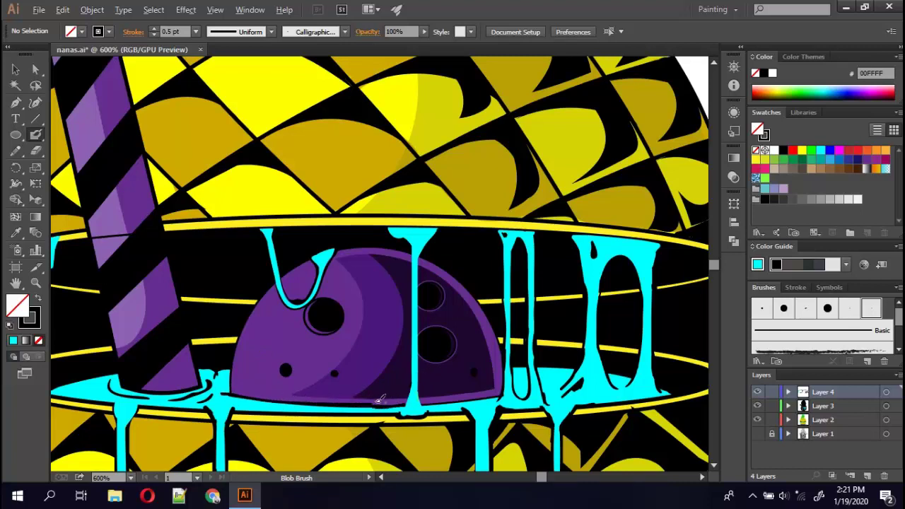
drag(408, 401, 412, 244)
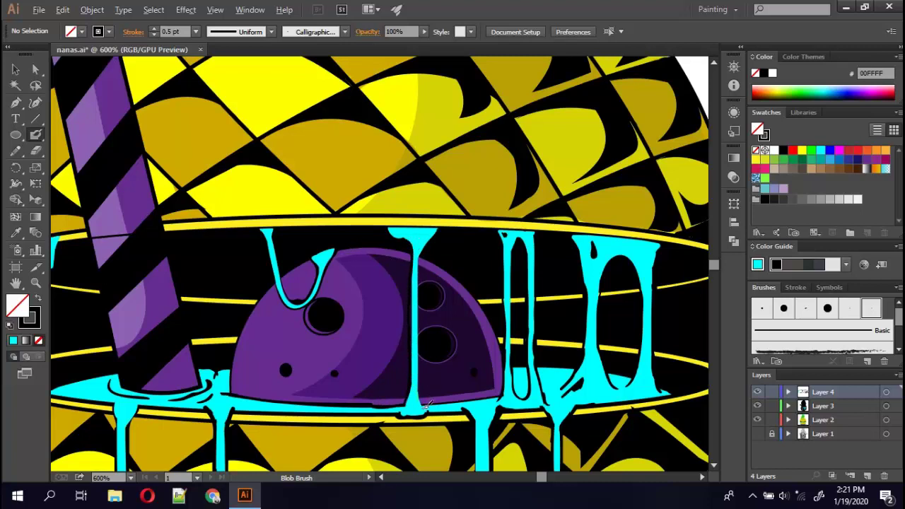
mouse_move(425, 405)
mouse_down()
mouse_move(419, 386)
mouse_move(432, 409)
mouse_up()
drag(422, 377, 422, 247)
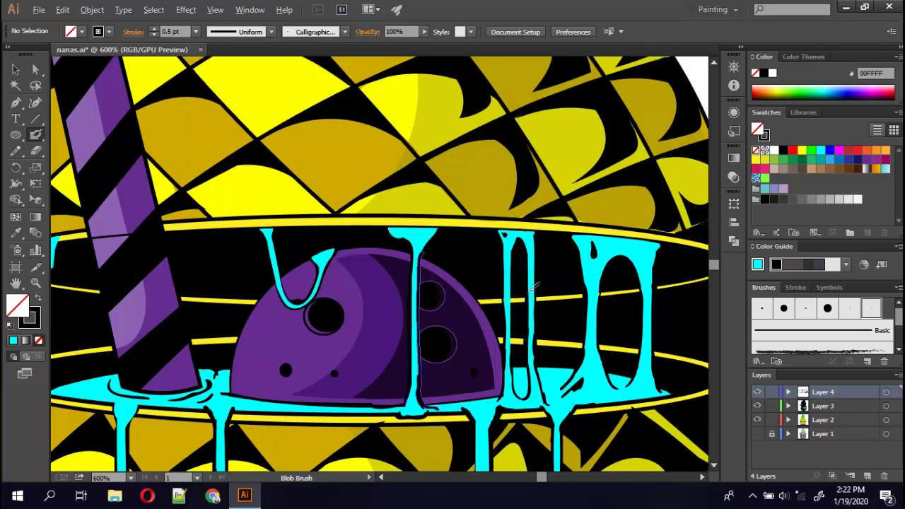
Trace black edges on the rim drip, the drip beside the O and the leftmost drips.
mouse_move(225, 376)
mouse_down()
mouse_move(228, 400)
mouse_move(234, 386)
mouse_move(247, 394)
mouse_move(230, 372)
mouse_up()
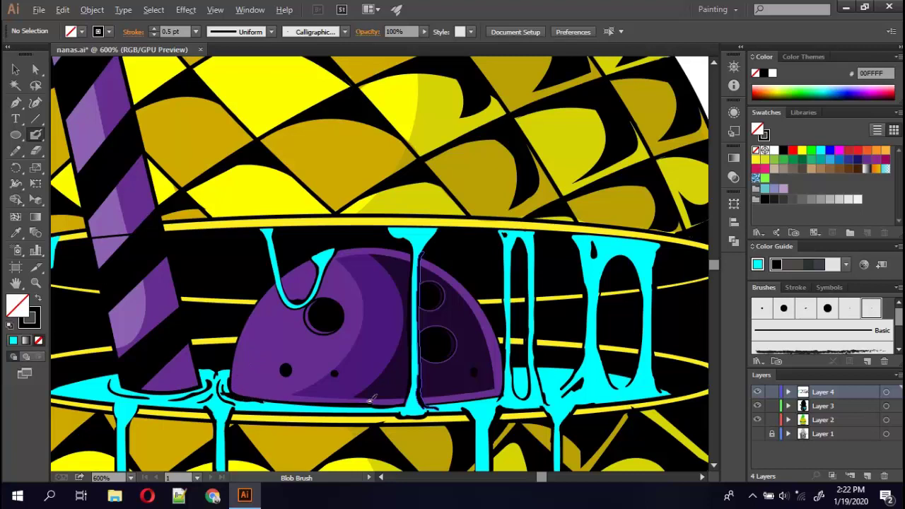
mouse_move(506, 393)
mouse_down()
mouse_move(519, 373)
mouse_move(523, 395)
mouse_up()
drag(116, 394, 112, 410)
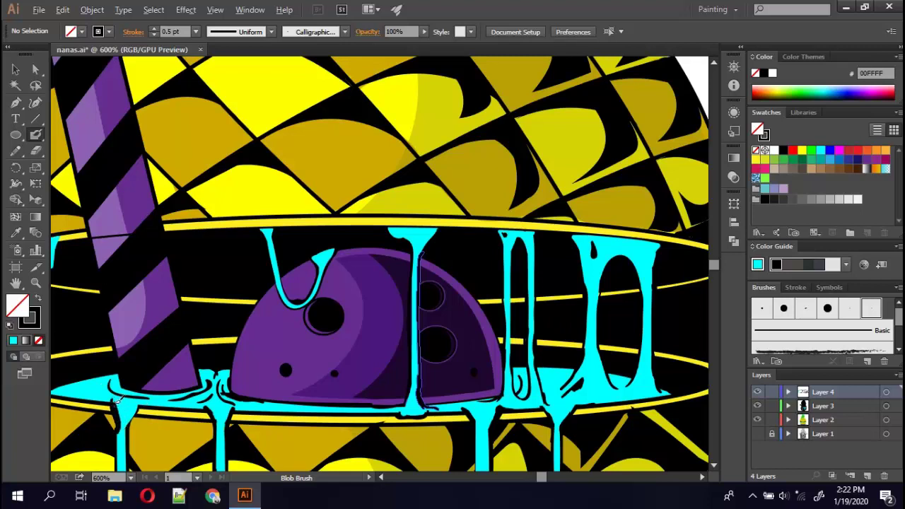
drag(146, 401, 132, 427)
Zoom out, then zoom to 400% and pan down to the cup's lower-left drips.
key(ctrl+minus)
key(ctrl+minus)
key(ctrl+minus)
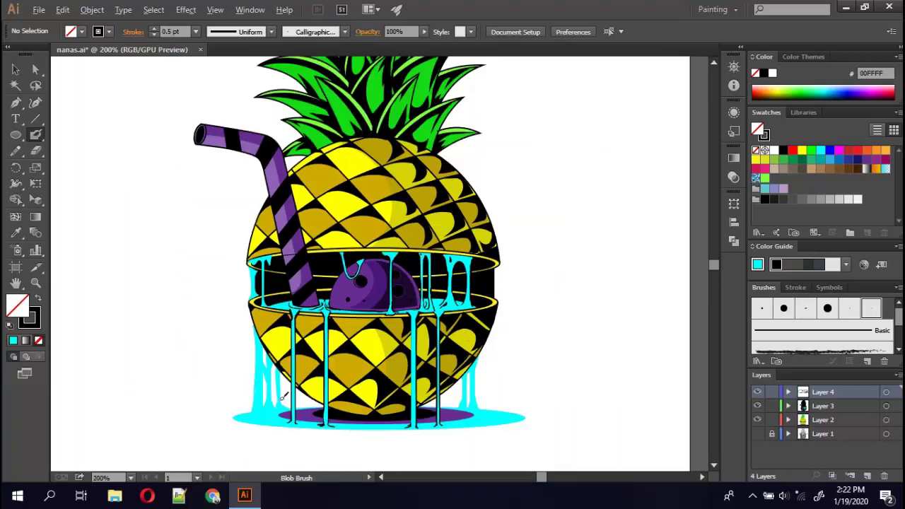
key(v)
key(ctrl+plus)
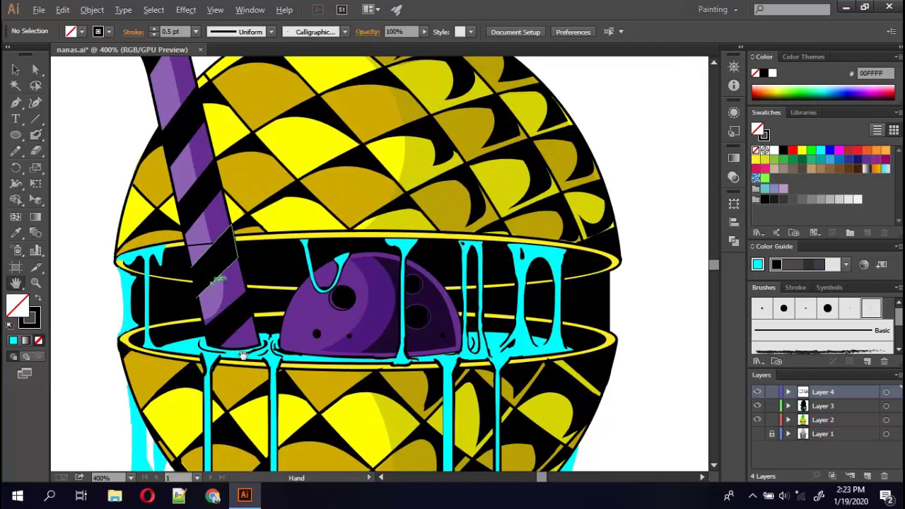
key(ctrl+plus)
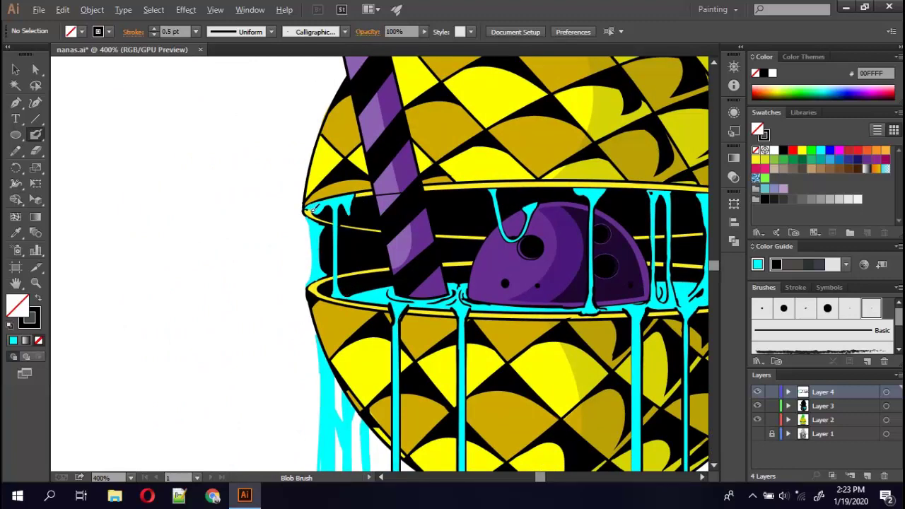
drag(309, 225, 308, 289)
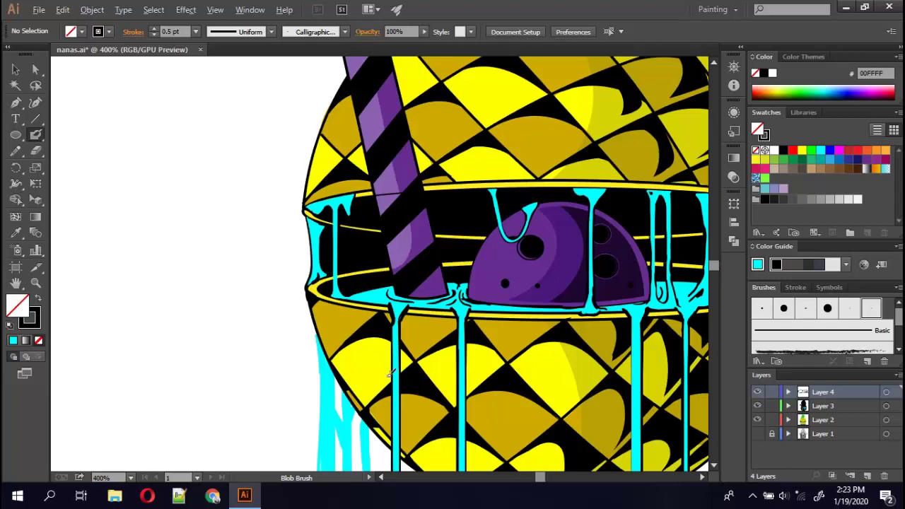
drag(334, 349, 312, 242)
With the Paintbrush, trace black lines along the outer left drip and its white highlight.
key(n)
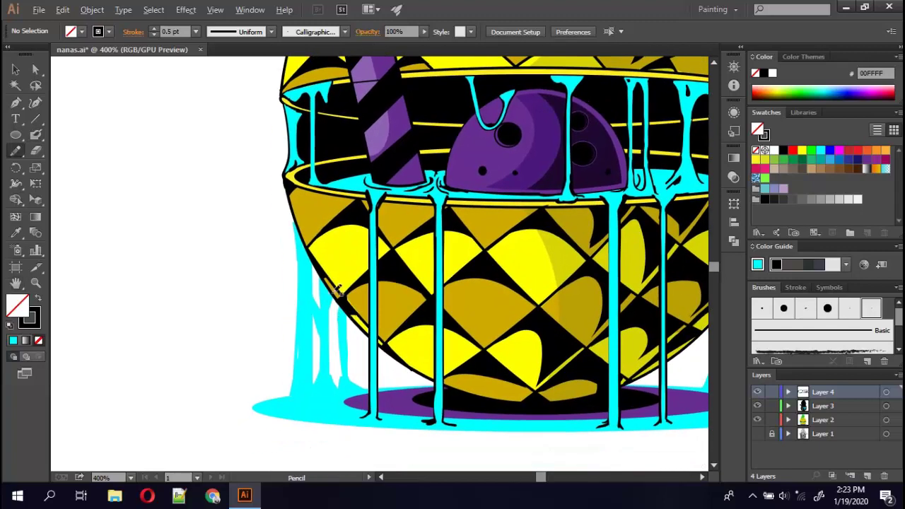
key(b)
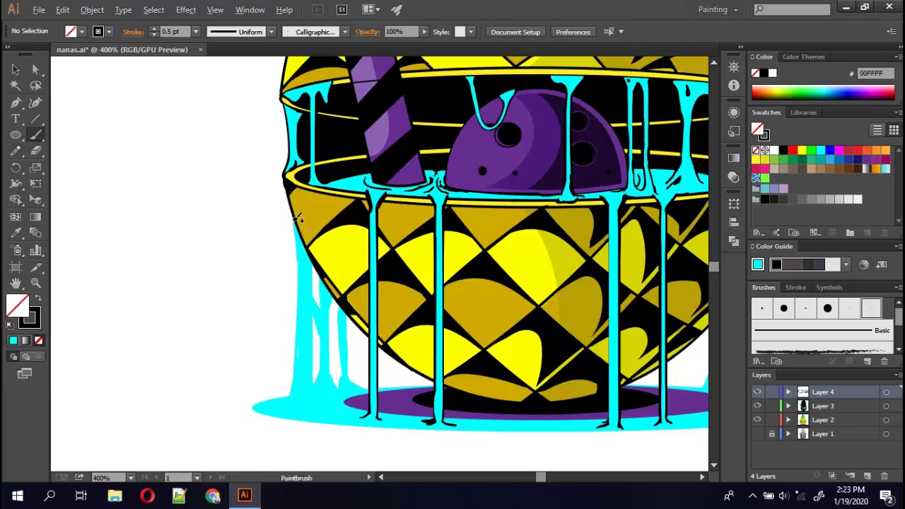
mouse_move(298, 219)
mouse_down()
mouse_move(303, 304)
mouse_move(291, 402)
mouse_up()
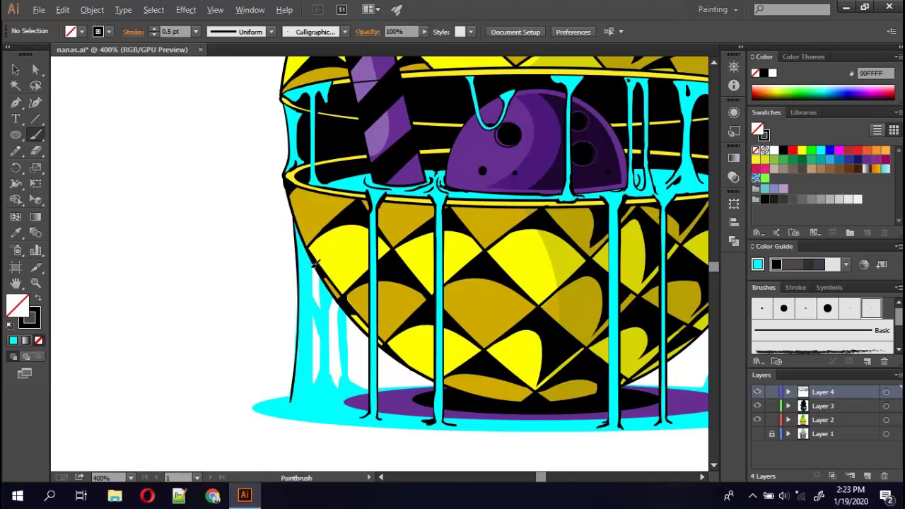
mouse_move(316, 264)
mouse_down()
mouse_move(324, 334)
mouse_move(315, 382)
mouse_move(313, 314)
mouse_move(332, 311)
mouse_move(337, 376)
mouse_move(346, 297)
mouse_move(354, 368)
mouse_move(368, 386)
mouse_move(436, 385)
mouse_up()
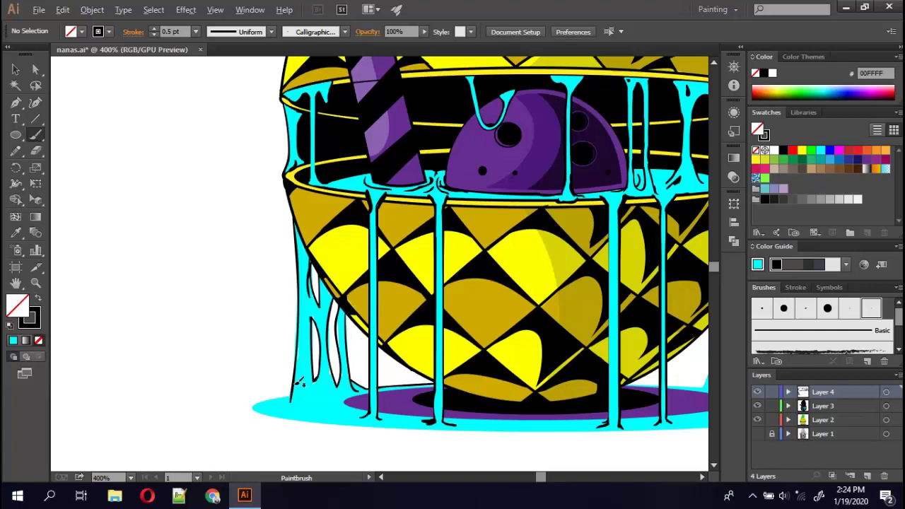
click(16, 150)
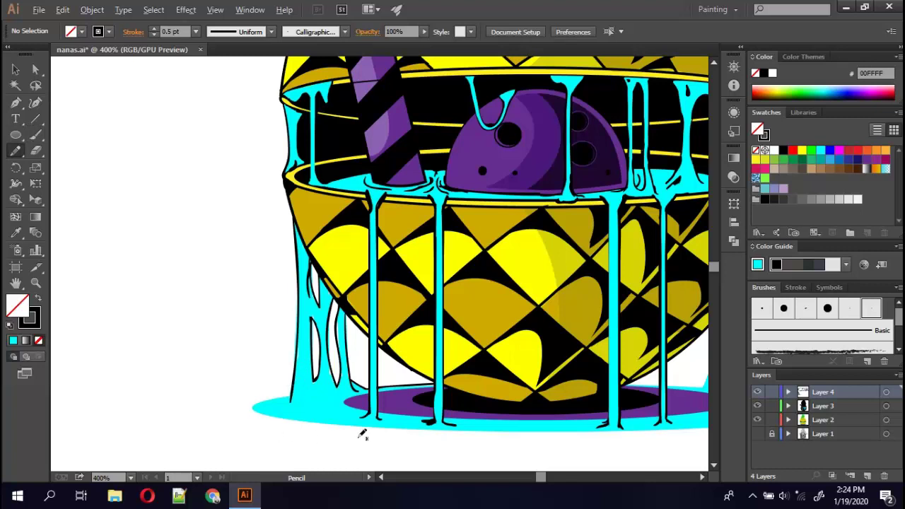
Set the fill to cyan and draw a puddle at the bowl's lower left, discarding a stray stroke first.
drag(220, 385, 598, 438)
key(ctrl+z)
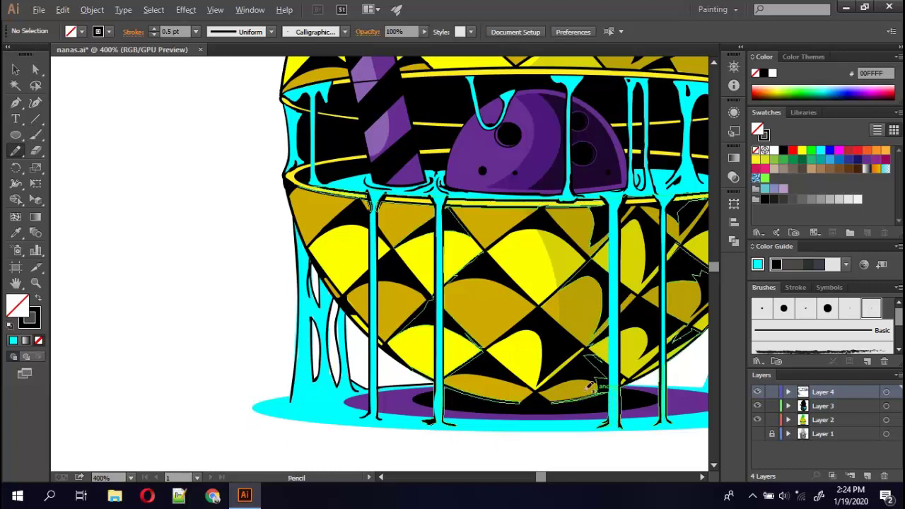
click(82, 31)
click(76, 53)
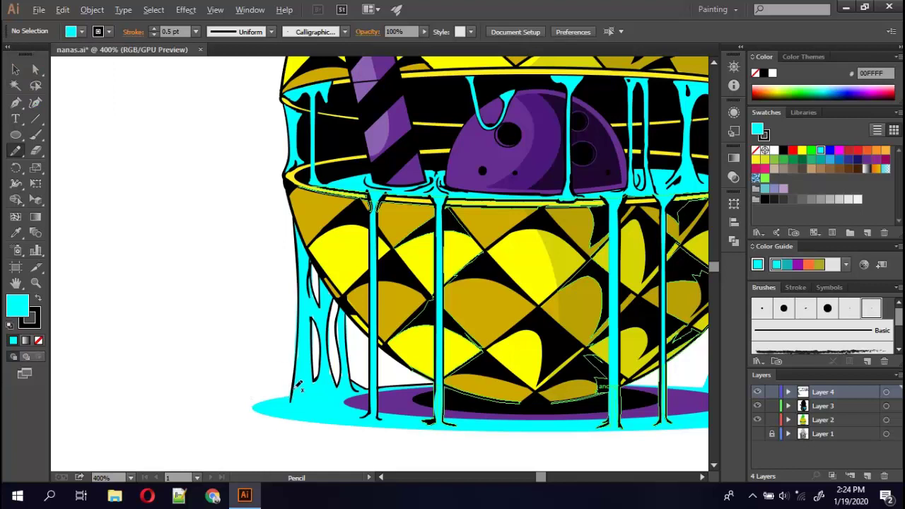
mouse_move(297, 385)
mouse_down()
mouse_move(218, 399)
mouse_move(251, 413)
mouse_move(291, 385)
mouse_move(219, 398)
mouse_move(263, 436)
mouse_move(304, 424)
mouse_up()
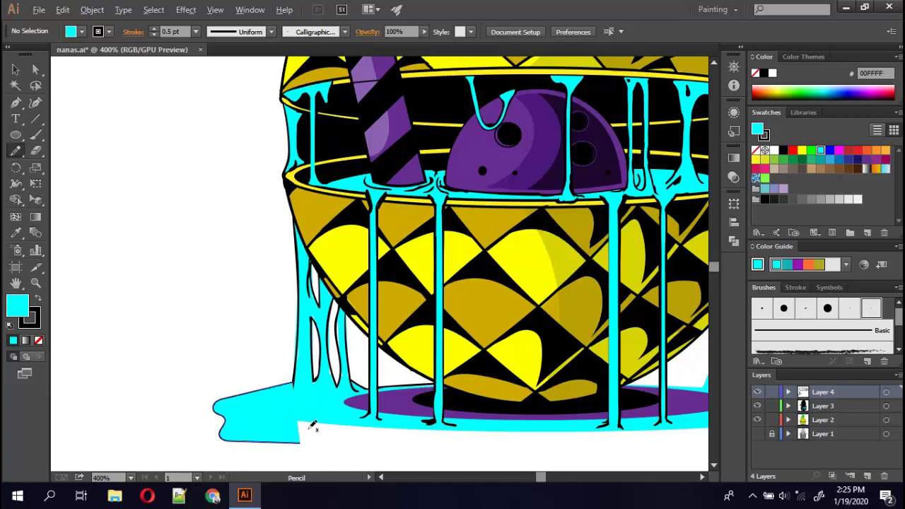
Extend the cyan puddle rightward along the base, undoing a failed extension.
key(z)
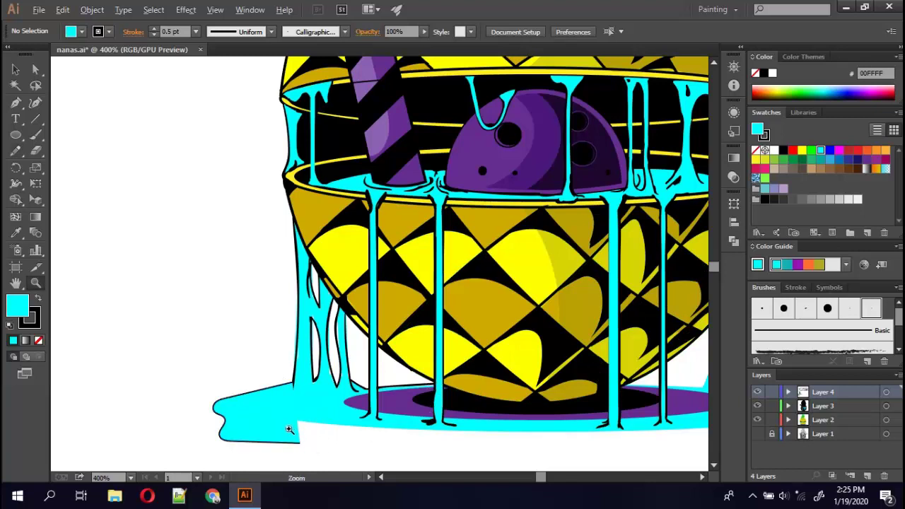
key(n)
drag(327, 445, 346, 429)
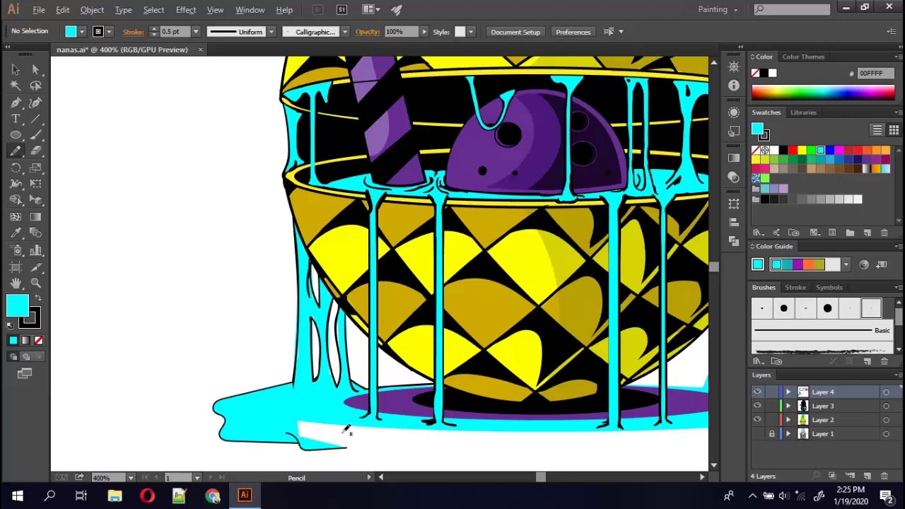
drag(495, 410, 333, 339)
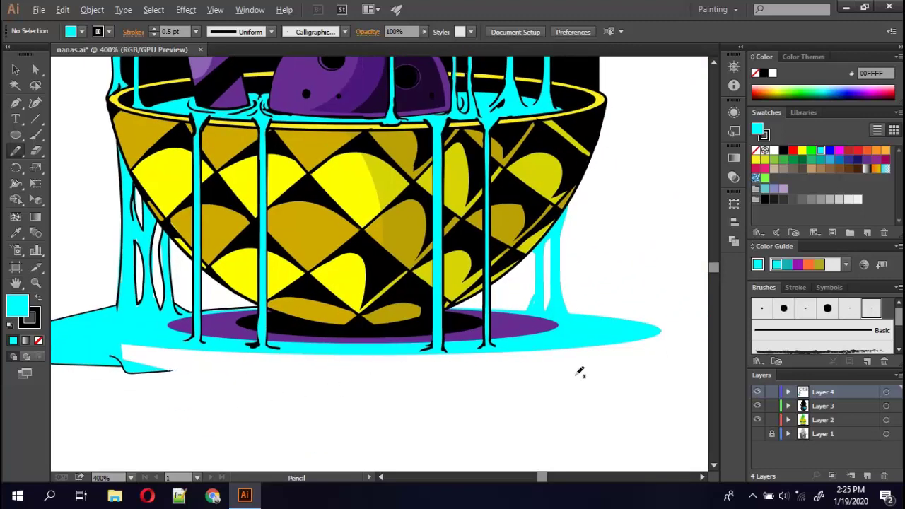
drag(618, 337, 619, 339)
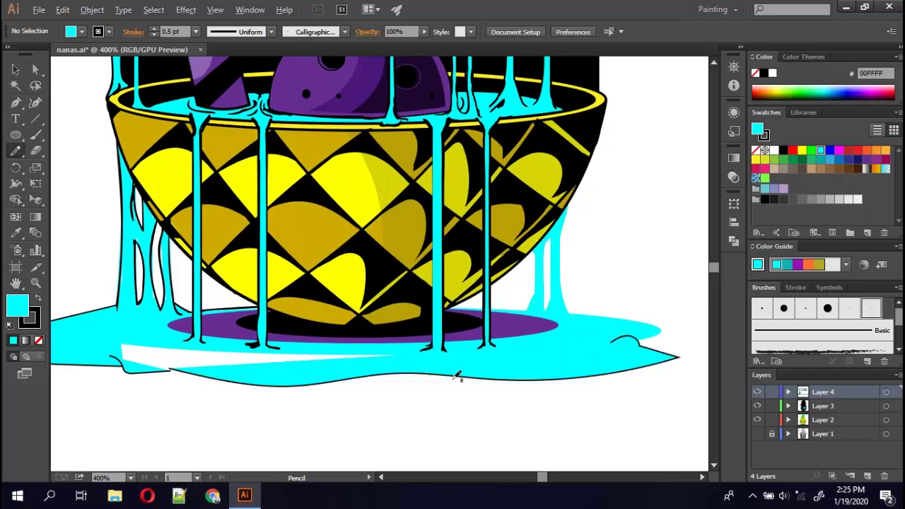
key(z)
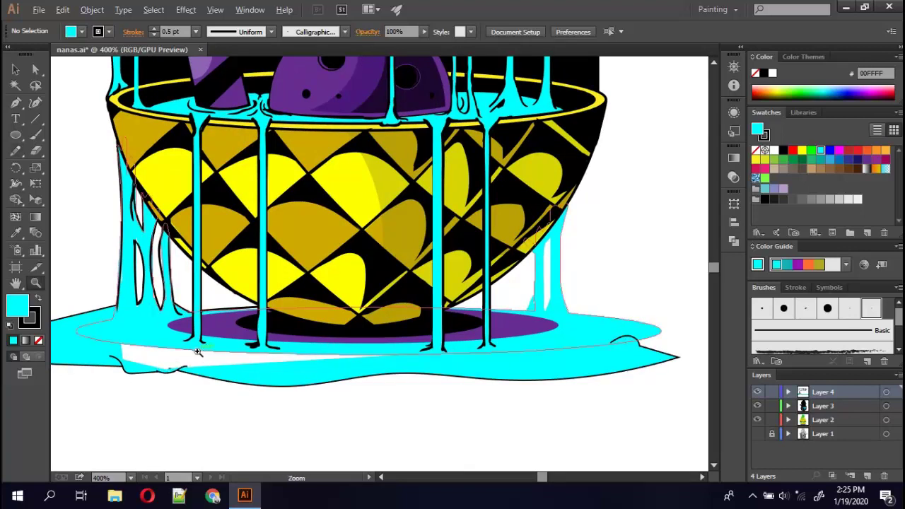
key(ctrl+z)
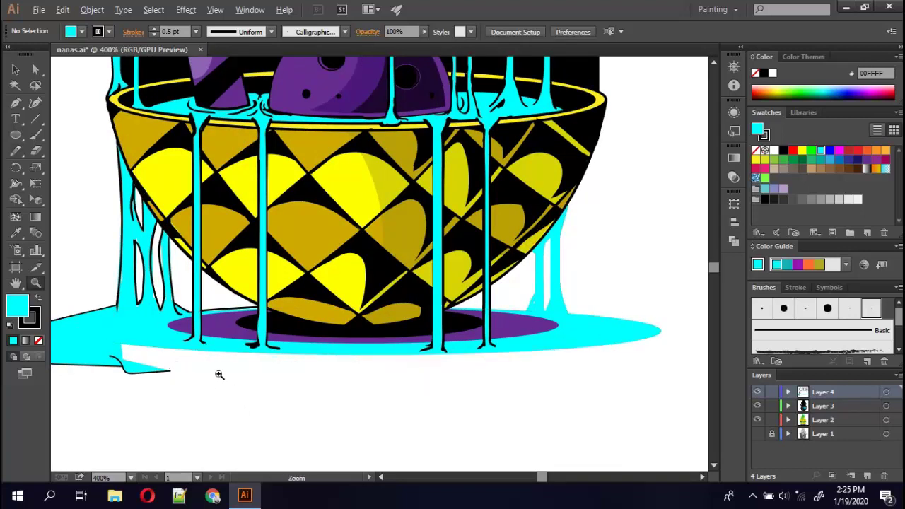
key(n)
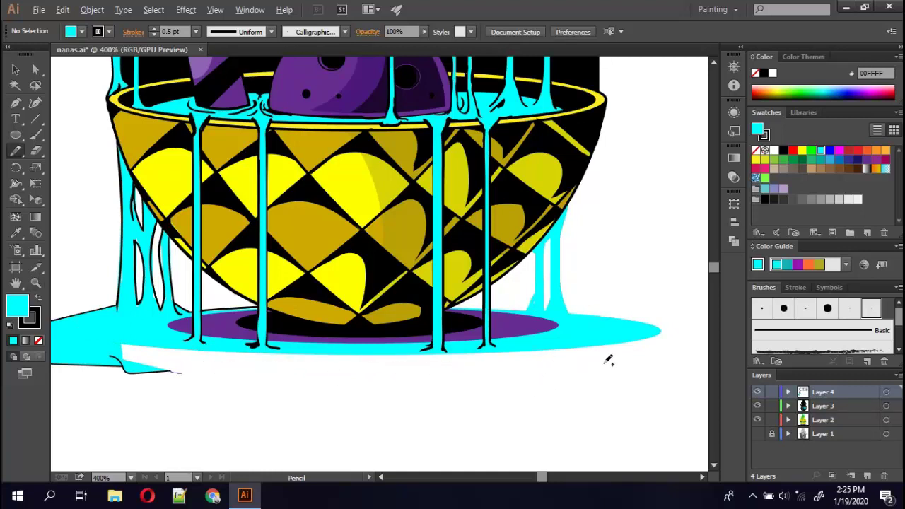
Draw the wavy puddle extension and its top edge out to the right tip, then deselect.
drag(672, 332, 677, 309)
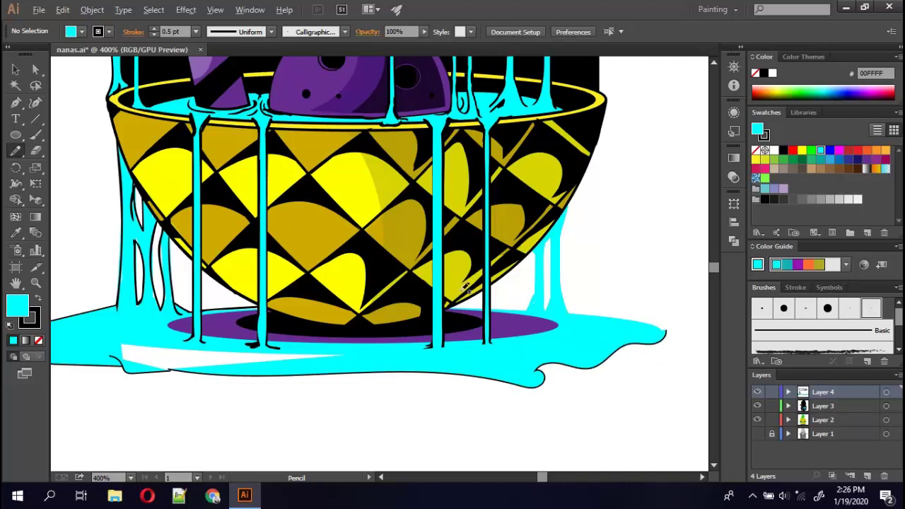
drag(543, 302, 673, 327)
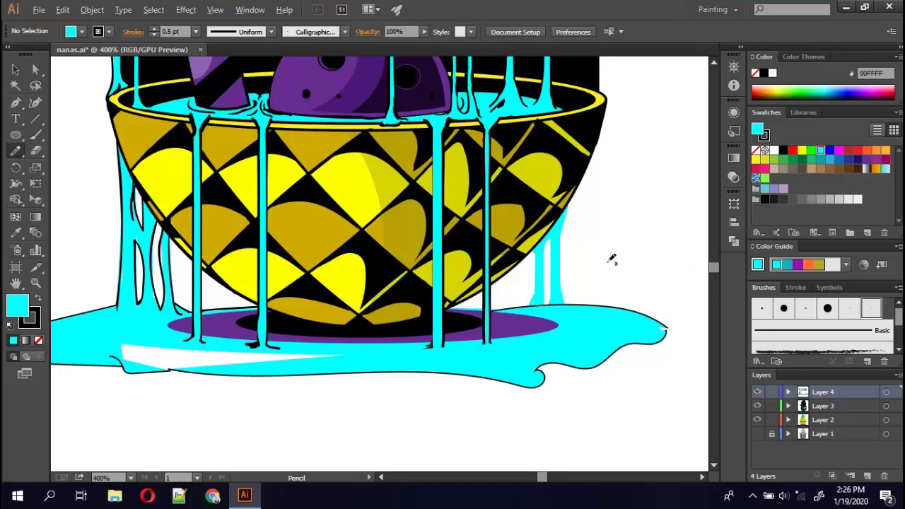
key(v)
click(607, 324)
right_click(607, 324)
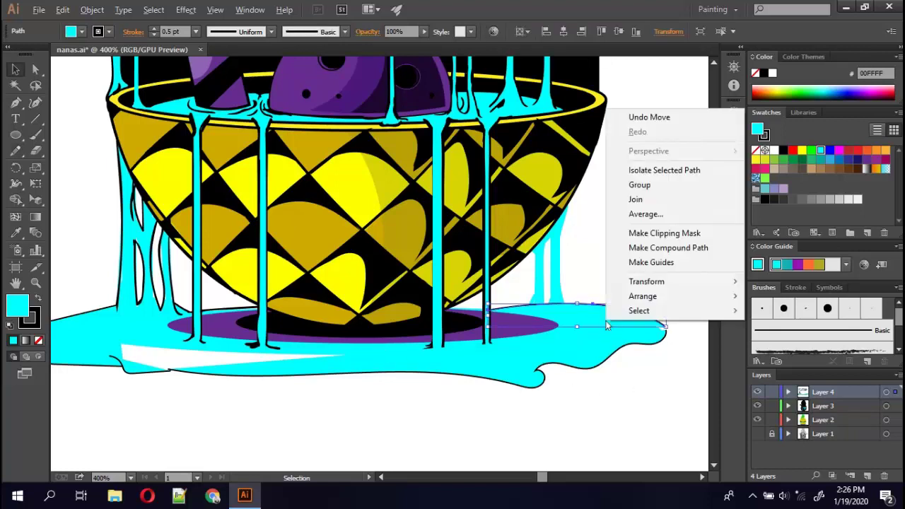
right_click(590, 294)
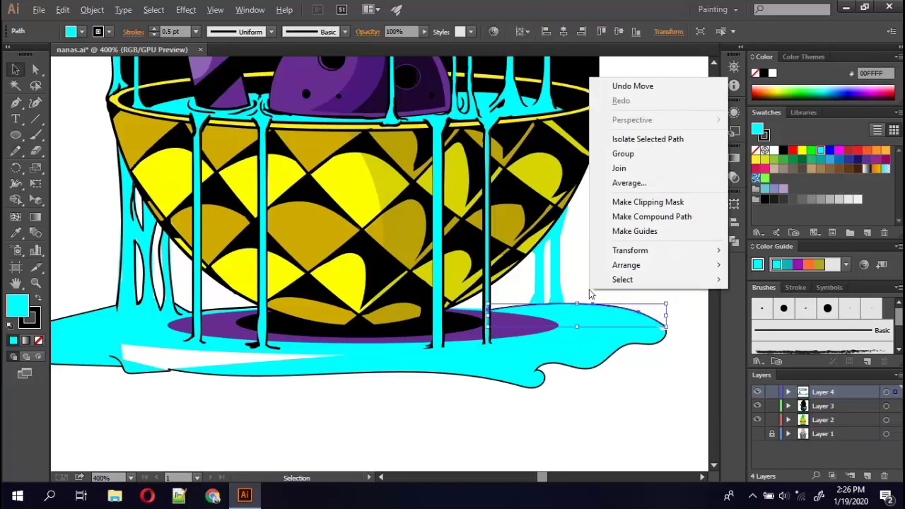
key(Escape)
key(z)
key(ctrl+shift+a)
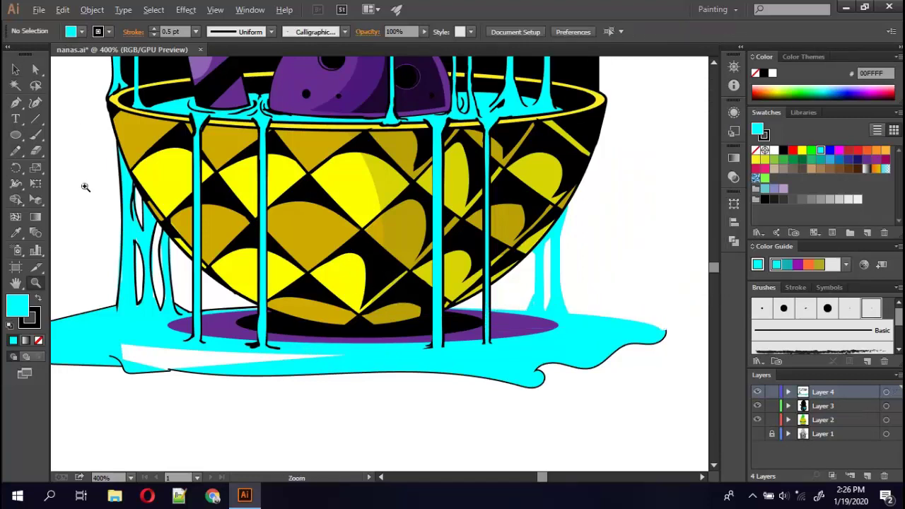
Make cyan the fill with no stroke and paint over the white strip along the puddle's bottom.
click(38, 299)
click(38, 340)
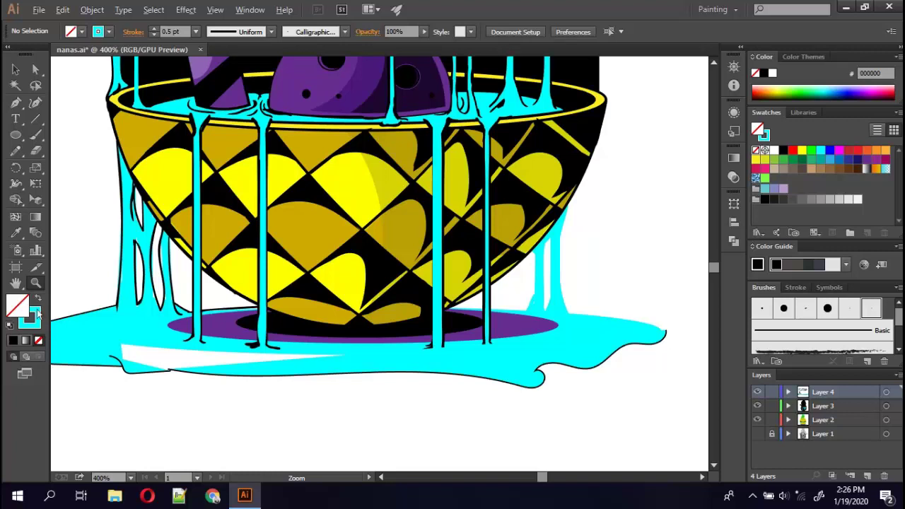
click(38, 299)
key(n)
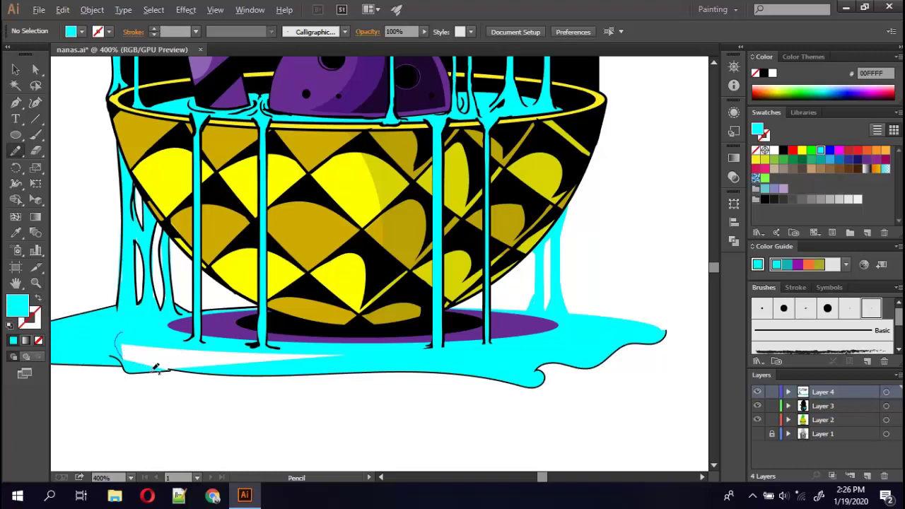
drag(338, 346, 322, 345)
key(ctrl+z)
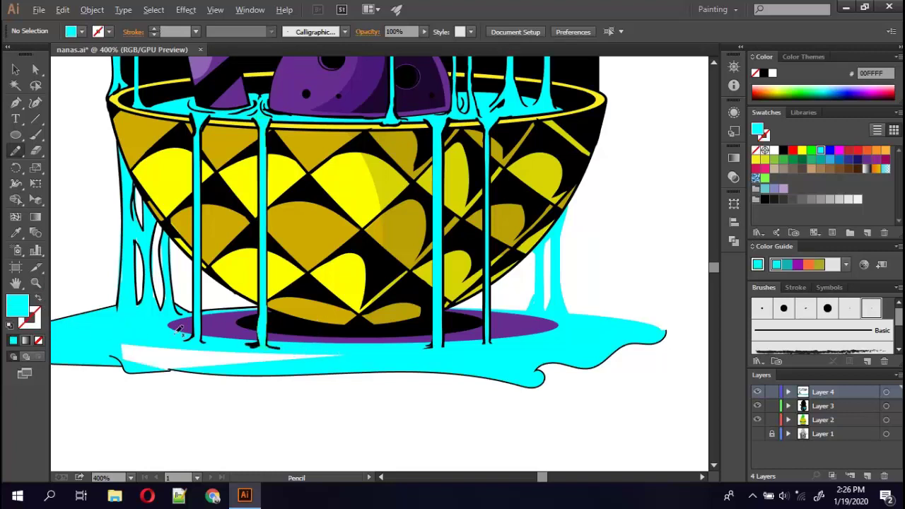
drag(247, 369, 111, 346)
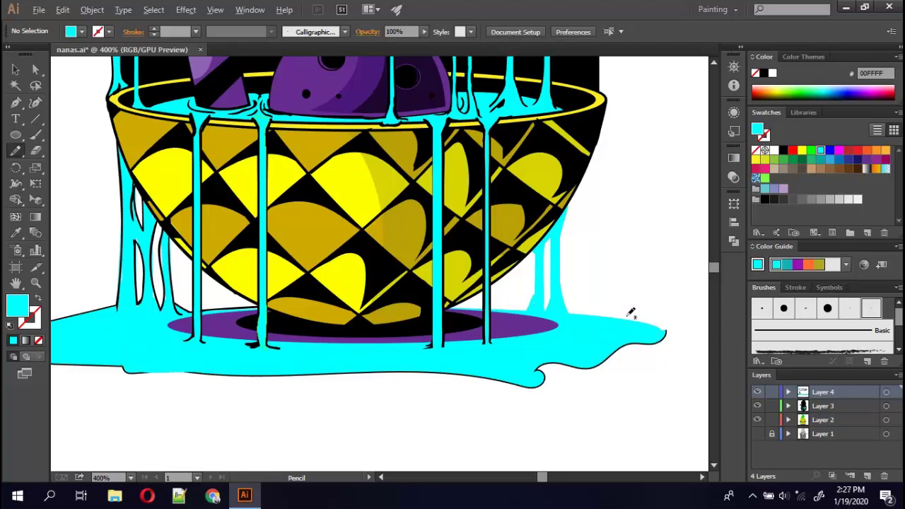
key(shift+b)
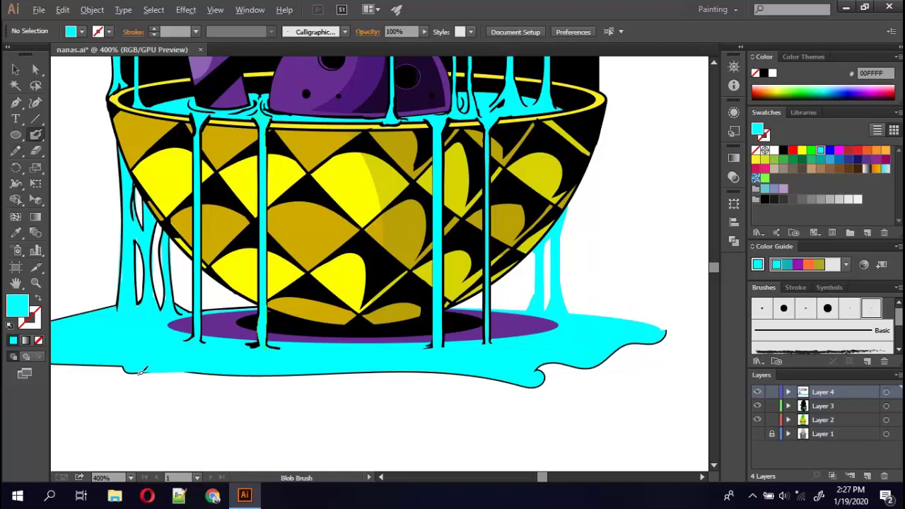
Paint cyan along the puddle's bottom, then switch the stroke to black and outline that edge.
mouse_move(140, 370)
mouse_down()
mouse_move(178, 371)
mouse_move(106, 340)
mouse_up()
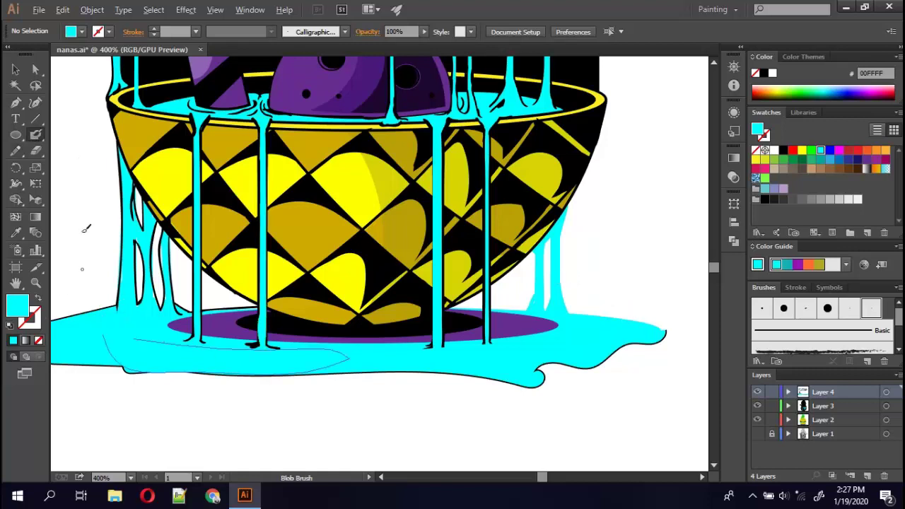
click(39, 299)
click(109, 31)
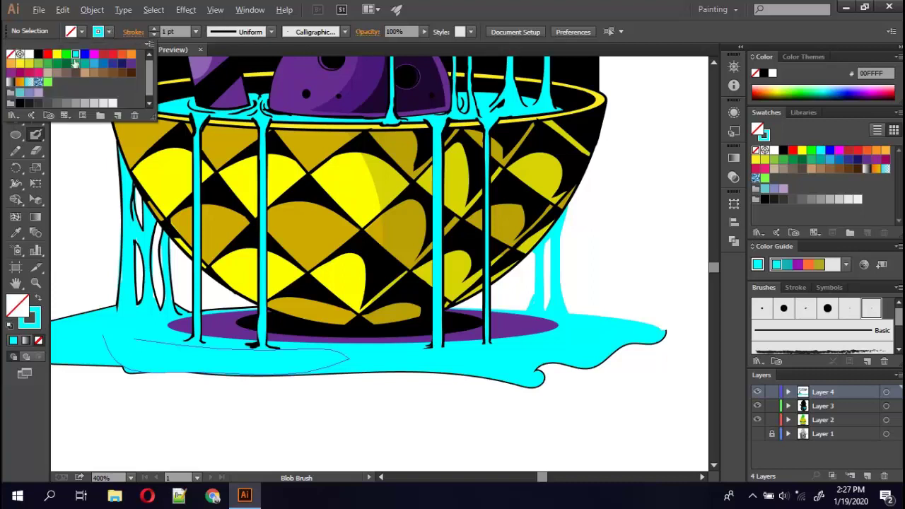
click(40, 56)
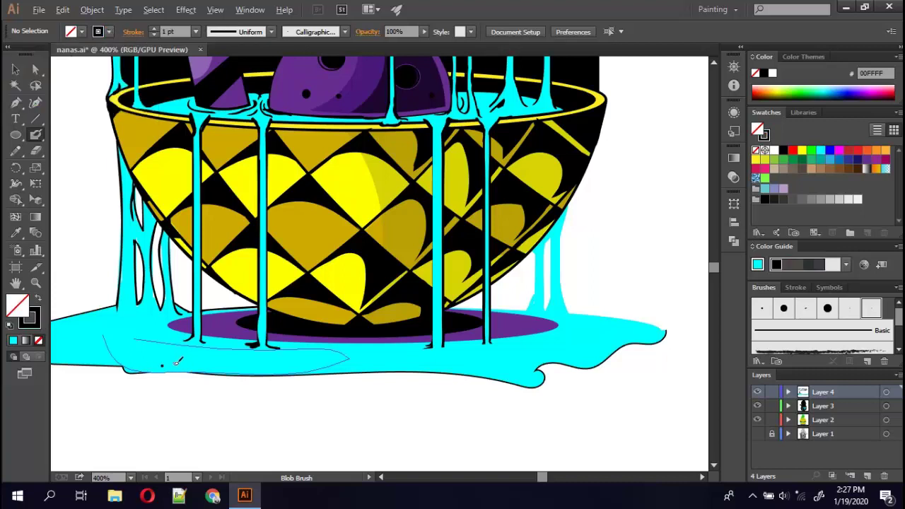
drag(149, 369, 219, 372)
drag(144, 370, 399, 367)
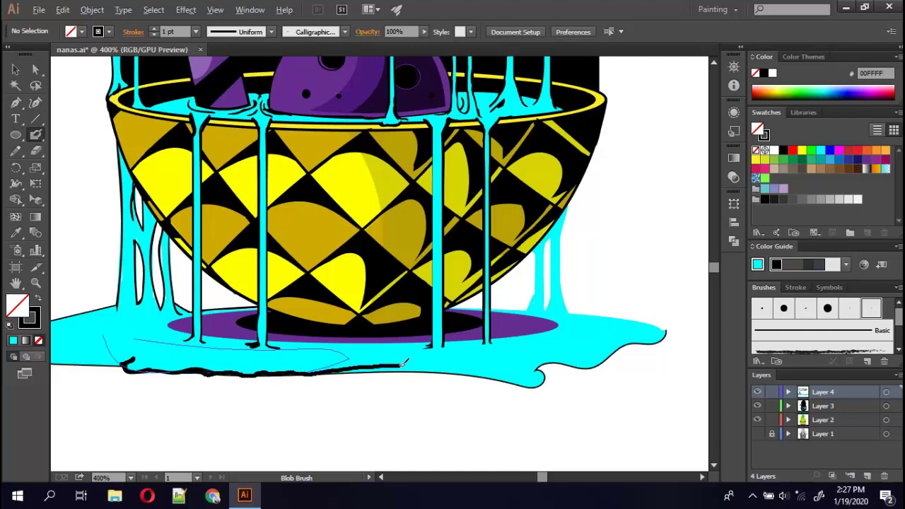
Continue thick black outlines along the puddle's right side, the right drip and the left drip.
mouse_move(342, 368)
mouse_down()
mouse_move(540, 369)
mouse_move(612, 354)
mouse_move(648, 320)
mouse_move(570, 312)
mouse_move(573, 203)
mouse_up()
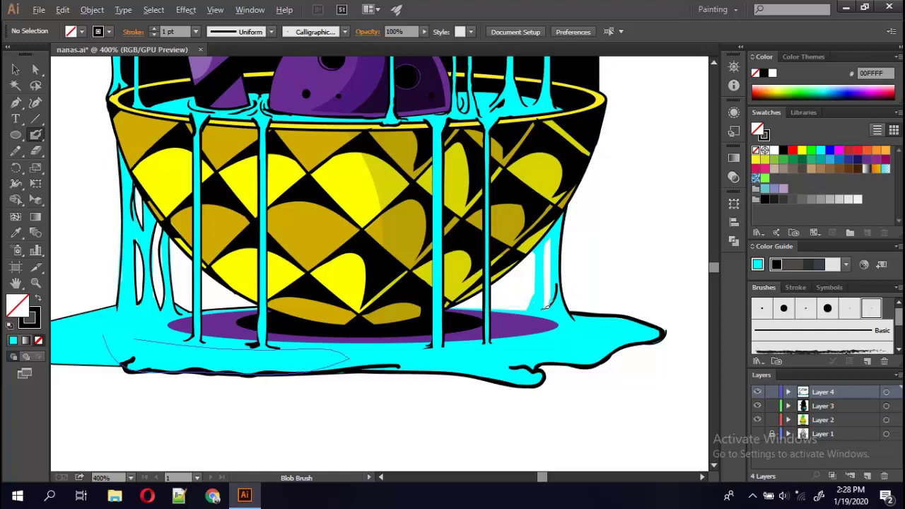
drag(549, 306, 556, 234)
mouse_move(548, 268)
mouse_down()
mouse_move(544, 256)
mouse_move(525, 308)
mouse_move(528, 301)
mouse_move(493, 309)
mouse_move(525, 306)
mouse_up()
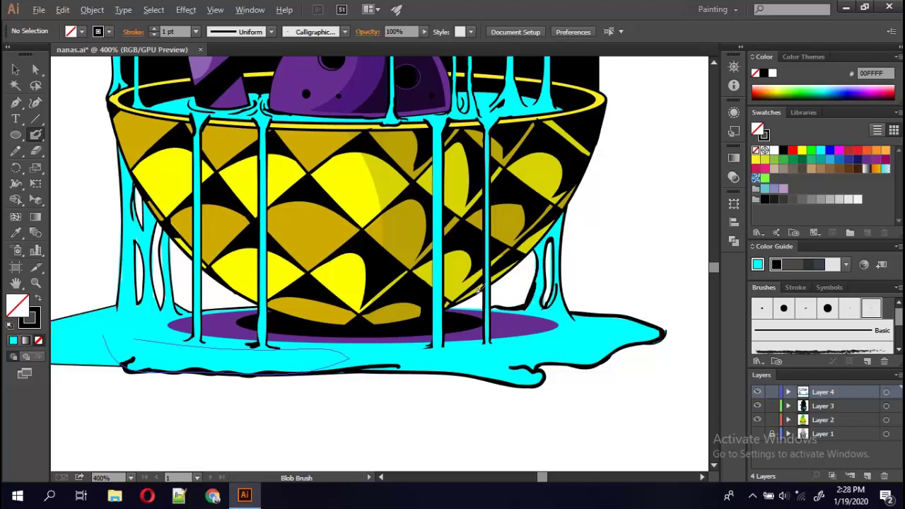
mouse_move(183, 317)
mouse_down()
mouse_move(167, 242)
mouse_move(157, 316)
mouse_move(124, 302)
mouse_up()
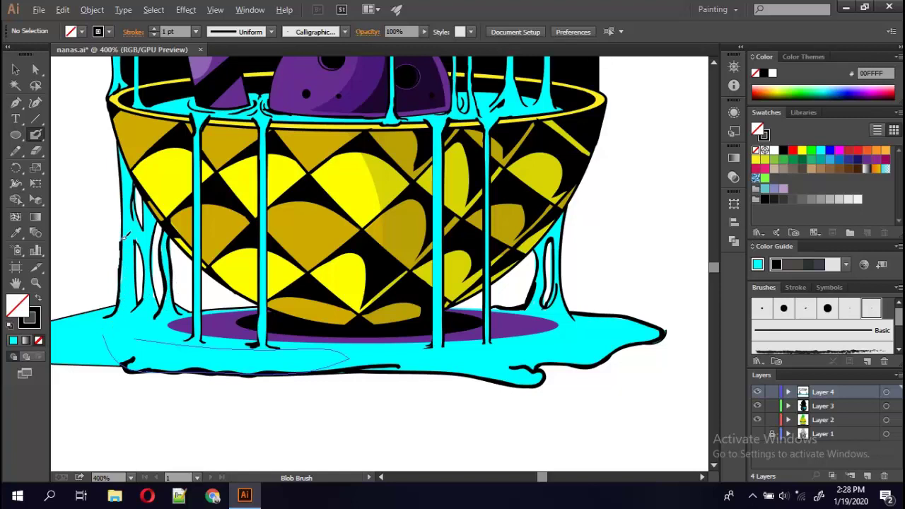
mouse_move(113, 311)
mouse_down()
mouse_move(91, 327)
mouse_move(116, 323)
mouse_move(157, 241)
mouse_up()
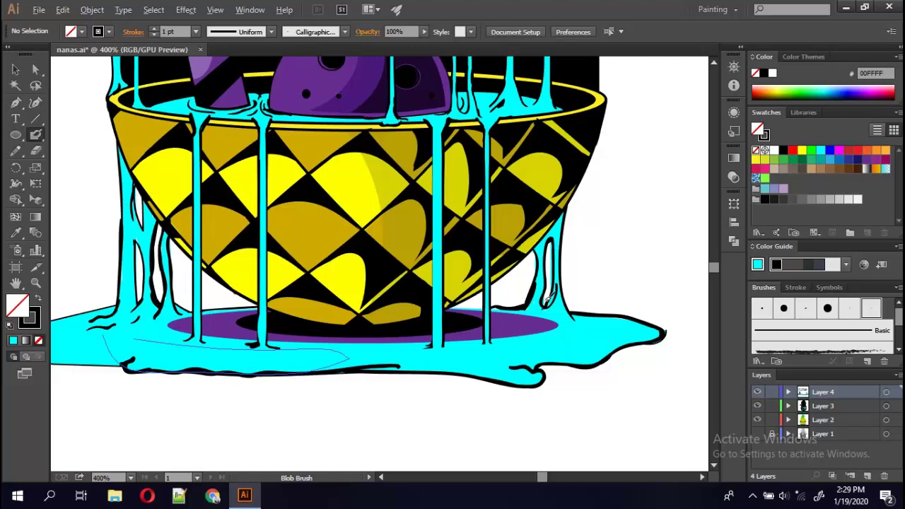
mouse_move(545, 305)
mouse_down()
mouse_move(555, 291)
mouse_move(546, 304)
mouse_up()
ctrl+click(594, 239)
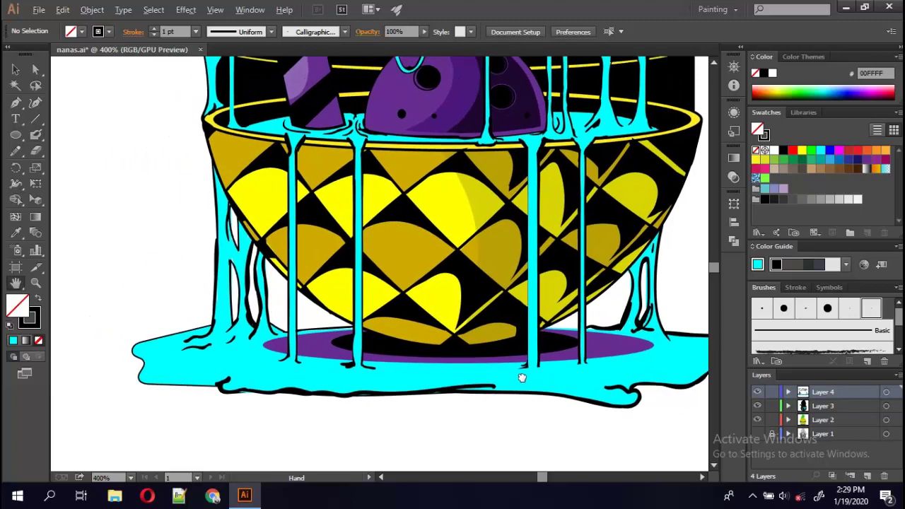
Outline the lower-left puddle edge, the purple shadow under the bowl and the ball's base in black.
drag(547, 306, 651, 334)
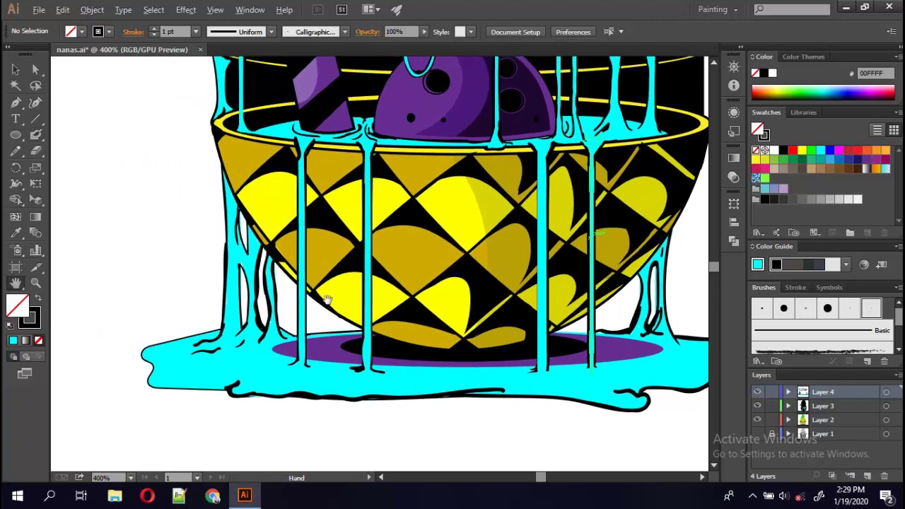
mouse_move(256, 385)
mouse_down()
mouse_move(154, 365)
mouse_move(228, 320)
mouse_up()
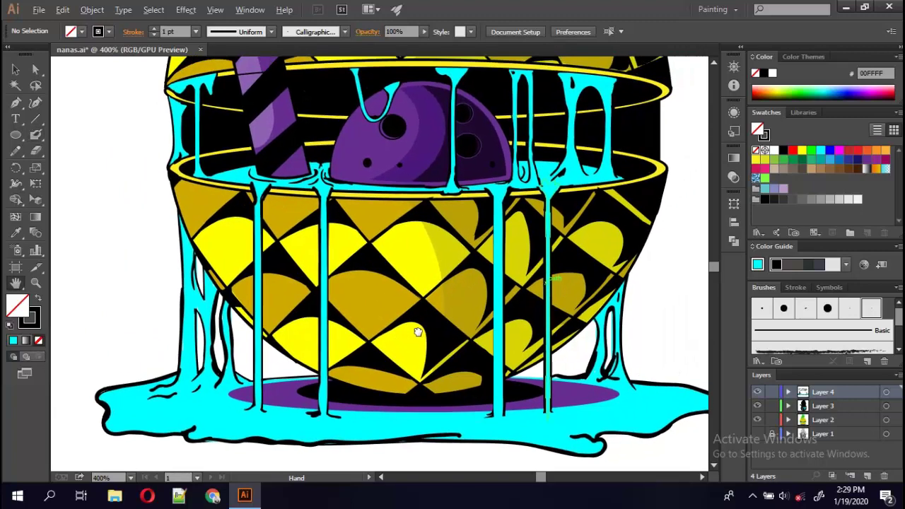
drag(438, 301, 368, 375)
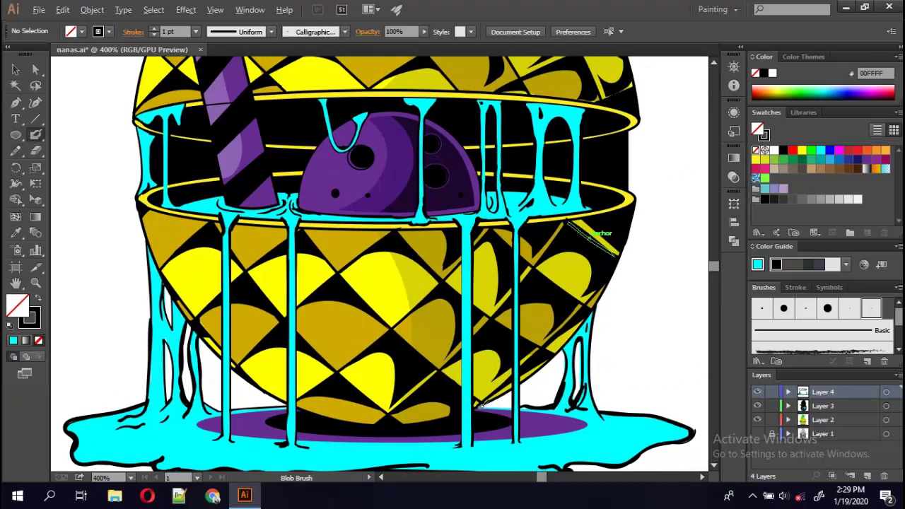
drag(480, 407, 508, 404)
drag(213, 407, 282, 402)
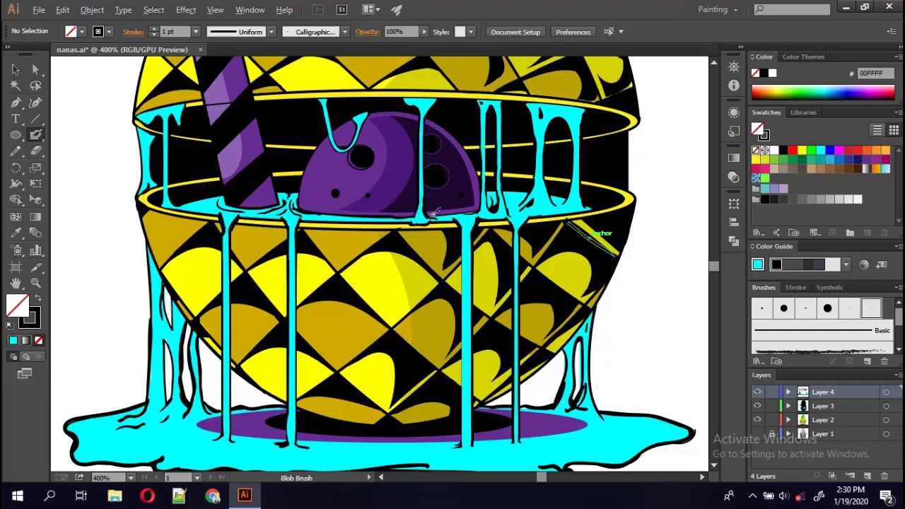
drag(435, 212, 470, 210)
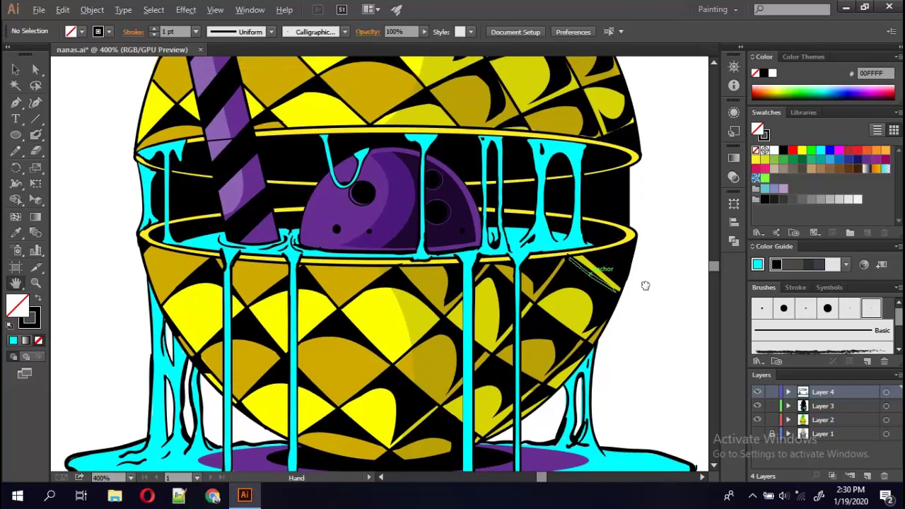
scroll(643, 283, up, 3)
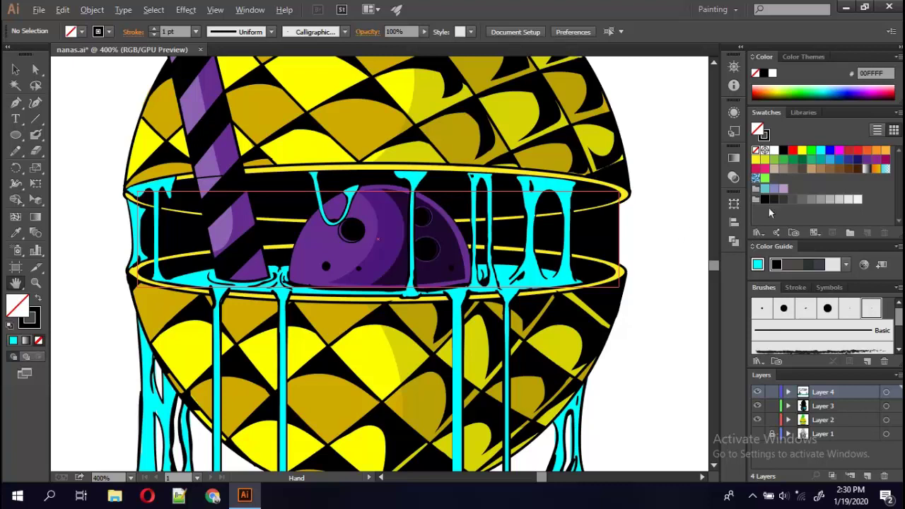
Set up the Blob Brush to paint in cyan with the fill cleared.
click(758, 265)
click(825, 150)
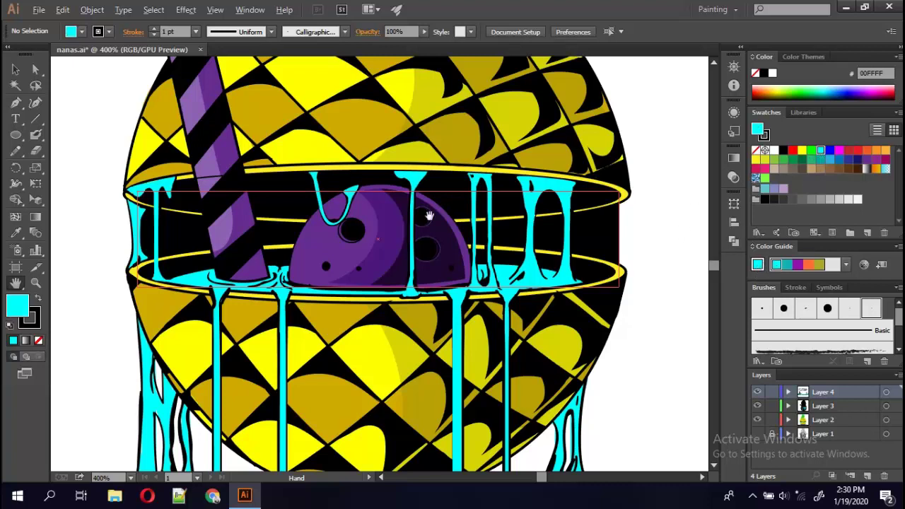
key(shift+b)
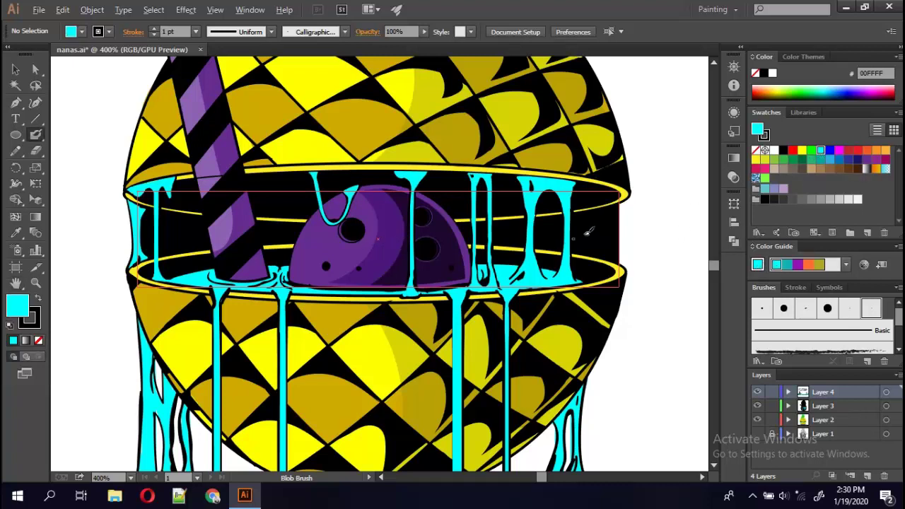
key(slash)
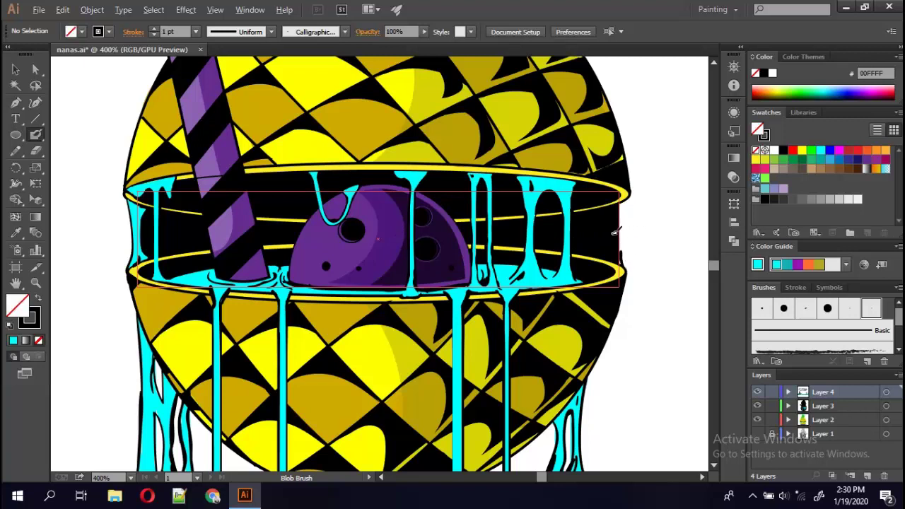
click(16, 340)
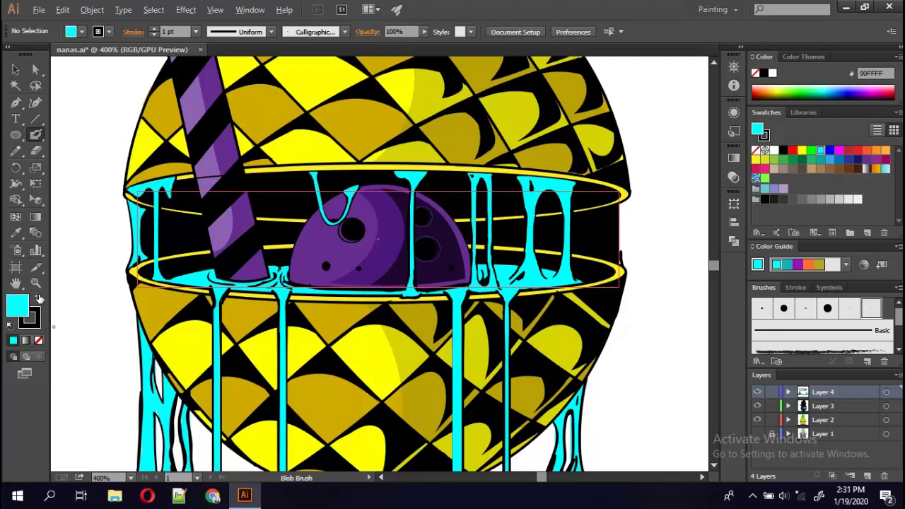
click(38, 339)
click(820, 151)
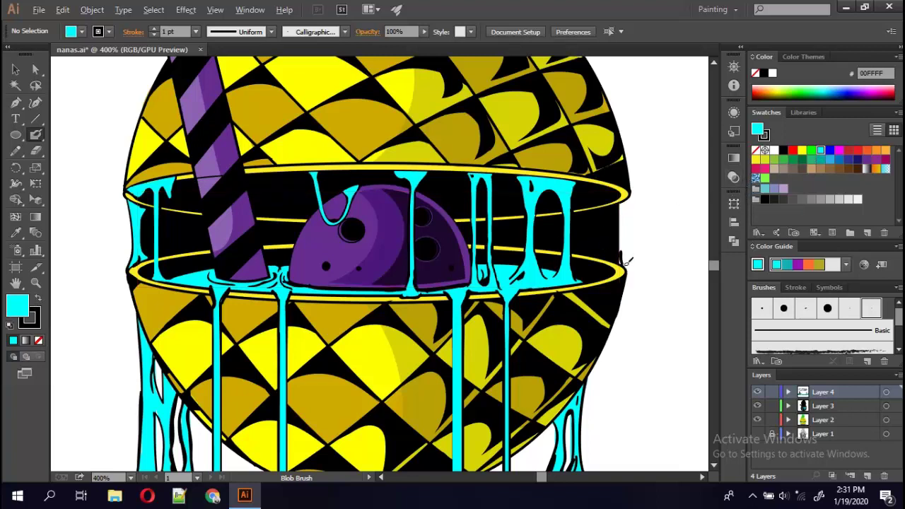
key(slash)
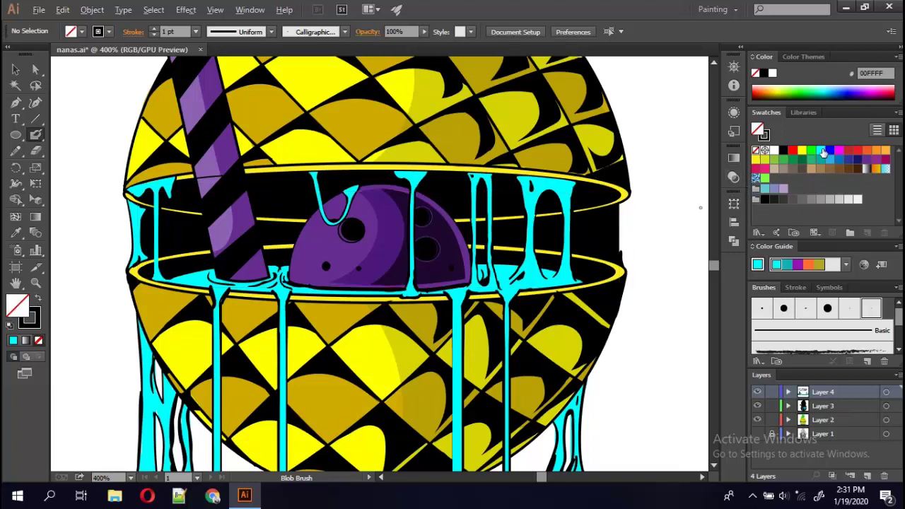
click(821, 151)
key(slash)
click(99, 32)
click(75, 54)
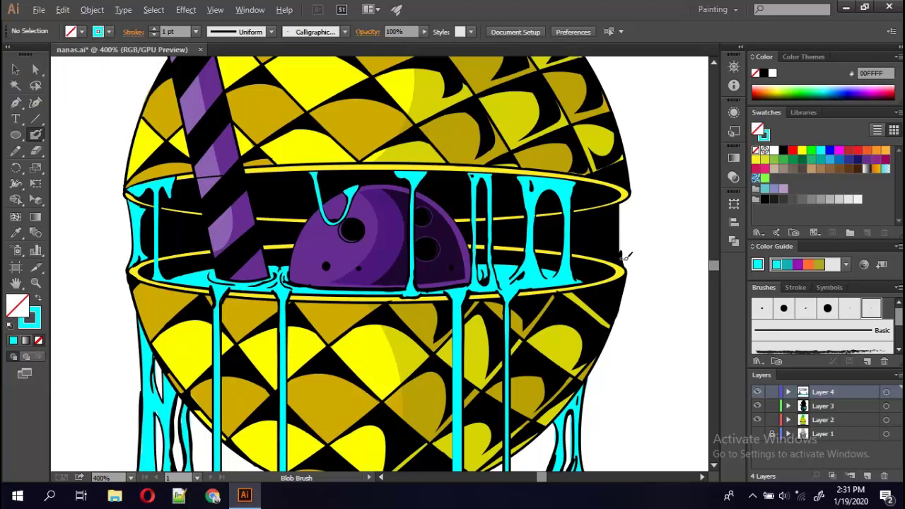
Paint three thin cyan drips at the band's right end and outline their right edge in black.
drag(622, 204, 626, 259)
mouse_move(613, 205)
mouse_down()
mouse_move(614, 253)
mouse_move(618, 206)
mouse_up()
drag(591, 214, 595, 244)
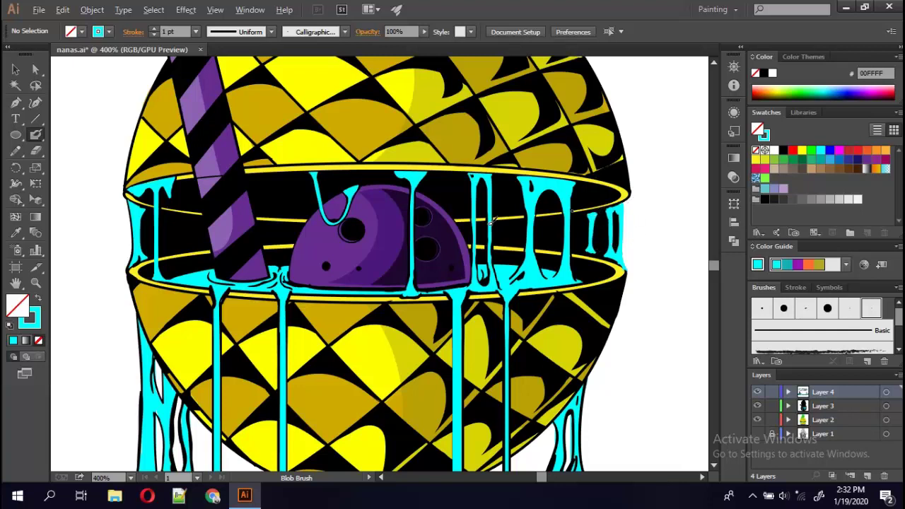
click(784, 151)
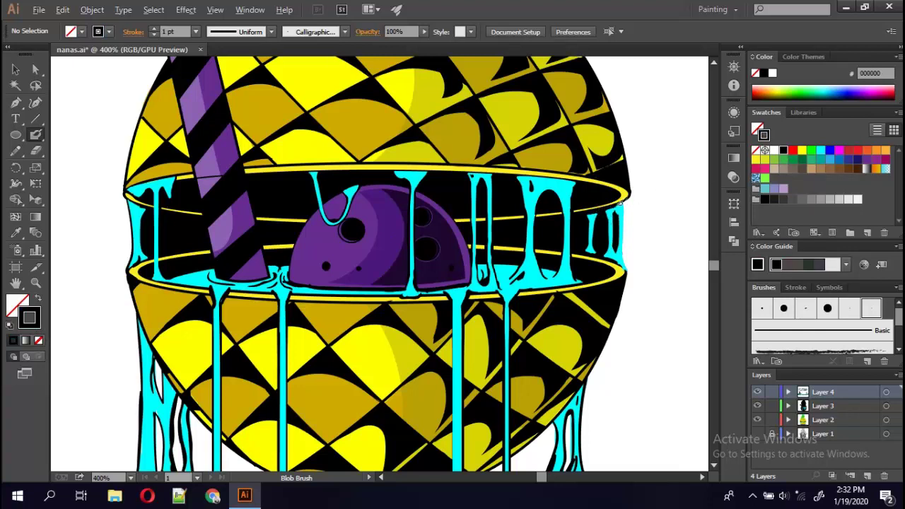
drag(628, 200, 624, 260)
Select the upper yellow rim ellipse and send it to the back.
click(16, 68)
click(226, 160)
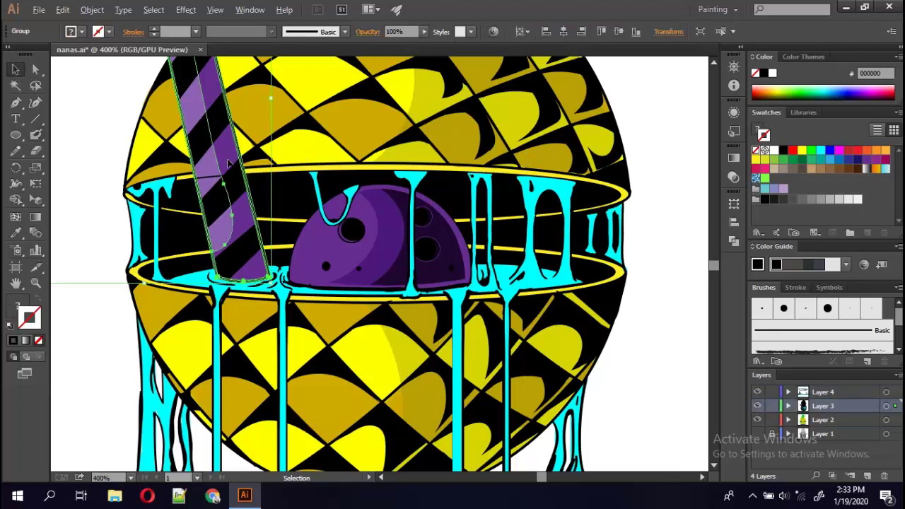
click(232, 225)
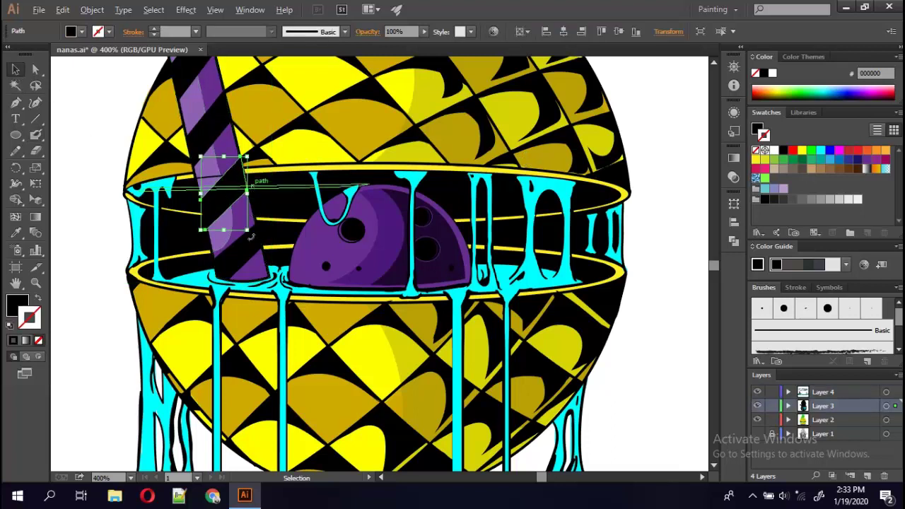
click(273, 95)
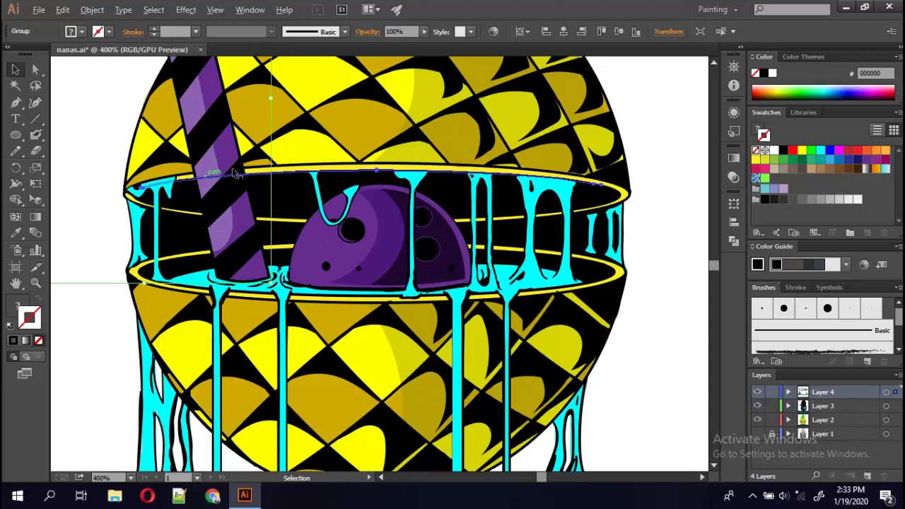
click(243, 172)
click(243, 157)
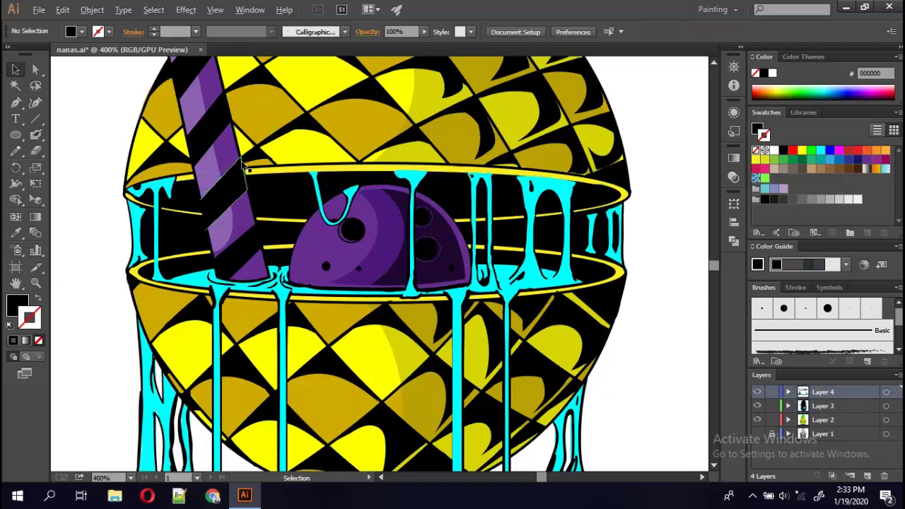
click(247, 164)
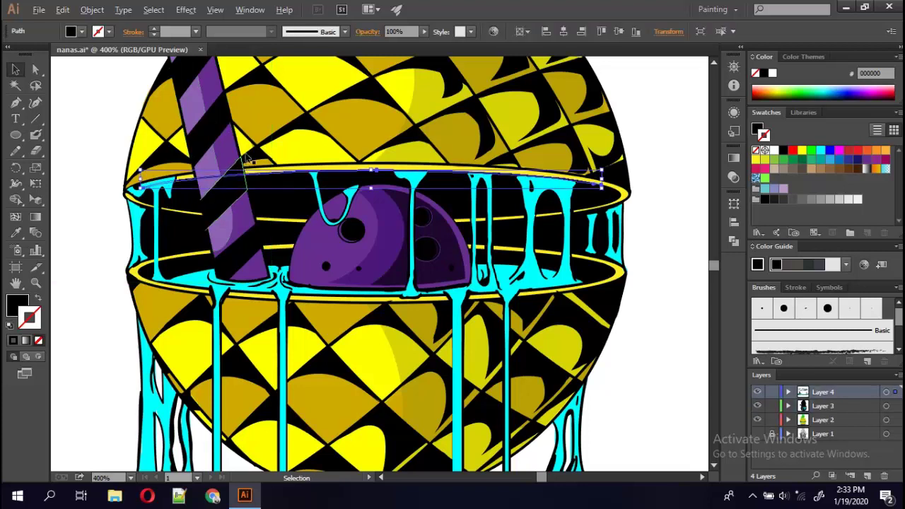
right_click(250, 174)
click(438, 408)
Bring the rim ellipse to the front instead.
click(662, 319)
right_click(312, 178)
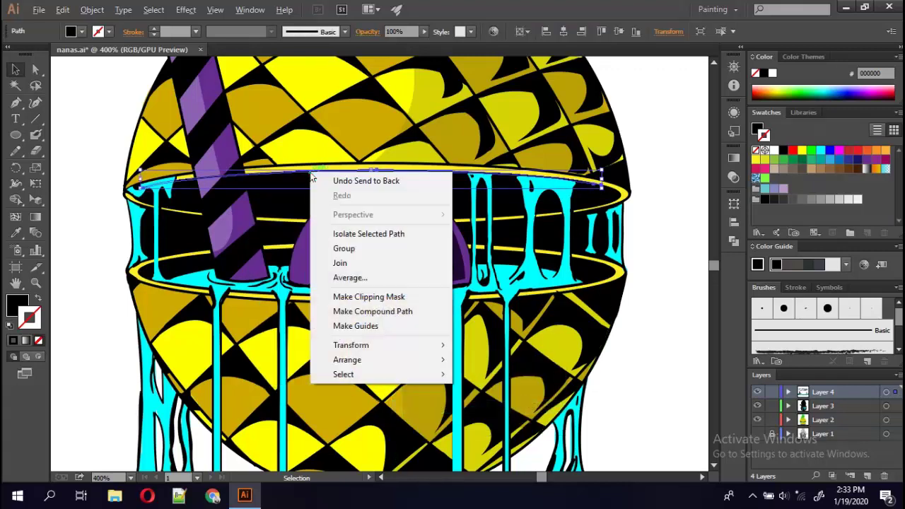
click(470, 359)
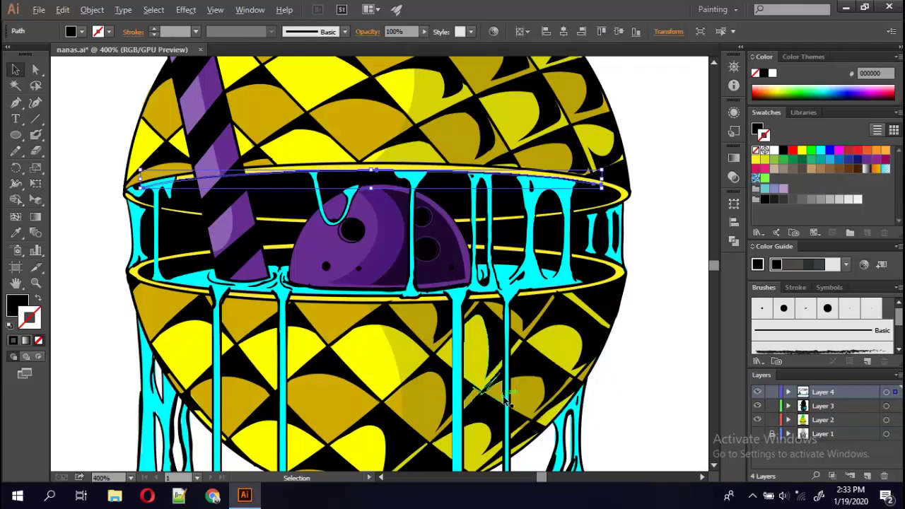
click(658, 388)
Paste a copy of the rim in place and send the copy to the back.
click(803, 407)
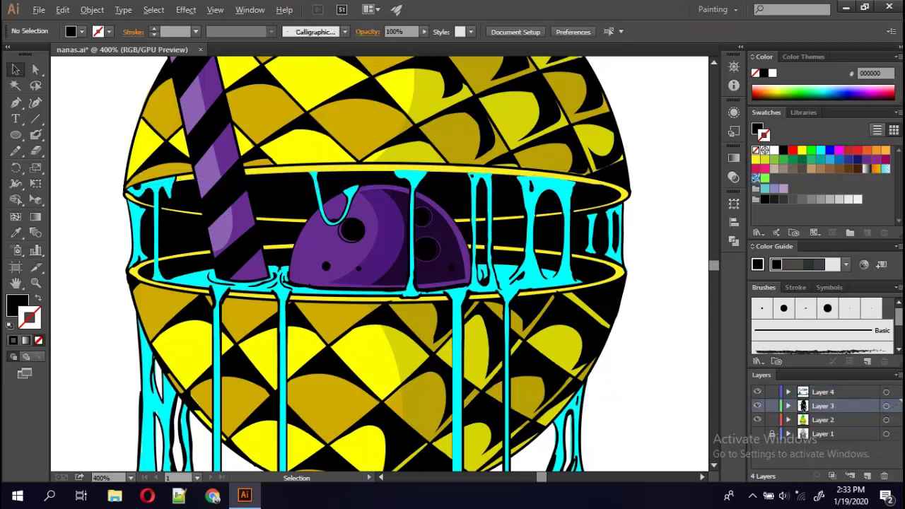
key(ctrl+z)
click(679, 389)
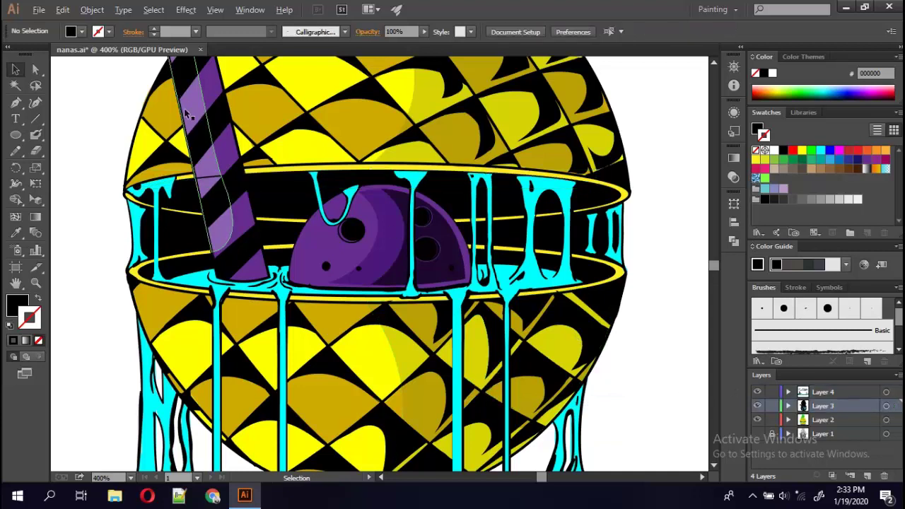
click(258, 177)
right_click(258, 177)
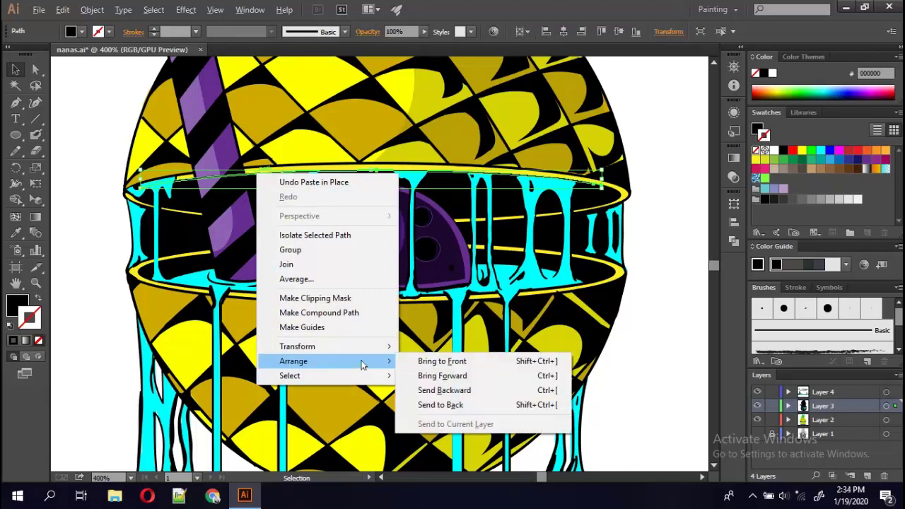
click(467, 405)
click(456, 396)
click(646, 376)
Prepare the Blob Brush with a black stroke and no fill on Layer 4, then zoom out.
key(shift+b)
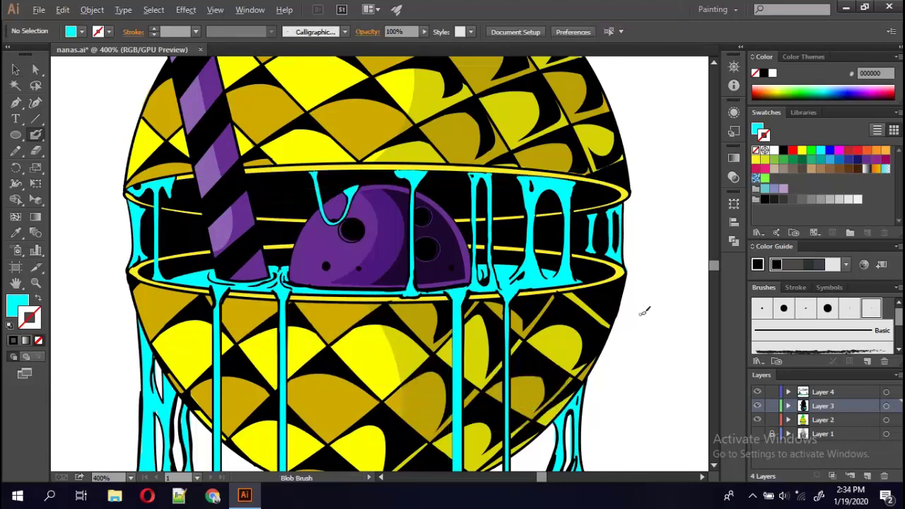
key(x)
key(x)
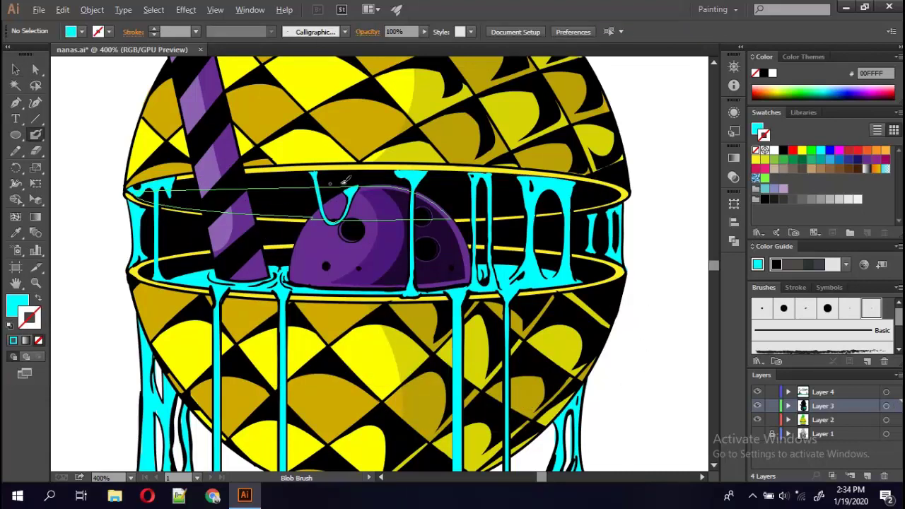
click(765, 199)
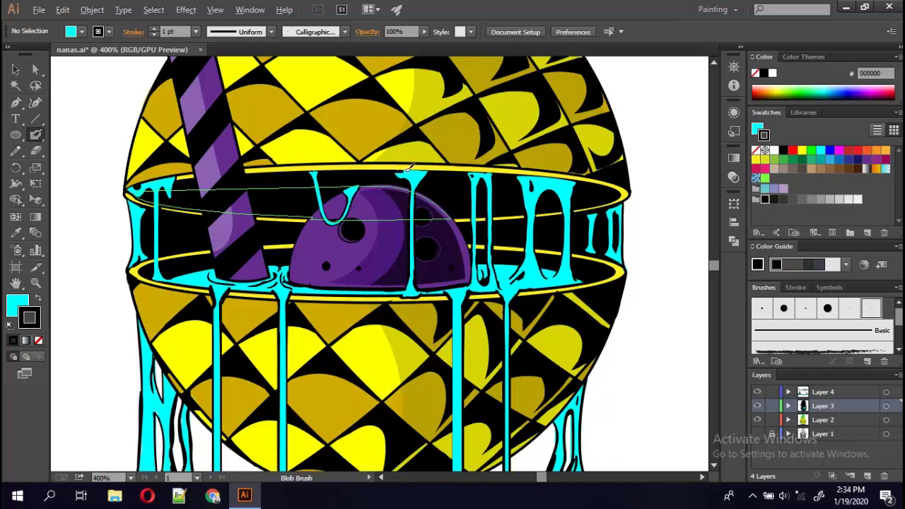
key(slash)
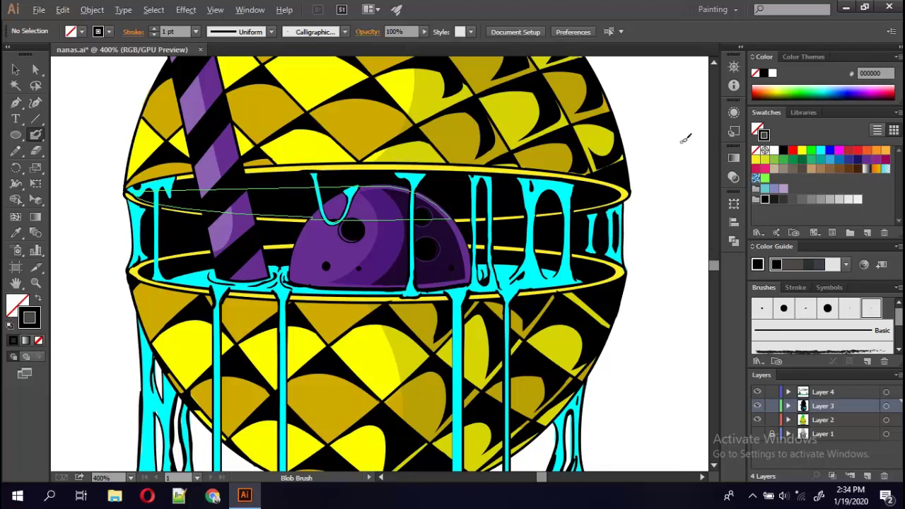
click(827, 394)
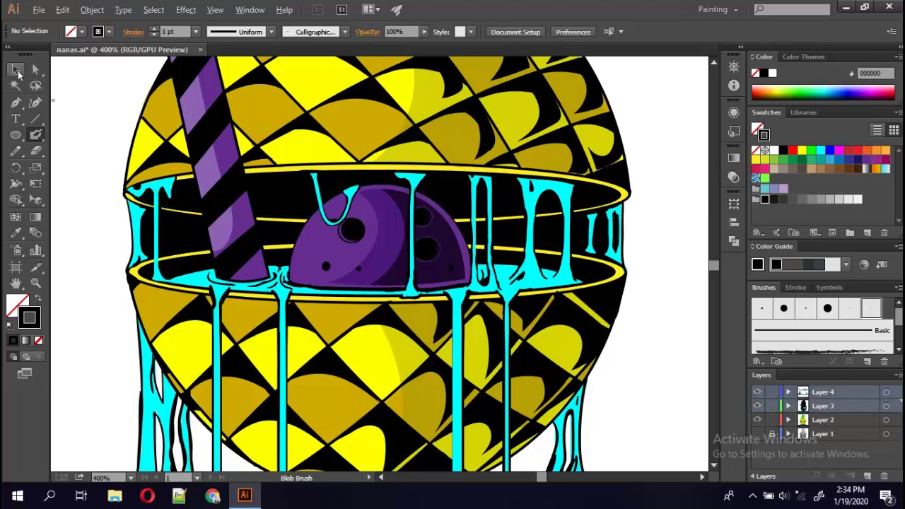
key(v)
key(ctrl+minus)
key(ctrl+minus)
key(ctrl+minus)
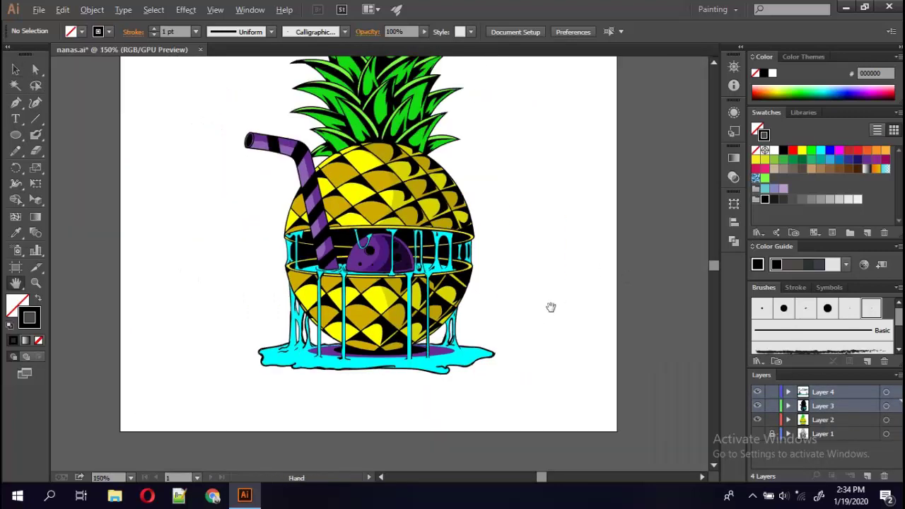
Add a new empty Layer 5 above the existing layers and centre the pineapple in view.
key(shift+b)
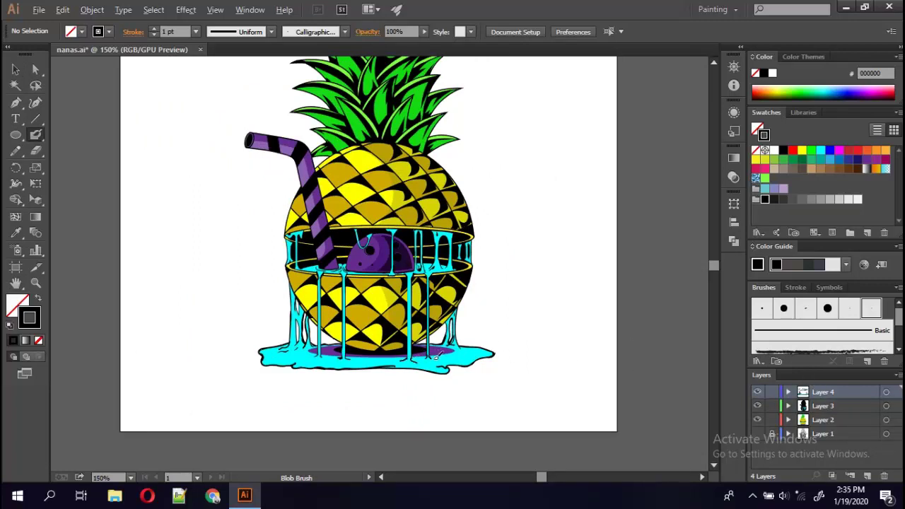
key(h)
drag(496, 278, 517, 328)
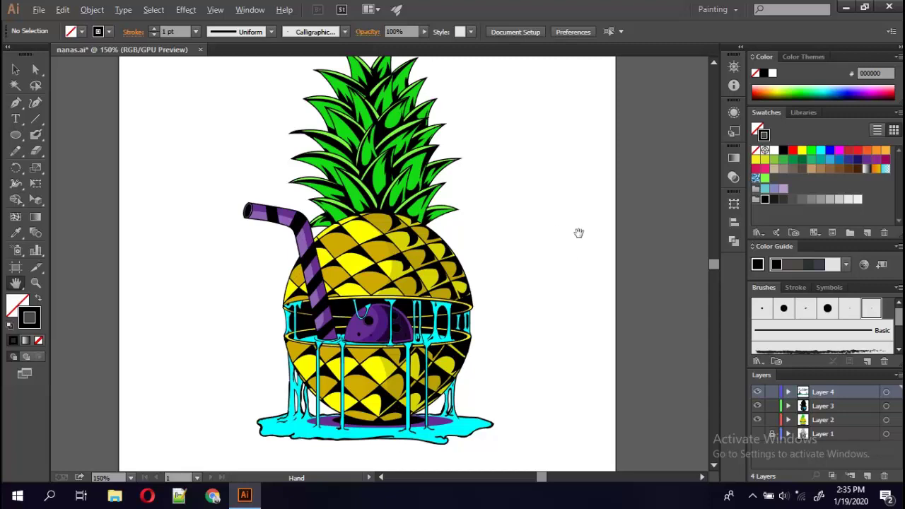
click(867, 476)
mouse_move(511, 202)
mouse_down()
mouse_move(506, 219)
mouse_move(538, 208)
mouse_up()
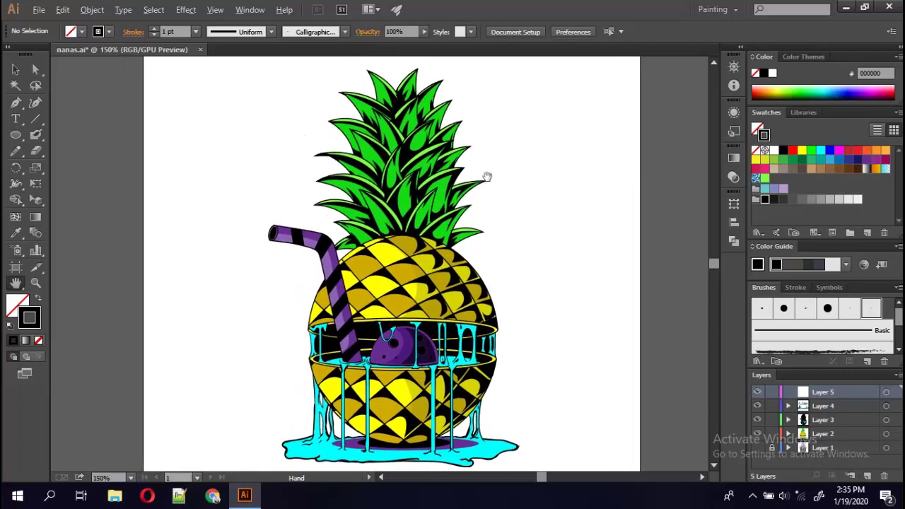
click(15, 151)
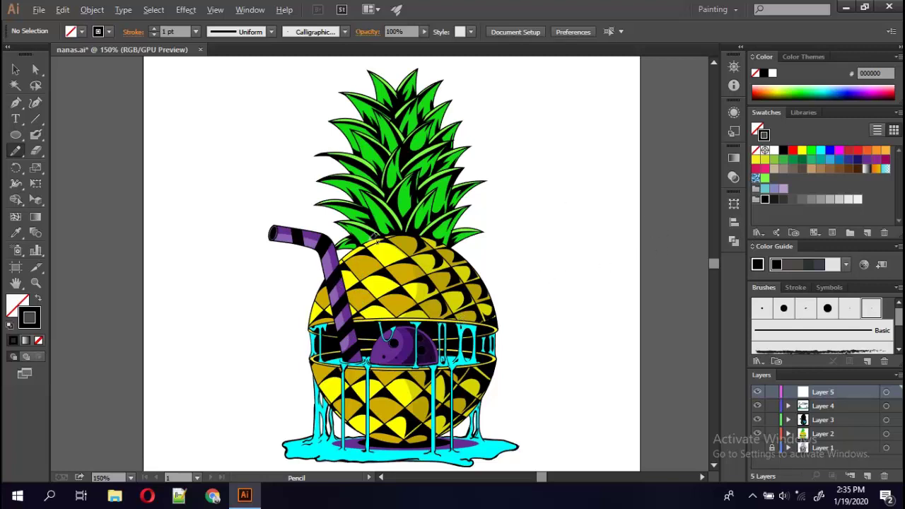
Pick a pale yellow #FFFCC5 in the Color Picker, with the fill and stroke colours adjusted.
click(83, 32)
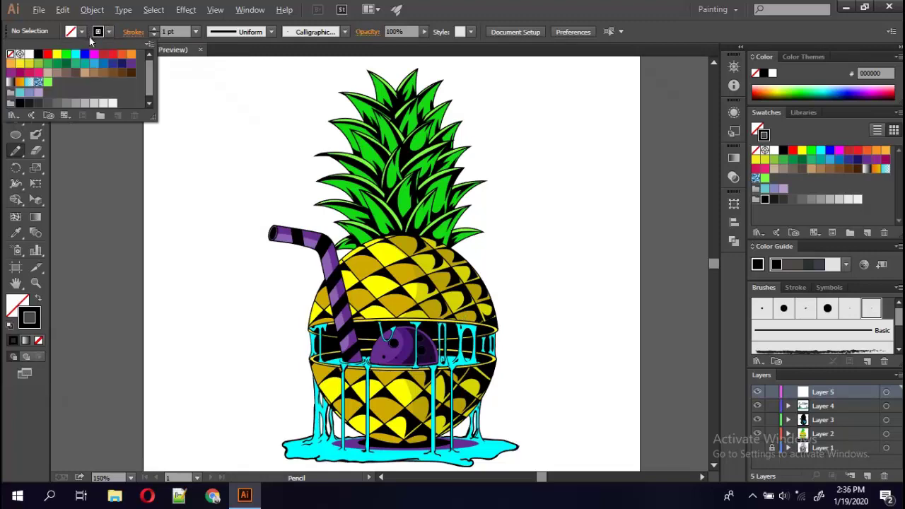
click(29, 54)
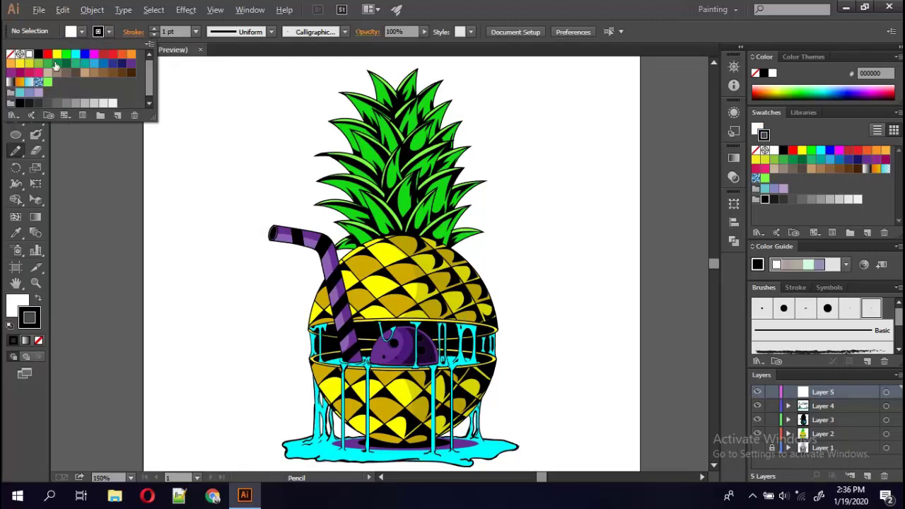
double_click(29, 317)
drag(526, 186, 504, 162)
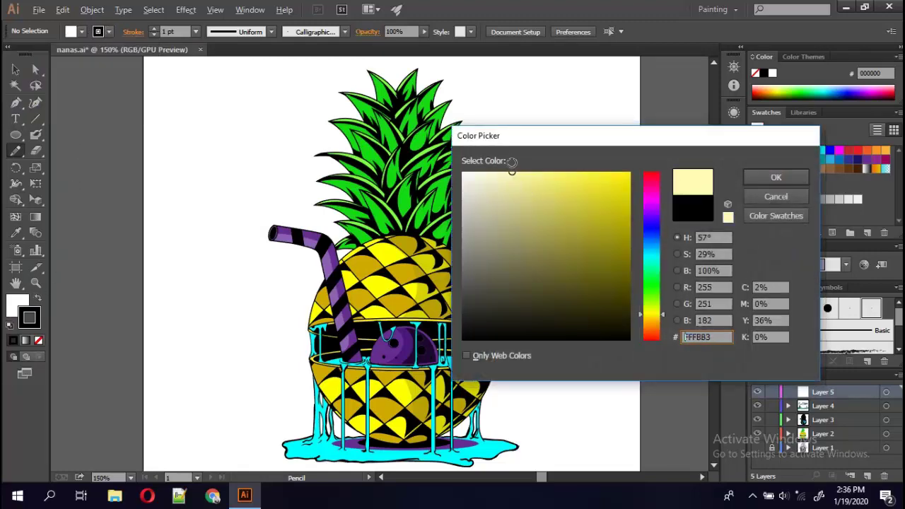
key(Return)
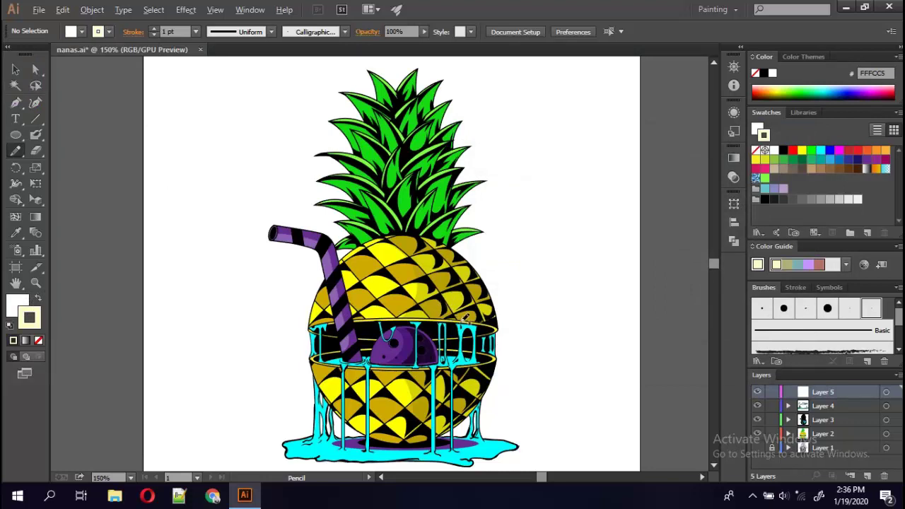
click(109, 32)
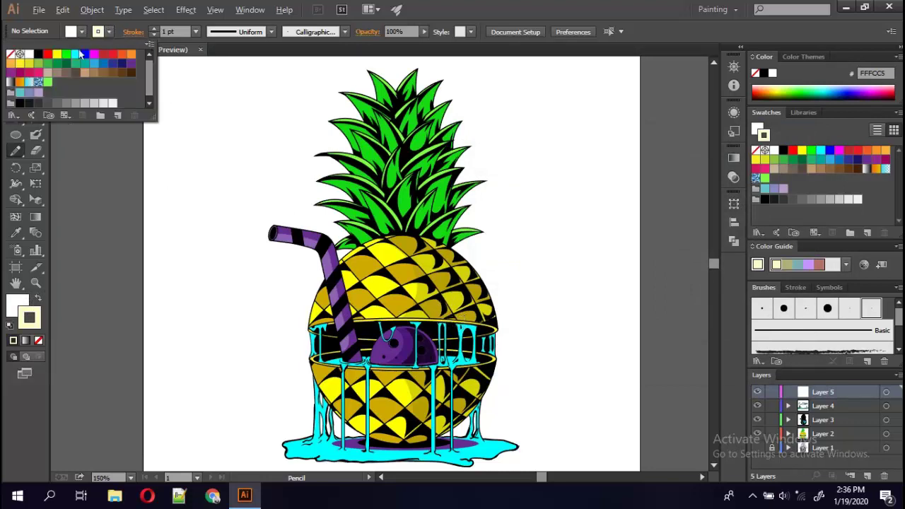
click(36, 57)
click(82, 32)
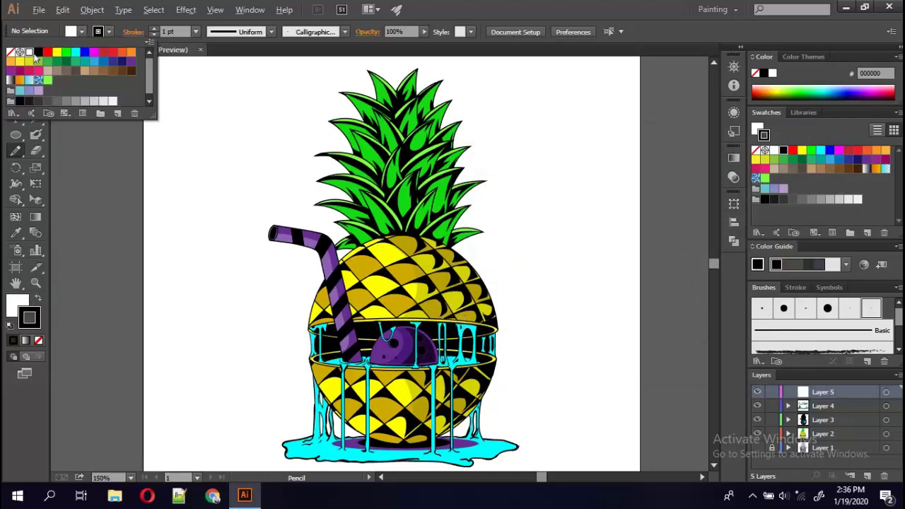
double_click(19, 317)
click(490, 174)
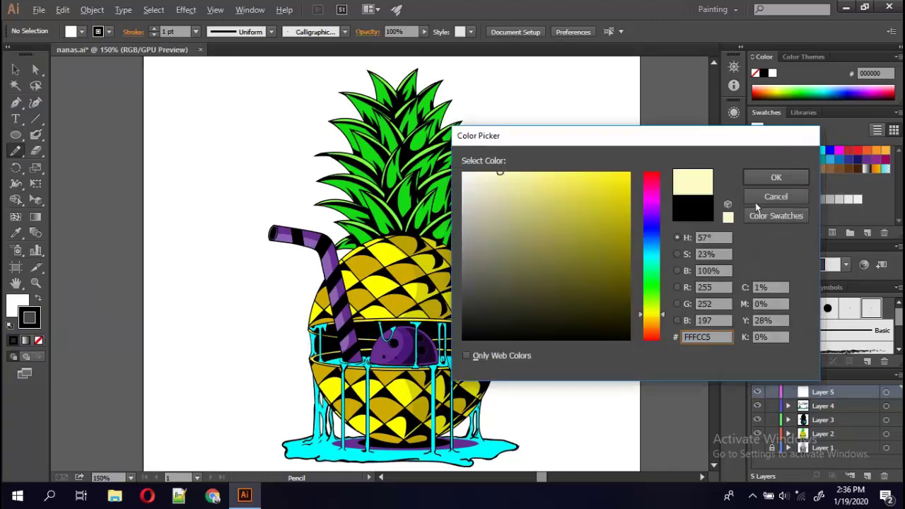
click(771, 174)
Undo a trial crescent highlight, swap fill and stroke, and set the stroke to black 000000.
scroll(495, 260, up, 1)
scroll(495, 259, up, 1)
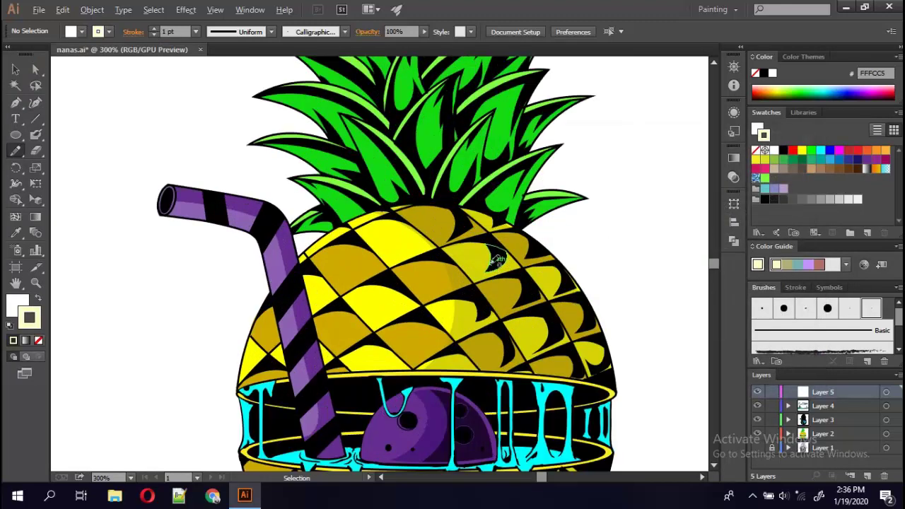
drag(520, 369, 527, 340)
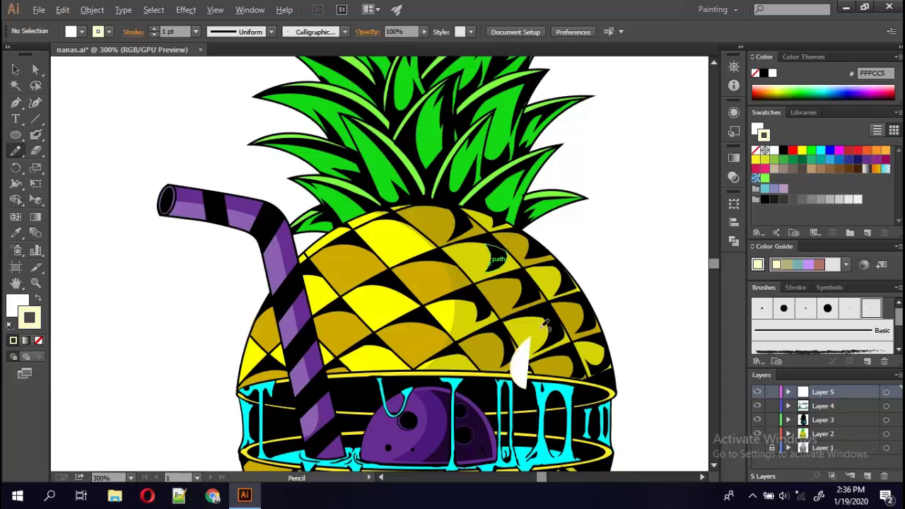
click(39, 298)
key(shift+x)
key(z)
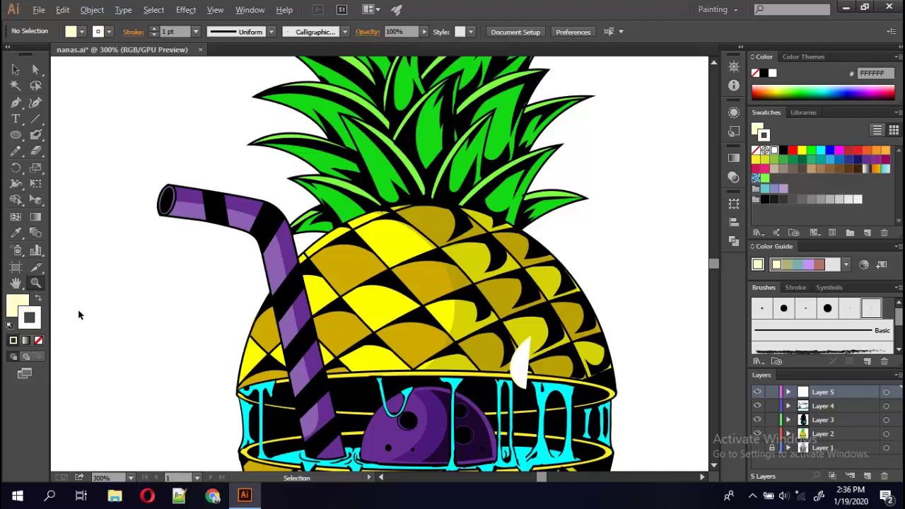
key(ctrl+z)
click(38, 298)
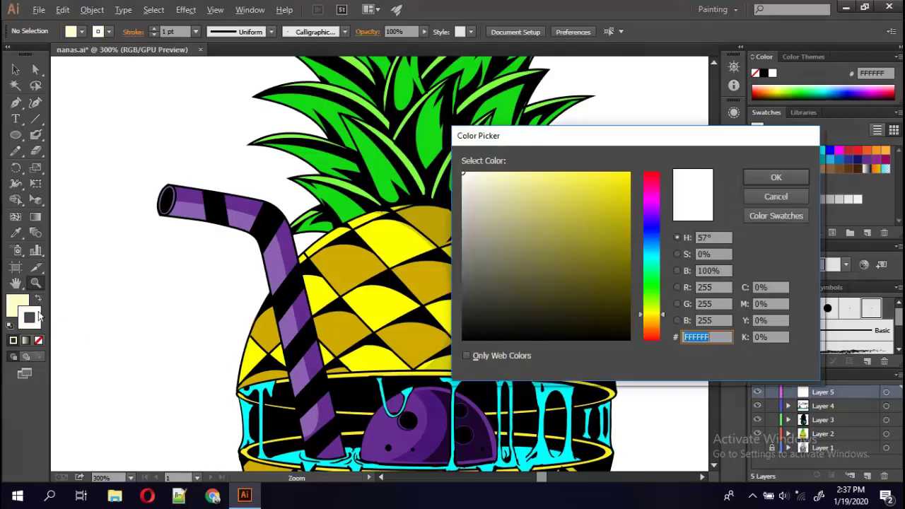
double_click(29, 318)
text(000000)
key(Return)
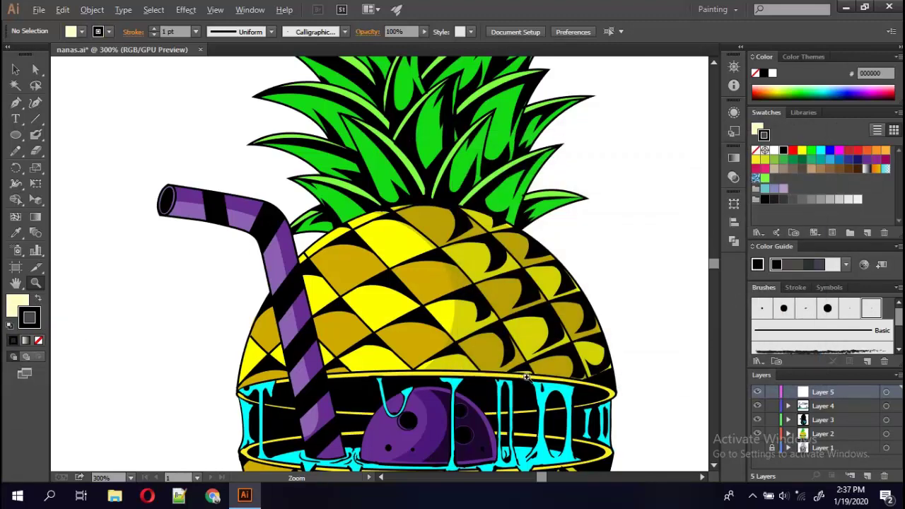
Draw trial pencil highlight strokes with a 0.5 pt stroke weight, undoing the last one.
key(n)
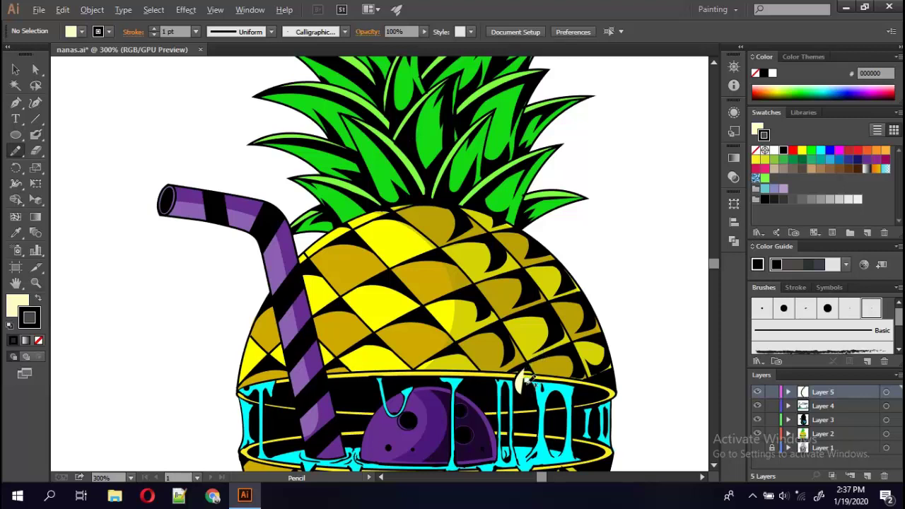
drag(524, 375, 579, 386)
click(195, 33)
click(215, 66)
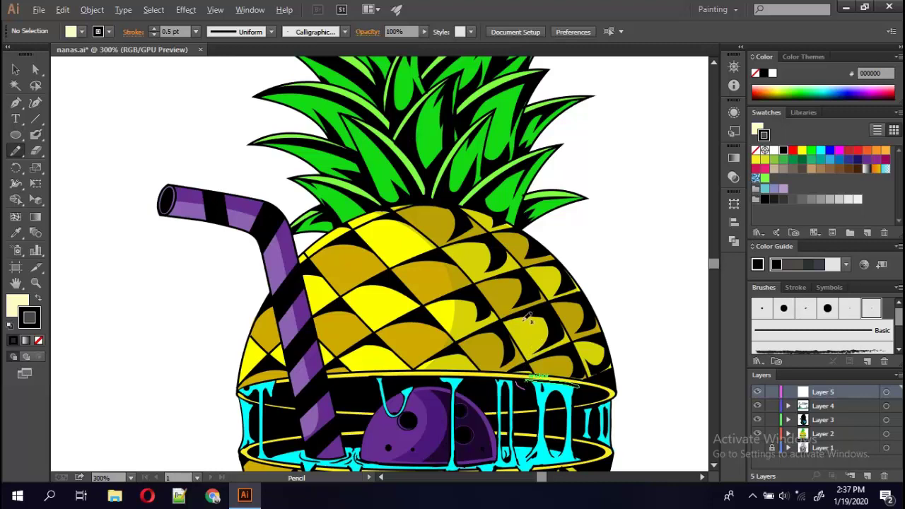
drag(527, 309, 520, 387)
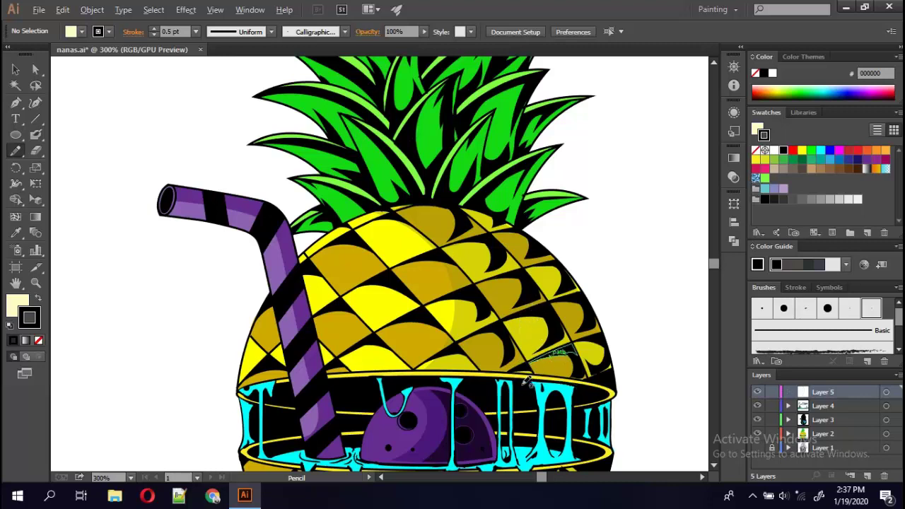
drag(527, 356, 568, 310)
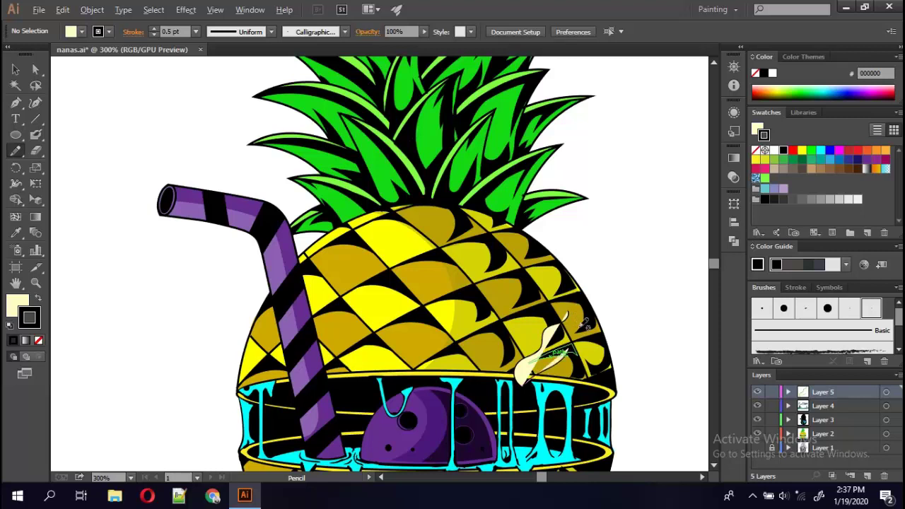
key(ctrl+space)
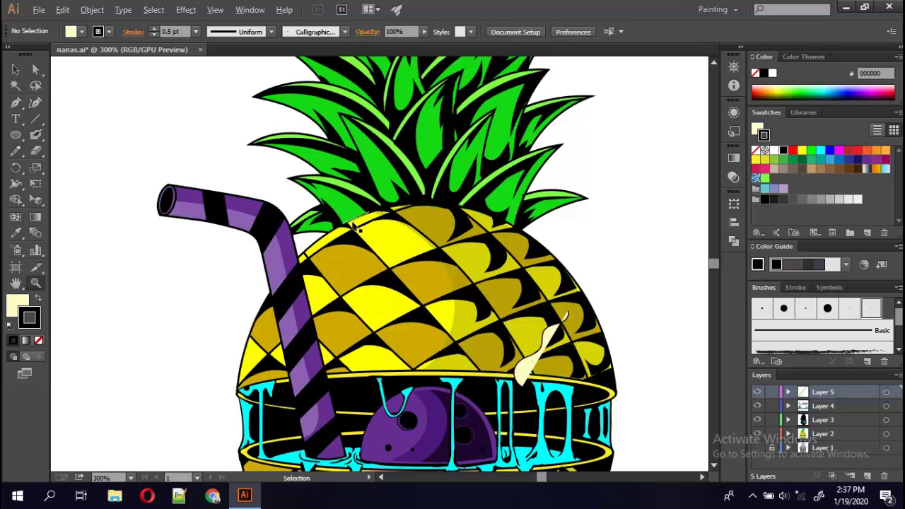
key(ctrl+z)
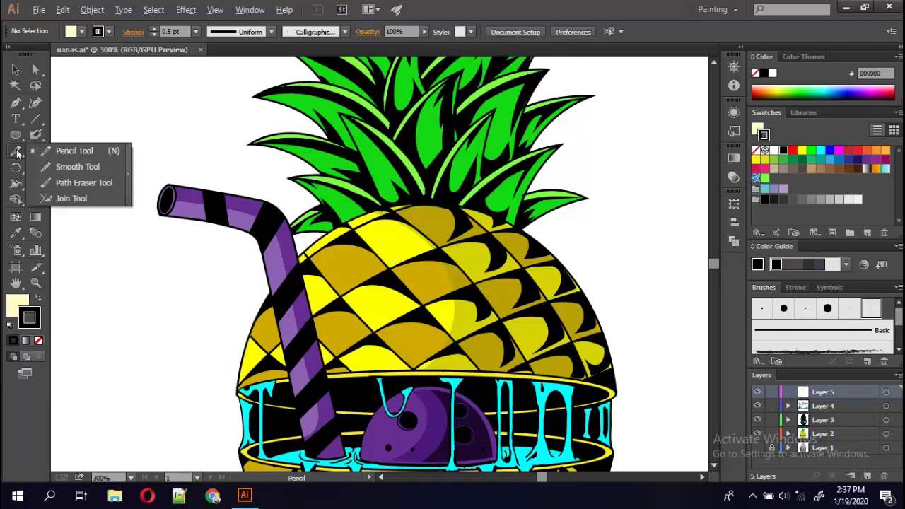
Adjust the Pencil Tool Options, then draw and remove a cream highlight stroke down to the rim.
double_click(16, 151)
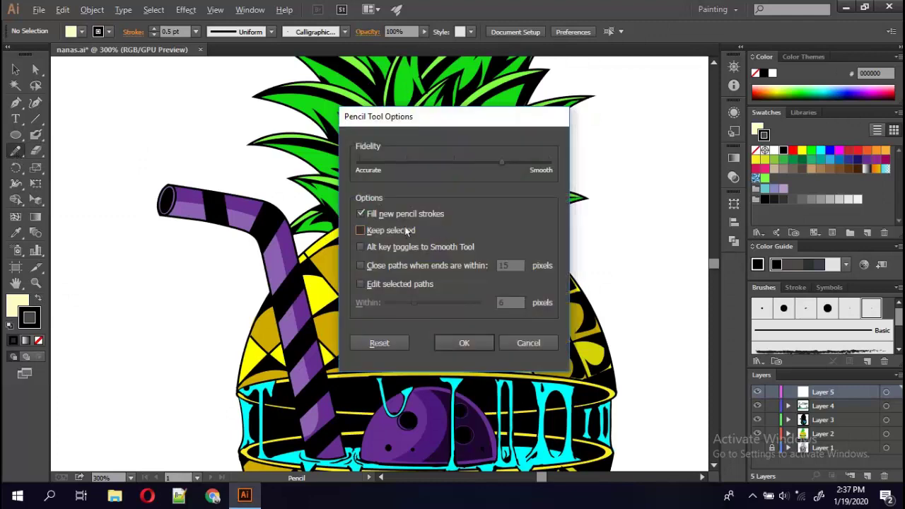
click(461, 343)
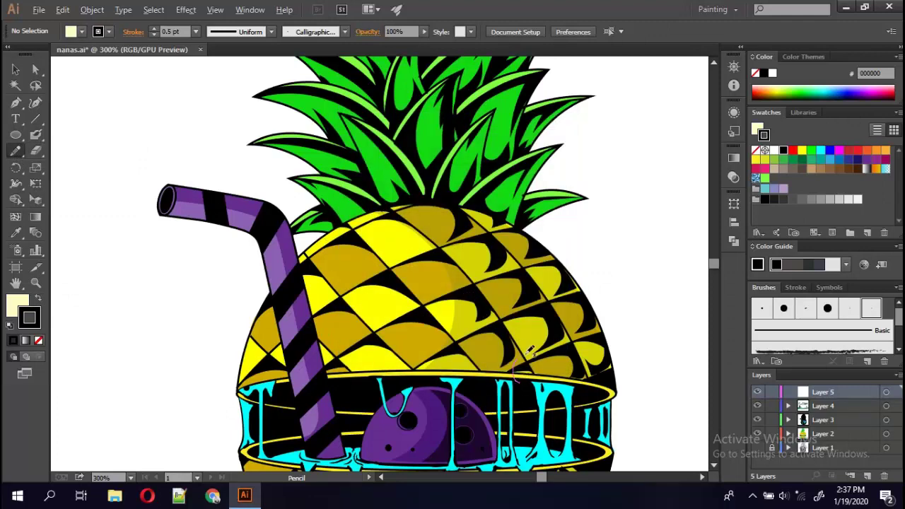
drag(568, 309, 520, 379)
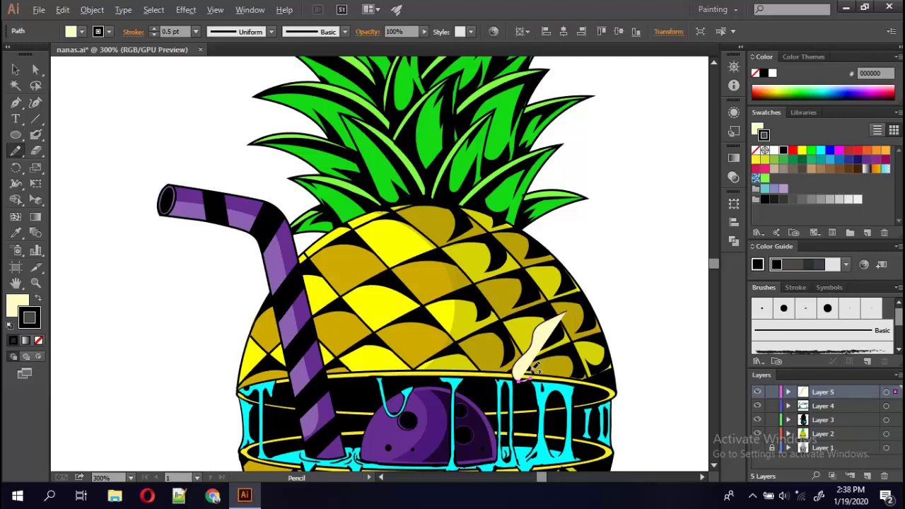
key(z)
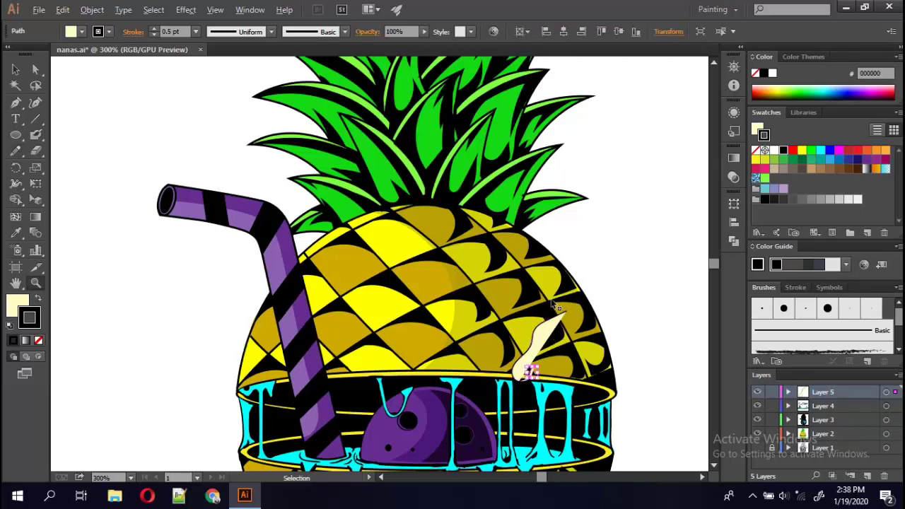
key(Delete)
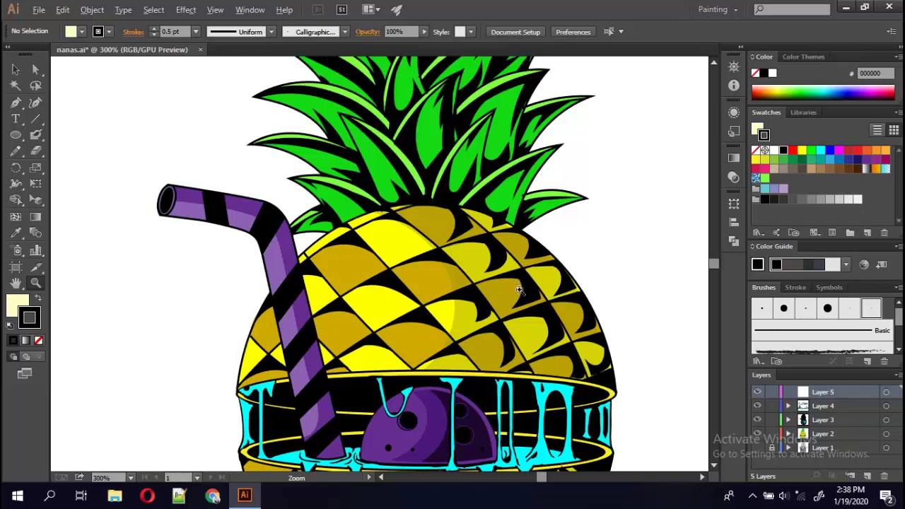
Set the Blob Brush to 4 pt with the pale cream fill FFFCC5.
click(35, 135)
click(196, 31)
click(233, 151)
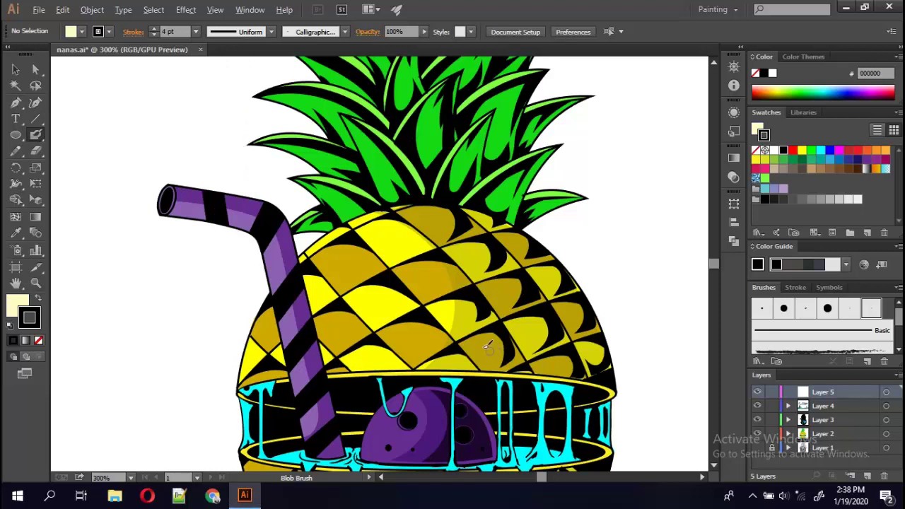
click(82, 32)
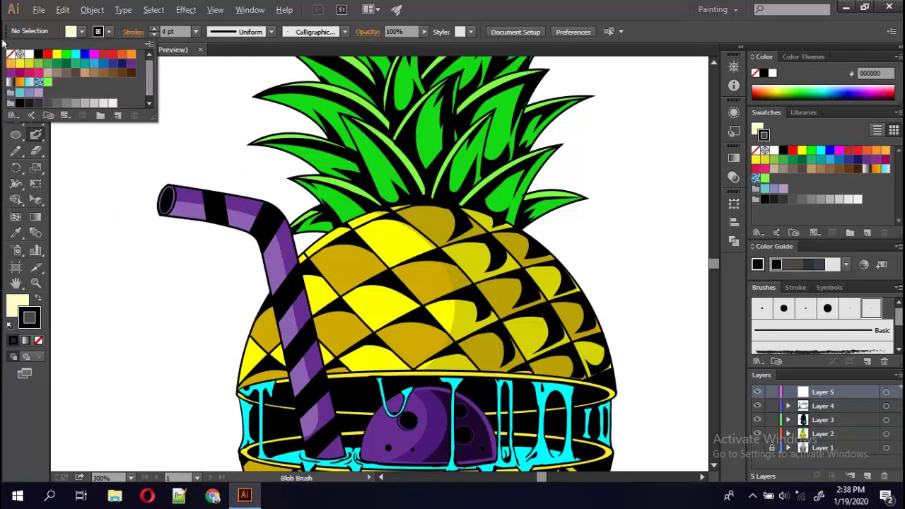
Paint curved cream smoke wisps on the pineapple's right side, then add a new layer.
drag(161, 289, 164, 317)
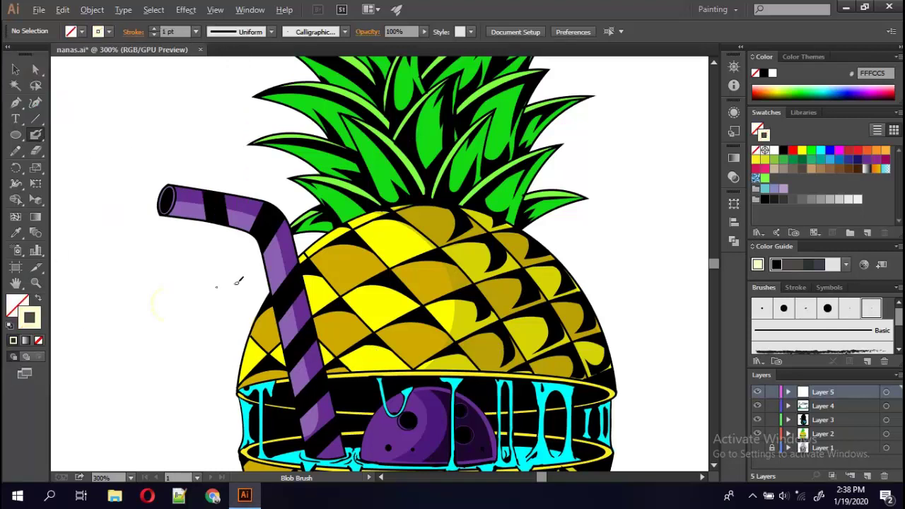
drag(303, 264, 278, 324)
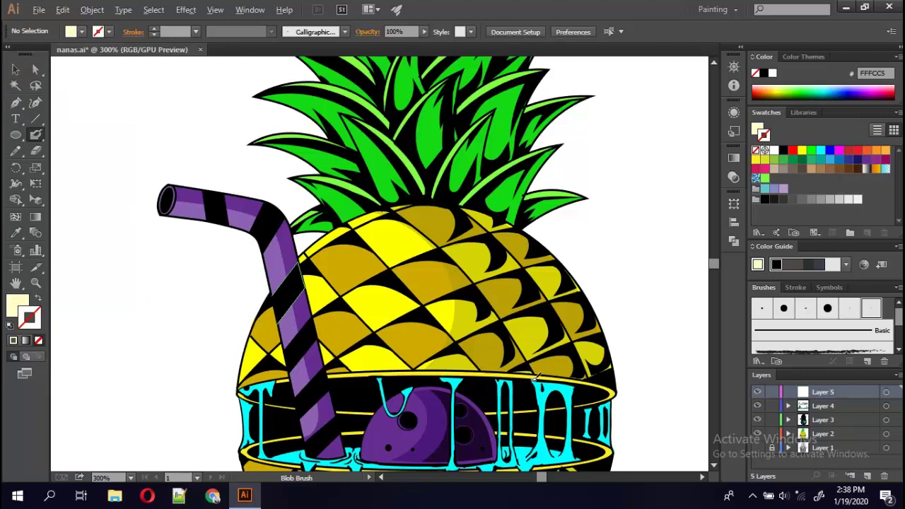
mouse_move(523, 380)
mouse_down()
mouse_move(526, 352)
mouse_move(577, 311)
mouse_up()
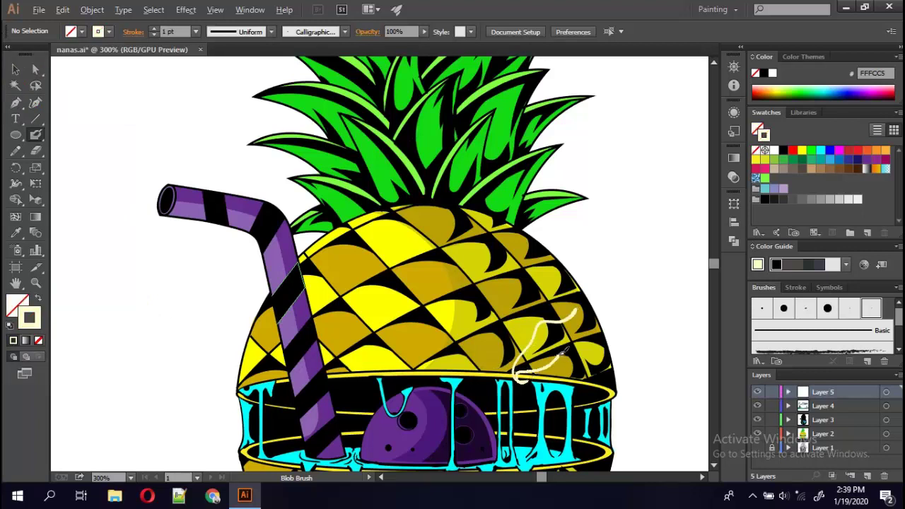
drag(564, 353, 633, 327)
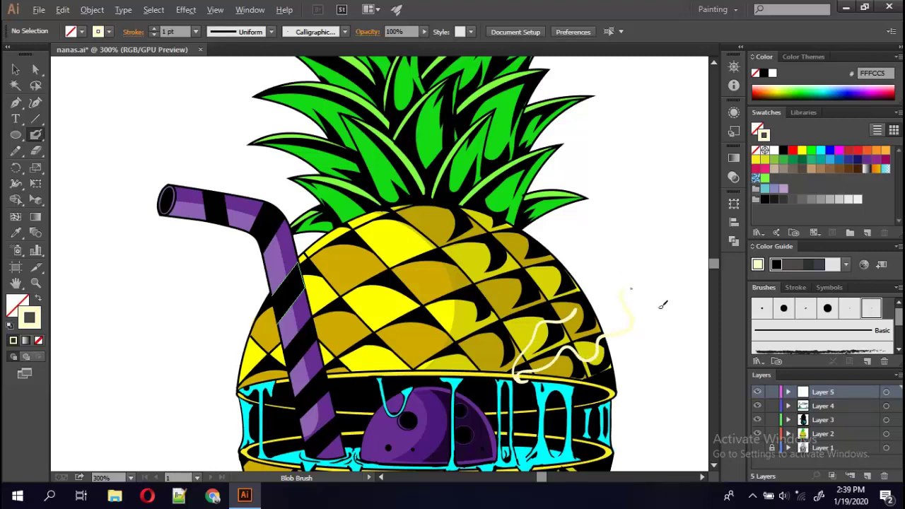
click(868, 476)
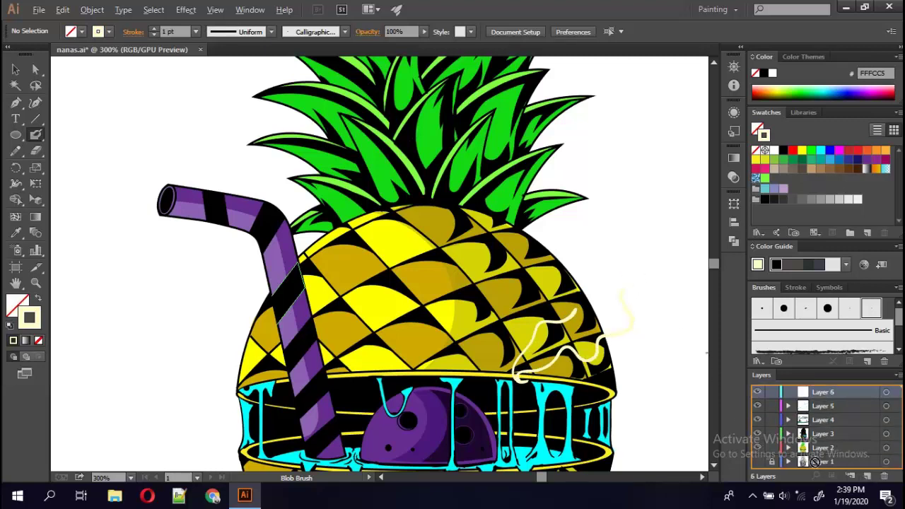
Move the new layer to the bottom and draw a rectangle covering the whole artboard.
drag(821, 392, 821, 460)
key(ctrl+1)
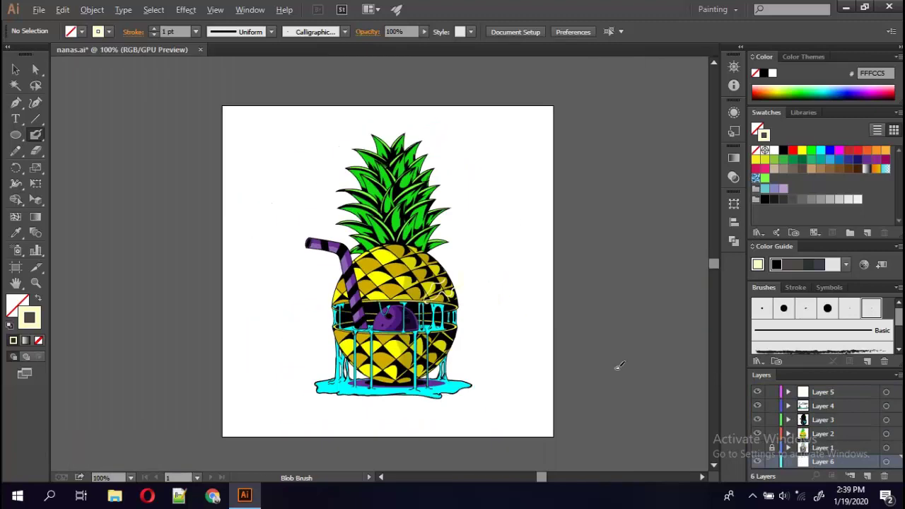
drag(15, 134, 42, 135)
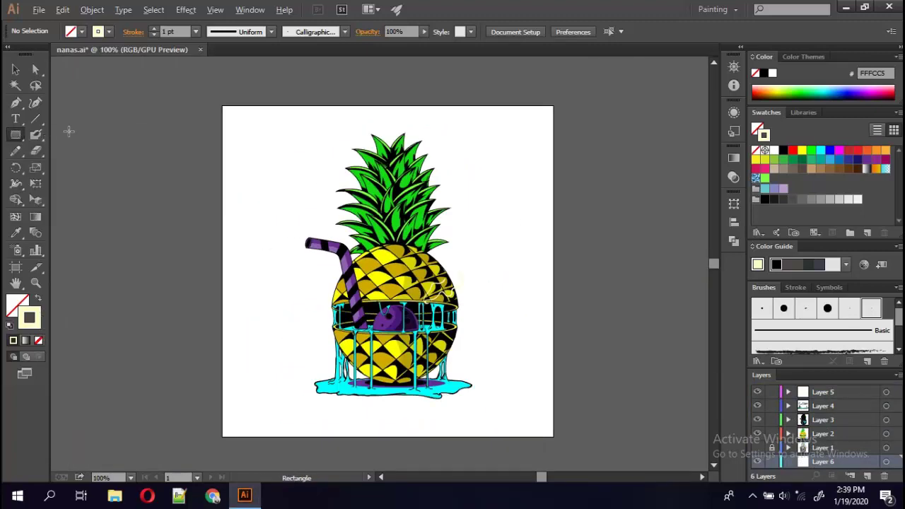
drag(222, 106, 554, 437)
Give the background rectangle a red fill and no stroke.
click(82, 32)
click(38, 54)
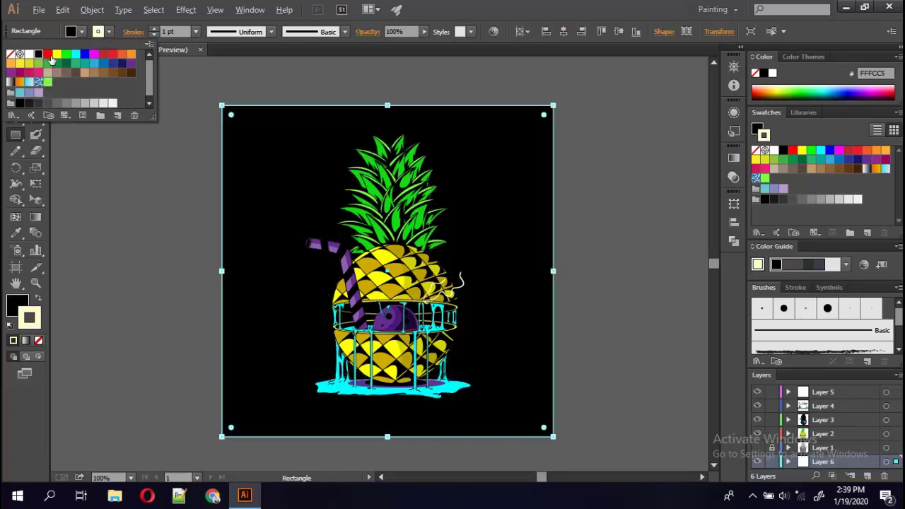
click(104, 54)
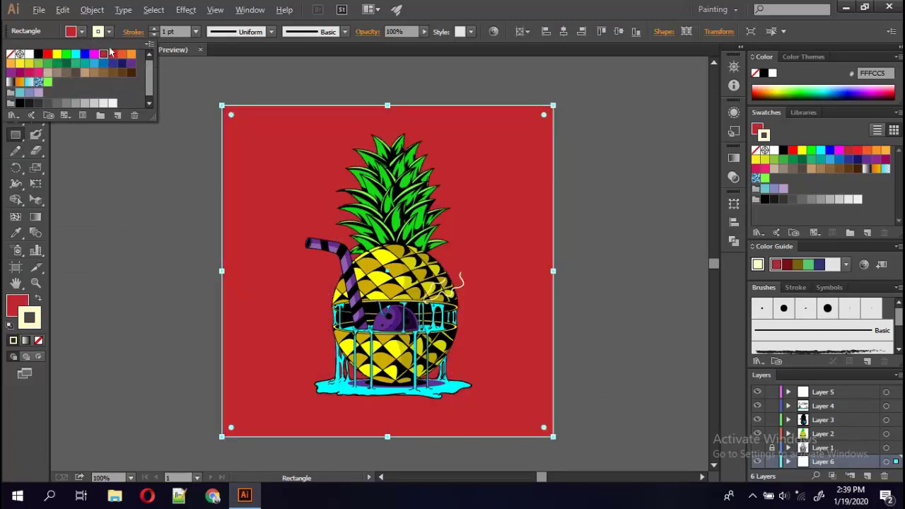
click(108, 32)
click(11, 54)
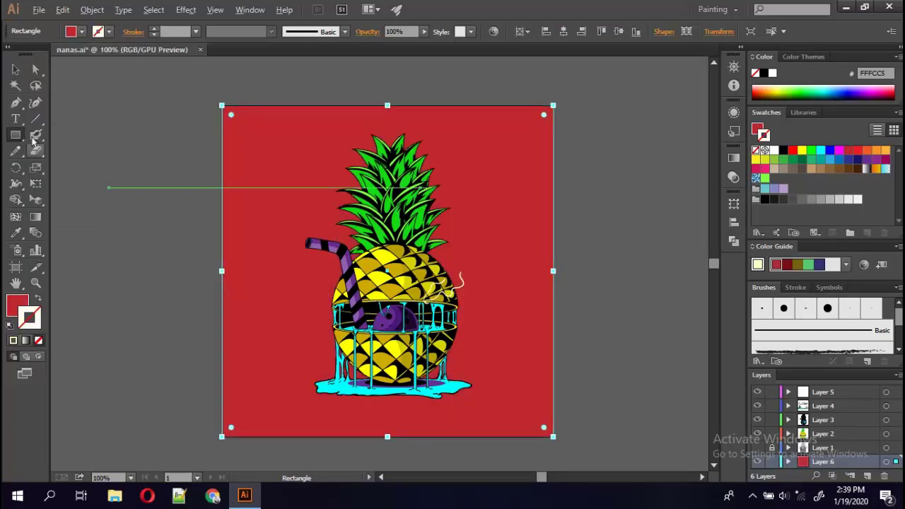
Return to the cream Blob Brush, deselect the rectangle and paint a small test stroke.
key(shift+b)
key(ctrl+shift+a)
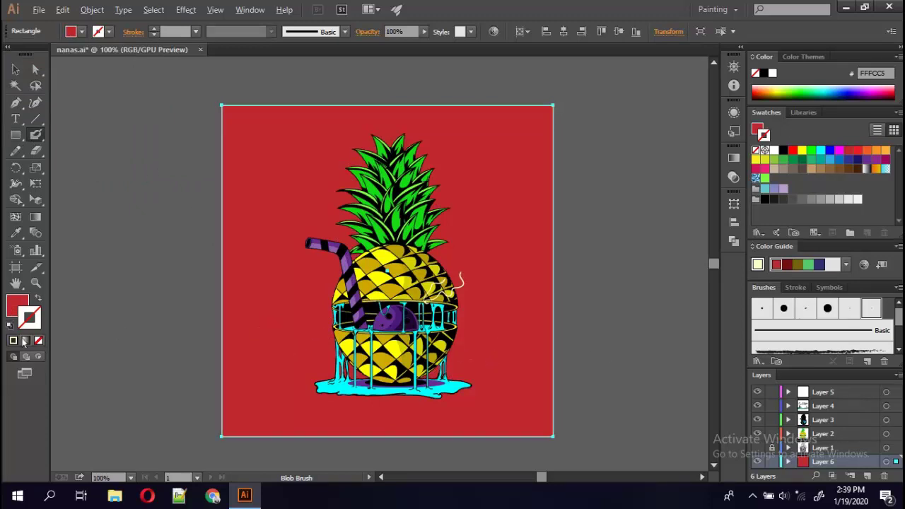
click(12, 340)
drag(257, 342, 273, 332)
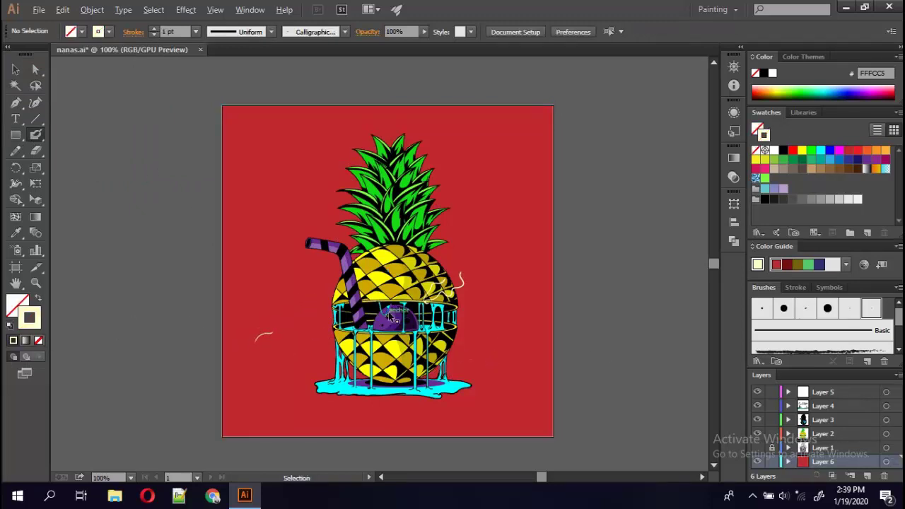
Undo the stray stroke, zoom in and paint cream smoke strokes at 5 pt.
key(ctrl+z)
key(ctrl+plus)
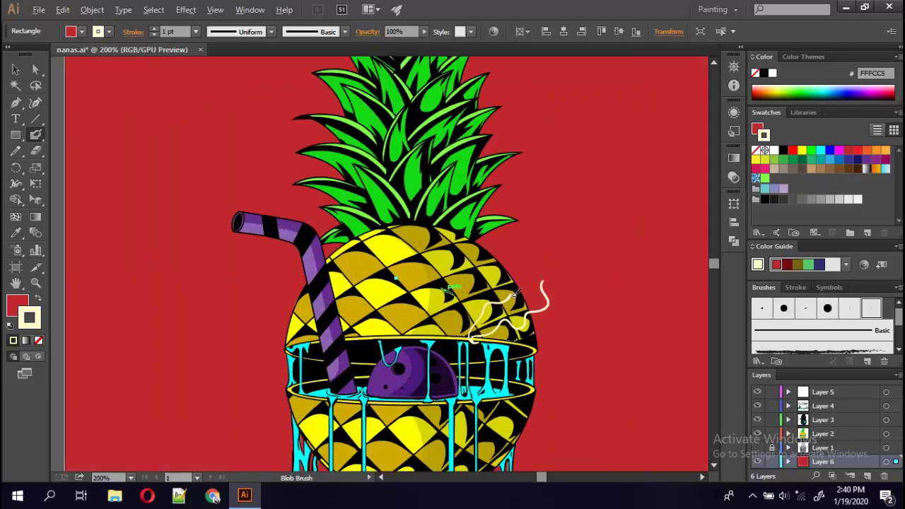
mouse_move(503, 269)
mouse_down()
mouse_move(515, 288)
mouse_move(505, 248)
mouse_move(491, 237)
mouse_move(523, 244)
mouse_move(548, 280)
mouse_move(557, 278)
mouse_move(542, 287)
mouse_up()
key(ctrl+shift+a)
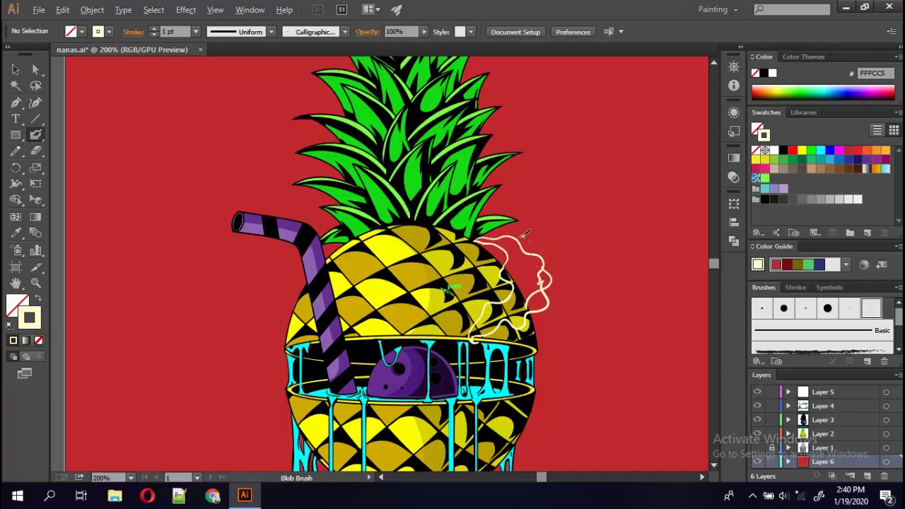
click(196, 31)
click(213, 149)
drag(499, 309, 478, 330)
On the smoke layer, fill the lower smoke plume with cream at 3 pt.
click(823, 392)
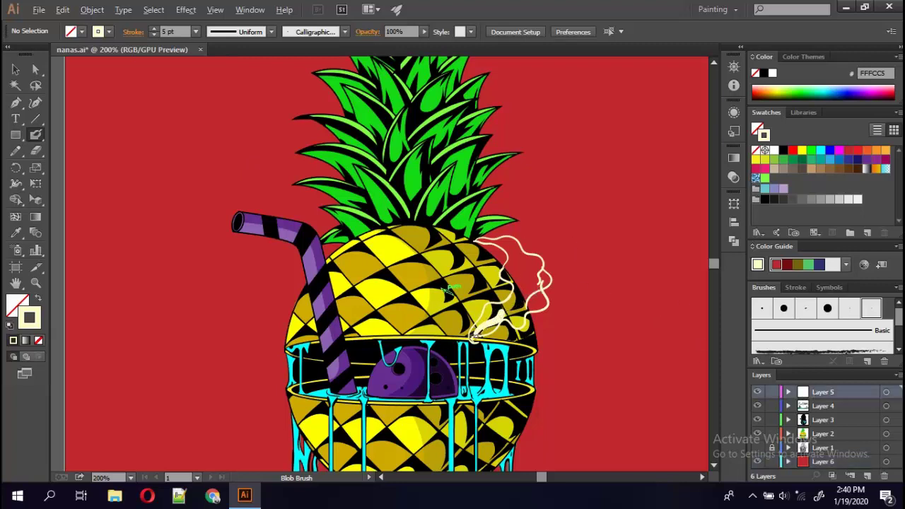
click(195, 32)
click(212, 118)
mouse_move(498, 312)
mouse_down()
mouse_move(495, 302)
mouse_move(546, 267)
mouse_up()
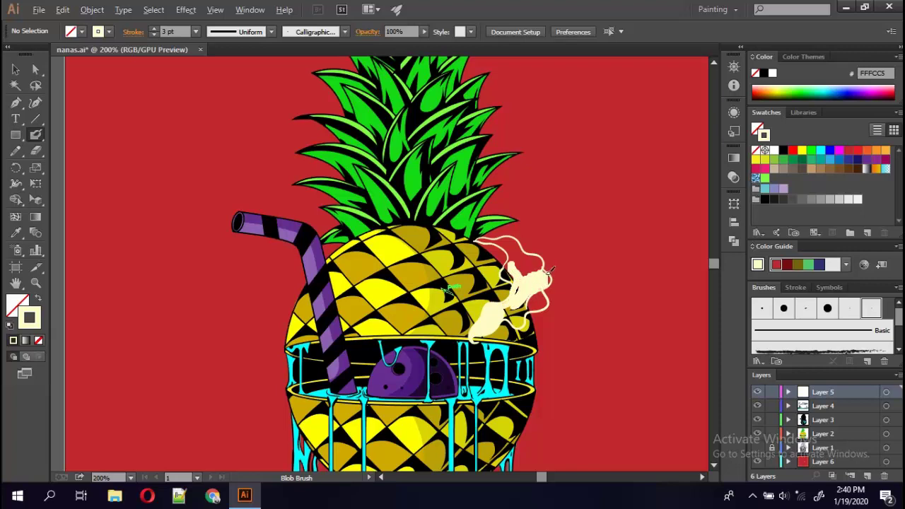
drag(546, 297, 542, 293)
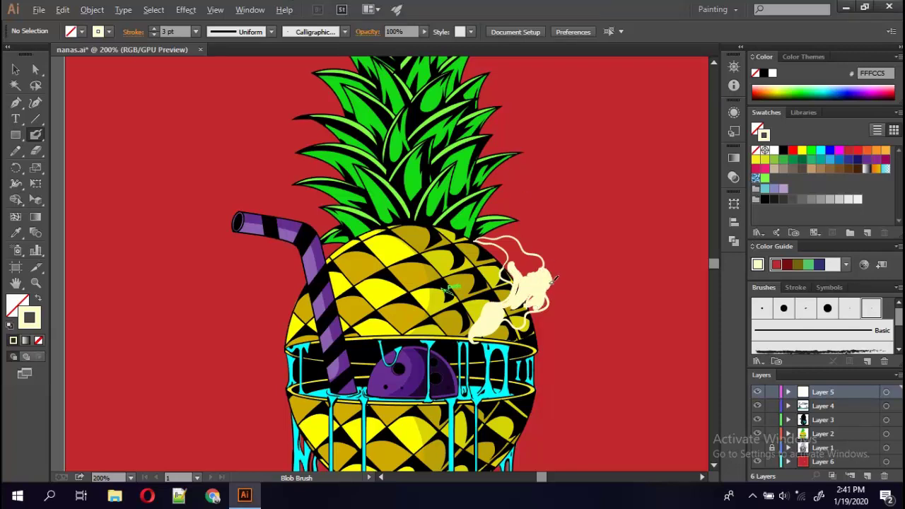
mouse_move(535, 294)
mouse_down()
mouse_move(511, 307)
mouse_move(515, 316)
mouse_up()
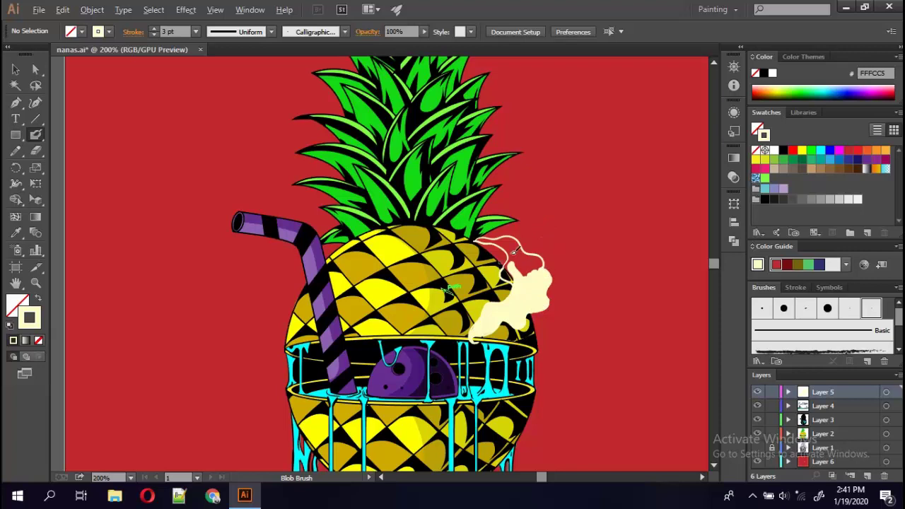
Add curling cream wisps toward the leaves and fill in the right smoke curl.
mouse_move(496, 240)
mouse_down()
mouse_move(505, 242)
mouse_move(476, 237)
mouse_up()
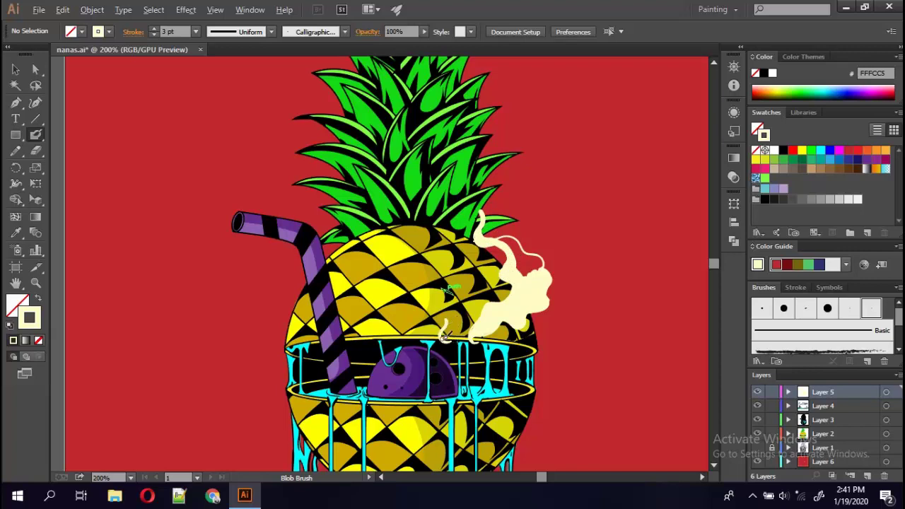
mouse_move(446, 323)
mouse_down()
mouse_move(440, 327)
mouse_move(459, 317)
mouse_move(465, 295)
mouse_move(451, 283)
mouse_up()
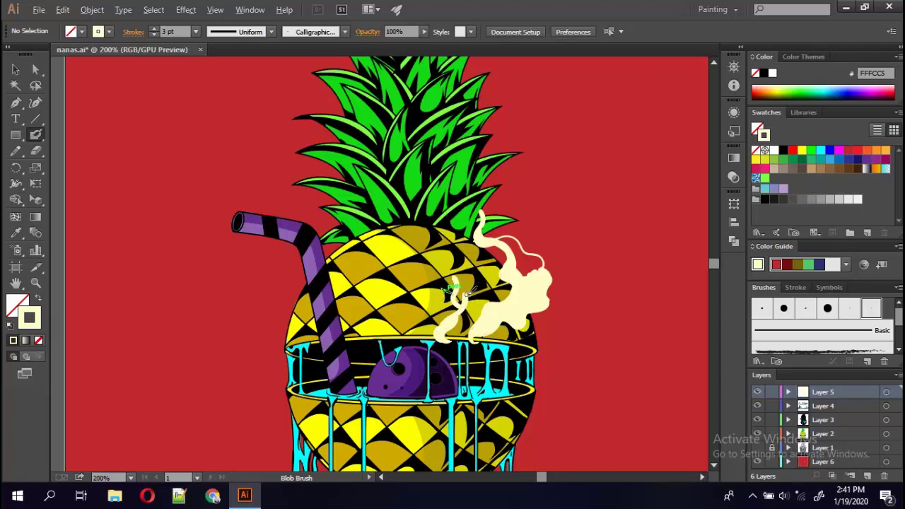
mouse_move(474, 275)
mouse_down()
mouse_move(465, 305)
mouse_move(463, 260)
mouse_move(468, 286)
mouse_up()
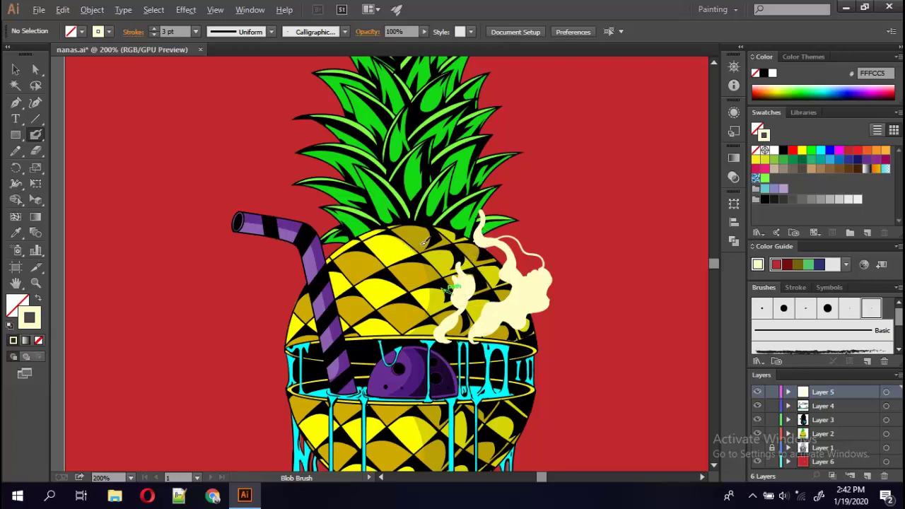
mouse_move(456, 254)
mouse_down()
mouse_move(446, 283)
mouse_move(460, 248)
mouse_move(478, 236)
mouse_move(462, 274)
mouse_up()
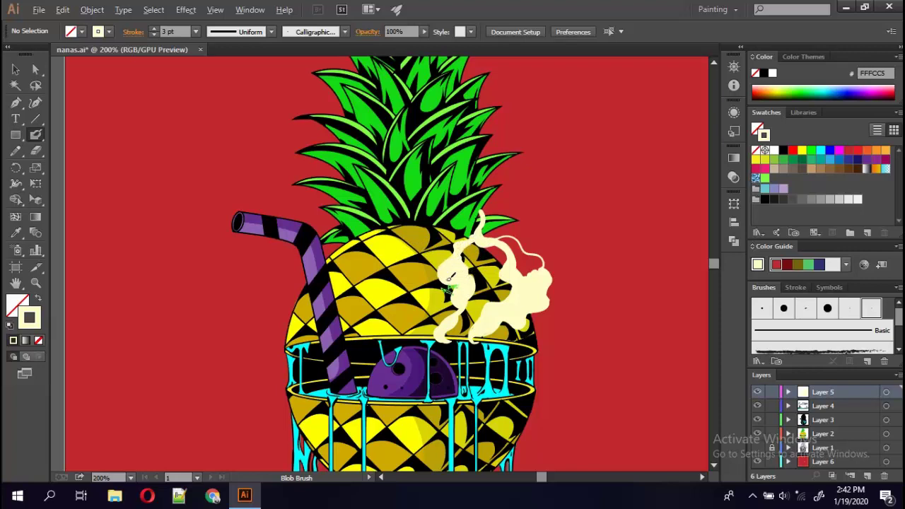
mouse_move(523, 274)
mouse_down()
mouse_move(529, 264)
mouse_move(547, 275)
mouse_move(508, 239)
mouse_move(525, 267)
mouse_up()
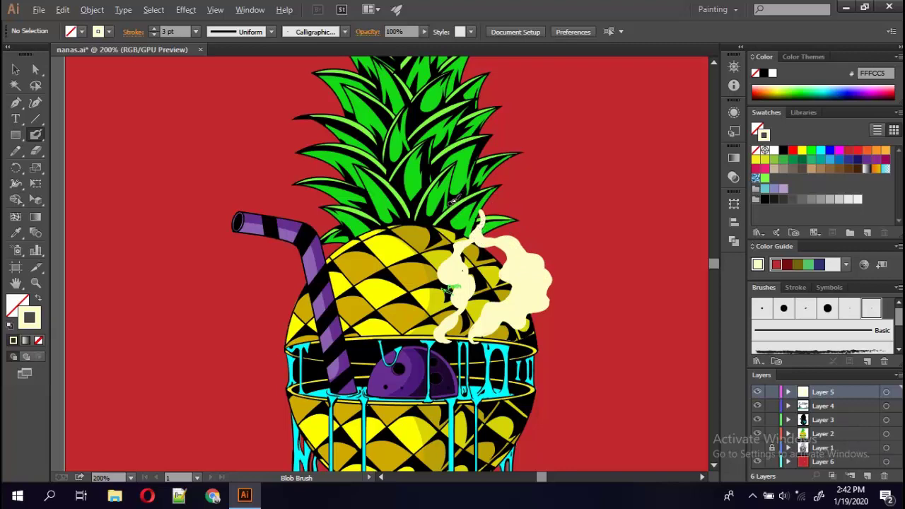
Zoom to 400% on the leaves and paint a cream wisp through them with a curled top.
key(z)
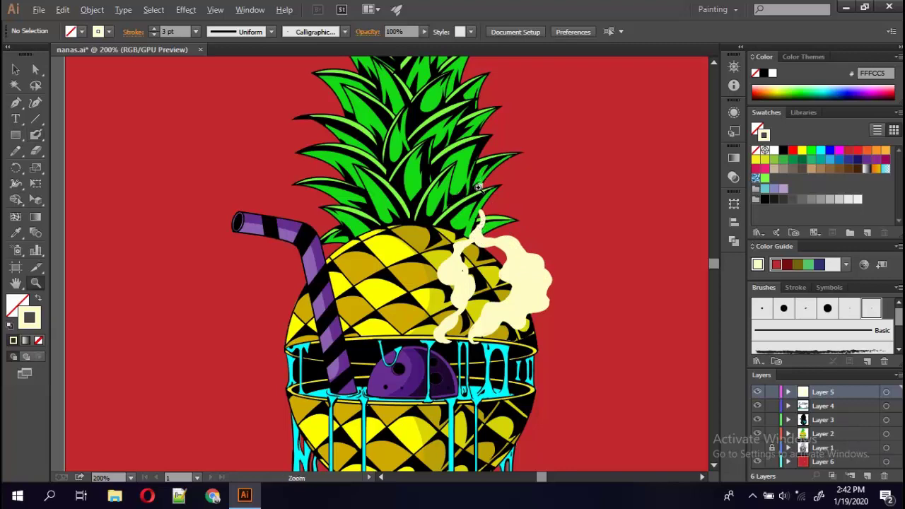
key(shift+b)
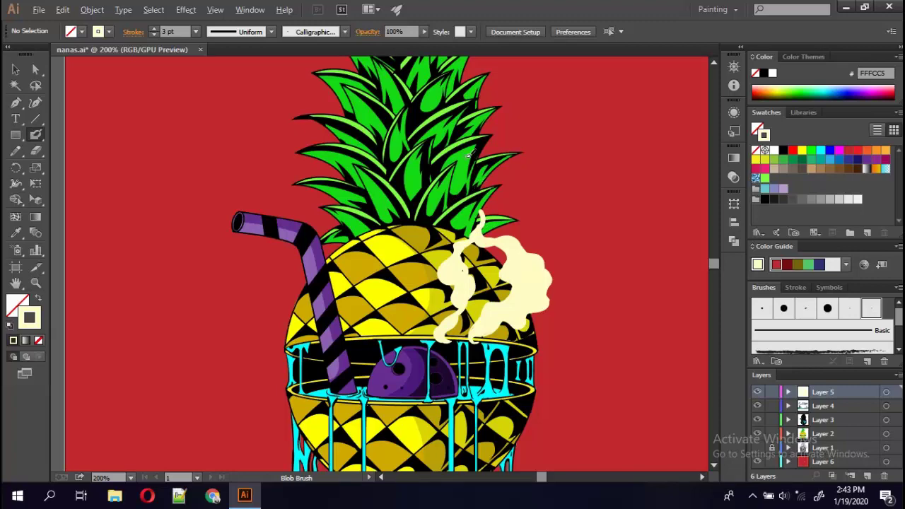
key(ctrl+plus)
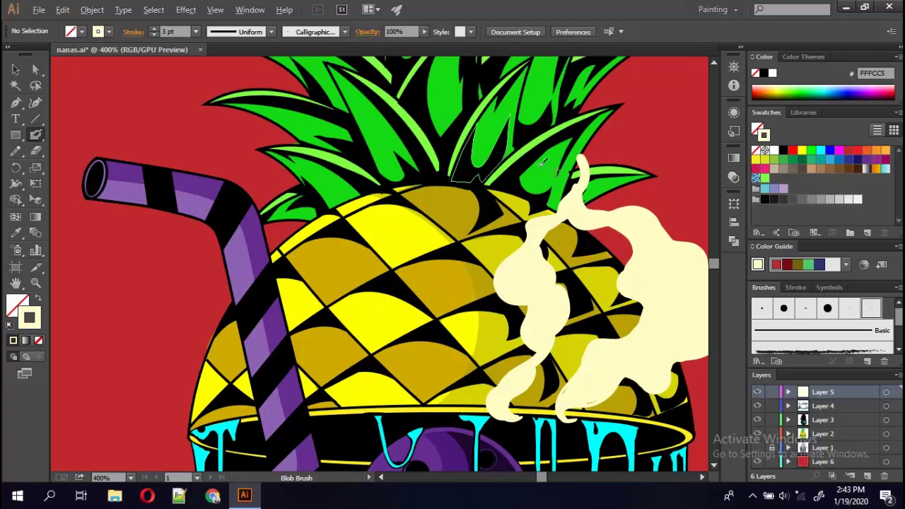
mouse_move(443, 148)
mouse_down()
mouse_move(465, 111)
mouse_move(439, 215)
mouse_up()
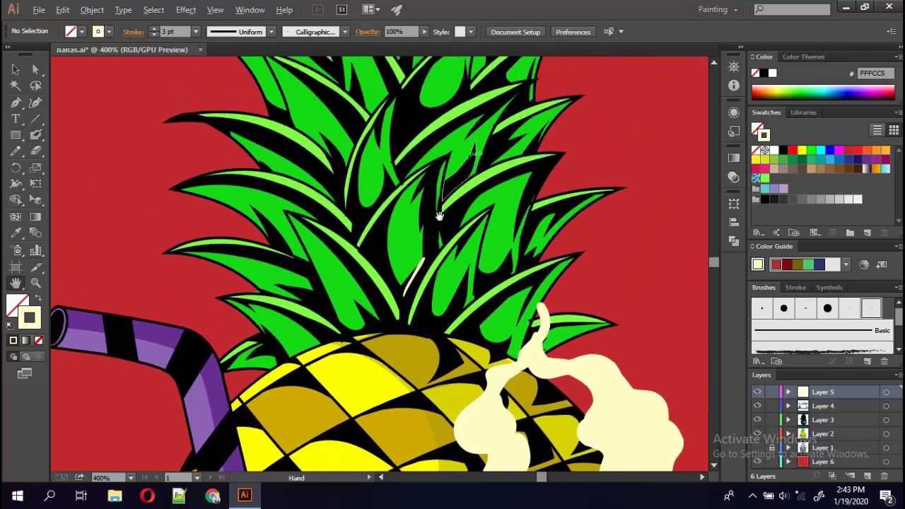
drag(418, 273, 456, 177)
drag(414, 280, 467, 164)
drag(410, 237, 422, 249)
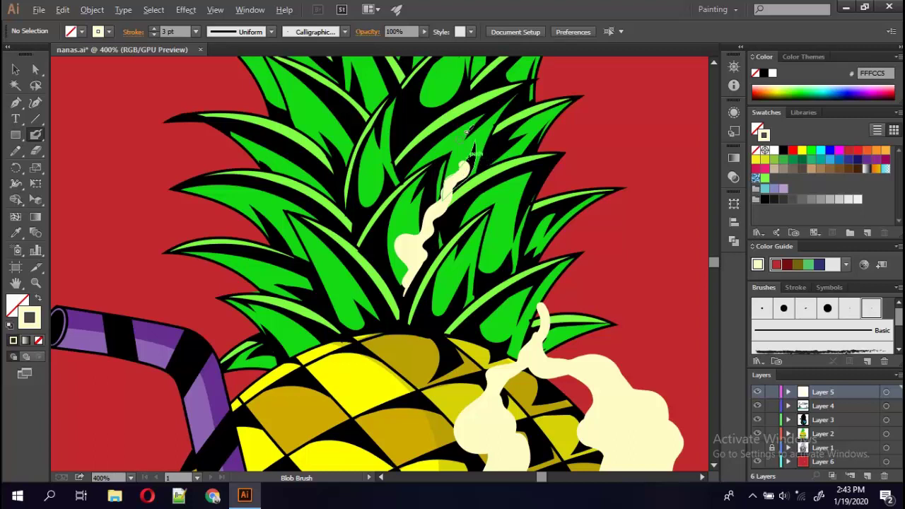
mouse_move(461, 170)
mouse_down()
mouse_move(486, 160)
mouse_move(480, 145)
mouse_up()
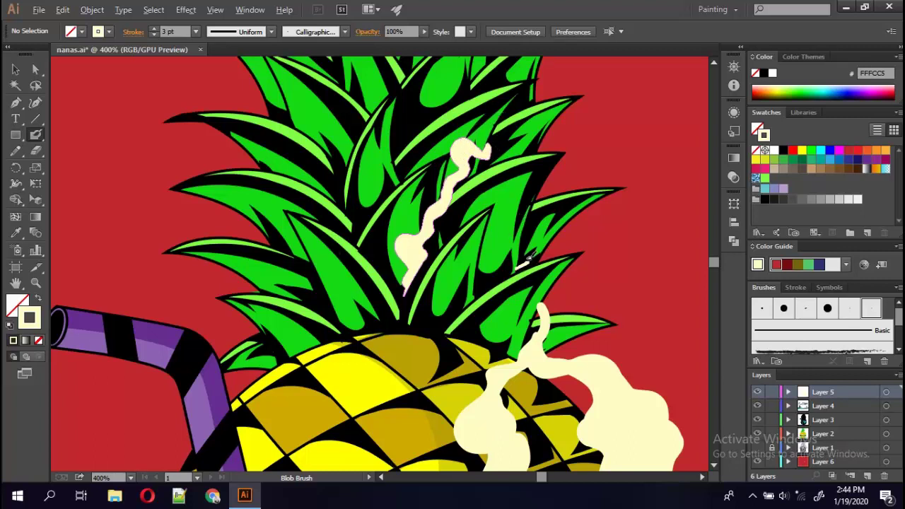
Paint a short wisp on the right leaves and dot cream droplets on the background.
mouse_move(521, 266)
mouse_down()
mouse_move(543, 236)
mouse_move(569, 226)
mouse_move(548, 206)
mouse_move(588, 157)
mouse_up()
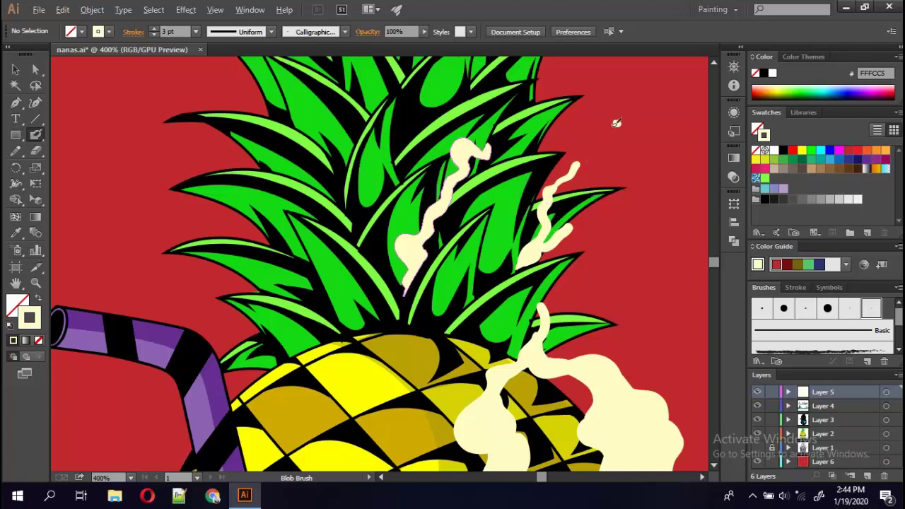
drag(616, 123, 608, 141)
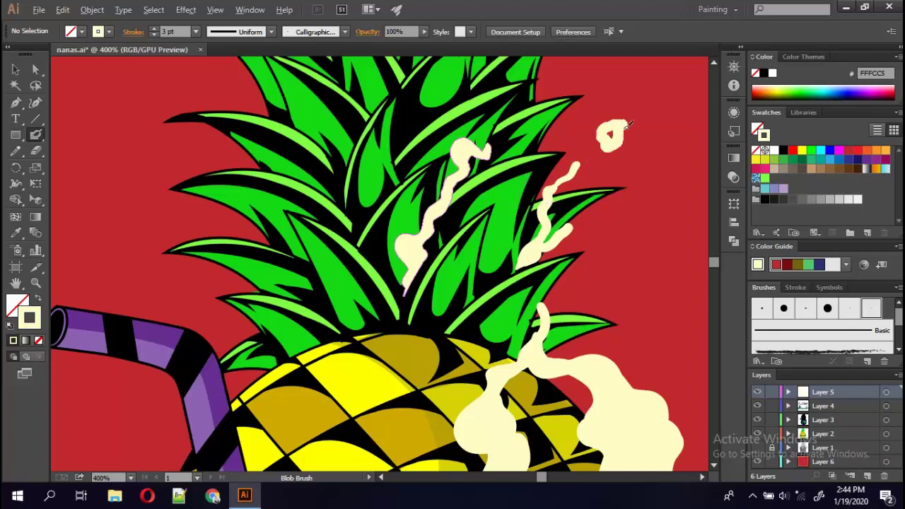
click(571, 126)
mouse_move(629, 274)
mouse_down()
mouse_move(681, 248)
mouse_move(674, 283)
mouse_up()
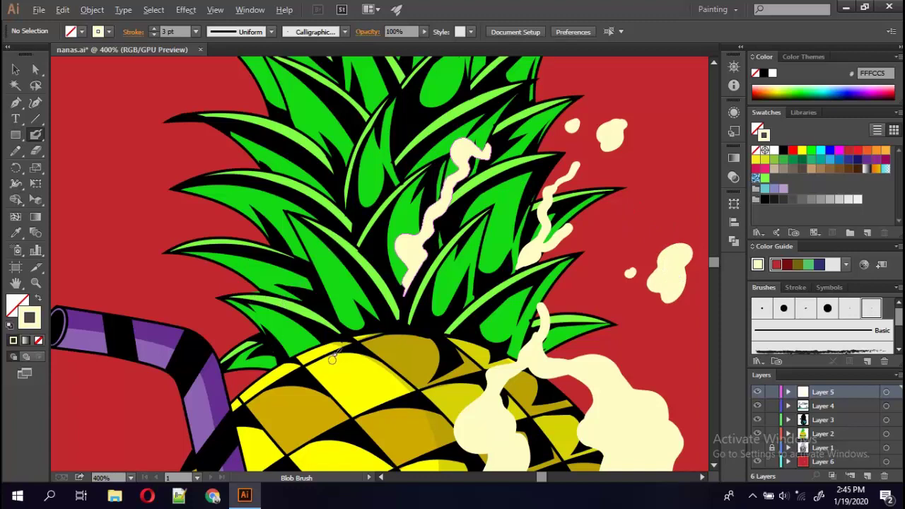
drag(361, 466, 371, 262)
Paint a cream wisp rising from the bowl rim up along the straw.
key(shift+b)
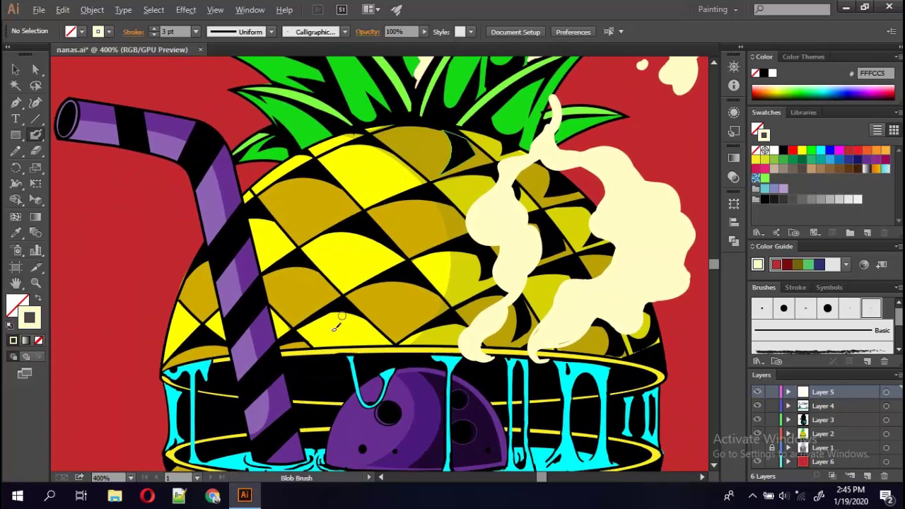
drag(313, 360, 310, 327)
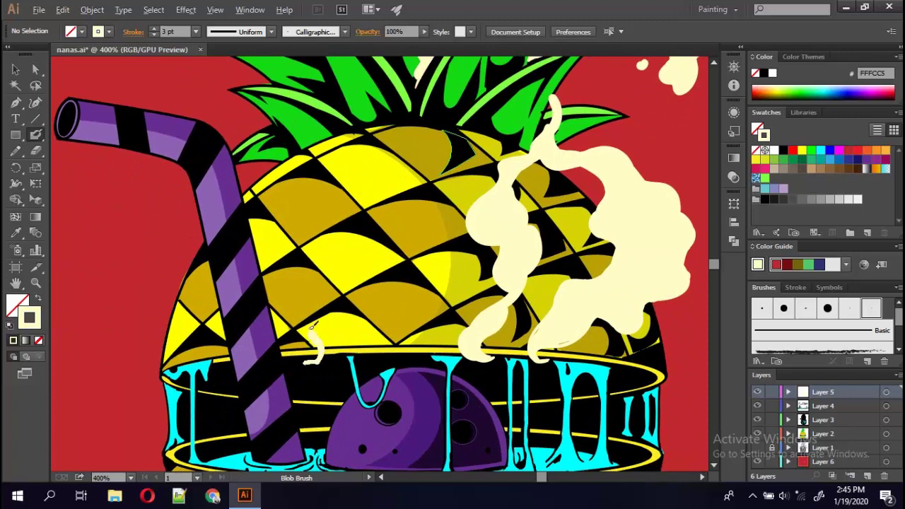
mouse_move(314, 359)
mouse_down()
mouse_move(329, 340)
mouse_move(271, 239)
mouse_move(250, 222)
mouse_up()
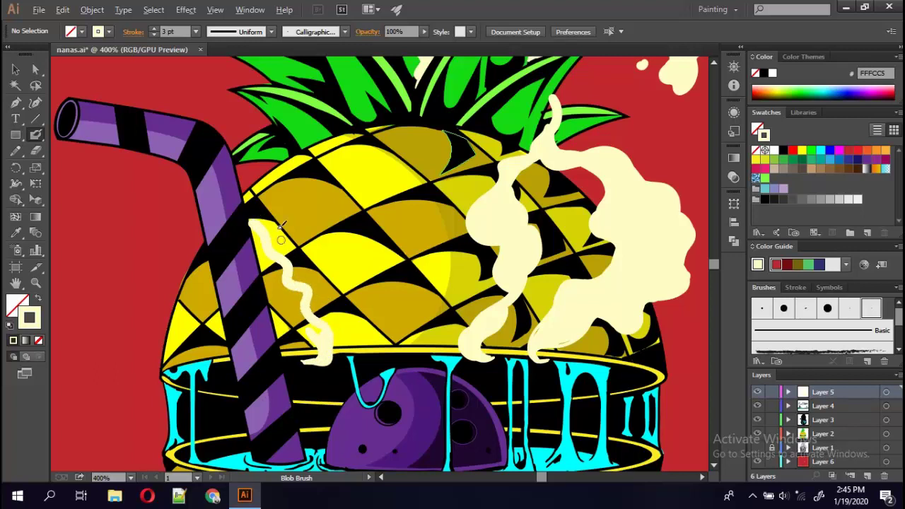
key(z)
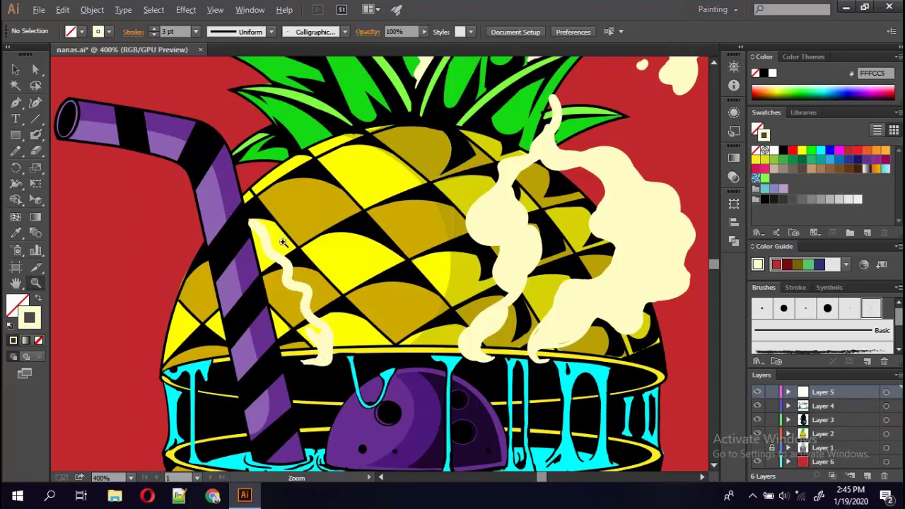
key(shift+b)
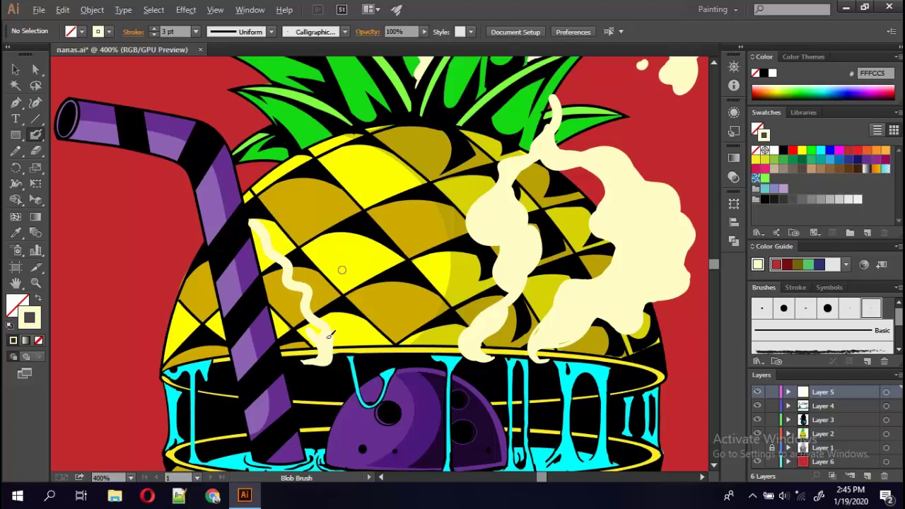
mouse_move(309, 296)
mouse_down()
mouse_move(284, 234)
mouse_move(254, 212)
mouse_move(249, 194)
mouse_up()
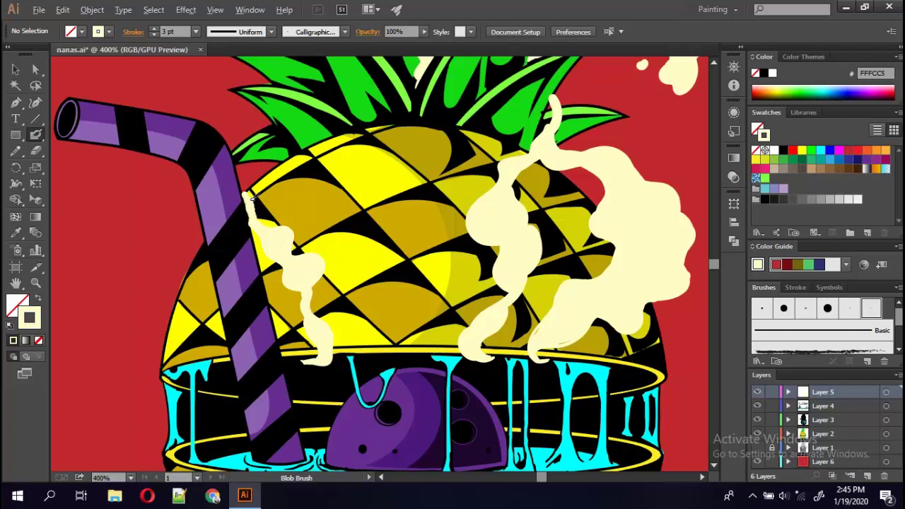
drag(249, 197, 245, 167)
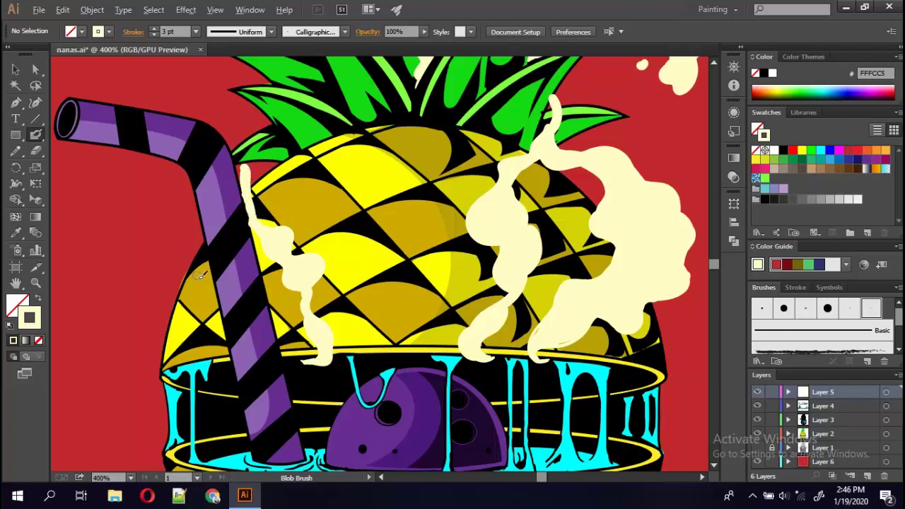
Paint a thick cream smoke squiggle left of the cup curling up to the straw.
drag(187, 268, 186, 308)
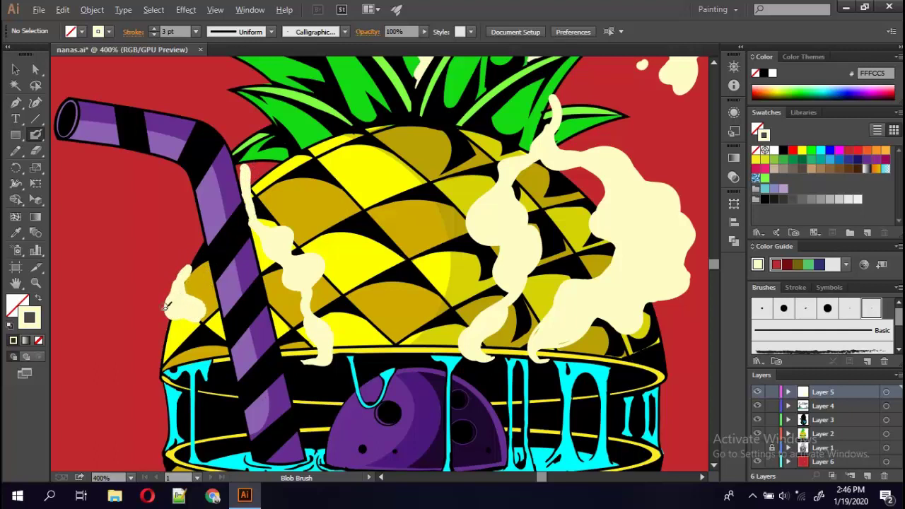
drag(161, 362, 143, 270)
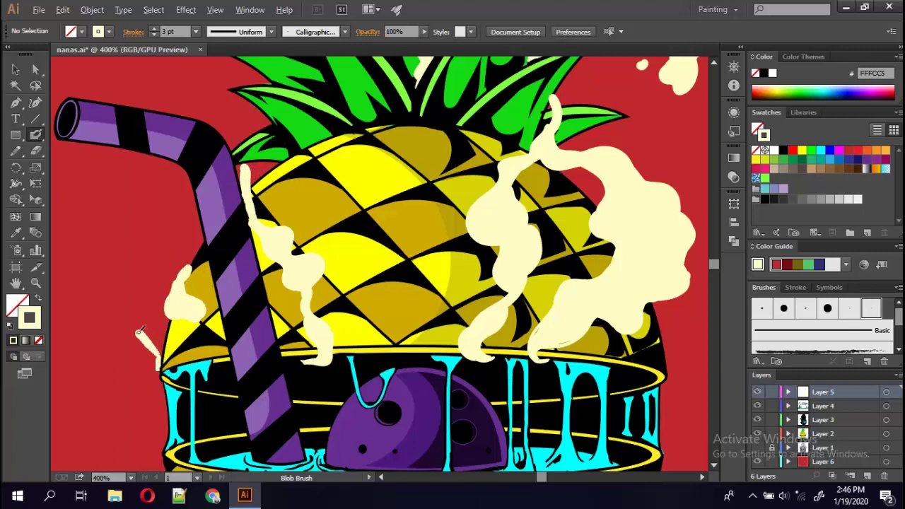
mouse_move(159, 365)
mouse_down()
mouse_move(140, 322)
mouse_move(131, 253)
mouse_move(184, 205)
mouse_up()
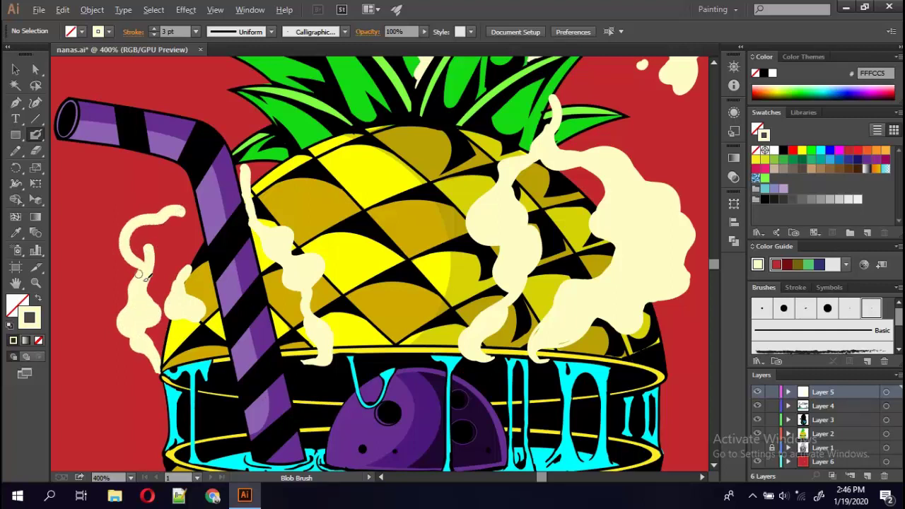
mouse_move(141, 280)
mouse_down()
mouse_move(182, 201)
mouse_move(194, 211)
mouse_up()
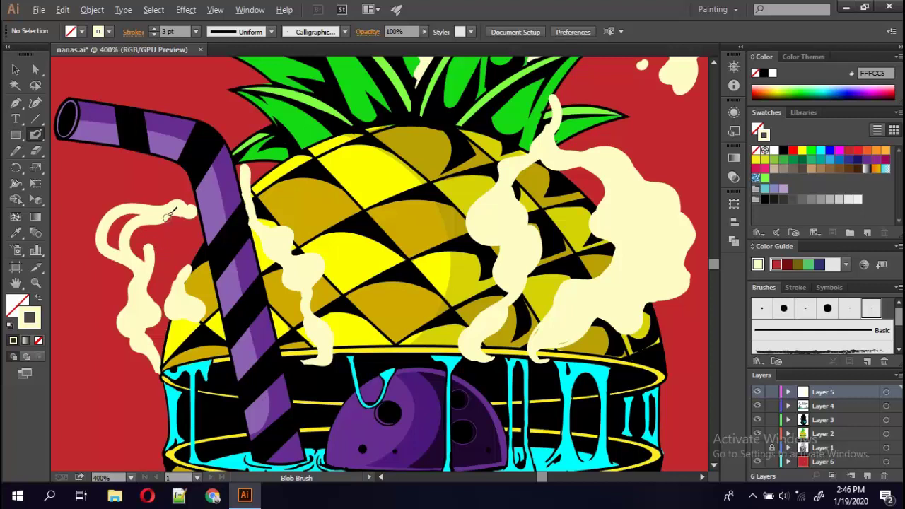
mouse_move(131, 216)
mouse_down()
mouse_move(126, 249)
mouse_move(139, 248)
mouse_move(170, 279)
mouse_move(172, 300)
mouse_up()
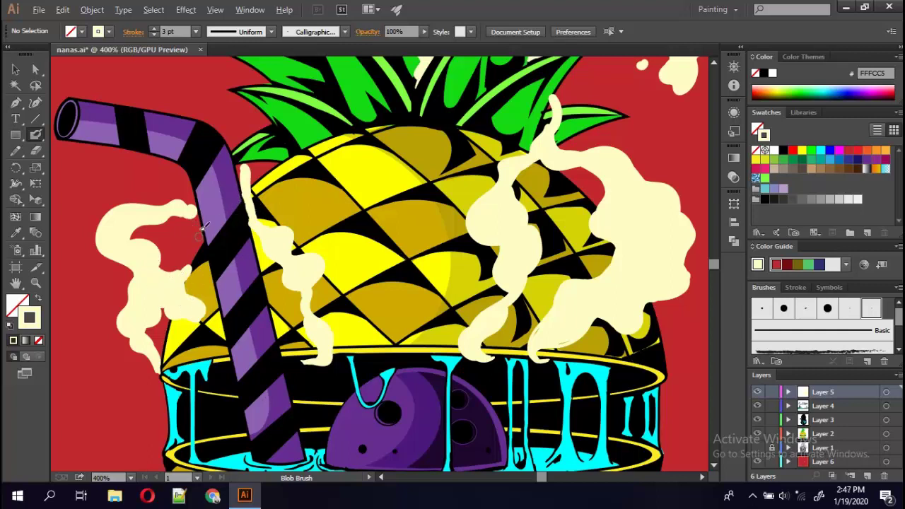
drag(201, 232, 198, 206)
drag(205, 237, 180, 219)
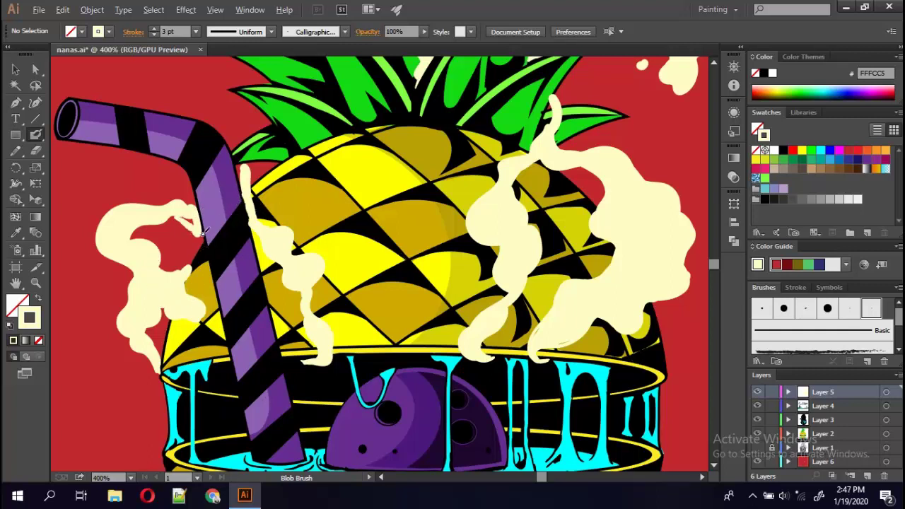
At 2 pt, fill the gap, add a wisp along the straw and dot droplets on the left.
click(196, 31)
click(212, 116)
drag(183, 296, 191, 281)
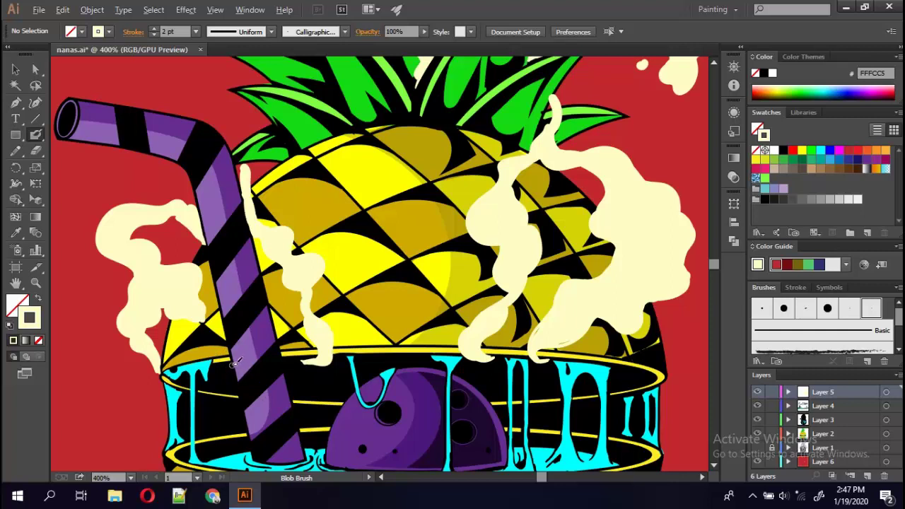
drag(233, 364, 241, 400)
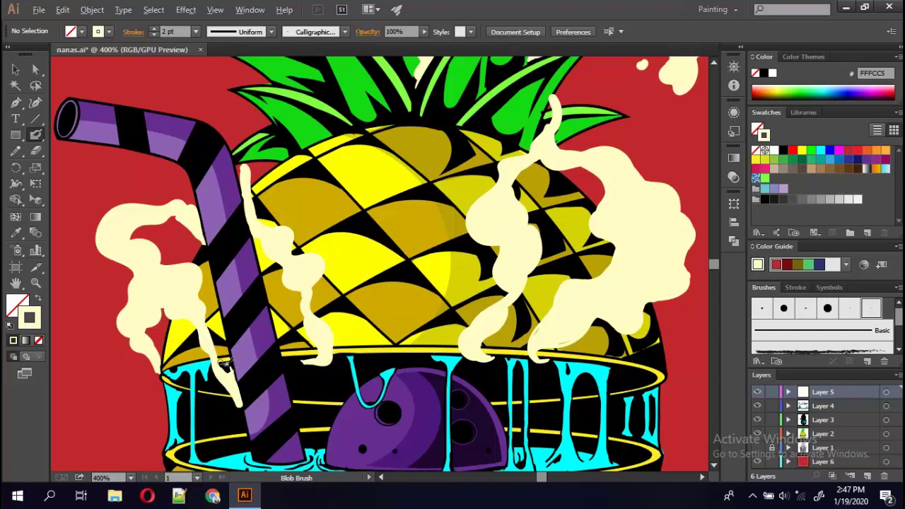
drag(97, 287, 83, 279)
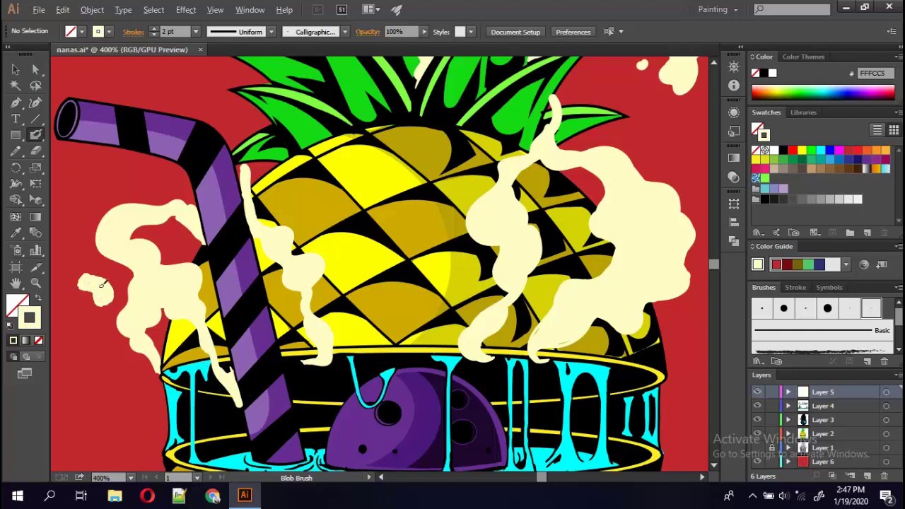
drag(85, 338, 99, 352)
click(70, 320)
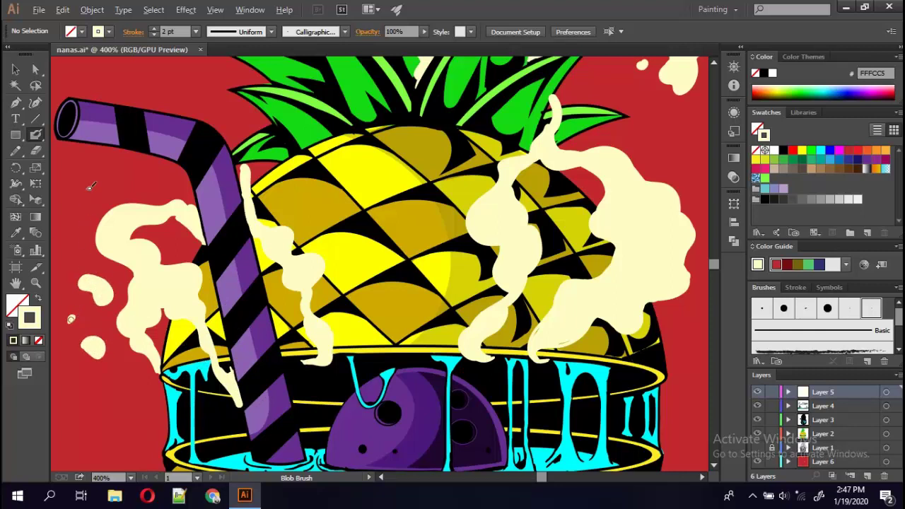
drag(78, 179, 101, 171)
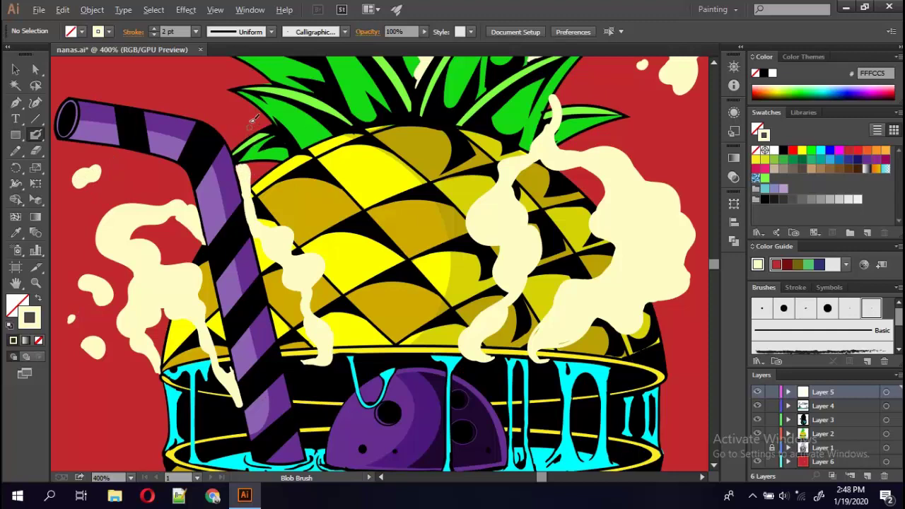
drag(255, 124, 279, 244)
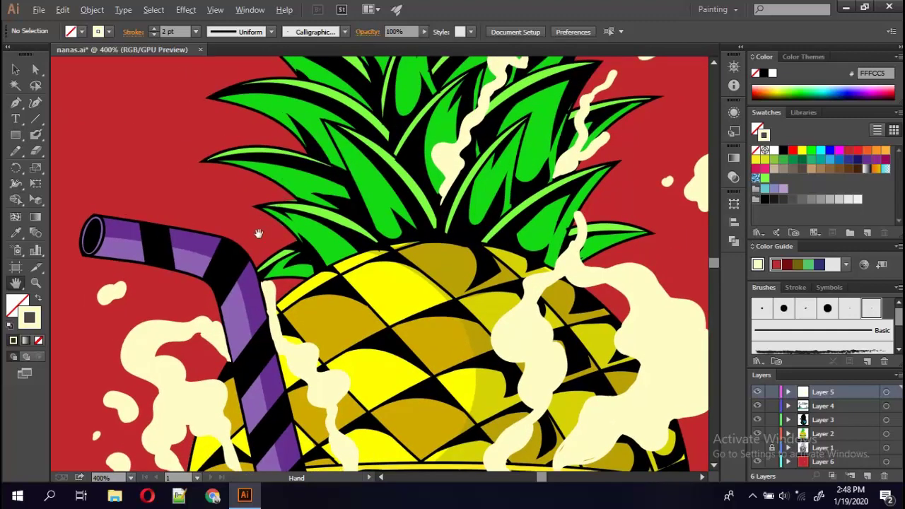
Paint a cream wisp curling up-left from the left leaves, then pan to the leafy top.
click(35, 134)
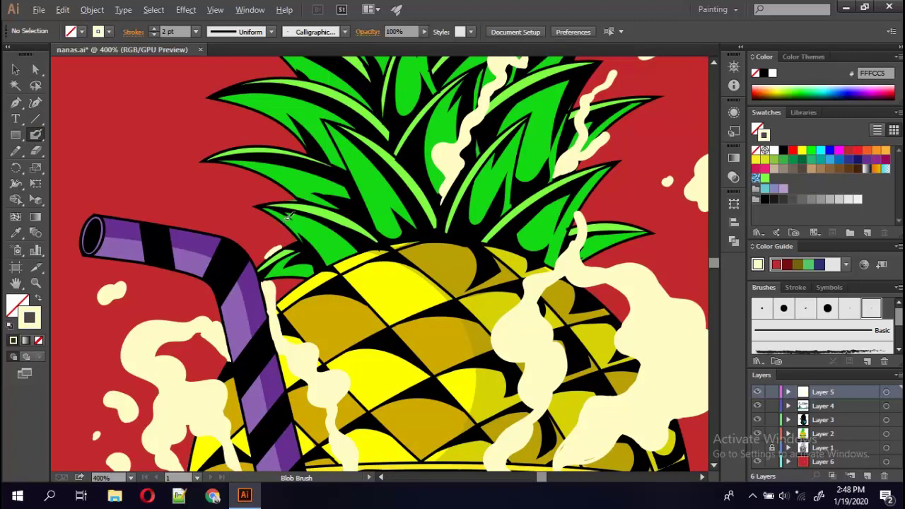
mouse_move(277, 249)
mouse_down()
mouse_move(210, 187)
mouse_move(252, 210)
mouse_move(276, 241)
mouse_move(267, 224)
mouse_up()
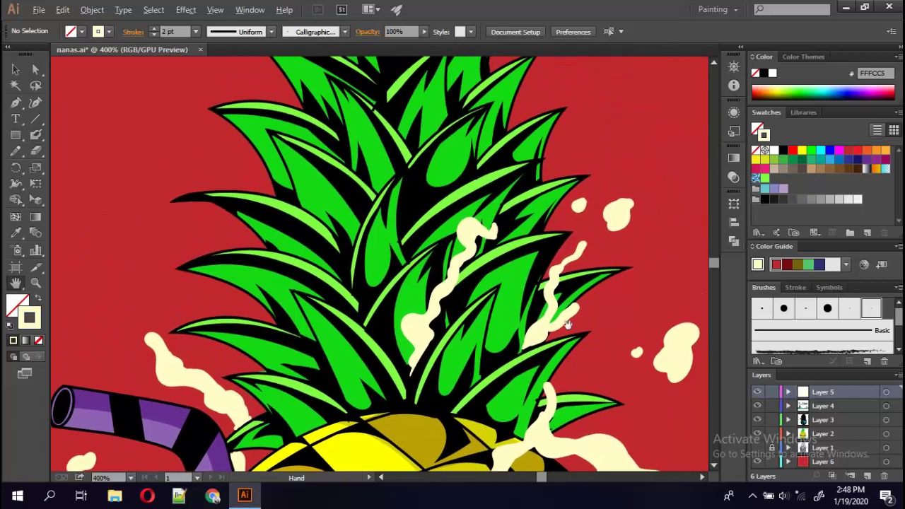
drag(445, 57, 433, 233)
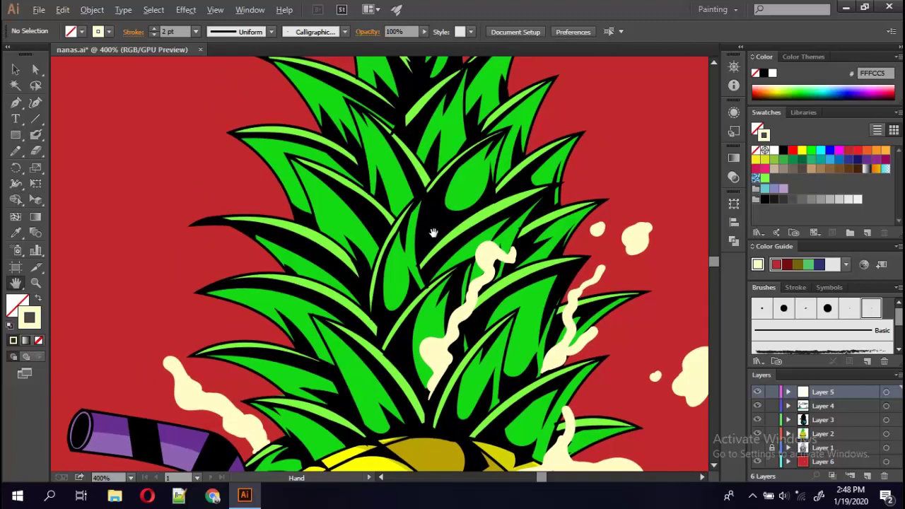
Zoom out and paint cream smoke wisps over and across the left leaves.
key(ctrl+minus)
key(ctrl+minus)
key(ctrl+minus)
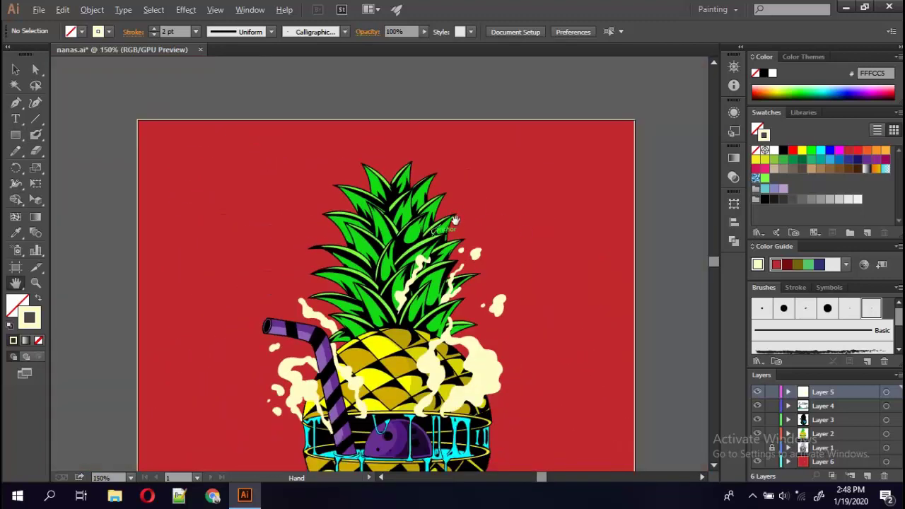
key(shift+b)
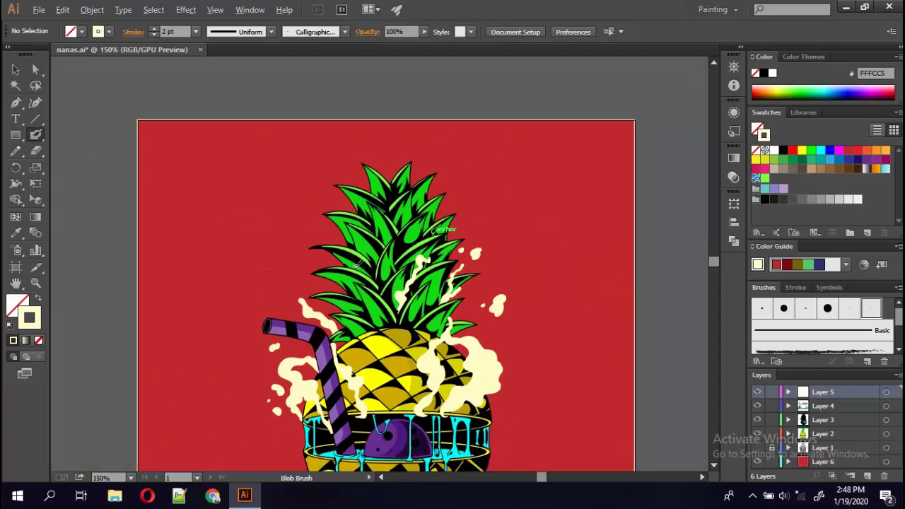
drag(355, 265, 350, 264)
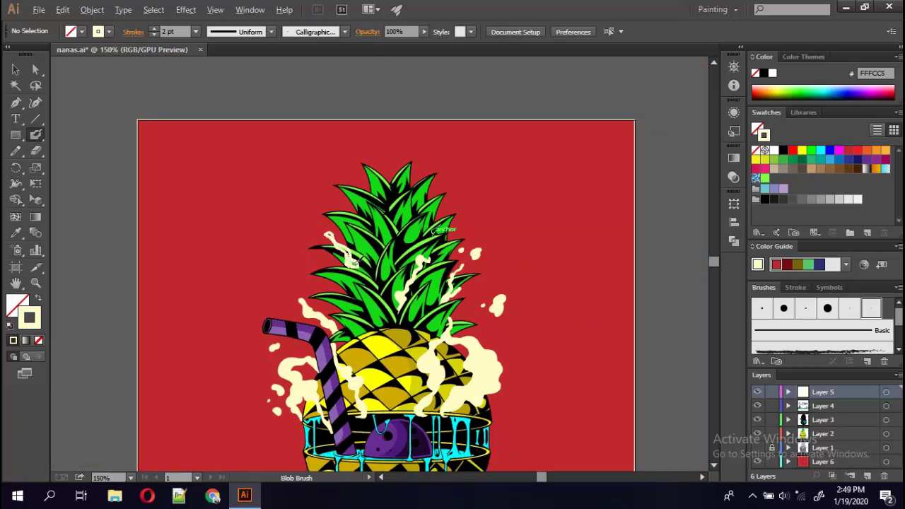
drag(305, 230, 307, 218)
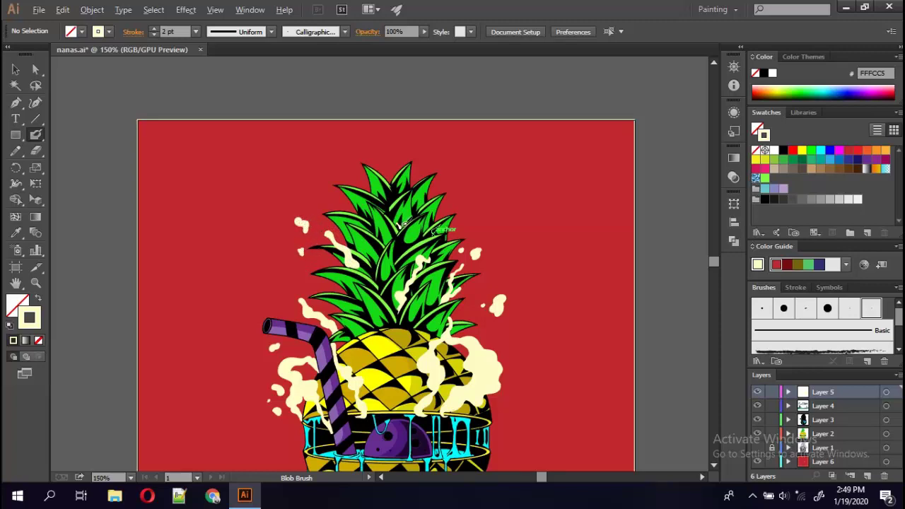
drag(402, 225, 440, 184)
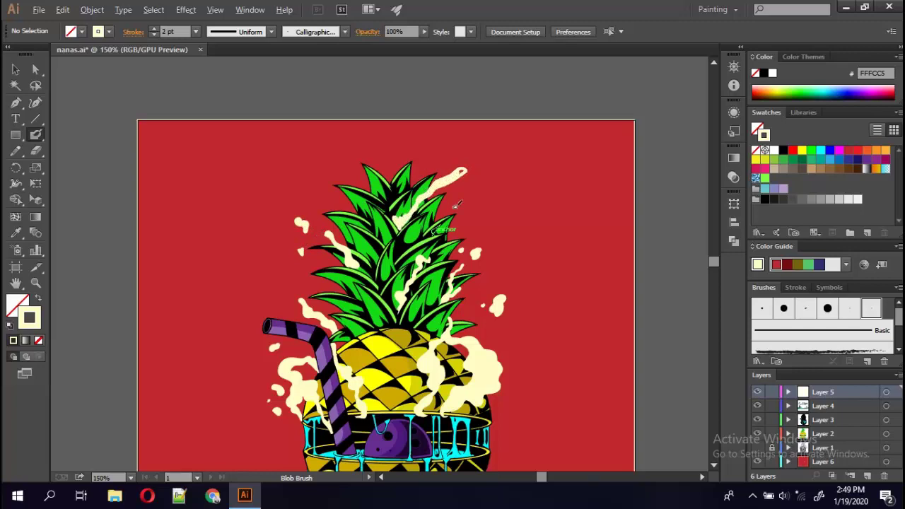
drag(408, 214, 409, 204)
drag(472, 162, 472, 167)
On Layer 2, add cream splashes around the top leaves and droplets beside the right plume.
drag(470, 201, 478, 187)
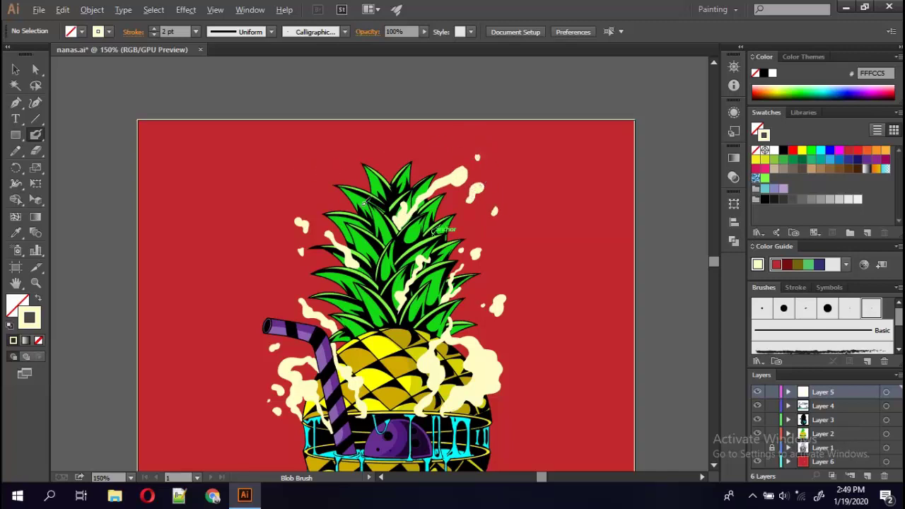
drag(371, 189, 367, 182)
click(832, 434)
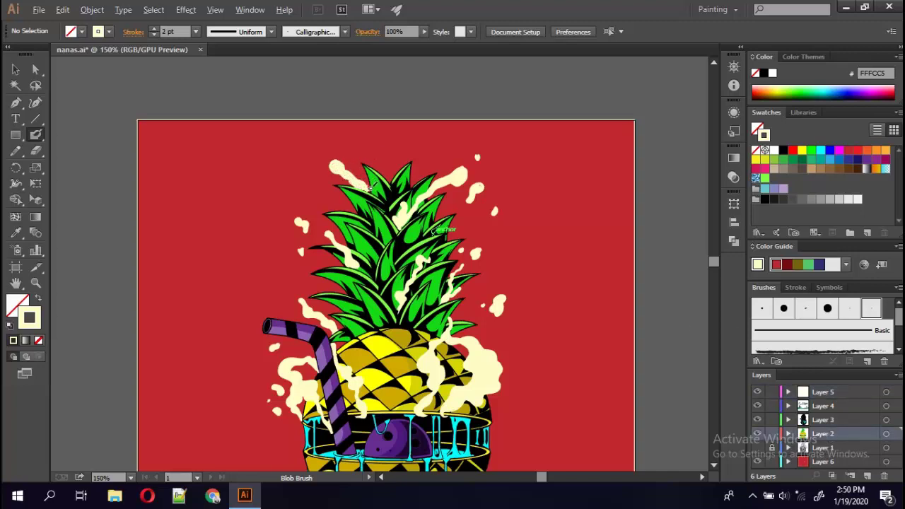
drag(369, 187, 376, 179)
drag(488, 186, 484, 185)
mouse_move(497, 396)
mouse_down()
mouse_move(515, 372)
mouse_move(522, 377)
mouse_up()
click(509, 403)
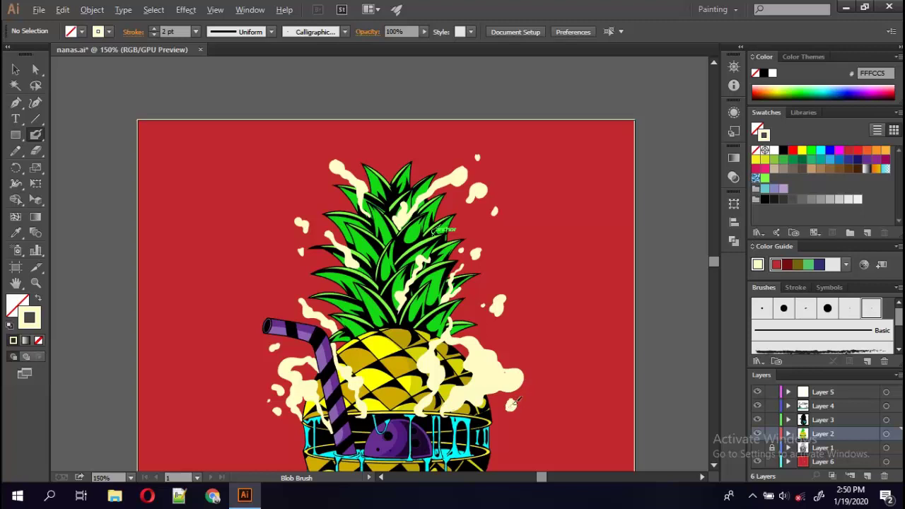
click(512, 332)
Change the fill colour to greyish cream DDDBC5 in the Color Picker.
scroll(715, 269, down, 6)
scroll(715, 269, up, 4)
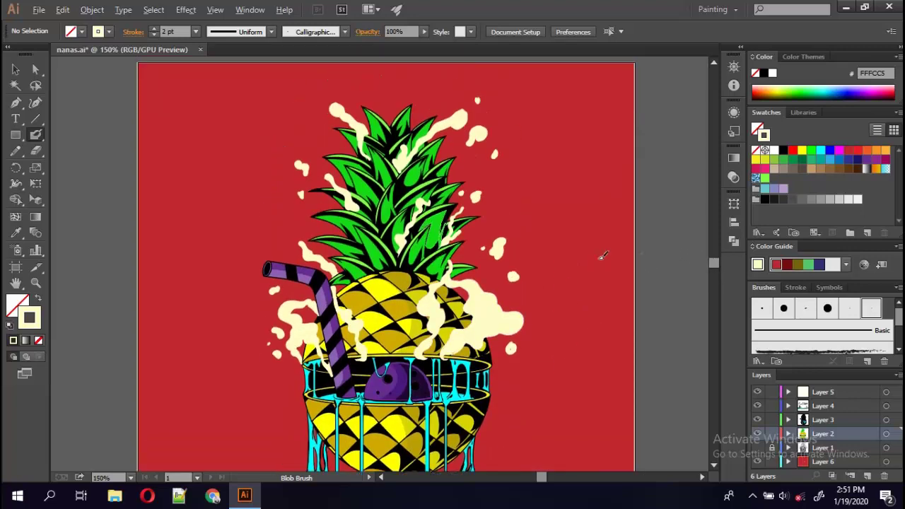
double_click(32, 320)
click(481, 194)
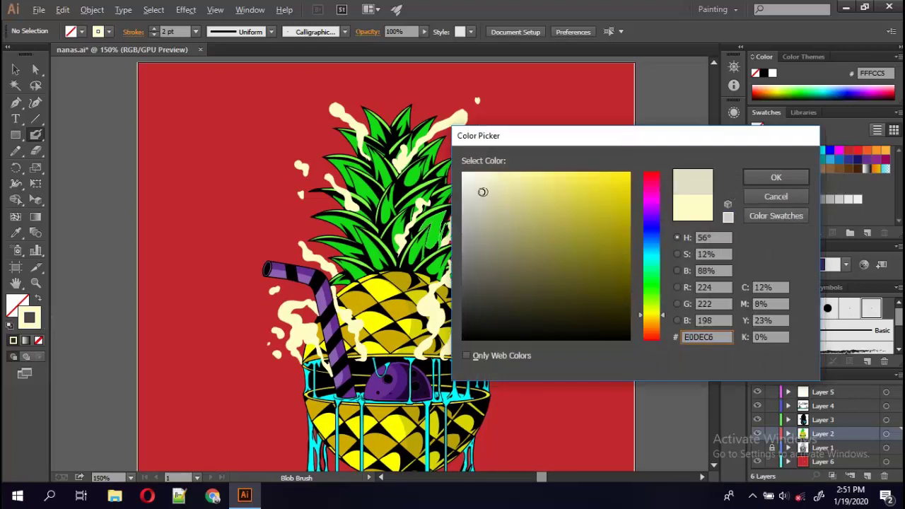
click(776, 179)
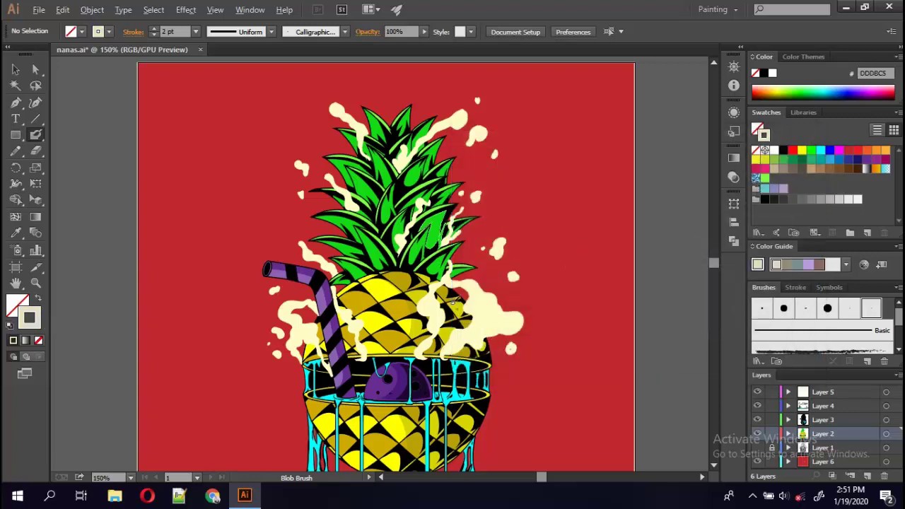
scroll(452, 303, up, 2)
scroll(453, 303, up, 1)
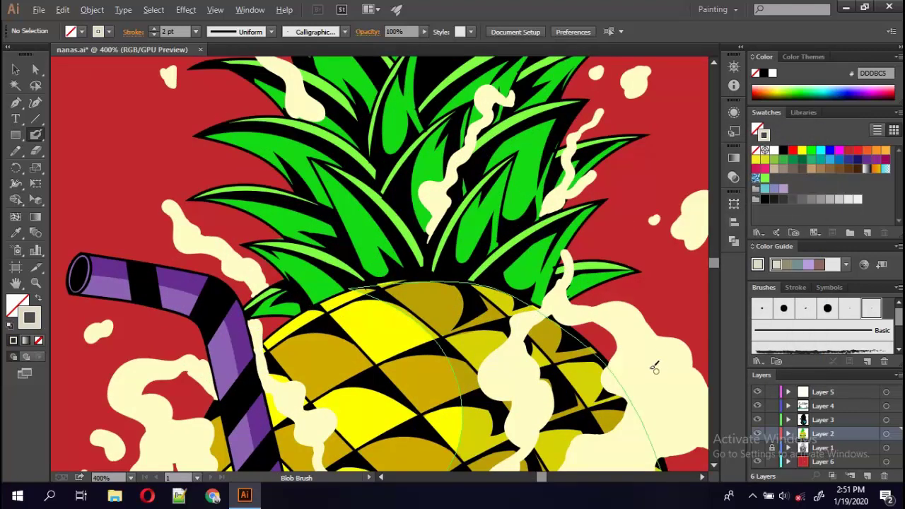
Shade the left smoke drip with grey strokes from bottom to top.
mouse_move(637, 368)
mouse_down()
mouse_move(556, 305)
mouse_move(471, 189)
mouse_up()
key(shift+b)
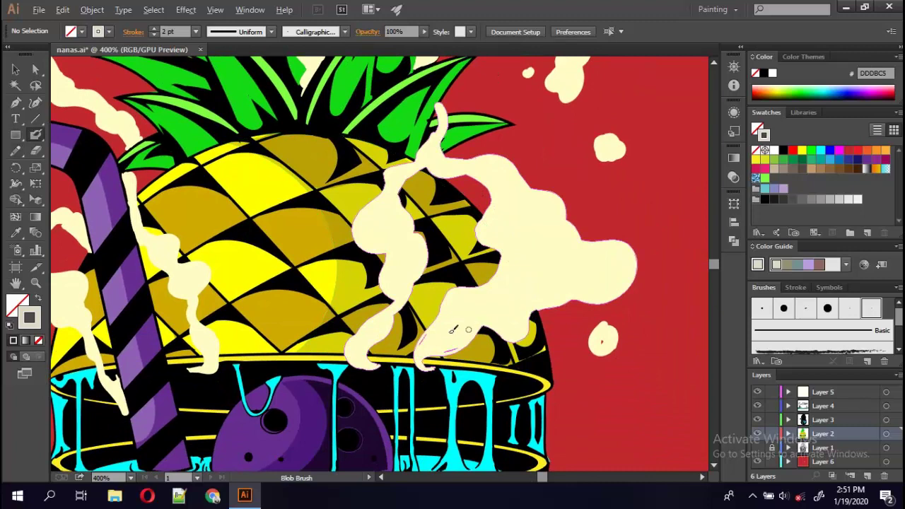
mouse_move(219, 365)
mouse_down()
mouse_move(202, 370)
mouse_move(201, 322)
mouse_up()
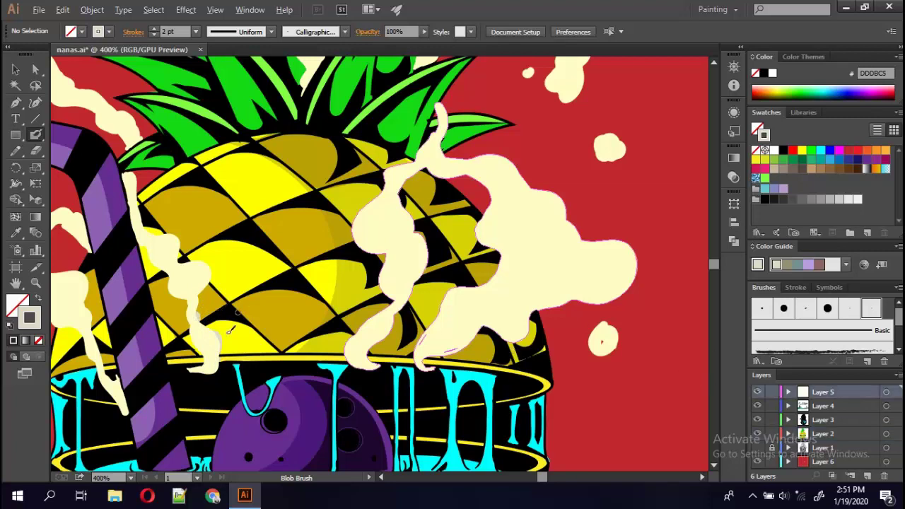
drag(201, 311, 213, 345)
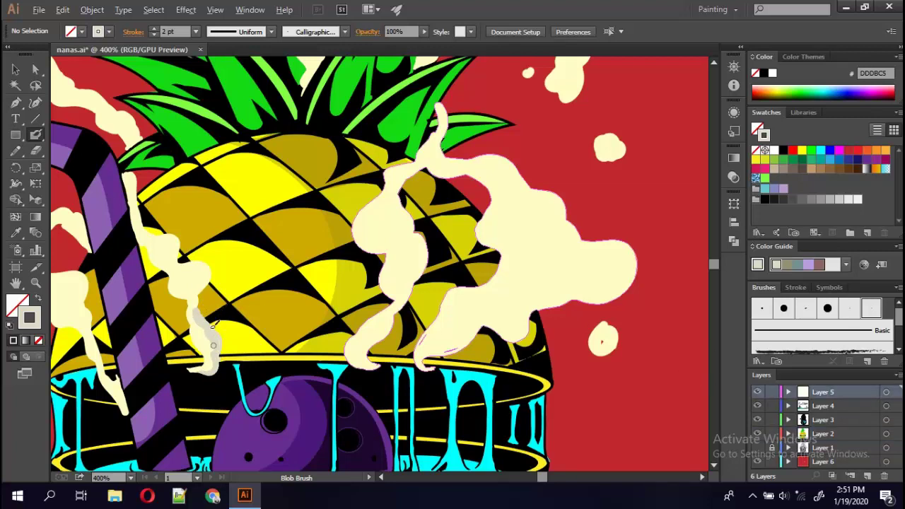
mouse_move(199, 292)
mouse_down()
mouse_move(142, 234)
mouse_move(177, 276)
mouse_up()
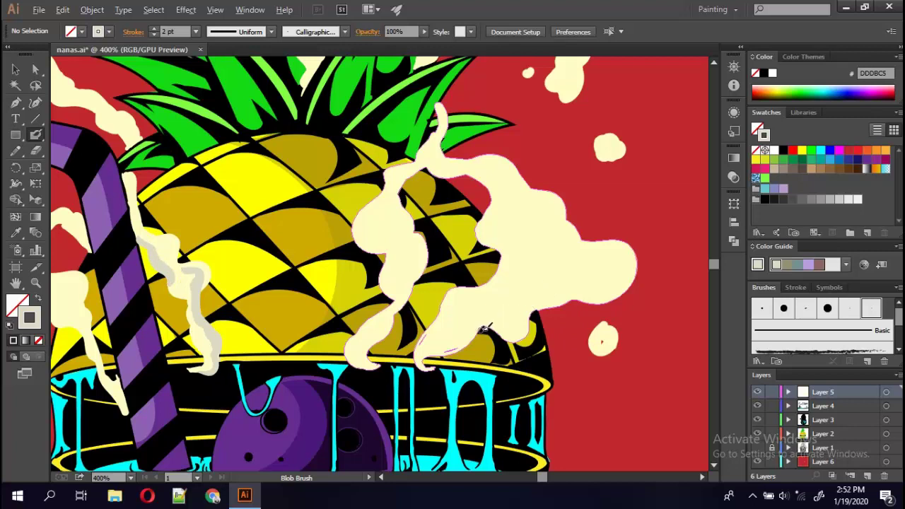
Shade the big smoke cloud's lower edge, right side and the left wisp.
mouse_move(500, 317)
mouse_down()
mouse_move(507, 334)
mouse_move(536, 301)
mouse_up()
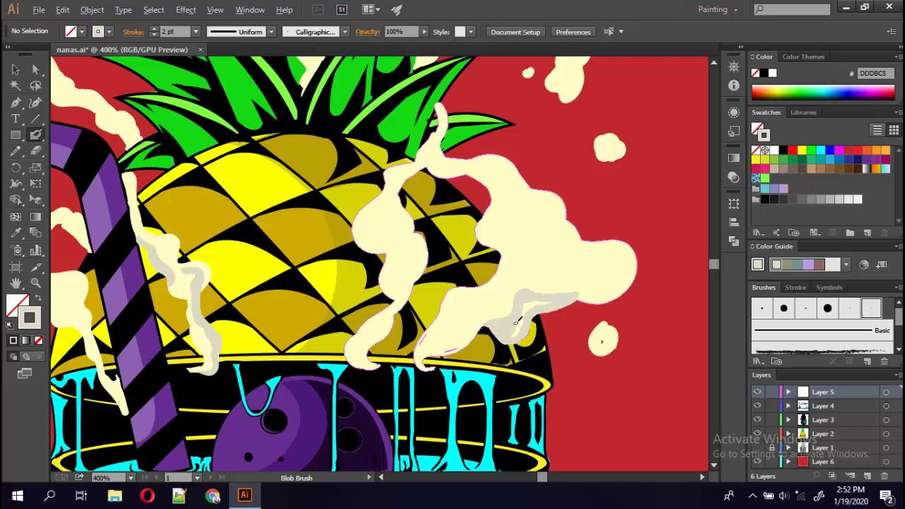
mouse_move(575, 275)
mouse_down()
mouse_move(641, 290)
mouse_move(644, 249)
mouse_move(617, 237)
mouse_move(633, 283)
mouse_up()
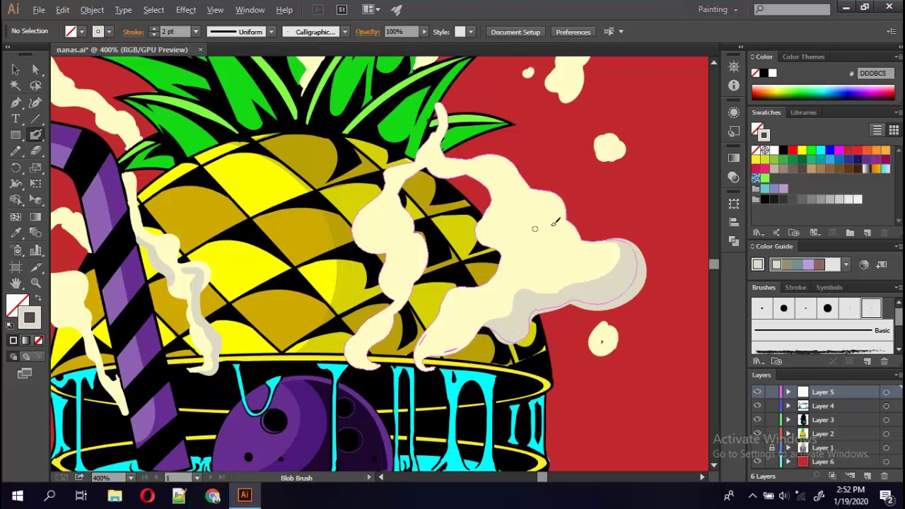
mouse_move(368, 353)
mouse_down()
mouse_move(438, 246)
mouse_move(421, 271)
mouse_move(382, 259)
mouse_move(386, 230)
mouse_move(371, 240)
mouse_up()
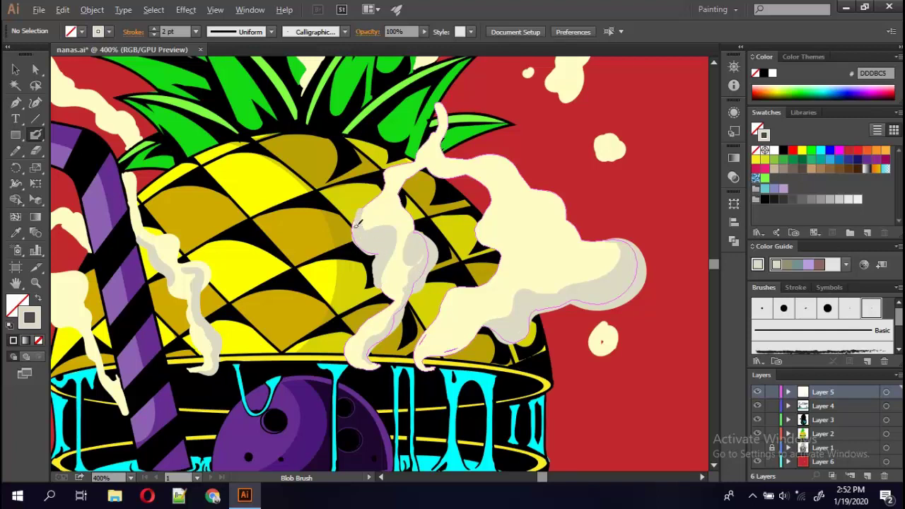
drag(373, 198, 405, 203)
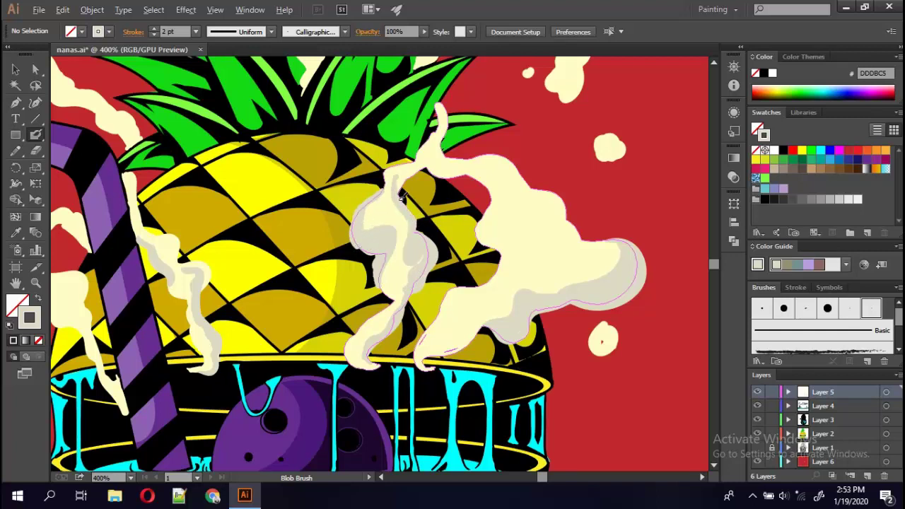
drag(436, 156, 487, 170)
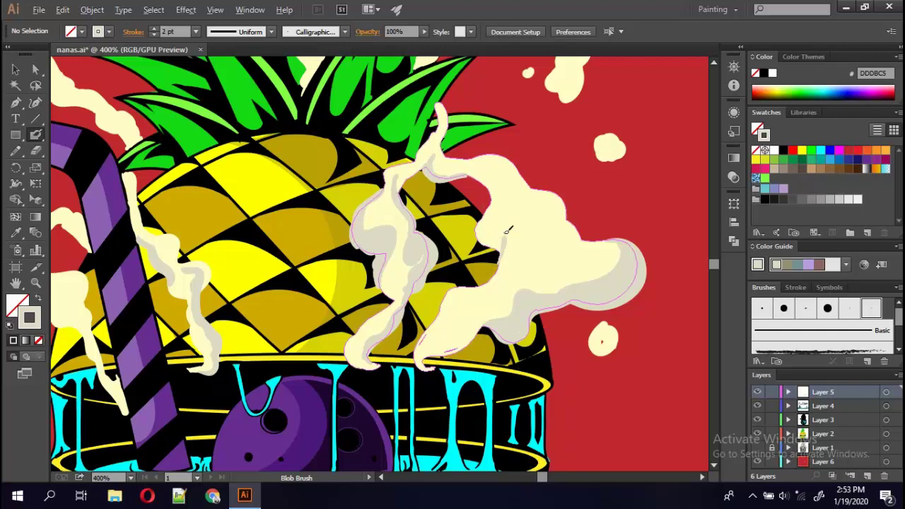
drag(505, 244, 497, 239)
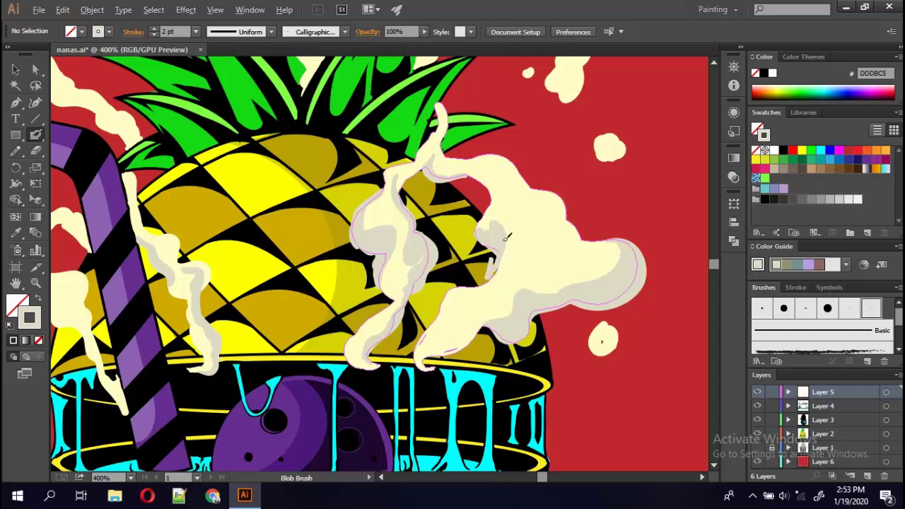
drag(506, 232, 495, 269)
key(ctrl+z)
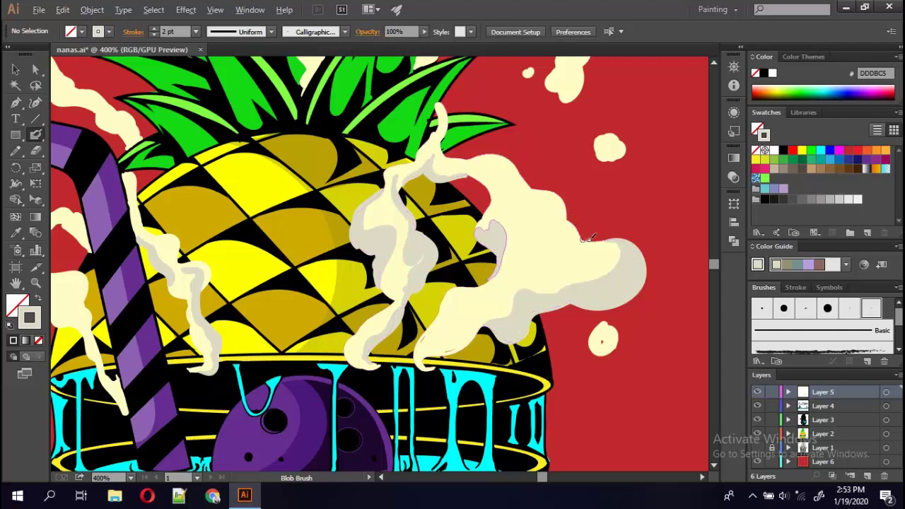
Shade the small droplet, a cream blob and the wisp along the leaf edge.
drag(604, 347, 620, 326)
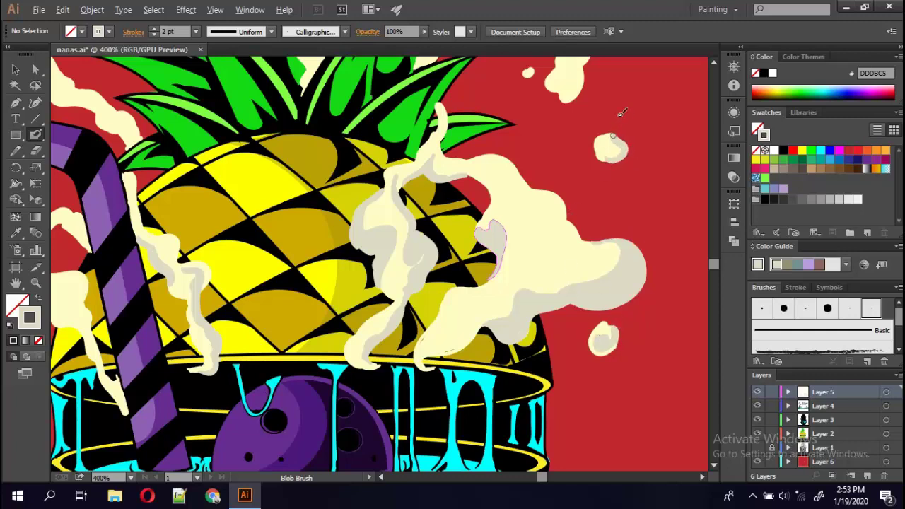
drag(629, 71, 523, 173)
key(n)
key(shift+b)
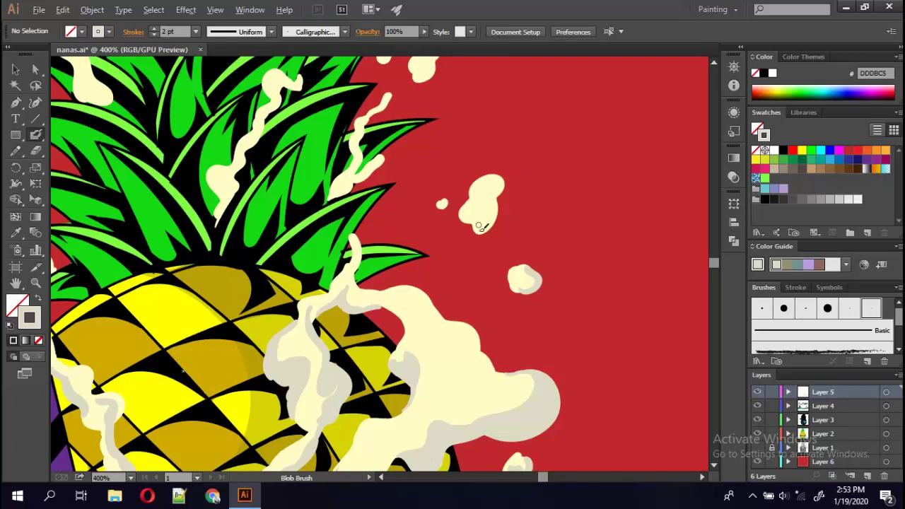
drag(482, 228, 500, 201)
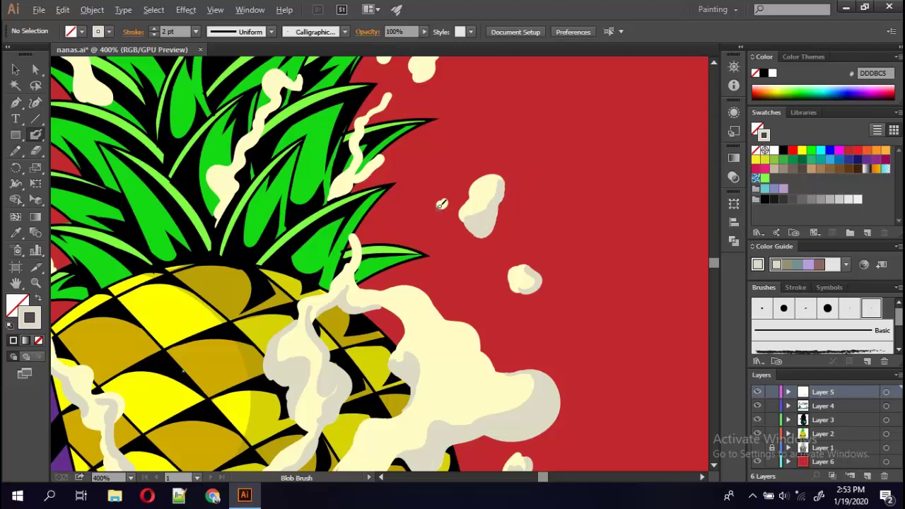
click(441, 205)
drag(353, 185, 390, 146)
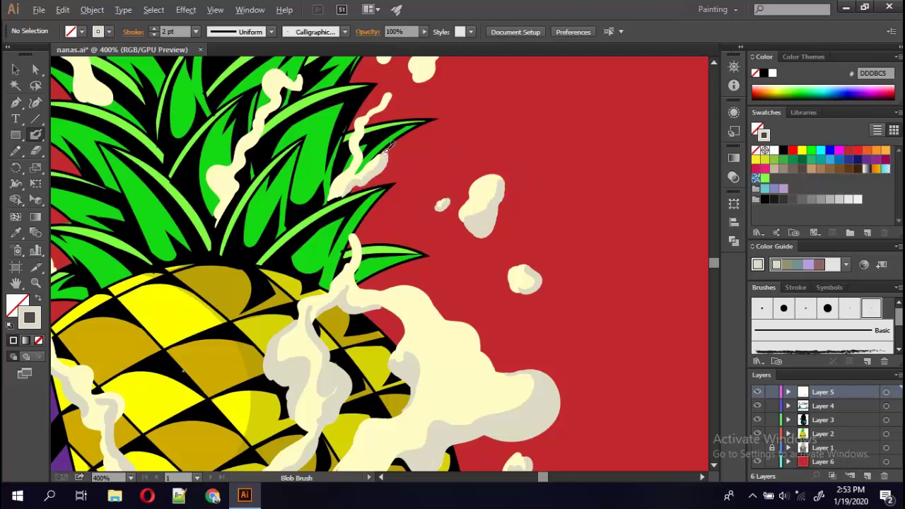
drag(355, 172, 391, 93)
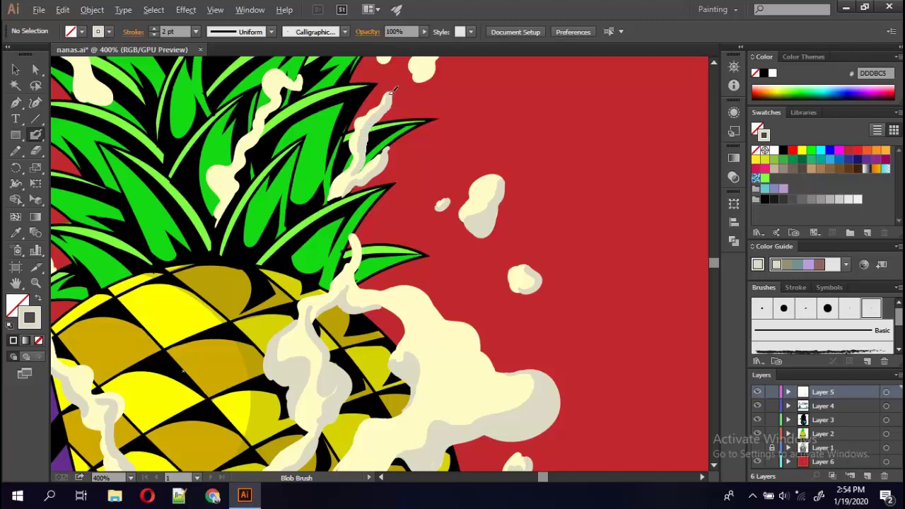
Shade the lower-left edges of the crown's cream blobs and the left wisp's edge.
mouse_move(429, 101)
mouse_down()
mouse_move(487, 229)
mouse_move(495, 186)
mouse_up()
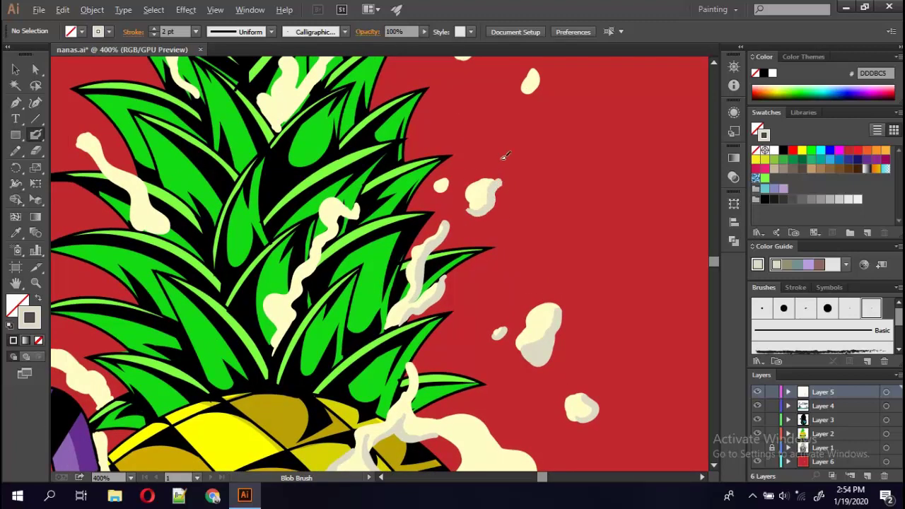
drag(437, 193, 448, 181)
drag(524, 92, 542, 68)
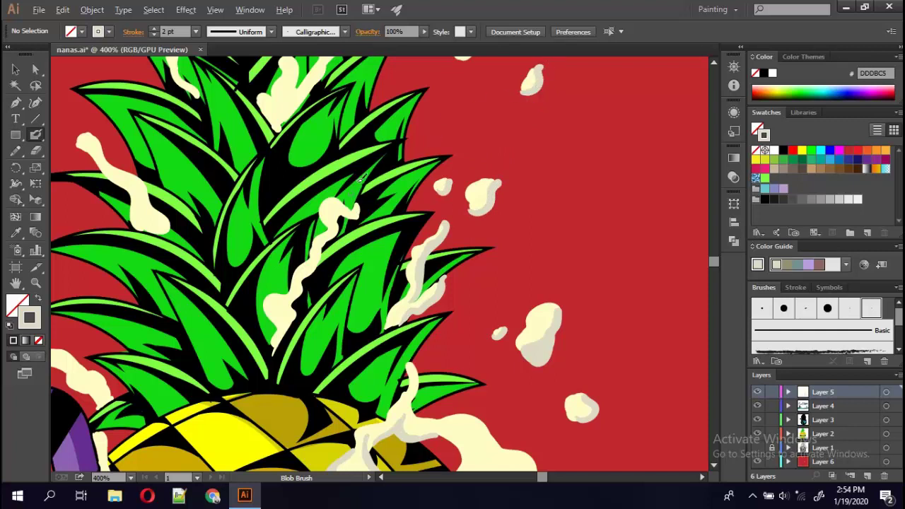
drag(287, 334, 340, 230)
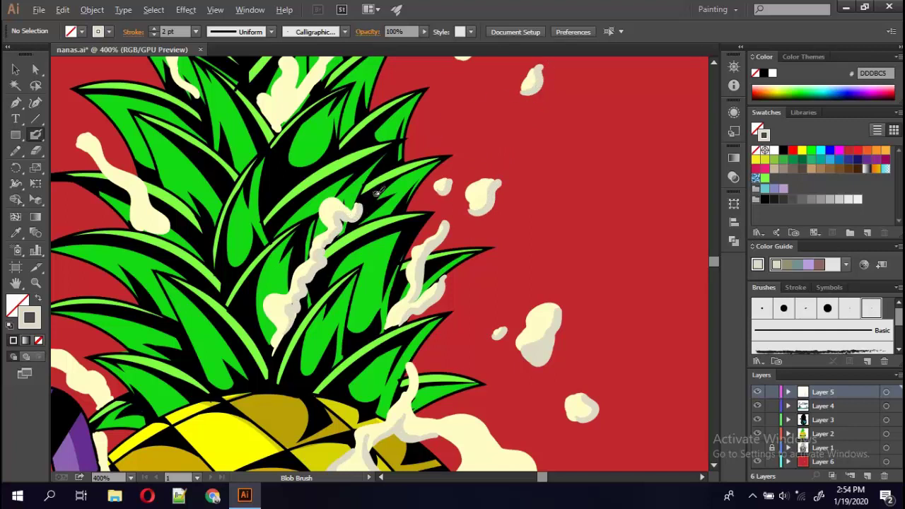
drag(275, 316, 284, 309)
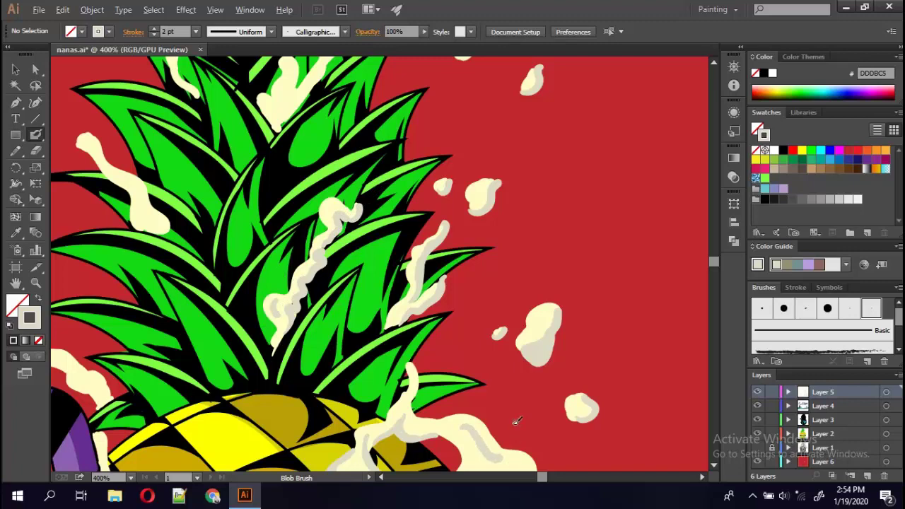
scroll(510, 415, down, 2)
scroll(523, 297, down, 3)
Draw a short freehand line on the smoke, deselect, and return to the Blob Brush near the straw.
key(n)
drag(540, 362, 542, 362)
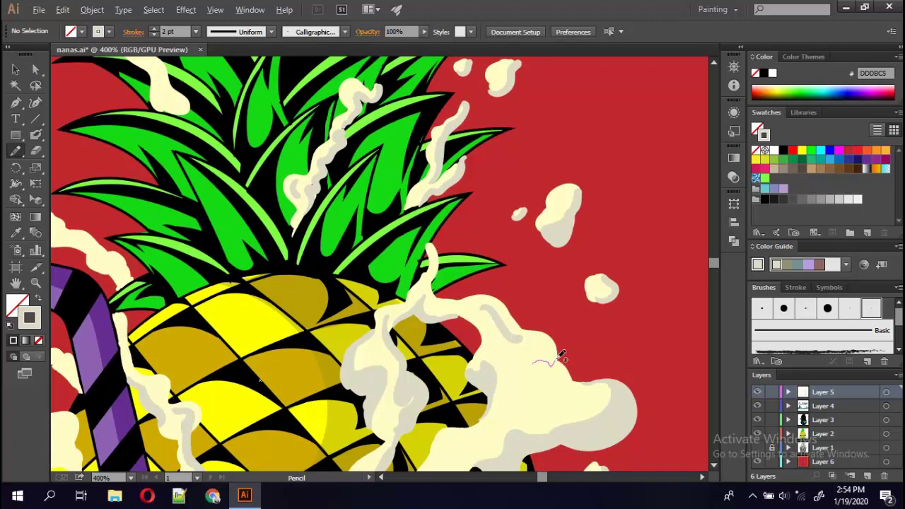
key(shift+b)
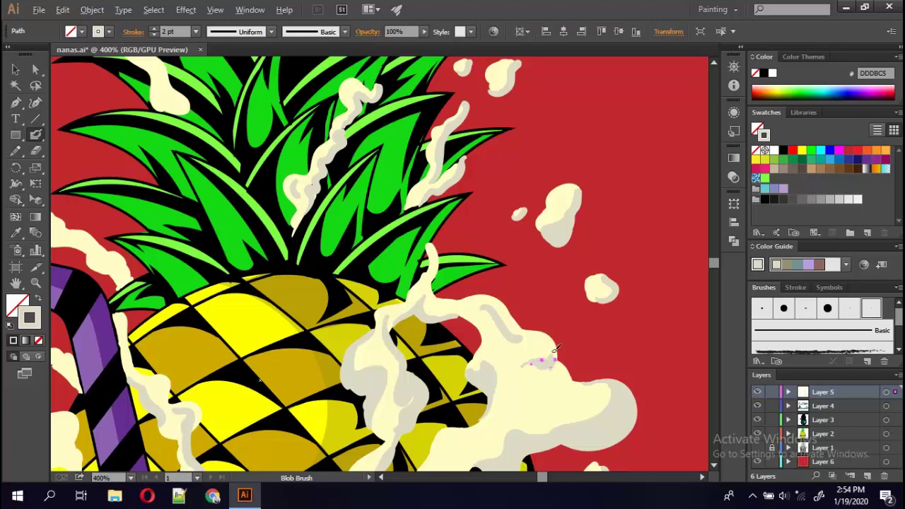
key(ctrl+shift+a)
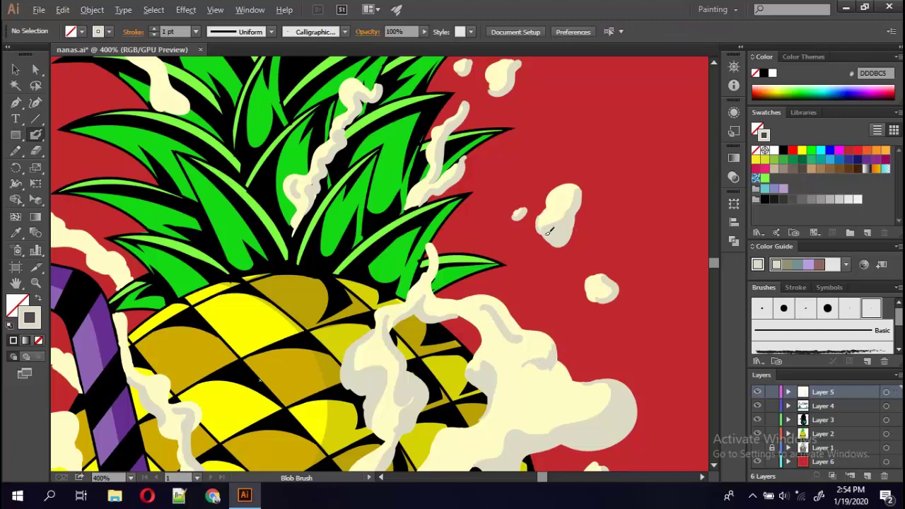
drag(247, 332, 421, 212)
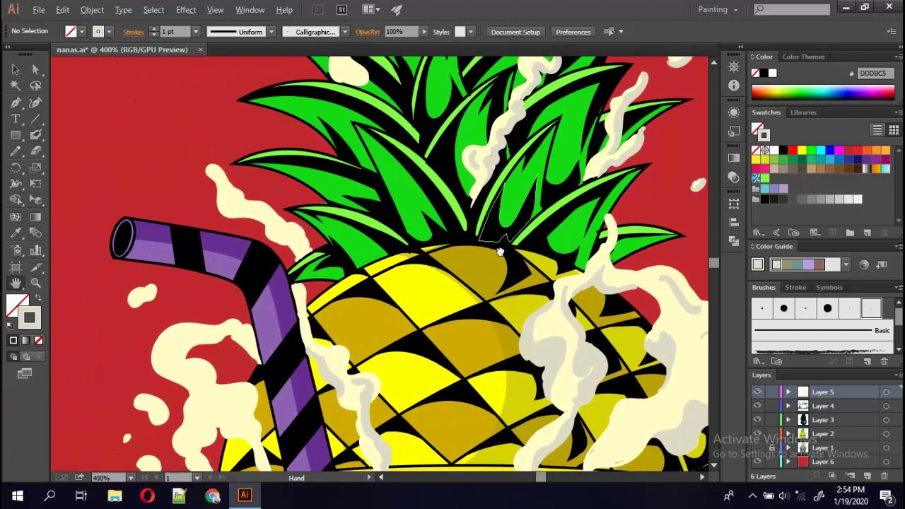
key(shift+b)
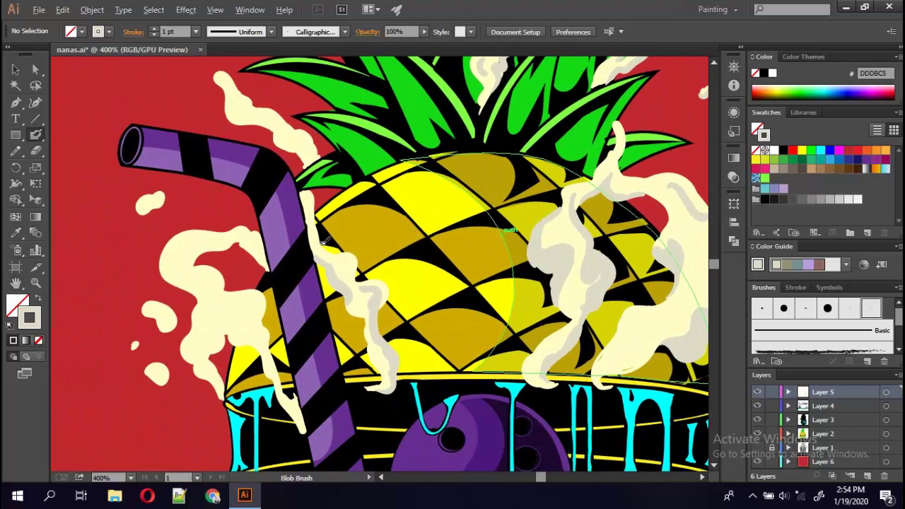
Set the Blob Brush to 2 pt and shade the smoke edges beside the straw grey.
drag(324, 240, 323, 225)
click(196, 31)
click(212, 108)
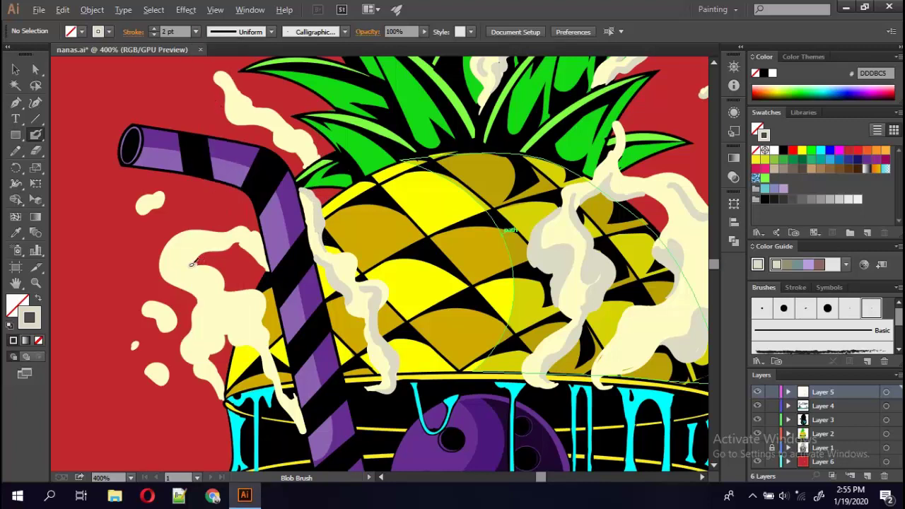
drag(191, 264, 192, 251)
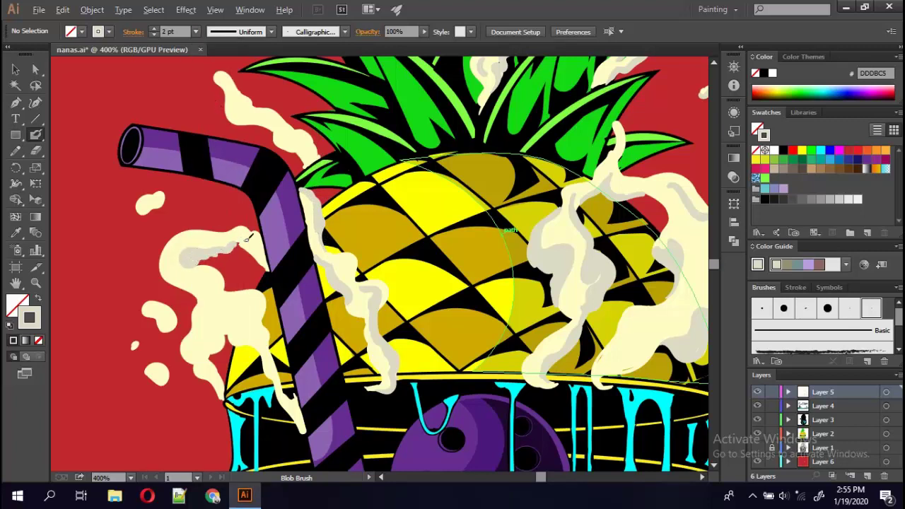
drag(248, 238, 259, 270)
click(194, 299)
mouse_move(194, 290)
mouse_down()
mouse_move(198, 302)
mouse_move(220, 293)
mouse_move(207, 375)
mouse_move(232, 407)
mouse_up()
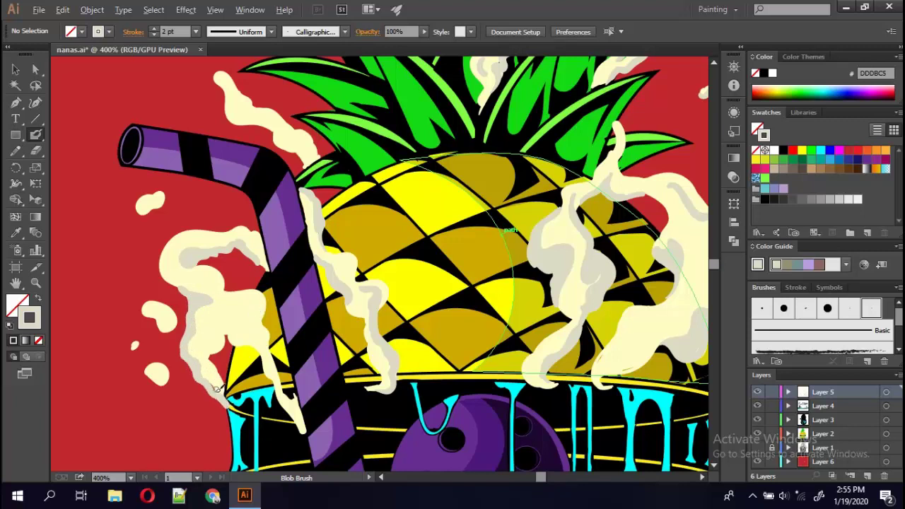
drag(214, 343, 221, 317)
mouse_move(291, 425)
mouse_down()
mouse_move(305, 432)
mouse_move(237, 333)
mouse_move(194, 326)
mouse_up()
mouse_move(246, 295)
mouse_down()
mouse_move(237, 294)
mouse_move(251, 309)
mouse_up()
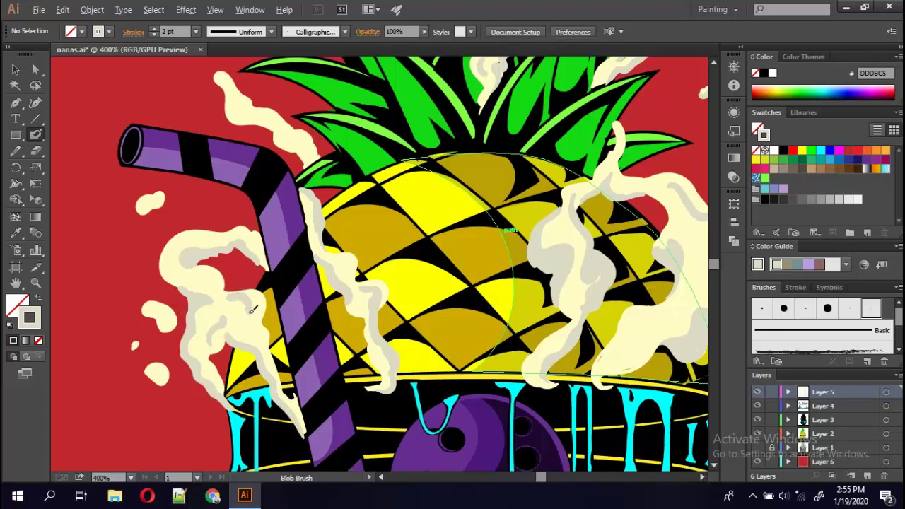
Shade the small cream droplets and the upper smoke's edge grey.
drag(156, 316, 170, 329)
drag(149, 370, 157, 388)
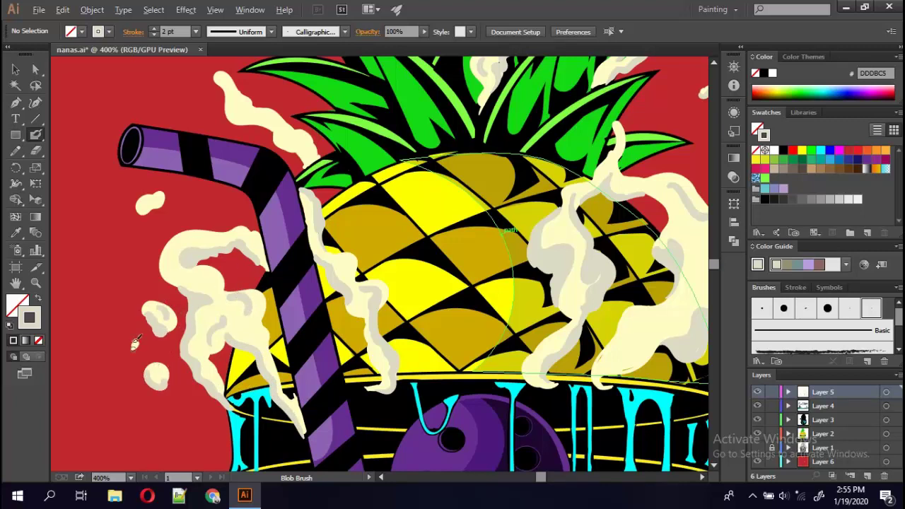
drag(136, 338, 132, 349)
drag(155, 209, 141, 211)
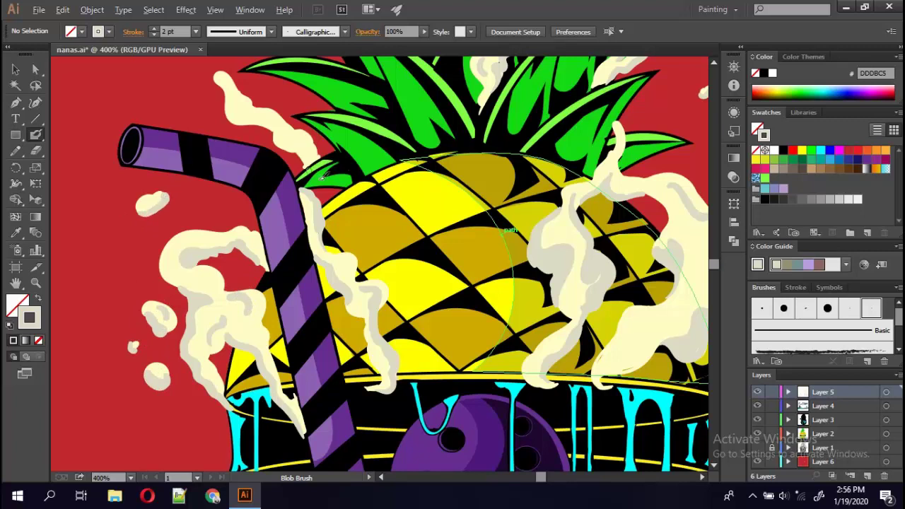
mouse_move(312, 170)
mouse_down()
mouse_move(248, 123)
mouse_move(218, 73)
mouse_up()
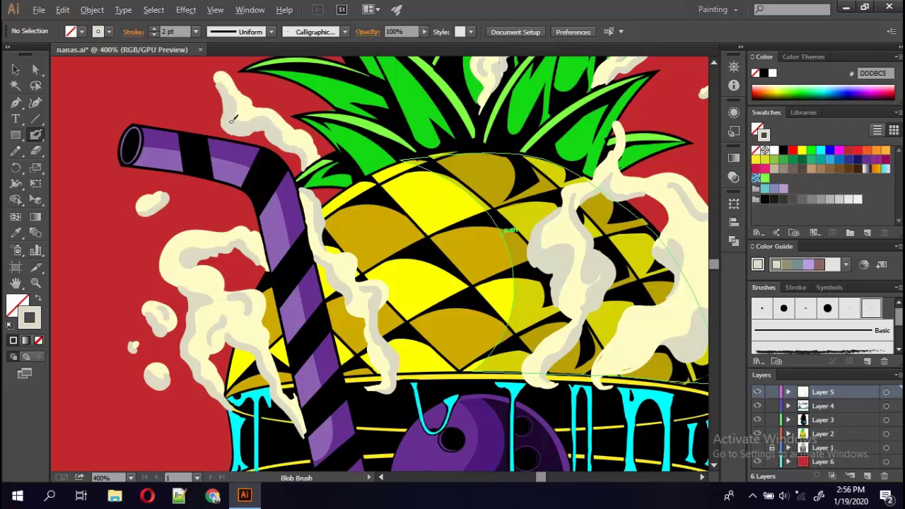
Shade the long cream streak and small blob right of the pineapple crown grey.
drag(559, 237, 495, 341)
key(n)
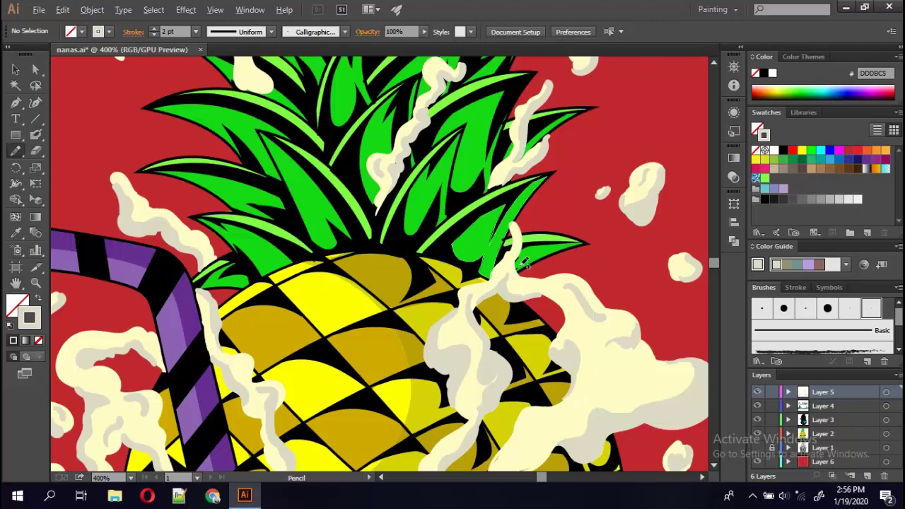
key(shift+b)
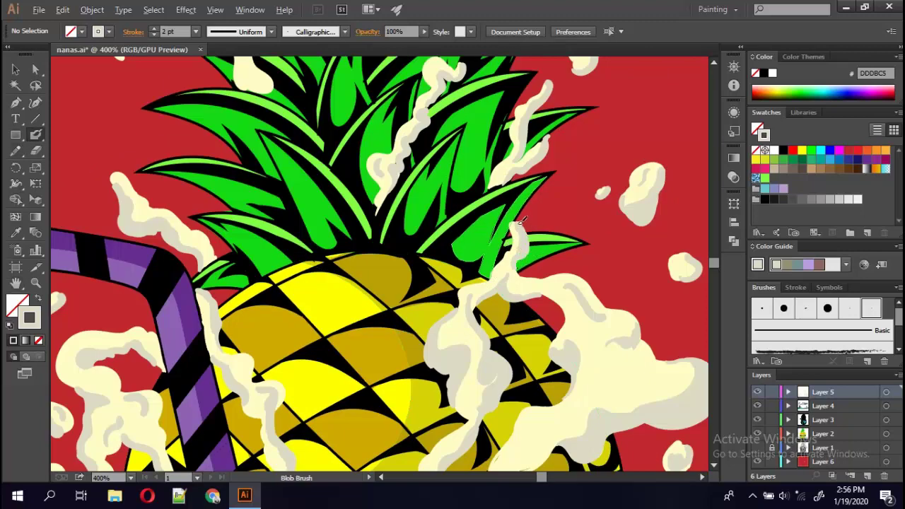
drag(576, 211, 580, 445)
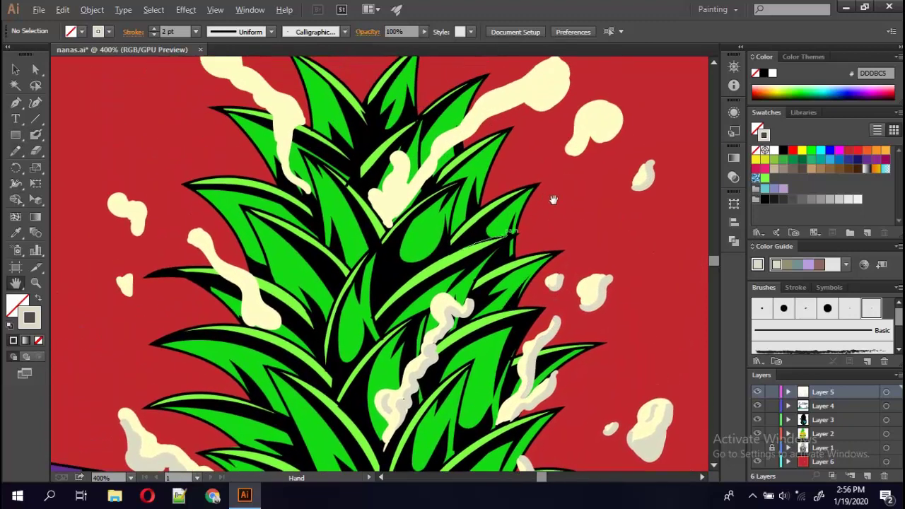
drag(587, 150, 605, 117)
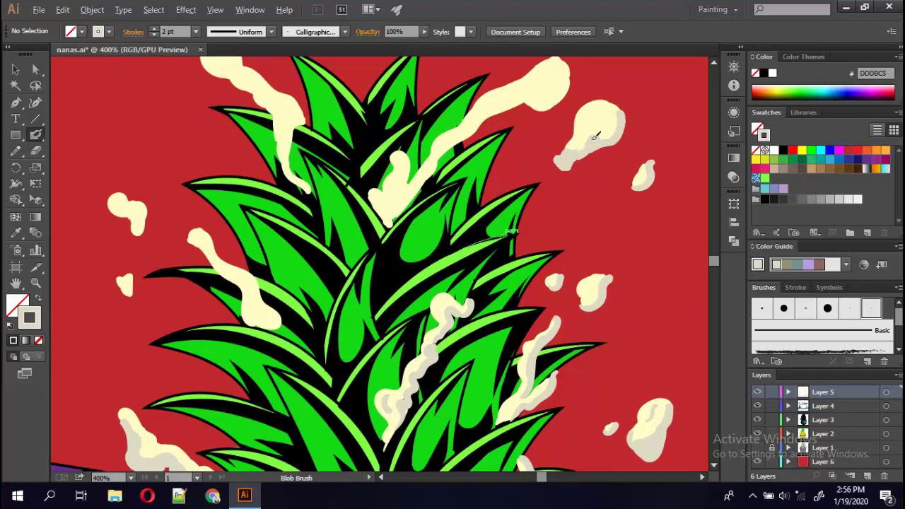
drag(403, 209, 566, 90)
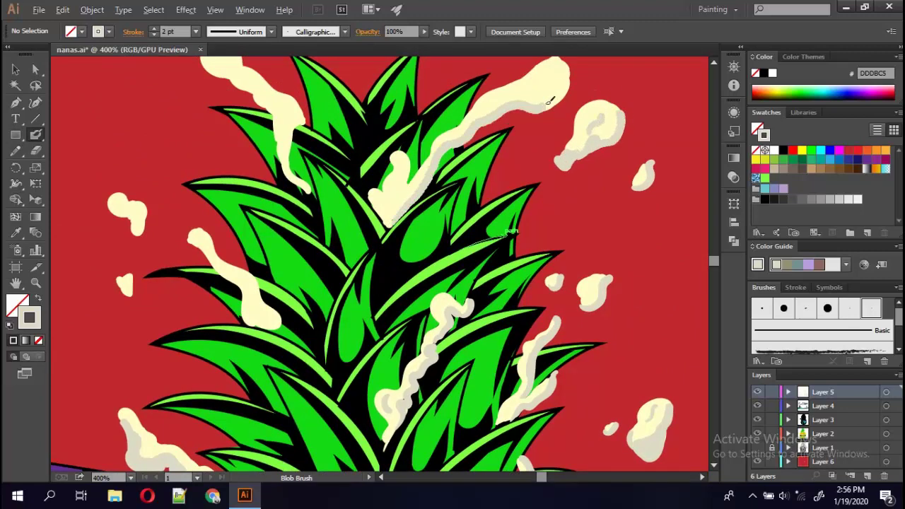
drag(405, 186, 399, 150)
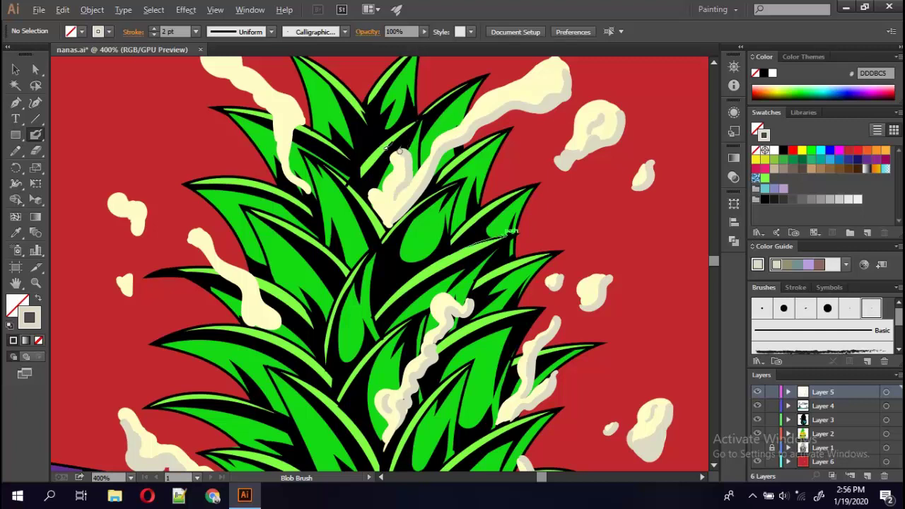
drag(503, 90, 553, 73)
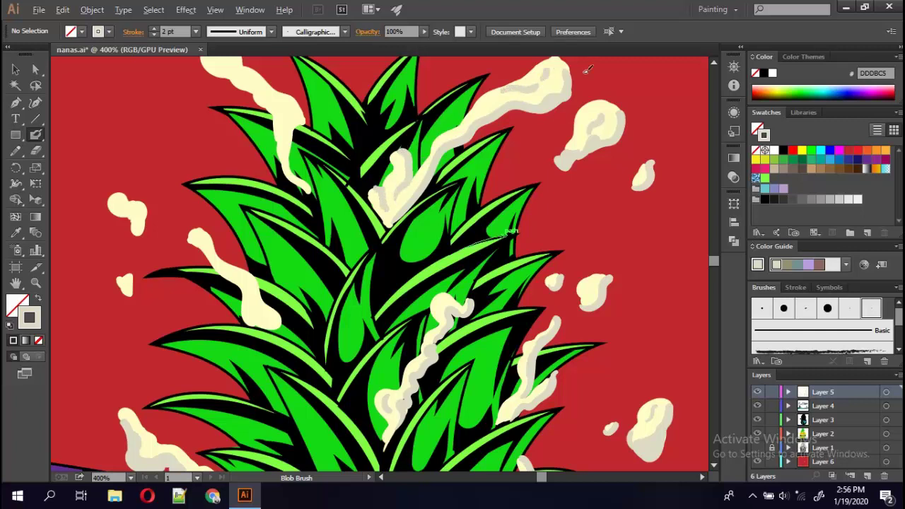
Paint grey shading inside the cream streak, left blob, small drop, lower stroke and top wisp.
drag(434, 148, 547, 257)
key(space)
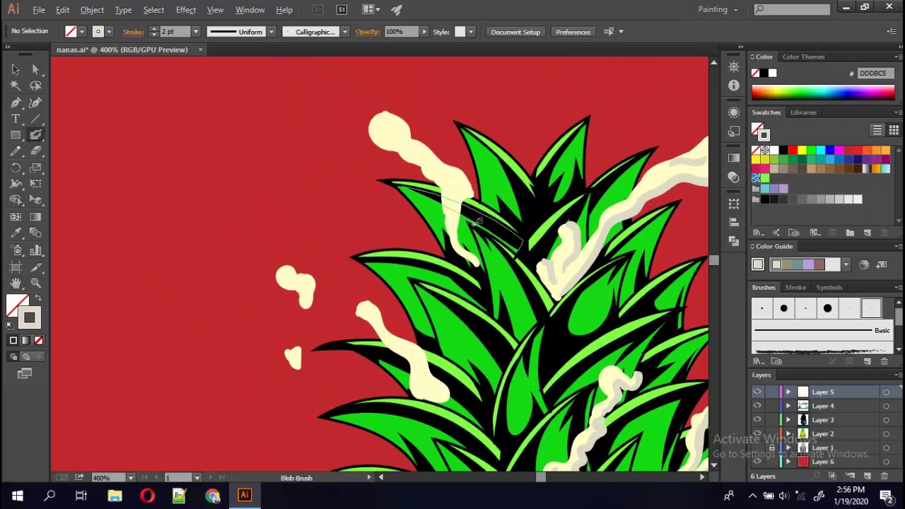
mouse_move(485, 268)
mouse_down()
mouse_move(435, 182)
mouse_move(375, 130)
mouse_move(418, 134)
mouse_up()
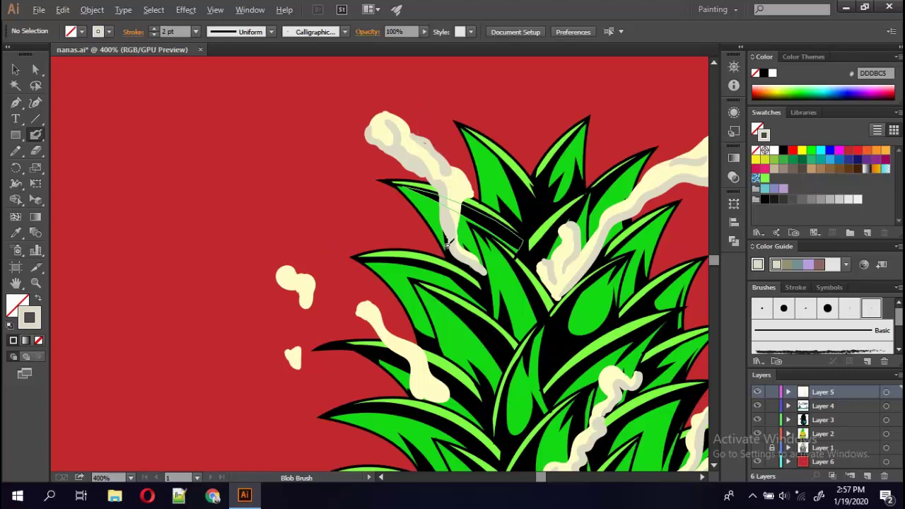
mouse_move(434, 146)
mouse_down()
mouse_move(410, 191)
mouse_move(439, 212)
mouse_move(417, 184)
mouse_move(437, 205)
mouse_up()
mouse_move(433, 142)
mouse_down()
mouse_move(444, 162)
mouse_move(371, 106)
mouse_move(365, 117)
mouse_move(380, 120)
mouse_up()
drag(338, 158, 354, 160)
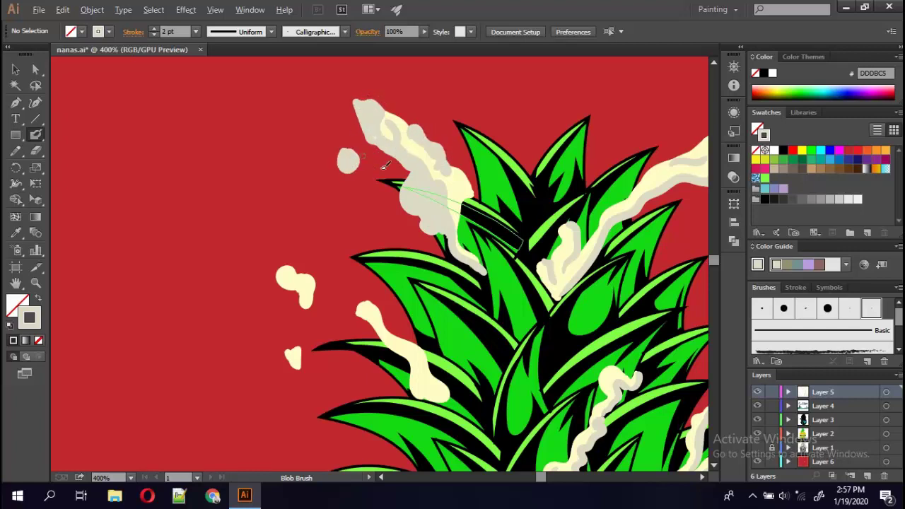
mouse_move(296, 286)
mouse_down()
mouse_move(308, 310)
mouse_move(324, 292)
mouse_up()
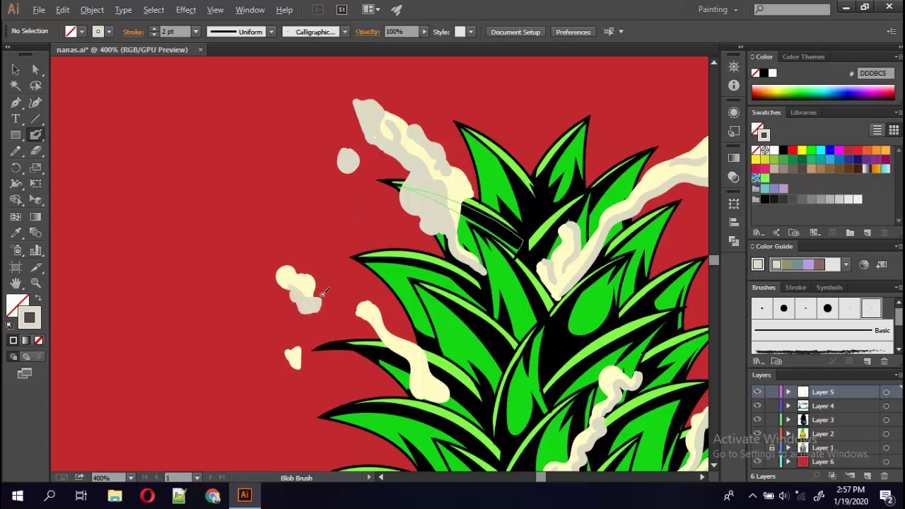
drag(303, 370, 300, 367)
drag(444, 399, 398, 350)
drag(361, 304, 399, 357)
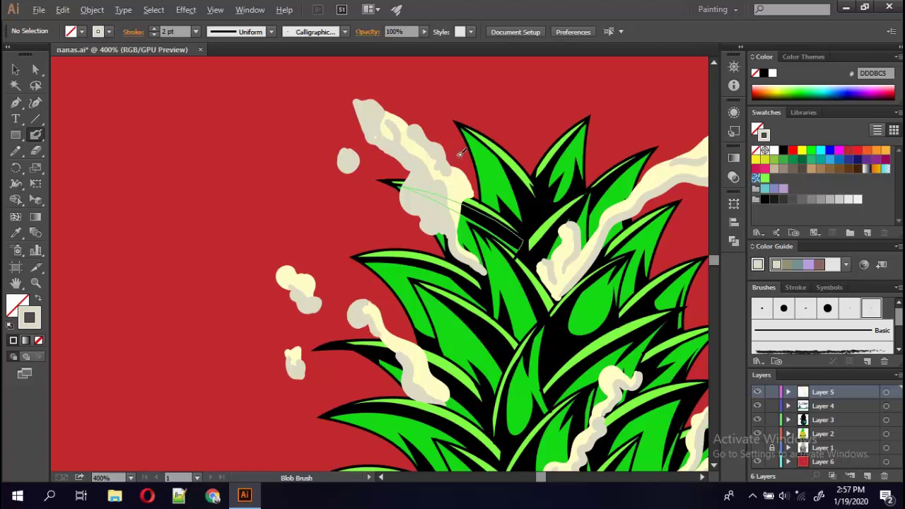
mouse_move(410, 129)
mouse_down()
mouse_move(445, 173)
mouse_move(453, 120)
mouse_move(425, 121)
mouse_move(428, 127)
mouse_up()
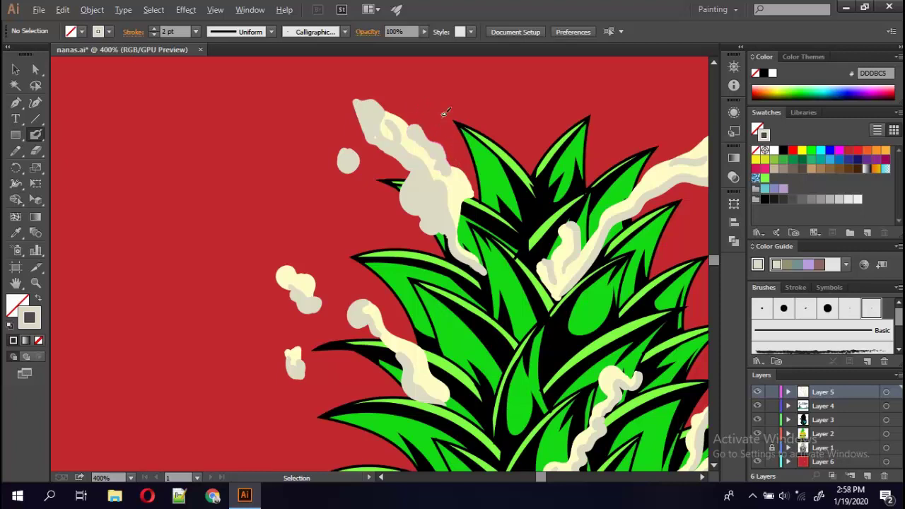
Sample the cream FFFCC5 and repaint the top wisp's middle with a 3 pt brush.
key(i)
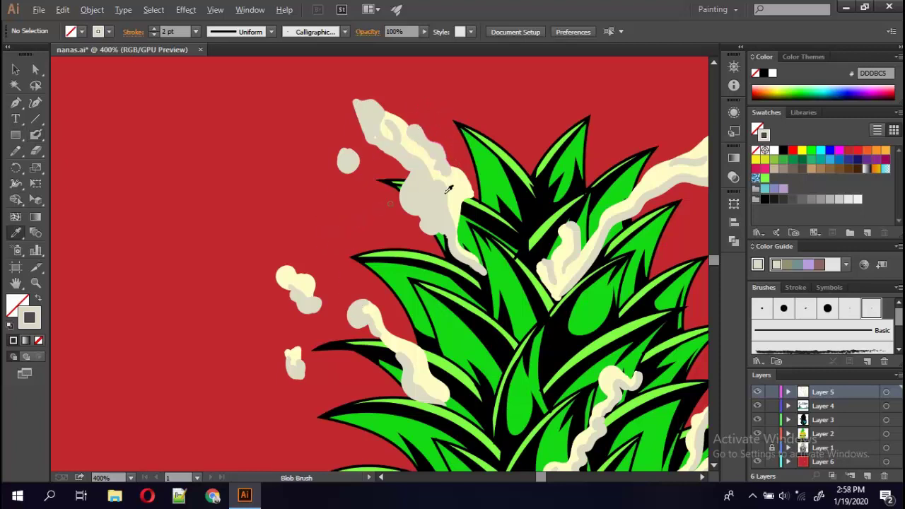
click(453, 180)
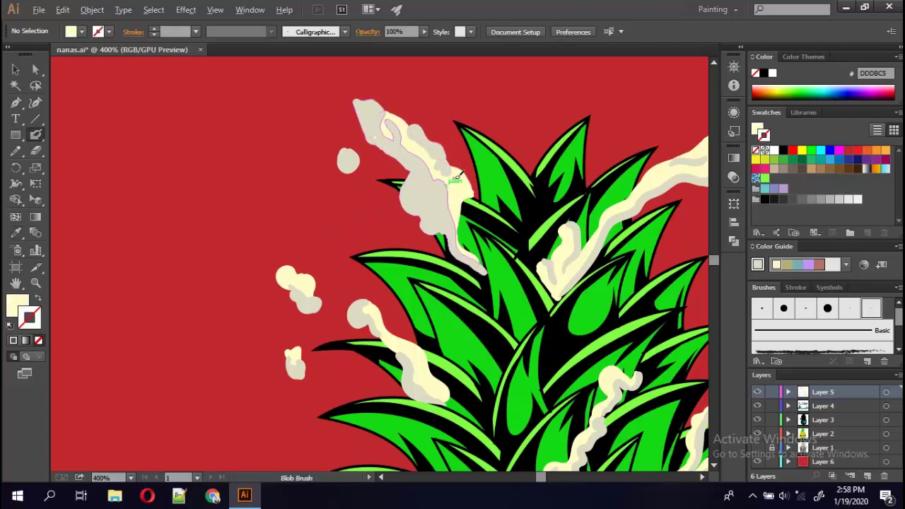
key(shift+b)
mouse_move(446, 183)
mouse_down()
mouse_move(435, 195)
mouse_move(411, 140)
mouse_move(367, 131)
mouse_up()
click(195, 31)
click(213, 119)
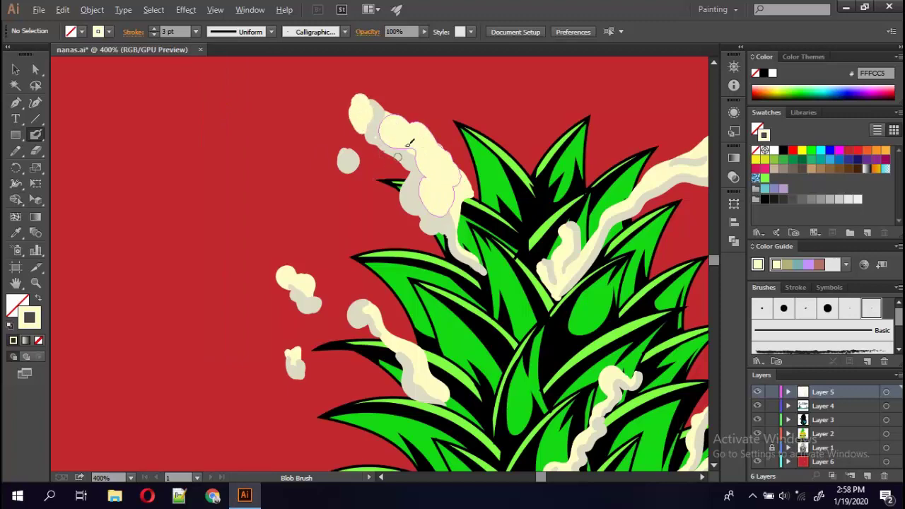
Move to the large smoke cloud and set the brush to 1 pt black.
drag(436, 260, 237, 166)
drag(577, 295, 435, 281)
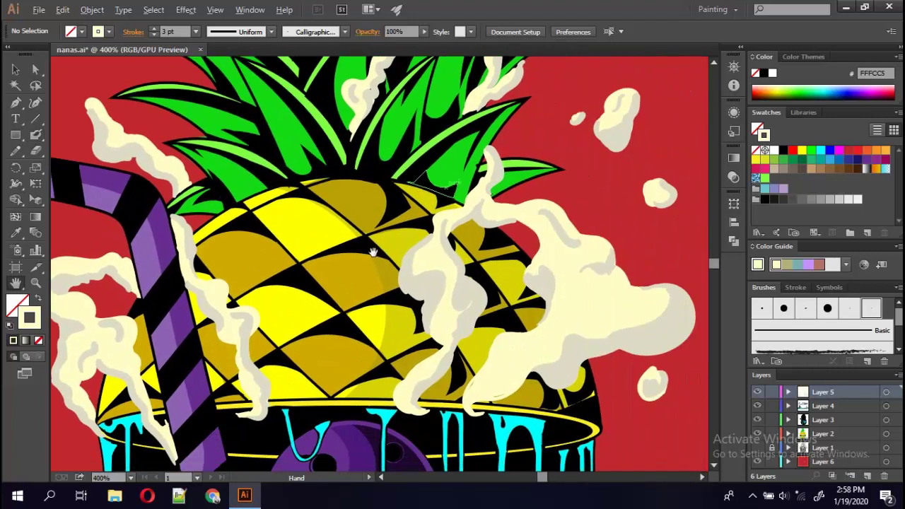
click(195, 32)
click(212, 90)
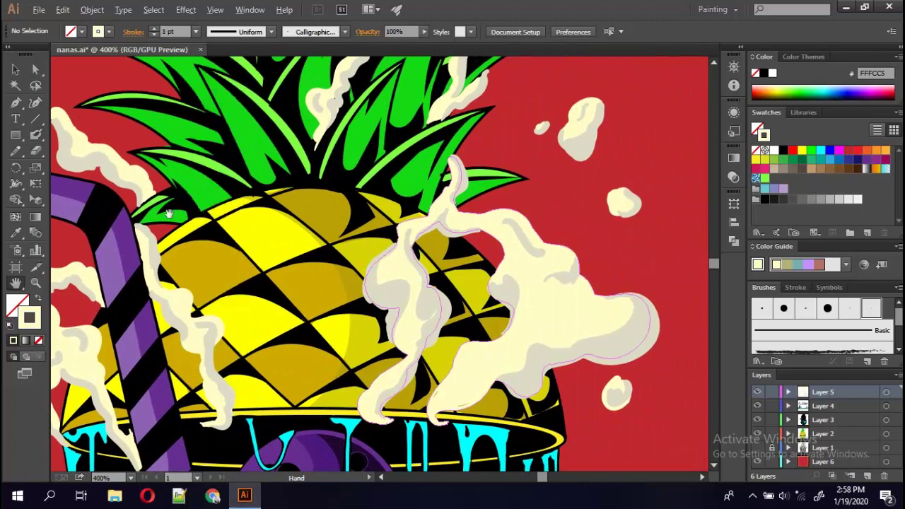
click(99, 32)
click(39, 55)
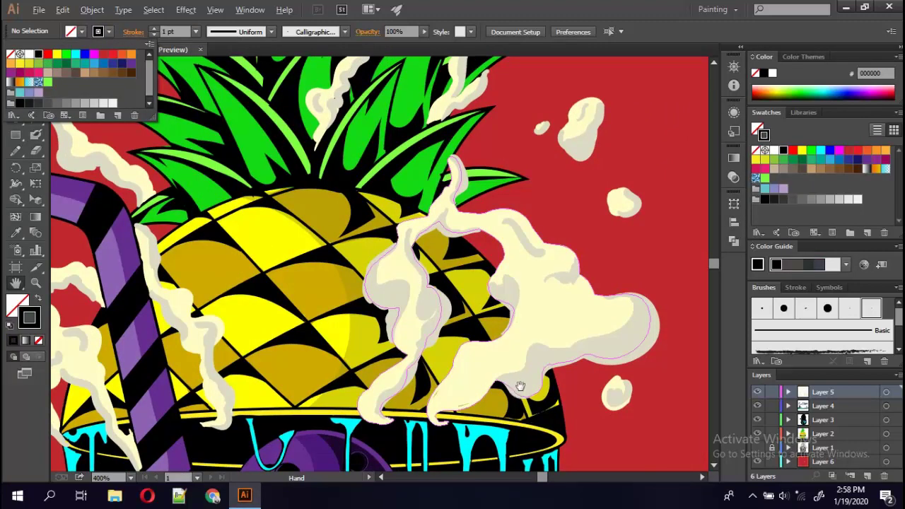
Trace black outlines around the lower, upper, left and inner edges of the large smoke cloud.
key(shift+b)
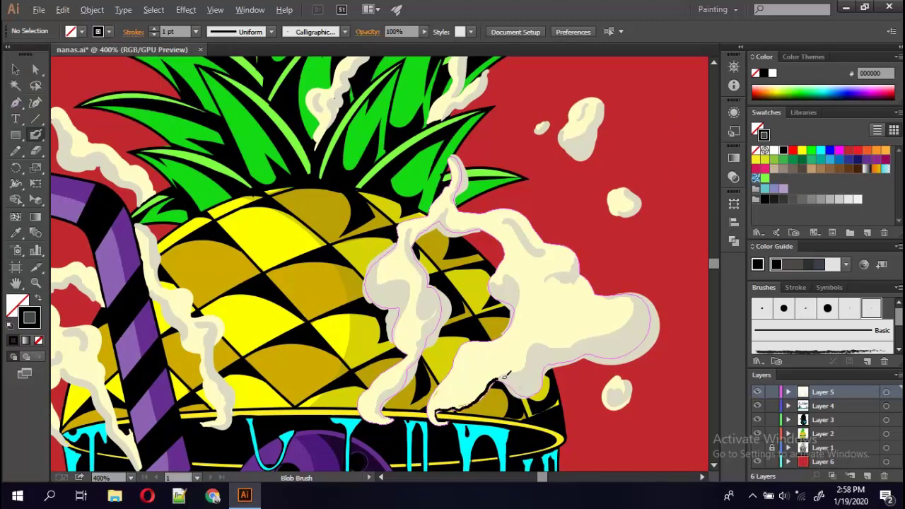
mouse_move(460, 405)
mouse_down()
mouse_move(513, 372)
mouse_move(563, 367)
mouse_move(662, 333)
mouse_move(640, 295)
mouse_move(580, 293)
mouse_move(547, 235)
mouse_move(511, 204)
mouse_move(468, 207)
mouse_move(460, 182)
mouse_move(467, 150)
mouse_up()
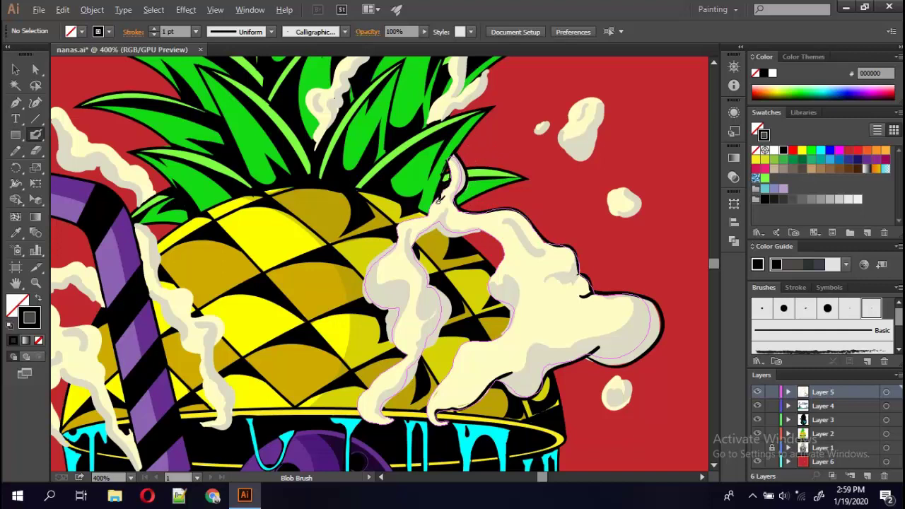
drag(439, 199, 410, 218)
drag(387, 246, 396, 338)
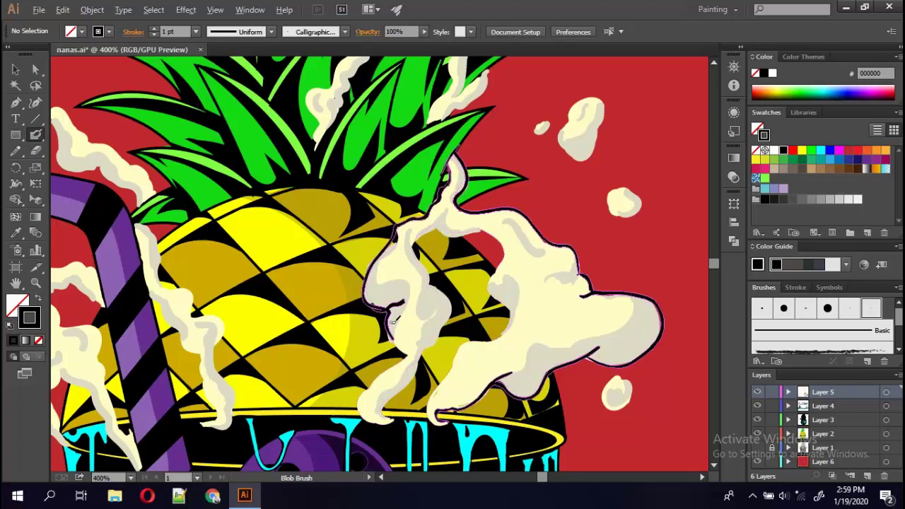
mouse_move(406, 355)
mouse_down()
mouse_move(361, 421)
mouse_move(420, 369)
mouse_move(417, 239)
mouse_move(485, 230)
mouse_move(511, 305)
mouse_up()
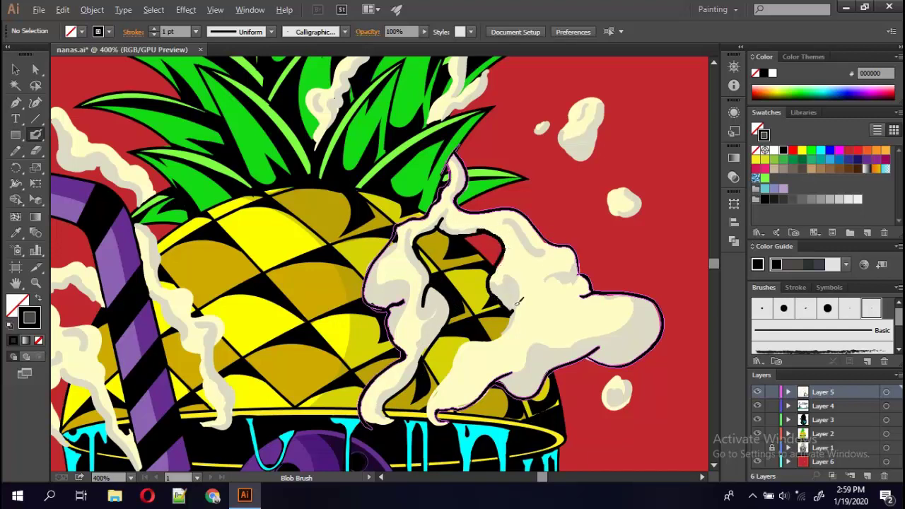
drag(436, 420, 514, 305)
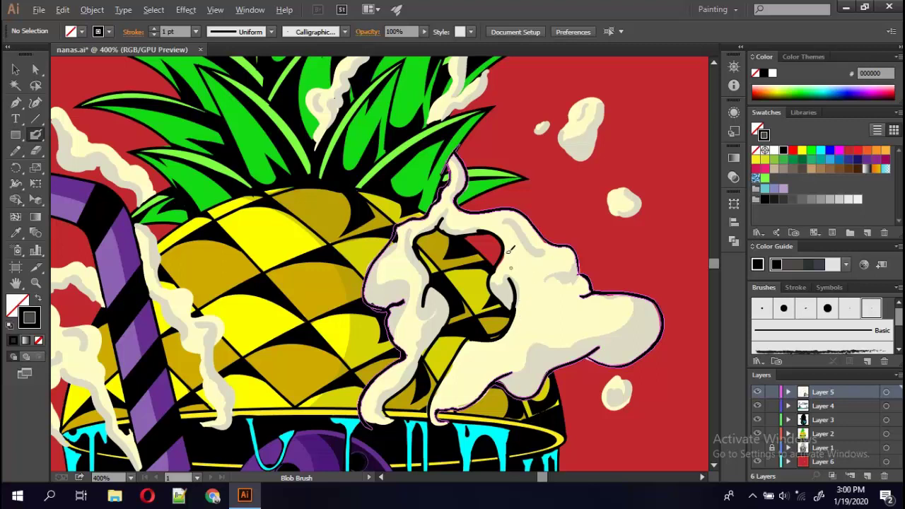
Outline the small cream clouds and dot on the right in black.
drag(608, 382, 618, 394)
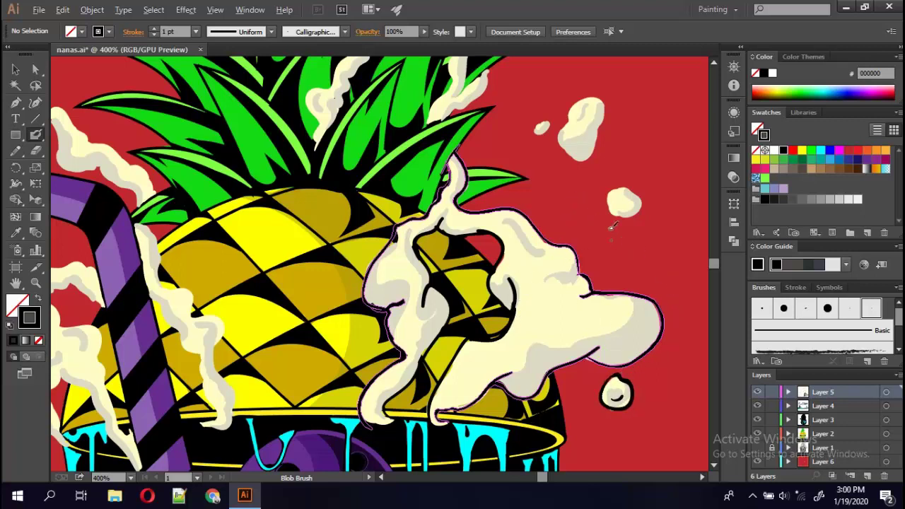
drag(614, 190, 612, 185)
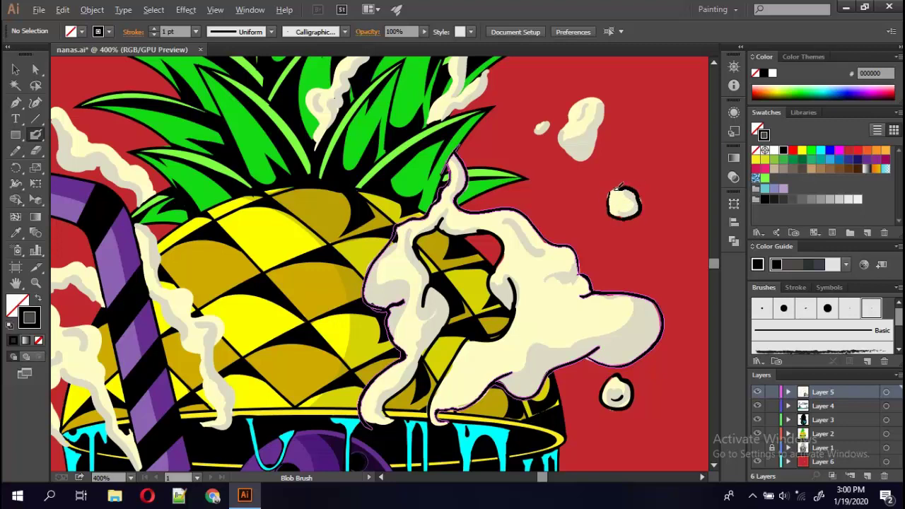
drag(562, 140, 610, 109)
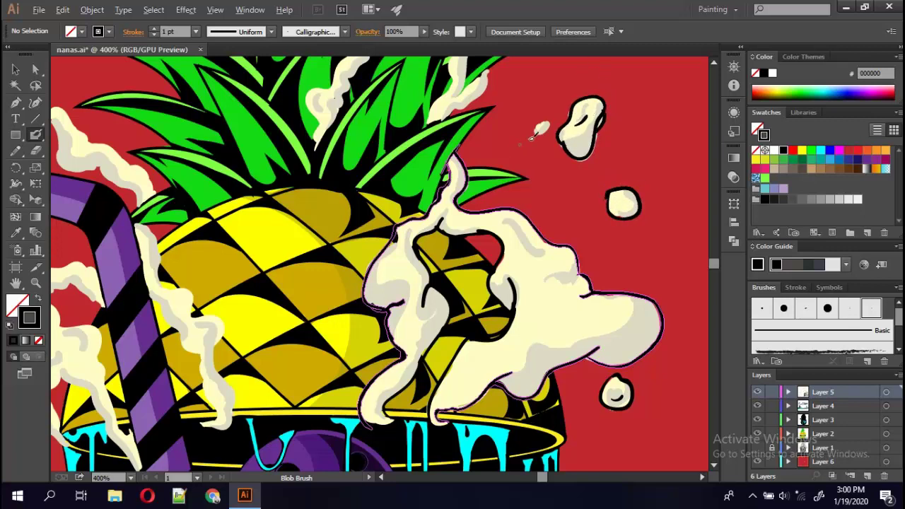
drag(541, 128, 545, 125)
drag(506, 200, 487, 430)
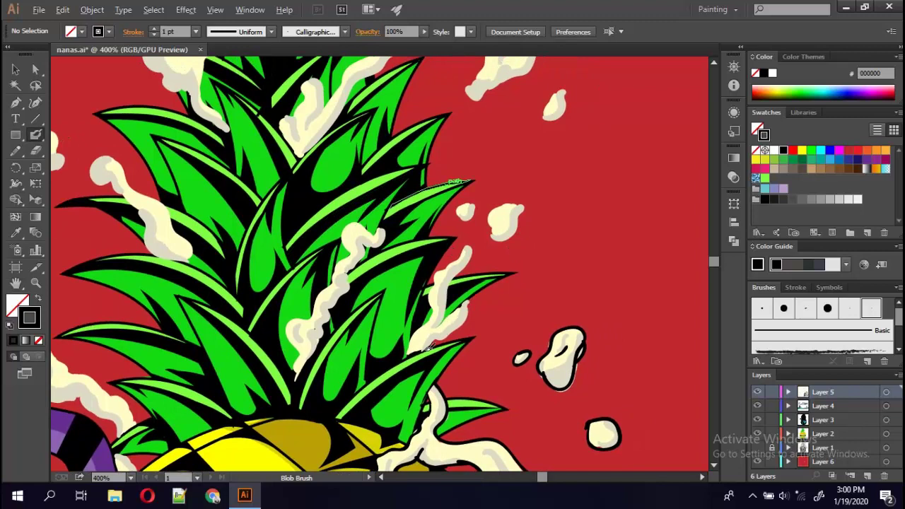
Outline the cream drip, blob and leaf squiggle in black, thinning the brush to 0.75 pt.
mouse_move(460, 327)
mouse_down()
mouse_move(458, 271)
mouse_move(443, 269)
mouse_up()
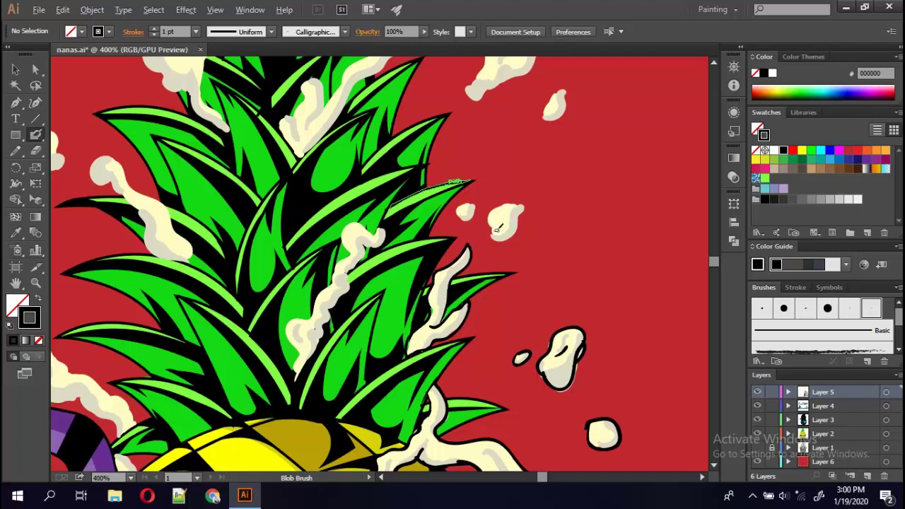
mouse_move(494, 226)
mouse_down()
mouse_move(523, 201)
mouse_move(489, 221)
mouse_move(472, 210)
mouse_up()
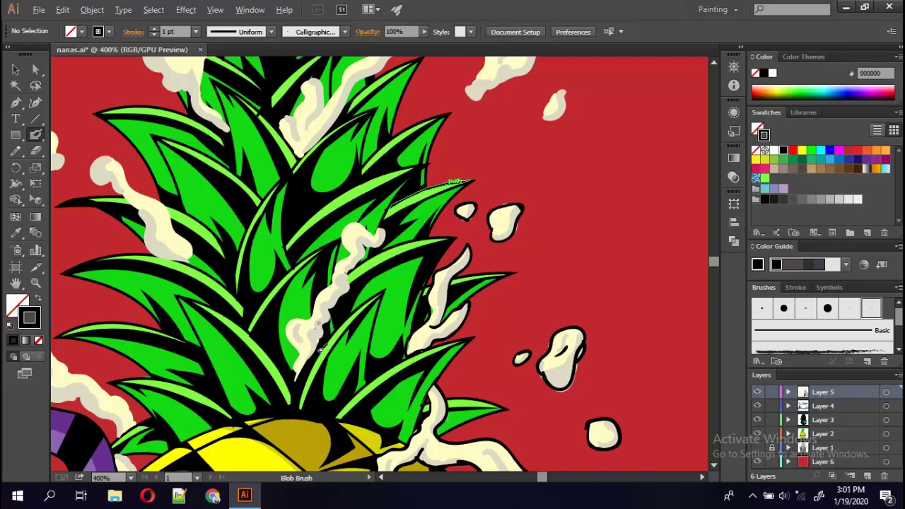
mouse_move(297, 345)
mouse_down()
mouse_move(290, 320)
mouse_move(320, 308)
mouse_up()
click(196, 32)
click(206, 85)
mouse_move(348, 238)
mouse_down()
mouse_move(372, 232)
mouse_move(355, 262)
mouse_up()
drag(316, 354, 383, 238)
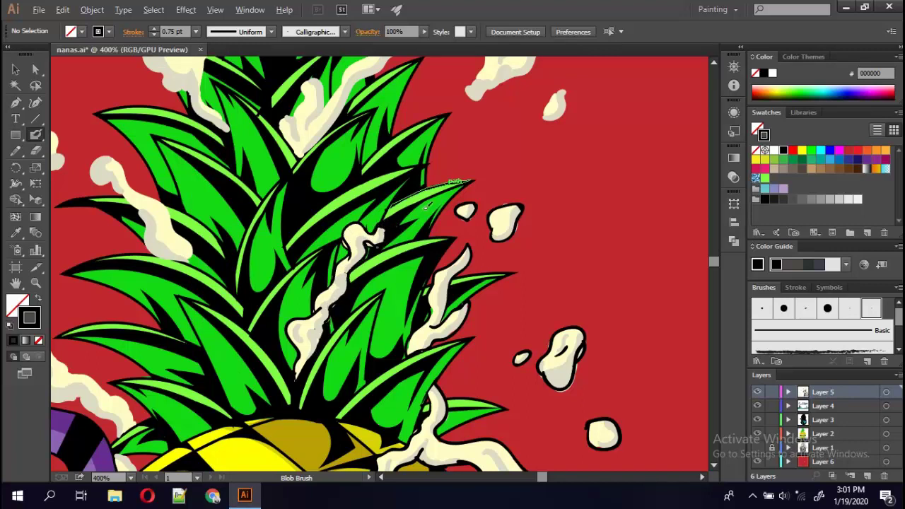
drag(569, 374, 563, 391)
Outline the small blob and the larger blob's lower edge near the top in black.
drag(580, 220, 531, 223)
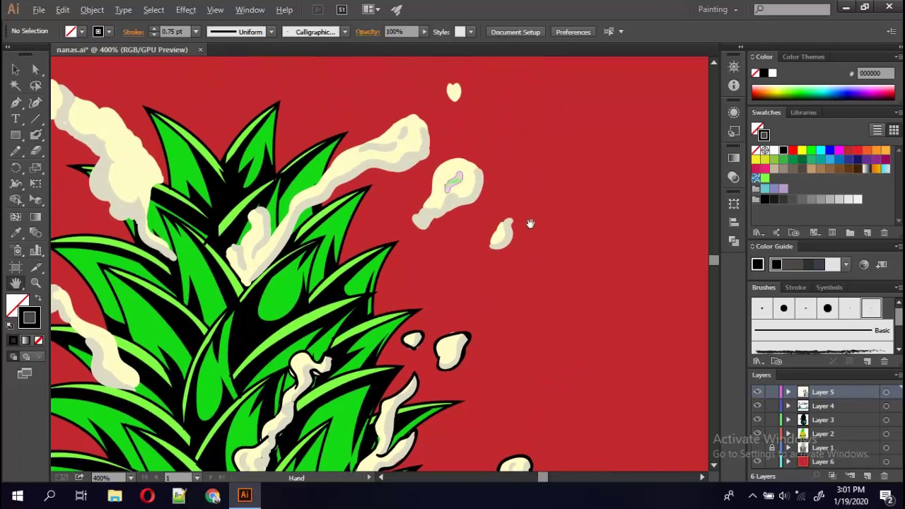
key(shift+b)
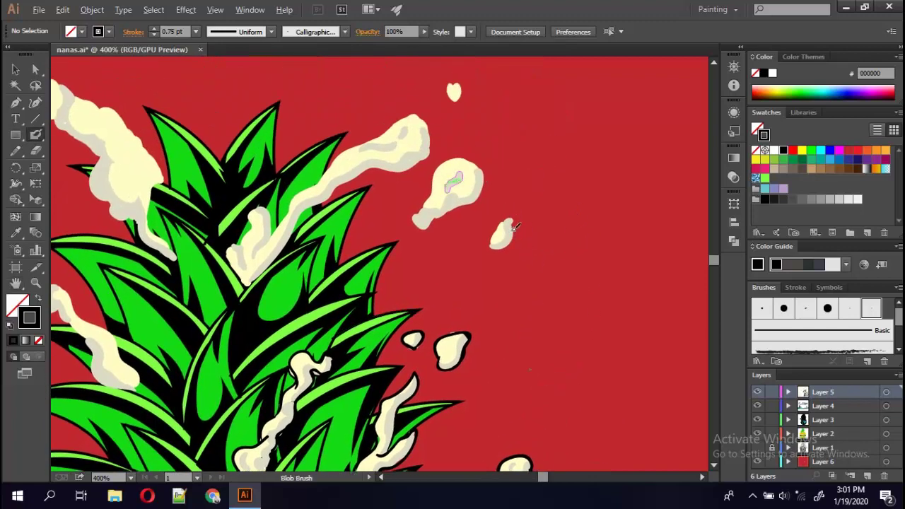
mouse_move(498, 245)
mouse_down()
mouse_move(519, 221)
mouse_move(497, 249)
mouse_up()
mouse_move(414, 215)
mouse_down()
mouse_move(487, 188)
mouse_move(427, 202)
mouse_up()
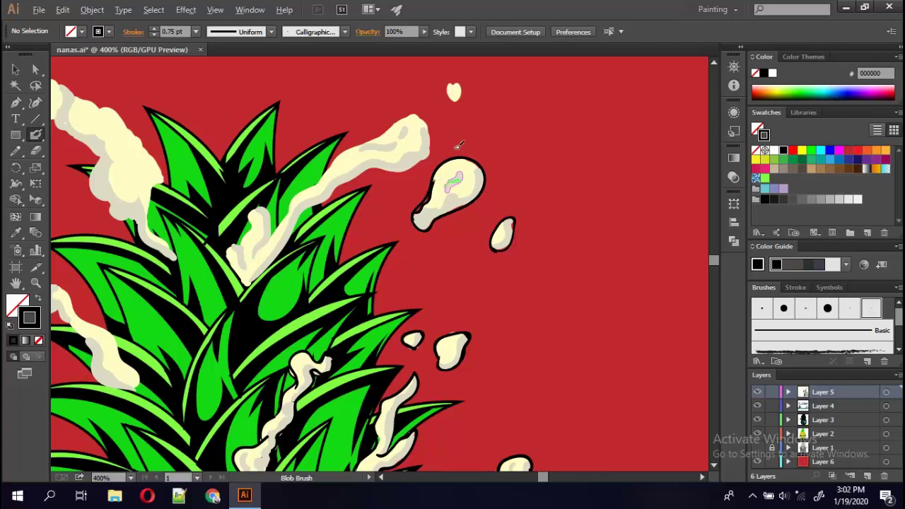
drag(447, 183, 467, 172)
Trace black lines along the lower and top edges of the long cream splash.
drag(250, 285, 270, 239)
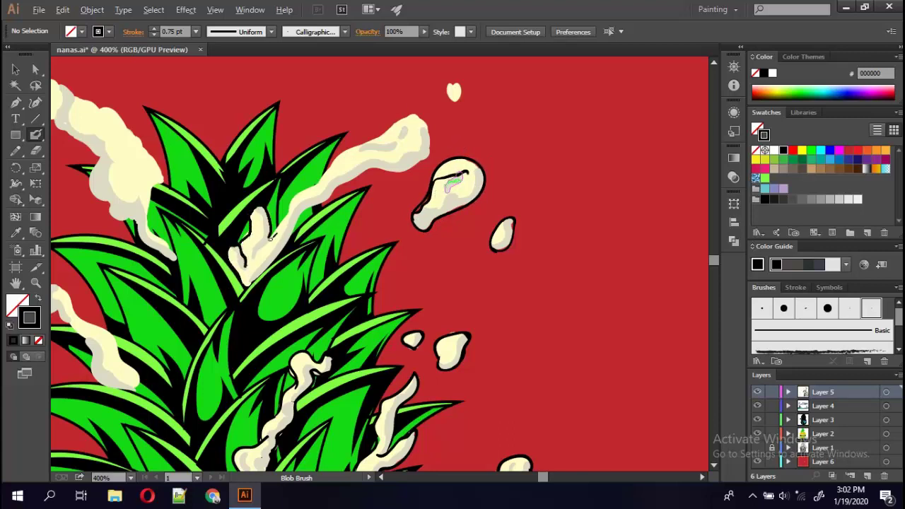
drag(279, 247, 405, 140)
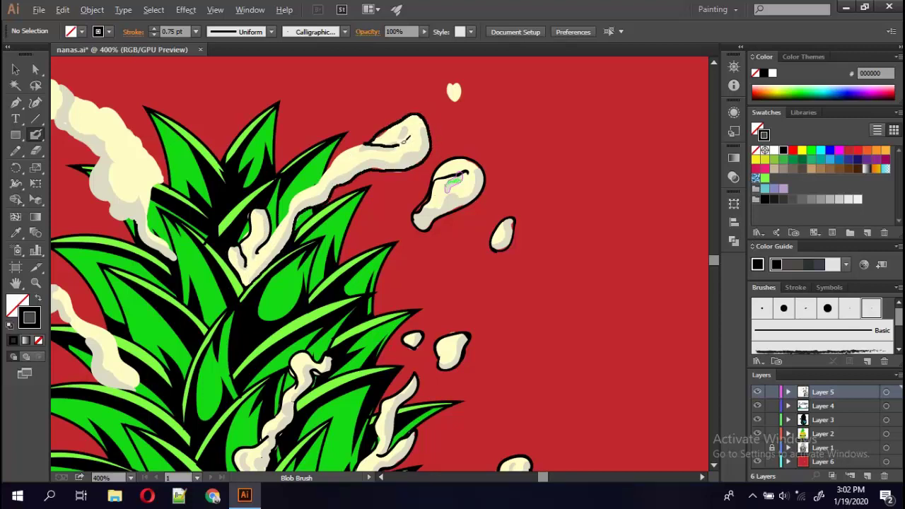
mouse_move(263, 246)
mouse_down()
mouse_move(311, 187)
mouse_move(368, 139)
mouse_up()
drag(315, 191, 339, 163)
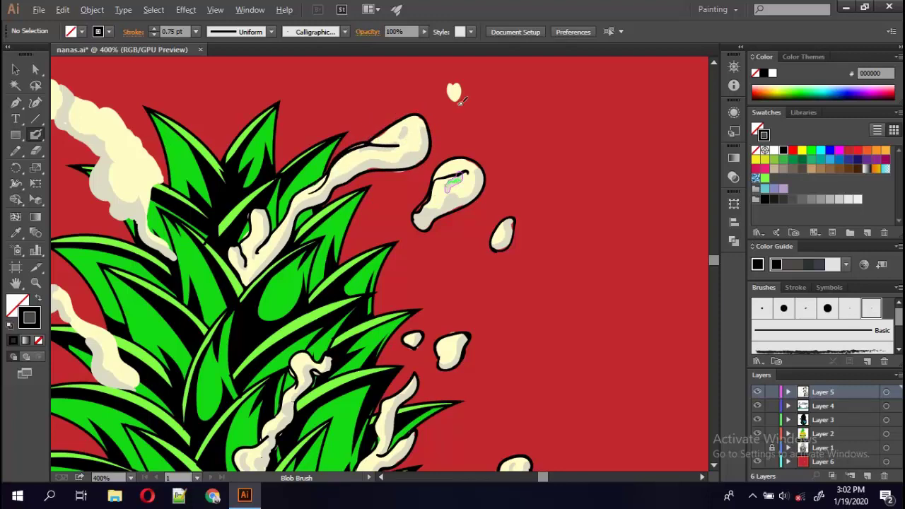
drag(407, 165, 548, 257)
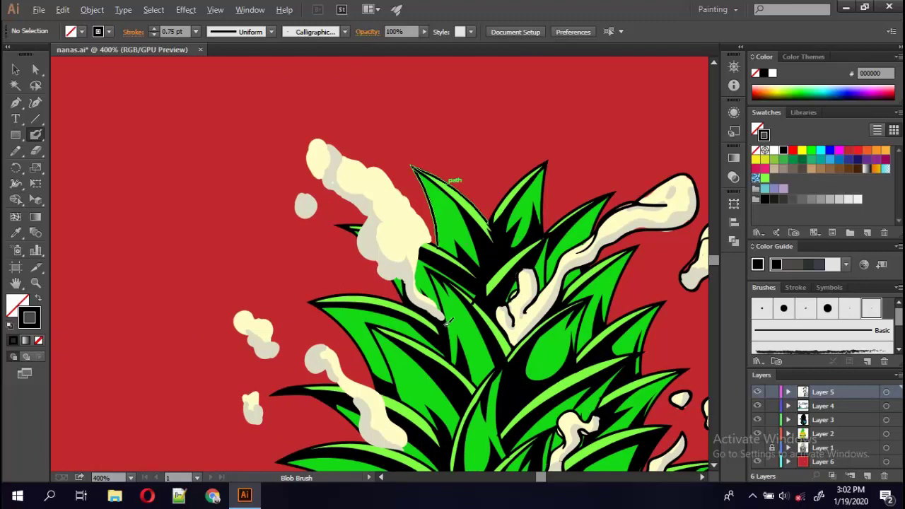
Outline the left, upper-left and upper edges of the cream splash, adding an inner contour.
drag(430, 293, 411, 237)
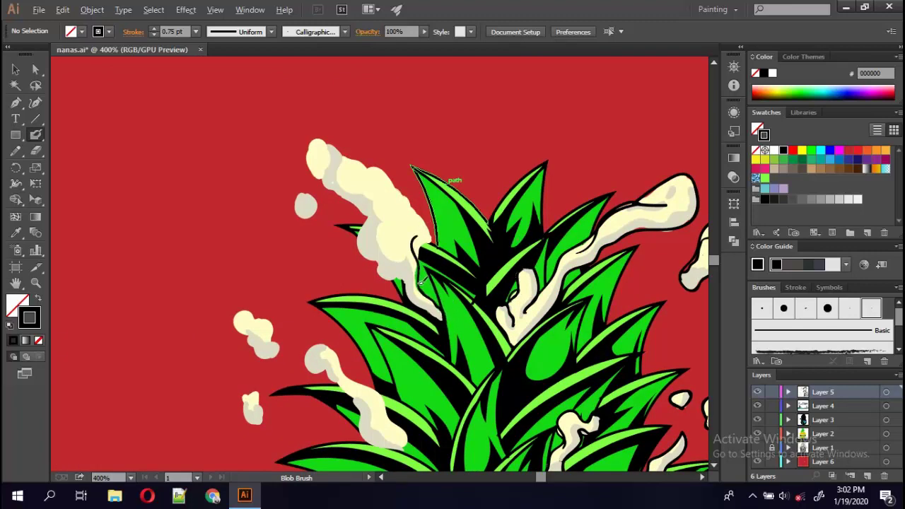
drag(408, 284, 367, 198)
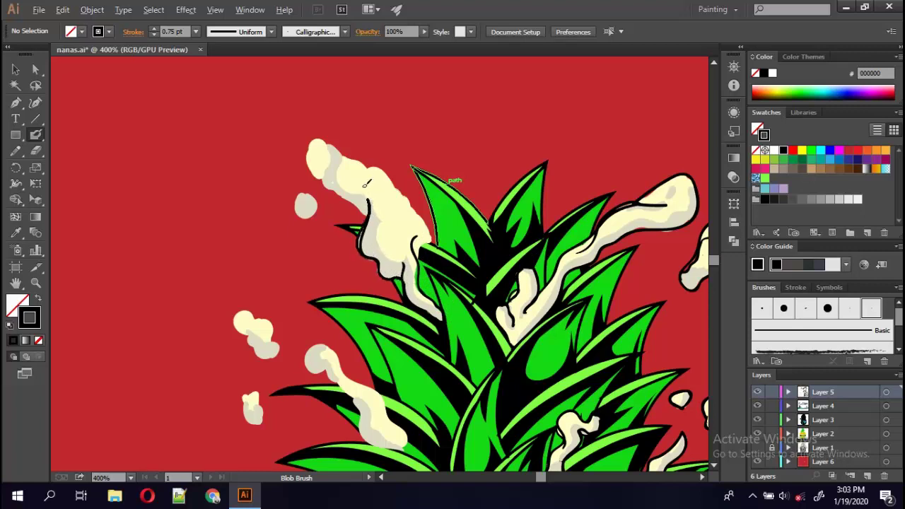
mouse_move(373, 212)
mouse_down()
mouse_move(312, 167)
mouse_move(334, 186)
mouse_up()
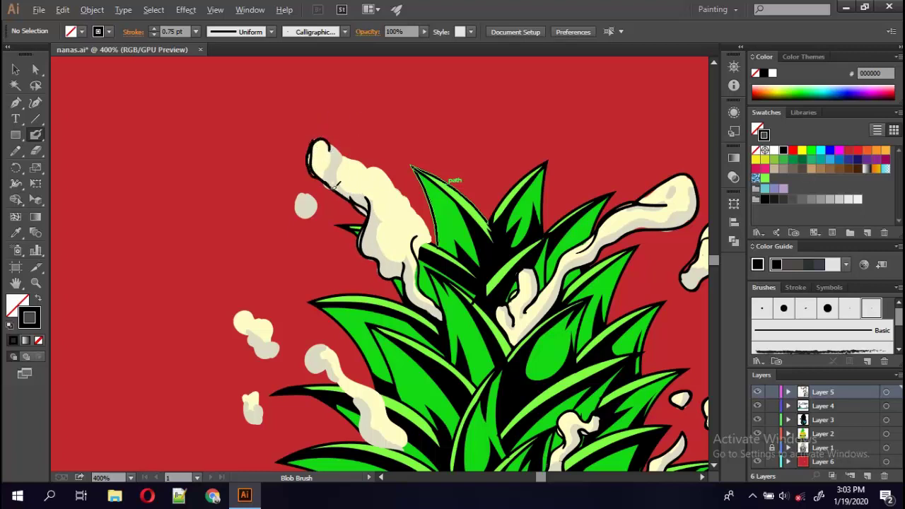
mouse_move(341, 147)
mouse_down()
mouse_move(413, 194)
mouse_move(435, 230)
mouse_up()
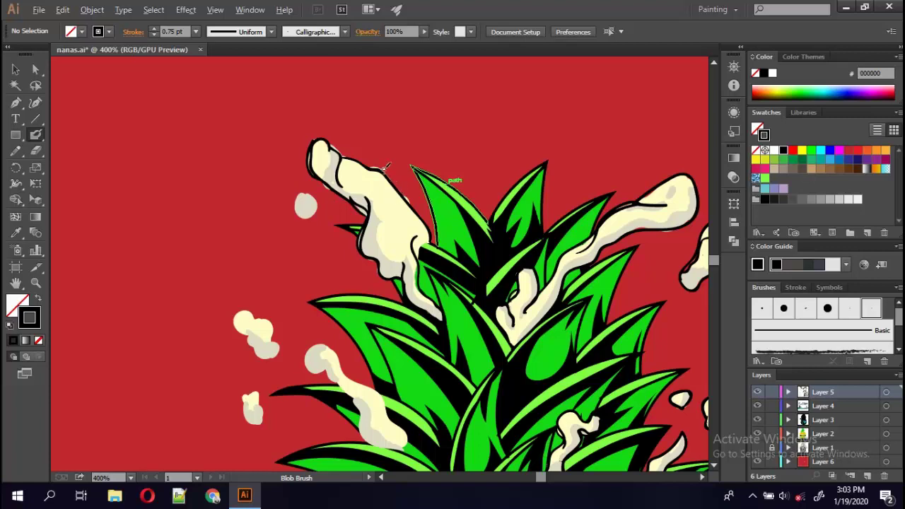
drag(386, 167, 399, 239)
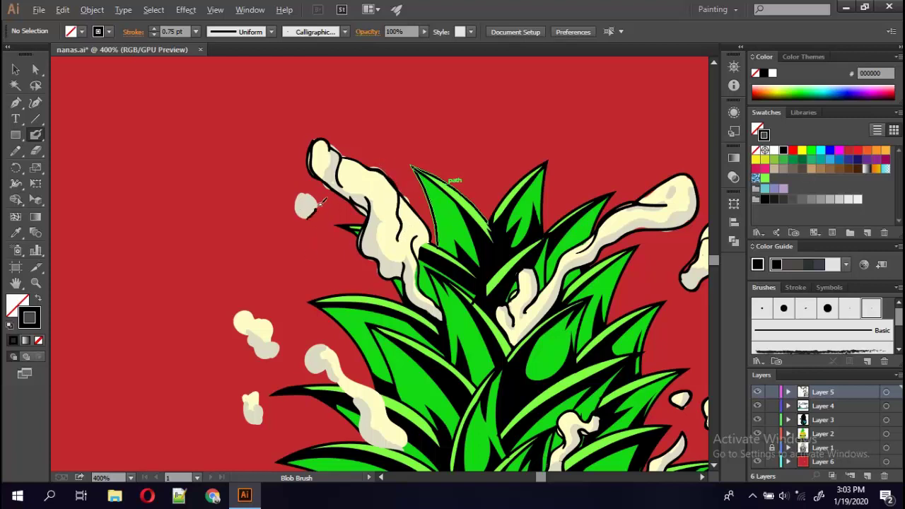
Outline the small cream blobs and the right side of the lower splash in black.
drag(304, 192, 307, 219)
mouse_move(280, 357)
mouse_down()
mouse_move(251, 311)
mouse_move(241, 331)
mouse_move(271, 355)
mouse_move(279, 346)
mouse_move(244, 332)
mouse_move(244, 308)
mouse_move(238, 334)
mouse_up()
drag(263, 422, 264, 398)
mouse_move(332, 374)
mouse_down()
mouse_move(304, 353)
mouse_move(330, 345)
mouse_move(332, 364)
mouse_move(354, 372)
mouse_up()
mouse_move(333, 344)
mouse_down()
mouse_move(332, 368)
mouse_move(354, 395)
mouse_up()
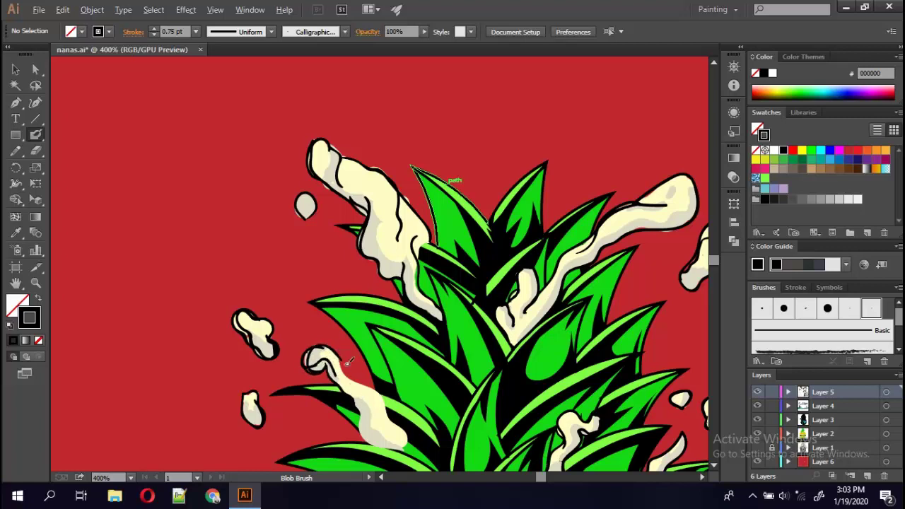
Outline the lower-right edge of the cream splash among the lower leaves.
mouse_move(348, 361)
mouse_down()
mouse_move(409, 428)
mouse_move(406, 296)
mouse_up()
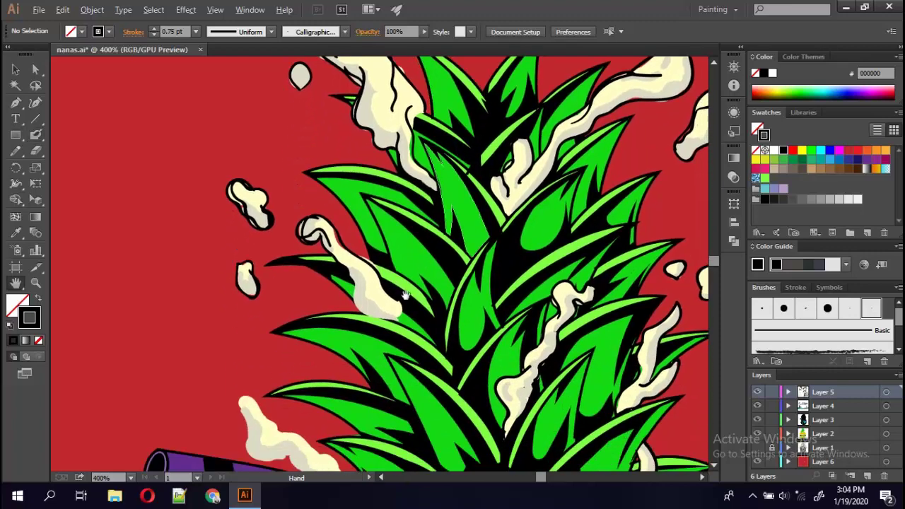
key(space)
mouse_move(357, 280)
mouse_down()
mouse_move(371, 315)
mouse_move(403, 320)
mouse_move(407, 309)
mouse_up()
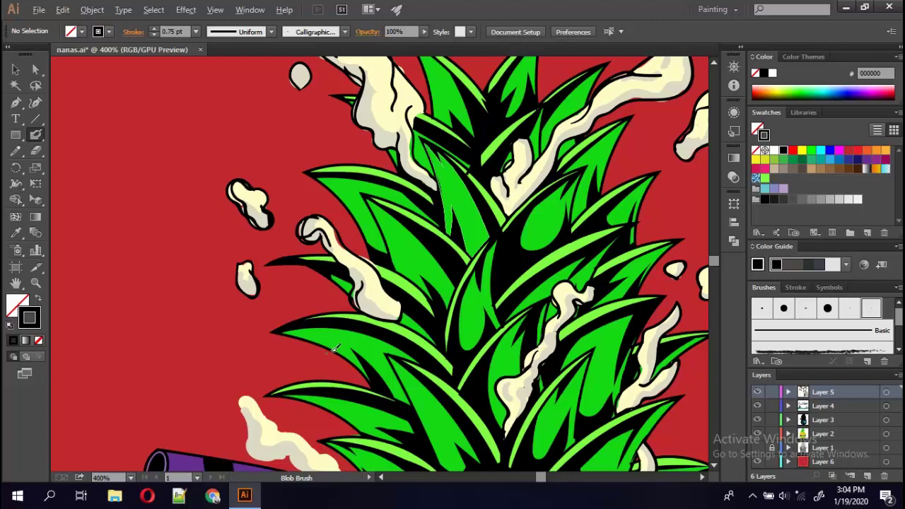
key(space)
mouse_move(334, 348)
mouse_down()
mouse_move(316, 190)
mouse_move(281, 151)
mouse_move(259, 146)
mouse_move(272, 125)
mouse_up()
key(b)
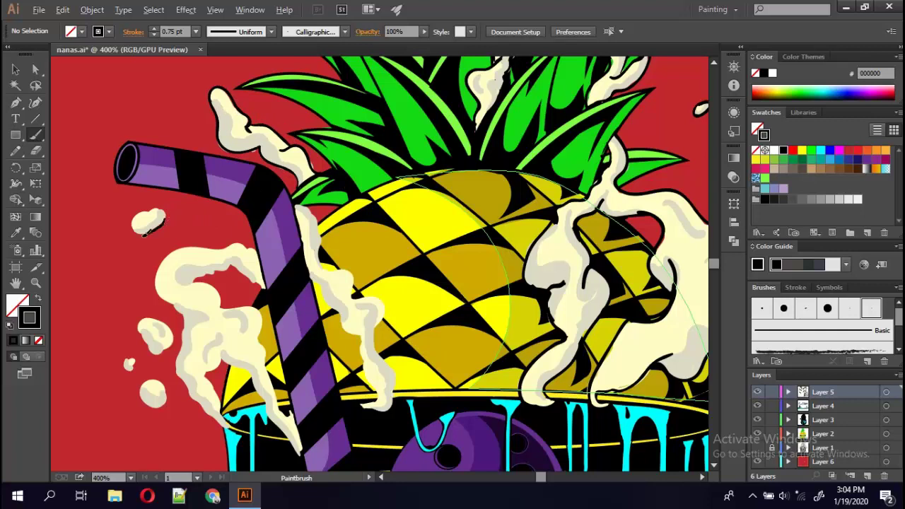
Outline the small cream blobs and tiny droplets left of the straw in black.
drag(143, 235, 174, 212)
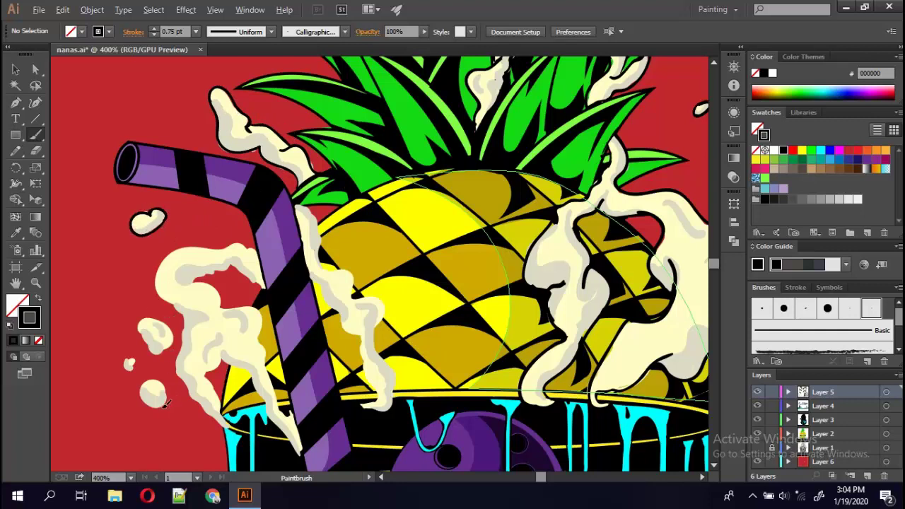
mouse_move(167, 402)
mouse_down()
mouse_move(169, 386)
mouse_move(143, 382)
mouse_move(170, 398)
mouse_move(150, 372)
mouse_move(151, 393)
mouse_up()
mouse_move(139, 360)
mouse_down()
mouse_move(126, 365)
mouse_move(142, 364)
mouse_up()
mouse_move(171, 352)
mouse_down()
mouse_move(152, 338)
mouse_move(145, 315)
mouse_move(169, 344)
mouse_move(164, 323)
mouse_up()
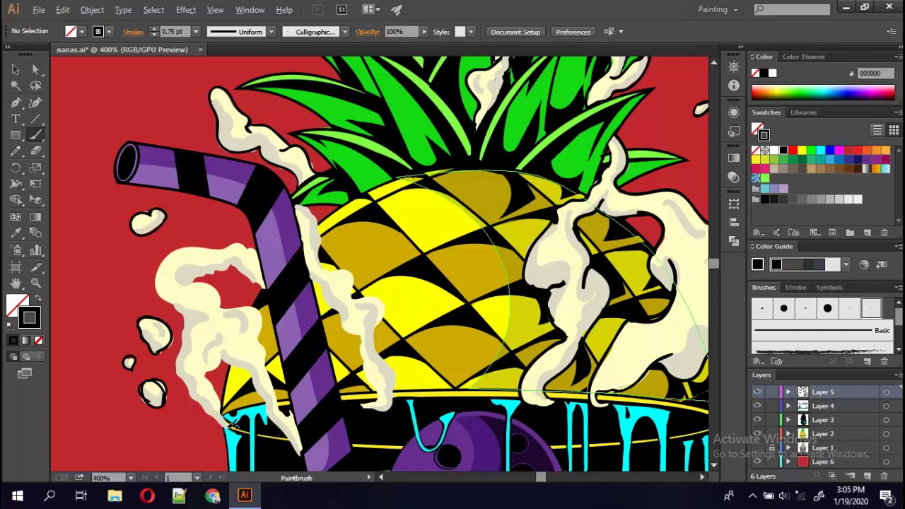
Outline the cream splash's left and top edges and along both sides of the straw.
mouse_move(225, 420)
mouse_down()
mouse_move(178, 360)
mouse_move(184, 311)
mouse_move(160, 290)
mouse_move(168, 256)
mouse_move(263, 232)
mouse_up()
mouse_move(204, 249)
mouse_down()
mouse_move(261, 252)
mouse_move(256, 280)
mouse_move(229, 266)
mouse_move(220, 299)
mouse_up()
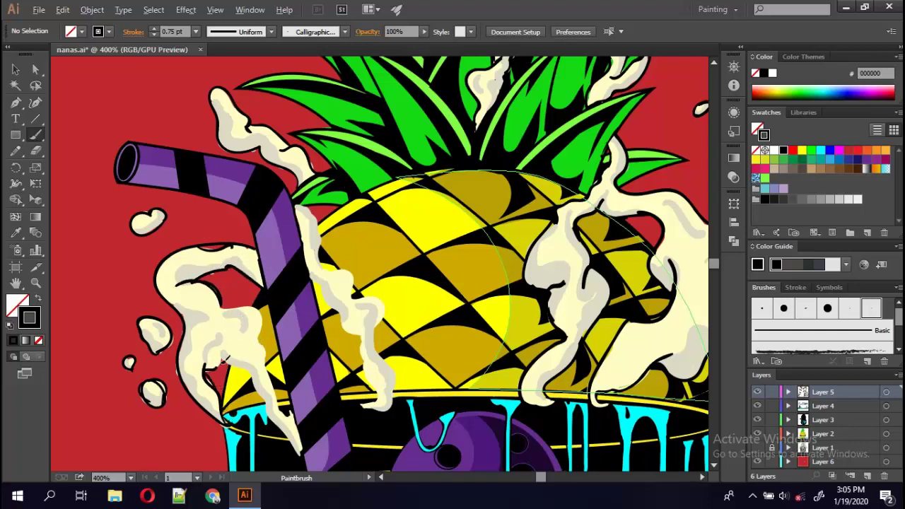
drag(226, 355, 293, 412)
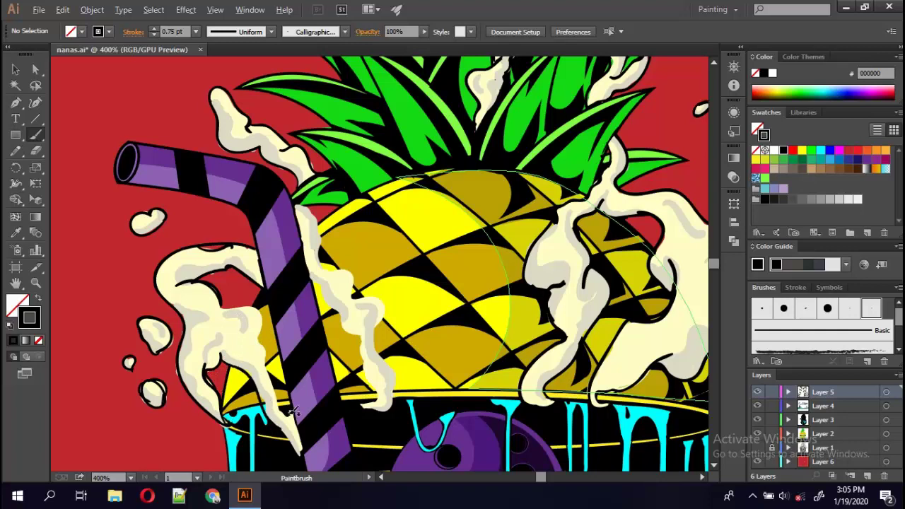
mouse_move(256, 351)
mouse_down()
mouse_move(278, 396)
mouse_move(273, 408)
mouse_up()
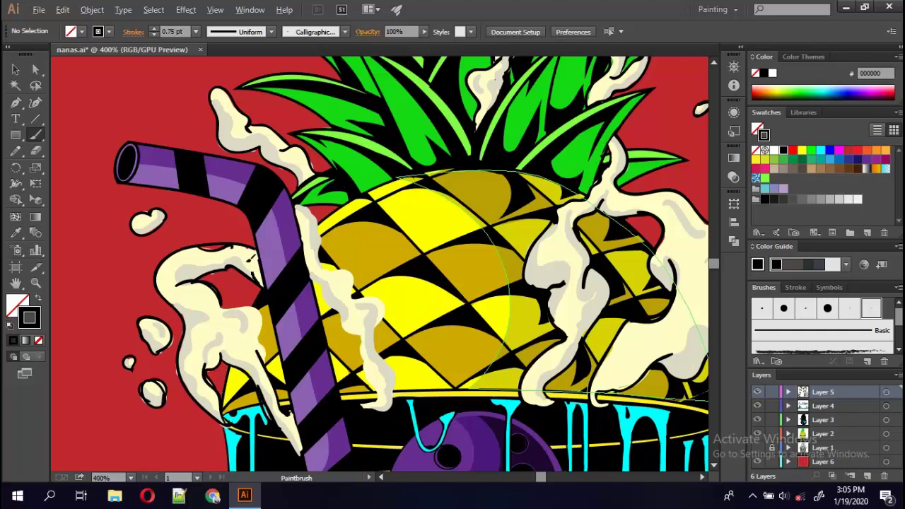
drag(298, 210, 315, 277)
mouse_move(316, 212)
mouse_down()
mouse_move(324, 261)
mouse_move(396, 400)
mouse_move(362, 322)
mouse_move(369, 320)
mouse_up()
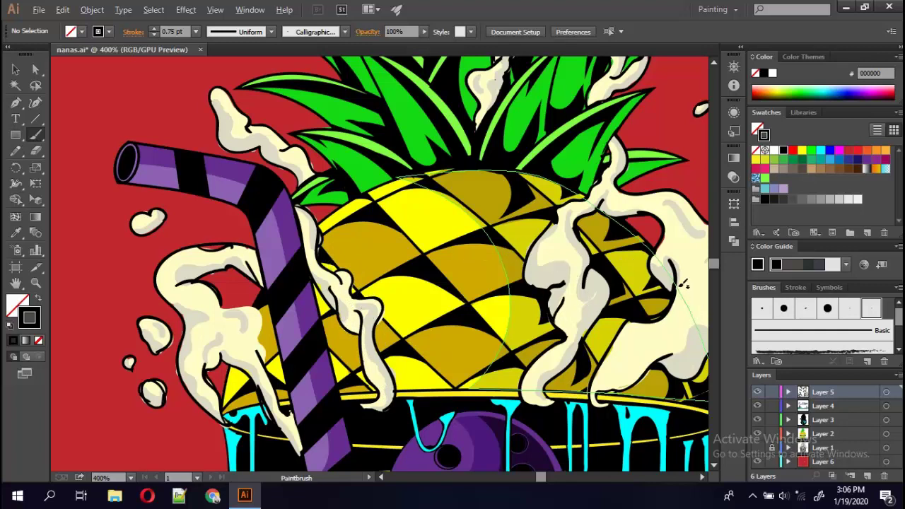
Zoom out and center the whole pineapple-cup artboard in the window.
scroll(683, 285, up, 2)
scroll(677, 286, down, 5)
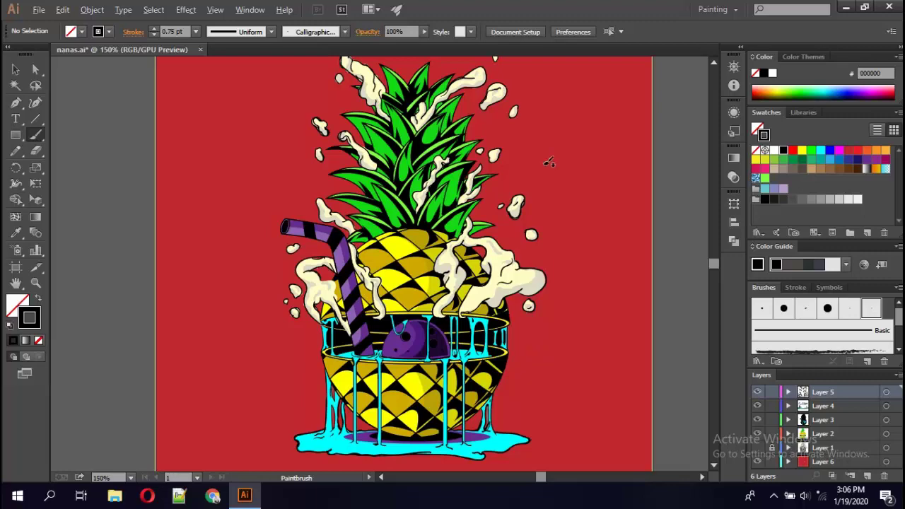
key(v)
key(ctrl+minus)
key(ctrl+minus)
key(ctrl+plus)
key(ctrl+plus)
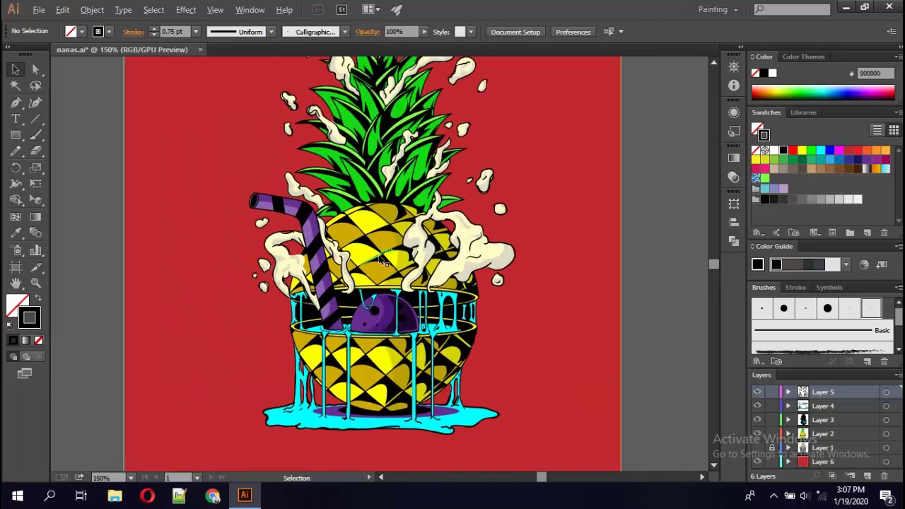
key(ctrl+minus)
key(ctrl+plus)
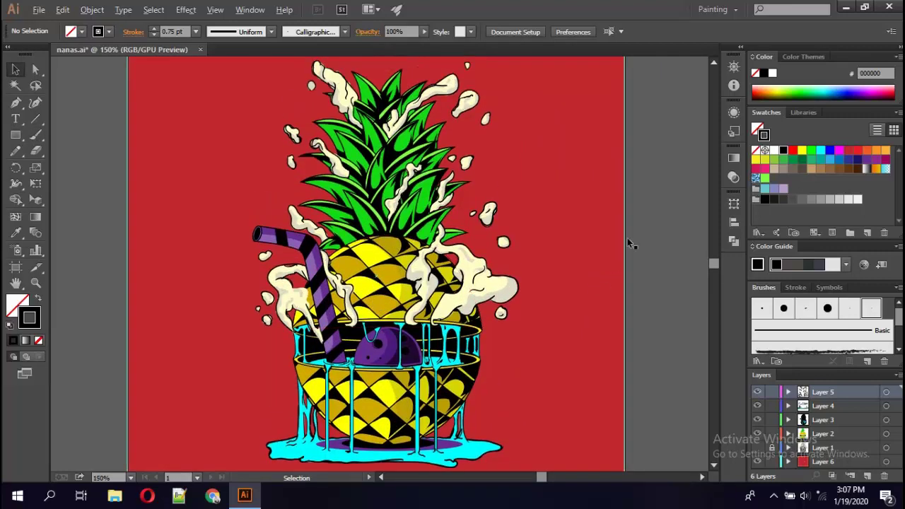
scroll(83, 142, down, 1)
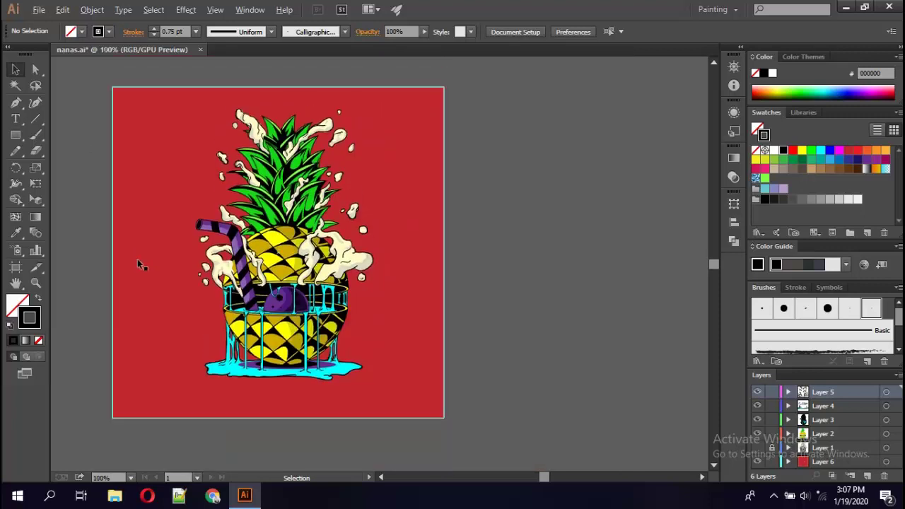
key(h)
drag(138, 262, 227, 280)
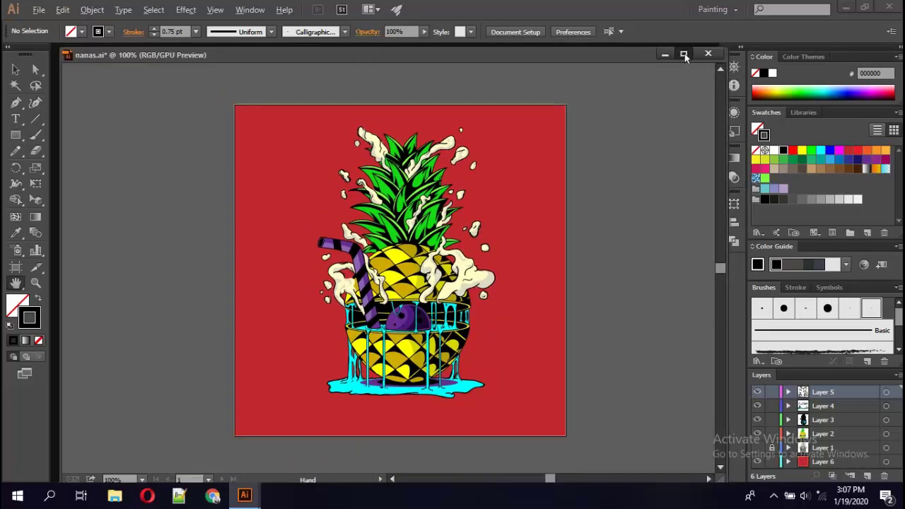
Show the finished artwork in full-screen mode with panels hidden.
key(f)
scroll(566, 150, up, 1)
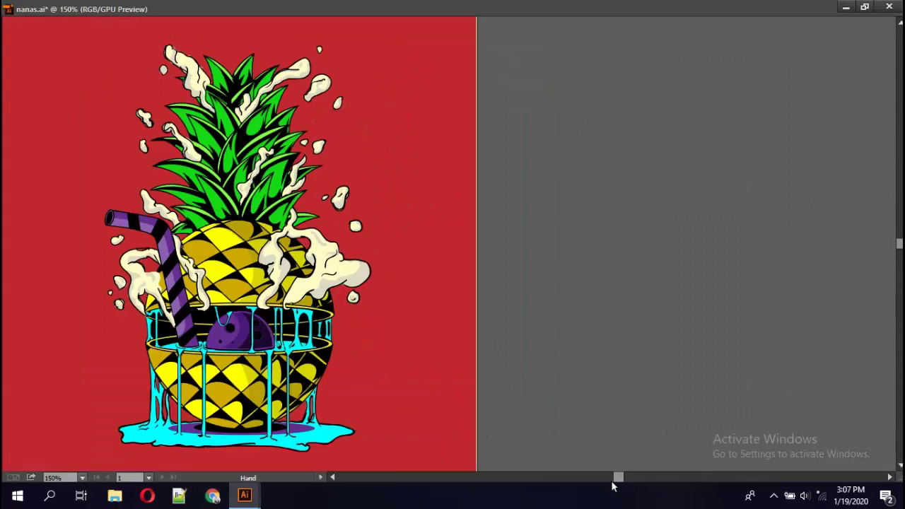
drag(616, 478, 612, 480)
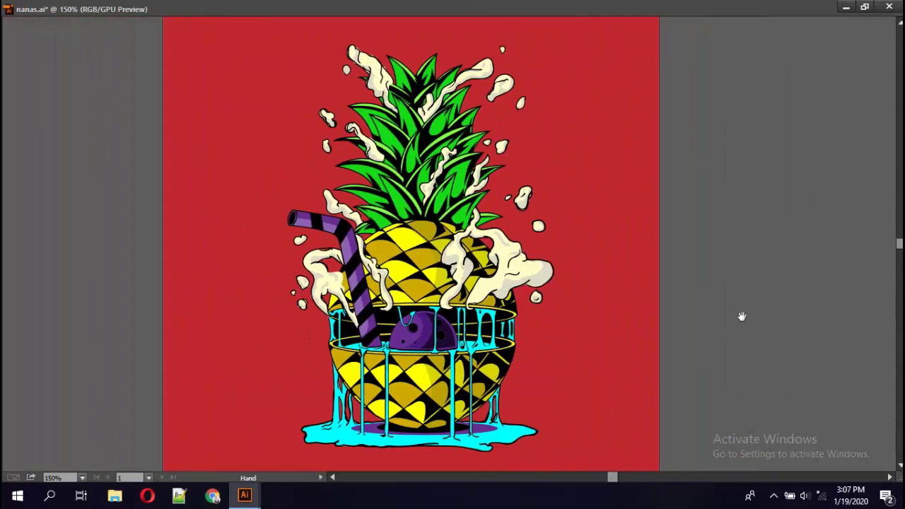